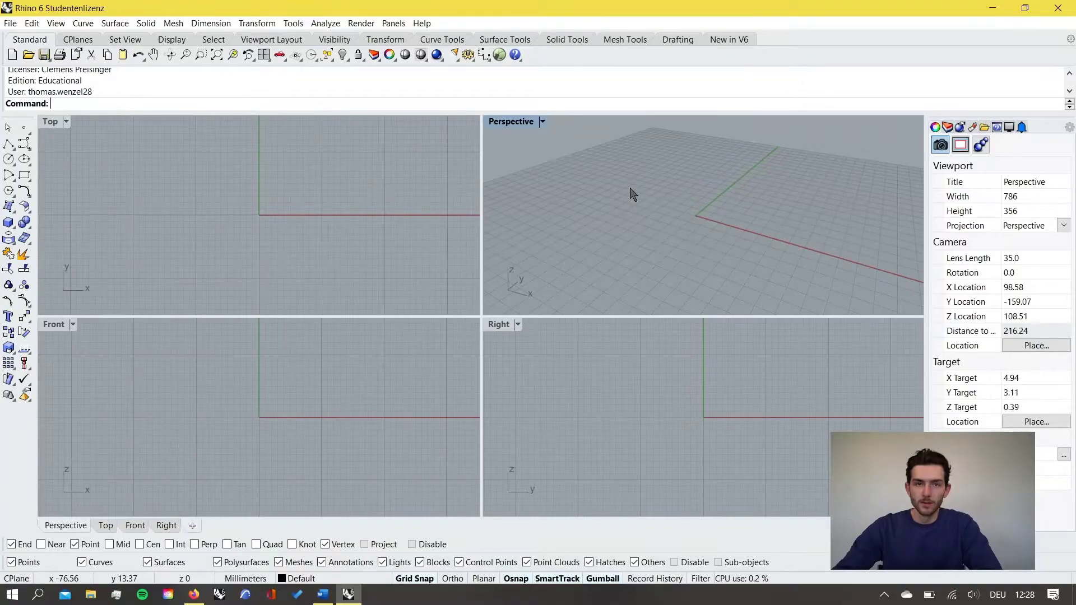
# Switch to Grasshopper and place a Construct Plane component with origin, X-axis and Y-axis inputs on the canvas.
pyautogui.click(500, 54)
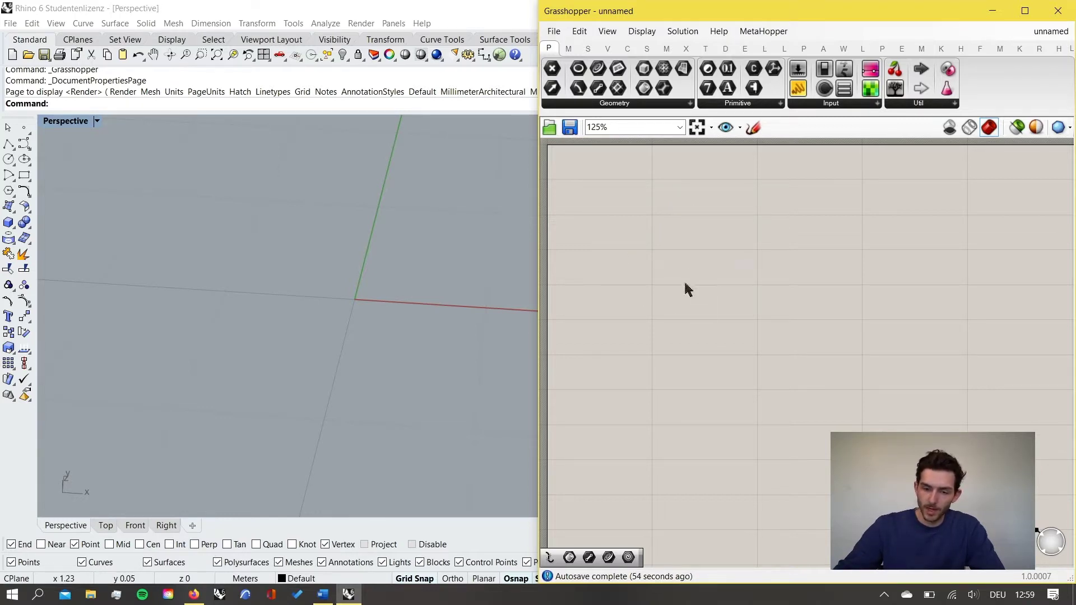
pyautogui.click(588, 49)
pyautogui.click(607, 50)
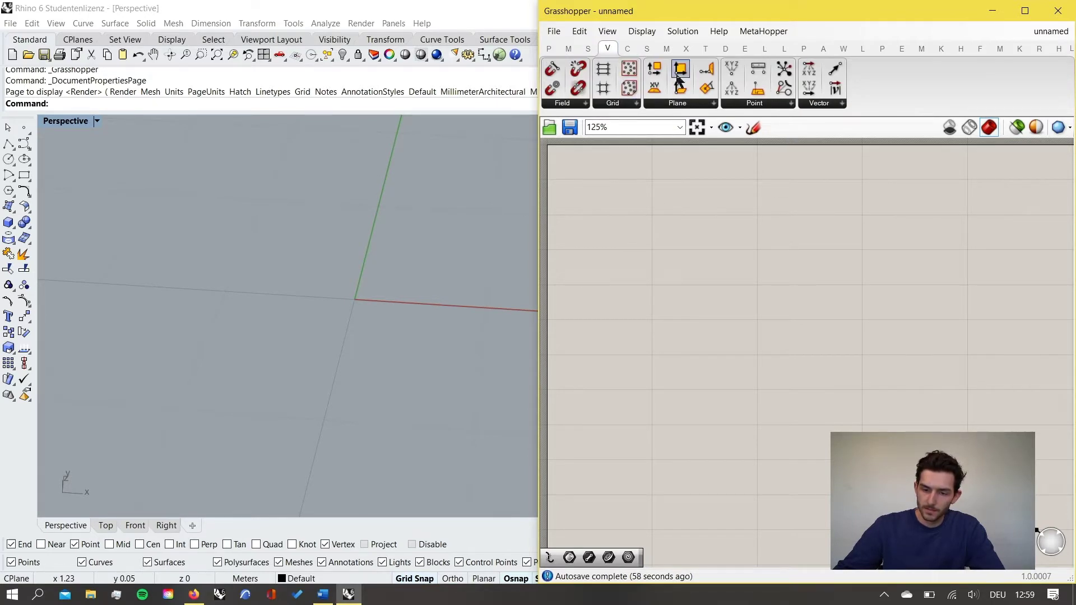
pyautogui.moveTo(680, 69); pyautogui.dragTo(663, 247)
pyautogui.scroll(2, 663, 198)
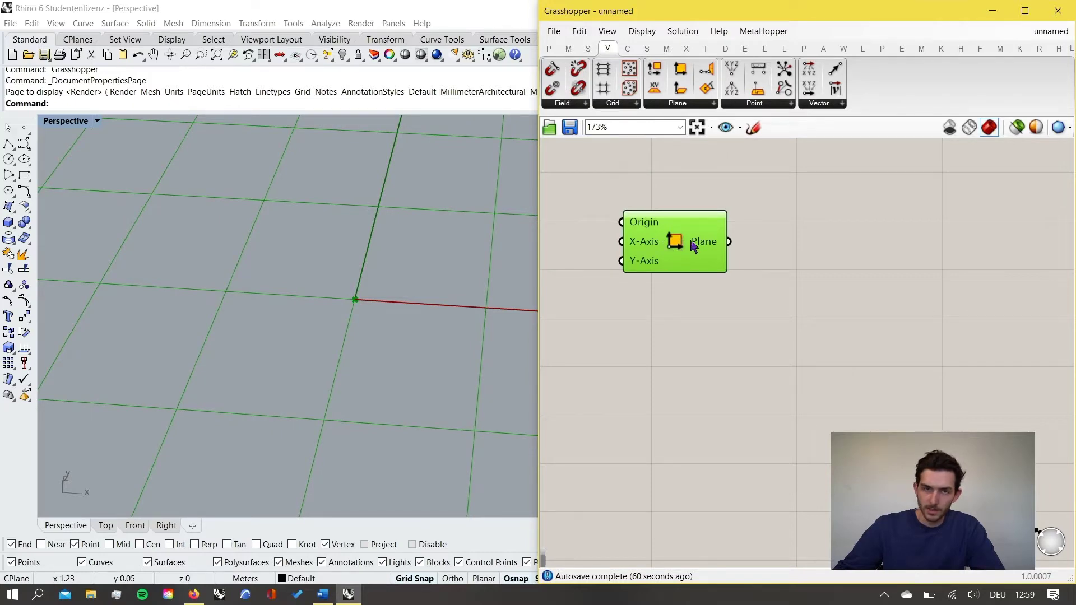
# Turn off the display of full names on the components.
pyautogui.click(644, 33)
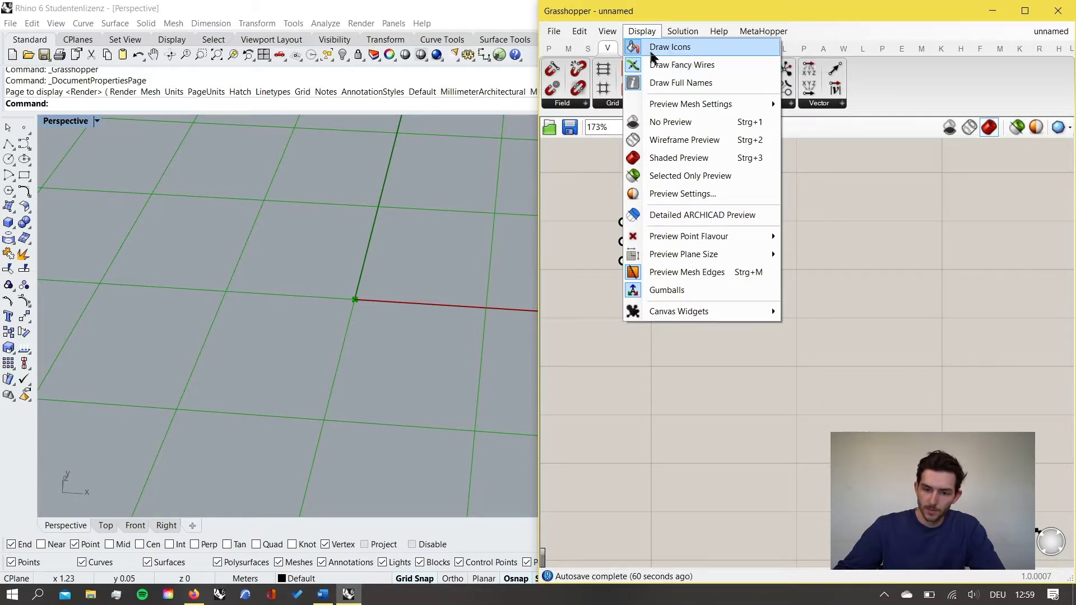
pyautogui.click(694, 55)
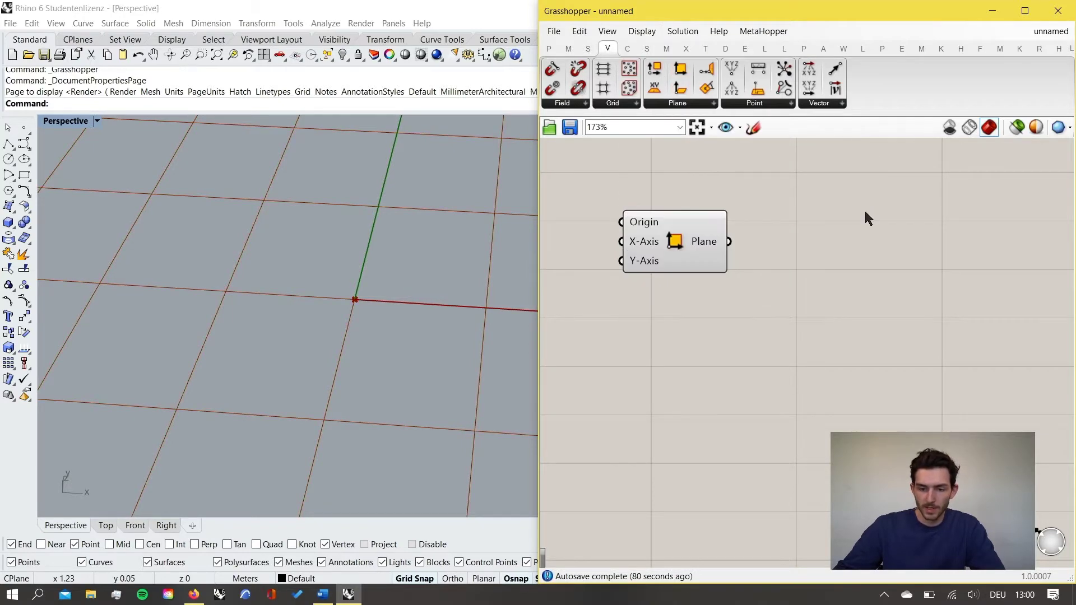
pyautogui.click(680, 235)
pyautogui.scroll(2, 668, 236)
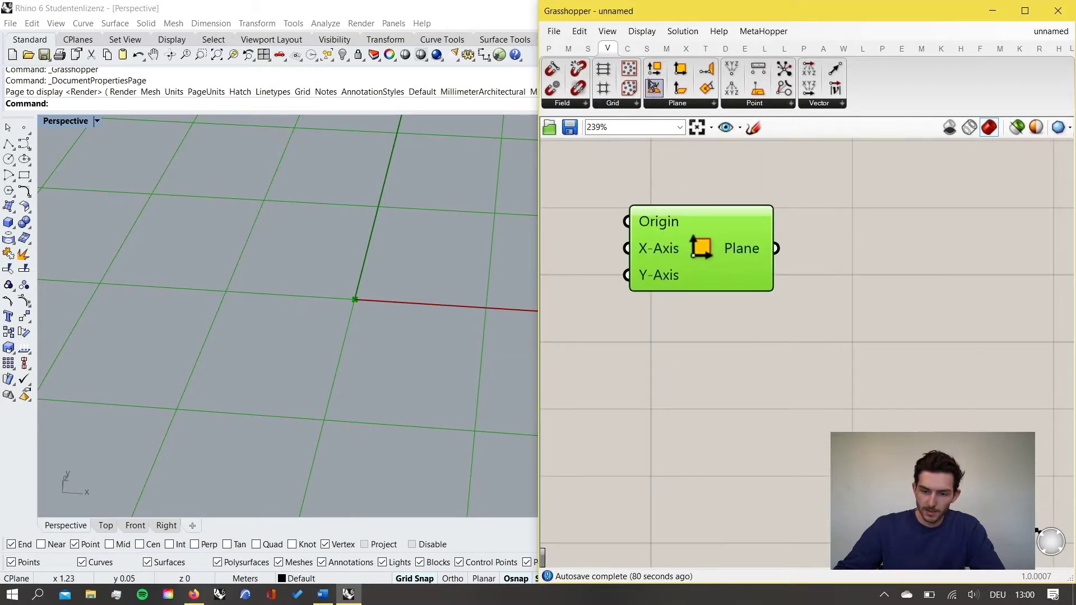
pyautogui.click(644, 32)
pyautogui.click(666, 84)
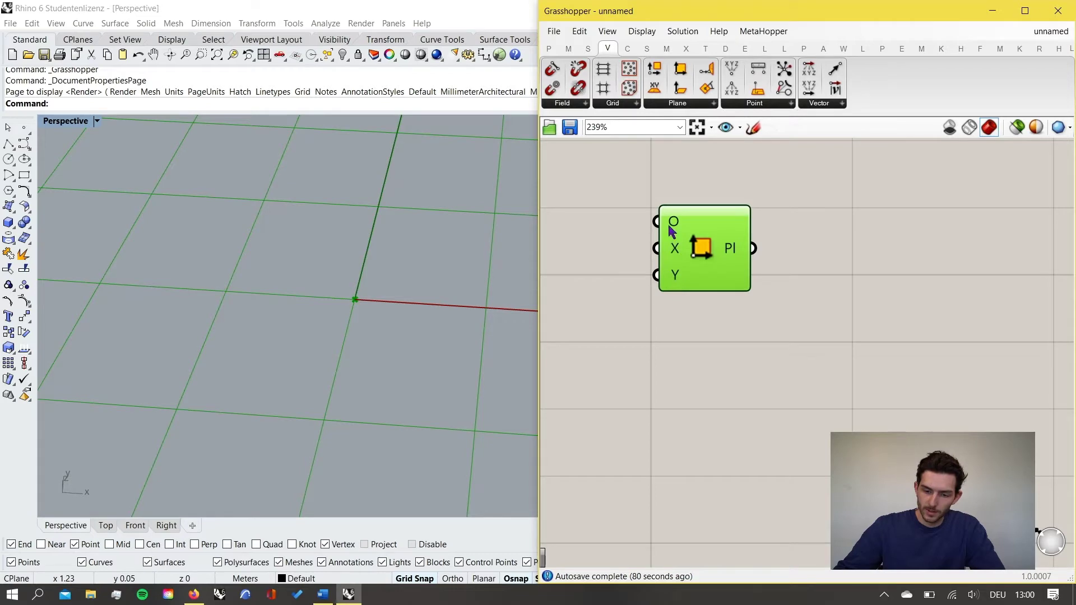
# Turn the full component names back on and deselect the plane component.
pyautogui.click(607, 32)
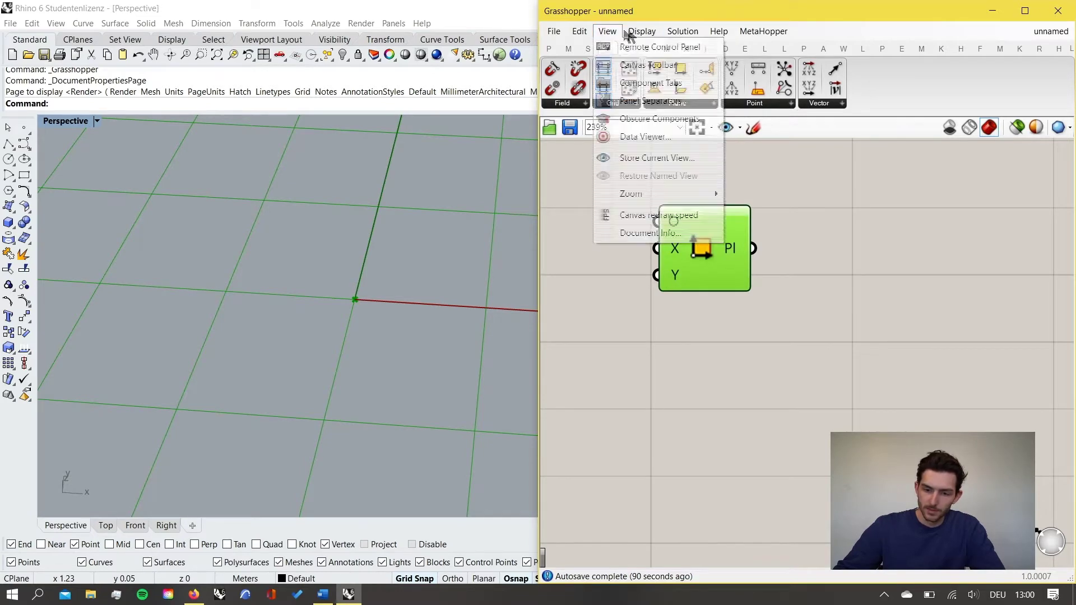
pyautogui.moveTo(642, 32)
pyautogui.click(665, 83)
pyautogui.click(822, 247)
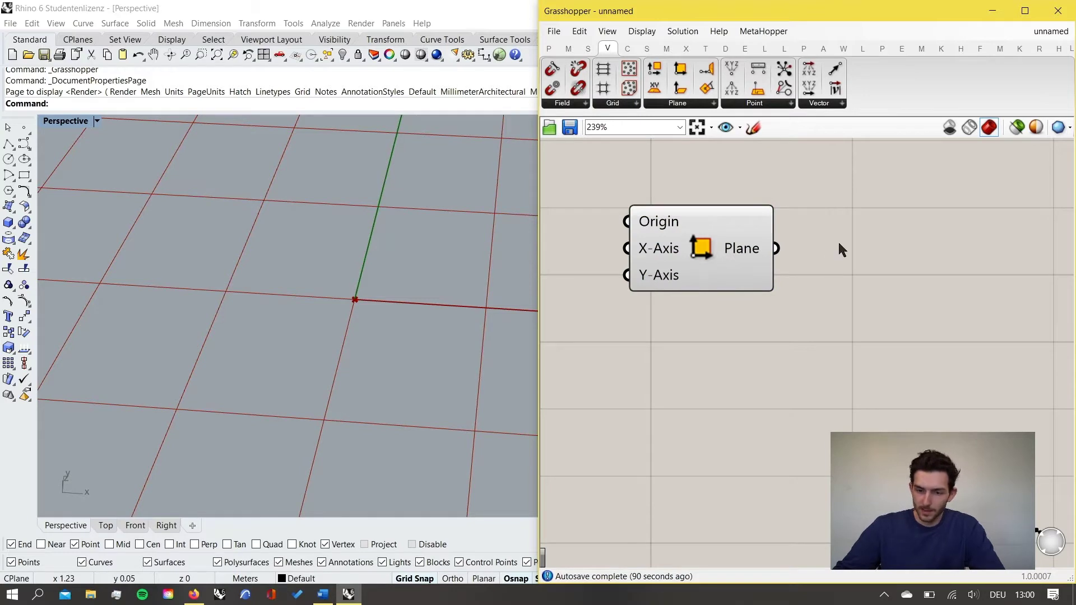
# Move the Construct Plane component slightly across the canvas and deselect it.
pyautogui.moveTo(732, 248); pyautogui.dragTo(769, 256)
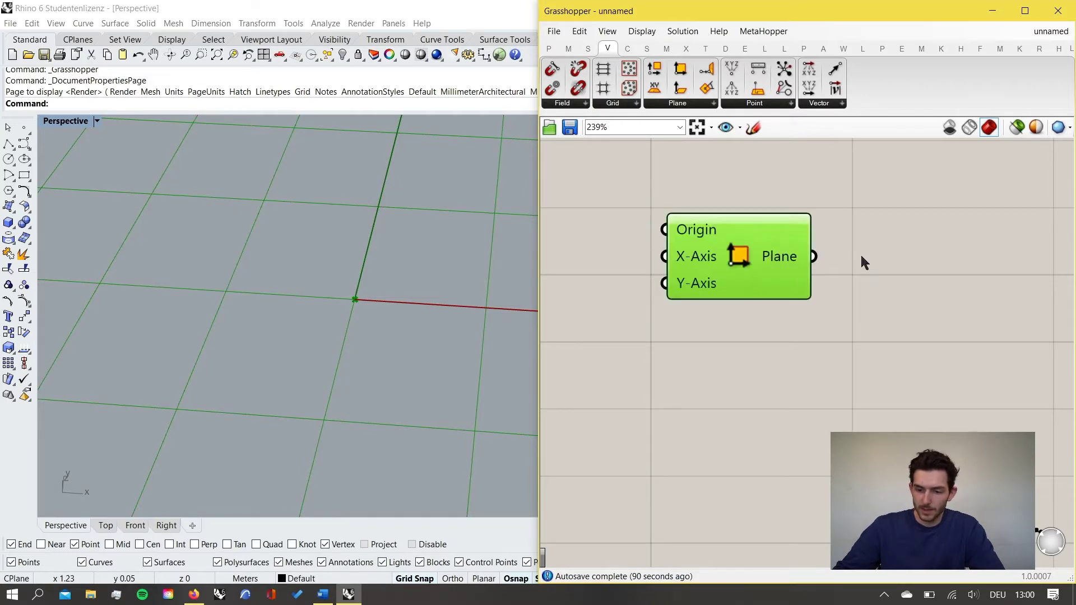
pyautogui.click(861, 257)
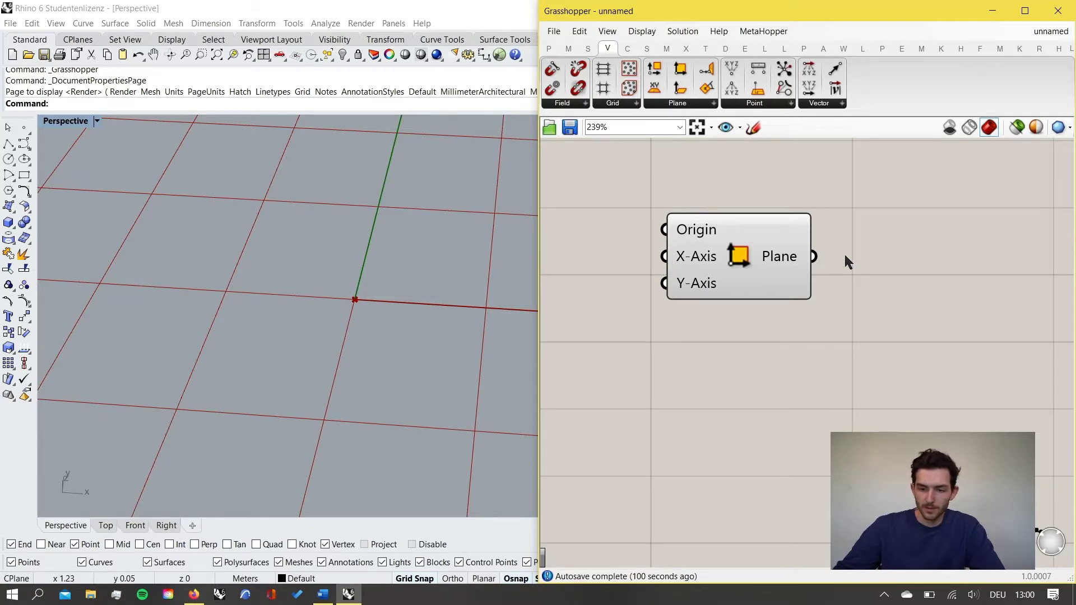
pyautogui.scroll(-2, 771, 185)
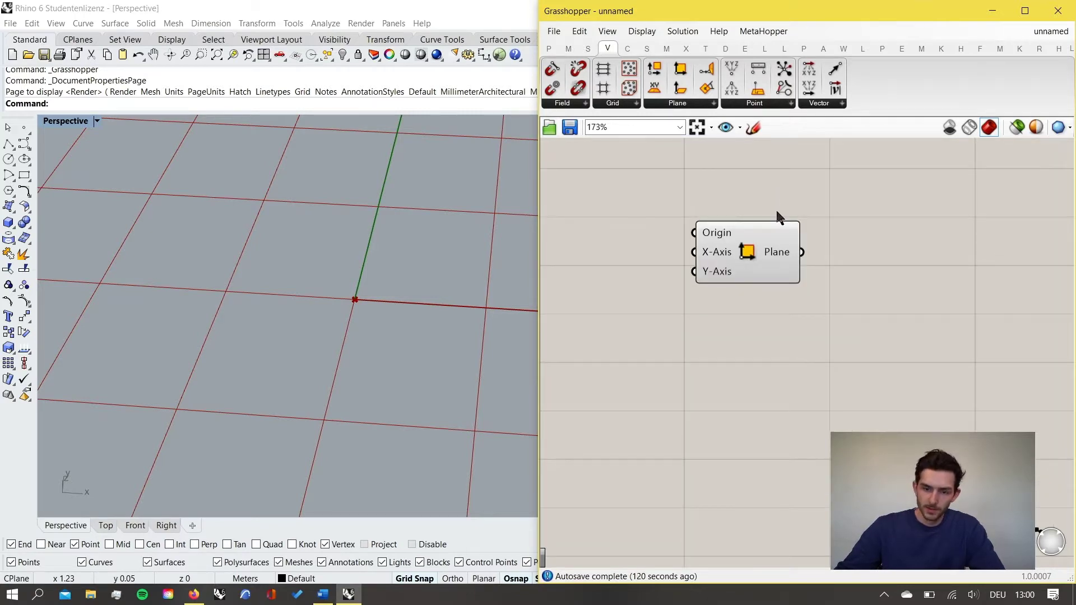
# Add a Plane Surface component by searching for "plane" and position it below the Construct Plane component.
pyautogui.click(548, 49)
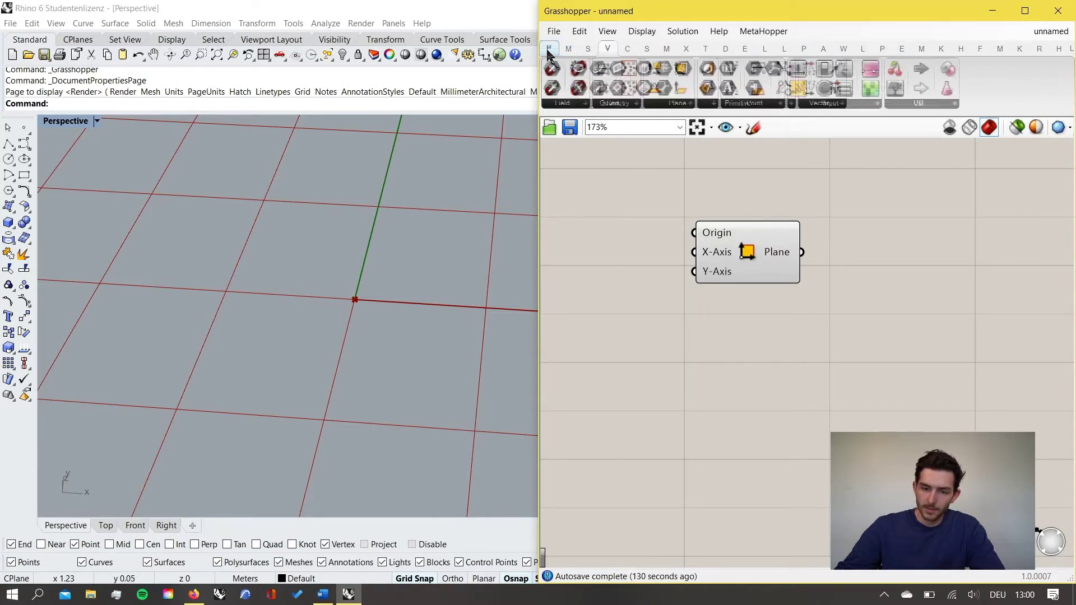
pyautogui.doubleClick(695, 197)
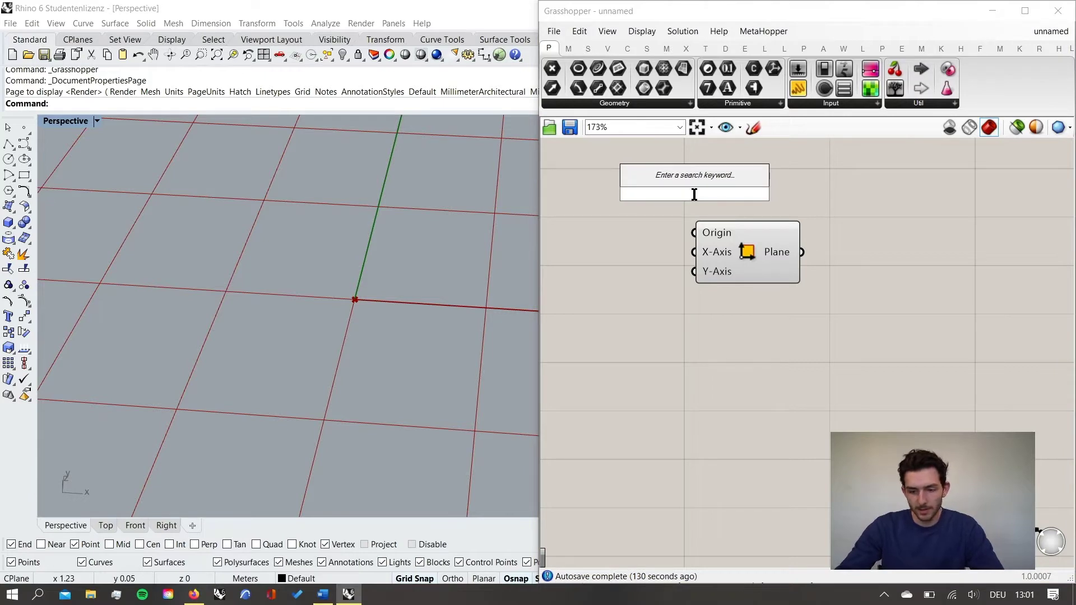
pyautogui.write('plane')
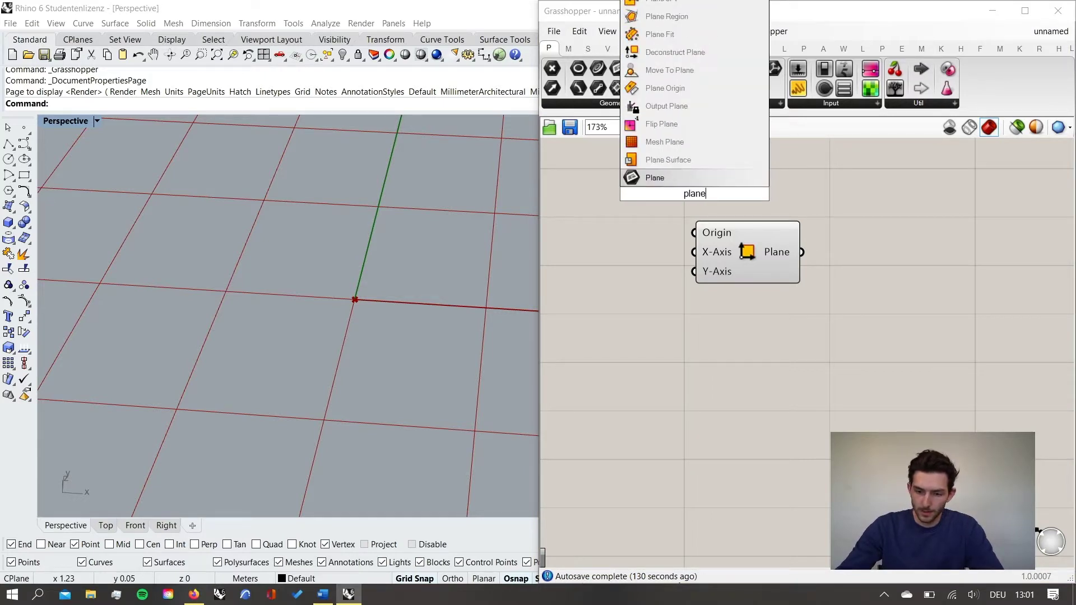
pyautogui.press('Up')
pyautogui.press('Return')
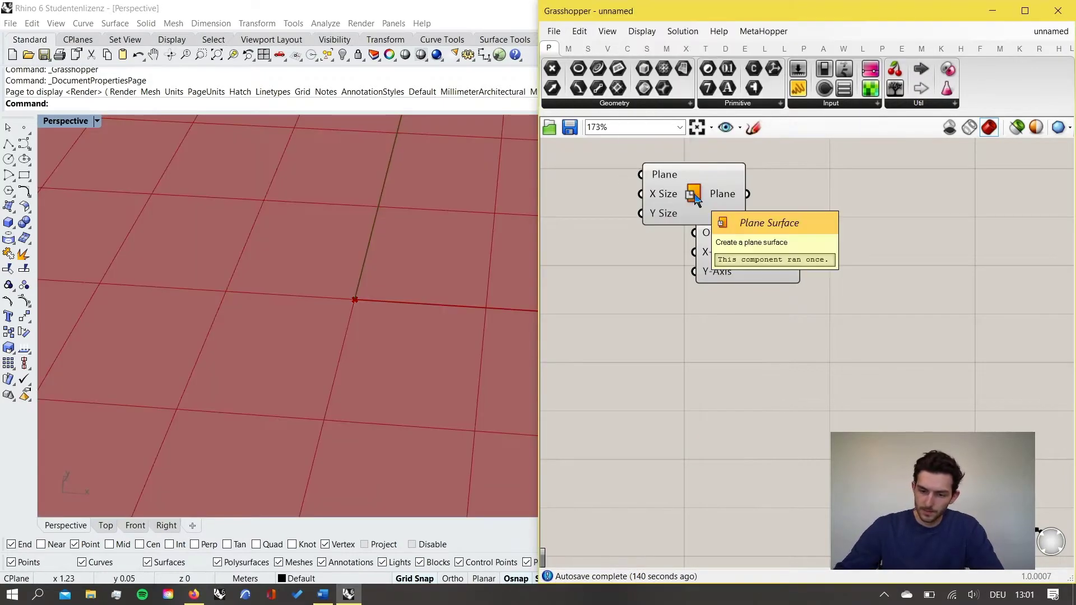
pyautogui.moveTo(707, 215); pyautogui.dragTo(740, 348)
pyautogui.moveTo(764, 409); pyautogui.dragTo(687, 214)
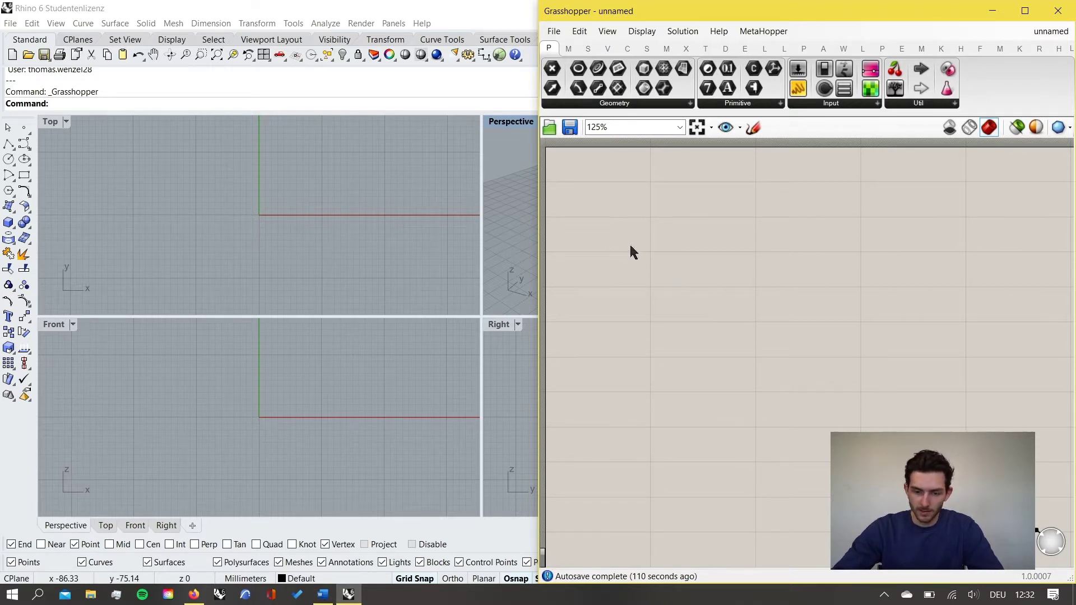
# Add a Center Box component to the empty canvas by keyword search and move it aside to leave room before its inputs.
pyautogui.doubleClick(631, 247)
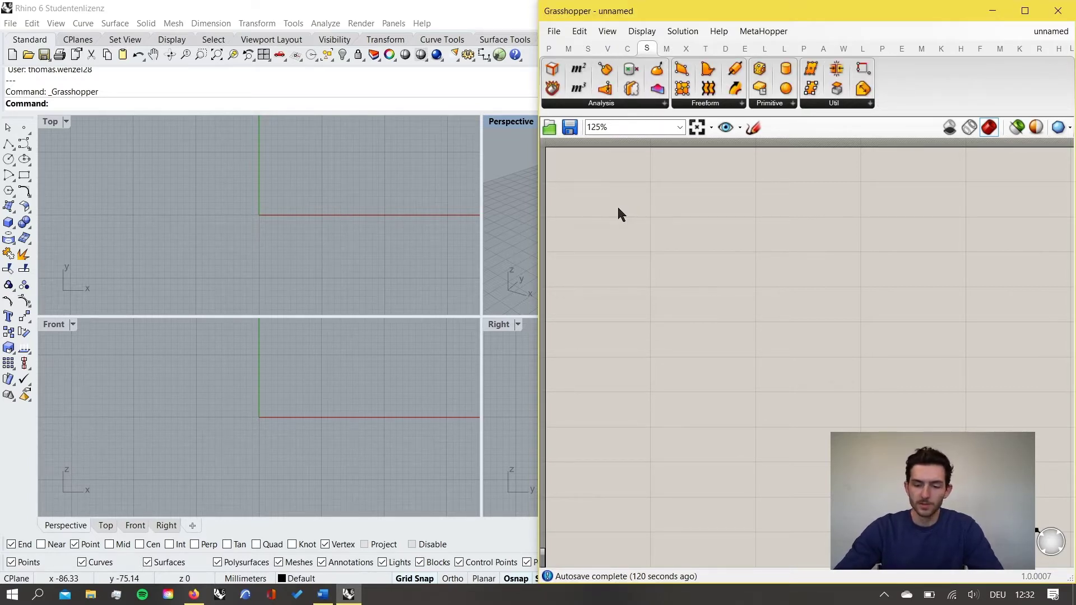
pyautogui.doubleClick(629, 217)
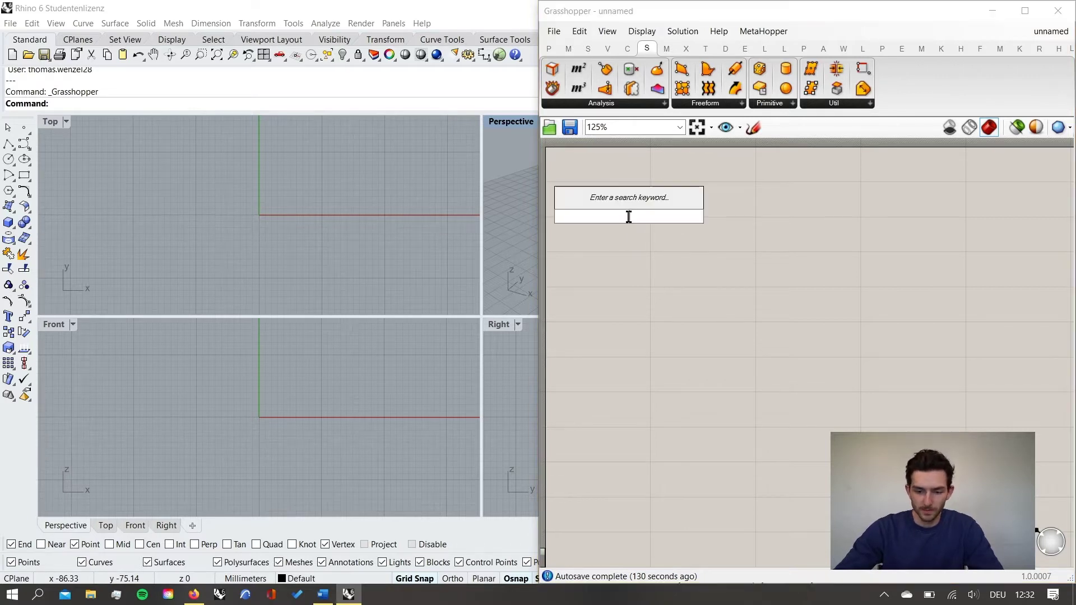
pyautogui.write('center box')
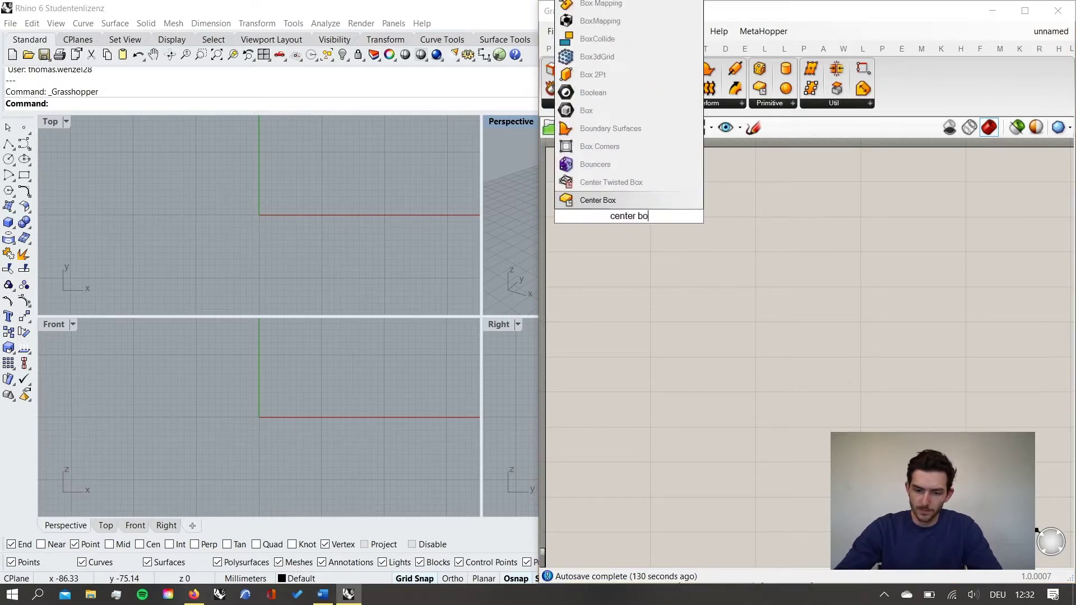
pyautogui.press('Return')
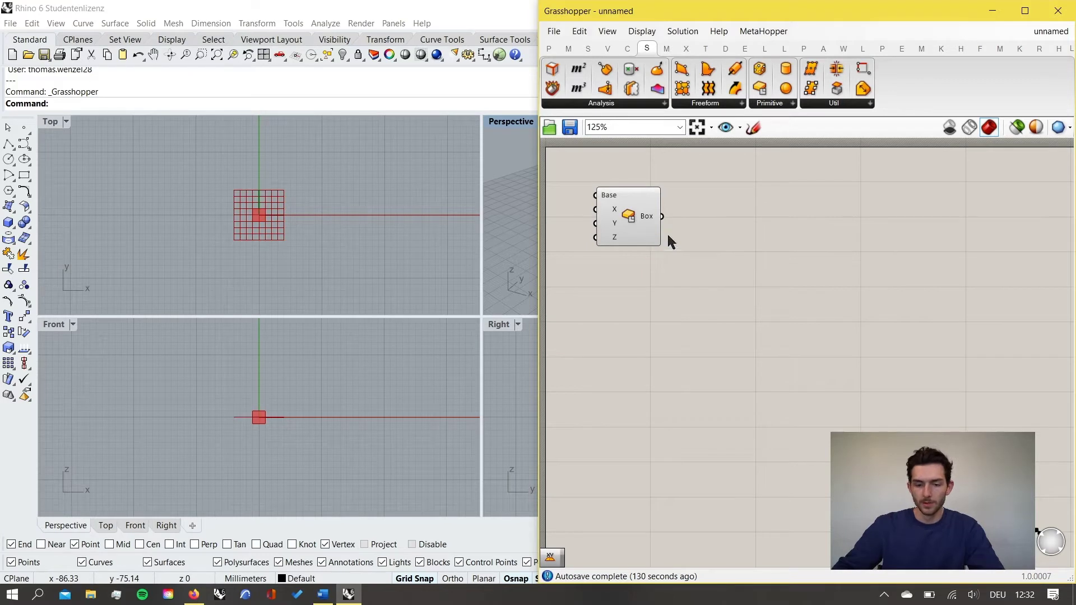
pyautogui.moveTo(643, 228); pyautogui.dragTo(767, 234)
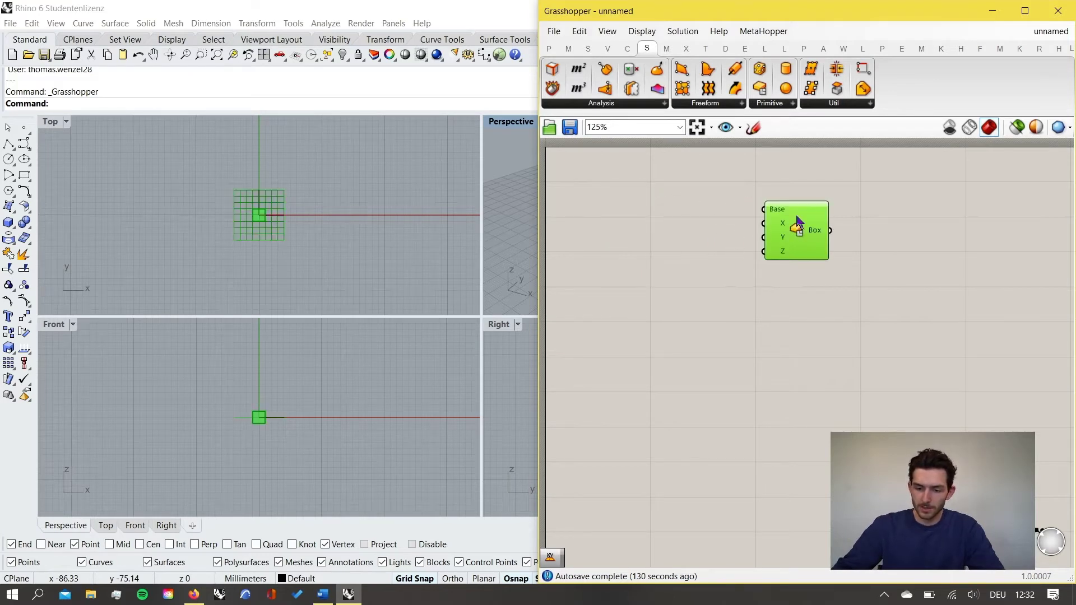
pyautogui.scroll(3, 794, 231)
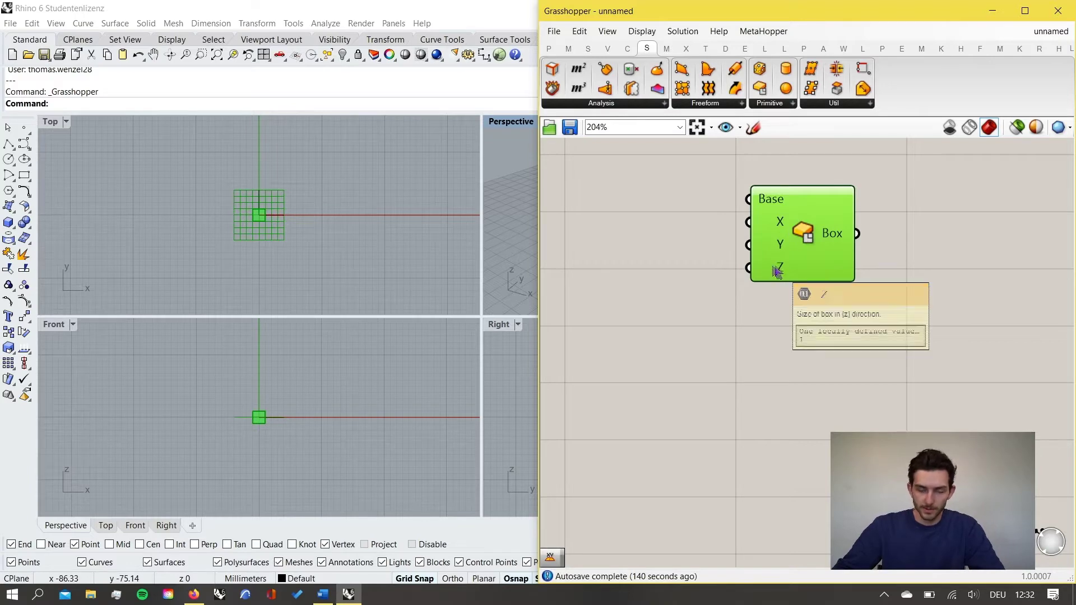
pyautogui.moveTo(750, 245); pyautogui.dragTo(861, 276)
pyautogui.scroll(-2, 863, 275)
pyautogui.scroll(2, 792, 253)
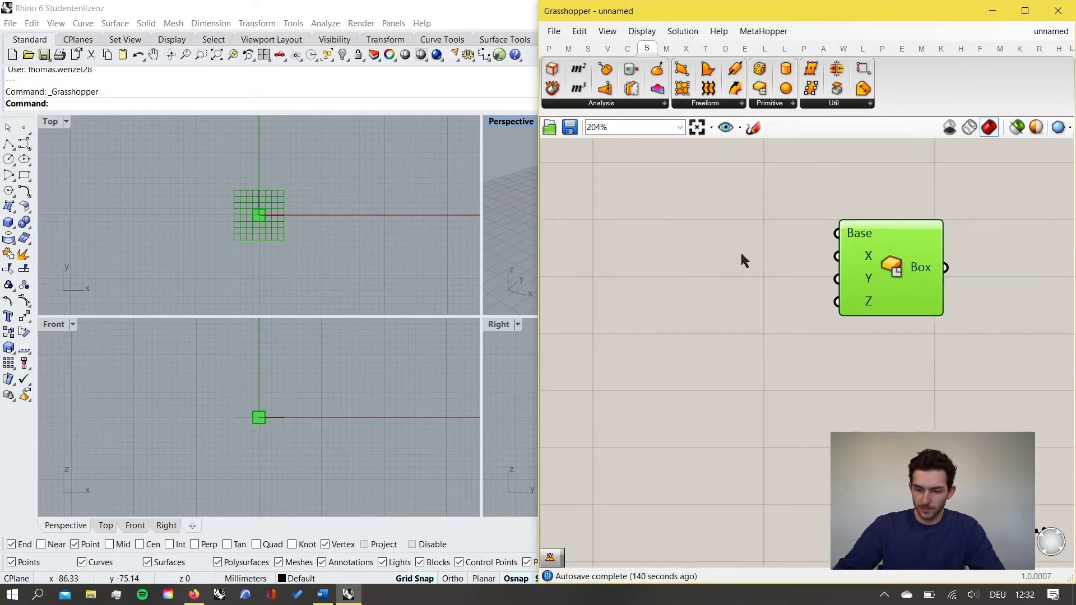
pyautogui.moveTo(741, 254); pyautogui.dragTo(824, 254, button='right')
pyautogui.scroll(-3, 824, 255)
pyautogui.scroll(2, 784, 246)
# Maximize Rhino's Perspective viewport and frame the box preview closely at the origin.
pyautogui.doubleClick(511, 123)
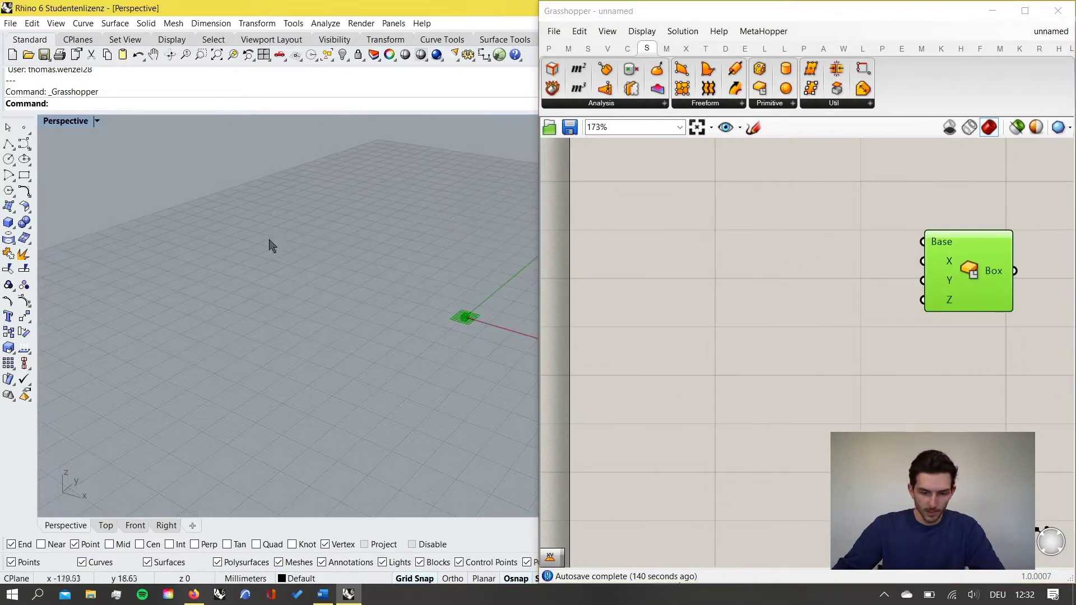
pyautogui.scroll(4, 415, 287)
pyautogui.keyDown('shift'); pyautogui.moveTo(415, 287); pyautogui.dragTo(348, 307, button='right'); pyautogui.keyUp('shift')
pyautogui.scroll(6, 348, 309)
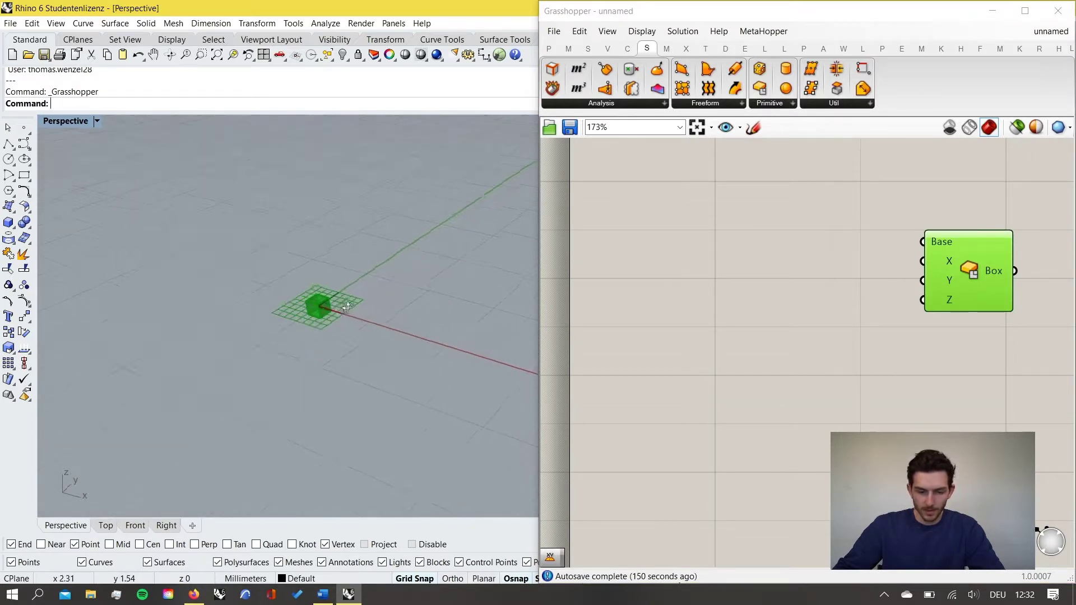
pyautogui.scroll(-2, 348, 307)
pyautogui.scroll(-1, 636, 276)
# Create a point parameter with coordinates 0,0,0 on the Grasshopper canvas, in front of the Center Box component.
pyautogui.doubleClick(681, 233)
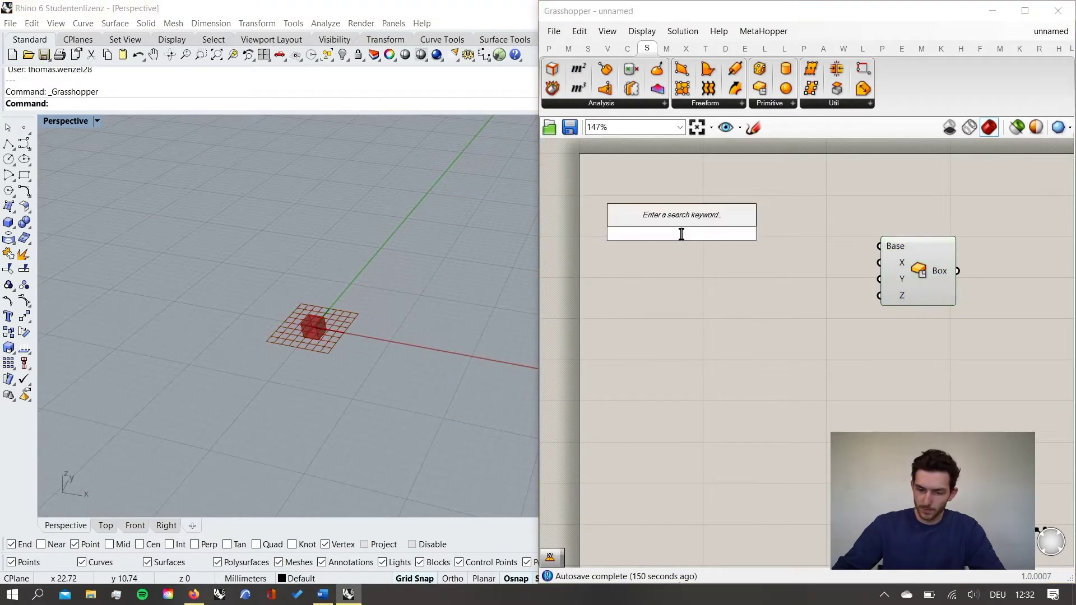
pyautogui.press('Escape')
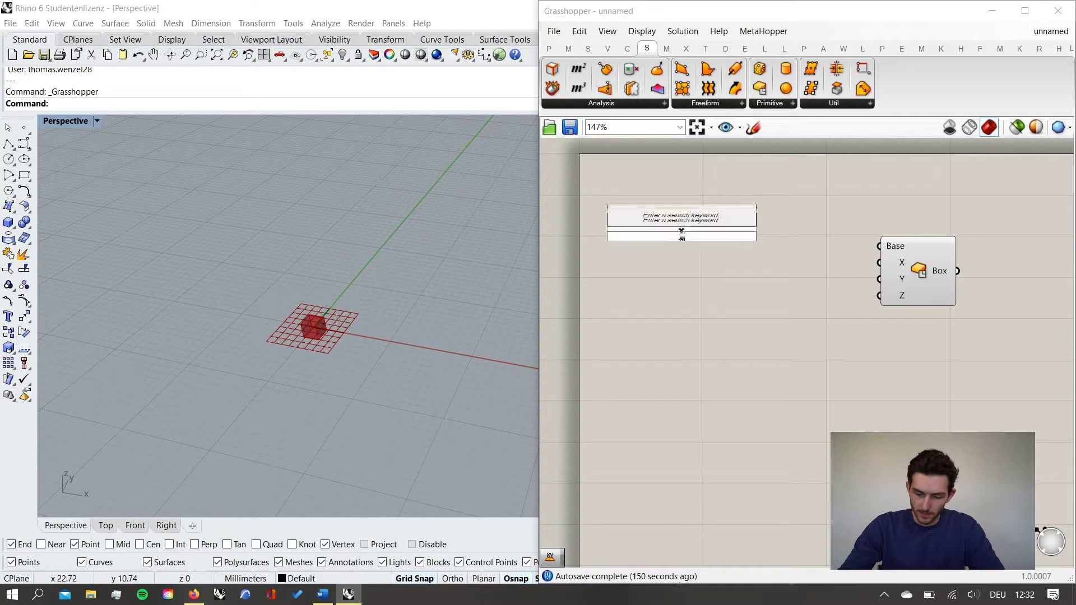
pyautogui.write('0,0,0')
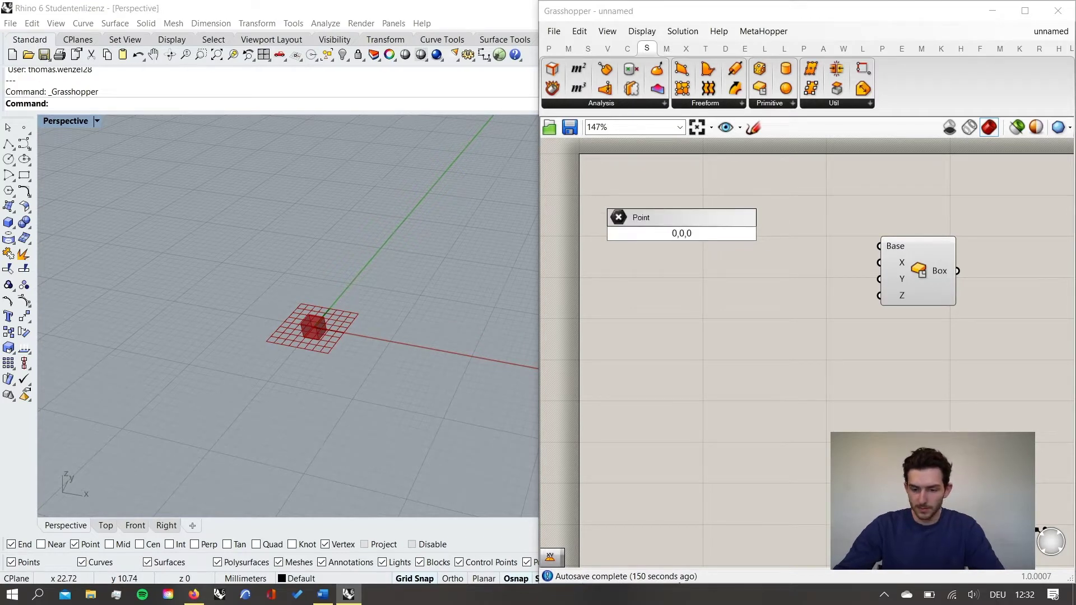
pyautogui.press('Return')
pyautogui.click(680, 233)
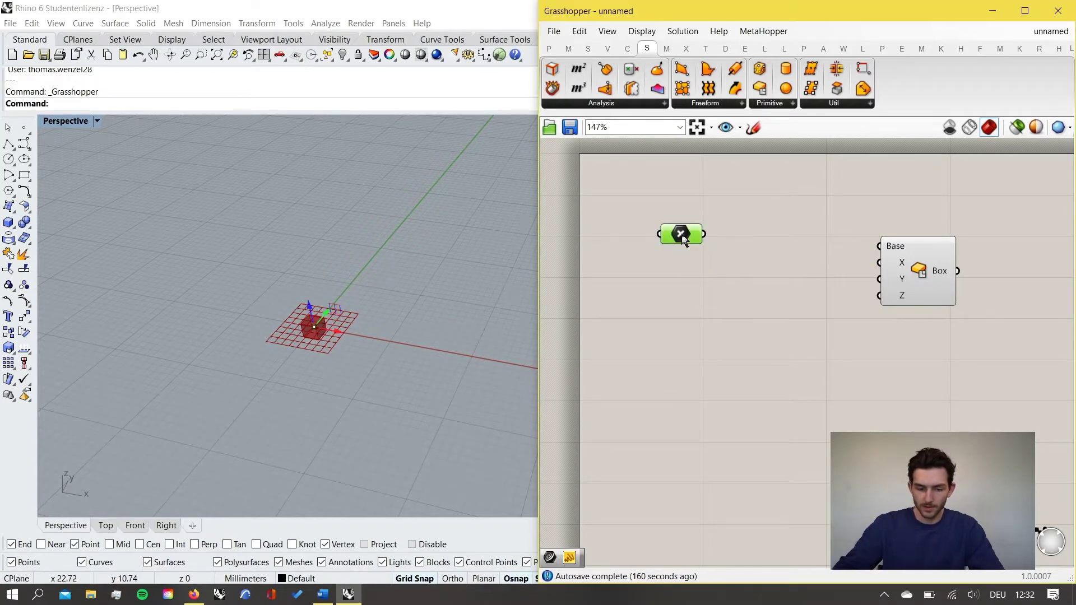
# Add an XY Plane component between the point parameter and the Center Box.
pyautogui.scroll(-1, 724, 238)
pyautogui.doubleClick(762, 240)
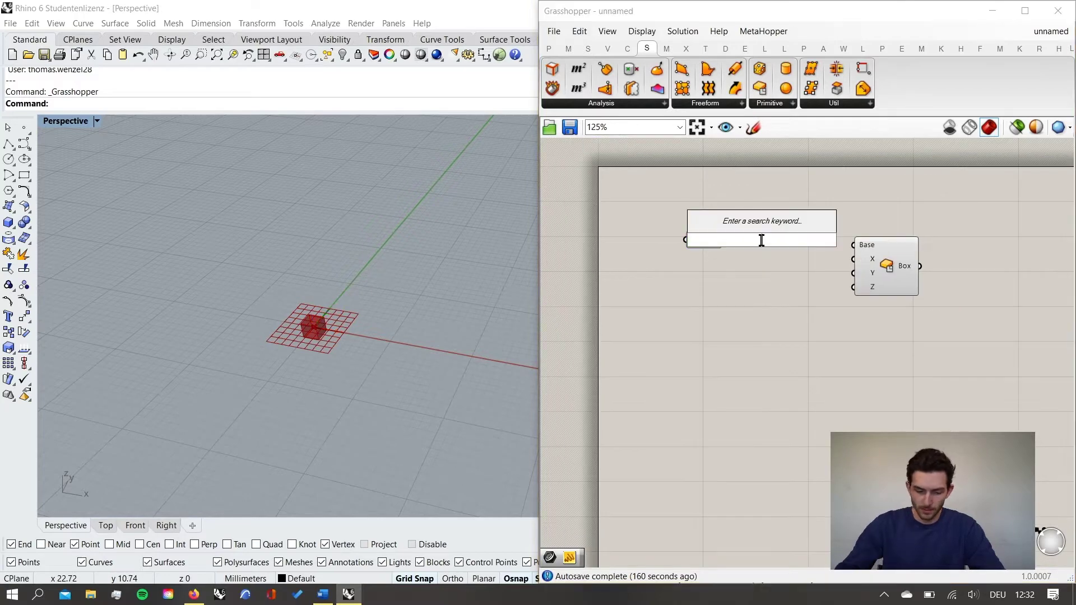
pyautogui.write('xy plane')
pyautogui.press('Return')
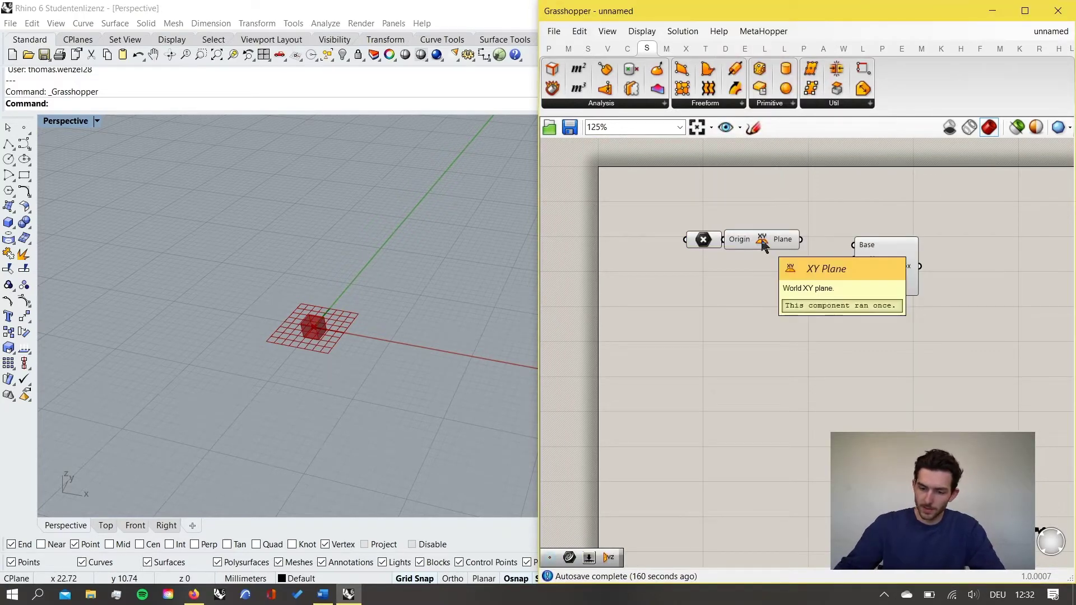
pyautogui.scroll(3, 761, 197)
# Connect the point to the XY Plane's Origin input and the plane output to the Center Box's Base input.
pyautogui.click(733, 253)
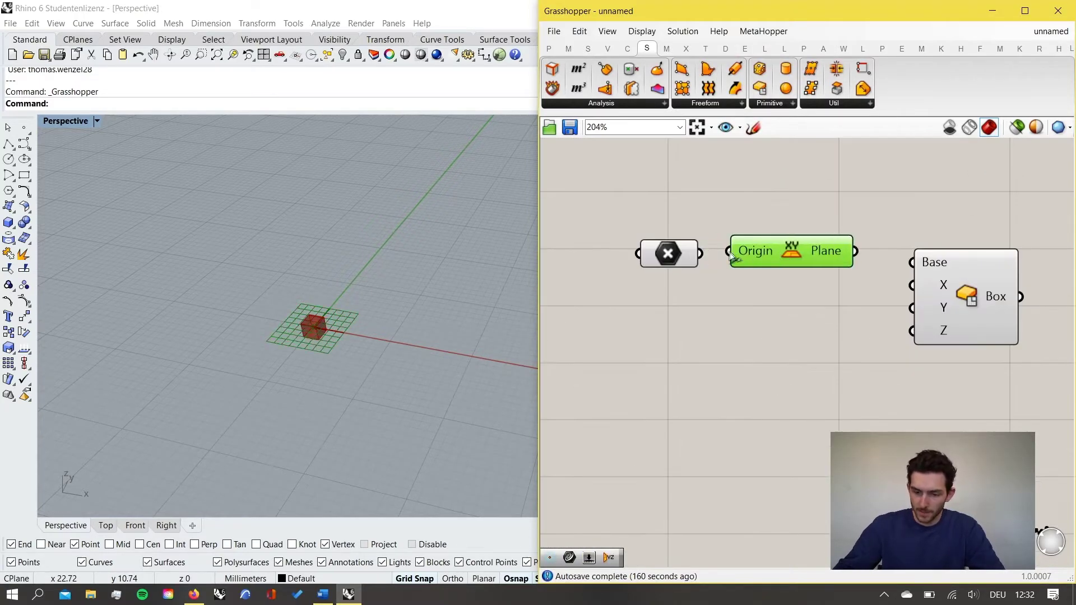
pyautogui.moveTo(733, 256); pyautogui.dragTo(763, 259)
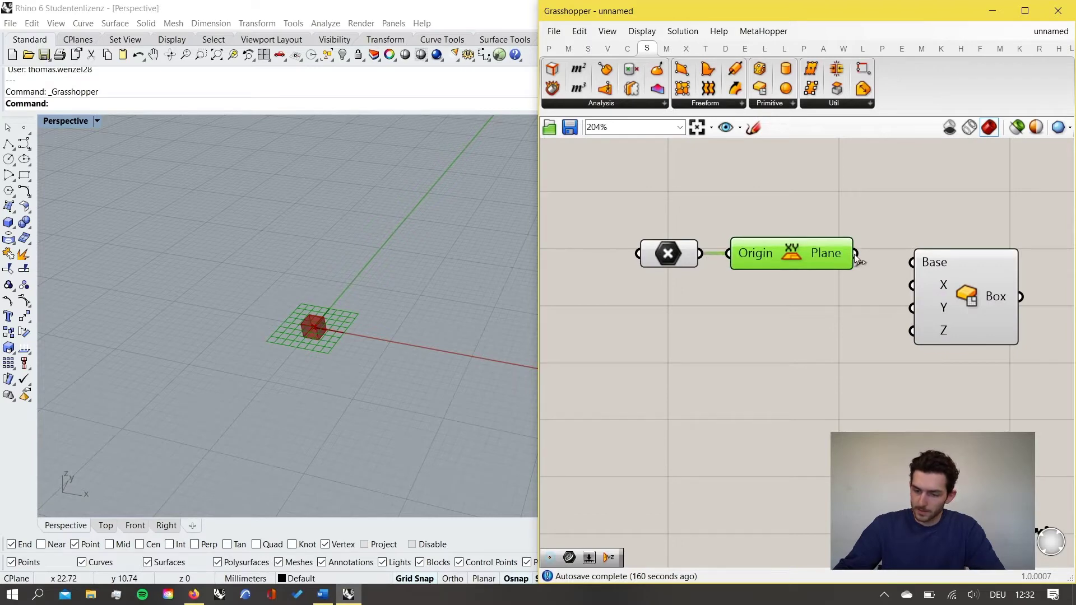
pyautogui.moveTo(856, 258); pyautogui.dragTo(912, 262)
pyautogui.click(935, 271)
pyautogui.scroll(-4, 970, 287)
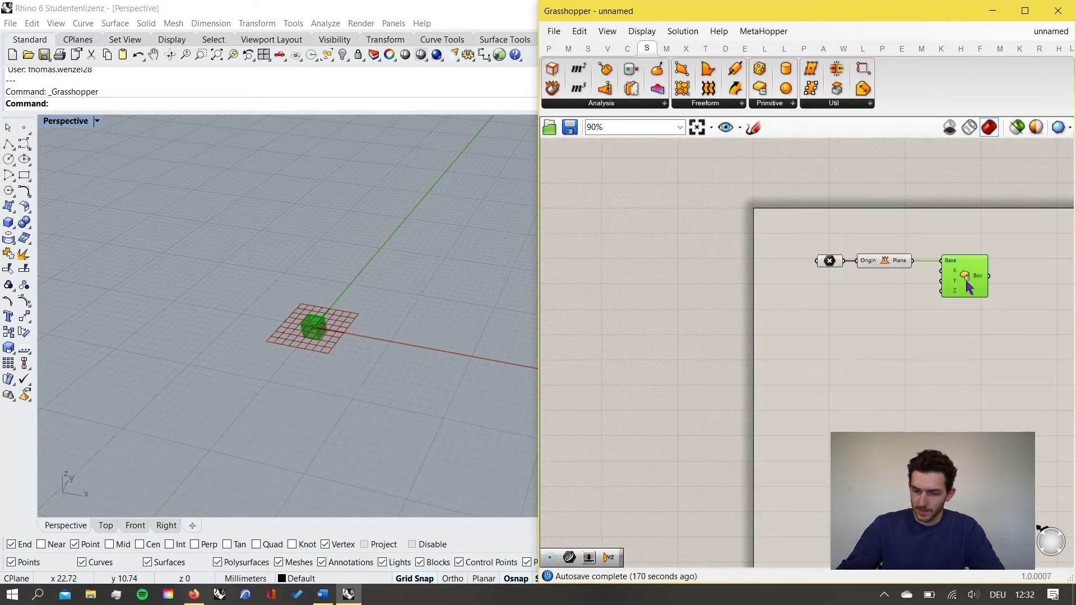
# Add a number slider with the value 0.5 below the point parameter.
pyautogui.scroll(3, 969, 287)
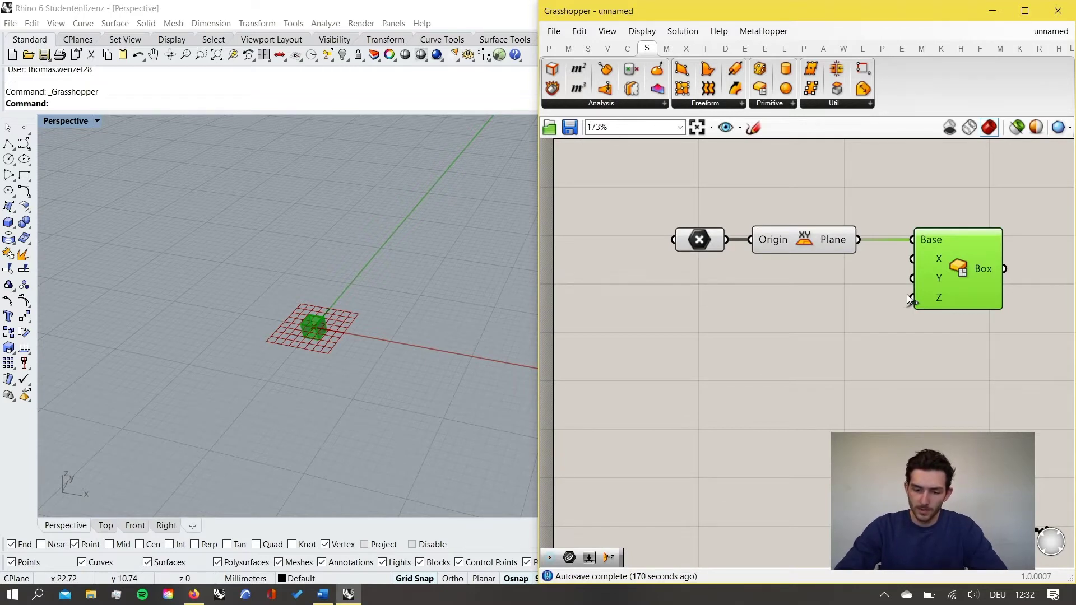
pyautogui.doubleClick(661, 354)
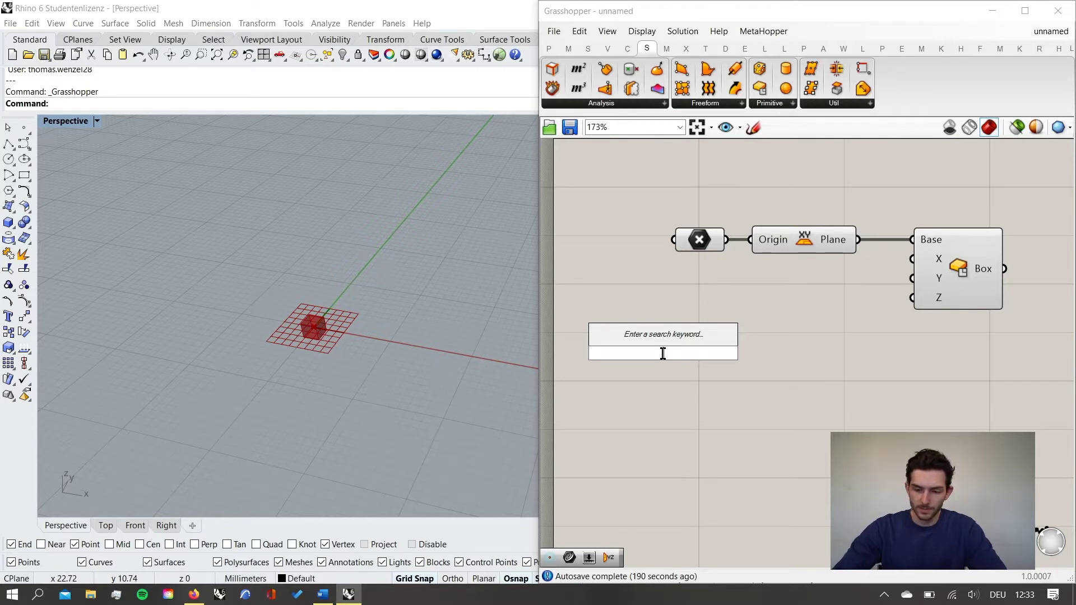
pyautogui.click(651, 300)
pyautogui.doubleClick(651, 301)
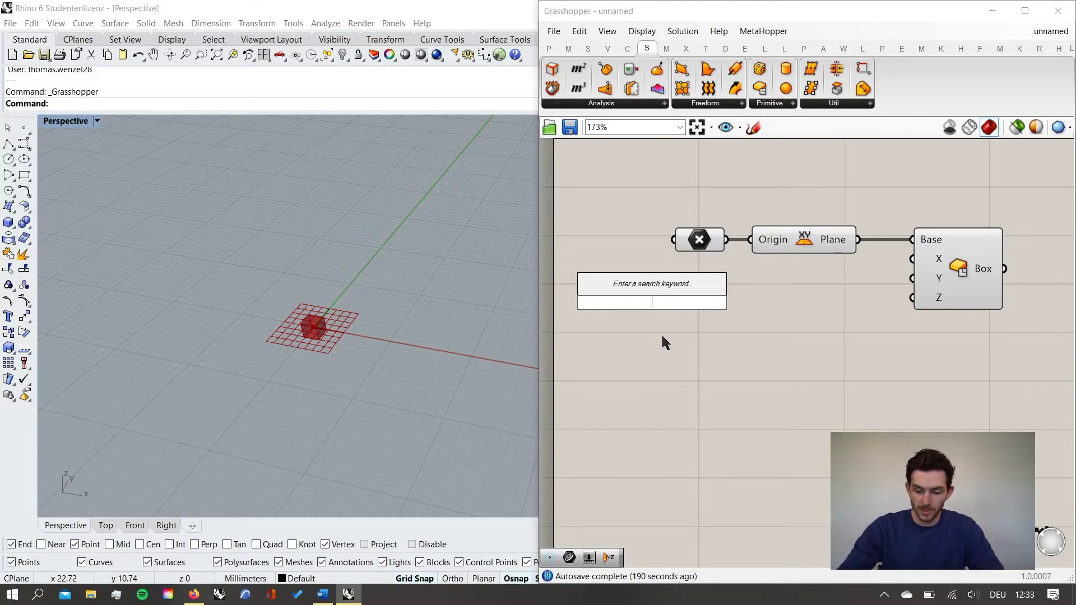
pyautogui.write('0.5')
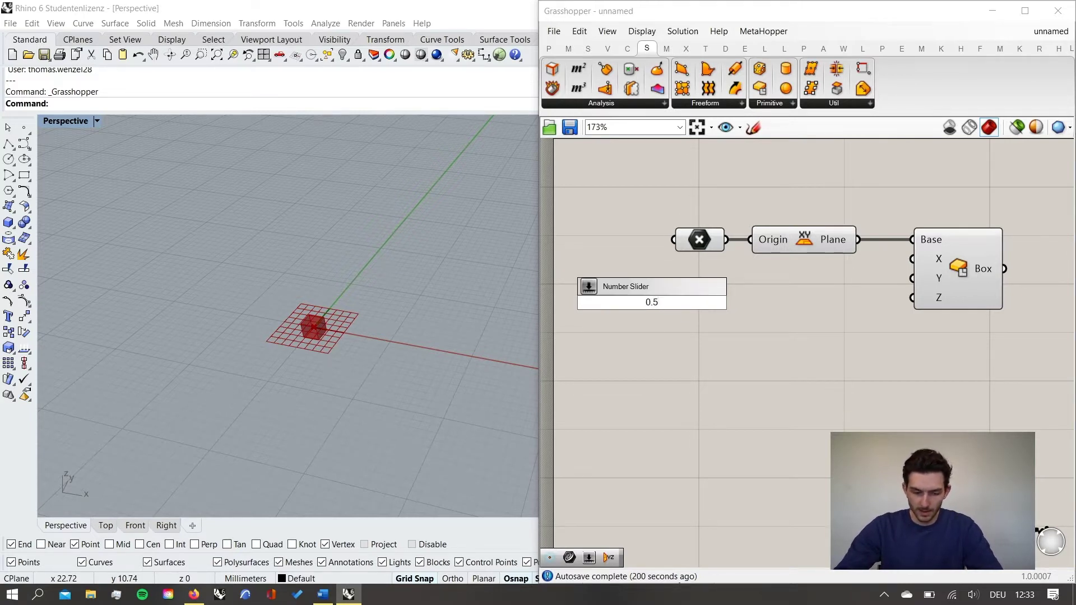
pyautogui.press('Return')
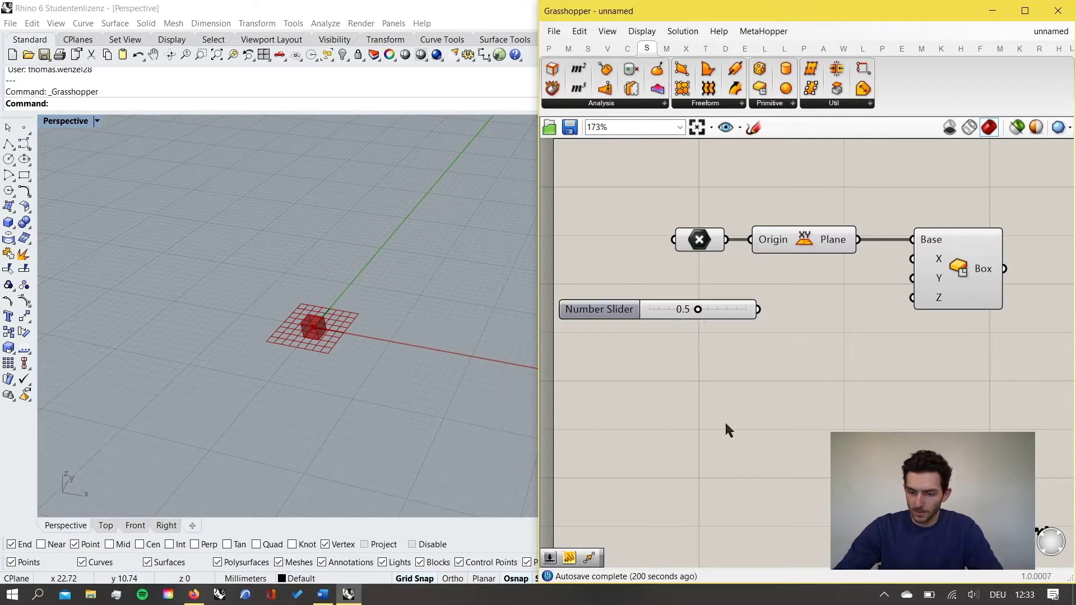
# Add a Multiplication component and place it between the 0.5 slider and the Center Box.
pyautogui.scroll(2, 725, 421)
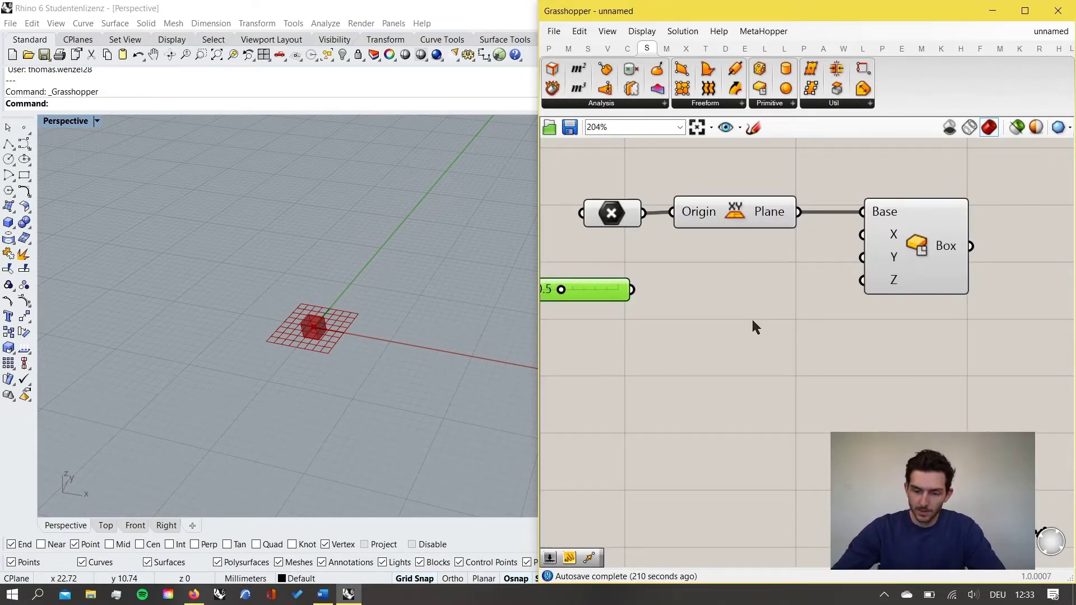
pyautogui.doubleClick(715, 375)
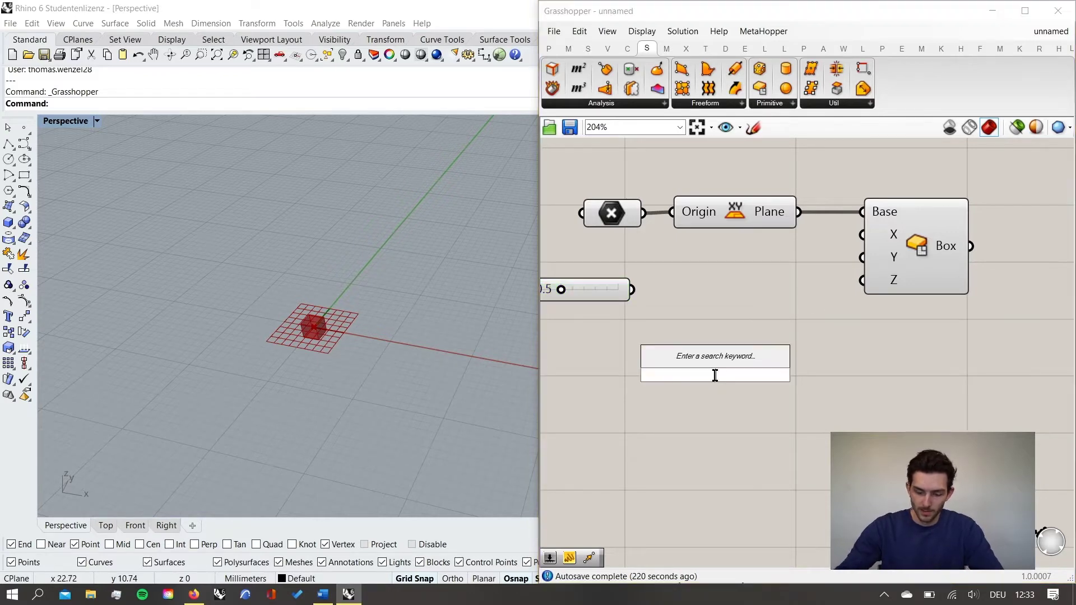
pyautogui.write('multip')
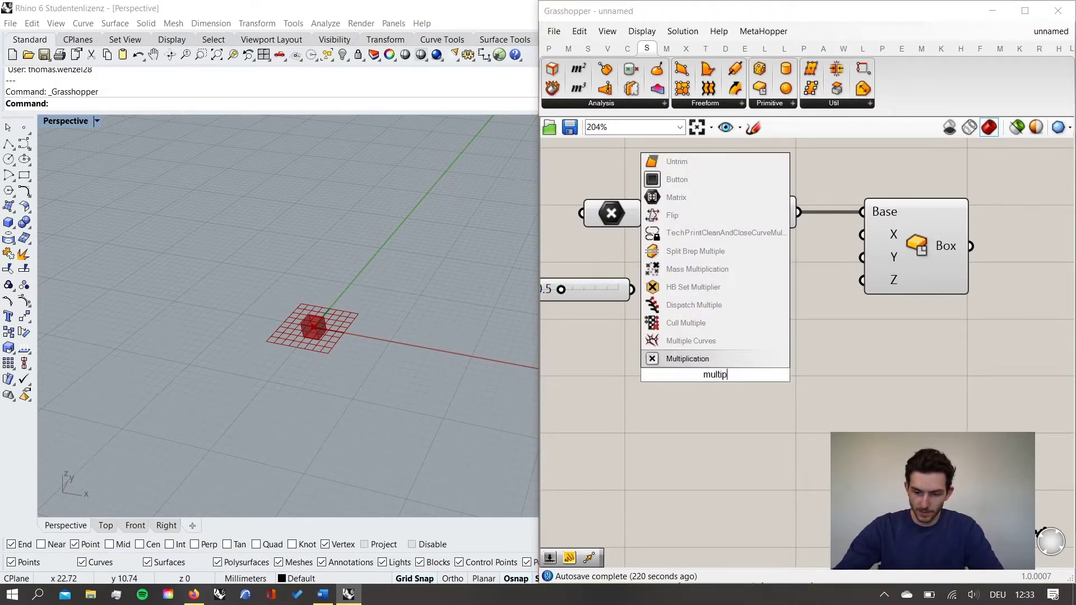
pyautogui.press('Return')
pyautogui.moveTo(715, 375); pyautogui.dragTo(779, 307)
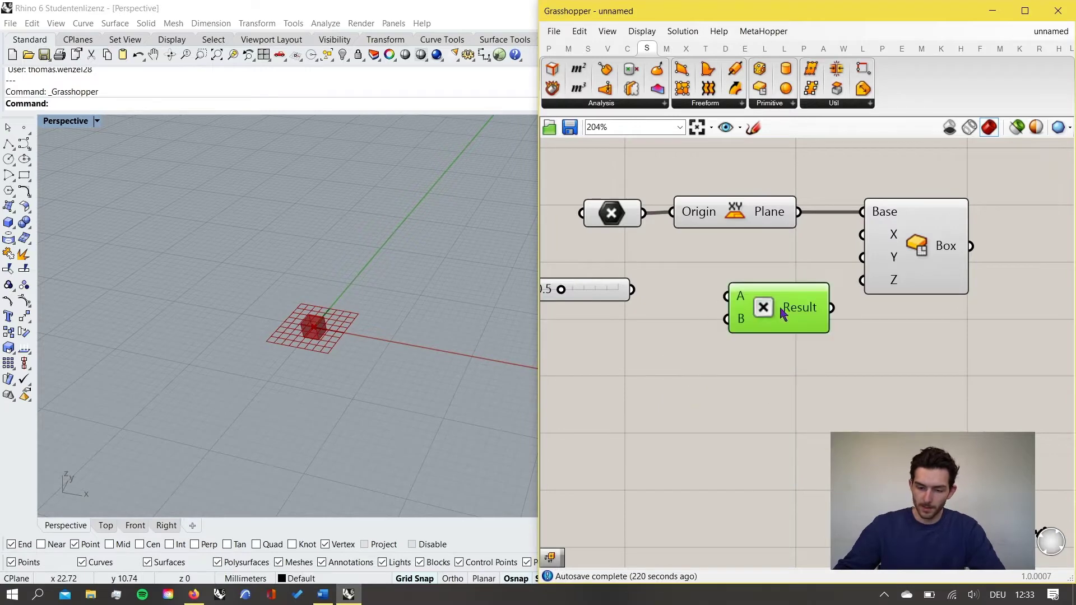
# Add a second number slider with the value 3 below the 0.5 slider.
pyautogui.click(611, 364)
pyautogui.doubleClick(611, 364)
pyautogui.write('3')
pyautogui.press('Return')
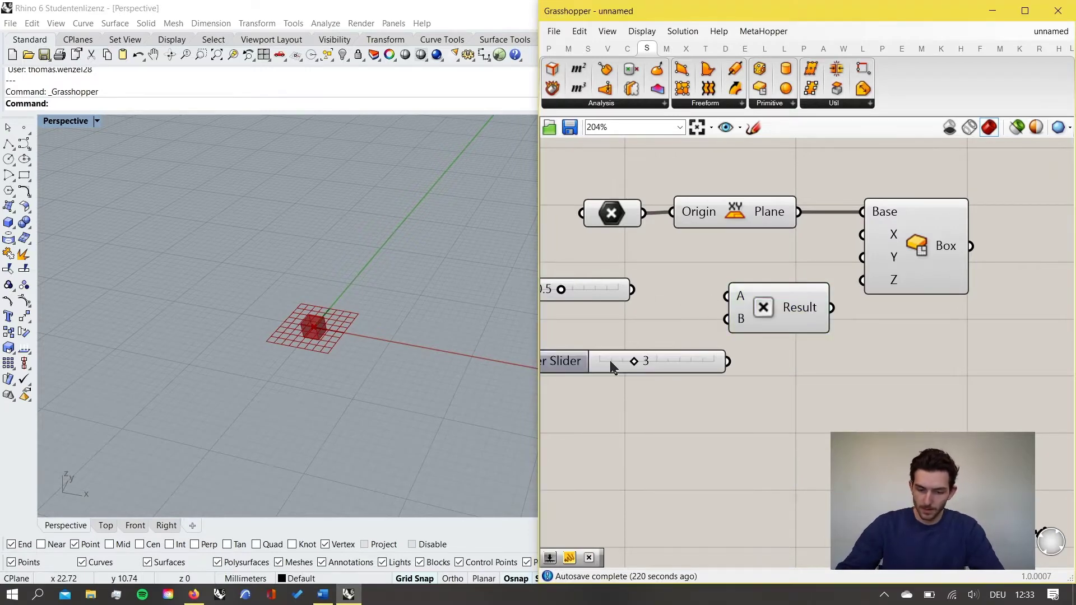
# Connect the 0.5 slider to the Multiplication's A input and the 3 slider to its B input.
pyautogui.scroll(-2, 836, 366)
pyautogui.click(684, 363)
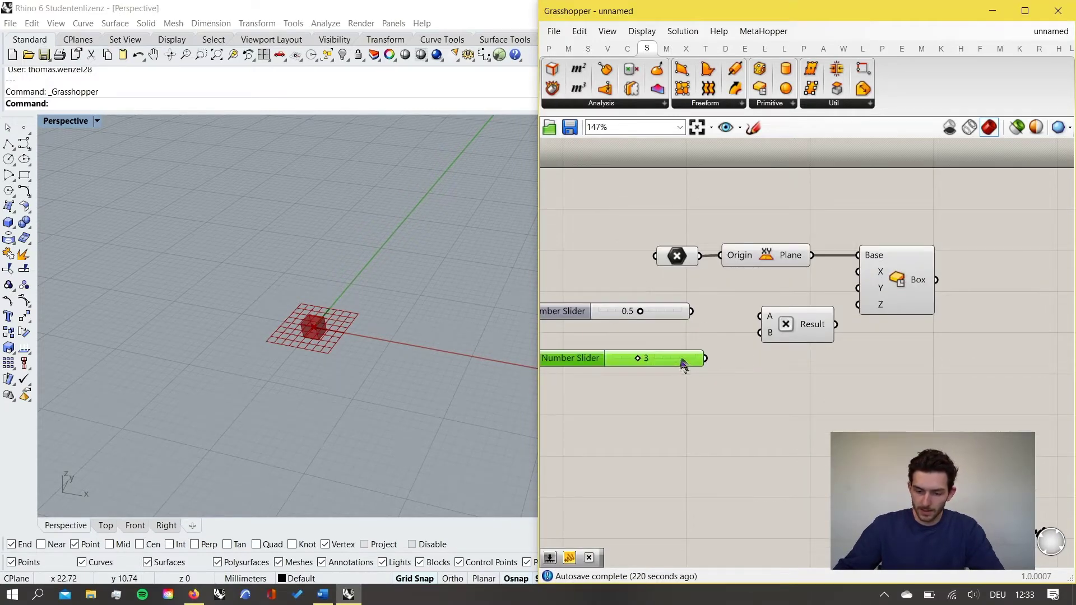
pyautogui.moveTo(690, 318); pyautogui.dragTo(761, 316)
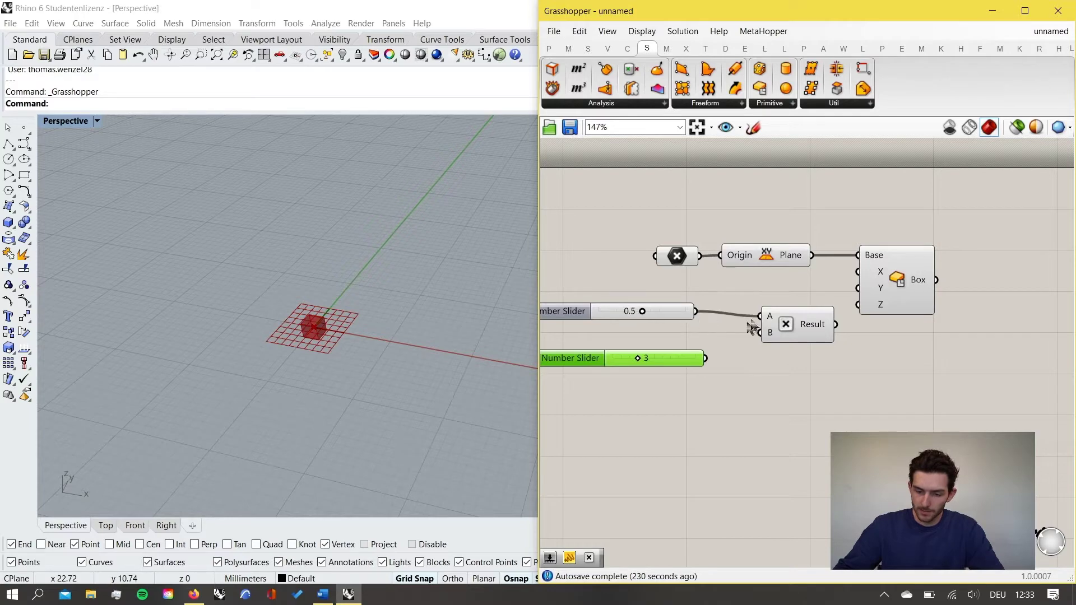
pyautogui.moveTo(698, 359); pyautogui.dragTo(760, 334)
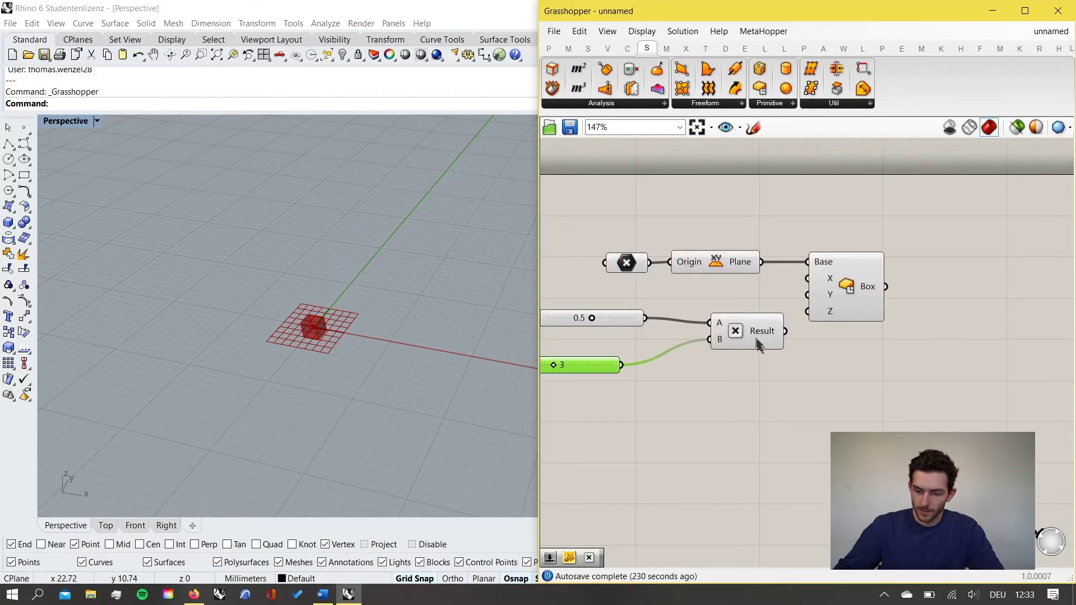
# Connect the Multiplication's Result output to the X, Y and Z inputs of the Center Box.
pyautogui.click(739, 330)
pyautogui.scroll(2, 796, 337)
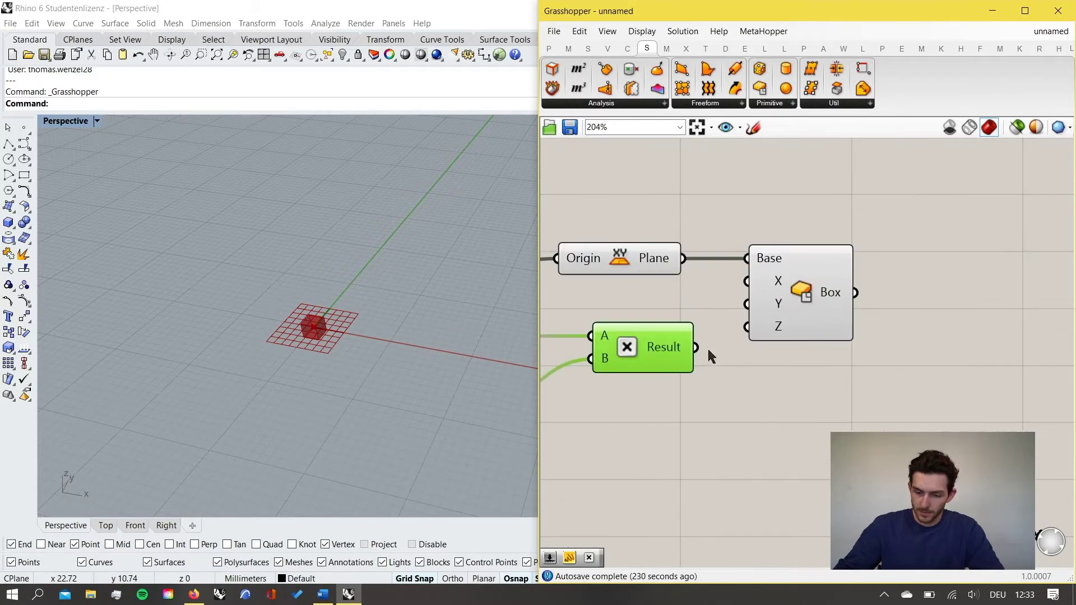
pyautogui.moveTo(696, 347); pyautogui.dragTo(747, 327)
pyautogui.moveTo(795, 304); pyautogui.dragTo(750, 313, button='right')
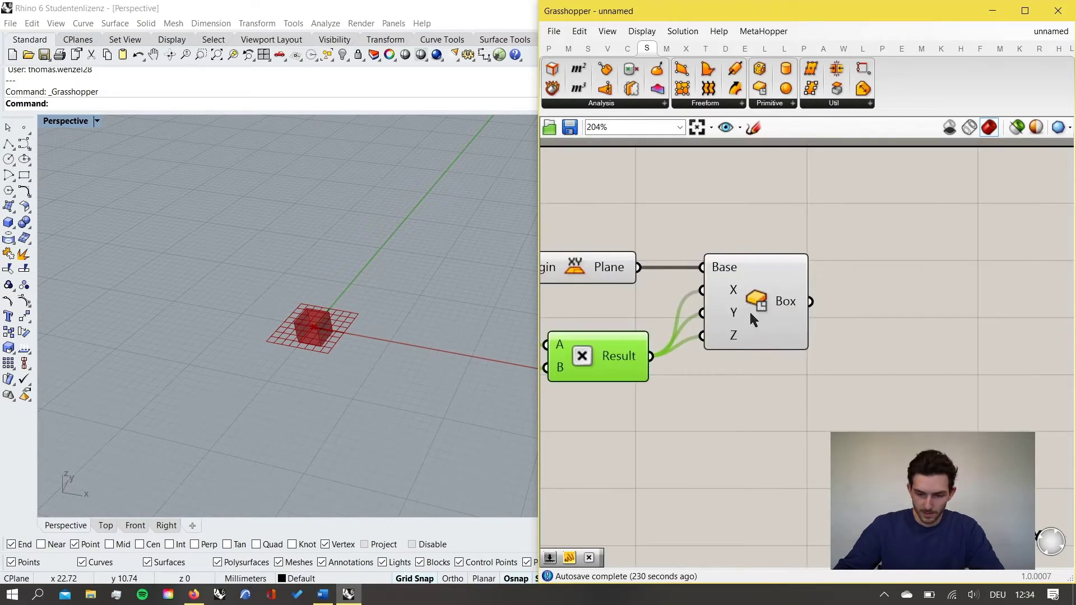
pyautogui.click(873, 326)
pyautogui.scroll(1, 727, 293)
pyautogui.click(757, 314)
pyautogui.click(857, 328)
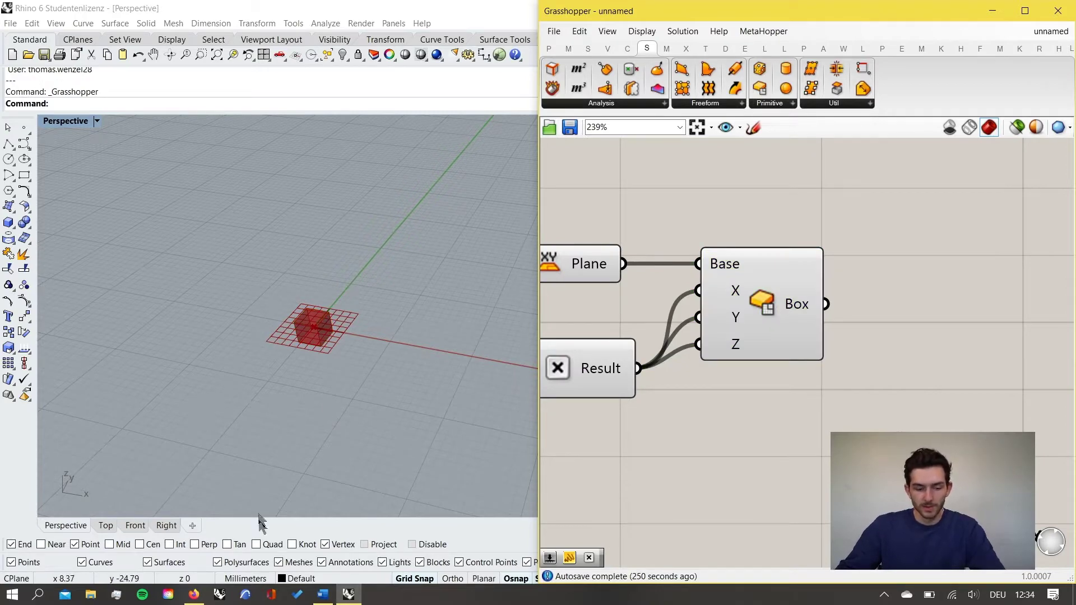
# Switch to Rhino and set the document's model units to Meters.
pyautogui.click(254, 583)
pyautogui.click(281, 571)
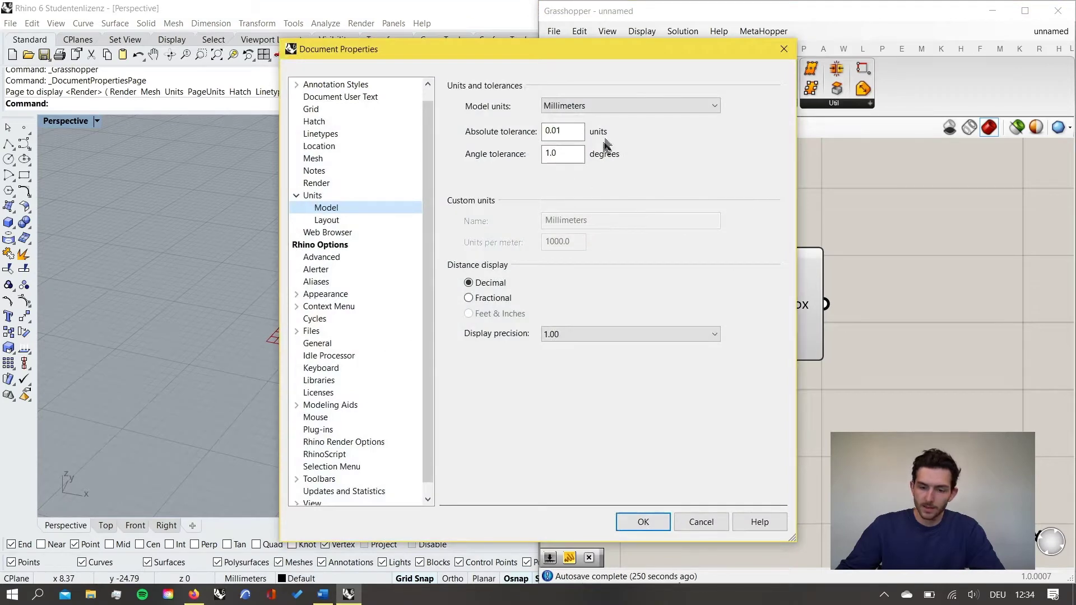
pyautogui.click(608, 108)
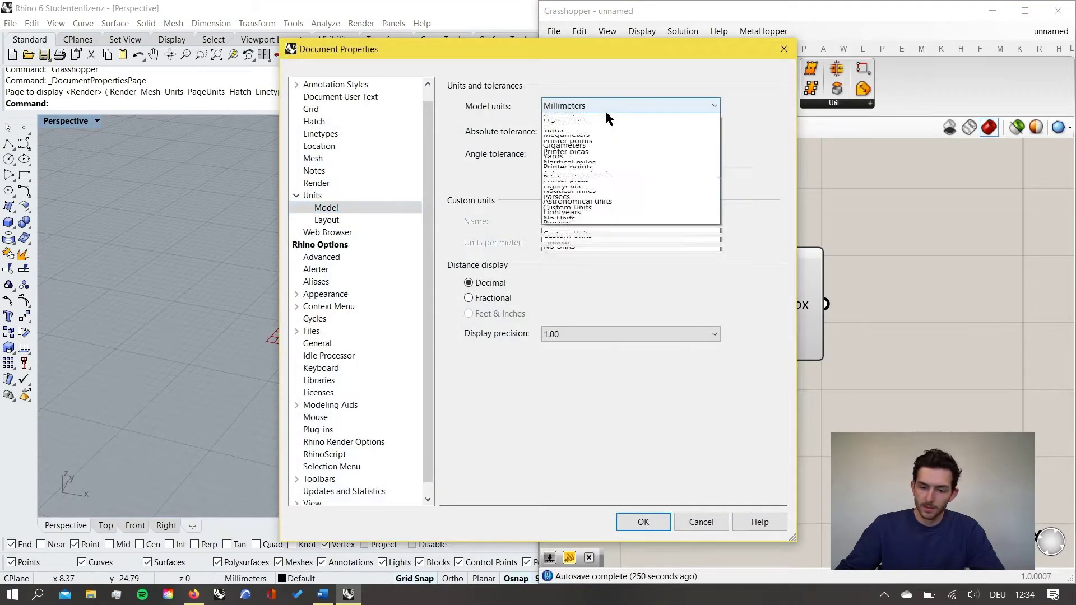
pyautogui.click(599, 153)
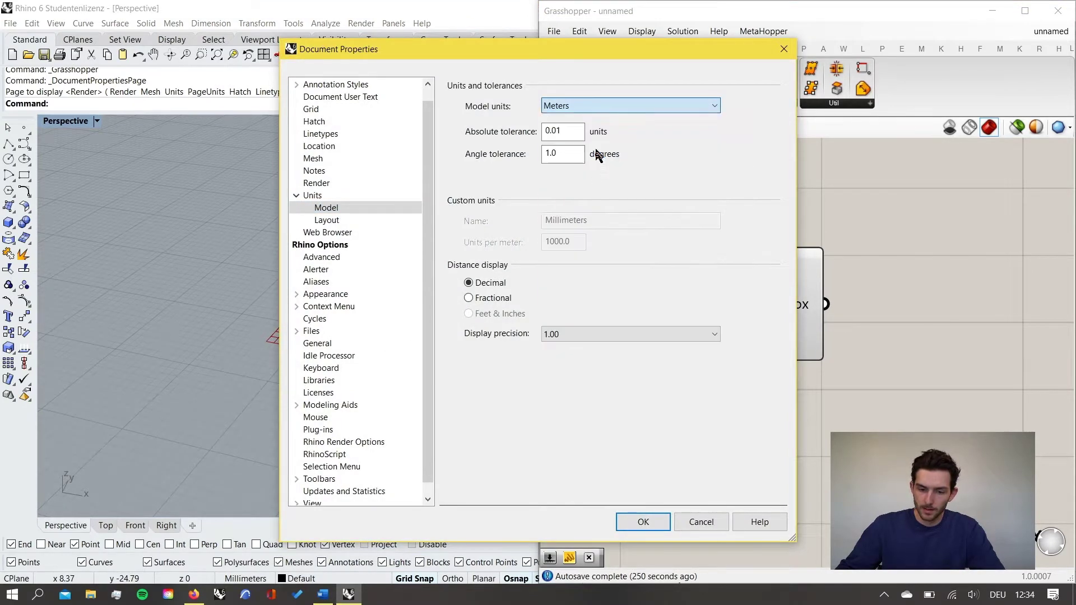
pyautogui.click(643, 523)
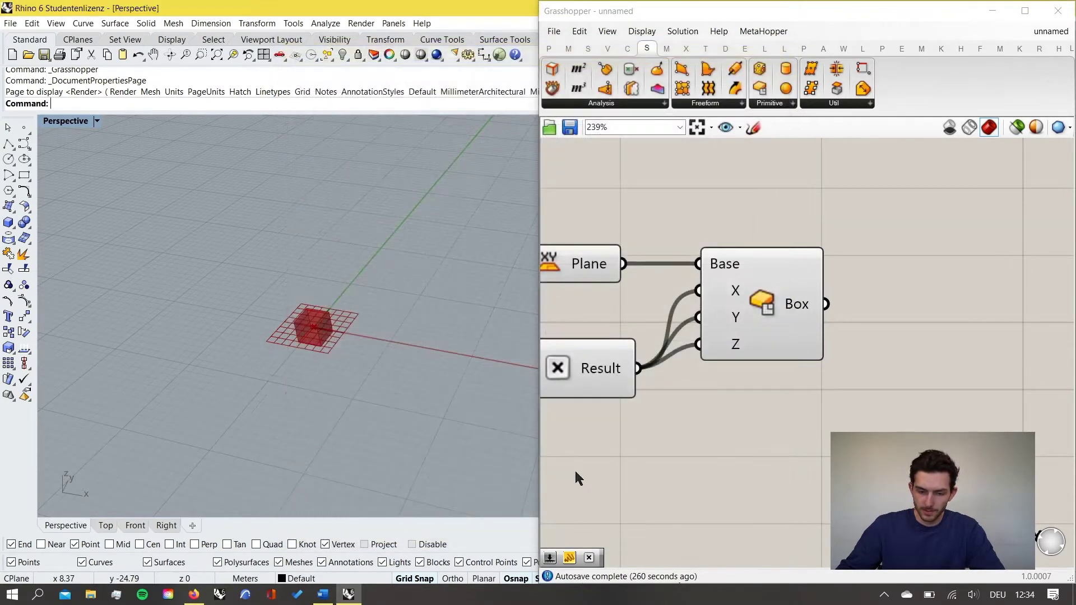
# Examine the box preview in the Perspective viewport and the wiring into the Center Box on the Grasshopper canvas.
pyautogui.scroll(-2, 747, 350)
pyautogui.scroll(3, 747, 348)
pyautogui.moveTo(747, 349); pyautogui.dragTo(762, 359, button='right')
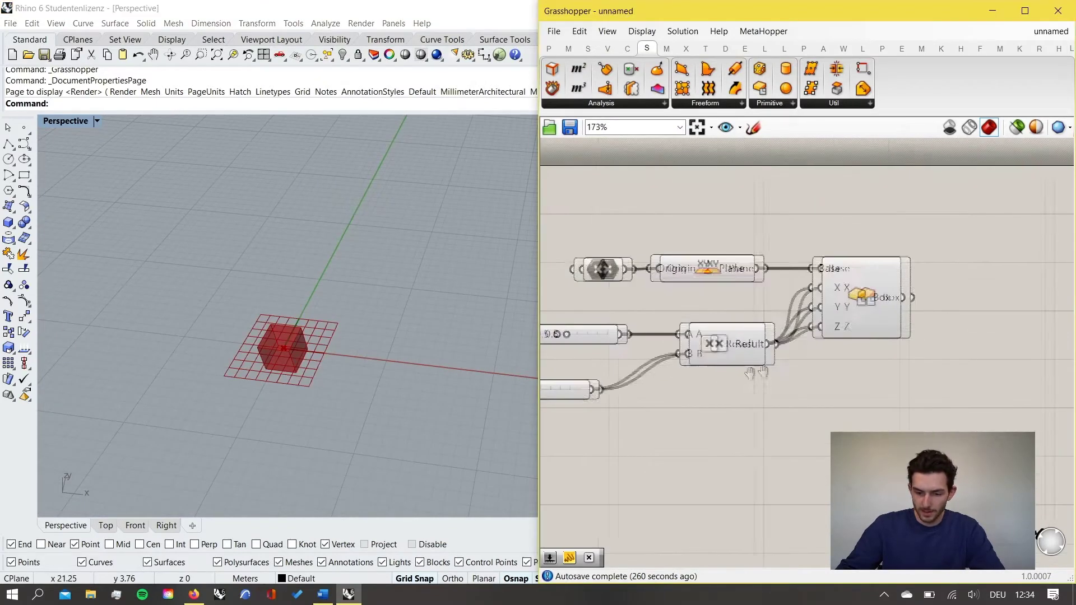
pyautogui.scroll(-3, 880, 359)
pyautogui.scroll(2, 859, 326)
pyautogui.moveTo(895, 382); pyautogui.dragTo(822, 324, button='right')
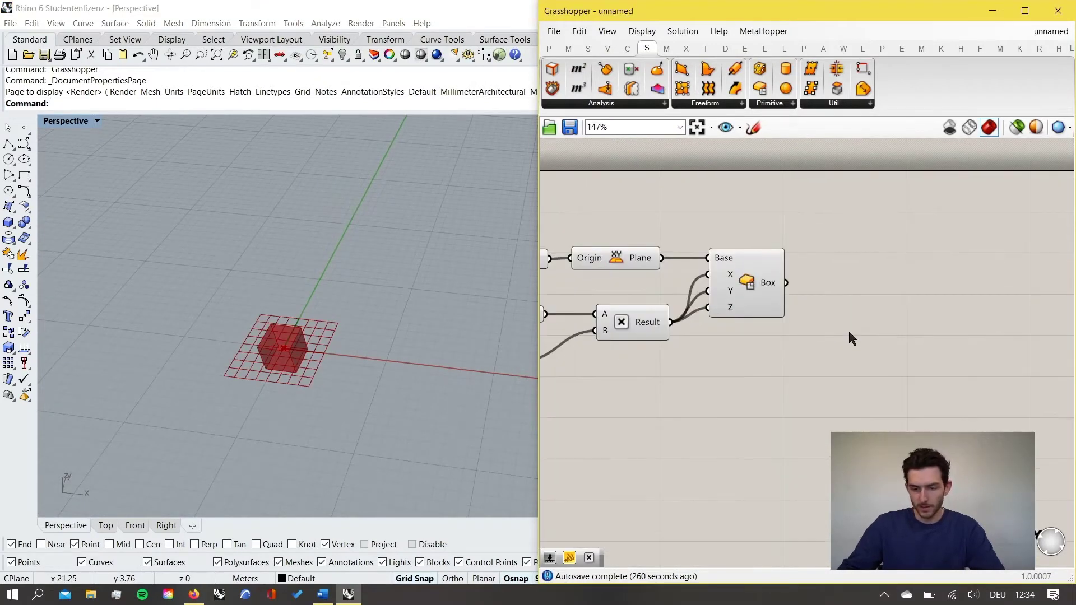
pyautogui.scroll(-1, 849, 318)
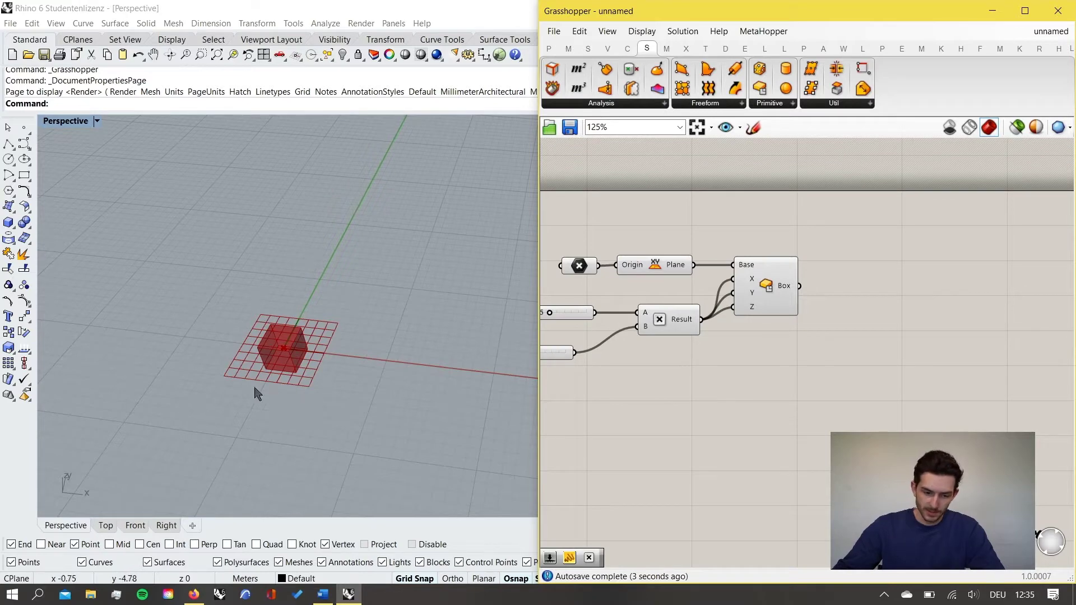
pyautogui.scroll(3, 258, 392)
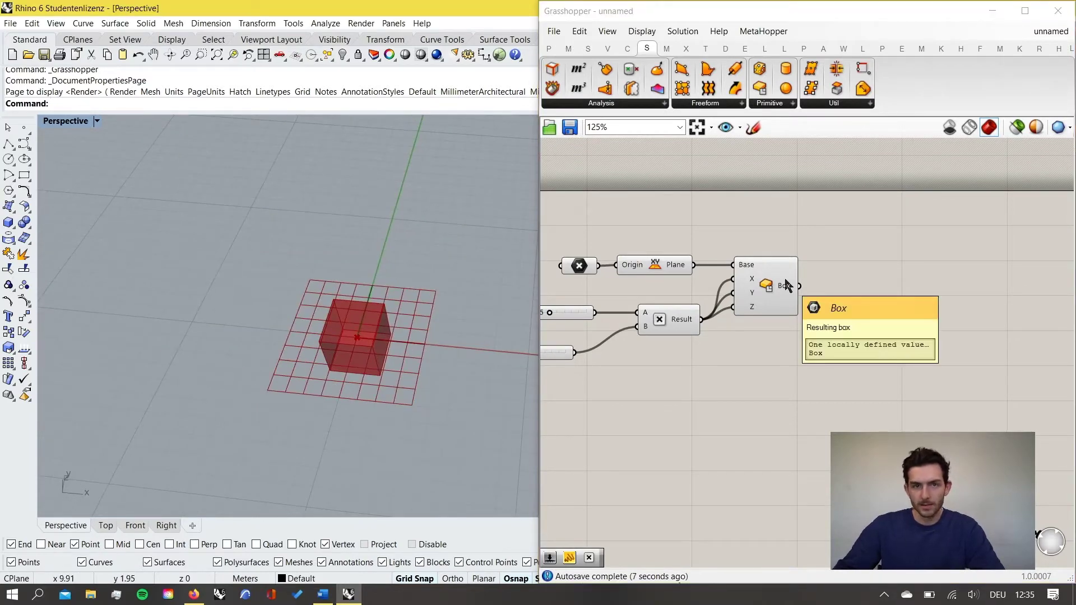
pyautogui.scroll(4, 760, 278)
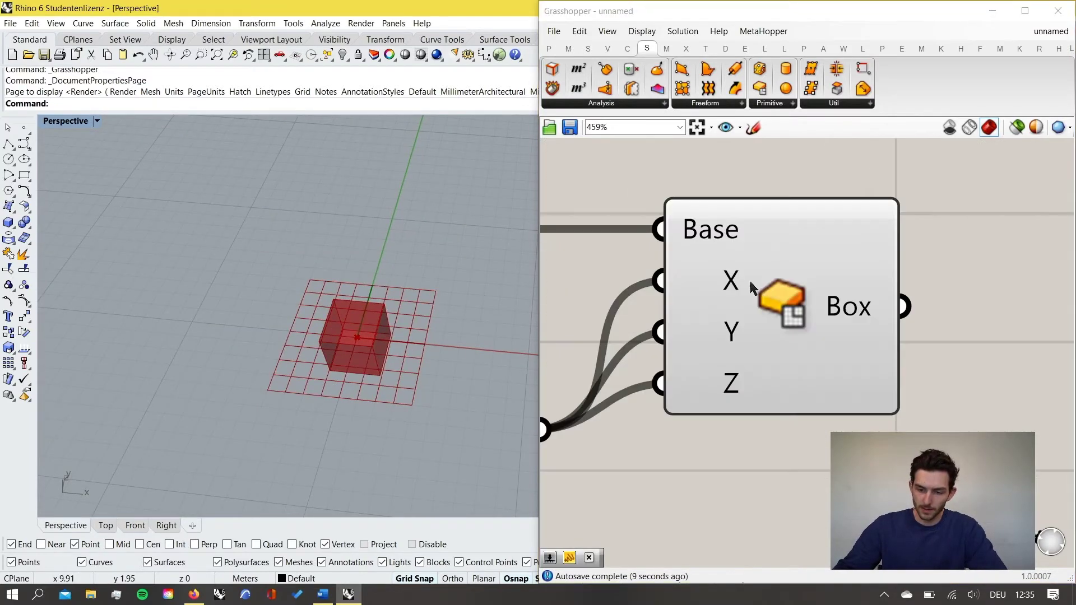
pyautogui.scroll(-3, 744, 299)
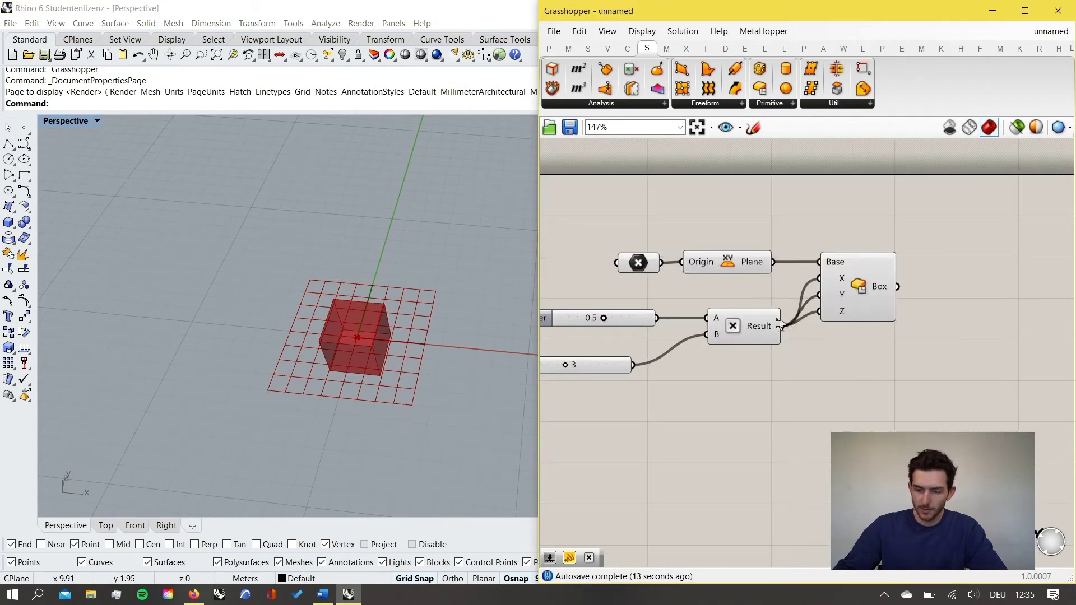
# Apply the expression x/2 to the Center Box's X input.
pyautogui.scroll(4, 841, 292)
pyautogui.scroll(1, 828, 297)
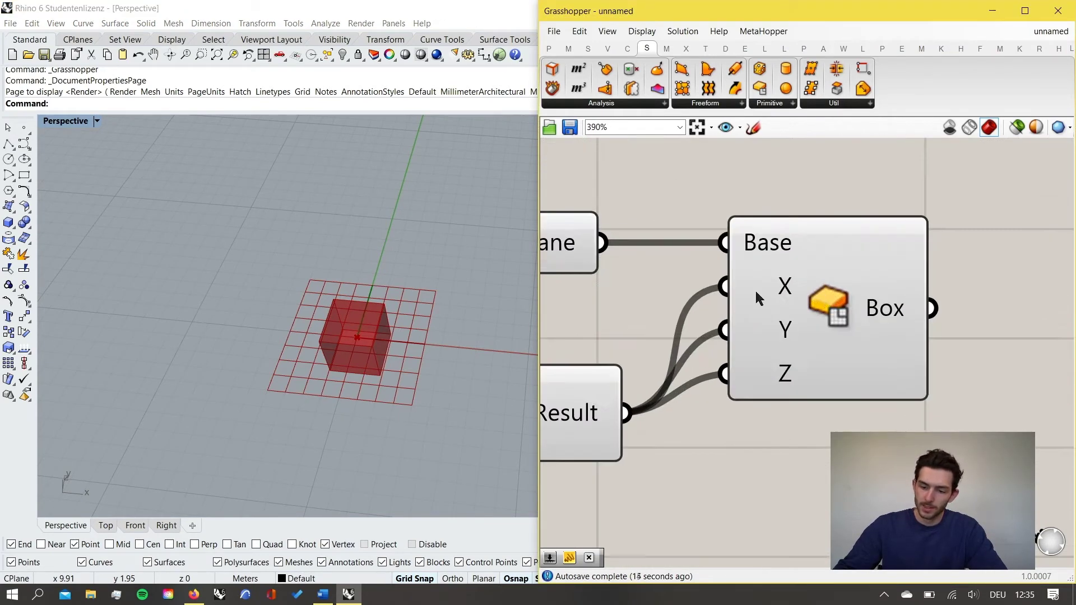
pyautogui.rightClick(755, 288)
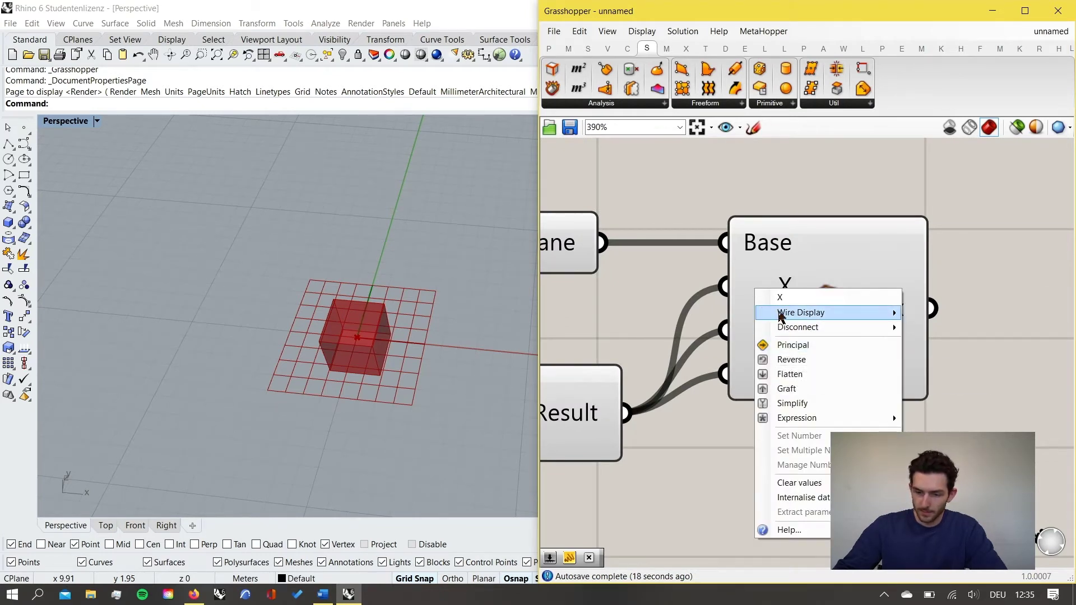
pyautogui.rightClick(743, 284)
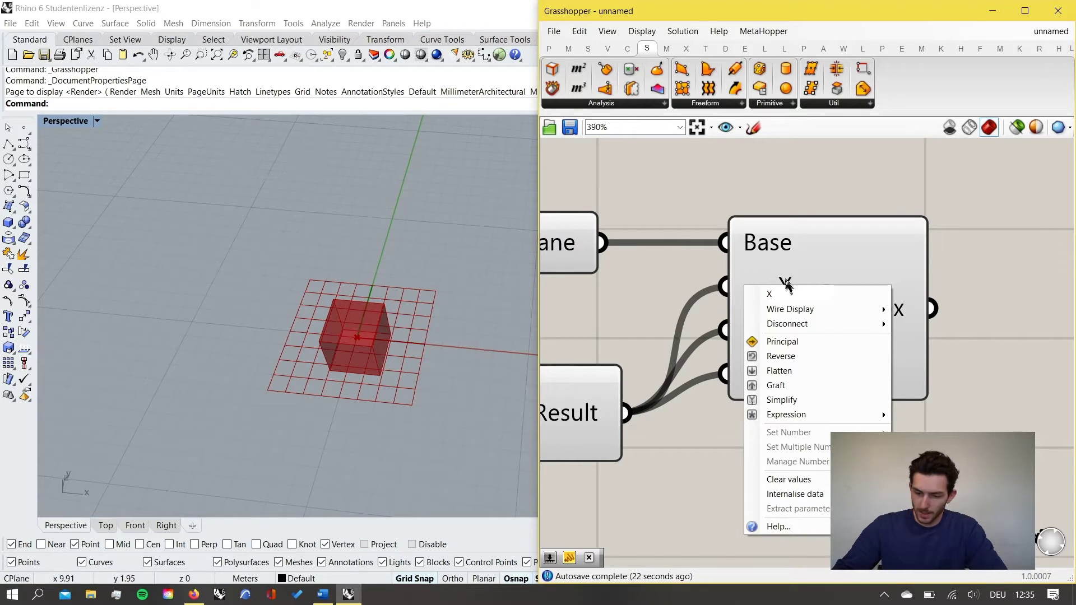
pyautogui.moveTo(871, 420)
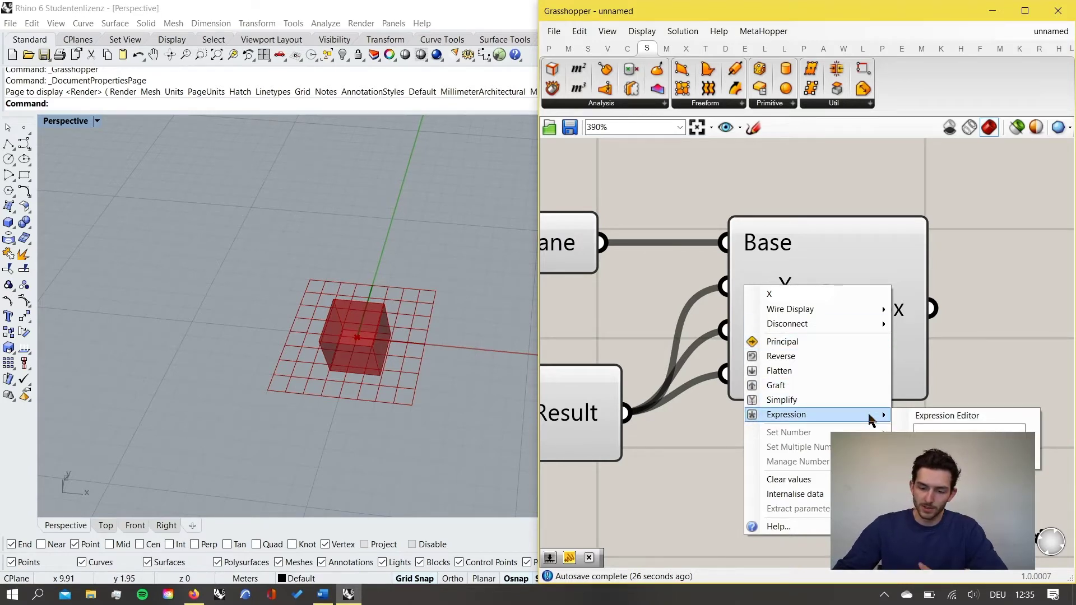
pyautogui.click(960, 429)
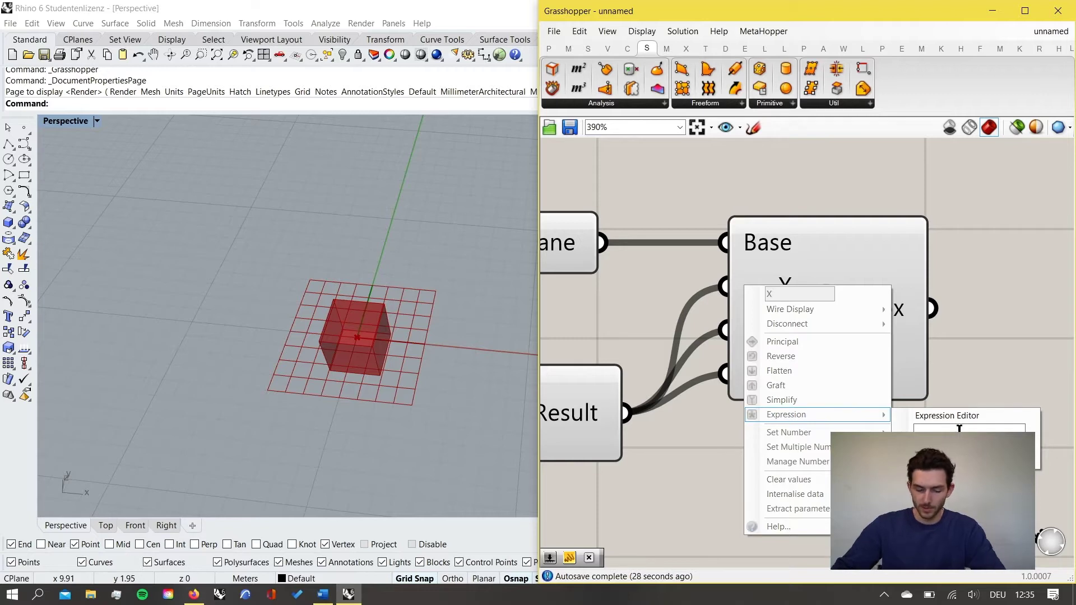
pyautogui.write('x')
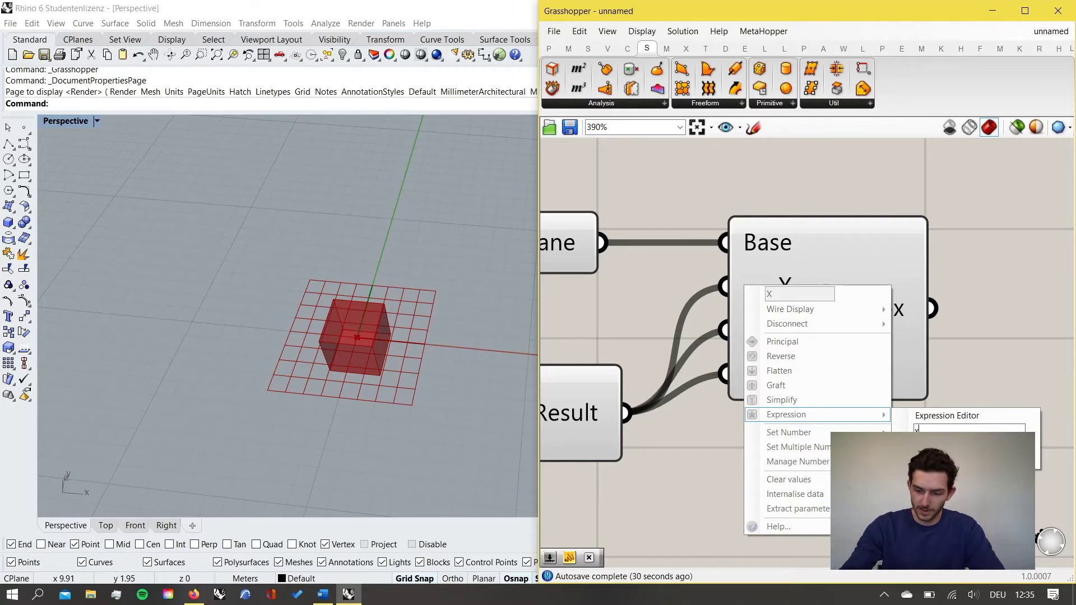
pyautogui.write('/2')
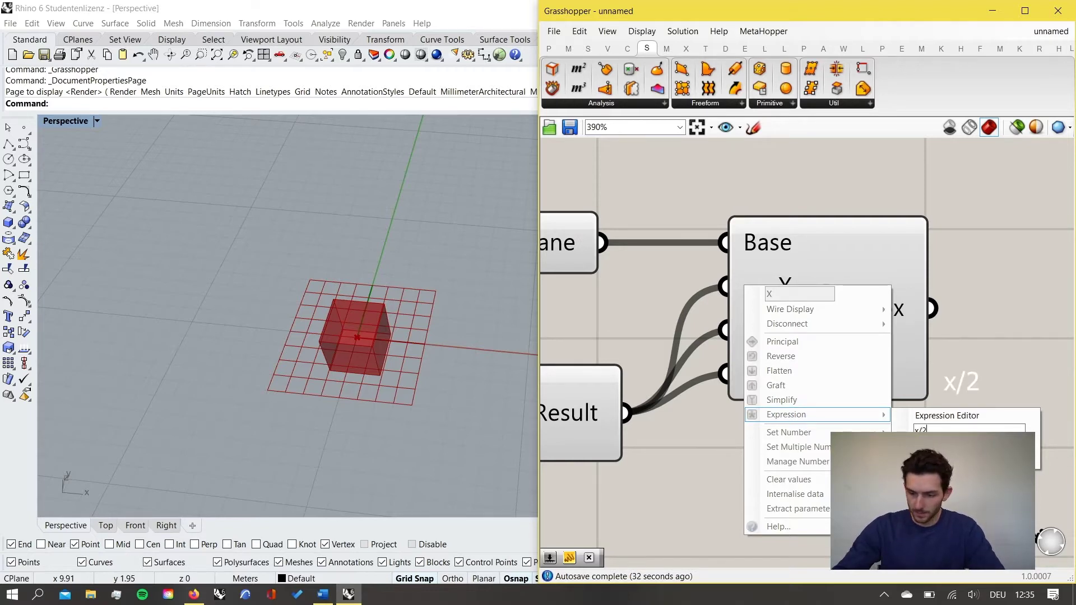
pyautogui.press('Return')
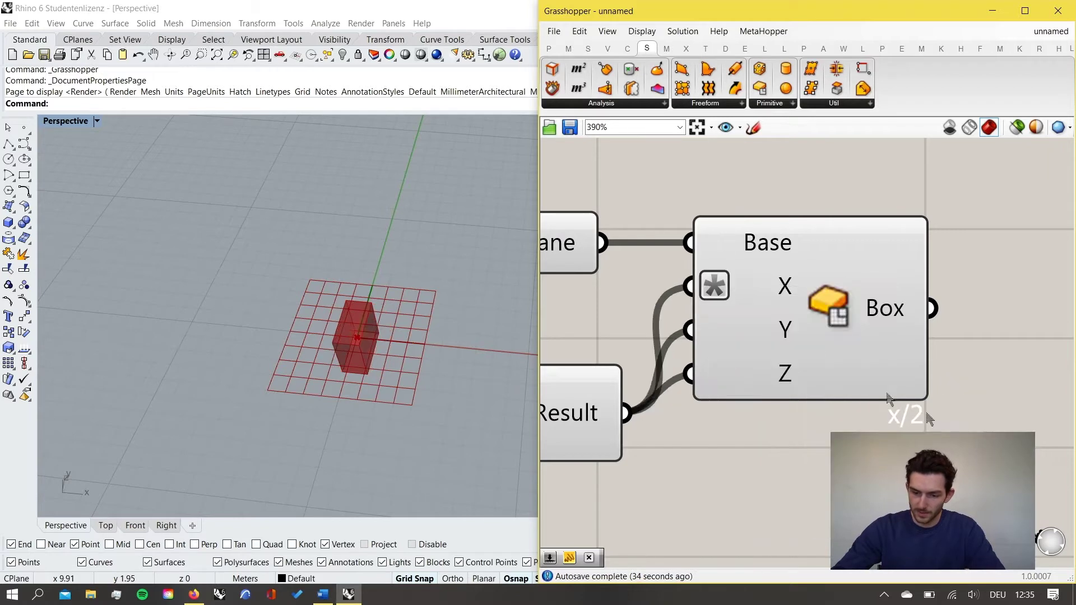
# Apply the expression x/2 to the Center Box's Y and Z inputs.
pyautogui.rightClick(725, 333)
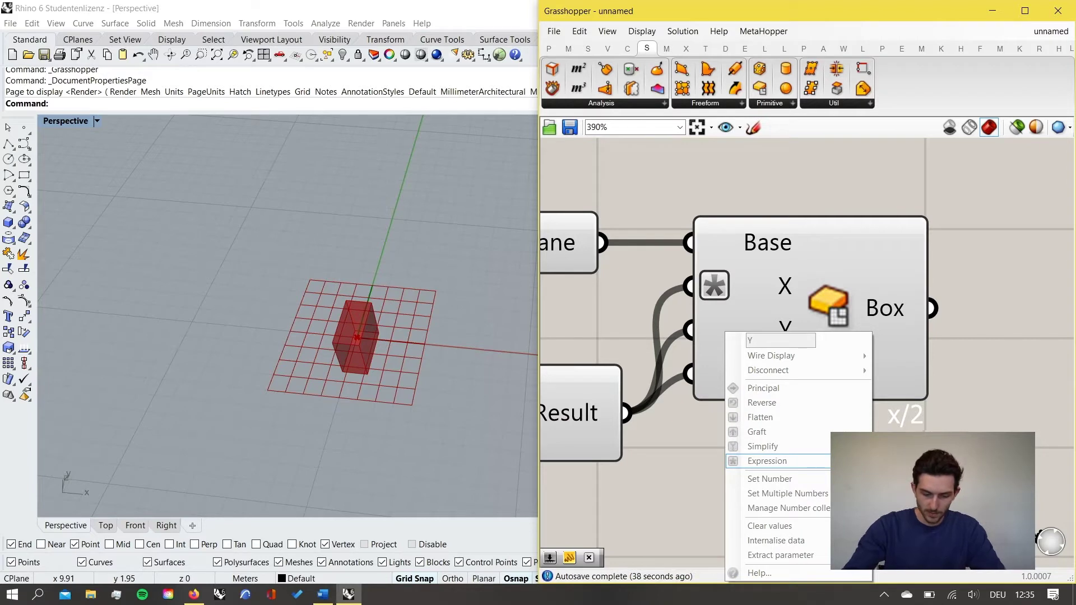
pyautogui.click(768, 461)
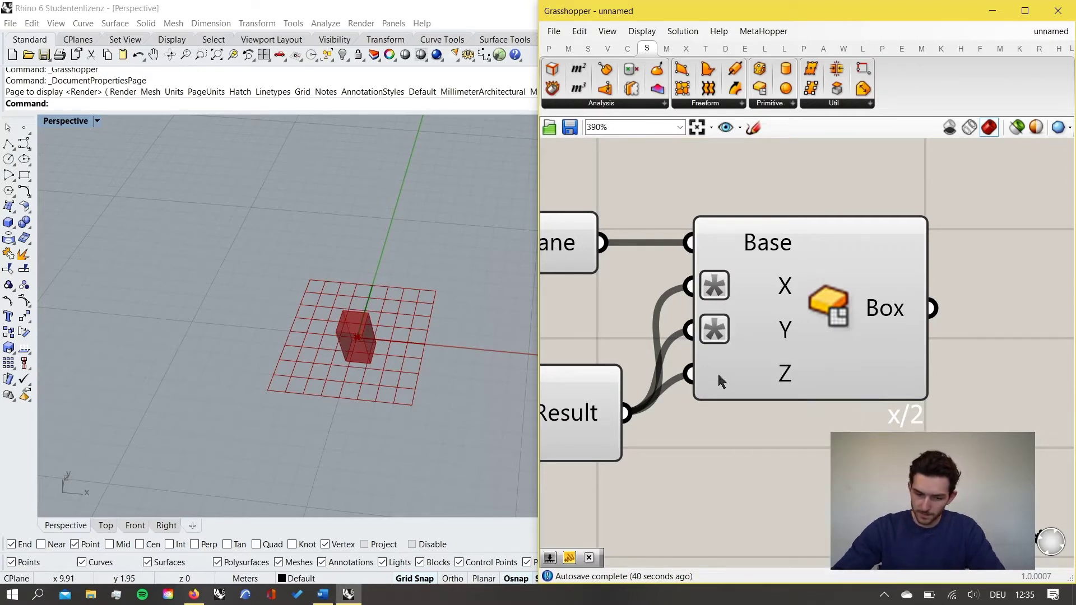
pyautogui.rightClick(718, 373)
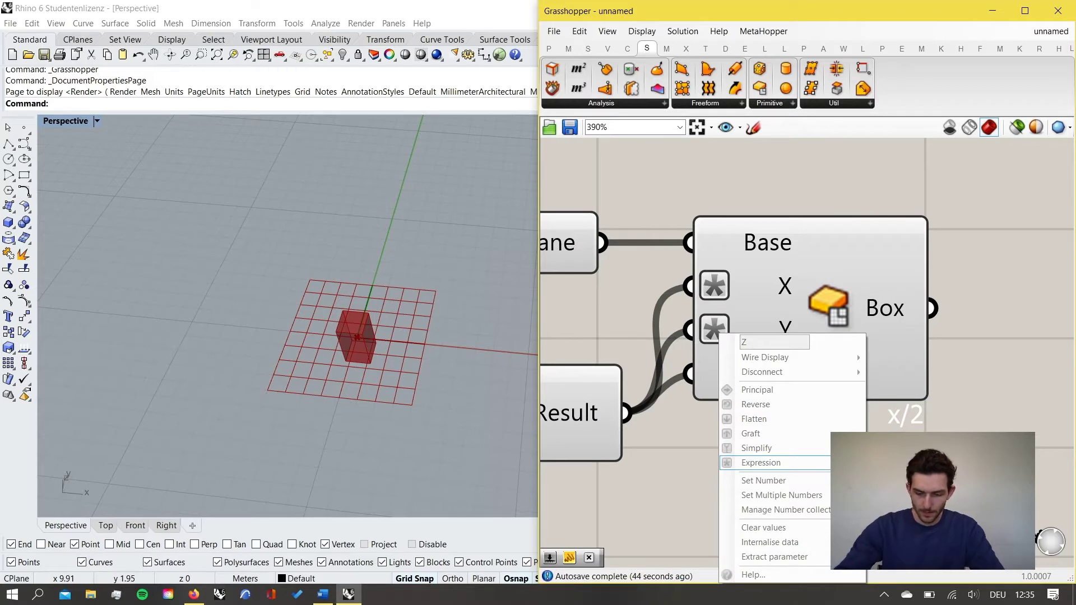
pyautogui.click(762, 463)
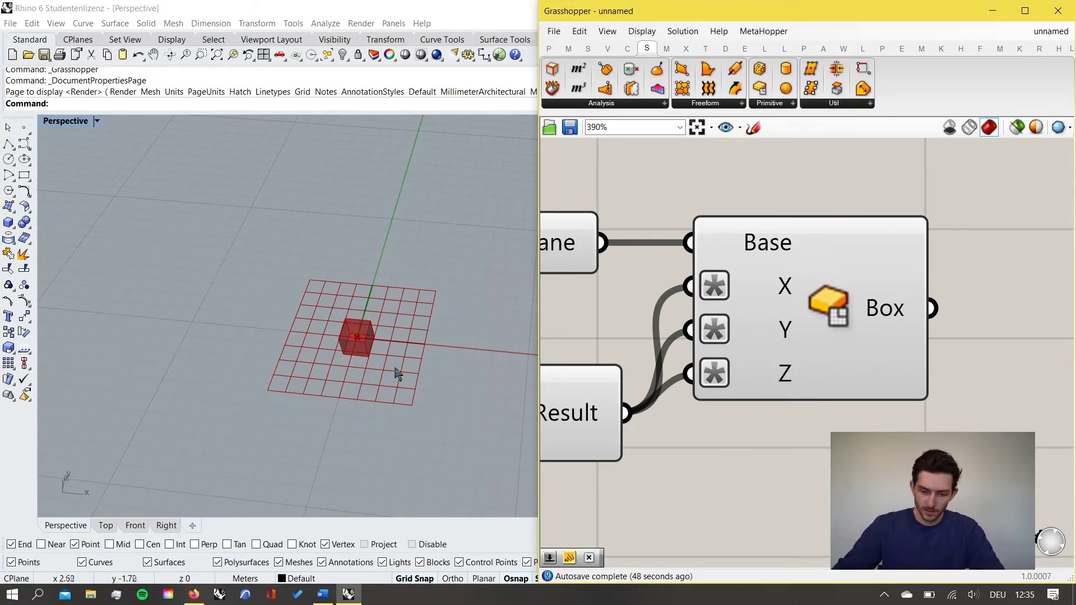
# Move the whole component group, including sliders, point, plane and Center Box, a little lower on the Grasshopper canvas.
pyautogui.keyDown('shift'); pyautogui.moveTo(403, 361); pyautogui.dragTo(367, 353, button='right'); pyautogui.keyUp('shift')
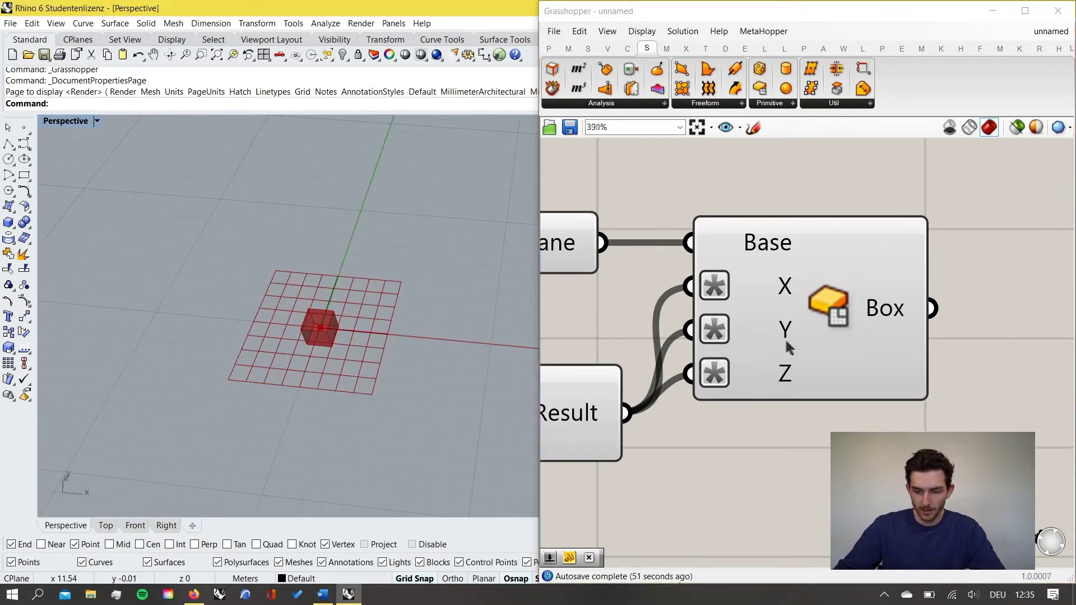
pyautogui.scroll(-6, 832, 341)
pyautogui.scroll(3, 728, 358)
pyautogui.scroll(4, 365, 336)
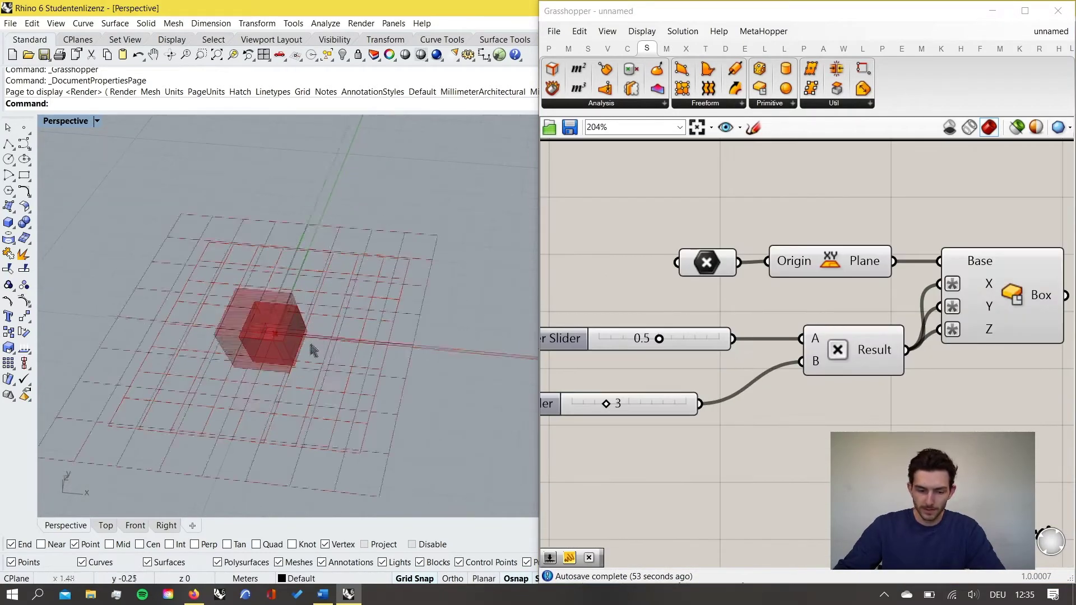
pyautogui.scroll(-4, 394, 325)
pyautogui.scroll(-3, 680, 324)
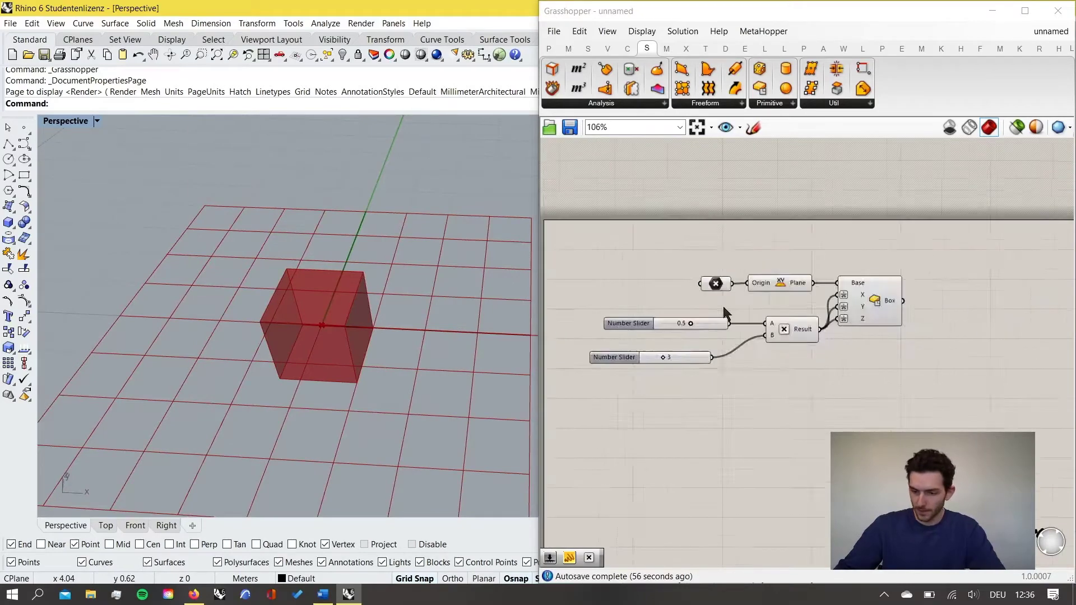
pyautogui.scroll(-2, 887, 308)
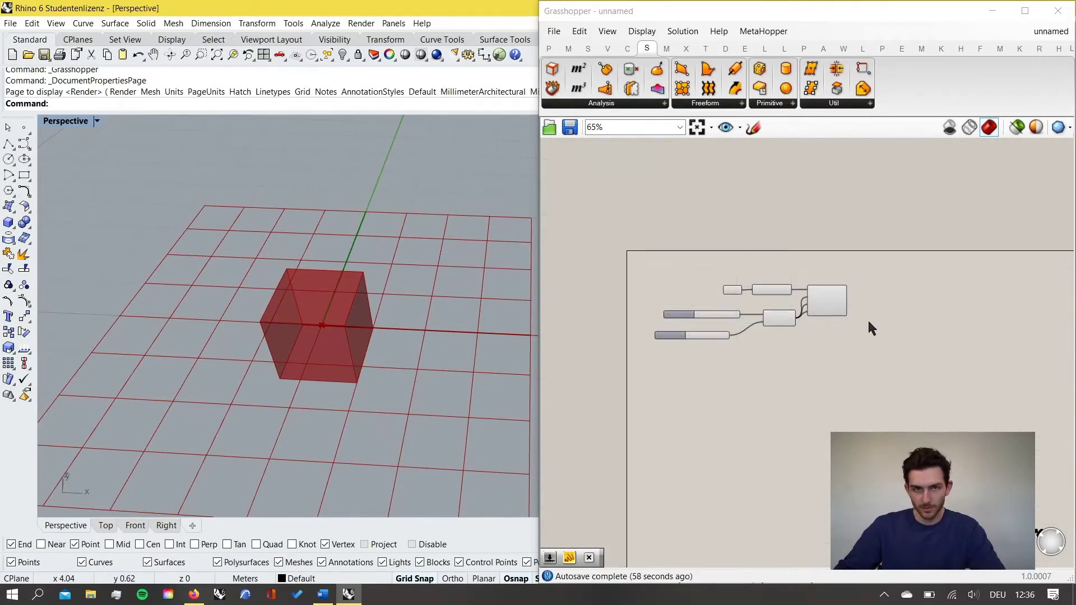
pyautogui.moveTo(859, 380); pyautogui.dragTo(679, 257)
pyautogui.moveTo(822, 307); pyautogui.dragTo(829, 393)
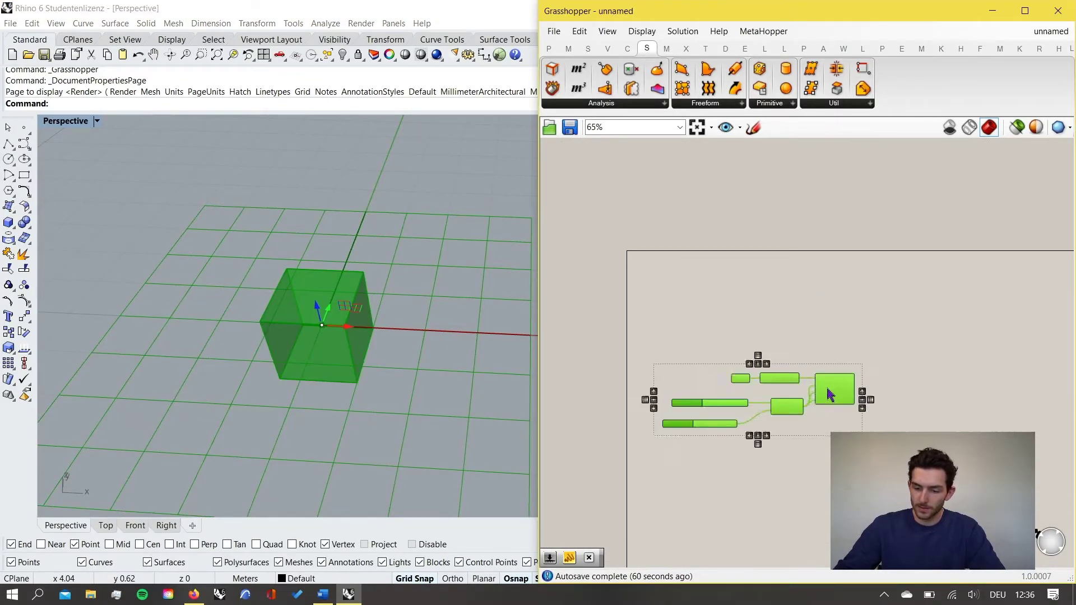
pyautogui.click(897, 364)
# Add an Evaluate Box component beyond the Center Box and connect the Center Box's Box output to its Box input.
pyautogui.scroll(2, 897, 359)
pyautogui.moveTo(890, 324); pyautogui.dragTo(794, 337, button='right')
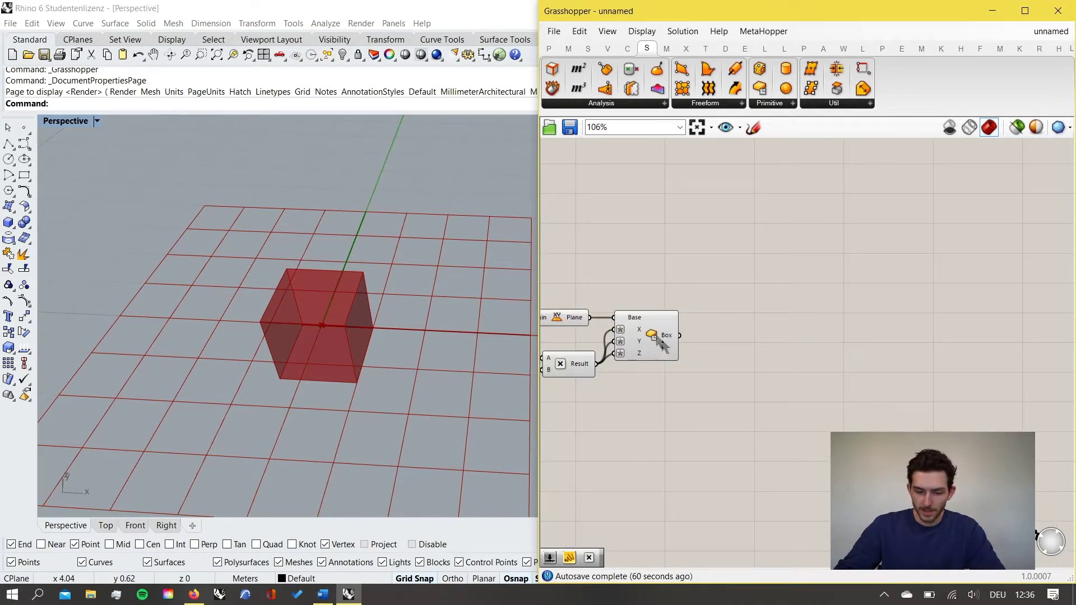
pyautogui.doubleClick(767, 269)
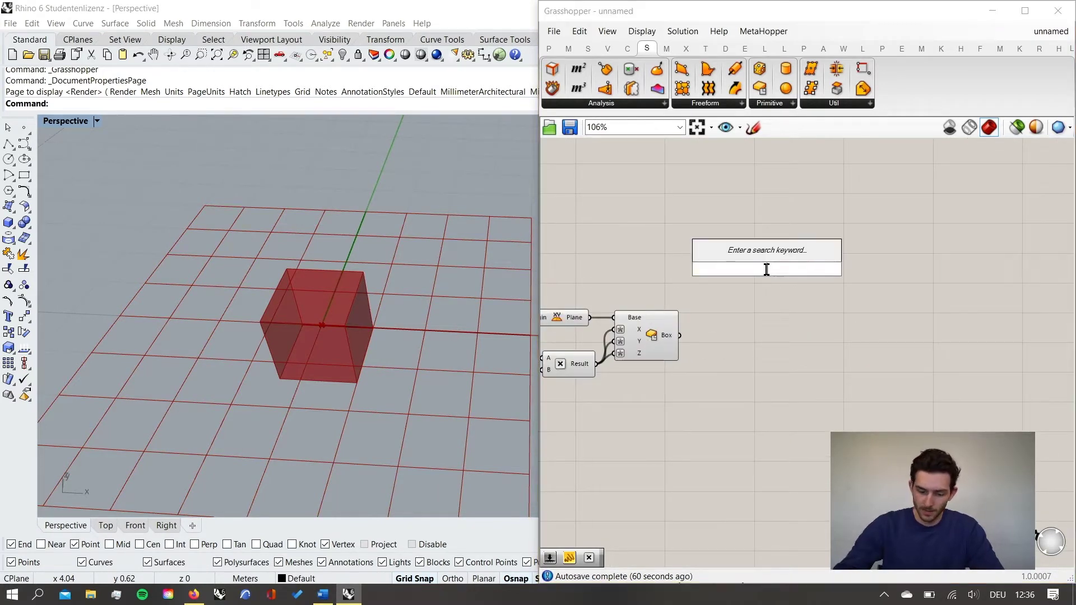
pyautogui.write('0evalut')
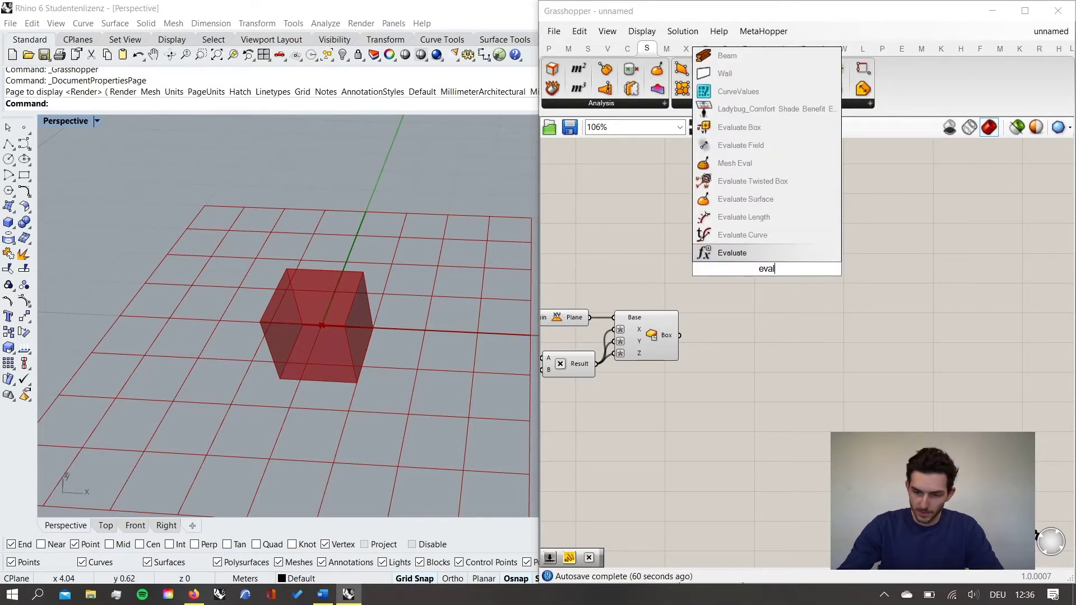
pyautogui.press('BackSpace')
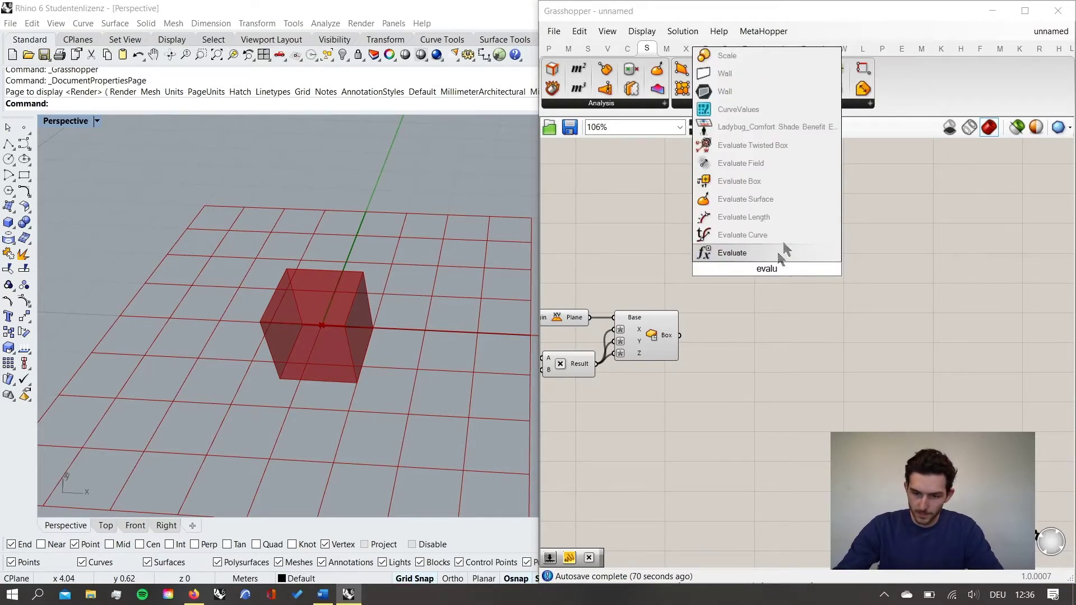
pyautogui.click(776, 179)
pyautogui.moveTo(796, 247); pyautogui.dragTo(868, 252)
pyautogui.scroll(2, 868, 253)
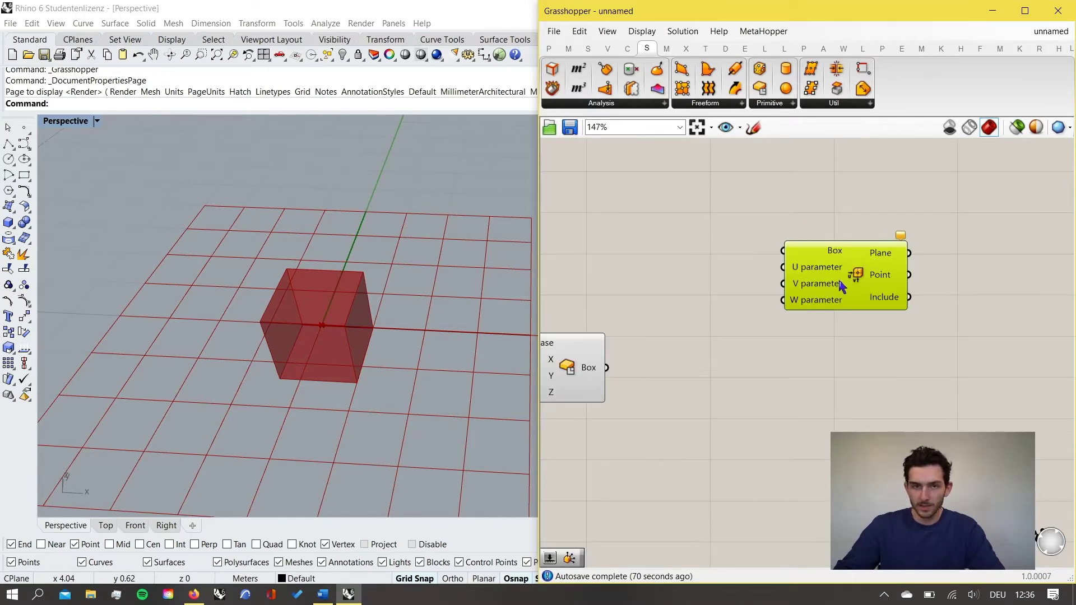
pyautogui.moveTo(609, 370); pyautogui.dragTo(784, 252)
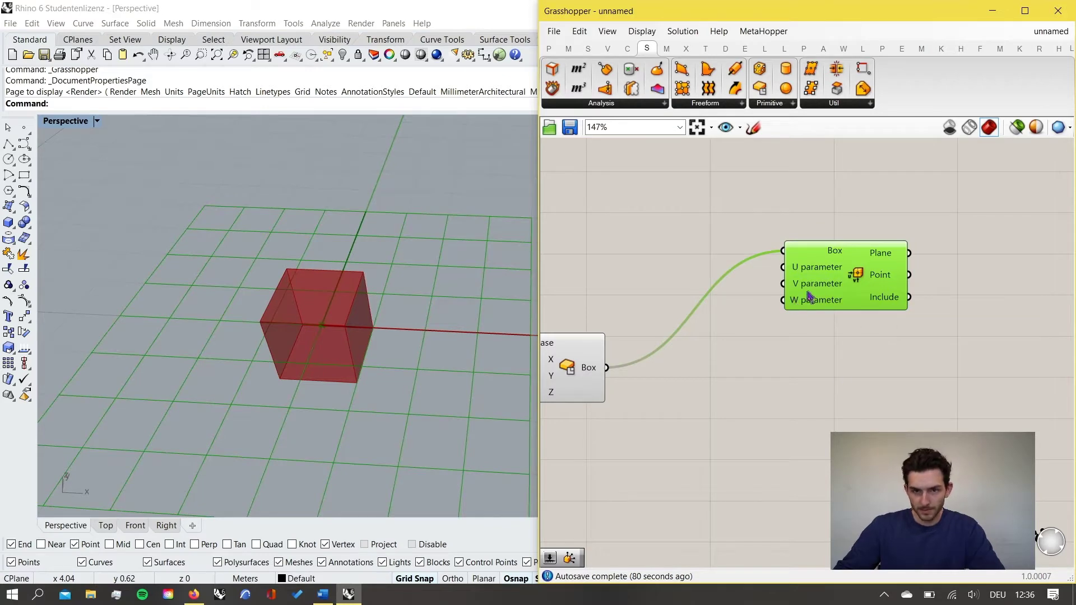
pyautogui.moveTo(811, 296); pyautogui.dragTo(879, 302)
# Connect three 0.50 number sliders to Evaluate Box's U, V and W parameters, and set the W slider to 1.00.
pyautogui.doubleClick(732, 254)
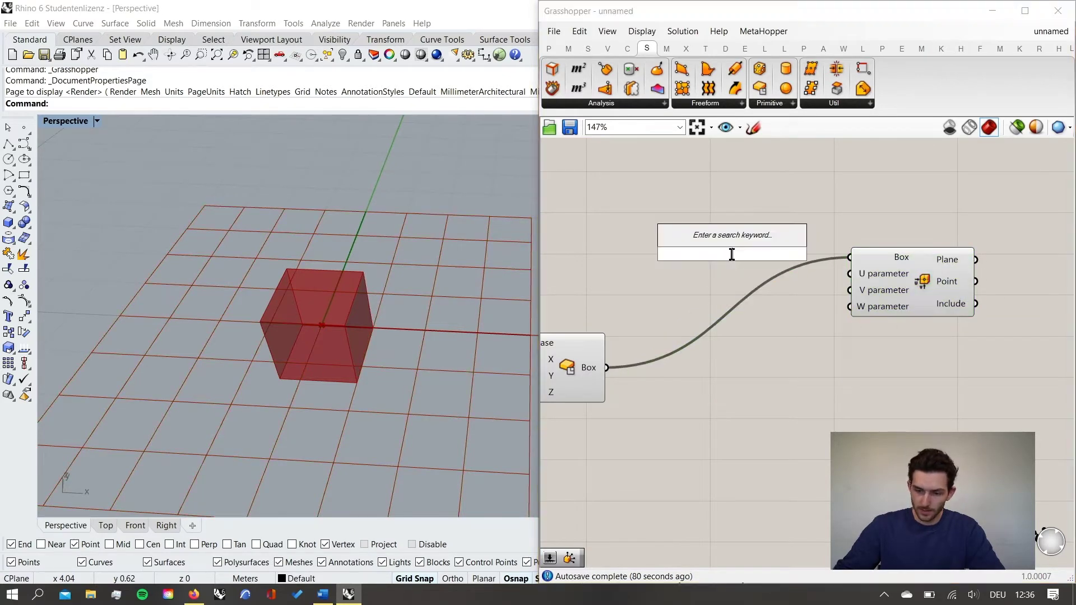
pyautogui.write('0.50')
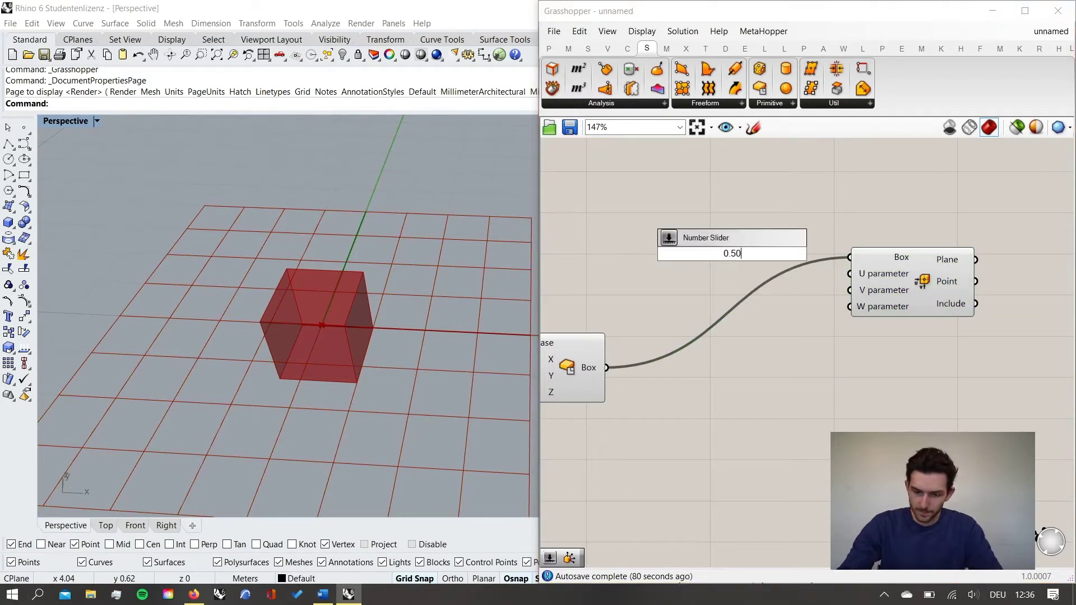
pyautogui.press('Return')
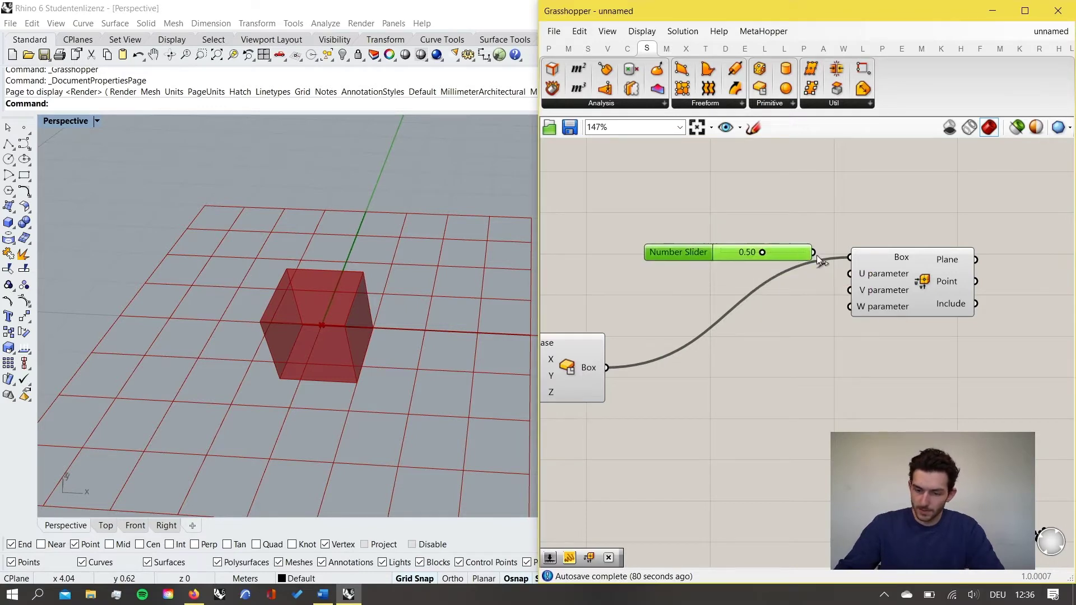
pyautogui.moveTo(816, 254); pyautogui.dragTo(809, 316)
pyautogui.click(817, 317)
pyautogui.moveTo(832, 320); pyautogui.dragTo(814, 314, button='right')
pyautogui.click(901, 281)
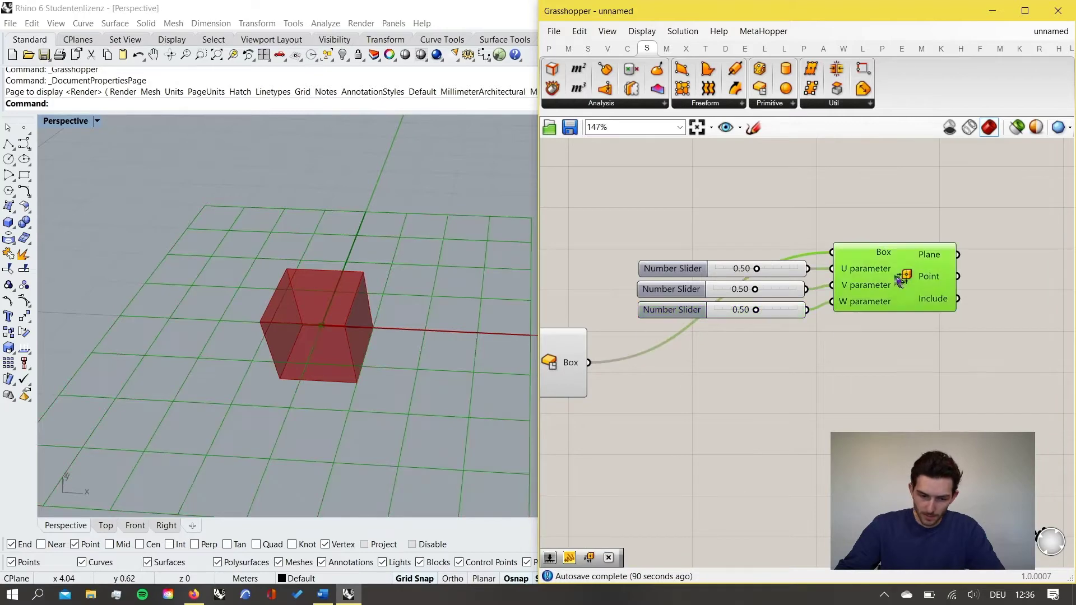
pyautogui.moveTo(756, 310); pyautogui.dragTo(799, 311)
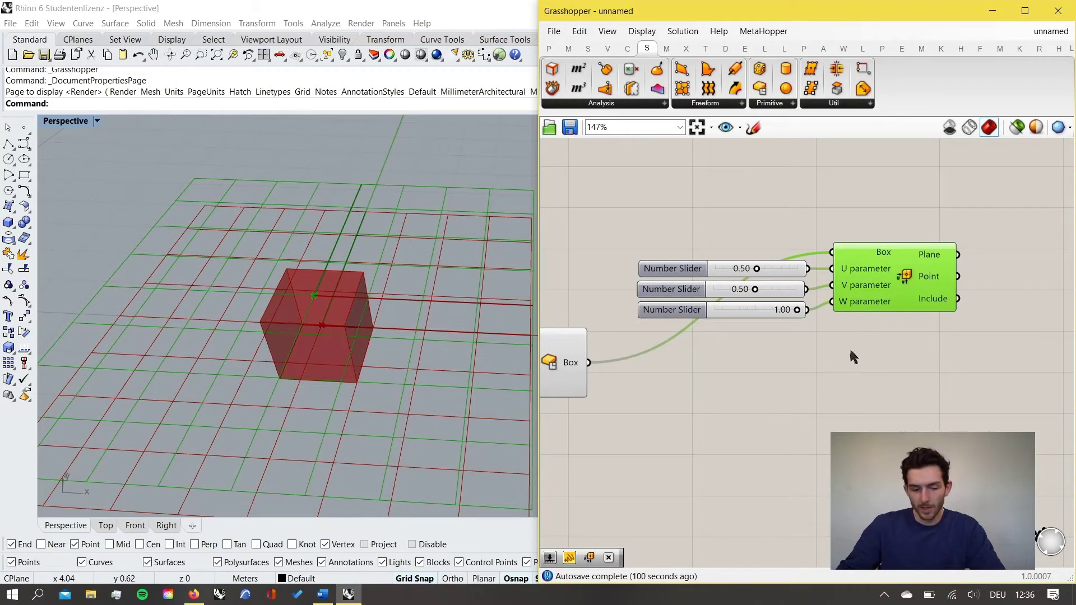
# Duplicate the Evaluate Box with its three sliders below the original and set the copy's W slider to 0.00.
pyautogui.scroll(-3, 862, 350)
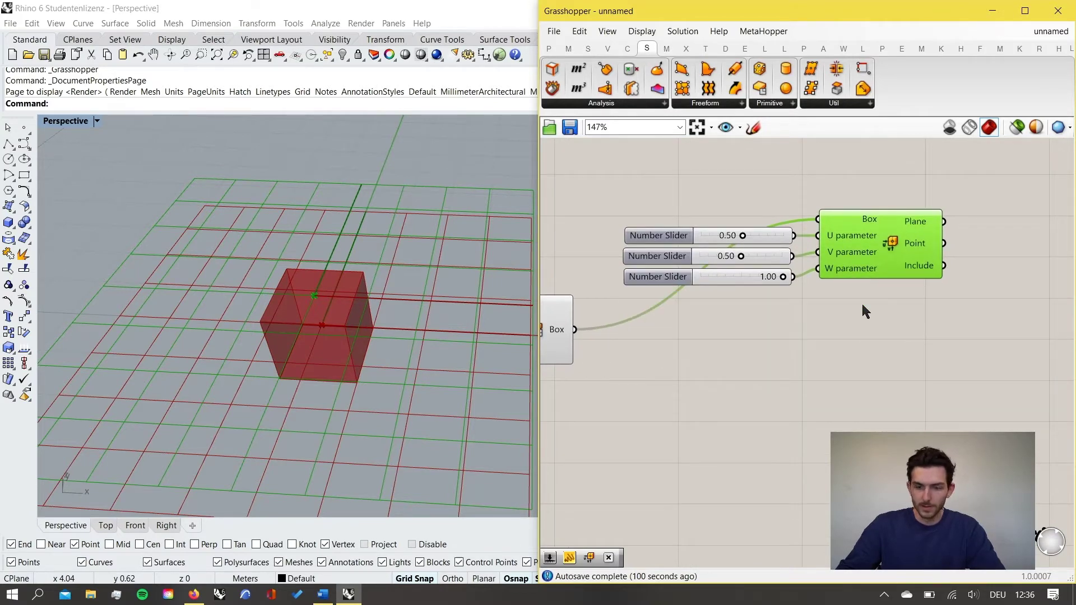
pyautogui.scroll(1, 861, 291)
pyautogui.moveTo(888, 325); pyautogui.dragTo(884, 277, button='right')
pyautogui.moveTo(884, 277); pyautogui.dragTo(774, 183)
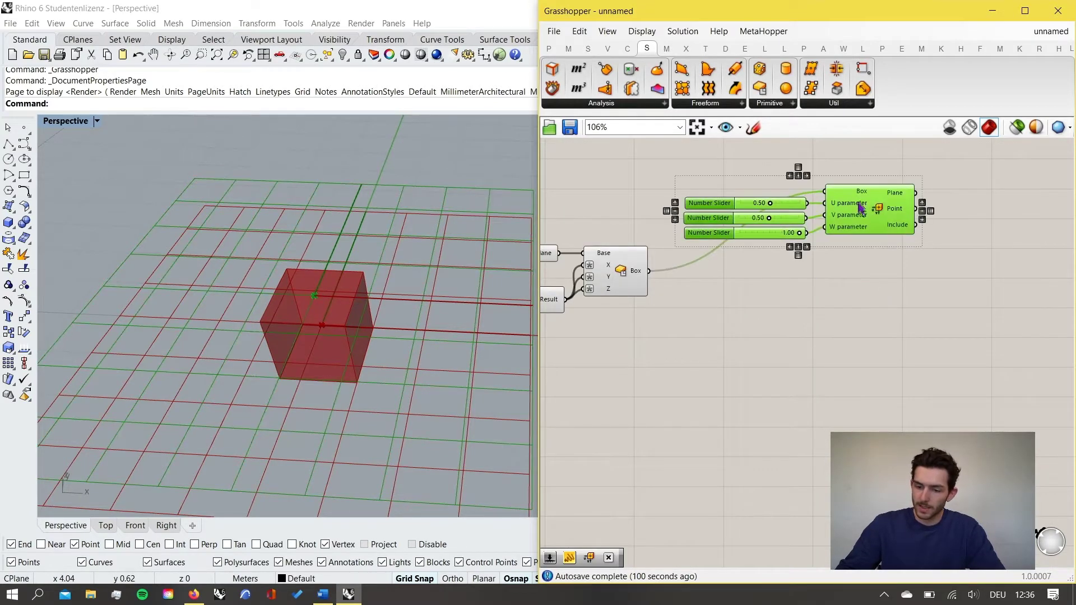
pyautogui.keyDown('alt'); pyautogui.moveTo(860, 201); pyautogui.dragTo(867, 336); pyautogui.keyUp('alt')
pyautogui.moveTo(851, 410); pyautogui.dragTo(850, 370, button='right')
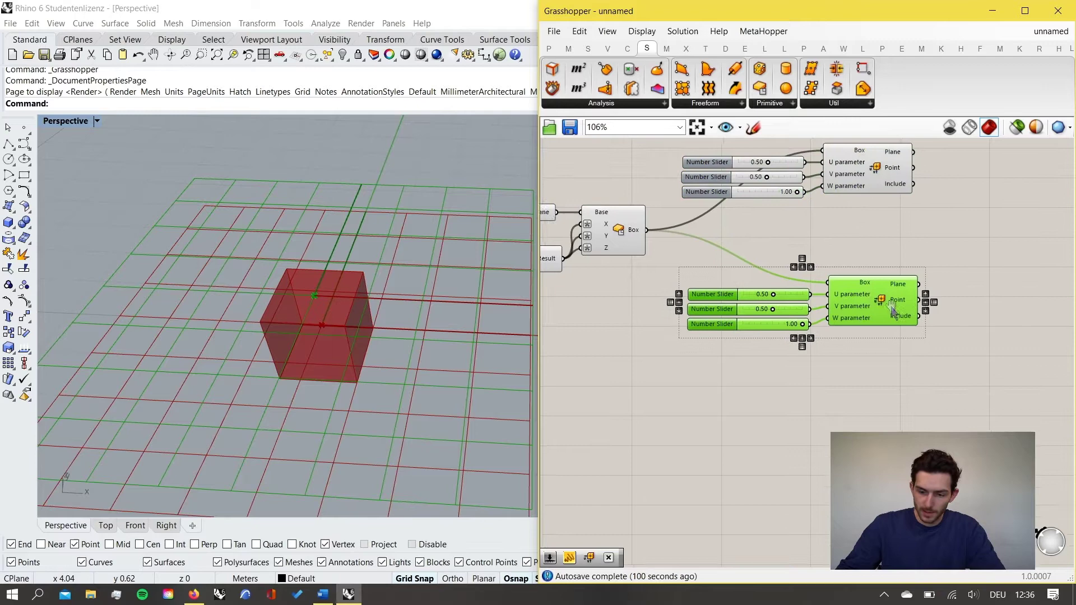
pyautogui.click(857, 373)
pyautogui.scroll(3, 860, 333)
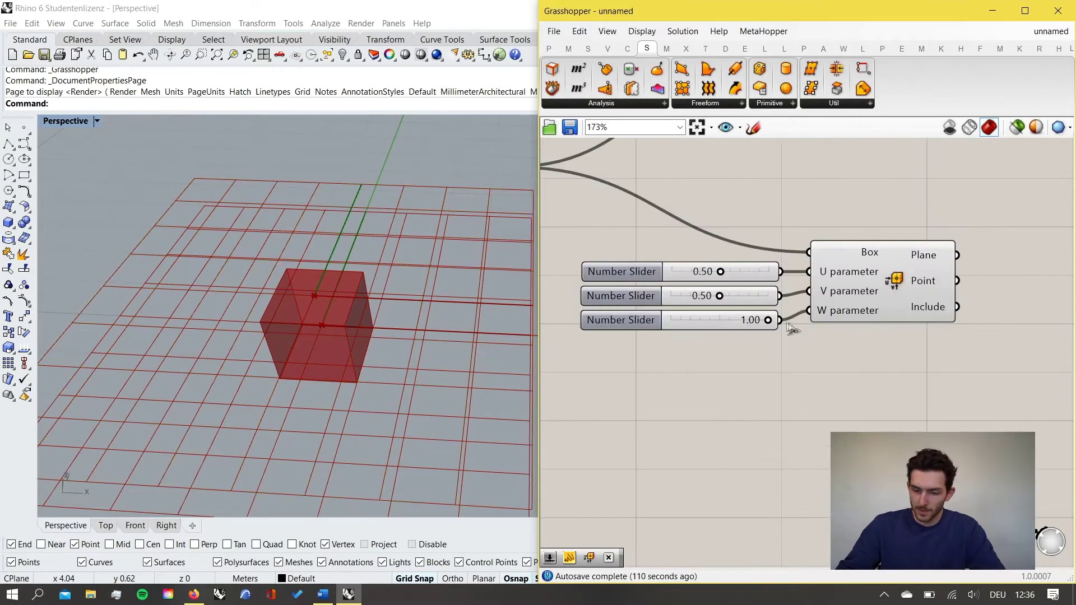
pyautogui.moveTo(769, 320); pyautogui.dragTo(655, 325)
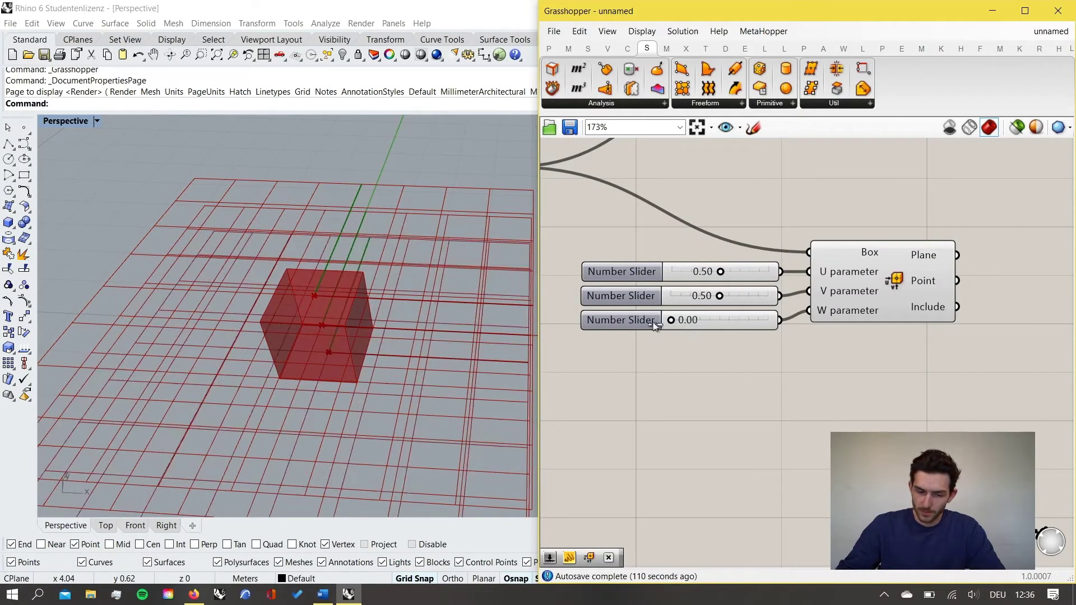
# Add a Rectangle component and connect the upper Evaluate Box's Plane output to its Plane input.
pyautogui.scroll(-3, 773, 375)
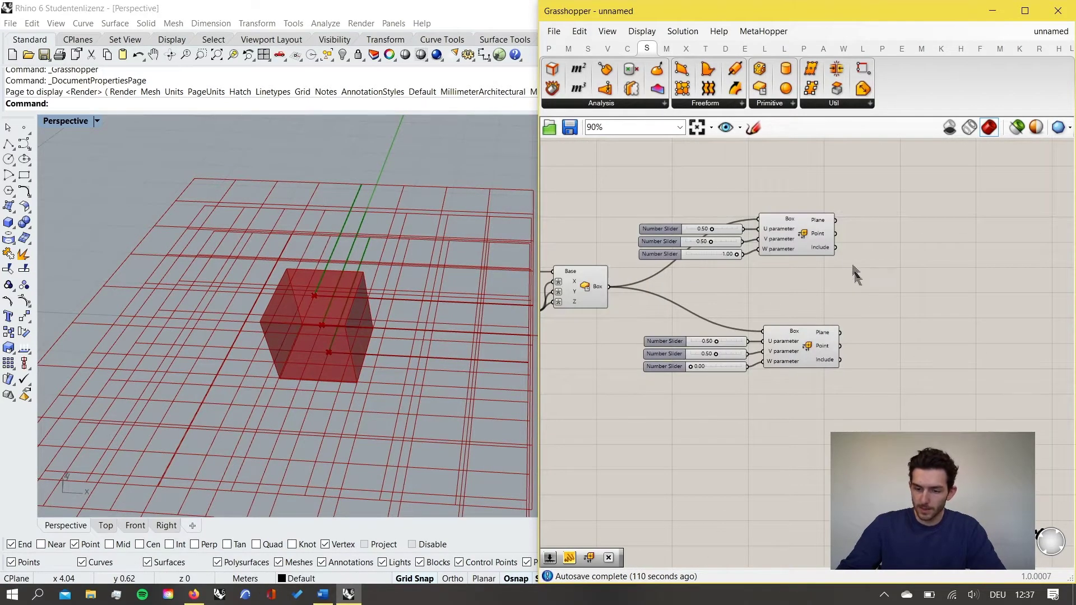
pyautogui.scroll(3, 841, 249)
pyautogui.moveTo(809, 233)
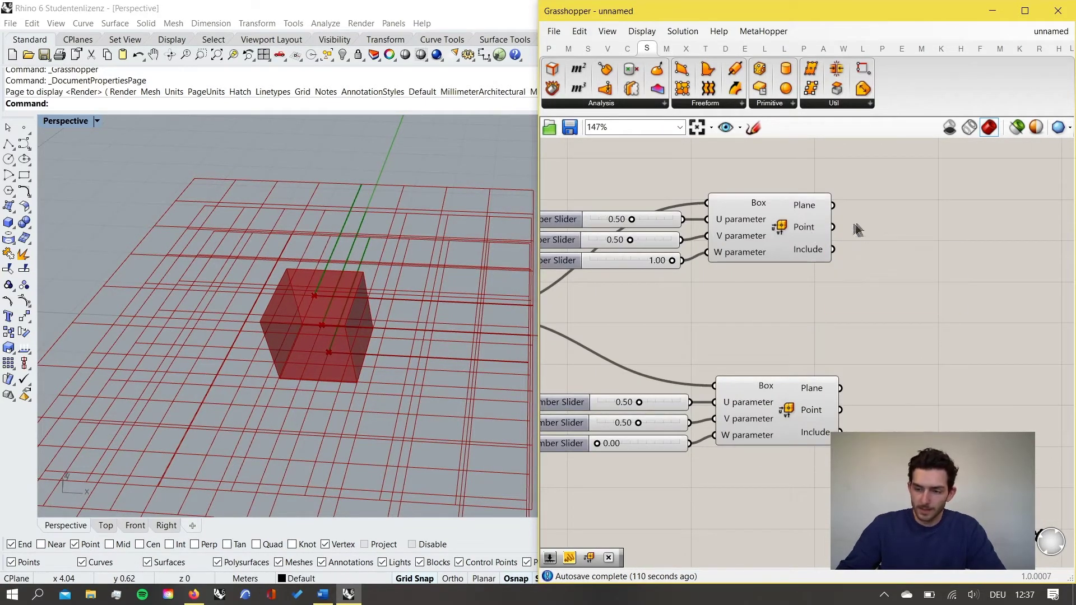
pyautogui.scroll(-2, 864, 274)
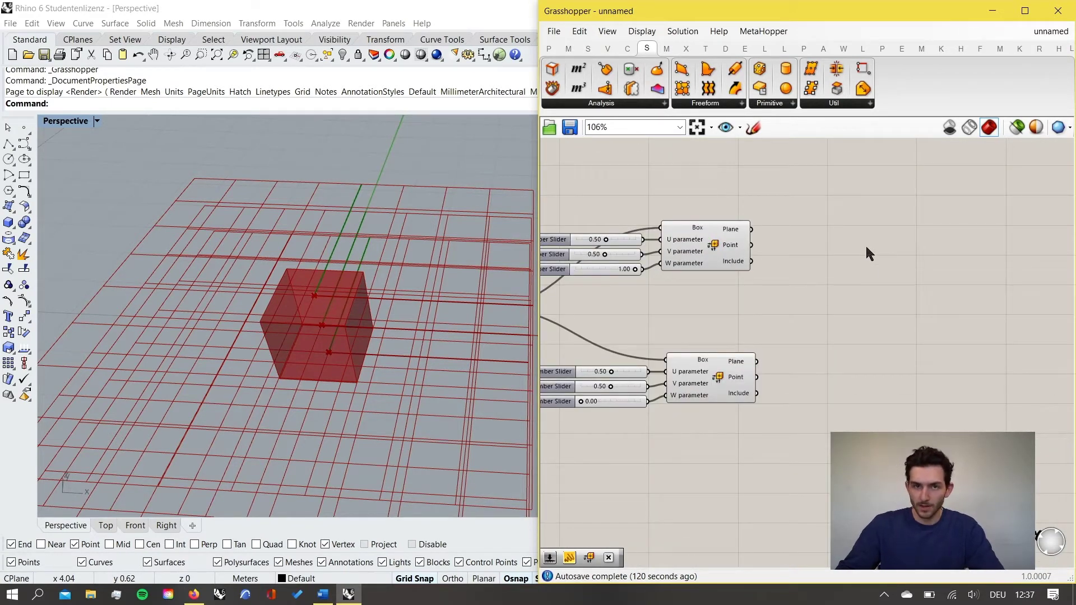
pyautogui.doubleClick(885, 264)
pyautogui.write('rectange')
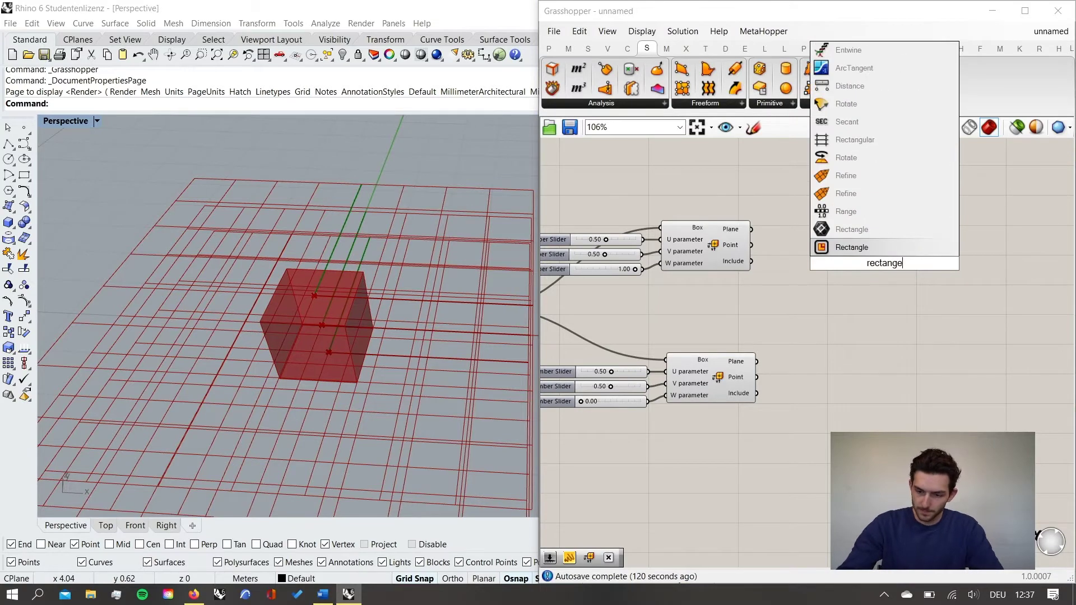
pyautogui.press('Return')
pyautogui.scroll(1, 874, 264)
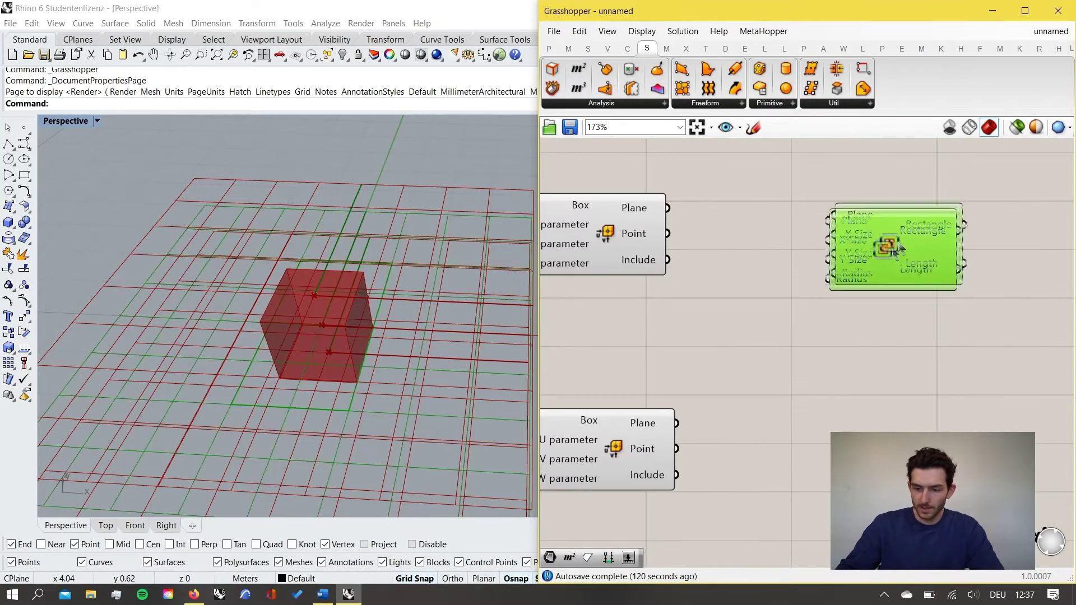
pyautogui.scroll(3, 918, 275)
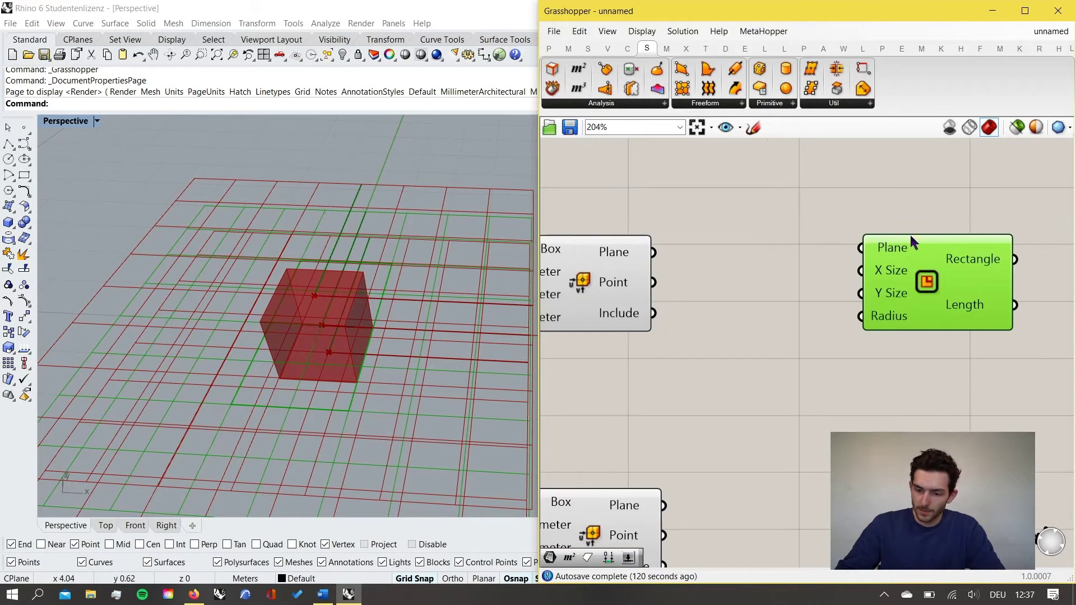
pyautogui.moveTo(681, 265); pyautogui.dragTo(729, 252, button='right')
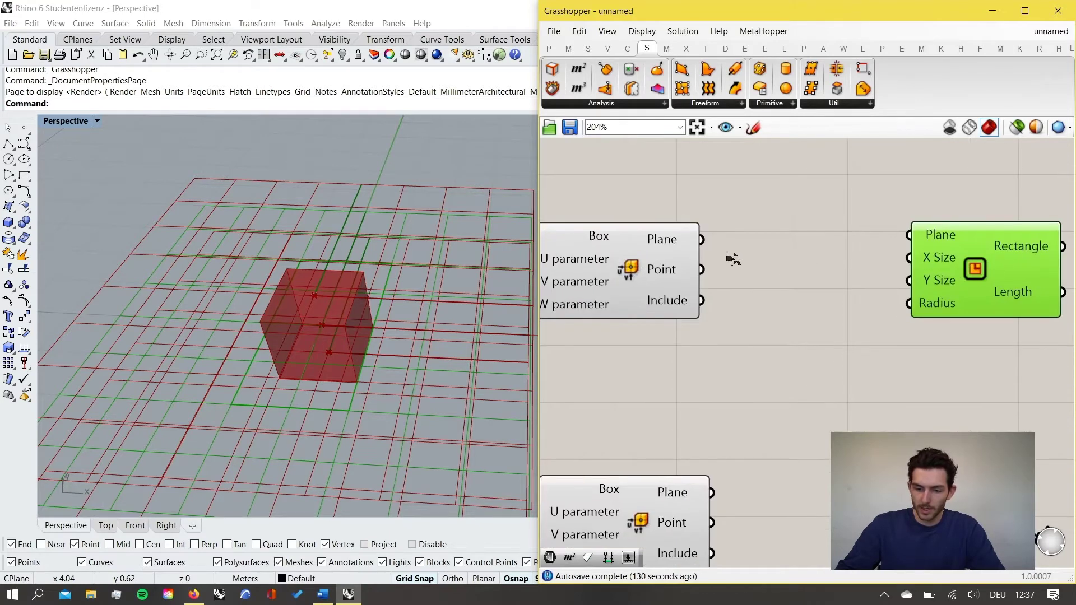
pyautogui.moveTo(676, 240); pyautogui.dragTo(955, 224)
# Duplicate the Rectangle component below the original and connect the lower Evaluate Box's Plane output to the copy's Plane input.
pyautogui.scroll(-2, 745, 257)
pyautogui.moveTo(873, 329); pyautogui.dragTo(884, 255, button='right')
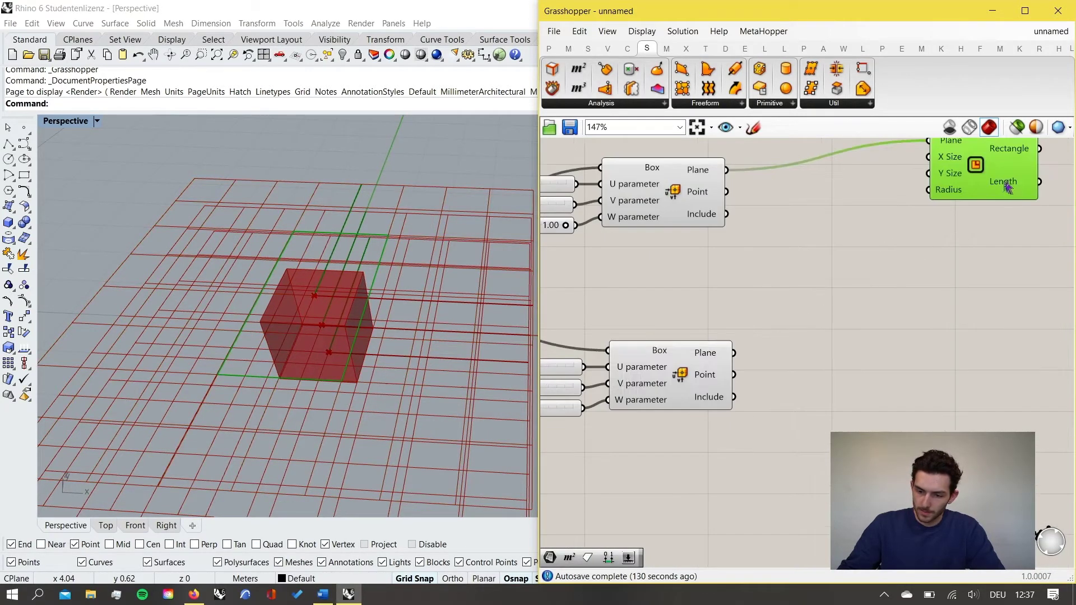
pyautogui.keyDown('alt'); pyautogui.moveTo(977, 175); pyautogui.dragTo(968, 359); pyautogui.keyUp('alt')
pyautogui.moveTo(735, 353); pyautogui.dragTo(922, 320)
pyautogui.moveTo(948, 340); pyautogui.dragTo(930, 407)
pyautogui.scroll(-3, 948, 322)
pyautogui.moveTo(939, 300); pyautogui.dragTo(884, 329, button='right')
pyautogui.scroll(3, 917, 297)
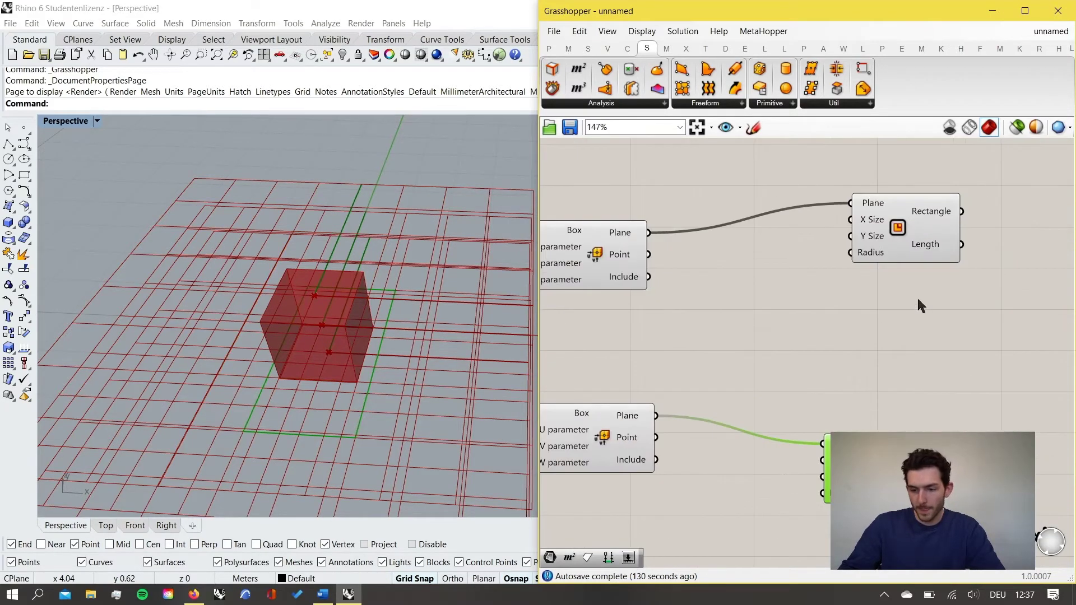
pyautogui.moveTo(906, 287); pyautogui.dragTo(898, 293, button='right')
pyautogui.click(875, 272)
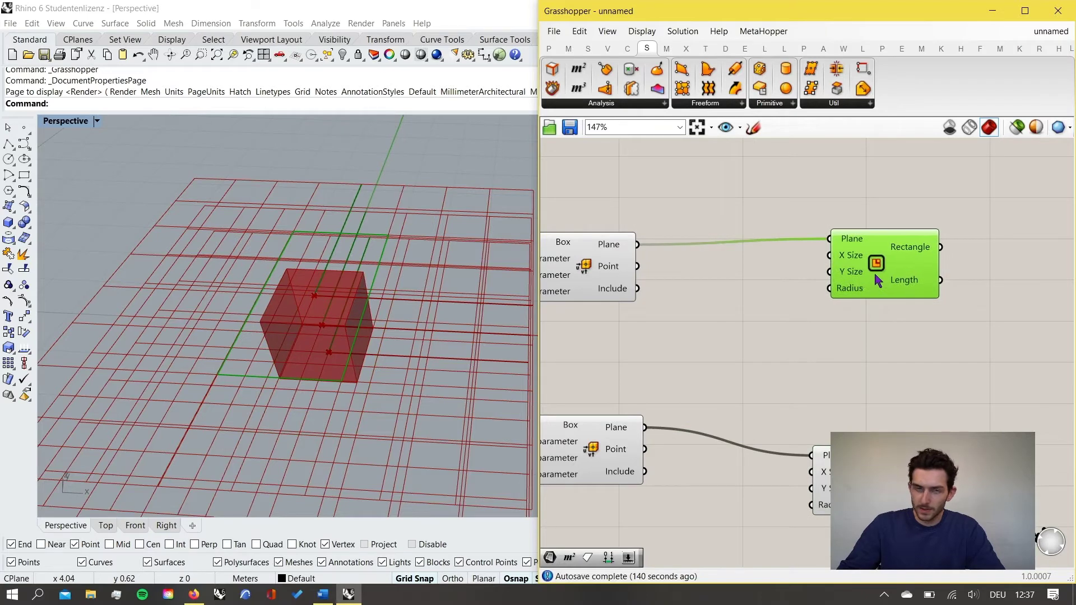
# Add a Construct Domain component between the upper Evaluate Box and its Rectangle.
pyautogui.moveTo(836, 308); pyautogui.dragTo(896, 297, button='right')
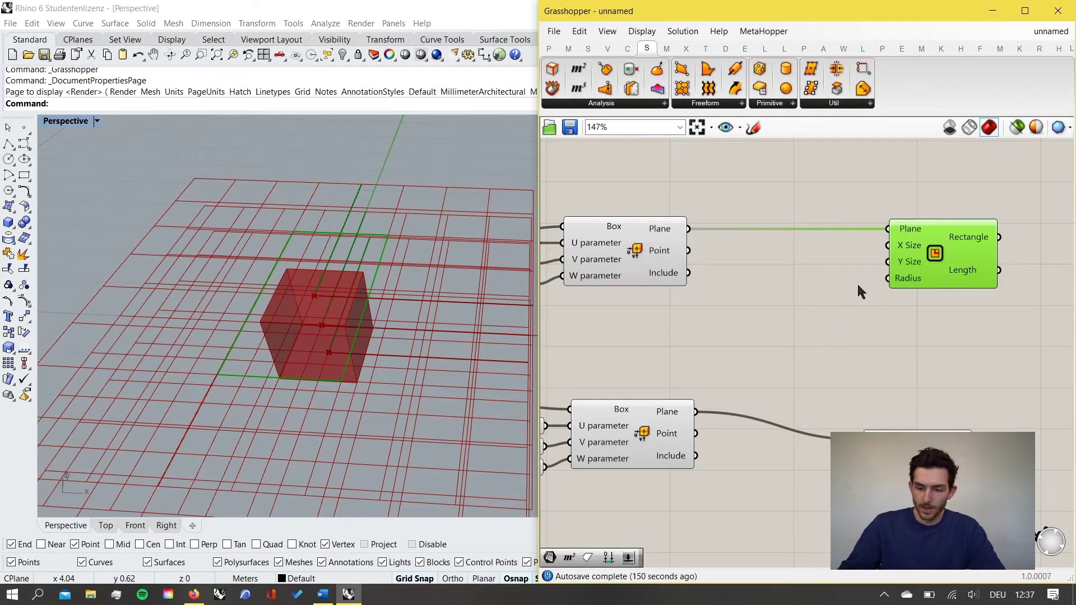
pyautogui.doubleClick(773, 312)
pyautogui.write('constr')
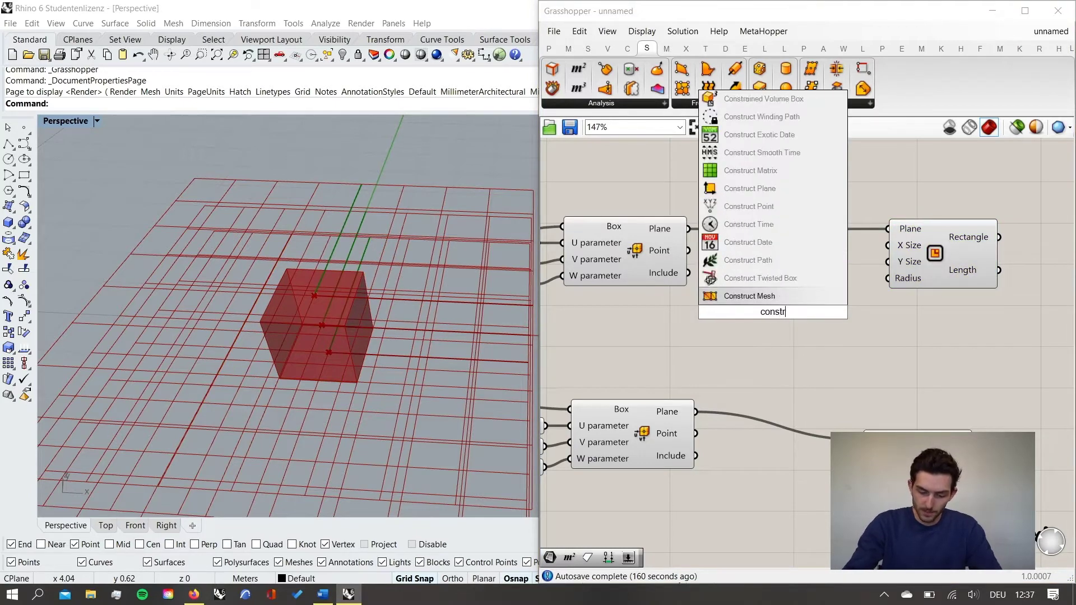
pyautogui.write('uct domain')
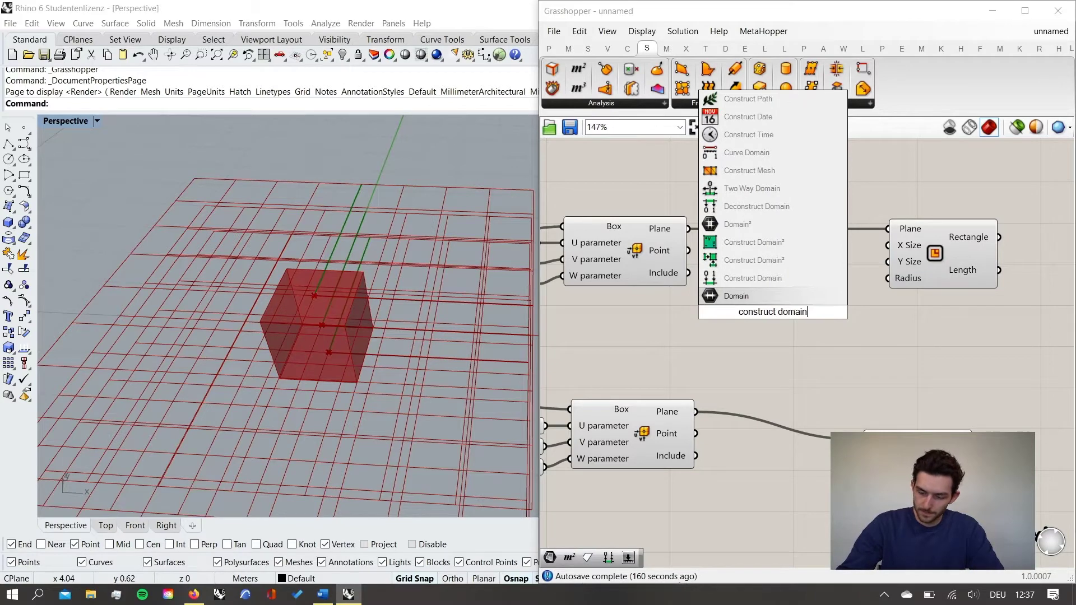
pyautogui.press('Up')
pyautogui.press('Return')
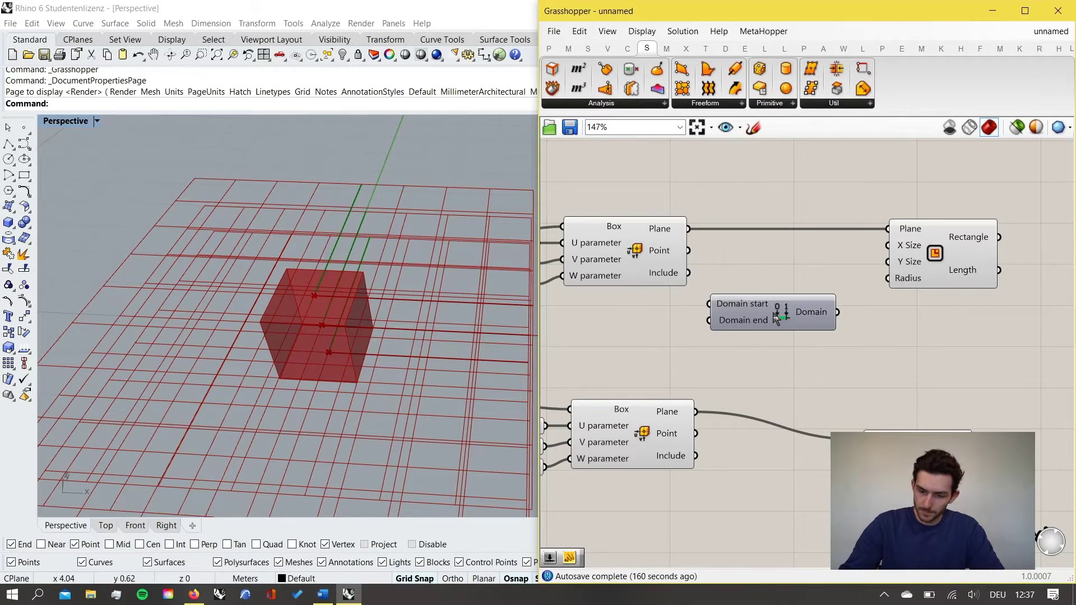
pyautogui.moveTo(775, 313); pyautogui.dragTo(795, 310)
pyautogui.scroll(-5, 835, 325)
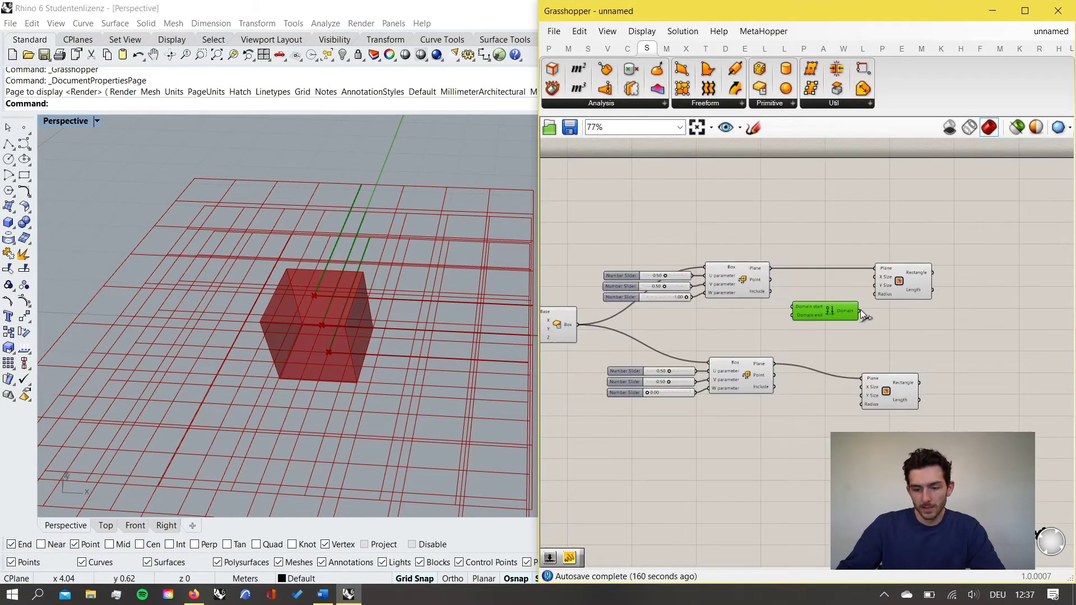
# Connect the 0.5 number slider to the Construct Domain's Domain end input.
pyautogui.scroll(2, 625, 327)
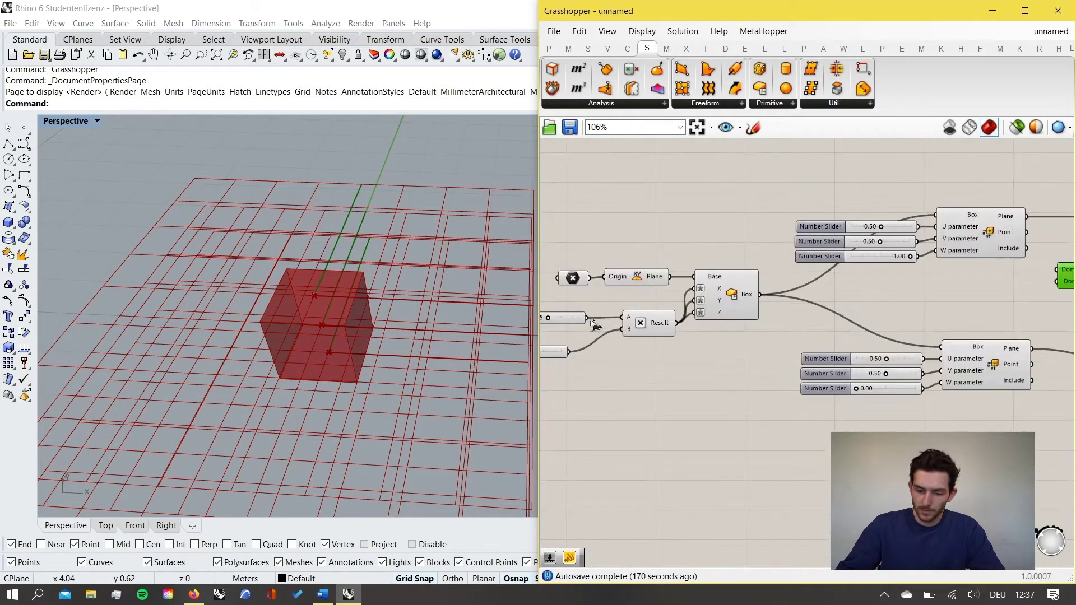
pyautogui.moveTo(593, 324); pyautogui.dragTo(651, 322, button='right')
pyautogui.scroll(3, 625, 319)
pyautogui.click(648, 311)
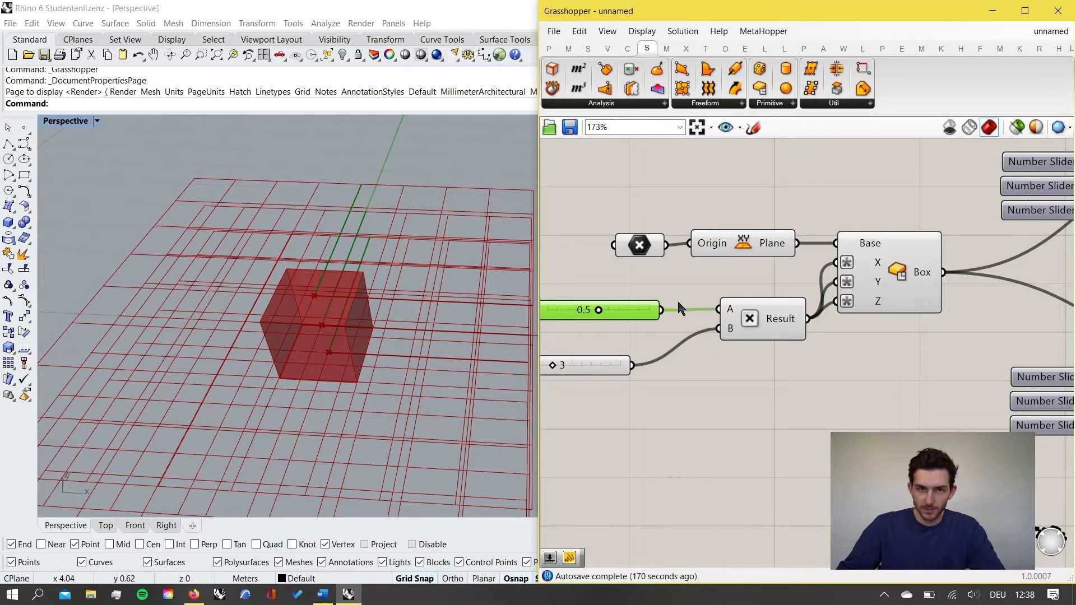
pyautogui.scroll(-1, 677, 306)
pyautogui.scroll(-7, 622, 323)
pyautogui.moveTo(638, 304); pyautogui.dragTo(859, 324)
pyautogui.scroll(8, 851, 327)
pyautogui.scroll(-4, 783, 332)
pyautogui.moveTo(782, 332); pyautogui.dragTo(869, 293)
pyautogui.scroll(4, 785, 329)
pyautogui.scroll(-2, 893, 304)
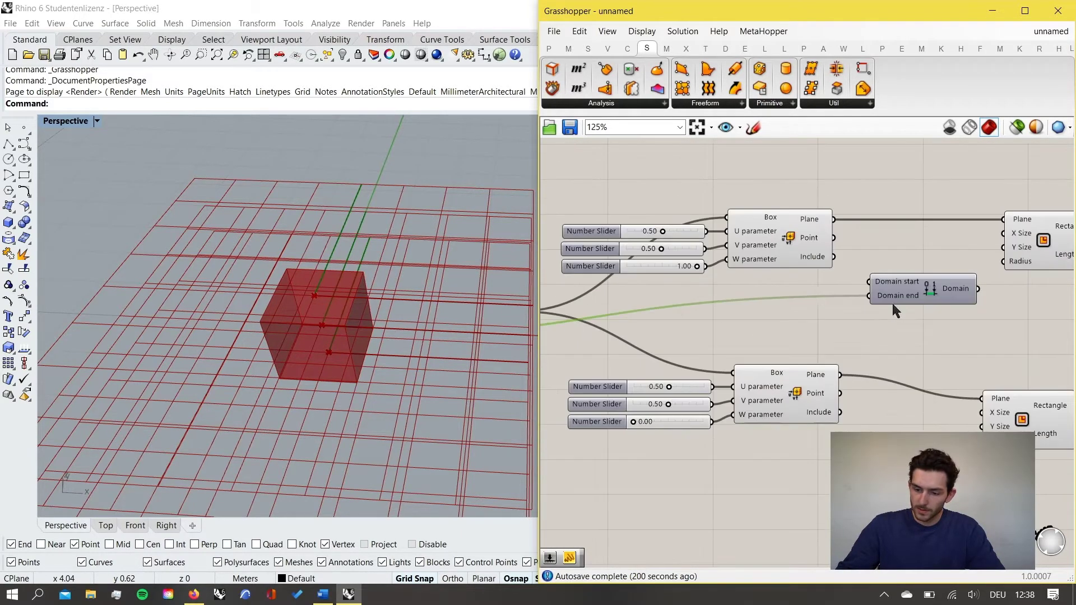
# Add a Negative component below the upper Evaluate Box and connect the 0.5 number slider to its Value input.
pyautogui.scroll(2, 799, 300)
pyautogui.doubleClick(765, 283)
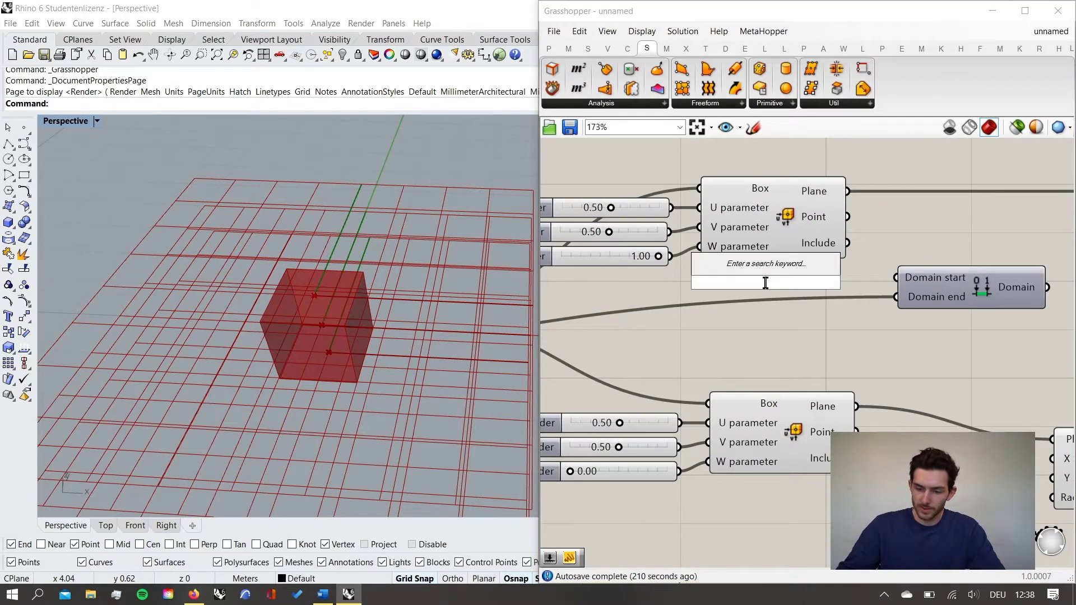
pyautogui.write('negat')
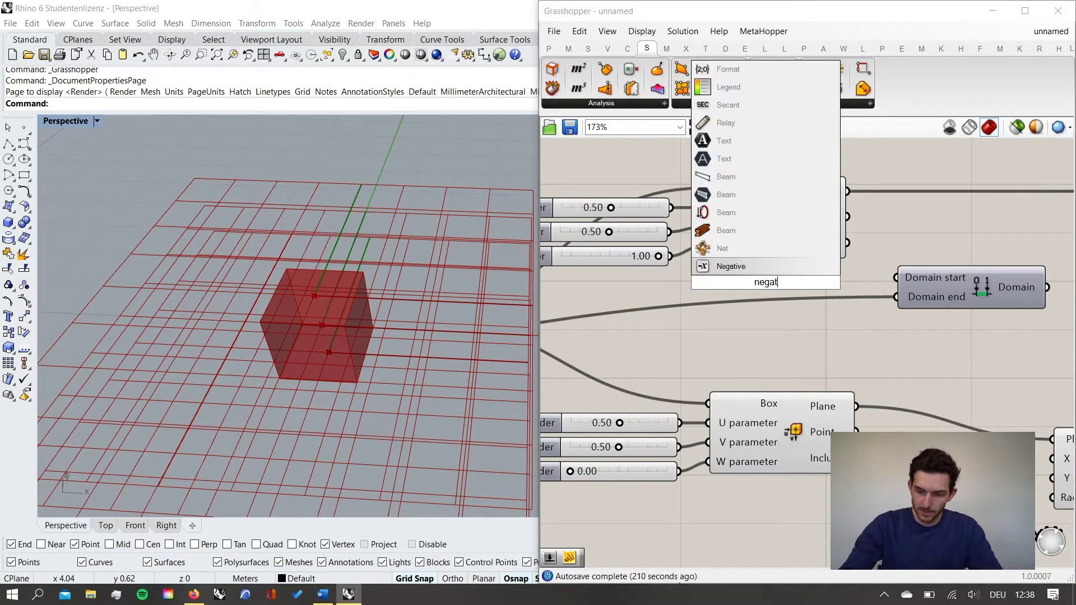
pyautogui.press('Return')
pyautogui.scroll(-5, 763, 282)
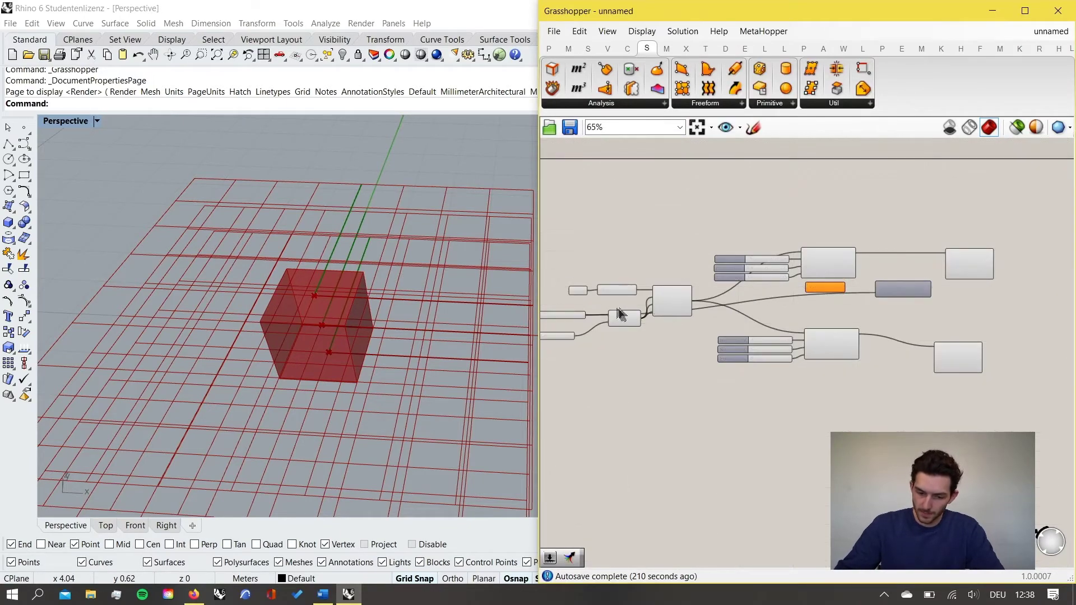
pyautogui.scroll(4, 617, 315)
pyautogui.moveTo(558, 317); pyautogui.dragTo(872, 247)
pyautogui.scroll(-2, 573, 324)
# Connect the Negative component's Result to the Construct Domain's Domain start input.
pyautogui.scroll(6, 863, 305)
pyautogui.scroll(-1, 1028, 259)
pyautogui.moveTo(1029, 259); pyautogui.dragTo(767, 303, button='right')
pyautogui.click(728, 302)
pyautogui.moveTo(760, 297); pyautogui.dragTo(873, 312)
# Set the expression x/2 on the Domain start input.
pyautogui.moveTo(874, 350); pyautogui.dragTo(841, 331, button='right')
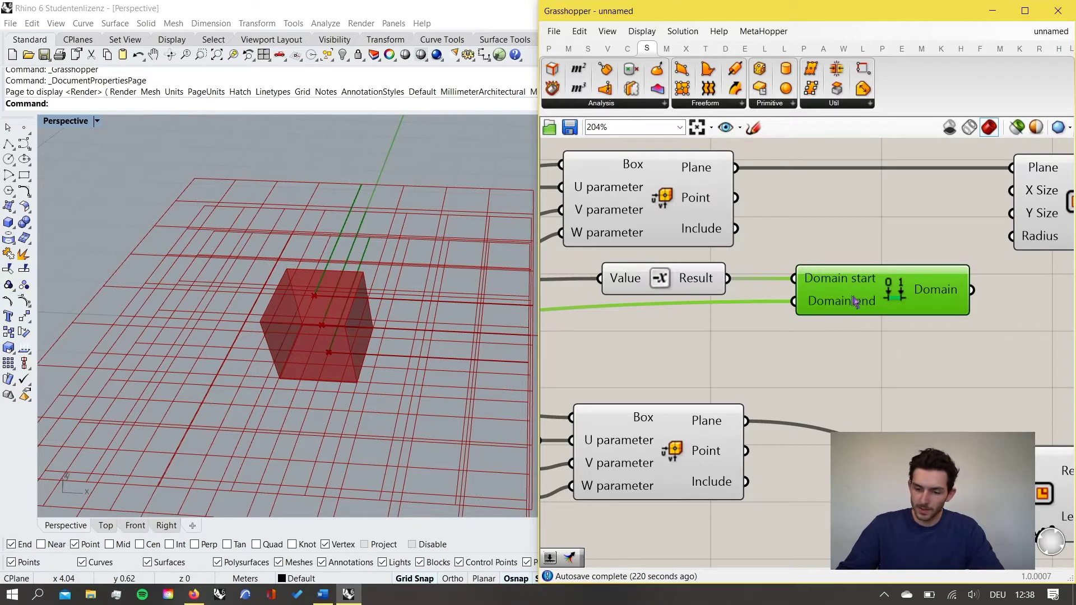
pyautogui.rightClick(827, 285)
pyautogui.moveTo(882, 418)
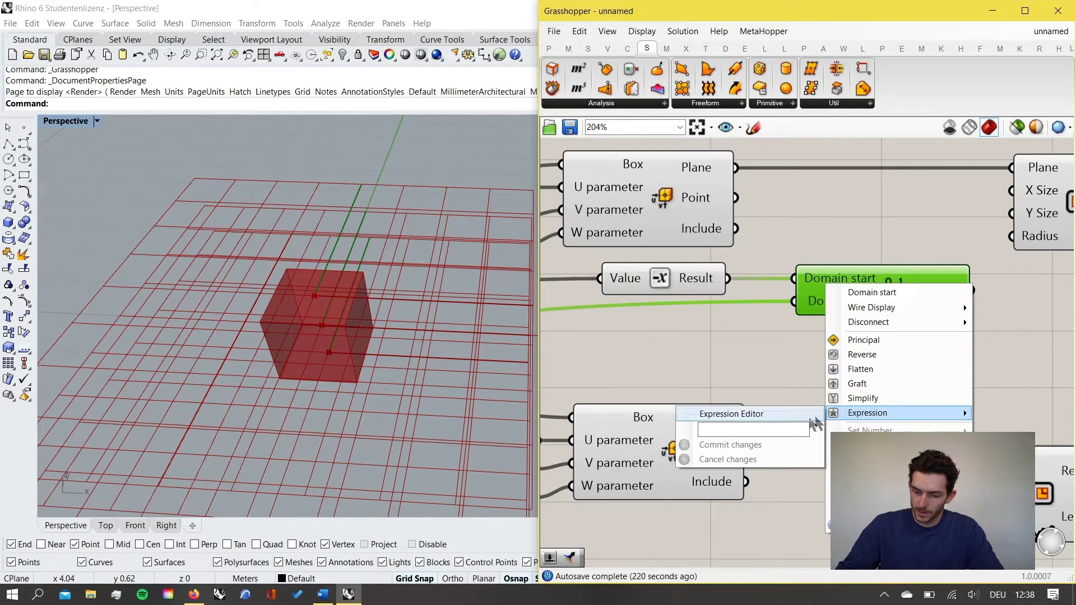
pyautogui.click(776, 429)
pyautogui.write('x/2')
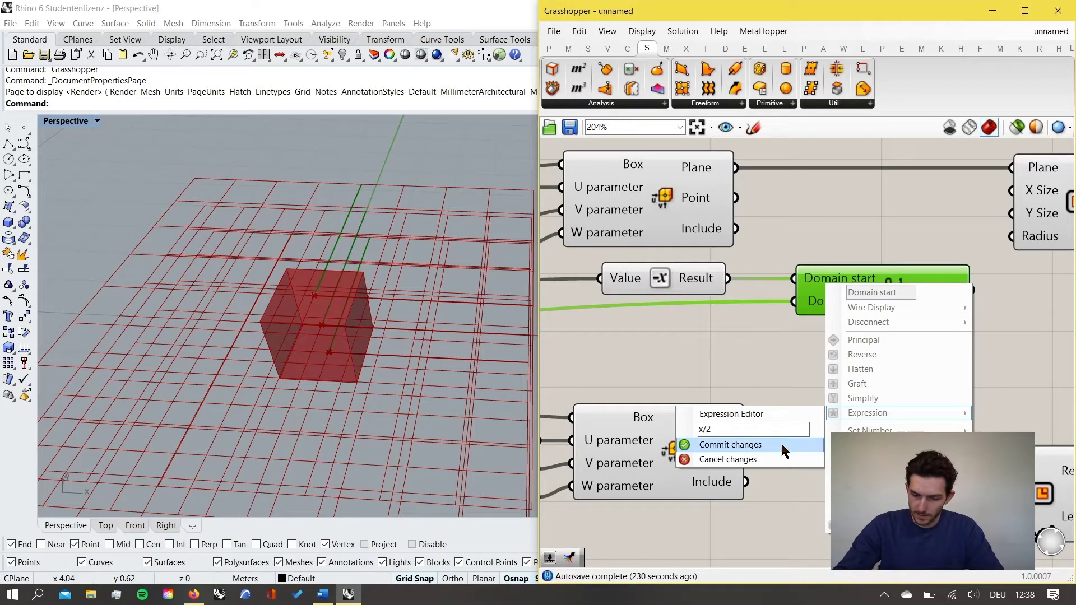
pyautogui.click(781, 443)
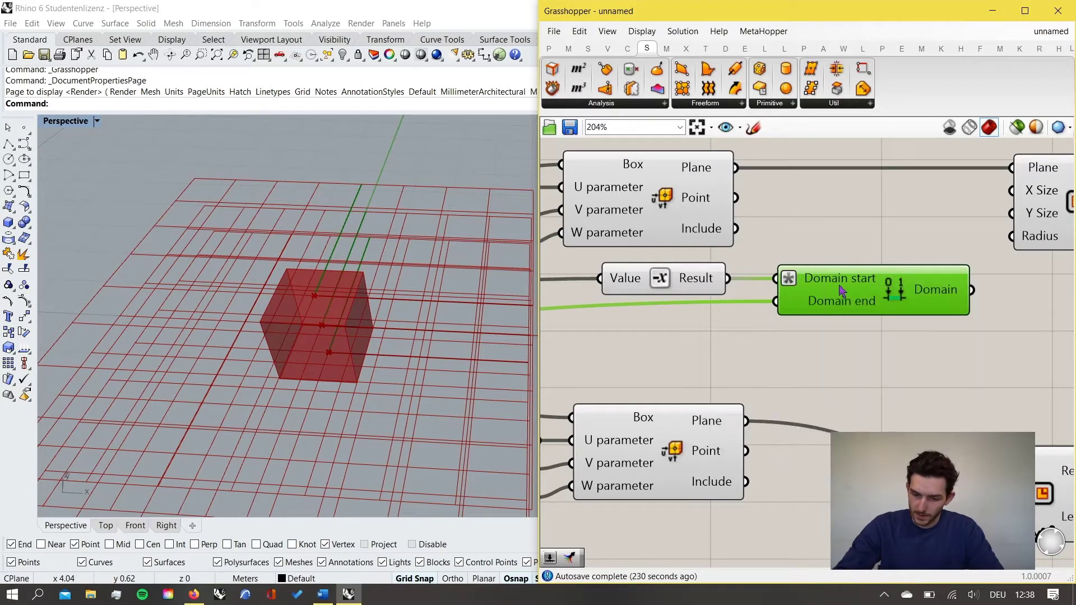
# Set the expression x/2 on the Domain end input.
pyautogui.rightClick(808, 303)
pyautogui.moveTo(841, 433)
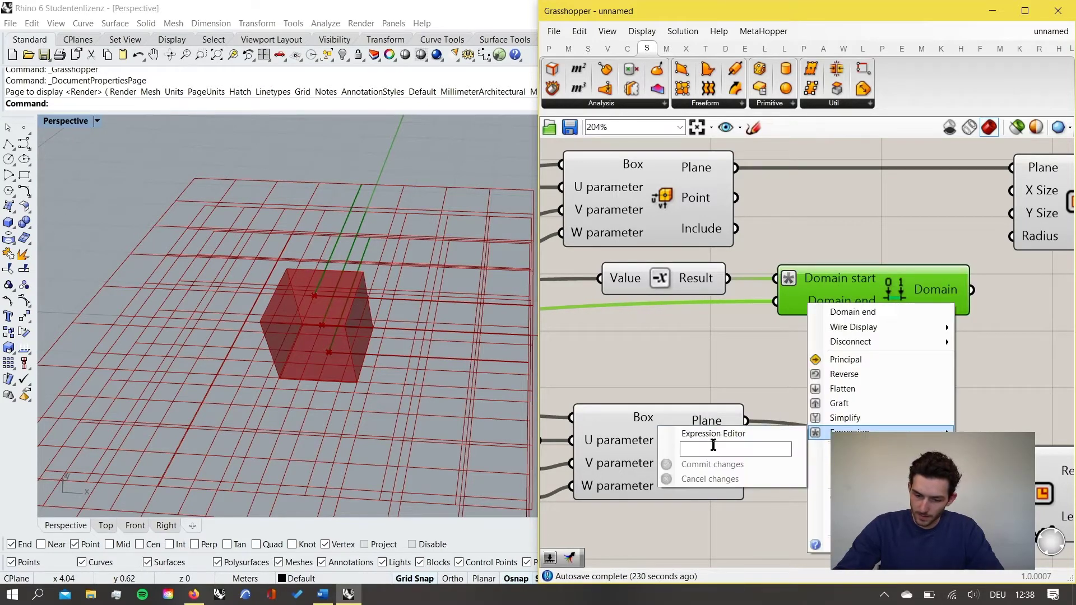
pyautogui.click(719, 447)
pyautogui.write('x/2')
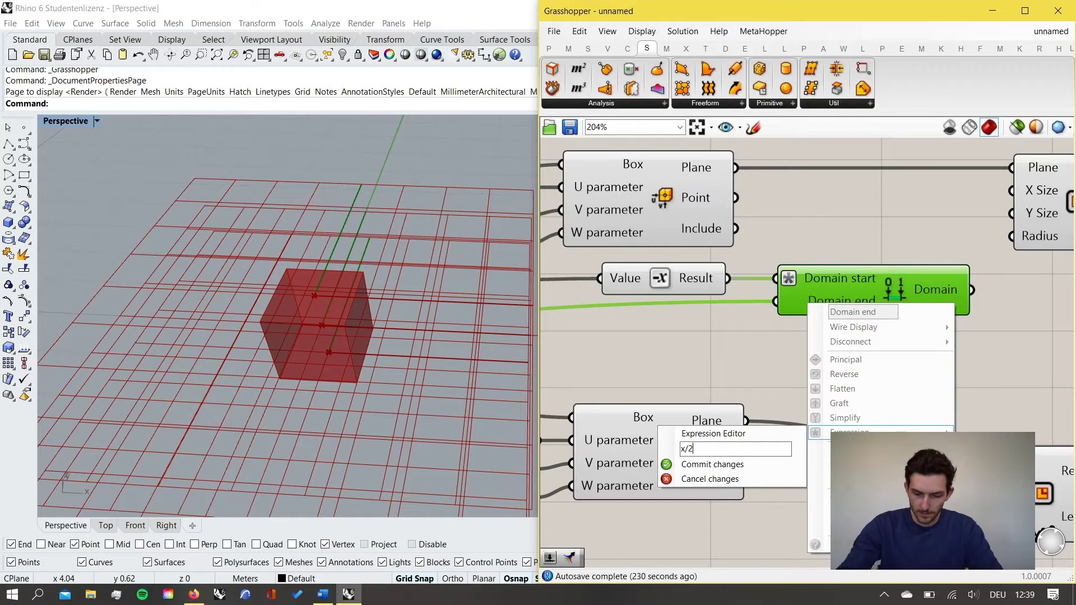
pyautogui.click(712, 464)
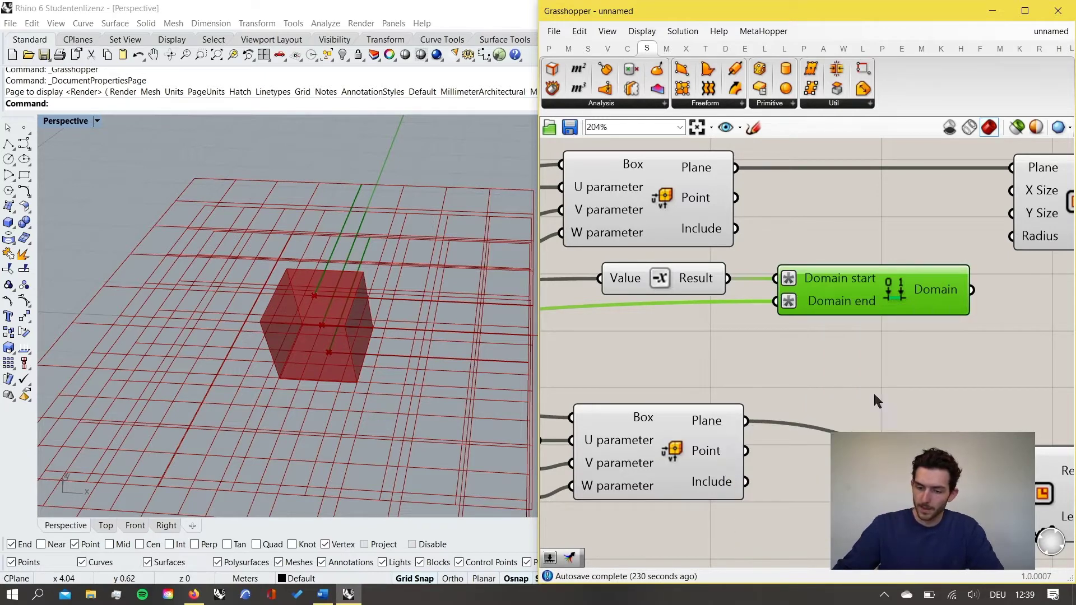
# Turn off the preview of both Evaluate Box components together with the Negative and Construct Domain components.
pyautogui.scroll(-2, 873, 392)
pyautogui.scroll(3, 907, 368)
pyautogui.click(838, 289)
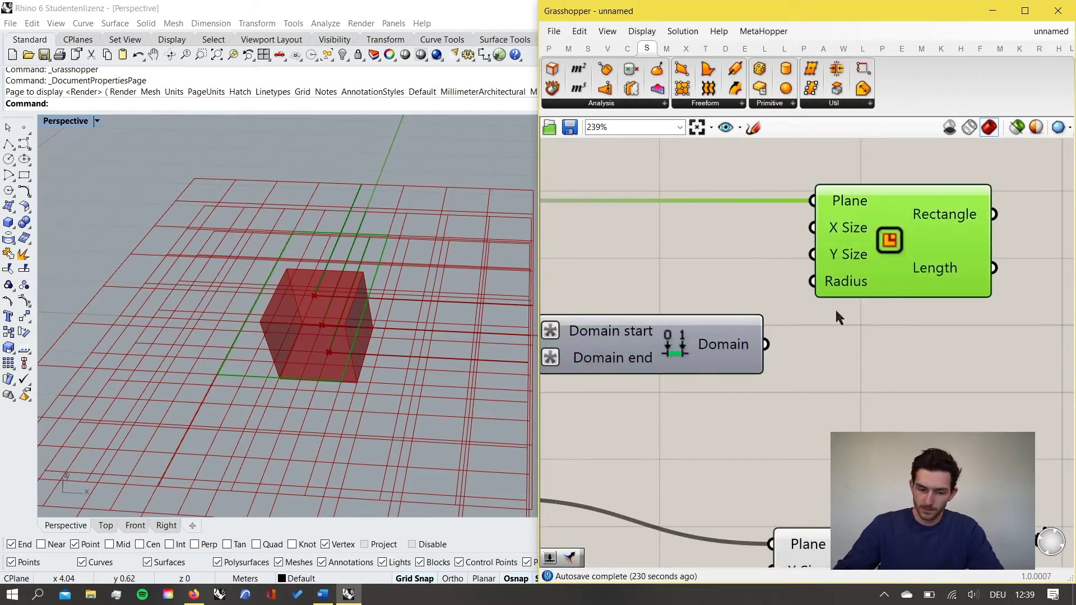
pyautogui.moveTo(493, 263); pyautogui.dragTo(412, 315, button='right')
pyautogui.scroll(-7, 958, 211)
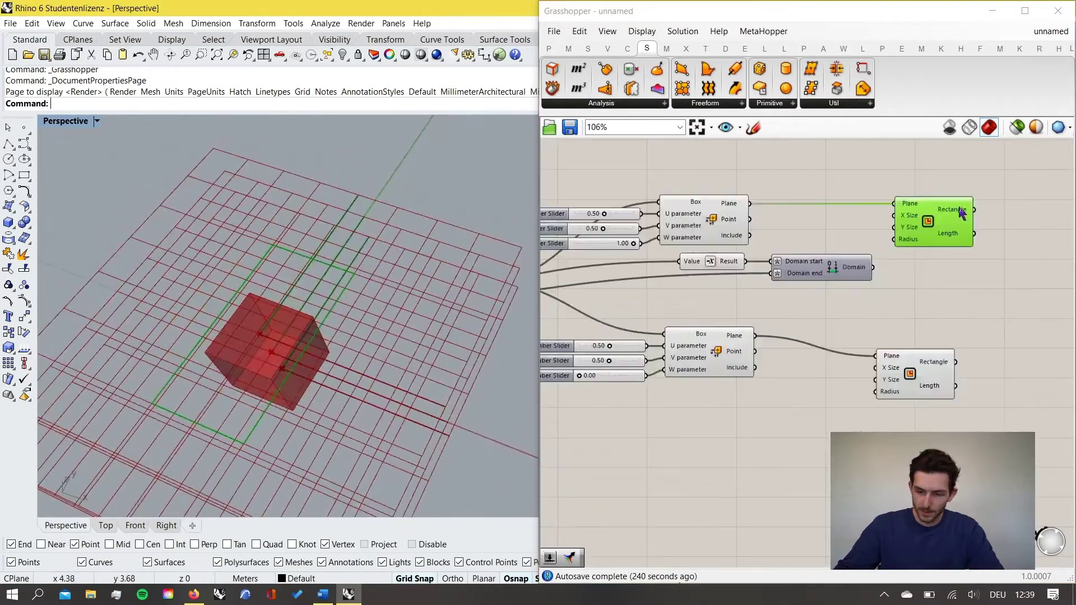
pyautogui.moveTo(851, 368); pyautogui.dragTo(783, 230)
pyautogui.scroll(-4, 902, 294)
pyautogui.middleClick(847, 225)
pyautogui.click(891, 181)
pyautogui.click(796, 283)
# Turn off the preview of the XY Plane component that feeds the box's base.
pyautogui.scroll(7, 713, 295)
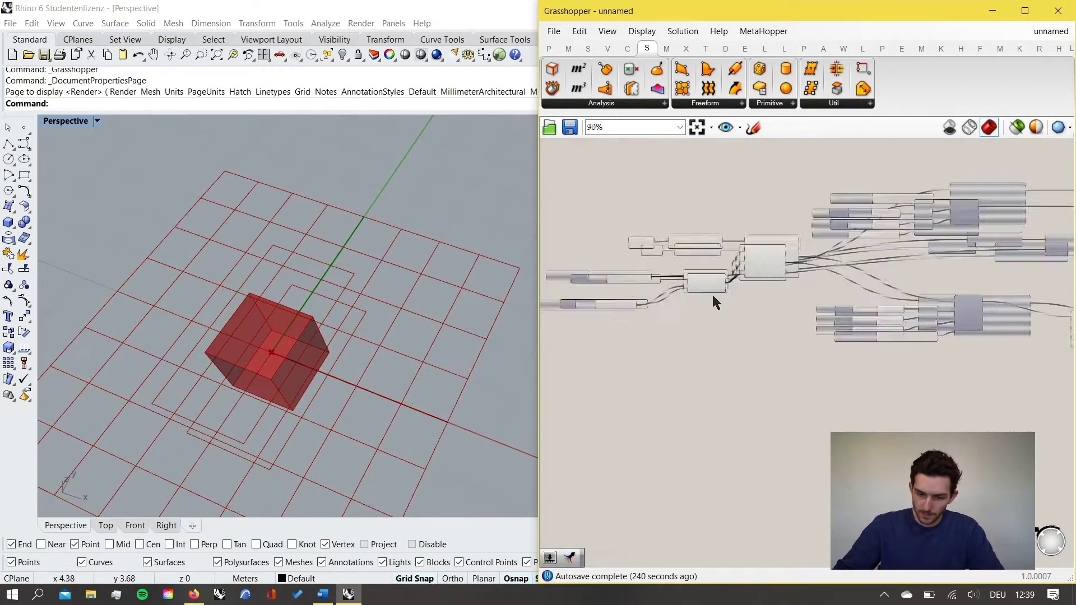
pyautogui.click(694, 223)
pyautogui.middleClick(695, 191)
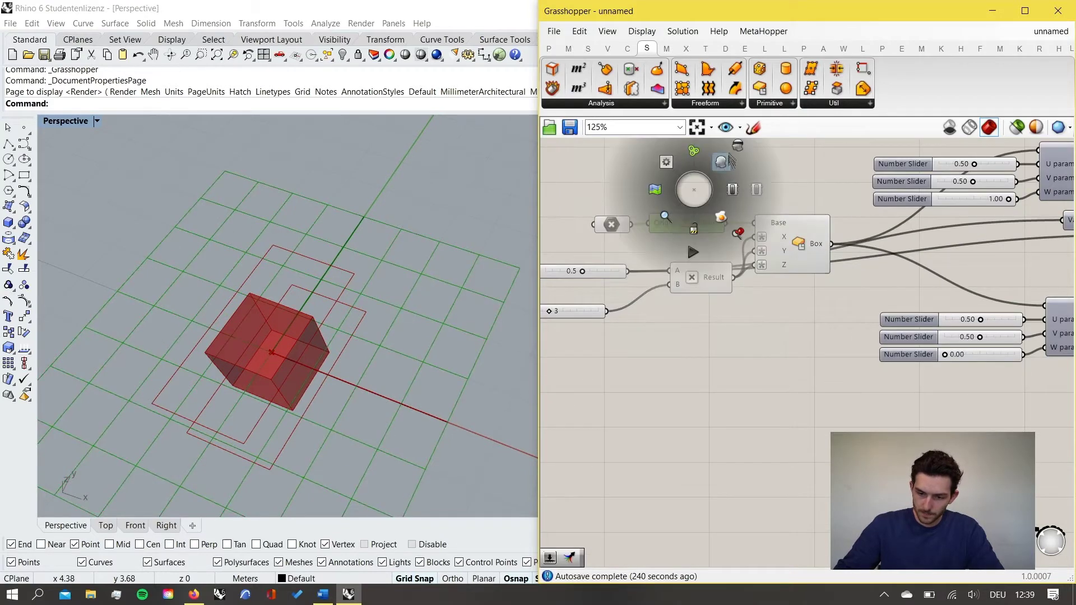
pyautogui.click(738, 147)
pyautogui.scroll(-4, 699, 292)
# Connect the Construct Domain's output to the upper Rectangle's X Size and Y Size inputs.
pyautogui.scroll(4, 888, 248)
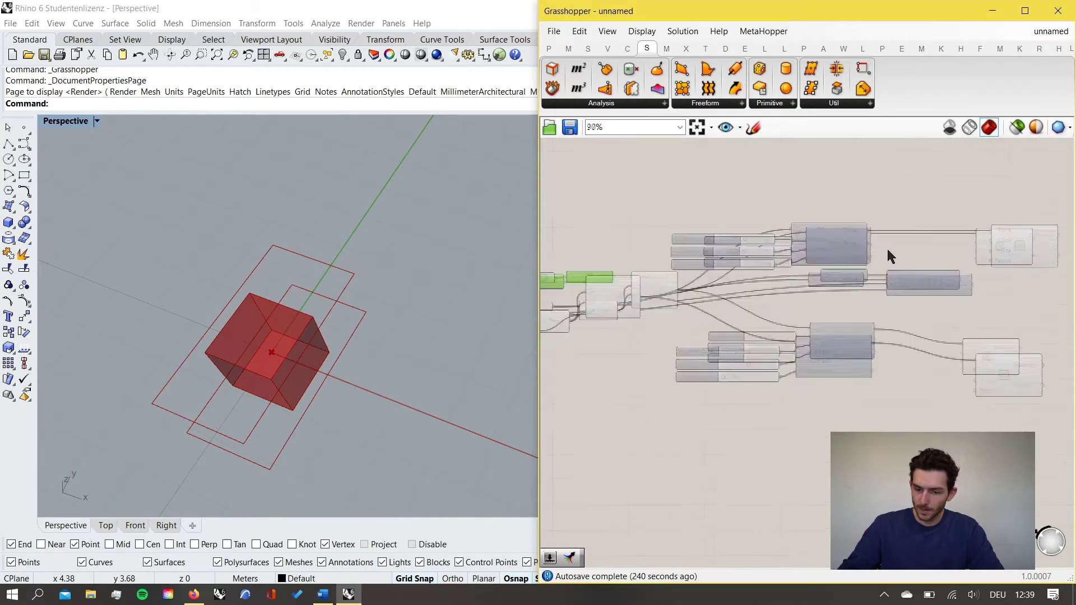
pyautogui.moveTo(903, 245); pyautogui.dragTo(835, 261, button='right')
pyautogui.scroll(2, 987, 264)
pyautogui.click(994, 283)
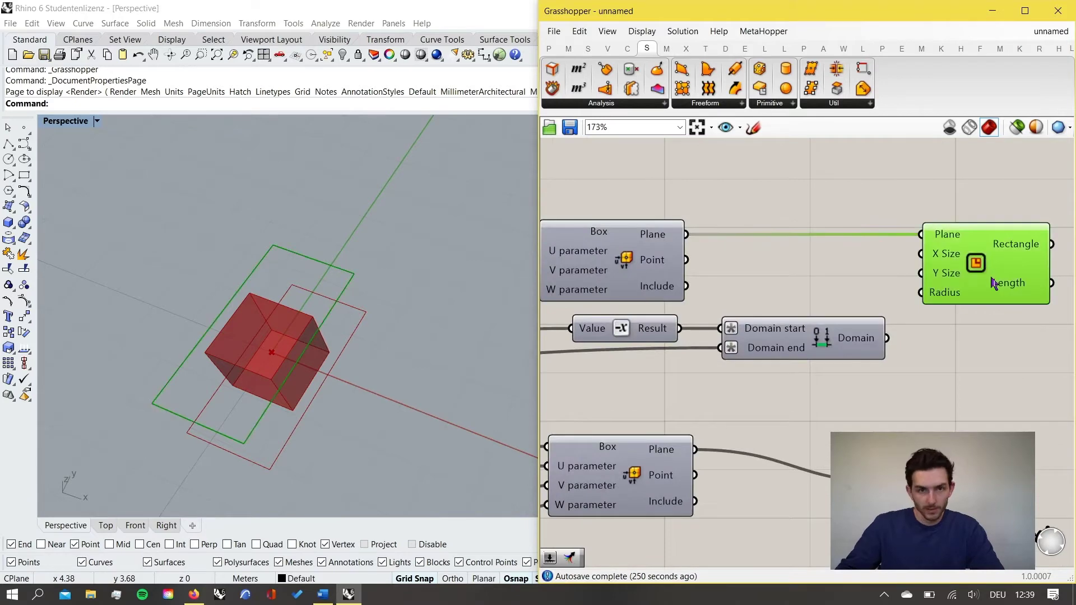
pyautogui.moveTo(976, 287); pyautogui.dragTo(942, 295, button='right')
pyautogui.scroll(2, 907, 320)
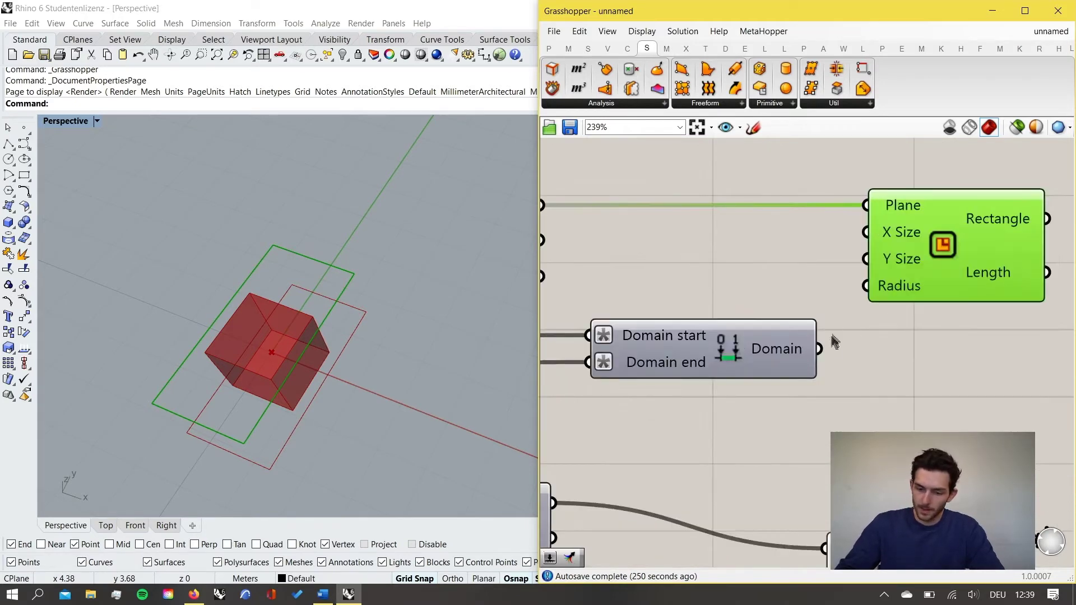
pyautogui.moveTo(820, 349); pyautogui.dragTo(875, 245)
pyautogui.moveTo(820, 349); pyautogui.dragTo(875, 261)
pyautogui.moveTo(431, 382); pyautogui.dragTo(452, 285, button='right')
pyautogui.scroll(5, 452, 285)
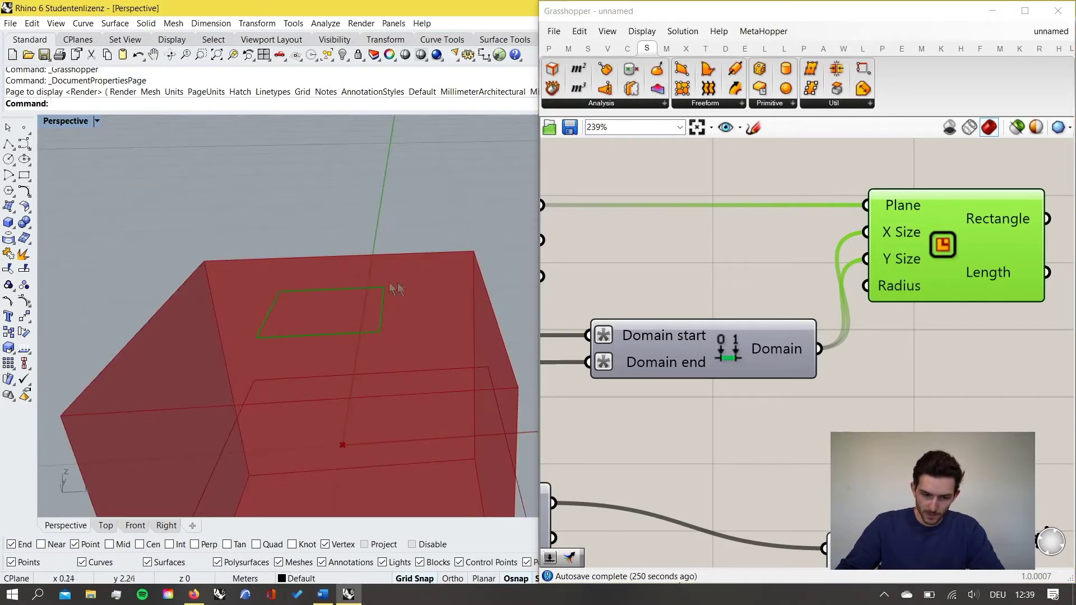
pyautogui.scroll(-5, 452, 284)
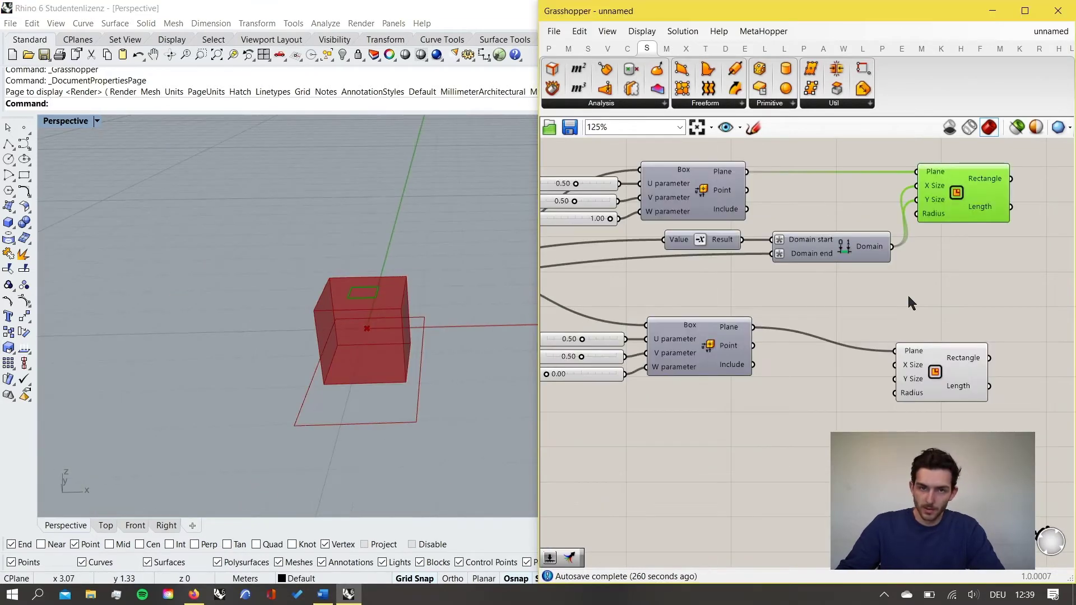
# Align the lower Rectangle under the upper one and duplicate the Negative and Construct Domain components below the lower Evaluate Box.
pyautogui.moveTo(909, 290); pyautogui.dragTo(887, 293, button='right')
pyautogui.click(923, 311)
pyautogui.moveTo(921, 369); pyautogui.dragTo(944, 346)
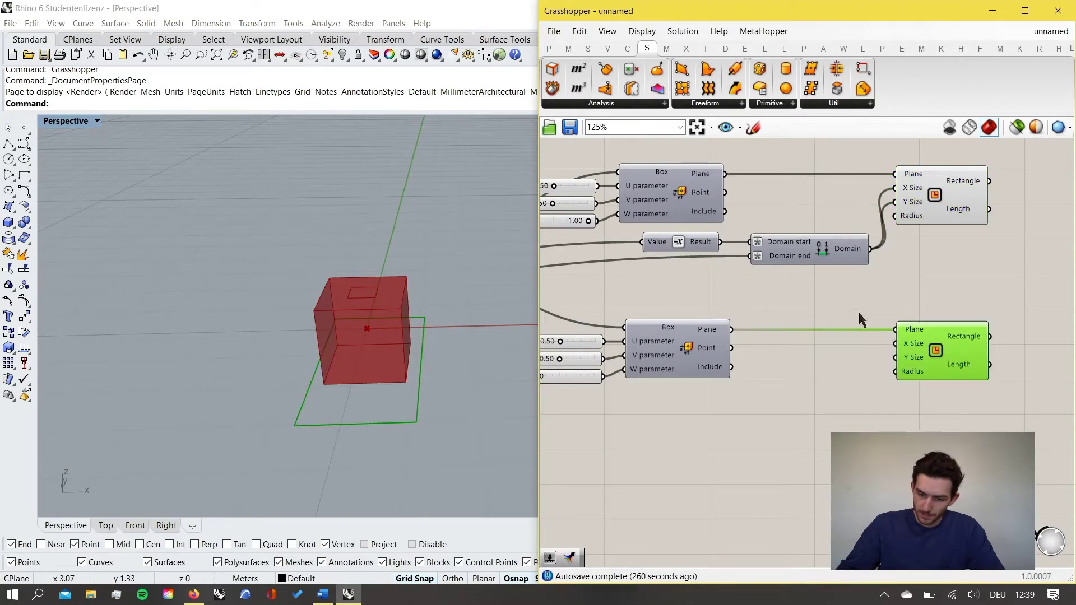
pyautogui.moveTo(828, 302); pyautogui.dragTo(678, 233)
pyautogui.moveTo(791, 250); pyautogui.dragTo(793, 418)
pyautogui.scroll(-5, 904, 379)
pyautogui.scroll(4, 732, 376)
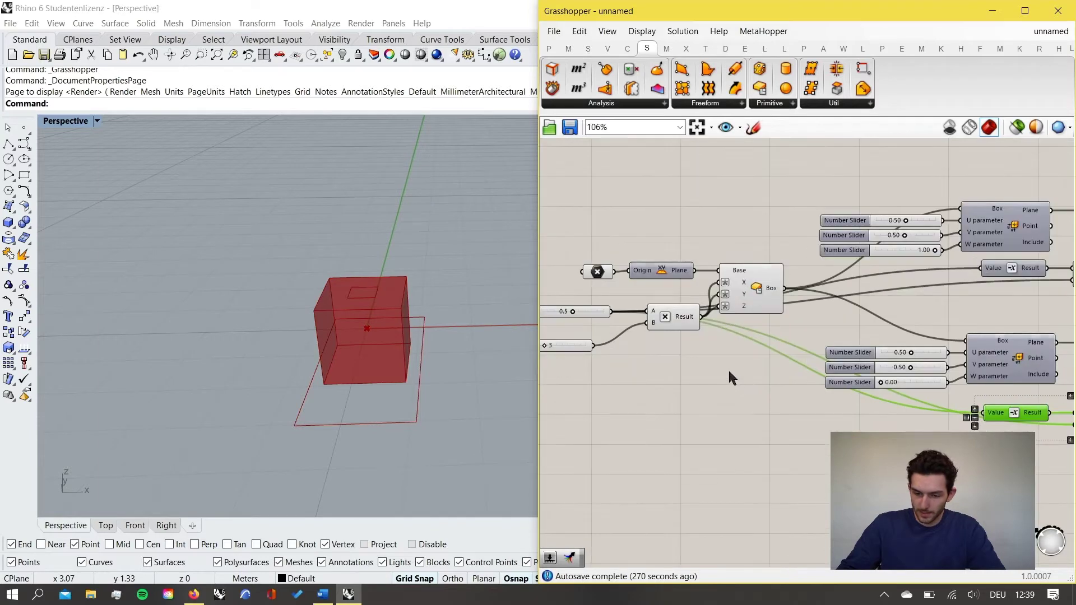
# Replace the copied Negative's Value input with the Multiplication component's Result.
pyautogui.scroll(2, 730, 372)
pyautogui.click(679, 310)
pyautogui.moveTo(691, 299); pyautogui.dragTo(738, 348)
pyautogui.scroll(-6, 678, 344)
pyautogui.scroll(4, 898, 387)
pyautogui.scroll(4, 803, 388)
pyautogui.scroll(-4, 850, 365)
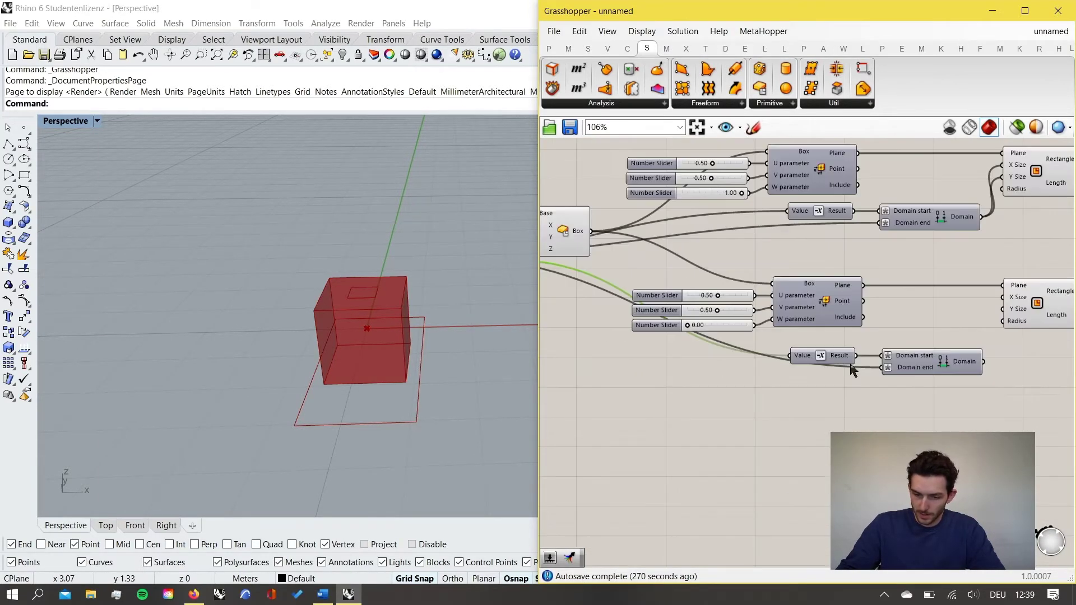
# Replace the copied Construct Domain's Domain end input with the Multiplication component's Result.
pyautogui.scroll(-3, 850, 366)
pyautogui.scroll(4, 653, 316)
pyautogui.scroll(-4, 640, 332)
pyautogui.moveTo(627, 287); pyautogui.dragTo(874, 369)
pyautogui.scroll(4, 853, 379)
# Connect the copied Construct Domain's output to the lower Rectangle's X Size and Y Size inputs.
pyautogui.moveTo(990, 365); pyautogui.dragTo(847, 375, button='right')
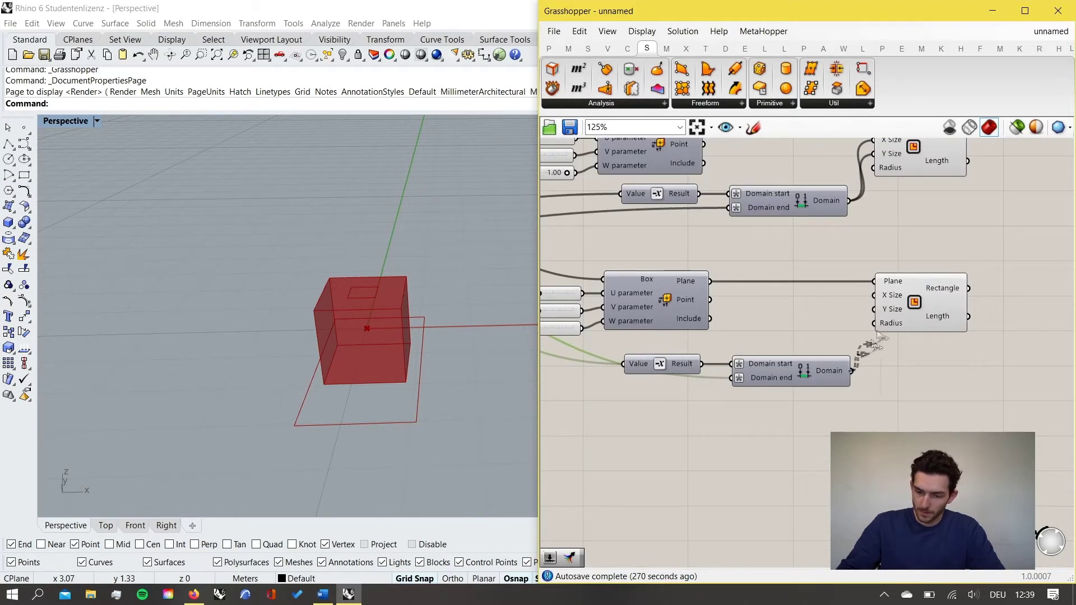
pyautogui.moveTo(879, 337); pyautogui.dragTo(876, 295)
pyautogui.moveTo(853, 370); pyautogui.dragTo(875, 312)
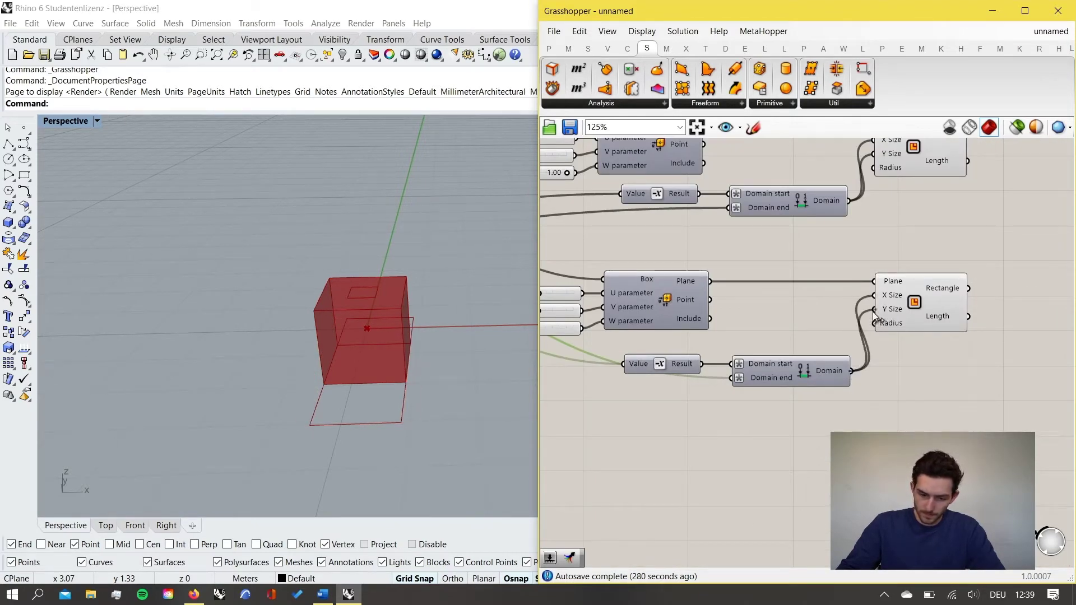
# Check the previews of the upper and lower rectangles on the box in the Perspective viewport.
pyautogui.click(914, 305)
pyautogui.moveTo(373, 457); pyautogui.dragTo(429, 393, button='right')
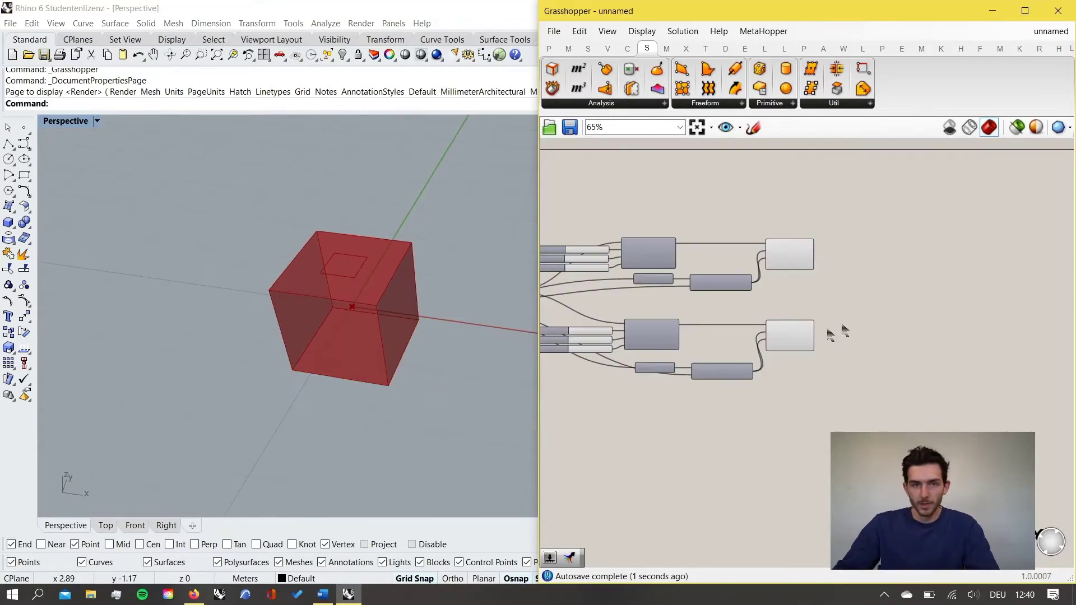
pyautogui.scroll(4, 820, 272)
pyautogui.click(791, 259)
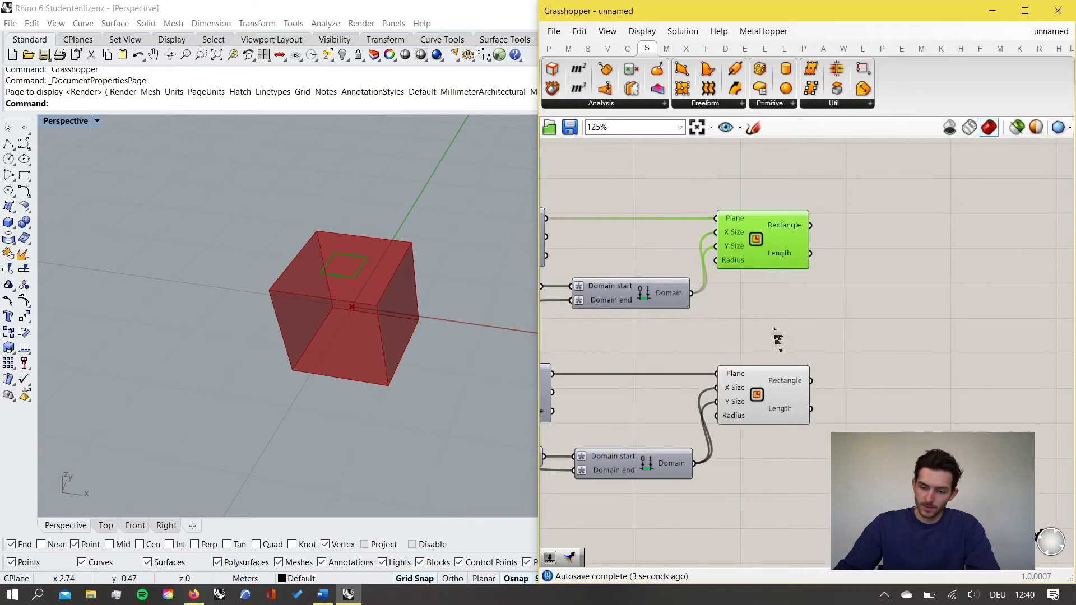
pyautogui.click(777, 395)
pyautogui.moveTo(865, 348); pyautogui.dragTo(827, 307, button='right')
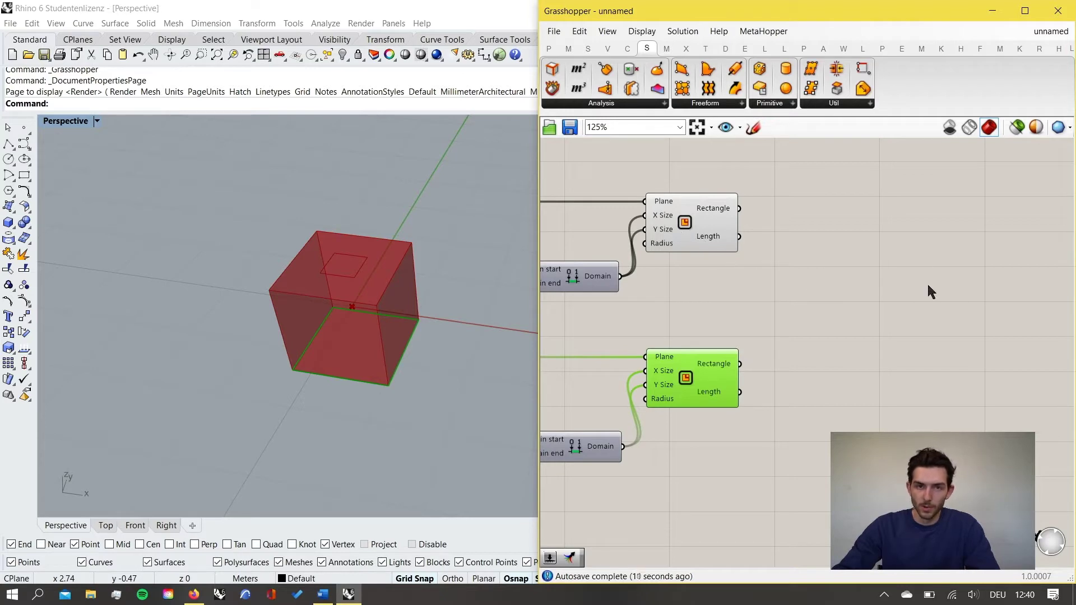
# Add a Merge component to the canvas beside the two Rectangle components.
pyautogui.doubleClick(860, 273)
pyautogui.write('merge')
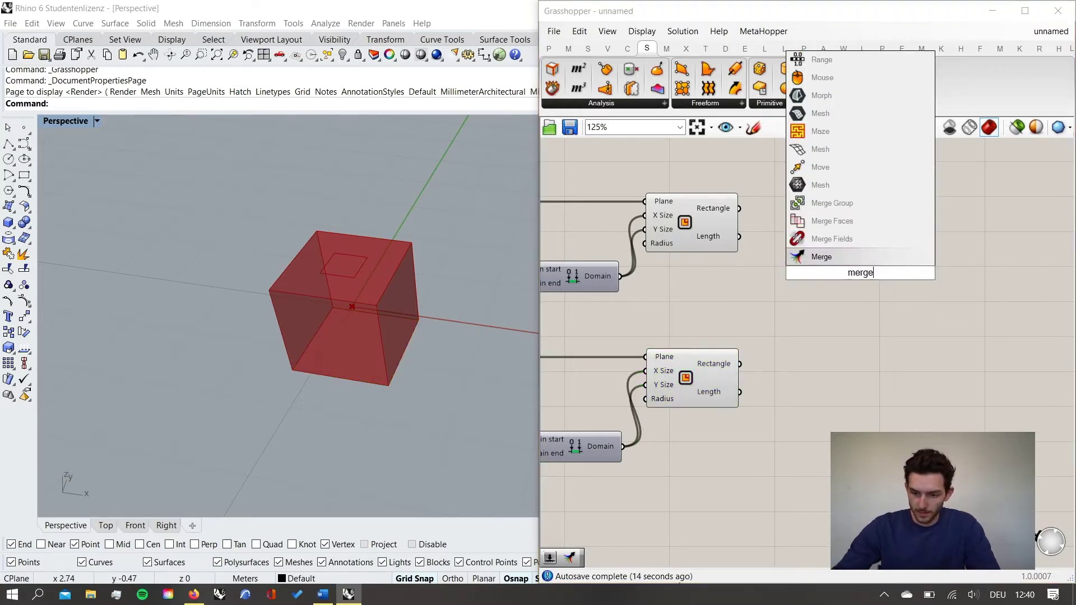
pyautogui.press('Return')
pyautogui.moveTo(860, 274); pyautogui.dragTo(885, 261)
pyautogui.moveTo(804, 253); pyautogui.dragTo(766, 250, button='right')
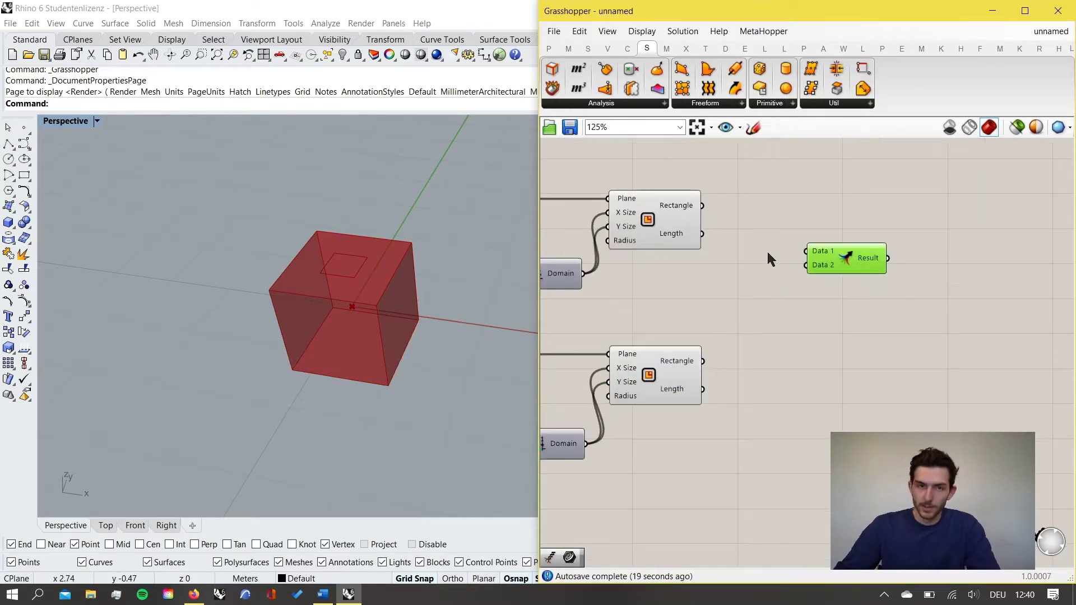
# Connect the upper Rectangle output to the Merge component's first data input and the lower Rectangle output to its second.
pyautogui.moveTo(702, 206); pyautogui.dragTo(805, 253)
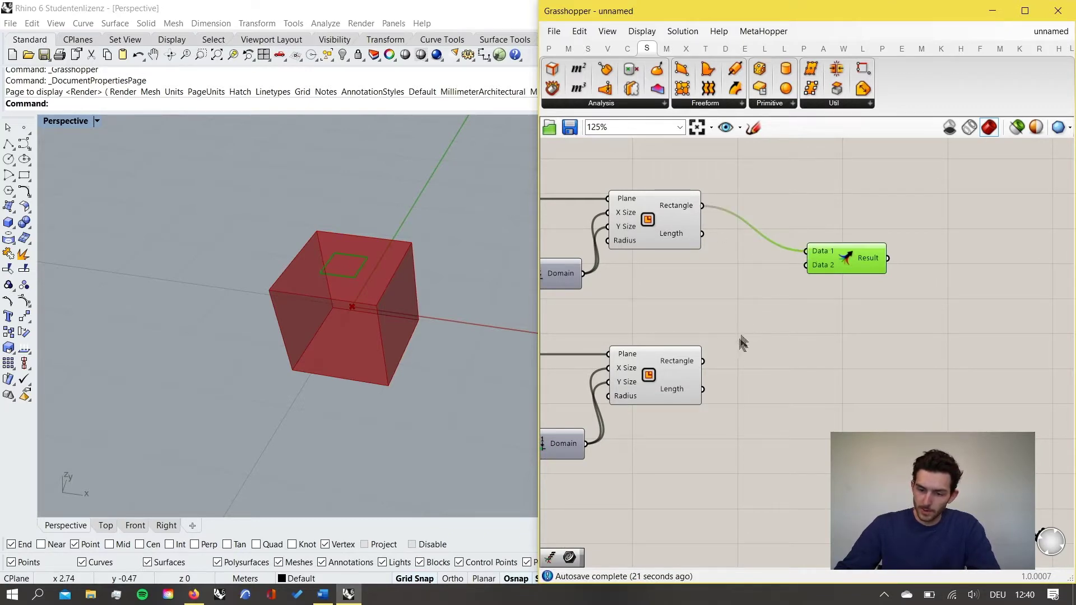
pyautogui.moveTo(704, 362); pyautogui.dragTo(835, 266)
pyautogui.click(656, 235)
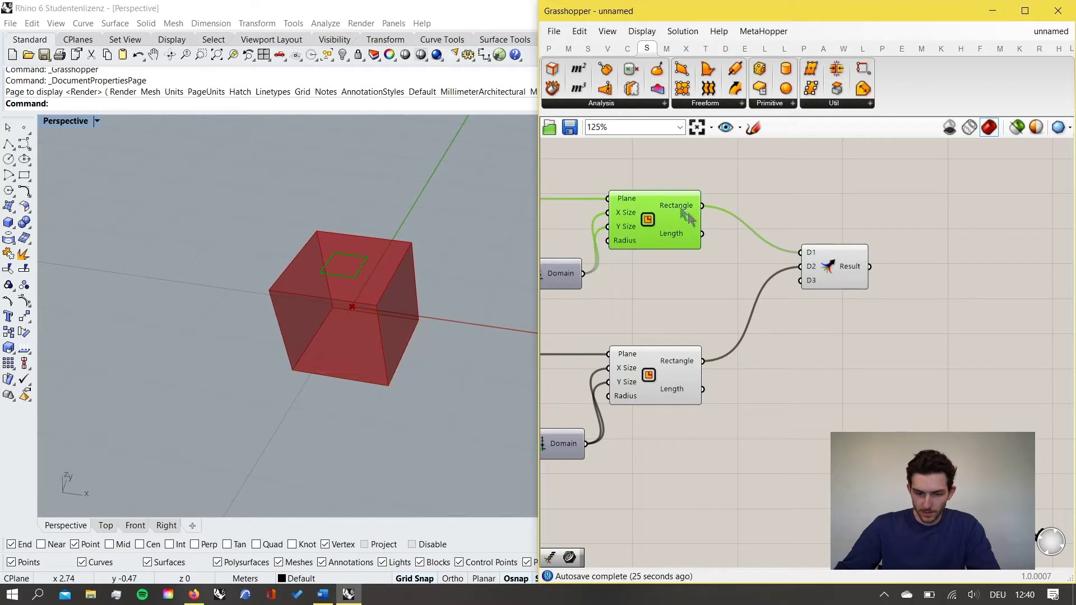
pyautogui.click(667, 381)
pyautogui.moveTo(837, 339); pyautogui.dragTo(785, 353, button='right')
pyautogui.scroll(2, 819, 330)
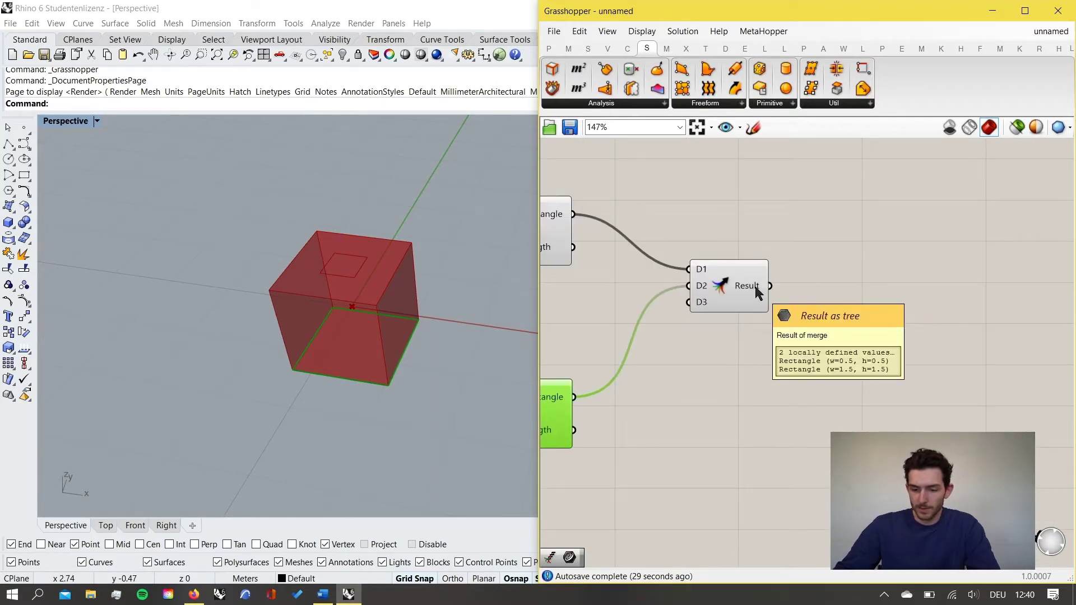
pyautogui.click(751, 287)
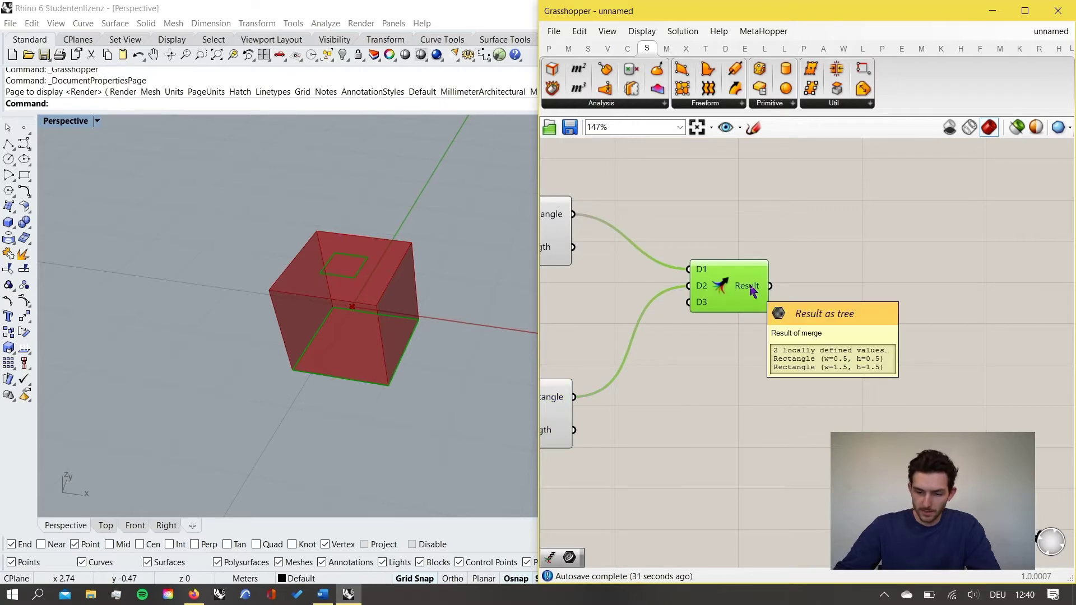
# Add a Loft component after the Merge and connect the Merge Result to its Curves input.
pyautogui.doubleClick(880, 305)
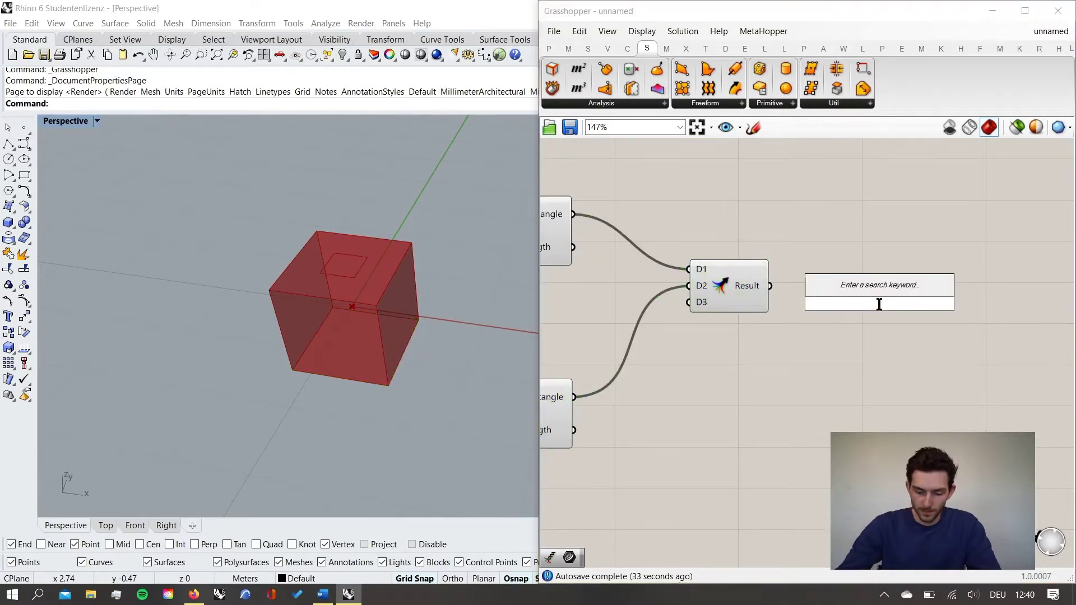
pyautogui.write('loft')
pyautogui.press('Return')
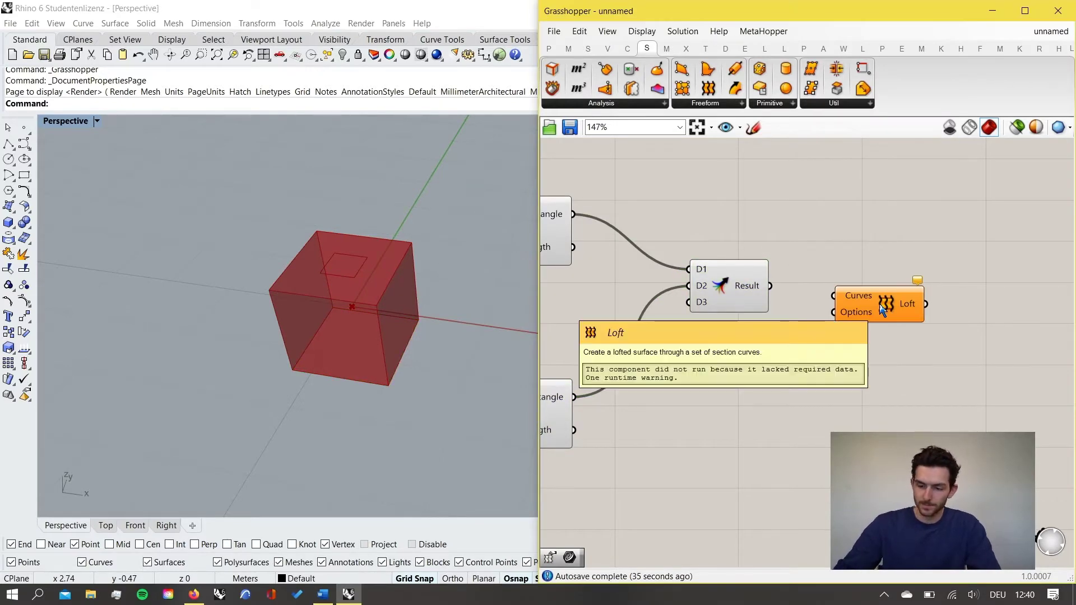
pyautogui.moveTo(883, 310); pyautogui.dragTo(944, 300)
pyautogui.moveTo(771, 287); pyautogui.dragTo(887, 289)
pyautogui.moveTo(888, 288); pyautogui.dragTo(895, 287)
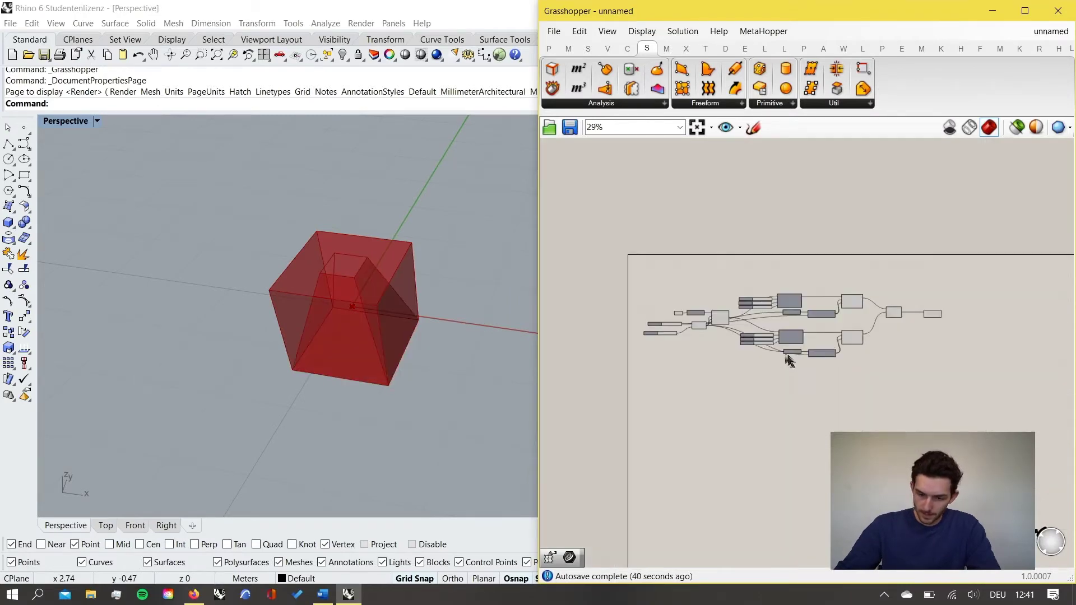
# Disable the preview of the Center Box and its upstream components, and inspect the loft in the Perspective viewport.
pyautogui.scroll(5, 789, 356)
pyautogui.moveTo(692, 403); pyautogui.dragTo(560, 241)
pyautogui.scroll(-2, 642, 297)
pyautogui.middleClick(660, 225)
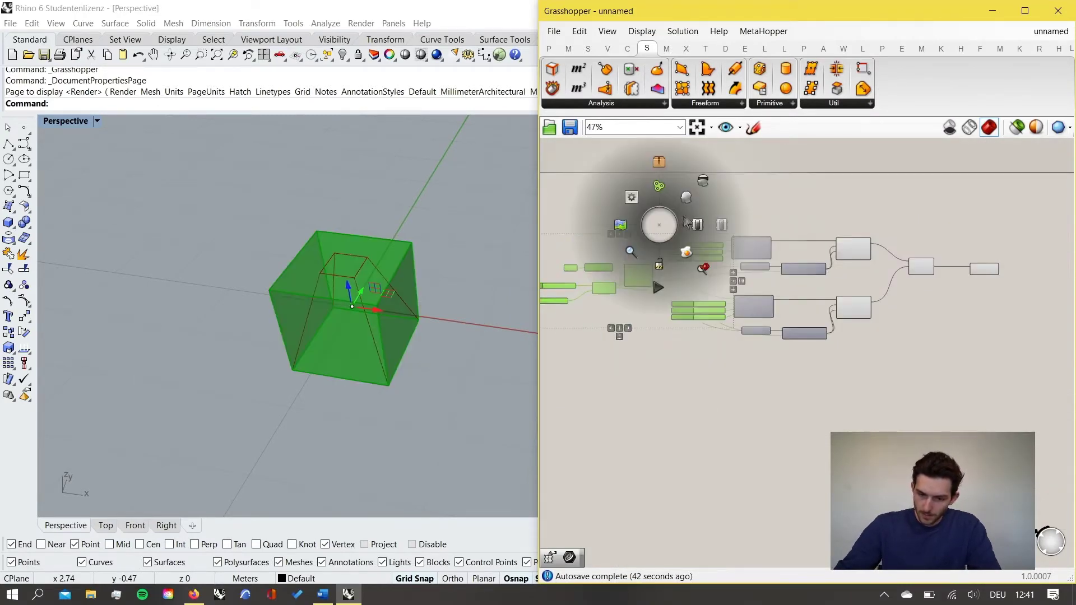
pyautogui.click(705, 185)
pyautogui.click(630, 259)
pyautogui.scroll(5, 413, 307)
pyautogui.scroll(-8, 413, 315)
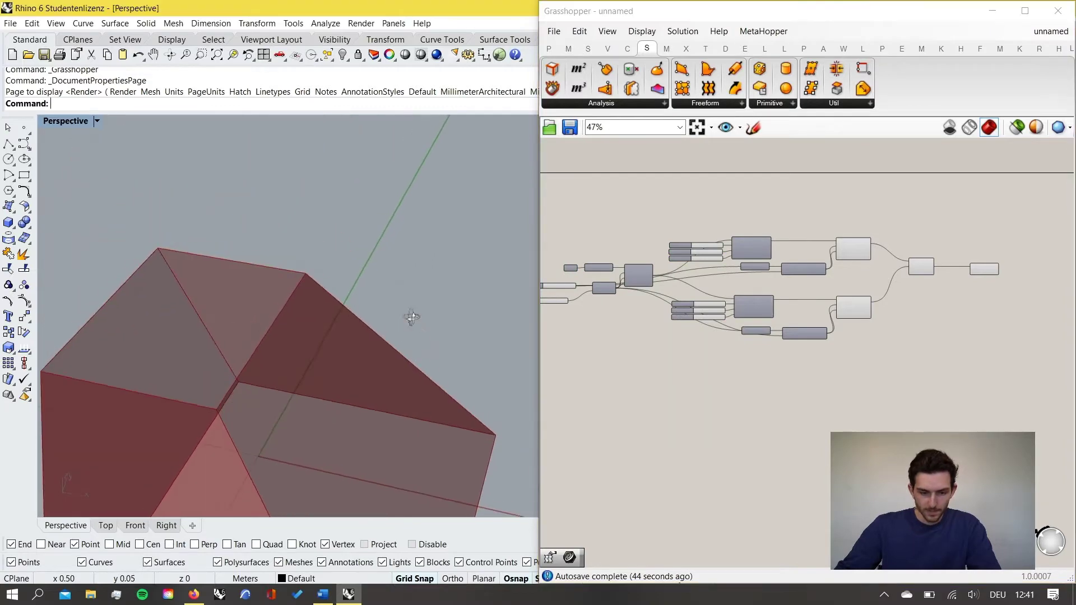
pyautogui.moveTo(387, 324); pyautogui.dragTo(444, 305, button='right')
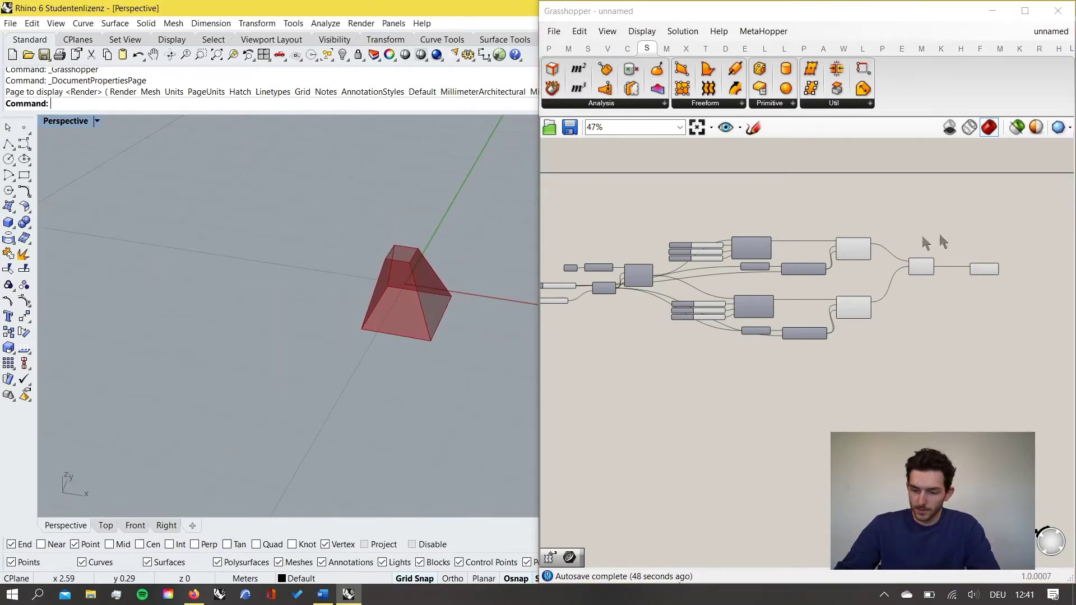
# Move the Loft component slightly closer to the Merge component.
pyautogui.scroll(3, 1015, 304)
pyautogui.moveTo(1014, 304); pyautogui.dragTo(818, 295, button='right')
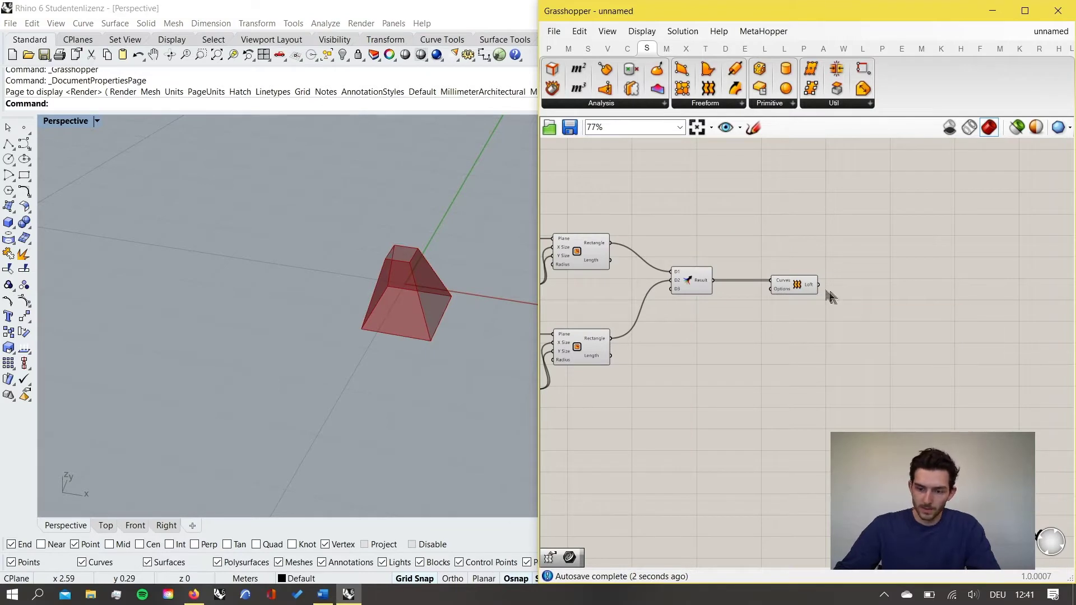
pyautogui.scroll(3, 831, 297)
pyautogui.click(791, 285)
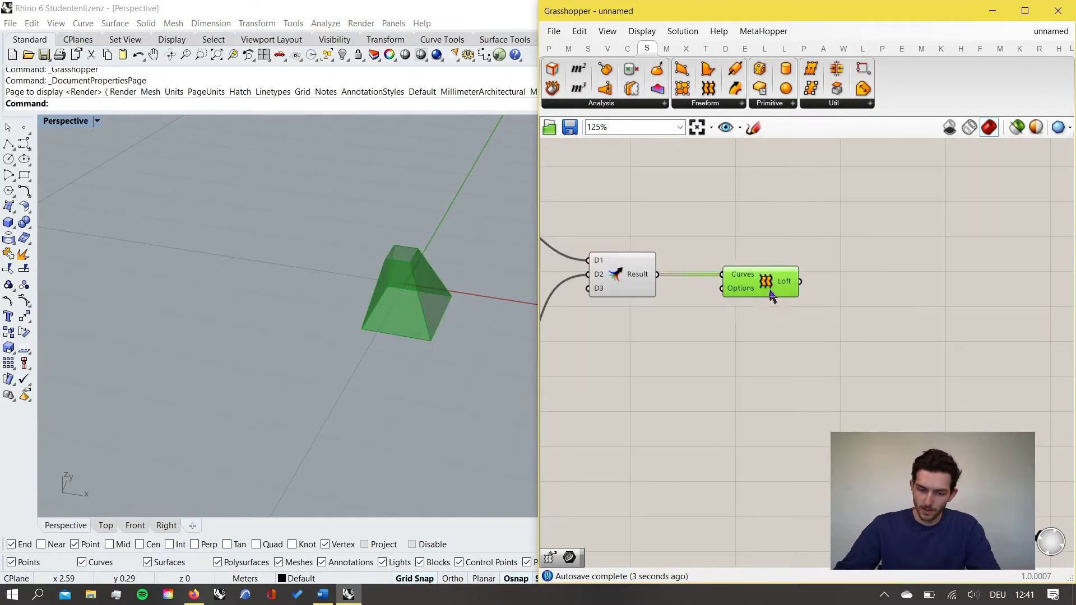
pyautogui.click(845, 314)
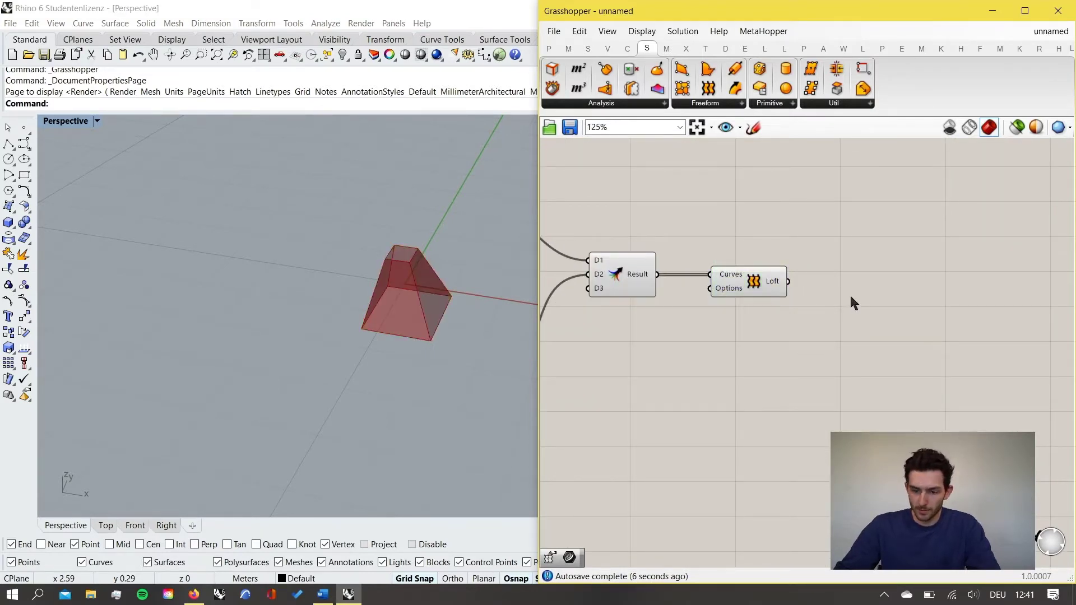
# Add a Brep parameter after the Loft component and connect the Loft output to it.
pyautogui.scroll(3, 850, 297)
pyautogui.doubleClick(846, 289)
pyautogui.write('brep')
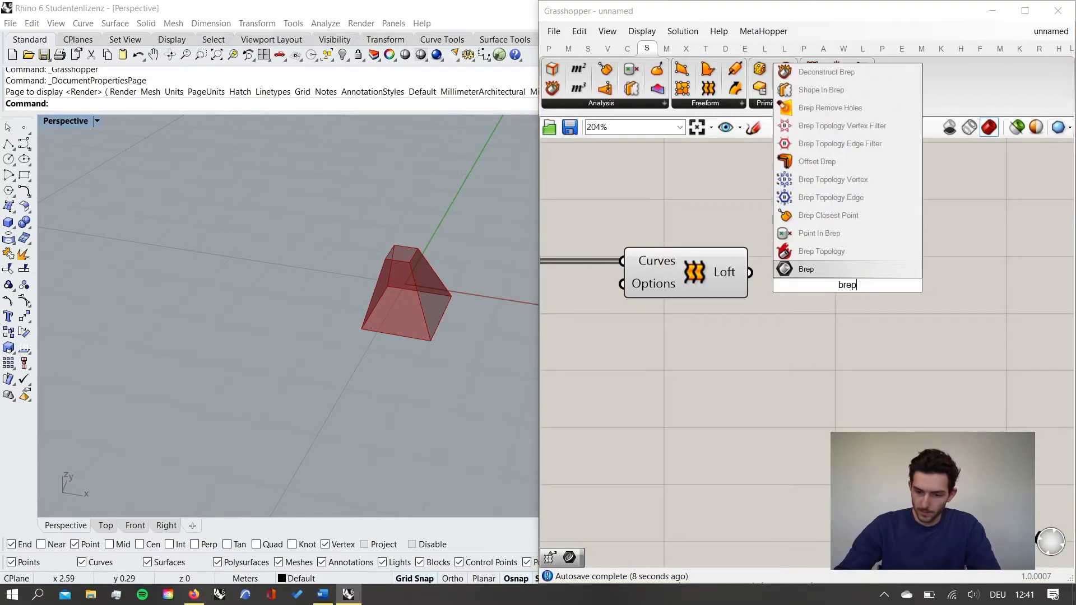
pyautogui.press('Return')
pyautogui.moveTo(751, 273); pyautogui.dragTo(865, 282)
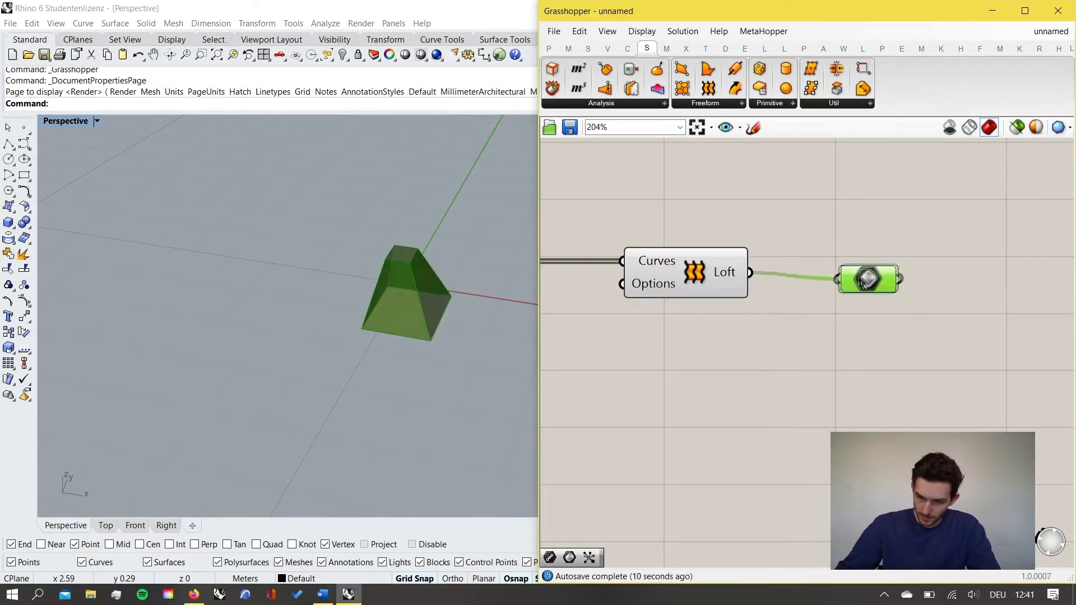
# Disable the previews of both Rectangle components, the Merge and the Loft.
pyautogui.scroll(-7, 943, 295)
pyautogui.moveTo(897, 368); pyautogui.dragTo(752, 237)
pyautogui.middleClick(872, 231)
pyautogui.click(916, 191)
pyautogui.scroll(-3, 975, 223)
pyautogui.scroll(2, 887, 264)
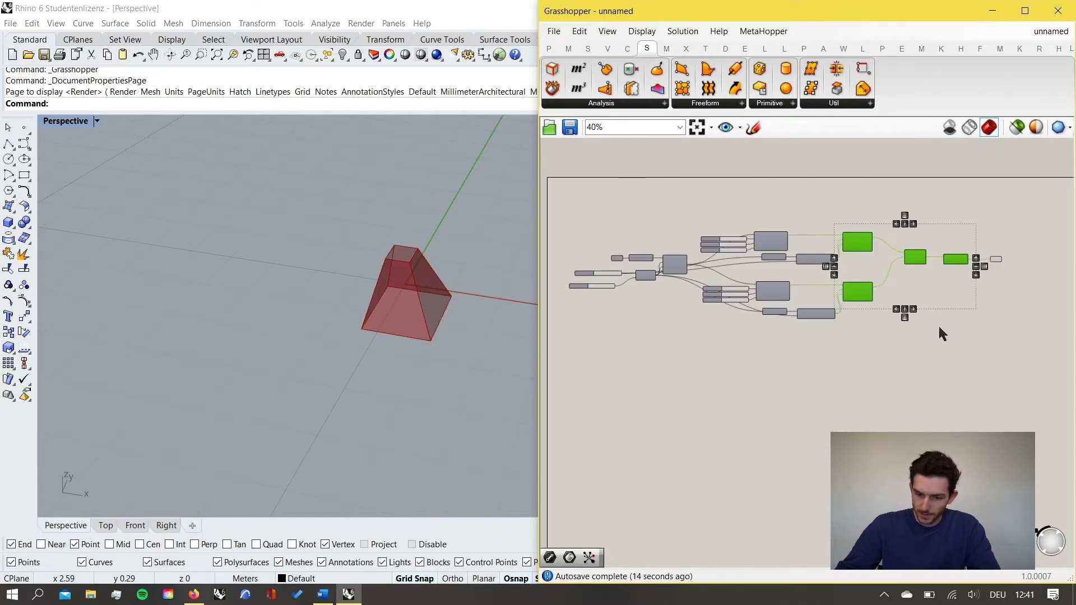
pyautogui.click(942, 334)
# Group all components from the box evaluation sliders through the Loft, leaving the Brep parameter outside.
pyautogui.scroll(2, 799, 276)
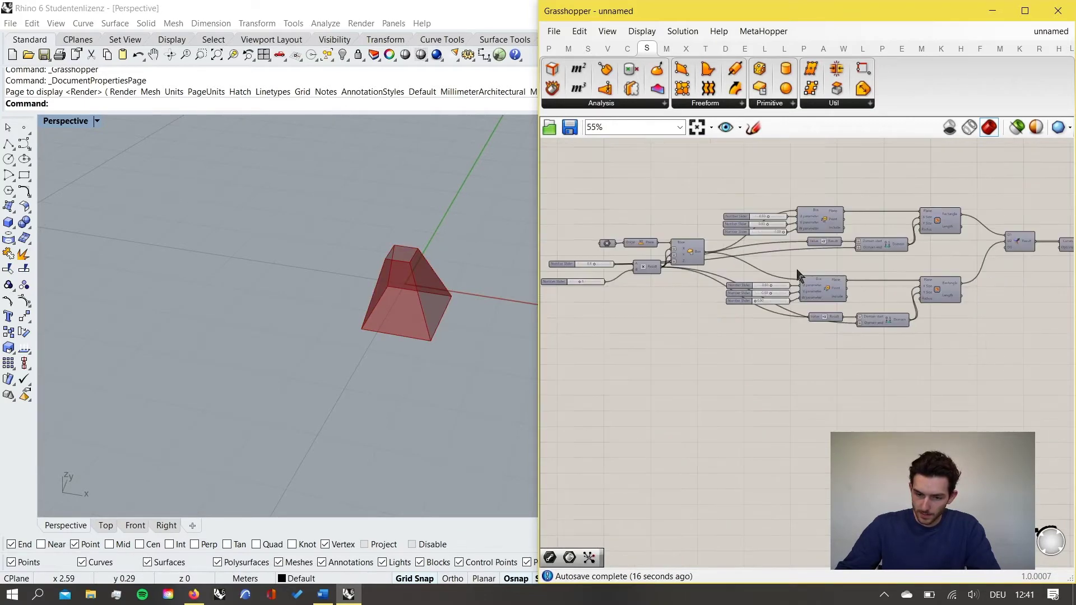
pyautogui.moveTo(1003, 318); pyautogui.dragTo(751, 252)
pyautogui.scroll(3, 721, 212)
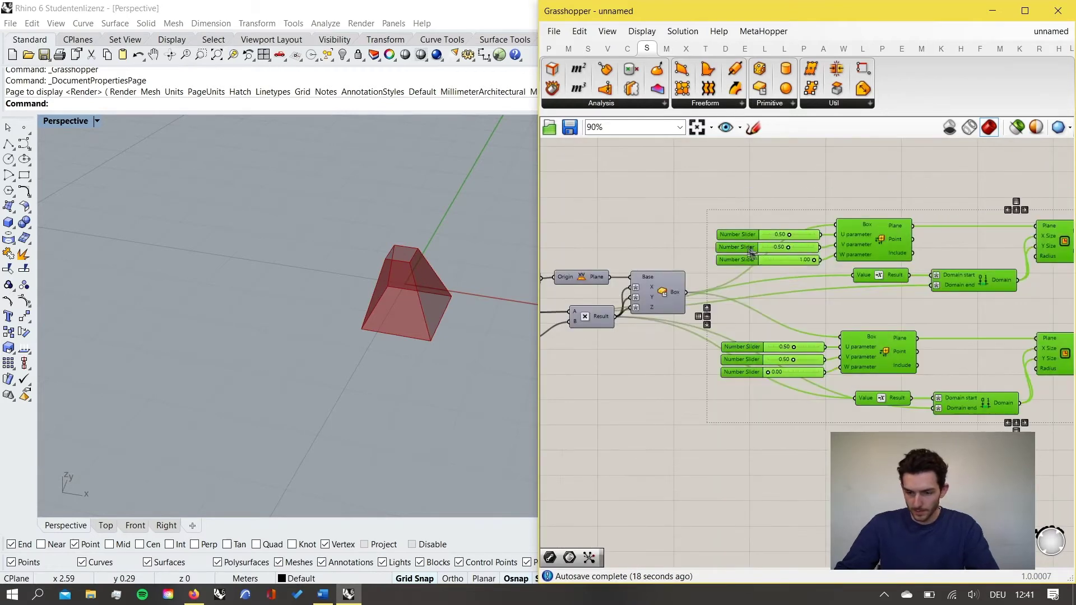
pyautogui.scroll(-4, 751, 252)
pyautogui.hotkey('ctrl', 'g')
pyautogui.click(893, 386)
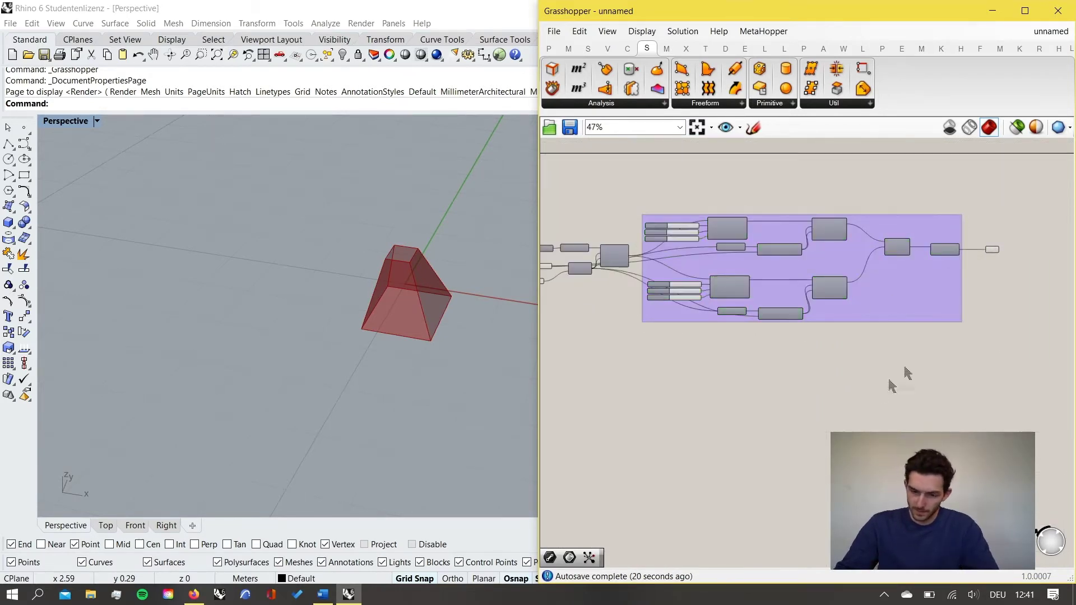
# Group the number sliders, Multiplication, origin plane and Center Box components into a second group.
pyautogui.scroll(-2, 965, 317)
pyautogui.scroll(4, 718, 305)
pyautogui.moveTo(720, 325); pyautogui.dragTo(560, 199)
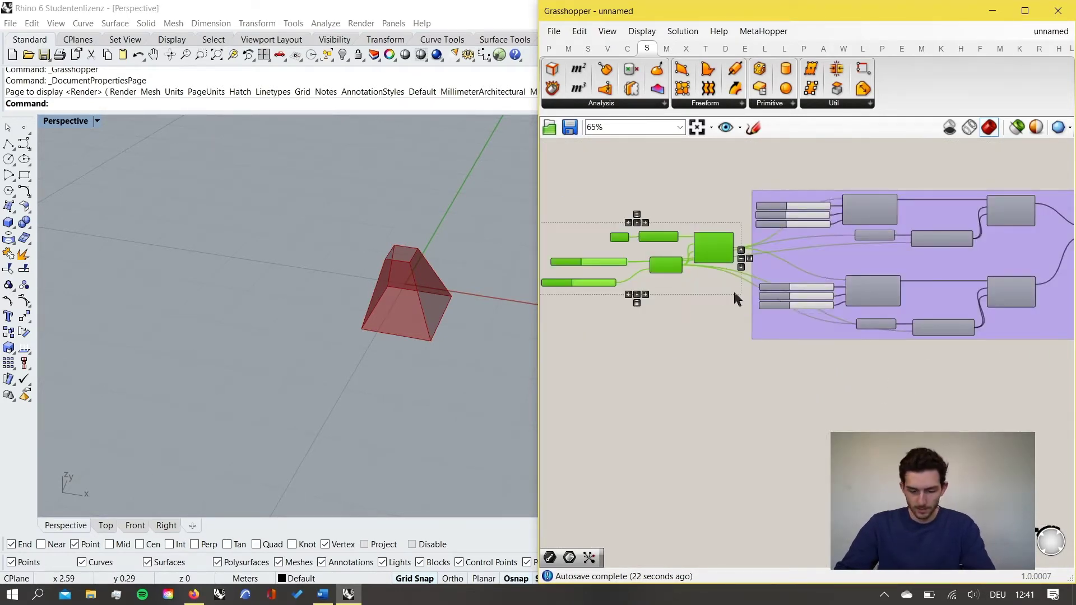
pyautogui.hotkey('ctrl', 'g')
pyautogui.click(706, 329)
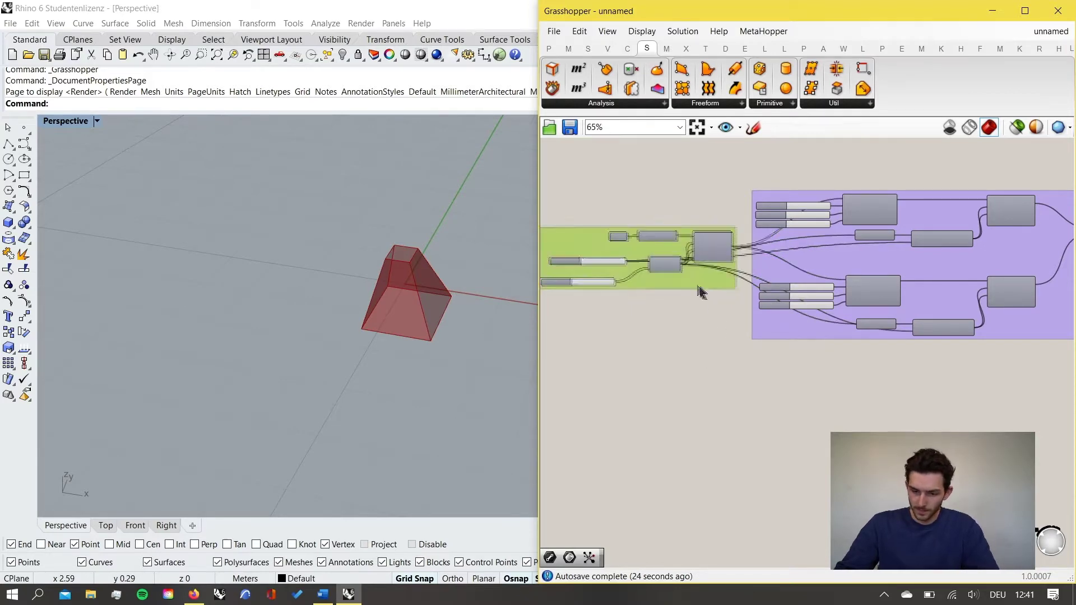
pyautogui.moveTo(697, 289); pyautogui.dragTo(658, 267)
pyautogui.scroll(-4, 692, 311)
pyautogui.scroll(3, 897, 307)
pyautogui.moveTo(897, 305); pyautogui.dragTo(838, 298, button='right')
pyautogui.click(838, 298)
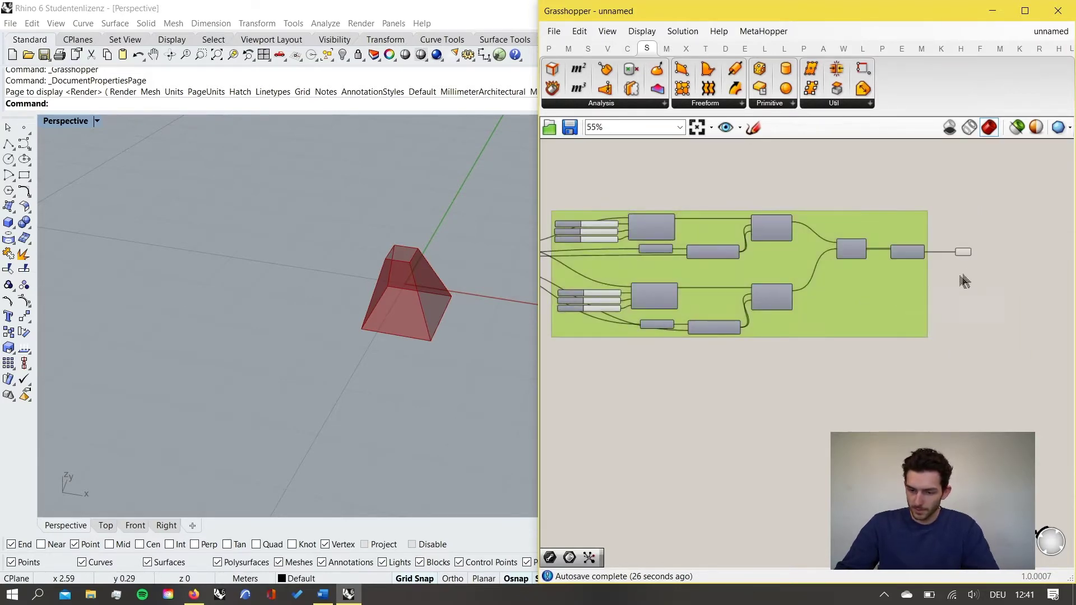
# Examine the Brep parameter's data, its connection from the Loft and its preview in the Perspective viewport.
pyautogui.scroll(4, 963, 278)
pyautogui.moveTo(964, 283); pyautogui.dragTo(846, 295, button='right')
pyautogui.click(846, 296)
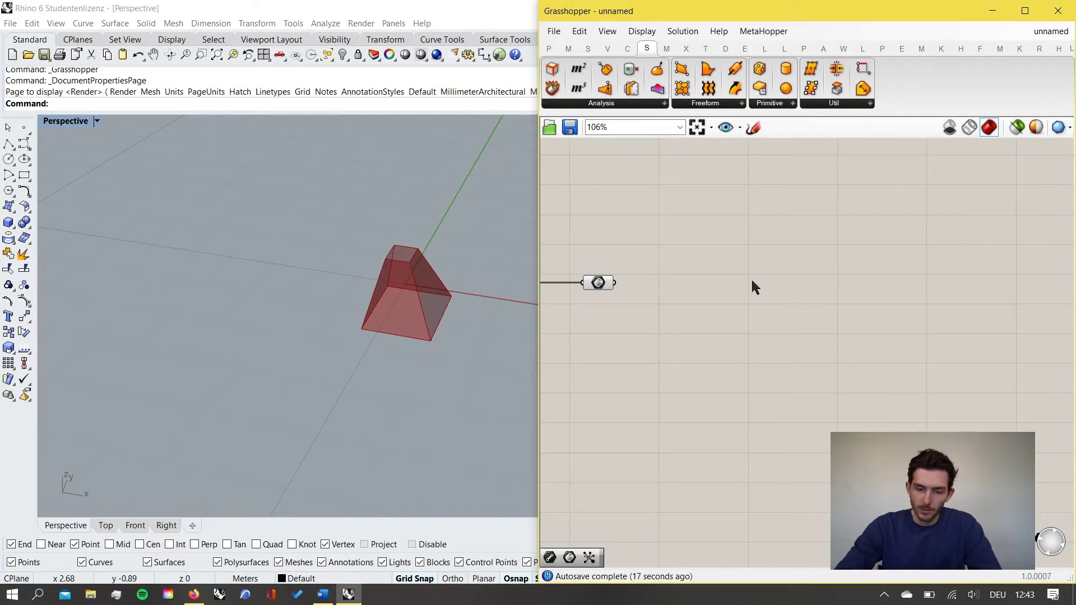
pyautogui.rightClick(751, 277)
pyautogui.click(598, 283)
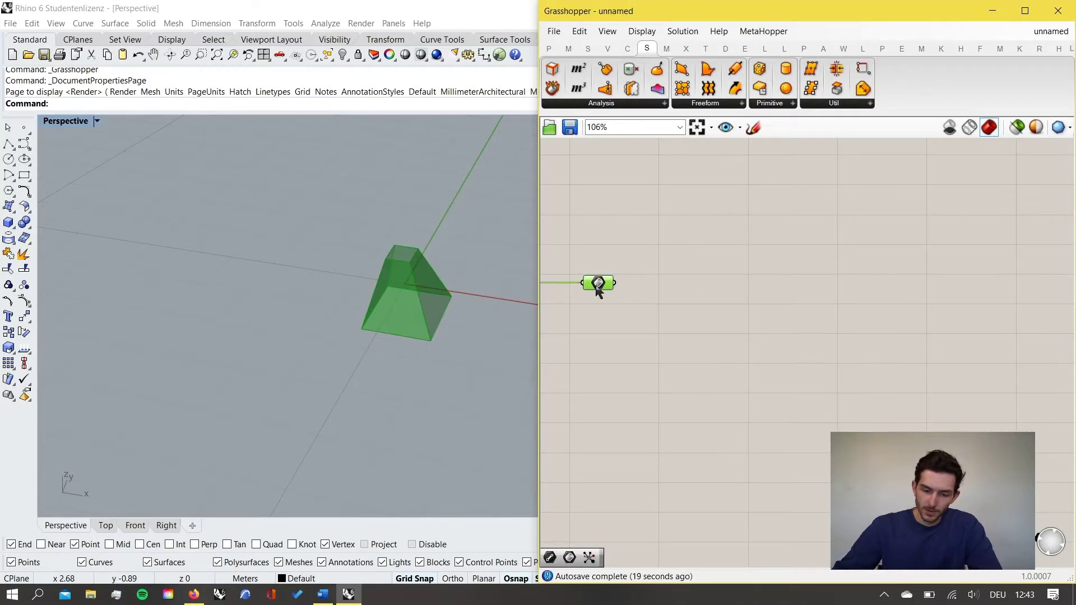
pyautogui.moveTo(599, 284)
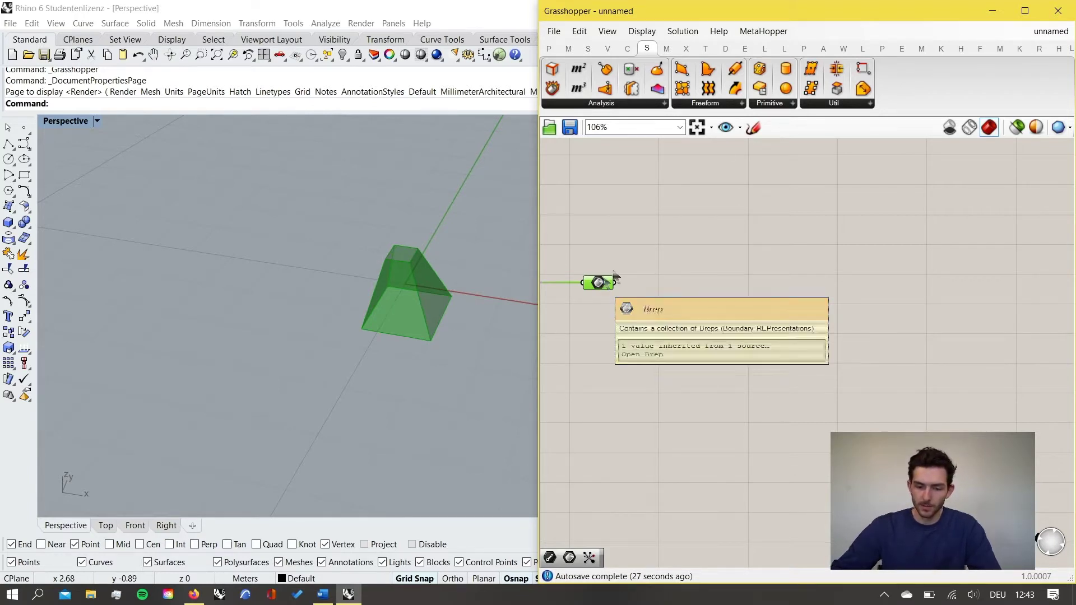
pyautogui.scroll(3, 664, 280)
pyautogui.click(666, 291)
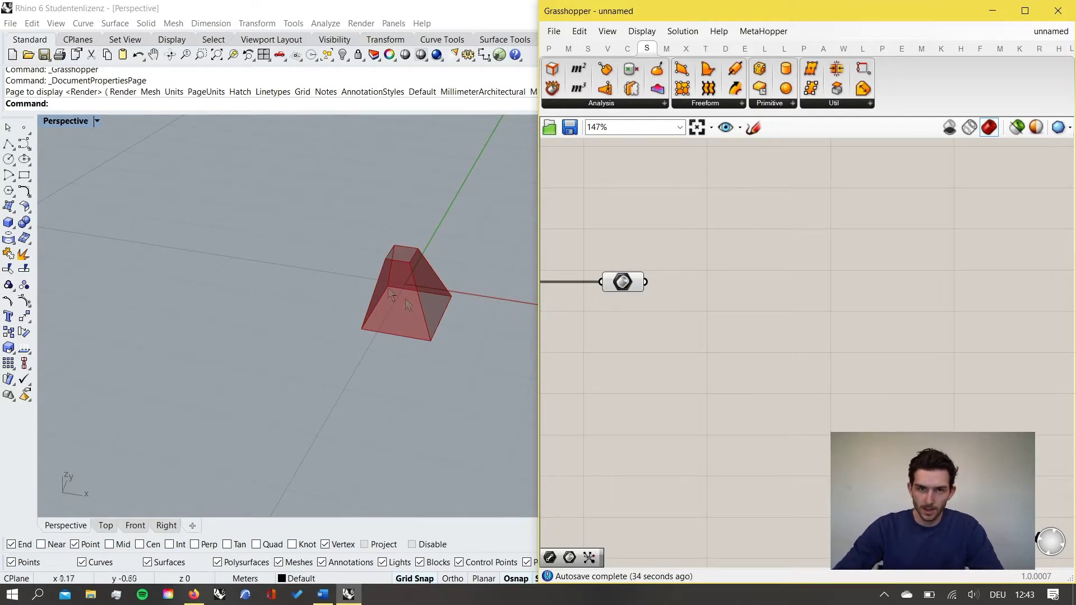
pyautogui.click(632, 281)
pyautogui.click(752, 308)
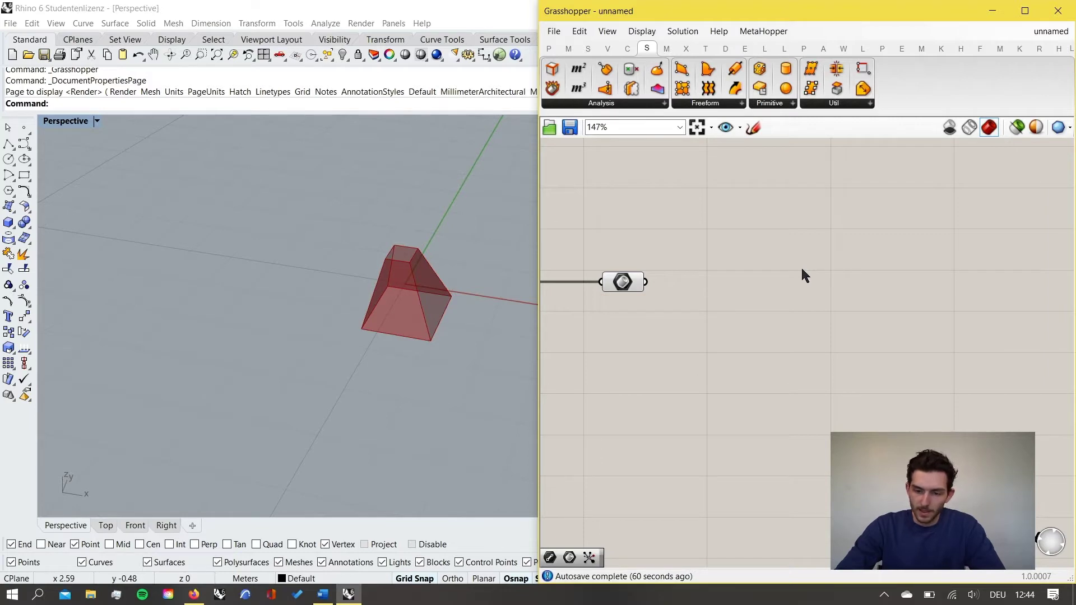
pyautogui.scroll(-4, 802, 272)
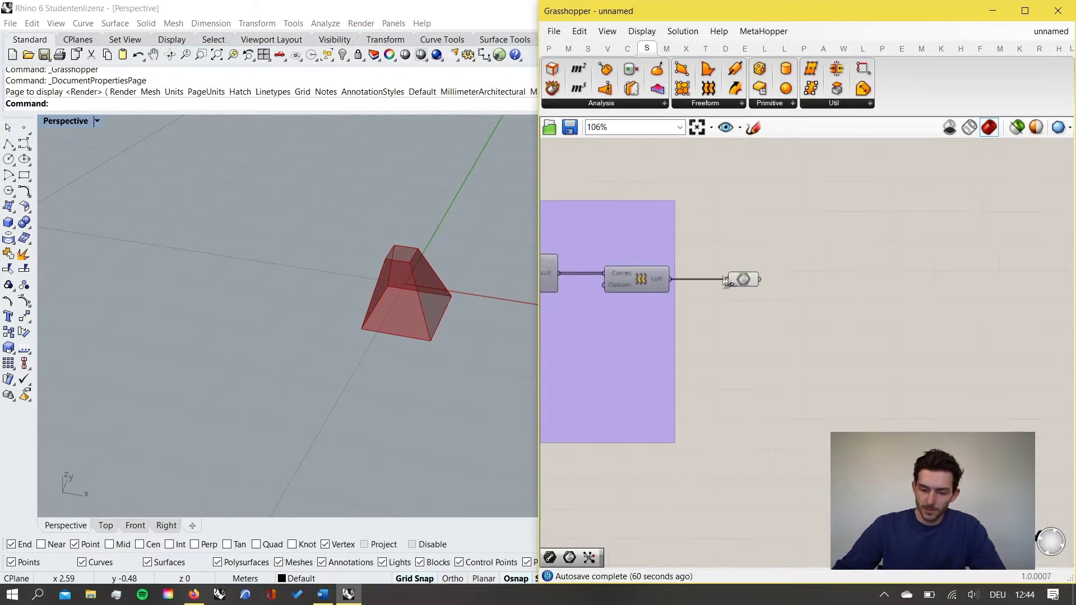
pyautogui.scroll(-2, 824, 286)
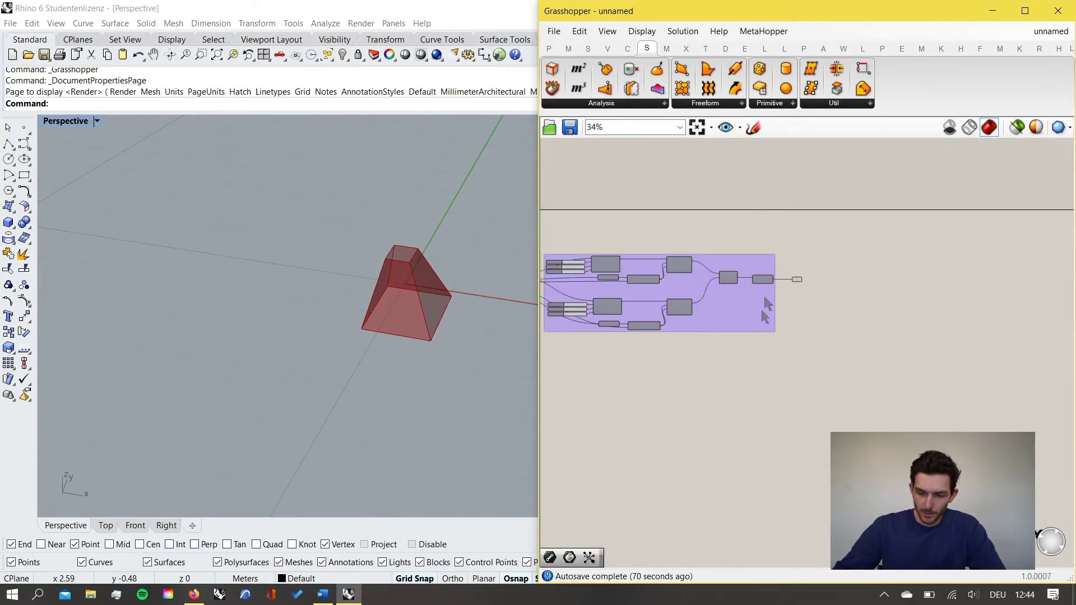
pyautogui.scroll(5, 841, 284)
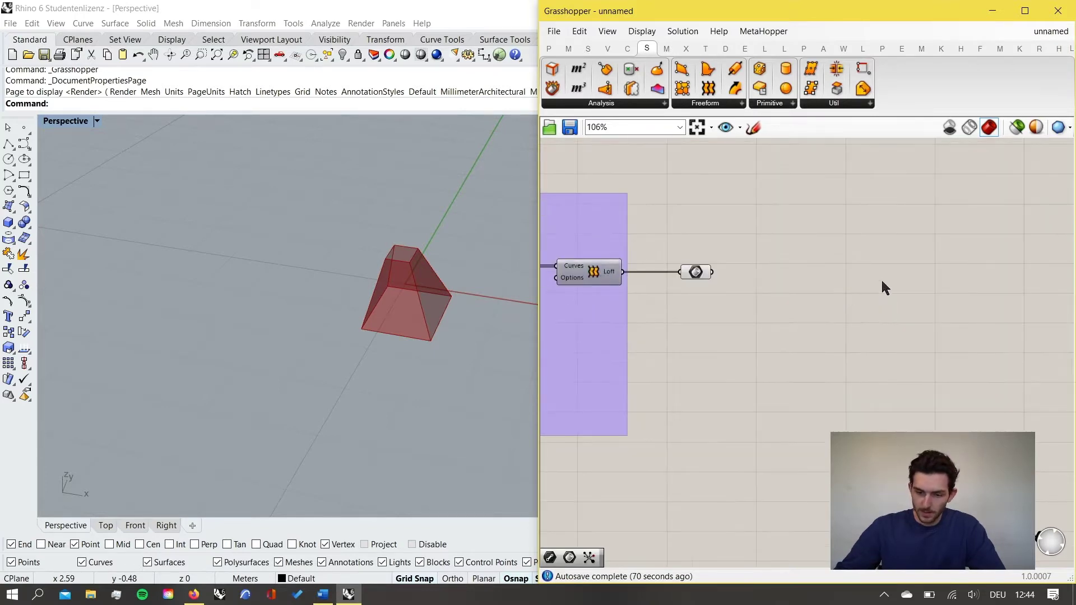
pyautogui.moveTo(698, 288); pyautogui.dragTo(732, 287, button='right')
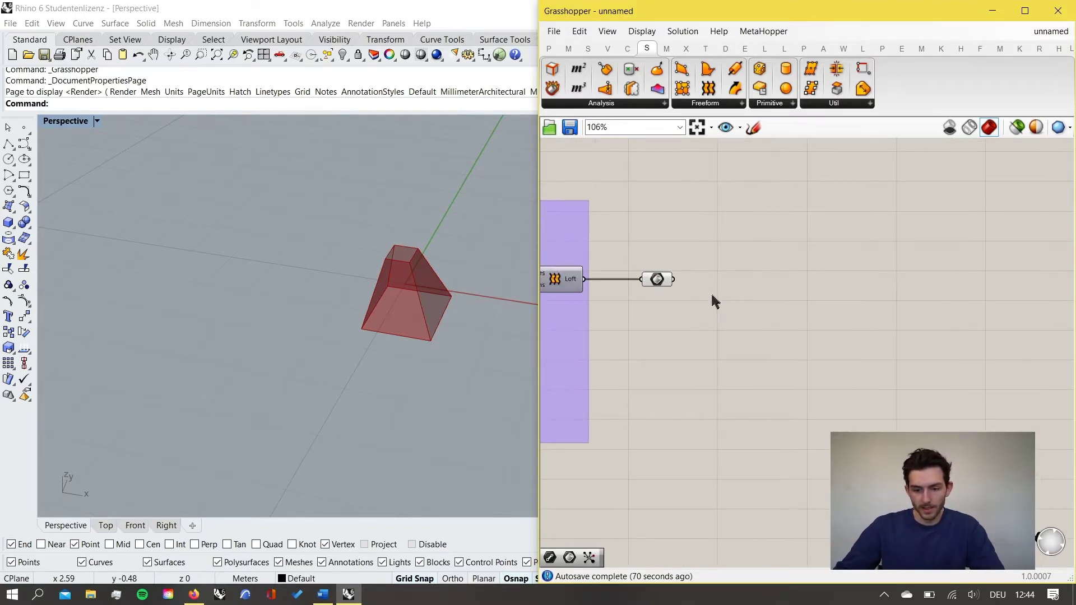
pyautogui.click(657, 284)
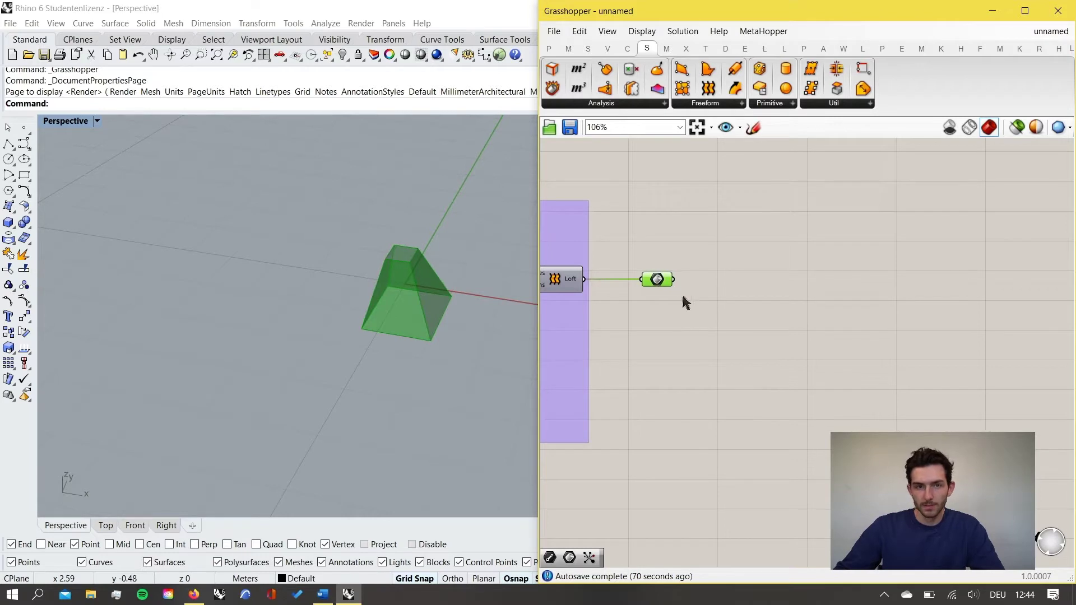
pyautogui.click(724, 269)
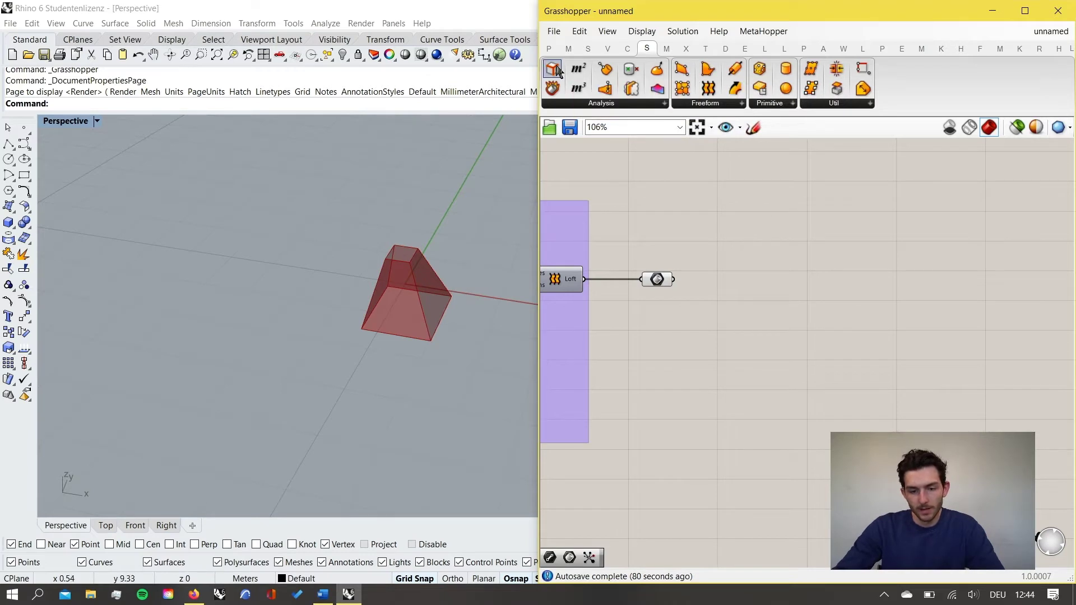
# Add a Brep Edges component, feed the Brep parameter into it, and inspect its Naked output.
pyautogui.moveTo(559, 72); pyautogui.dragTo(745, 268)
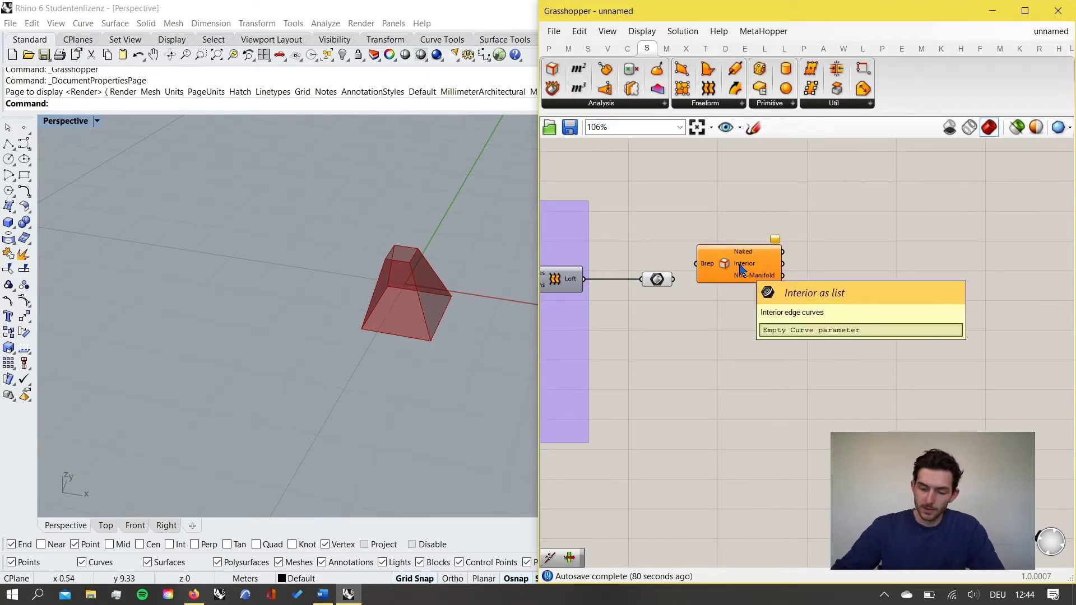
pyautogui.moveTo(720, 260); pyautogui.dragTo(732, 278)
pyautogui.scroll(2, 732, 278)
pyautogui.moveTo(652, 279); pyautogui.dragTo(697, 286)
pyautogui.moveTo(732, 285); pyautogui.dragTo(749, 280)
pyautogui.moveTo(844, 320); pyautogui.dragTo(767, 322, button='right')
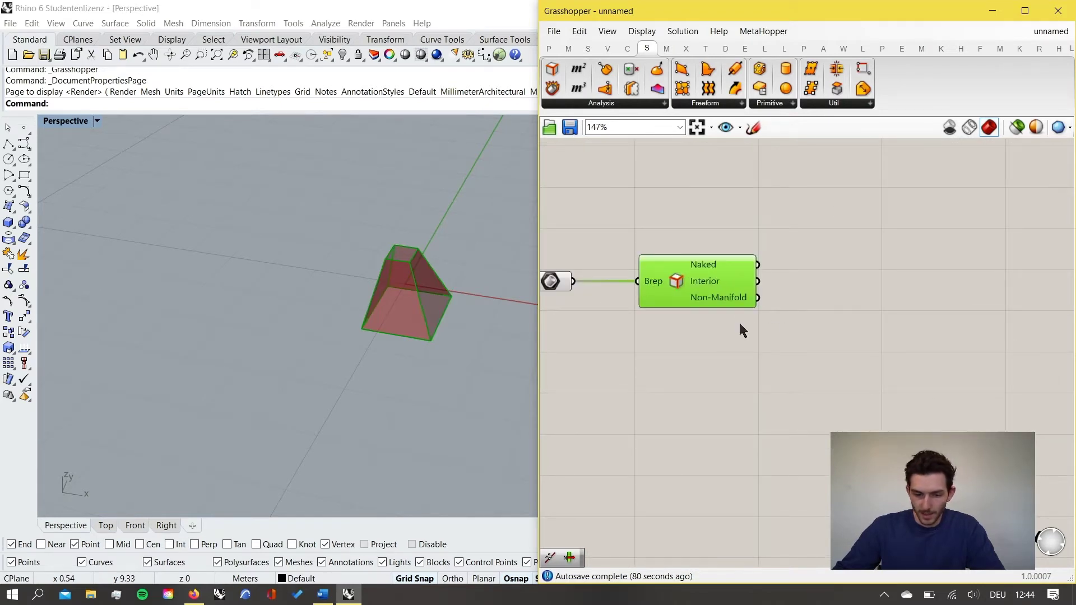
pyautogui.scroll(3, 469, 324)
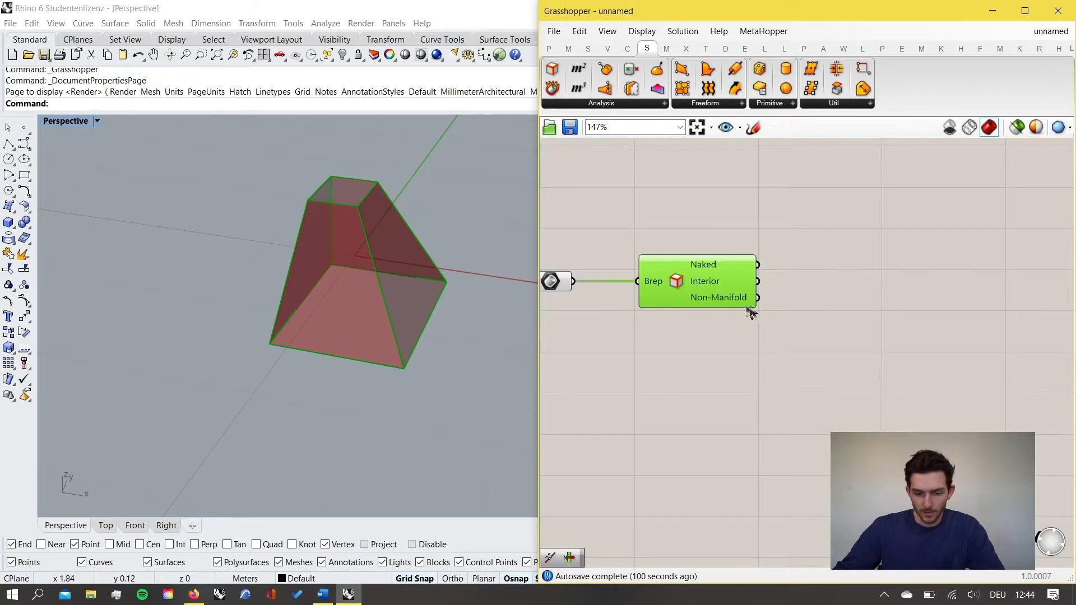
pyautogui.moveTo(719, 284); pyautogui.dragTo(670, 288, button='right')
pyautogui.moveTo(654, 277)
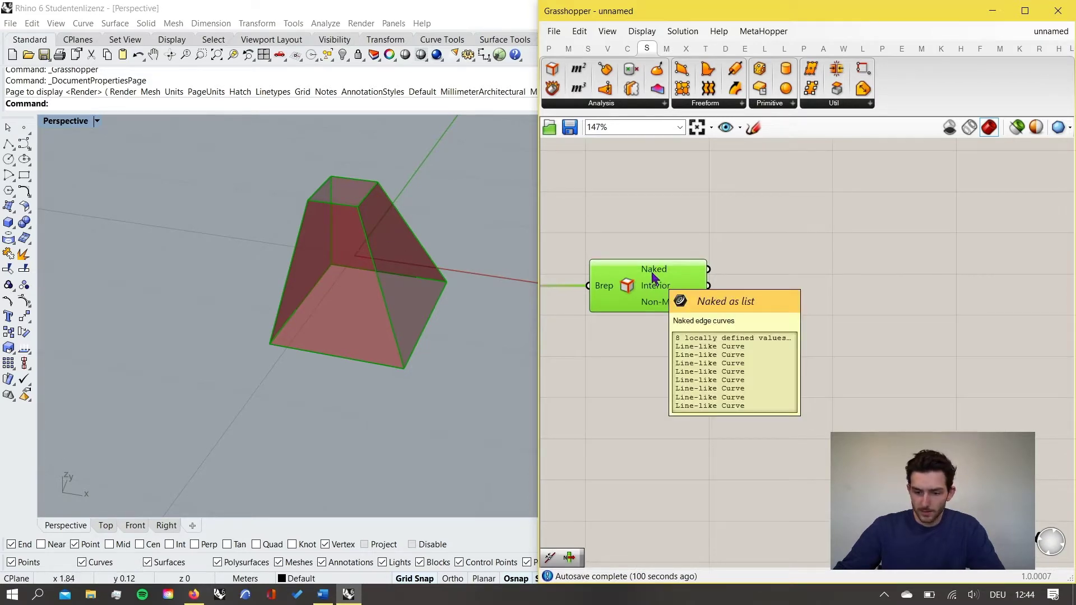
# Add a Curve parameter beside the Brep Edges component and connect the Naked edges output to it.
pyautogui.scroll(-2, 728, 245)
pyautogui.moveTo(775, 265); pyautogui.dragTo(734, 289, button='right')
pyautogui.scroll(2, 735, 289)
pyautogui.doubleClick(715, 279)
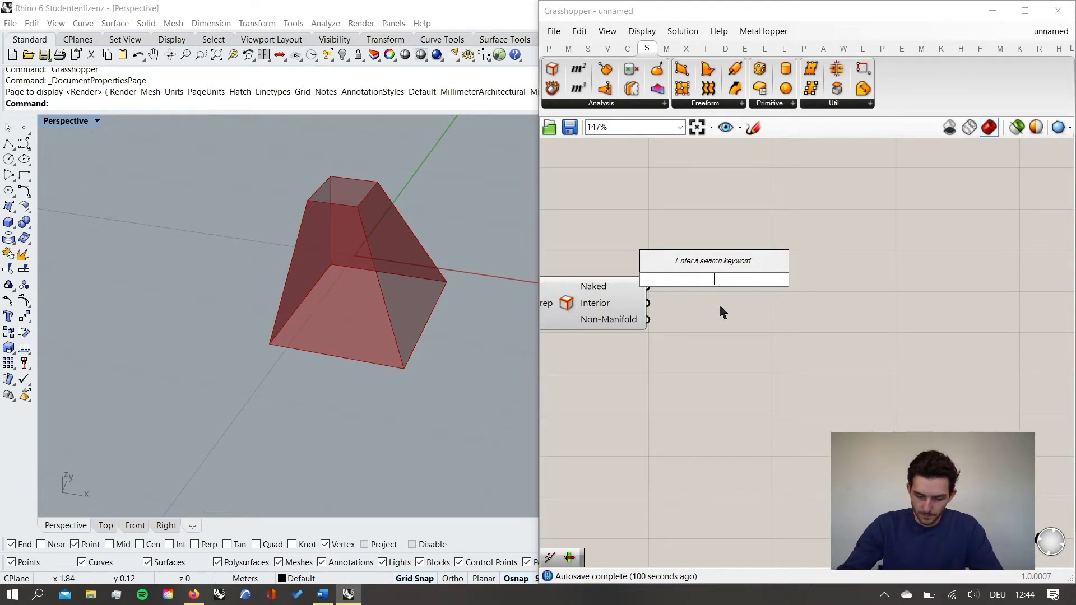
pyautogui.write('crv')
pyautogui.press('Up')
pyautogui.press('Return')
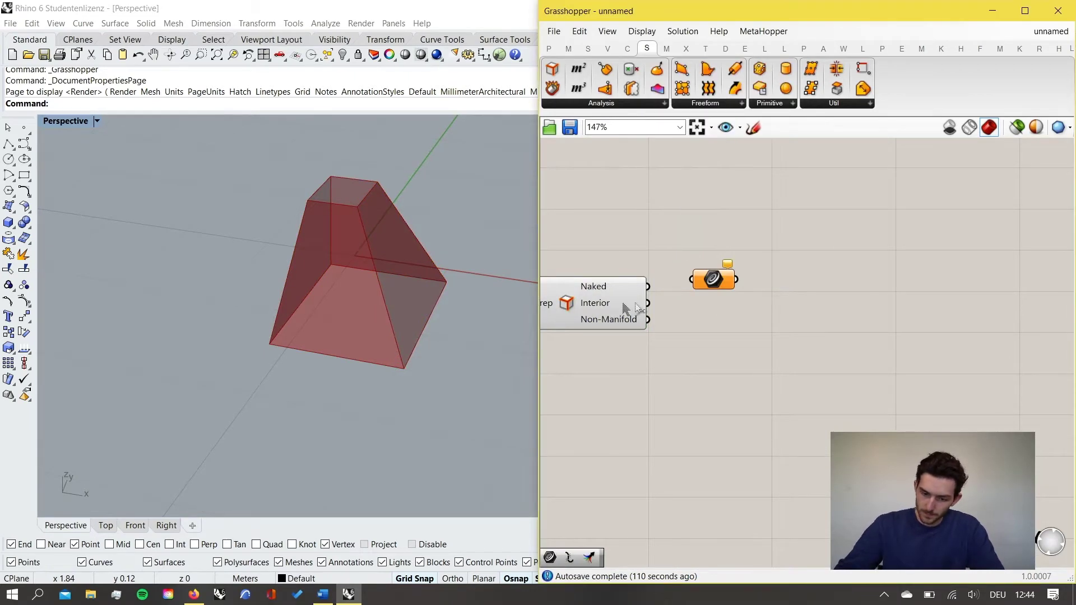
pyautogui.moveTo(645, 289); pyautogui.dragTo(704, 285)
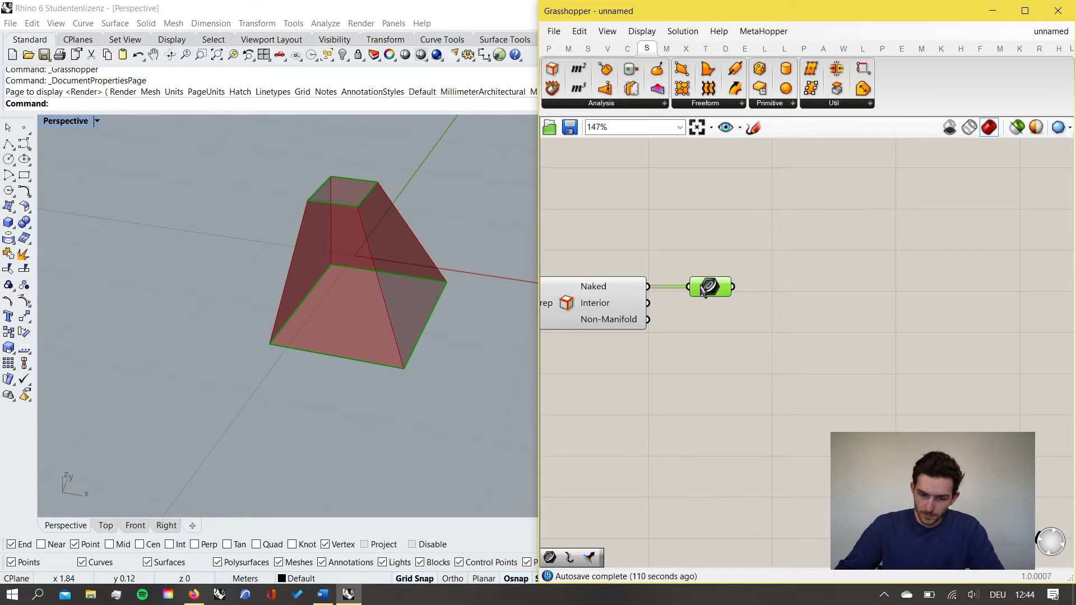
pyautogui.moveTo(436, 236); pyautogui.dragTo(423, 269, button='right')
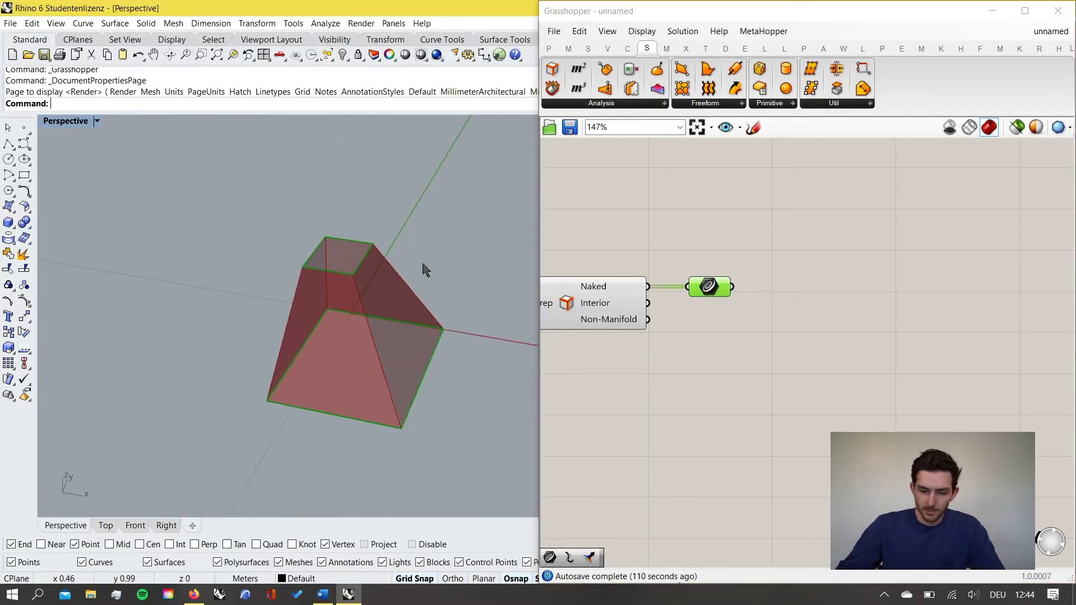
# Add a Join Curves component and feed the naked edges from the Curve parameter into its Curves input.
pyautogui.doubleClick(772, 286)
pyautogui.write('joi')
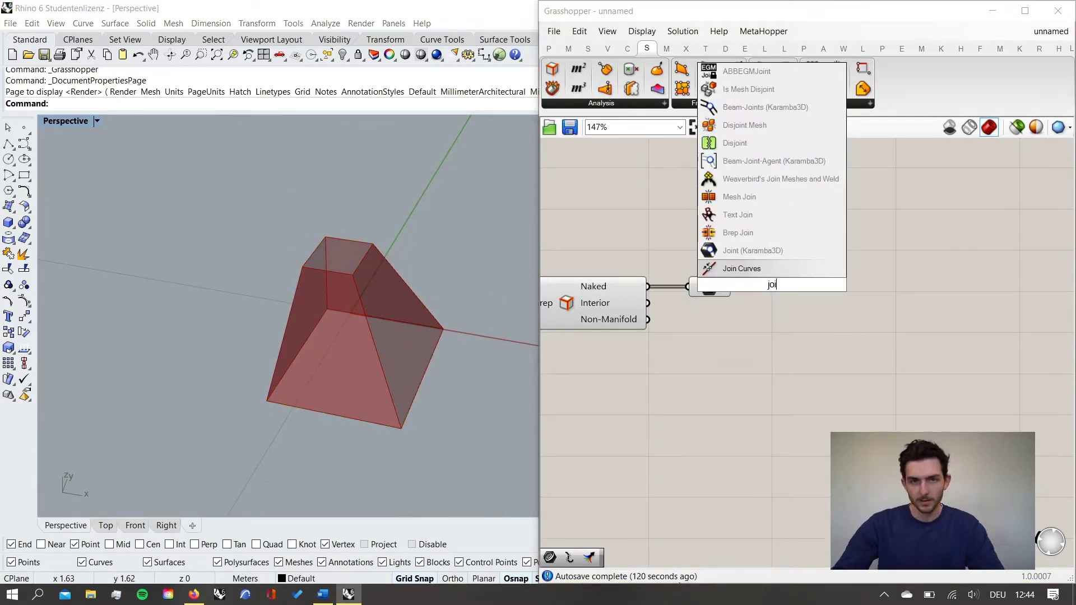
pyautogui.press('Return')
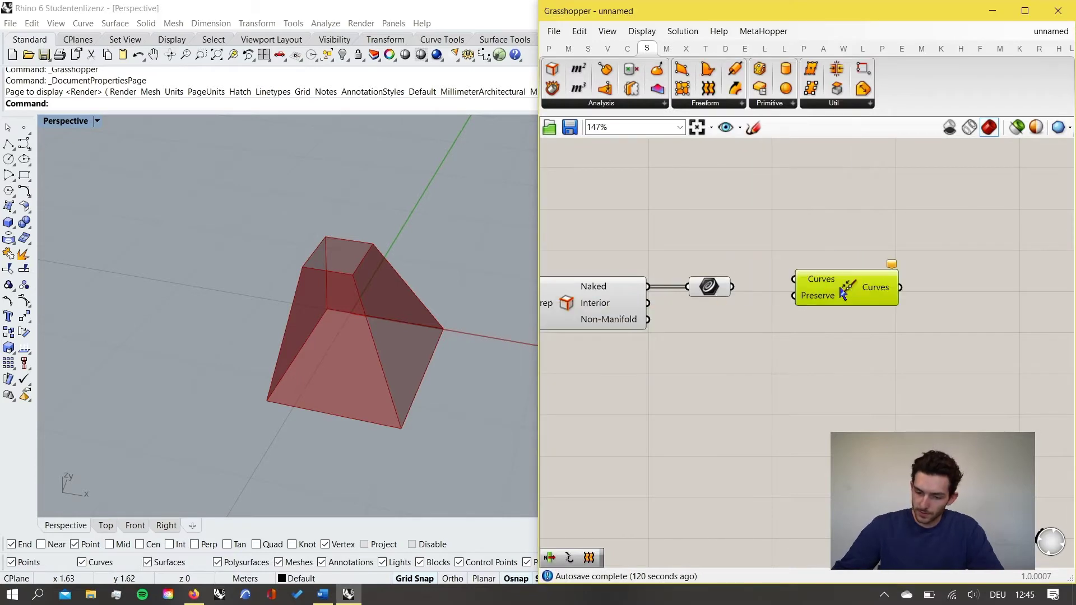
pyautogui.moveTo(732, 287); pyautogui.dragTo(802, 292)
pyautogui.moveTo(801, 293); pyautogui.dragTo(720, 280, button='right')
pyautogui.moveTo(763, 287)
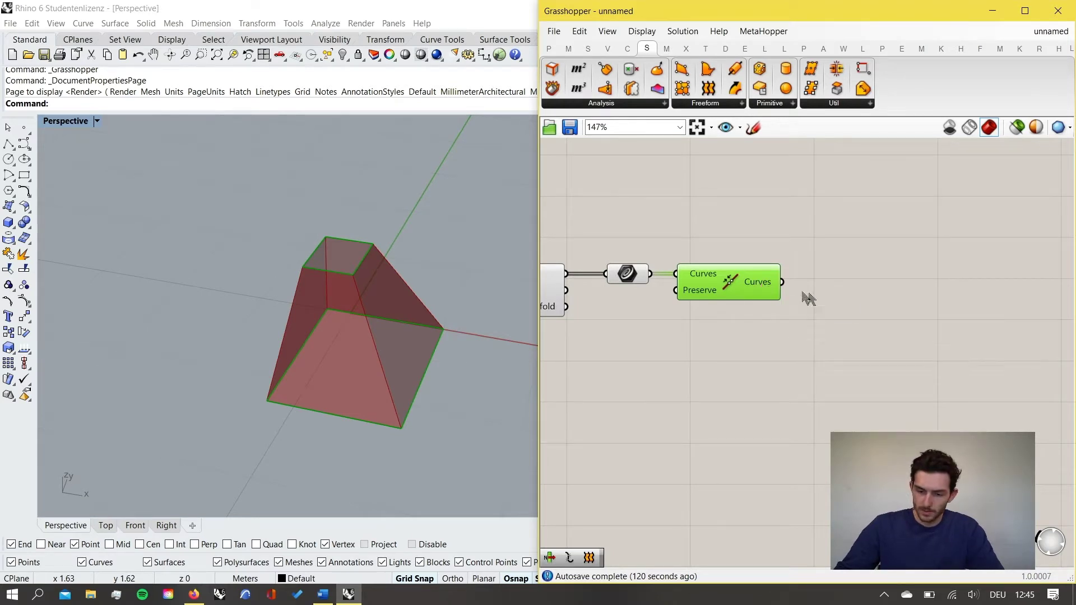
# Add an Offset Curve component and connect the joined curves to its Curve input.
pyautogui.scroll(-2, 849, 255)
pyautogui.moveTo(818, 320); pyautogui.dragTo(814, 298, button='right')
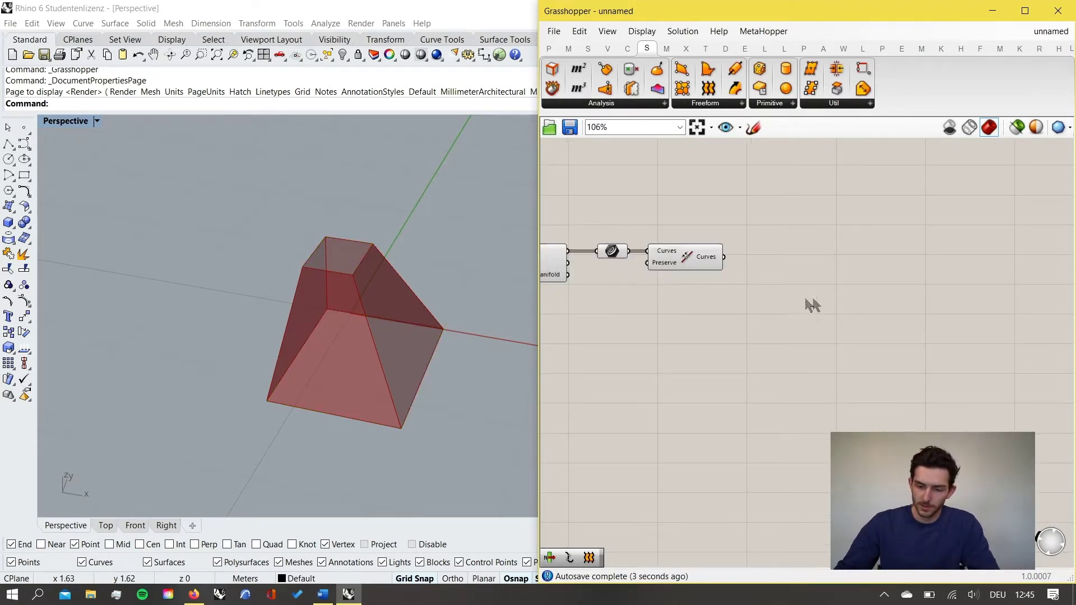
pyautogui.doubleClick(795, 298)
pyautogui.write('offset')
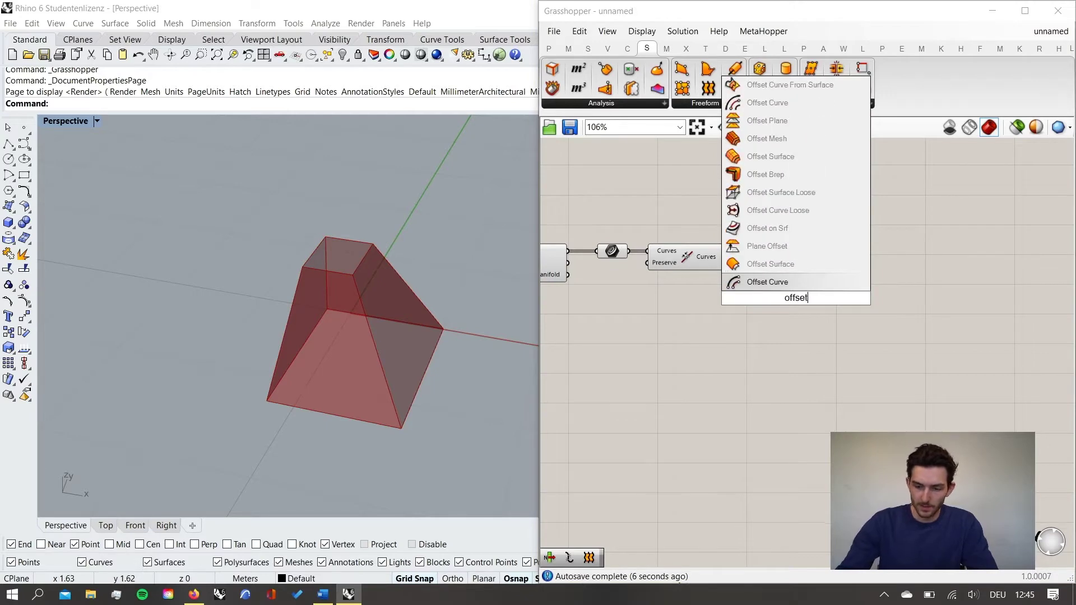
pyautogui.press('Return')
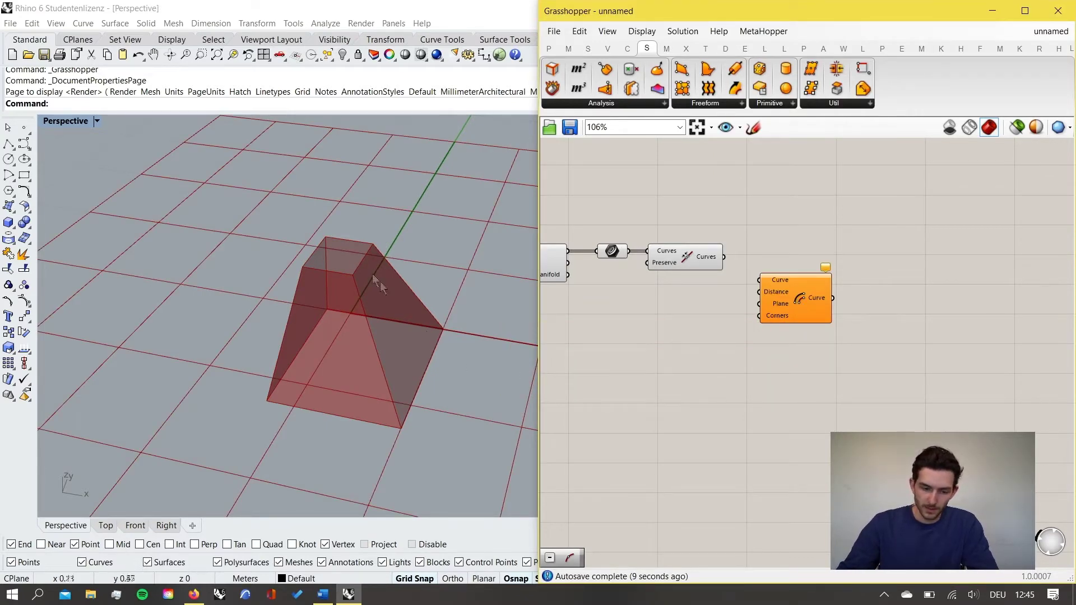
pyautogui.scroll(-5, 392, 348)
pyautogui.moveTo(394, 348)
pyautogui.mouseDown(button='right')
pyautogui.moveTo(421, 339)
pyautogui.moveTo(398, 329)
pyautogui.mouseUp(button='right')
pyautogui.scroll(2, 689, 320)
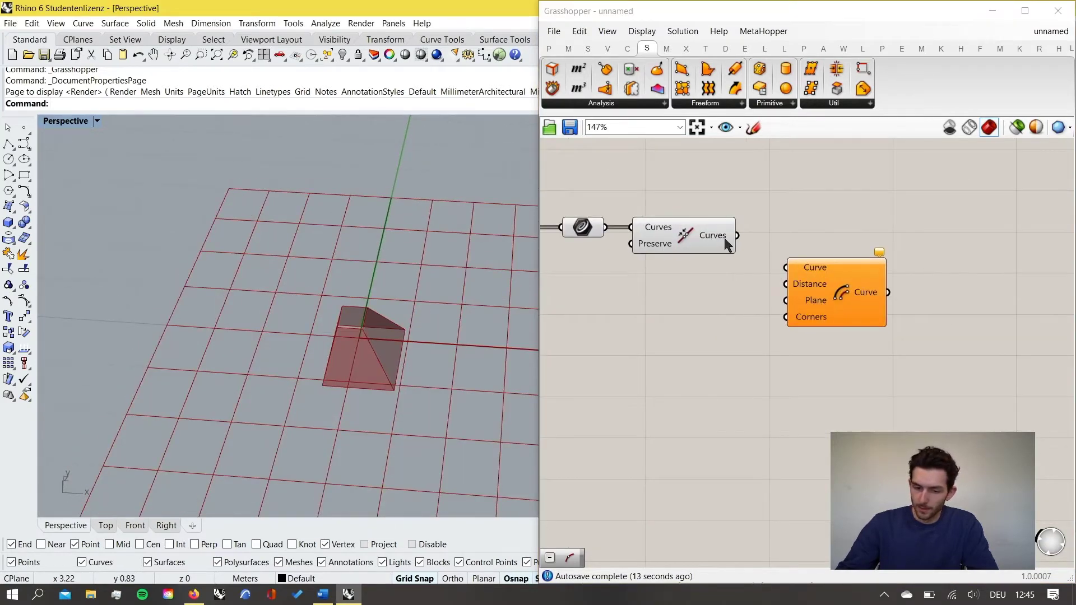
pyautogui.moveTo(738, 235); pyautogui.dragTo(806, 273)
pyautogui.moveTo(831, 284); pyautogui.dragTo(866, 298)
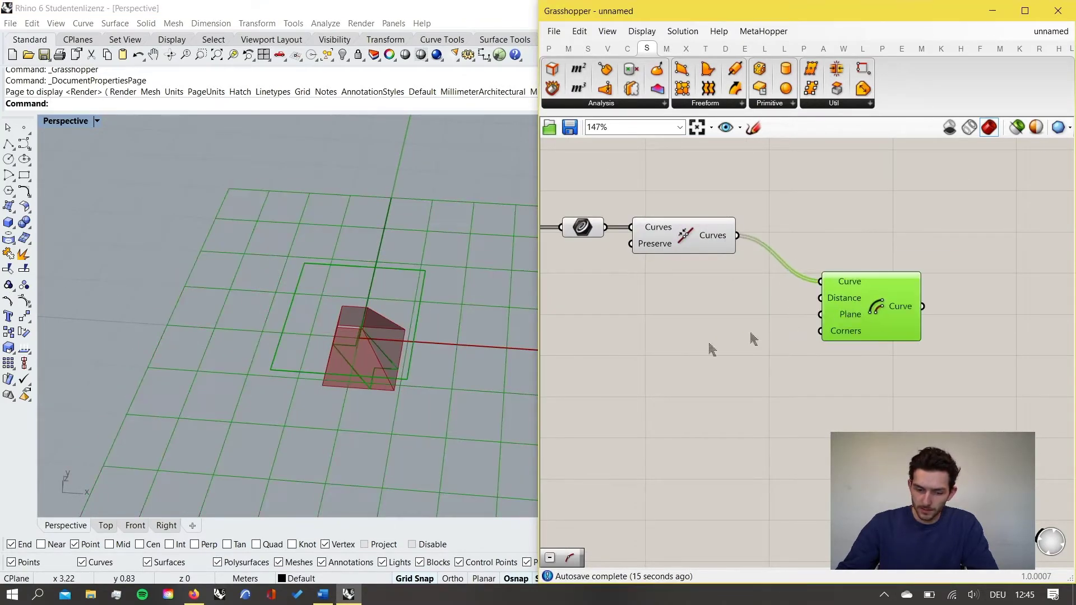
pyautogui.moveTo(411, 366); pyautogui.dragTo(424, 362, button='right')
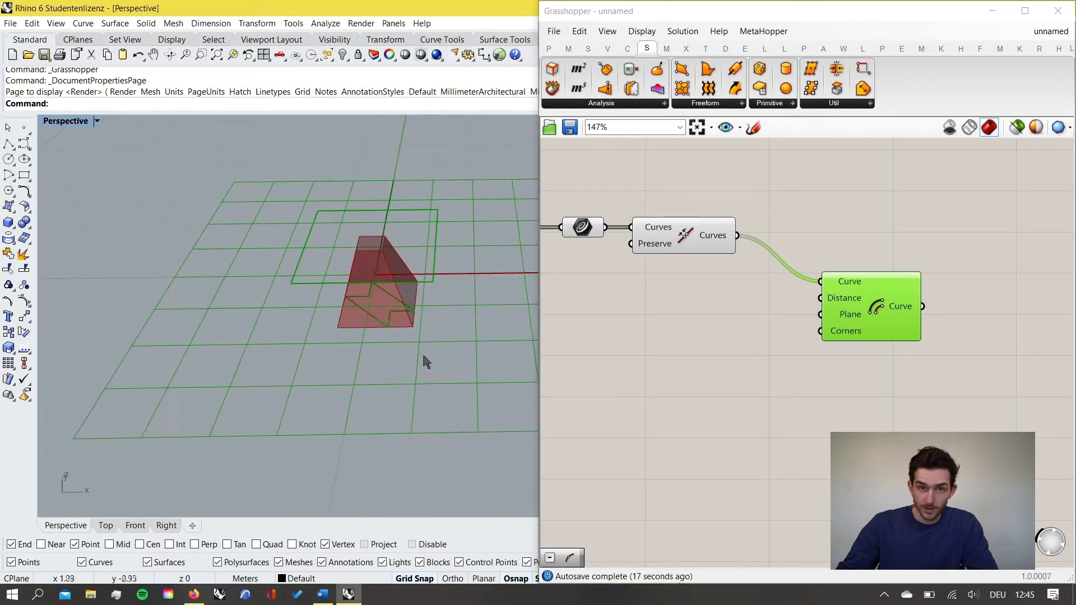
# Add an XY Plane component and connect it to the Plane input of Offset Curve.
pyautogui.doubleClick(704, 346)
pyautogui.write('xy')
pyautogui.press('Return')
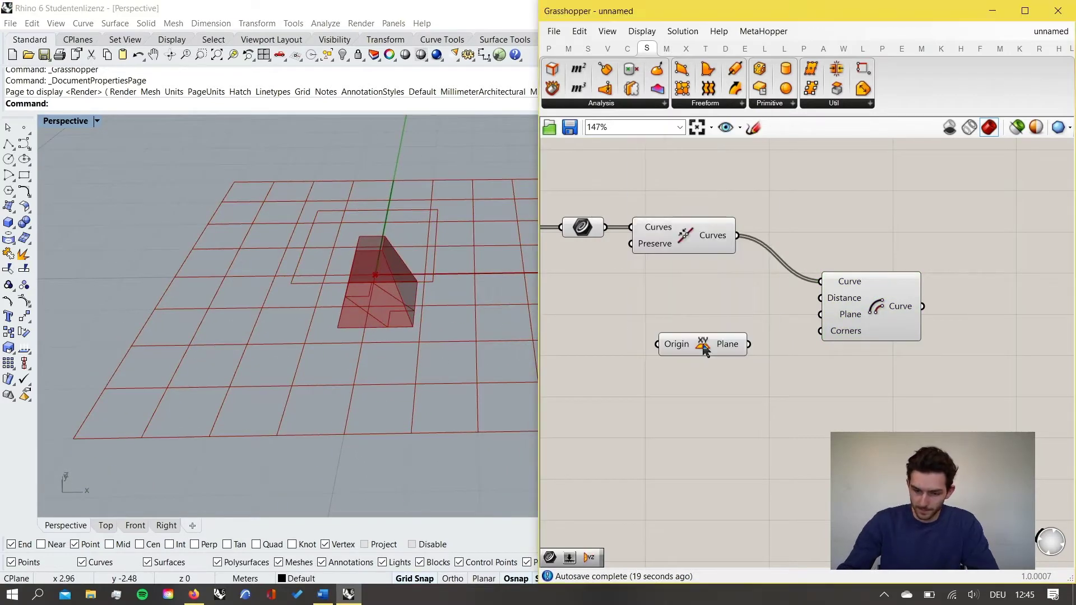
pyautogui.moveTo(705, 351); pyautogui.dragTo(821, 314)
pyautogui.moveTo(739, 340); pyautogui.dragTo(757, 325)
pyautogui.click(852, 312)
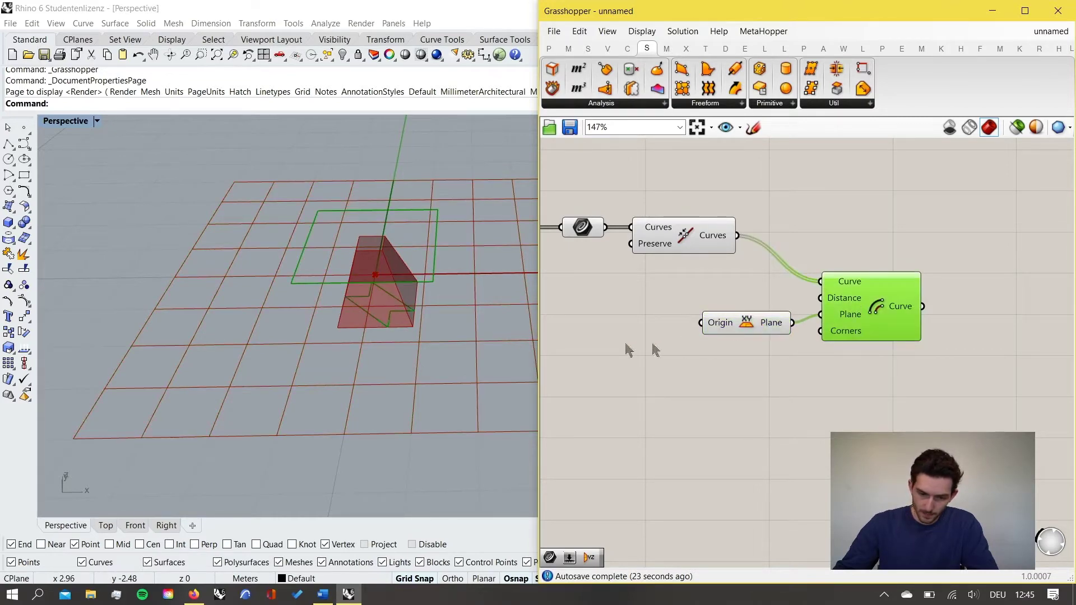
pyautogui.moveTo(505, 298); pyautogui.dragTo(457, 317, button='right')
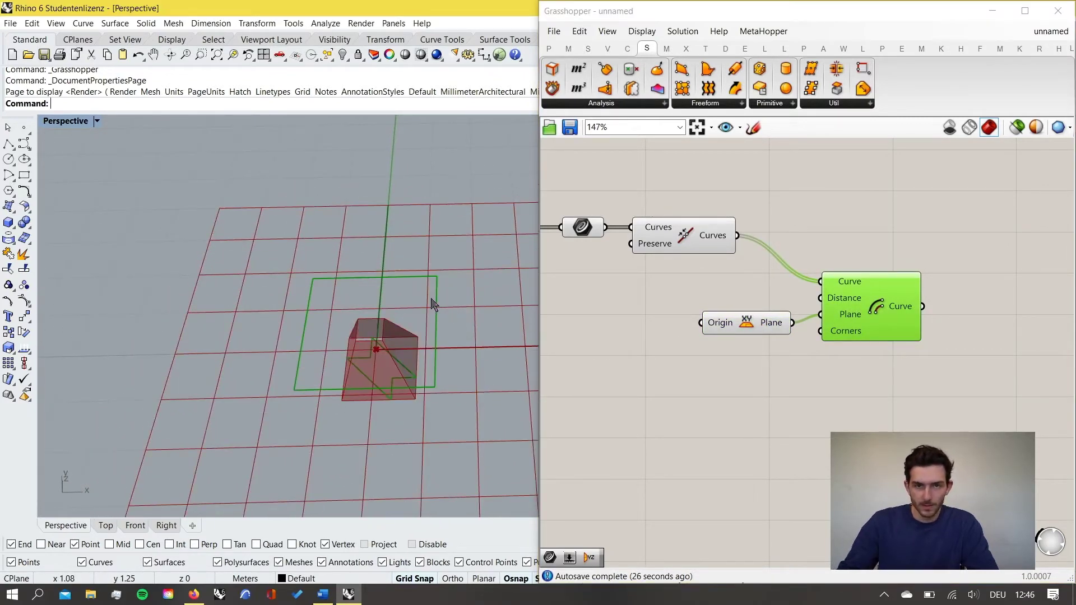
# Make room before the XY Plane and Offset Curve components and feed a 0.10 number slider into the offset Distance.
pyautogui.moveTo(854, 298)
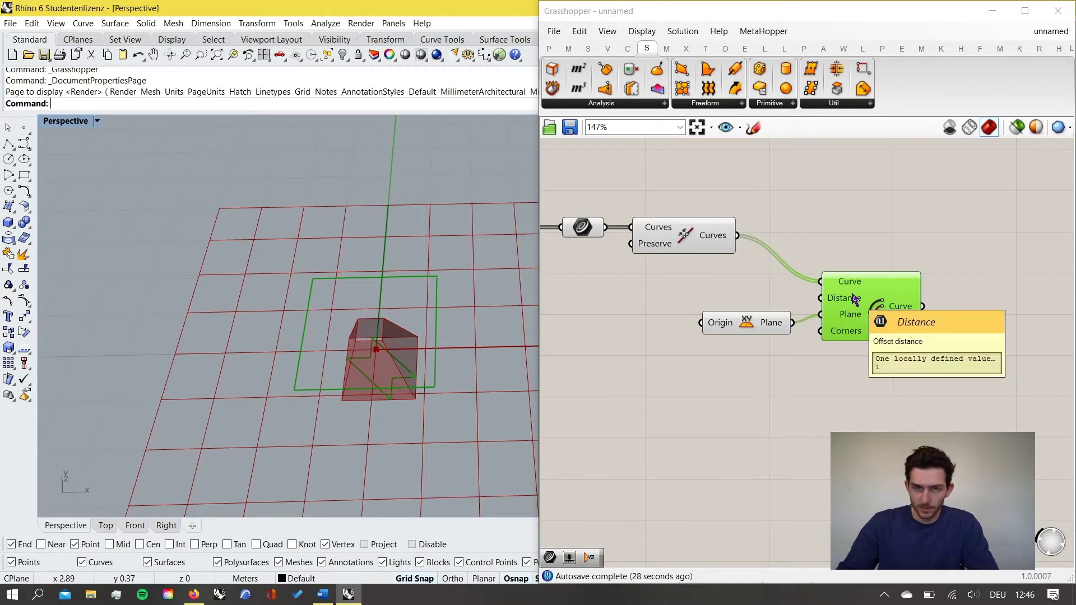
pyautogui.moveTo(855, 371); pyautogui.dragTo(768, 321)
pyautogui.moveTo(858, 321); pyautogui.dragTo(936, 316)
pyautogui.click(699, 372)
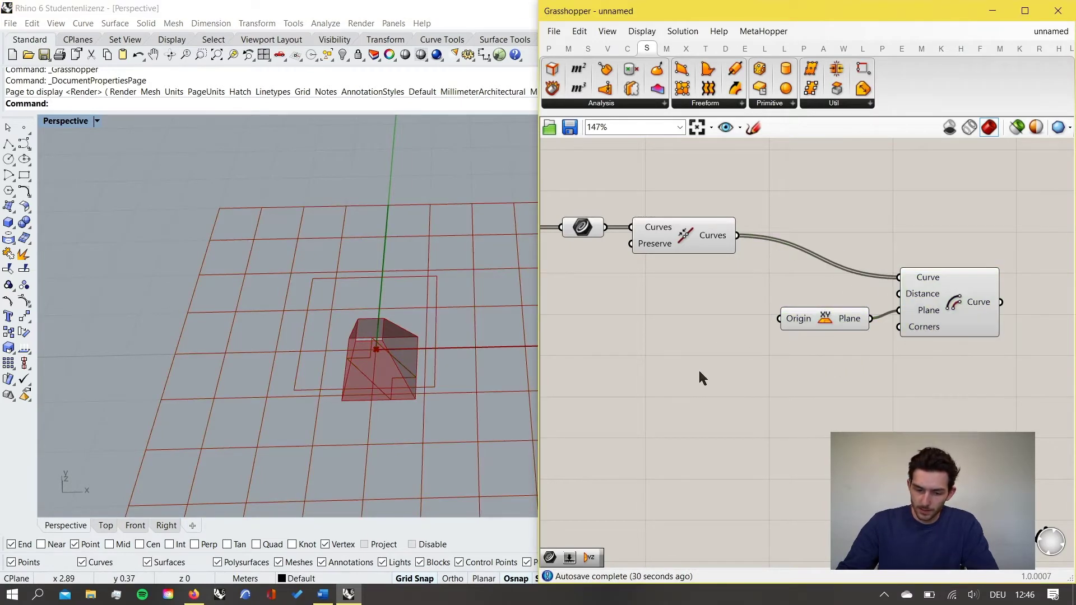
pyautogui.doubleClick(700, 373)
pyautogui.write('0.')
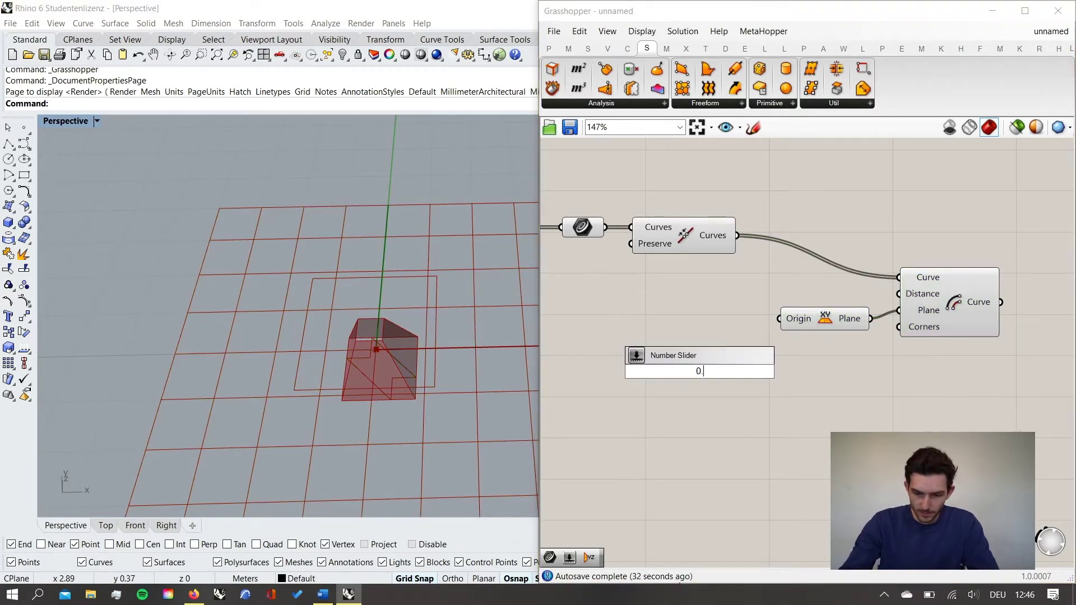
pyautogui.write('10')
pyautogui.press('Return')
pyautogui.moveTo(696, 352); pyautogui.dragTo(915, 290)
# Examine the offset outlines against the Brep's naked edges and align the 0.10 slider with the Distance input.
pyautogui.scroll(1, 671, 325)
pyautogui.scroll(6, 428, 355)
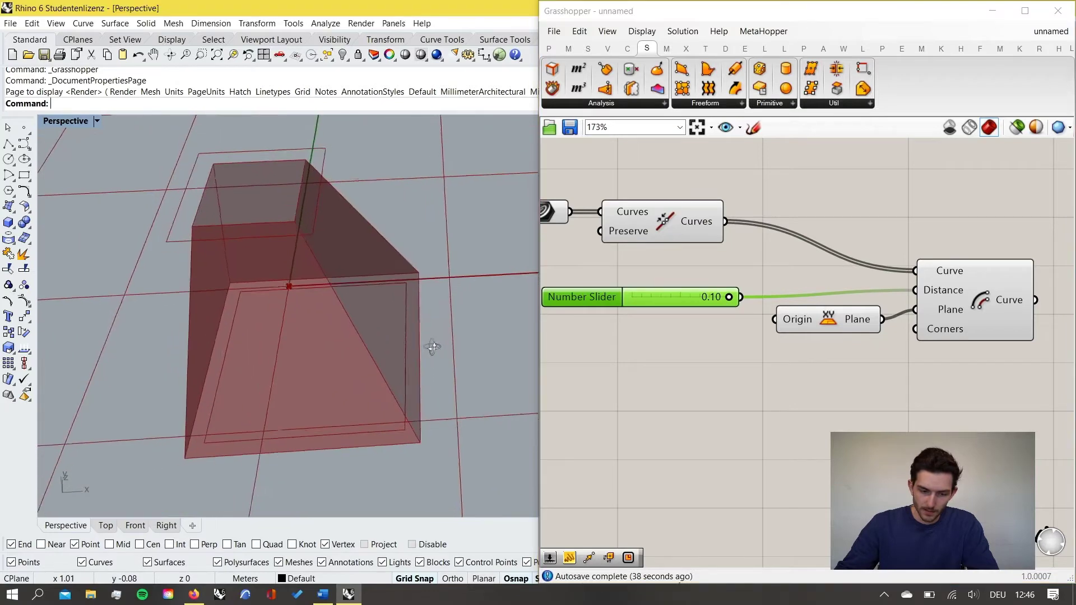
pyautogui.moveTo(442, 347)
pyautogui.mouseDown(button='right')
pyautogui.moveTo(454, 343)
pyautogui.moveTo(426, 337)
pyautogui.mouseUp(button='right')
pyautogui.scroll(-4, 416, 331)
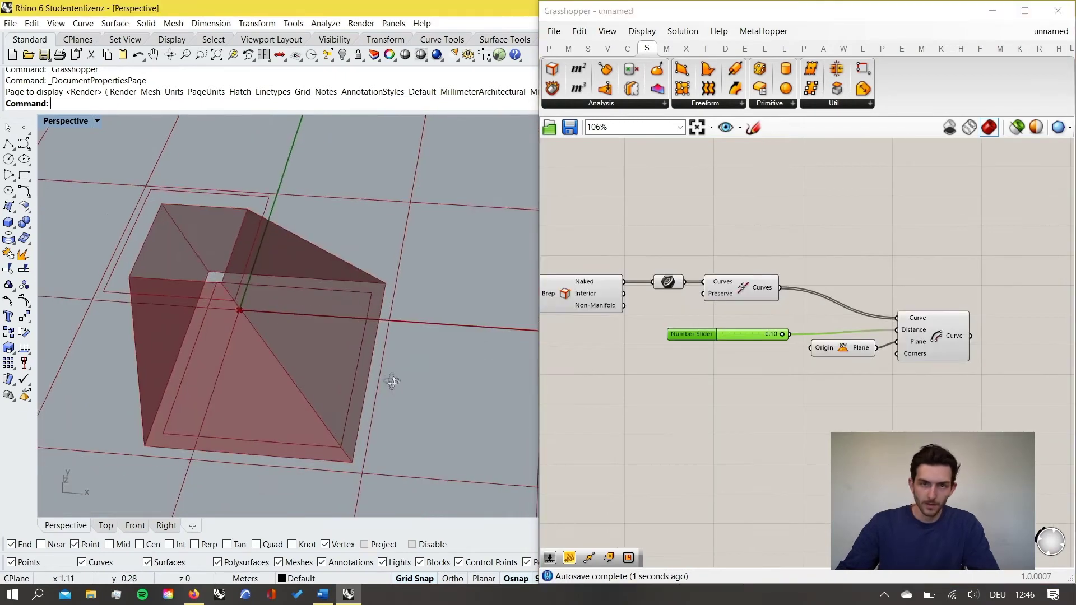
pyautogui.moveTo(358, 354); pyautogui.dragTo(406, 353, button='right')
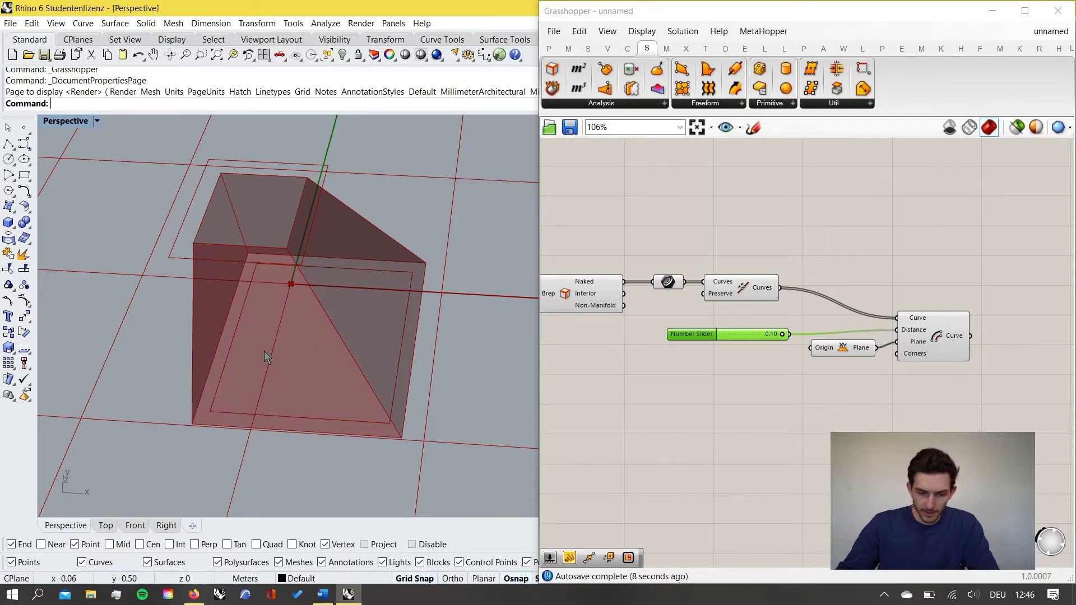
pyautogui.scroll(3, 897, 330)
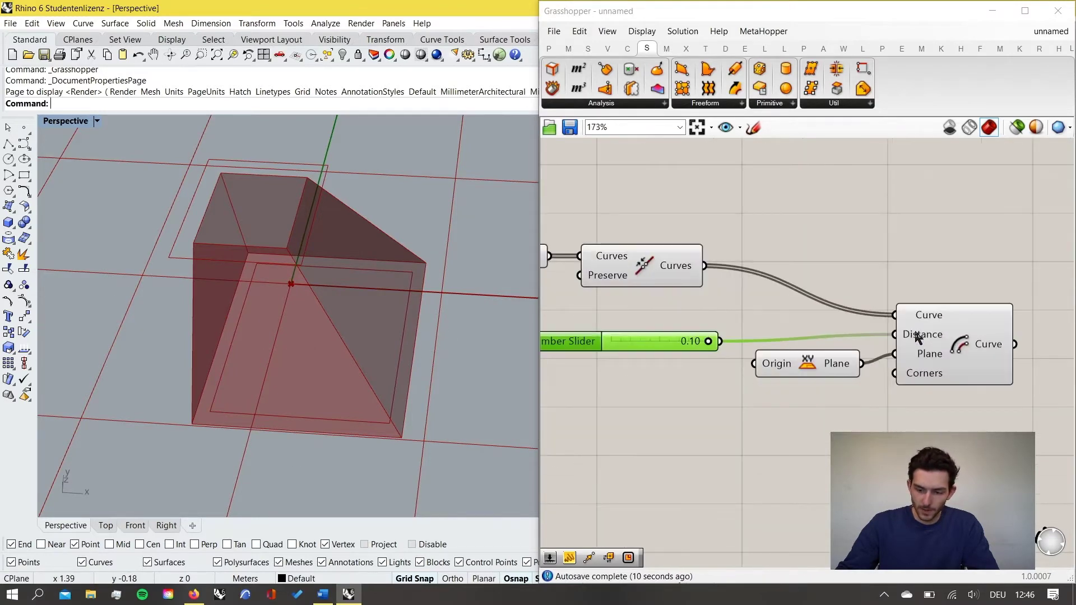
pyautogui.moveTo(687, 348); pyautogui.dragTo(714, 342)
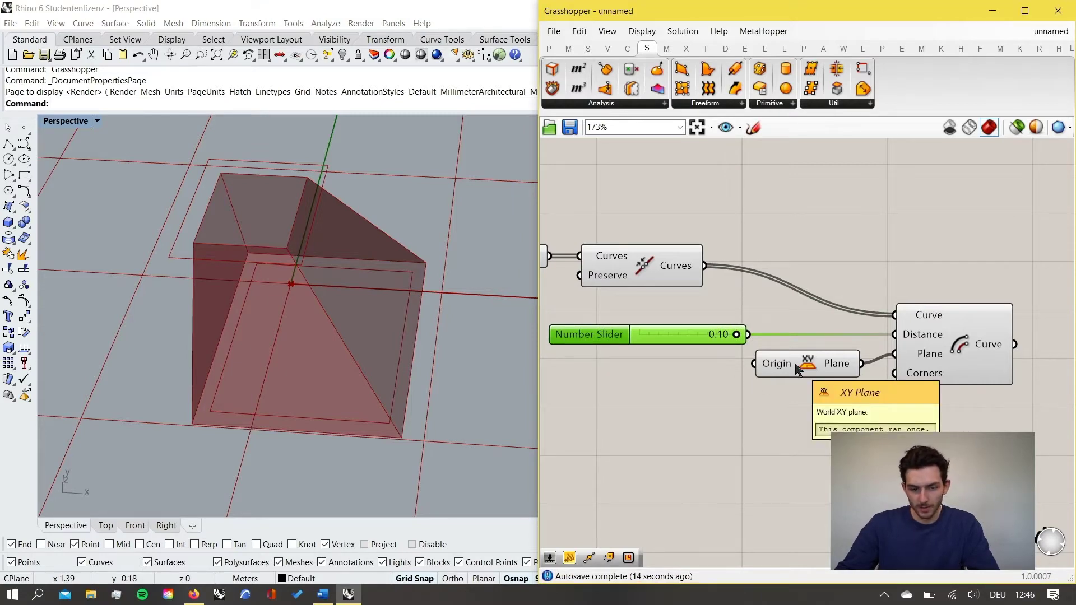
# Add a Flip Curve component and place it above the Offset Curve component.
pyautogui.scroll(-2, 704, 376)
pyautogui.moveTo(821, 383); pyautogui.dragTo(763, 367, button='right')
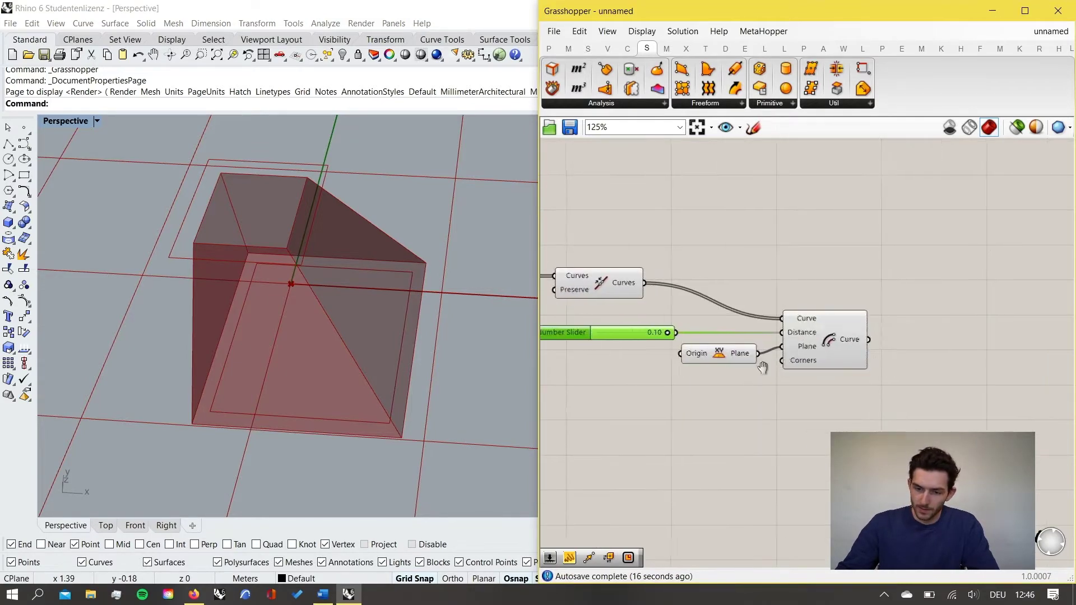
pyautogui.moveTo(851, 342); pyautogui.dragTo(767, 351, button='right')
pyautogui.doubleClick(765, 257)
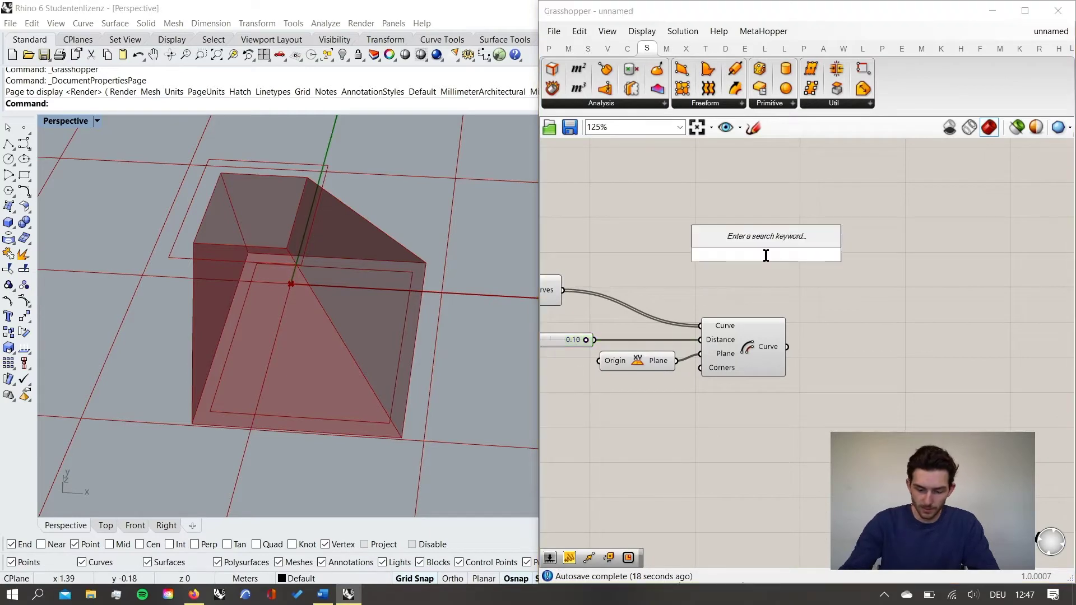
pyautogui.write('flip cu')
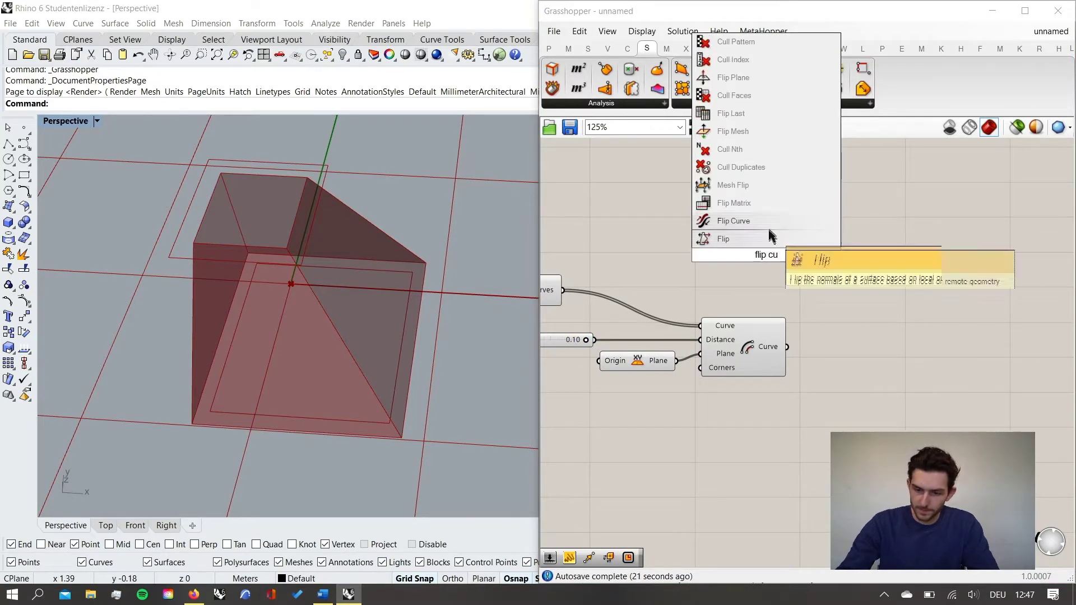
pyautogui.click(767, 224)
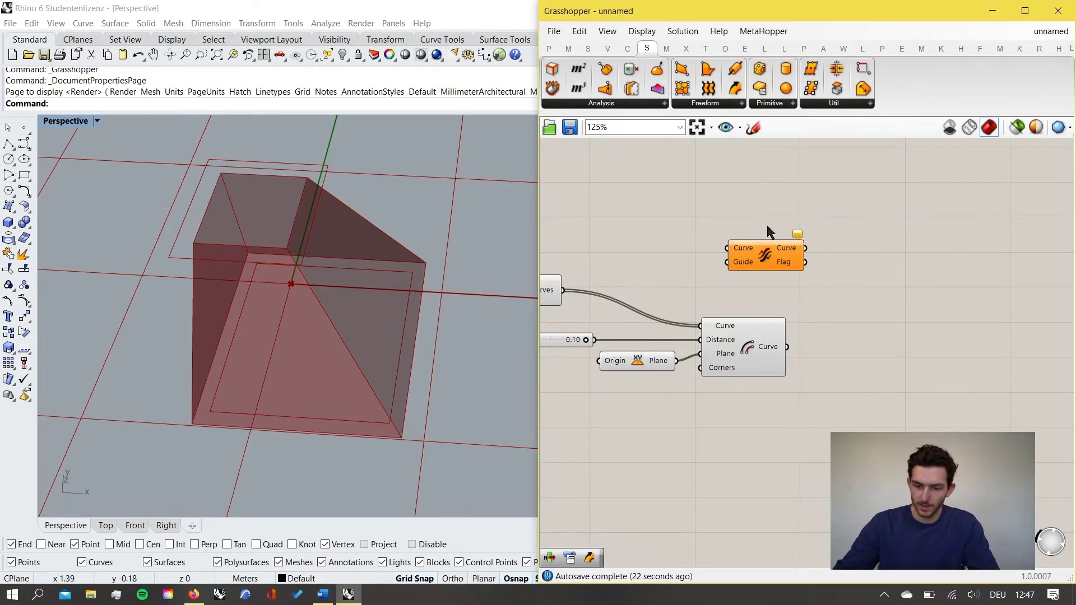
pyautogui.moveTo(766, 255); pyautogui.dragTo(724, 249)
pyautogui.scroll(-2, 863, 304)
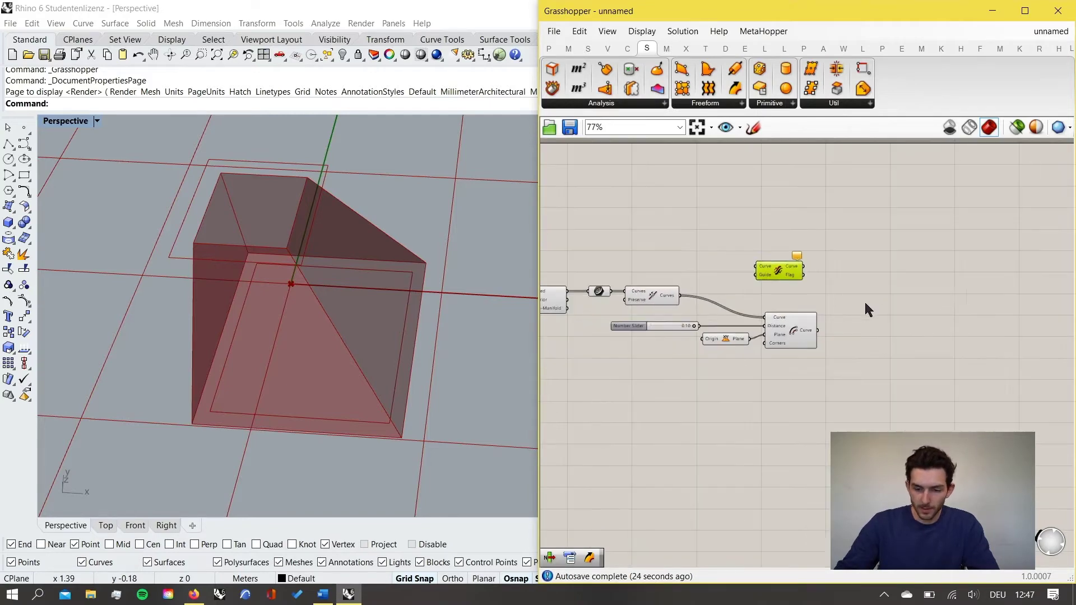
pyautogui.scroll(2, 722, 293)
pyautogui.moveTo(746, 284); pyautogui.dragTo(786, 297, button='right')
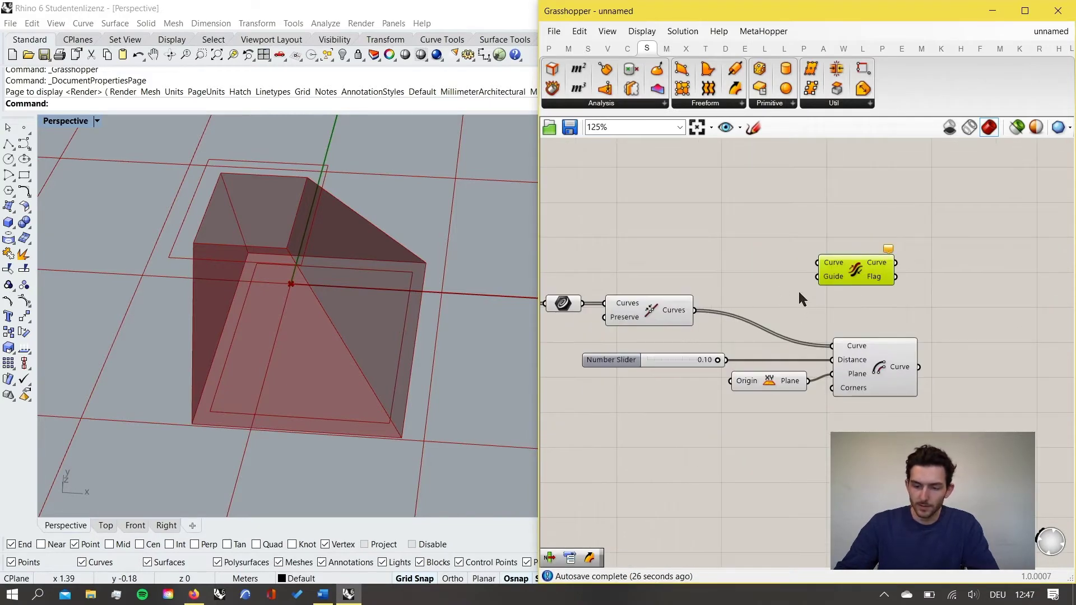
pyautogui.moveTo(847, 269); pyautogui.dragTo(878, 281)
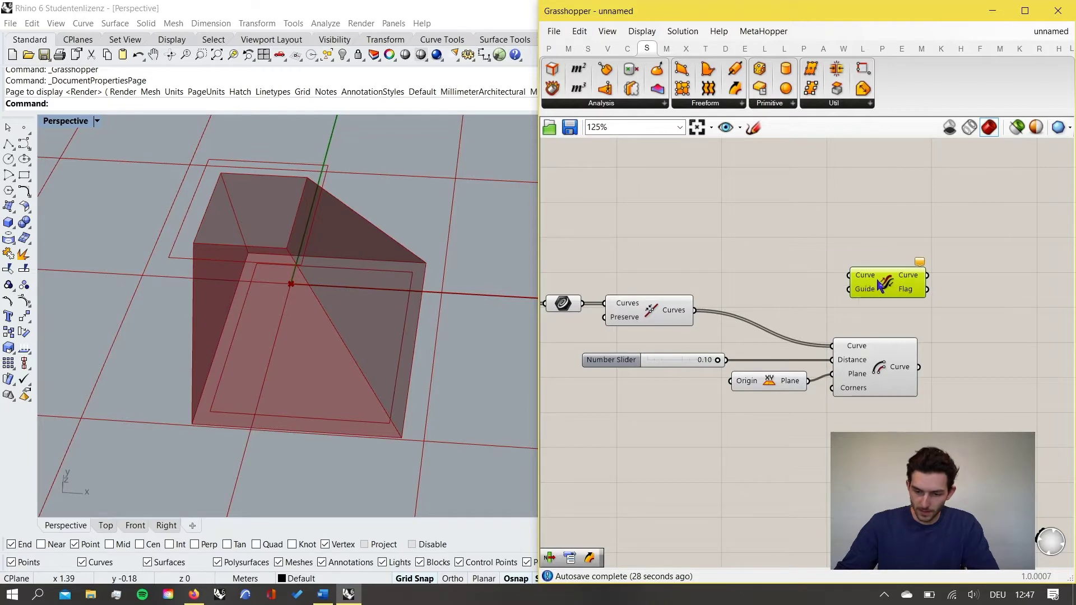
# Add a List Item component between the Join Curves and Flip Curve components.
pyautogui.click(774, 270)
pyautogui.scroll(3, 758, 302)
pyautogui.scroll(-3, 791, 296)
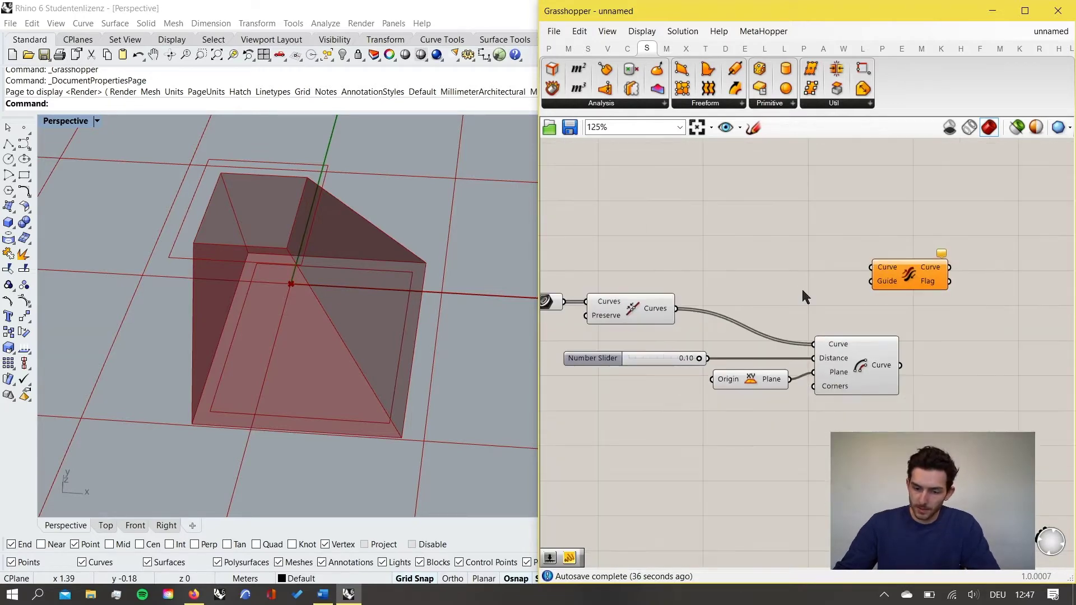
pyautogui.moveTo(747, 285); pyautogui.dragTo(769, 269, button='right')
pyautogui.scroll(2, 734, 286)
pyautogui.moveTo(661, 291)
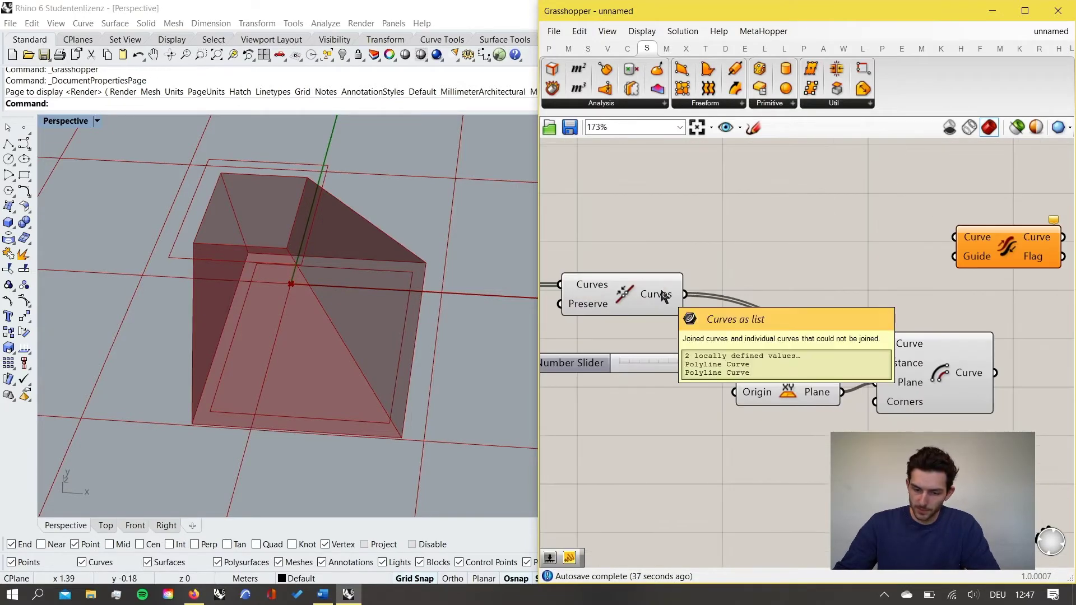
pyautogui.doubleClick(806, 260)
pyautogui.write('listitem')
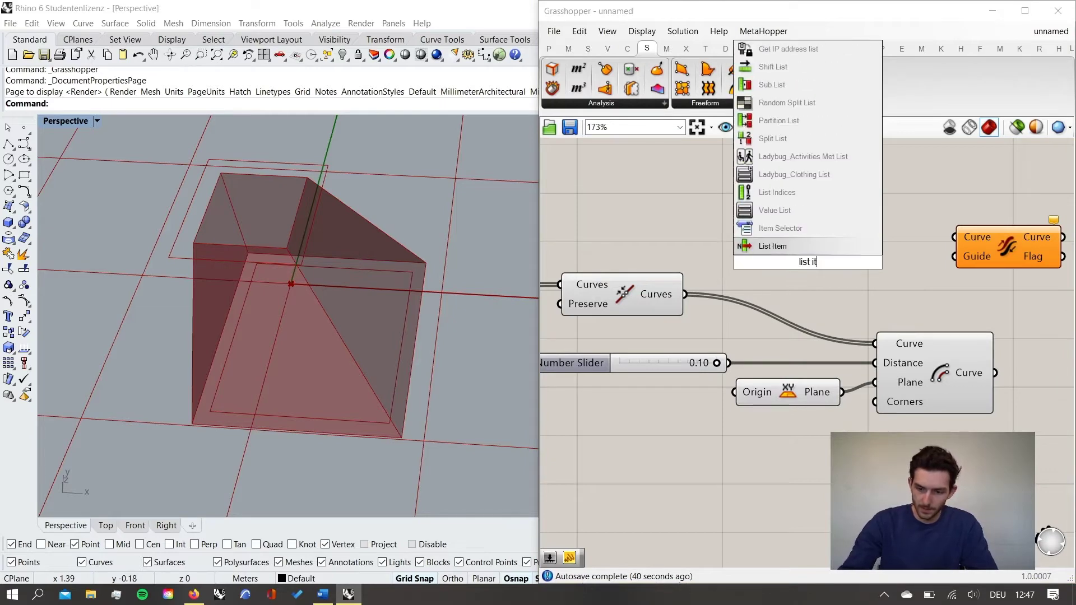
pyautogui.press('Return')
pyautogui.scroll(2, 858, 275)
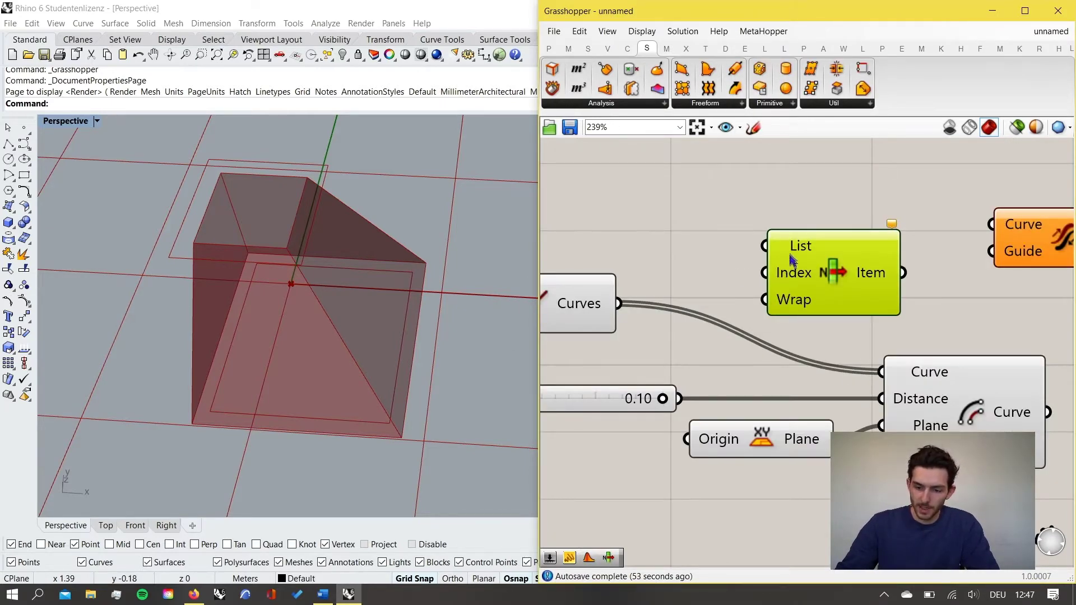
# Connect the joined curves to the List input of List Item and its Item output to Flip Curve's Curve input.
pyautogui.moveTo(791, 248); pyautogui.dragTo(800, 264)
pyautogui.moveTo(619, 305); pyautogui.dragTo(774, 262)
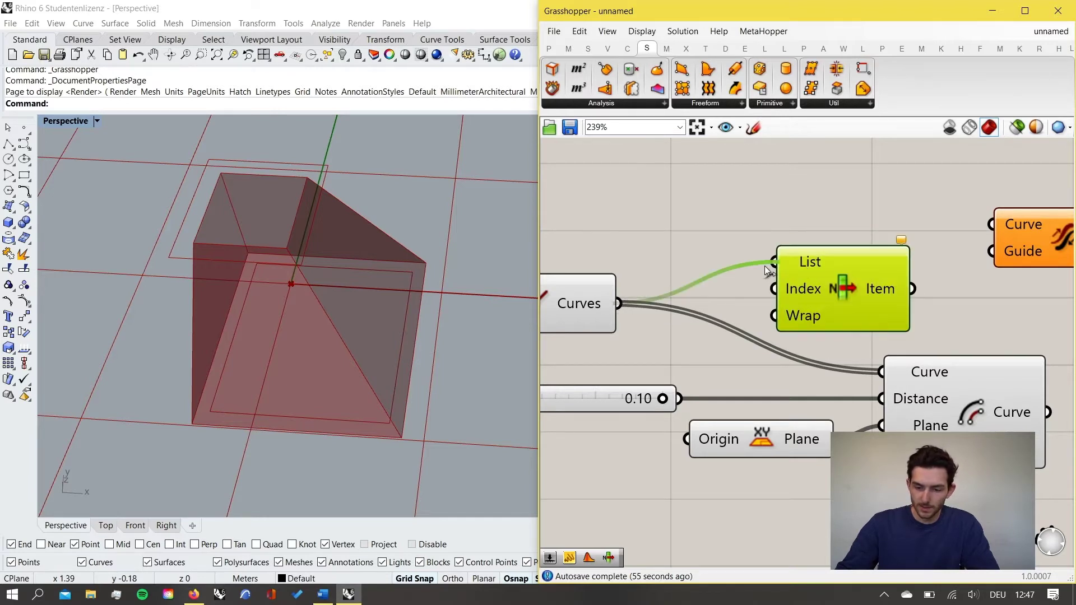
pyautogui.moveTo(807, 296); pyautogui.dragTo(818, 258)
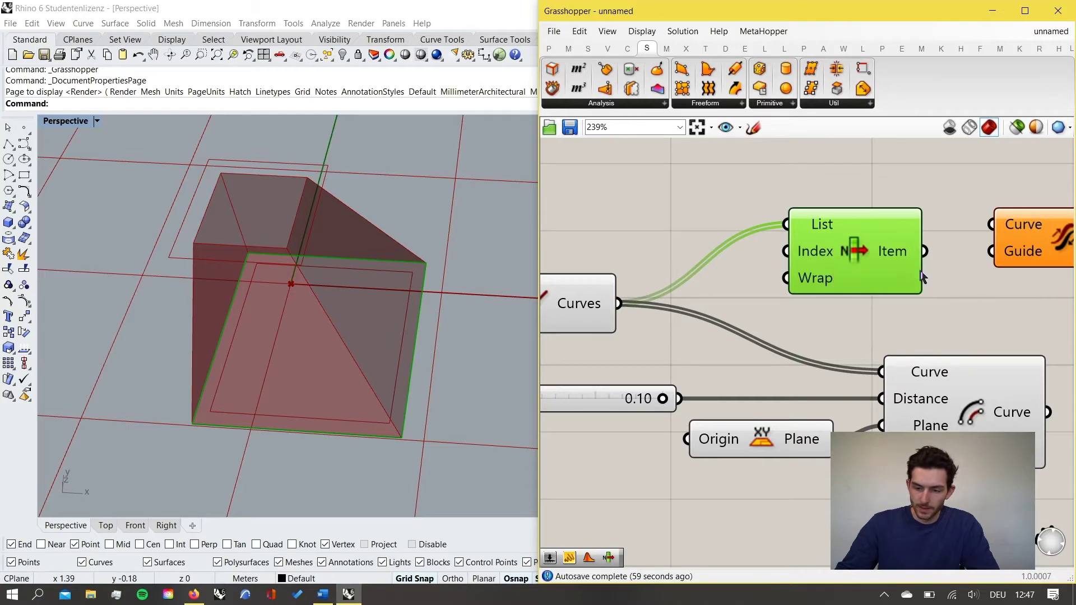
pyautogui.moveTo(924, 278); pyautogui.dragTo(843, 296, button='right')
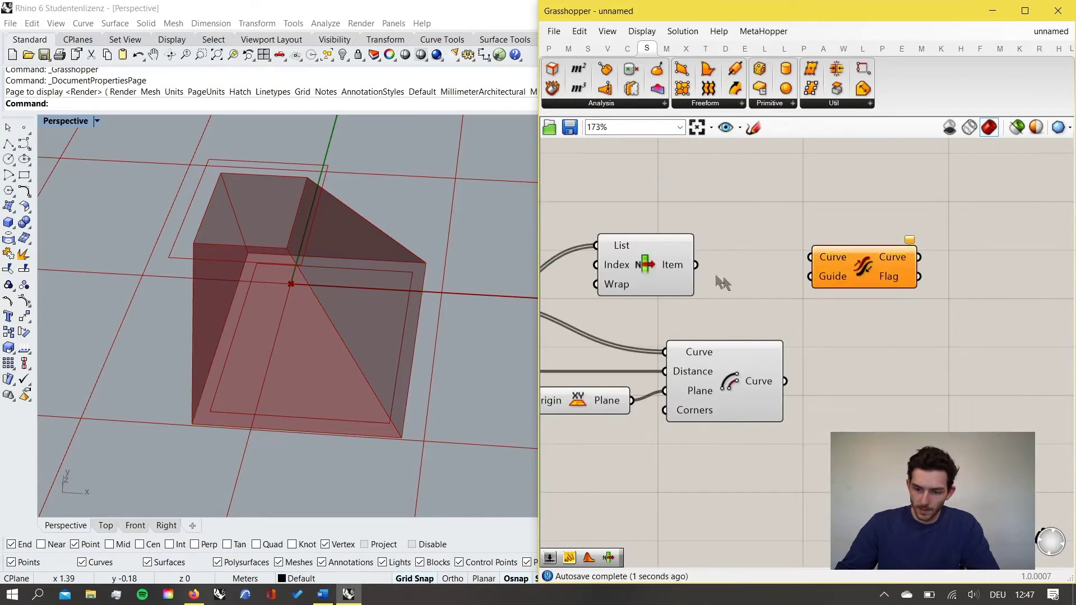
pyautogui.moveTo(662, 266); pyautogui.dragTo(834, 258)
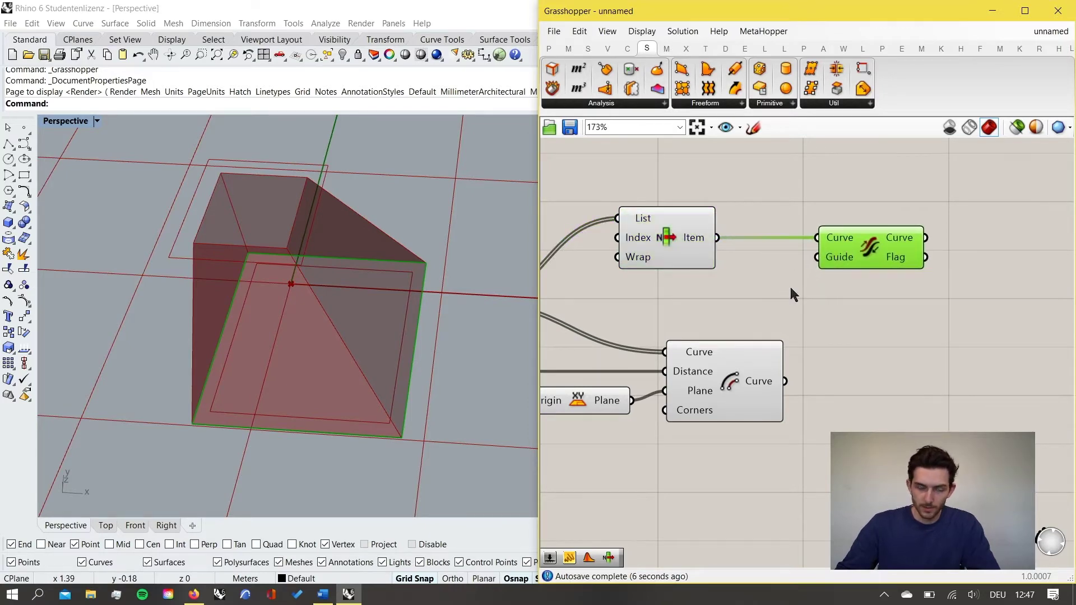
# Add a second output, +1, to the List Item component and inspect the curves it returns.
pyautogui.scroll(-3, 884, 297)
pyautogui.scroll(3, 796, 283)
pyautogui.scroll(3, 829, 280)
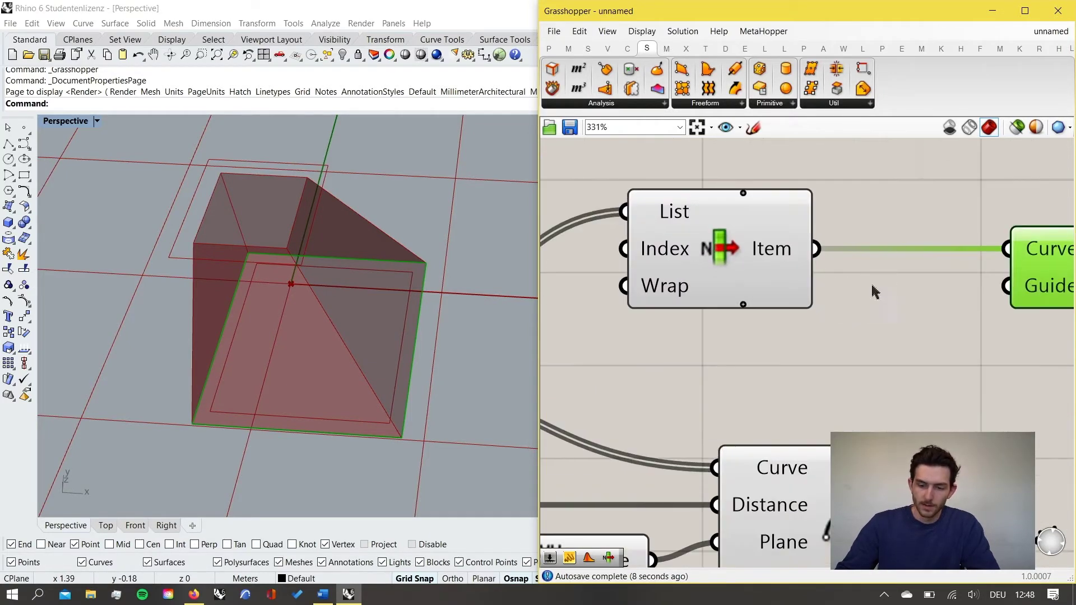
pyautogui.scroll(2, 762, 230)
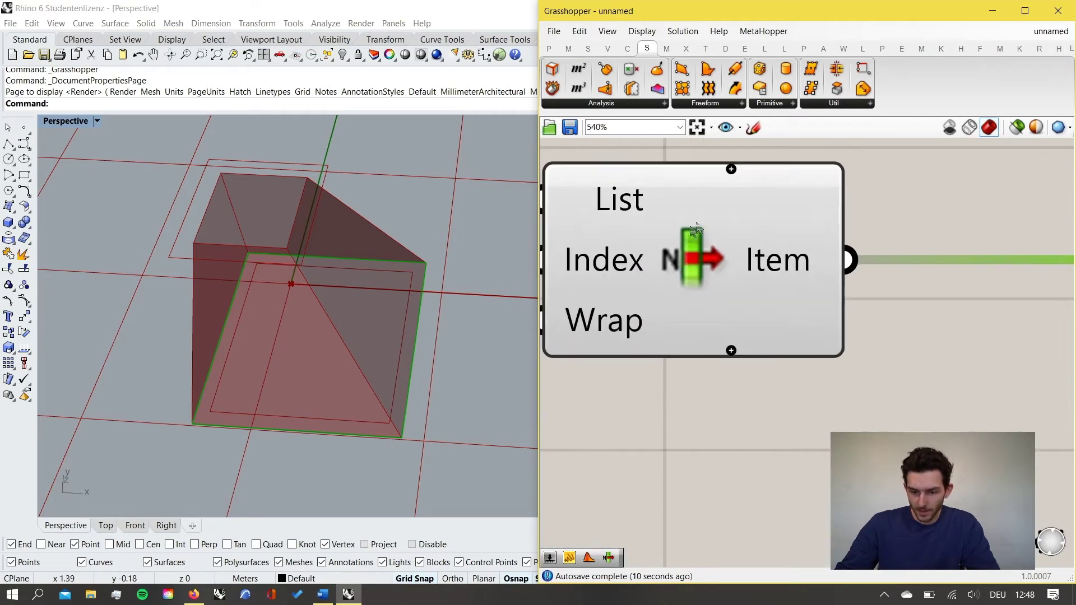
pyautogui.moveTo(772, 287); pyautogui.dragTo(796, 307, button='right')
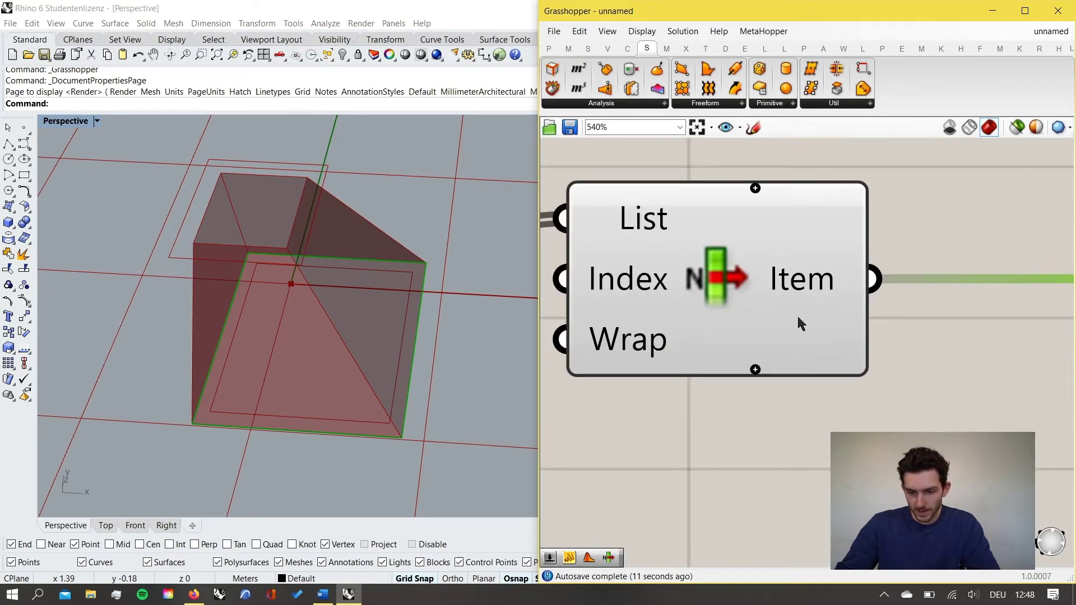
pyautogui.click(755, 370)
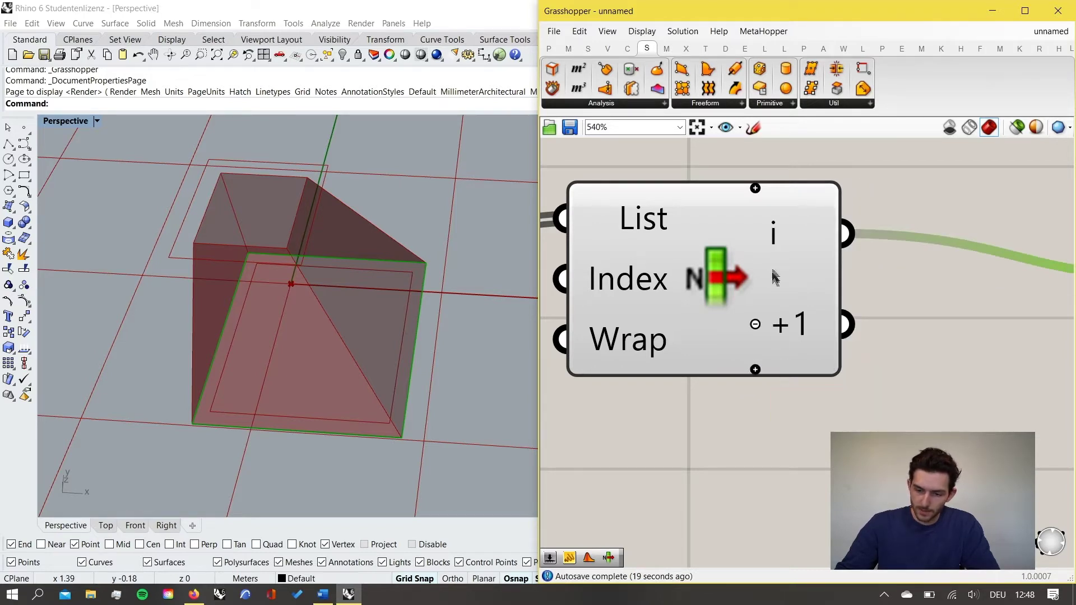
pyautogui.click(800, 323)
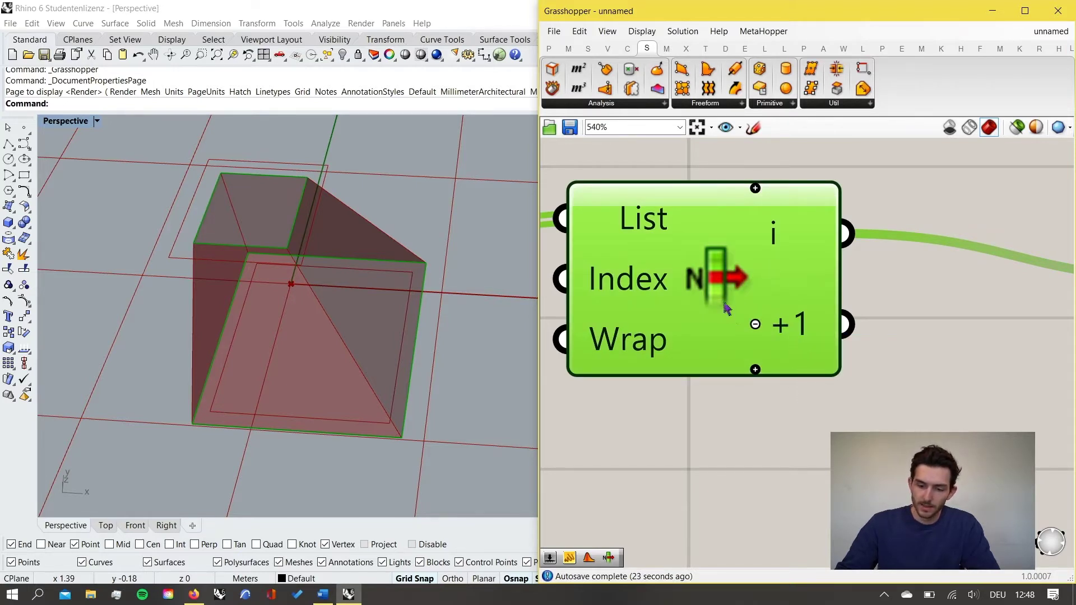
pyautogui.moveTo(650, 289)
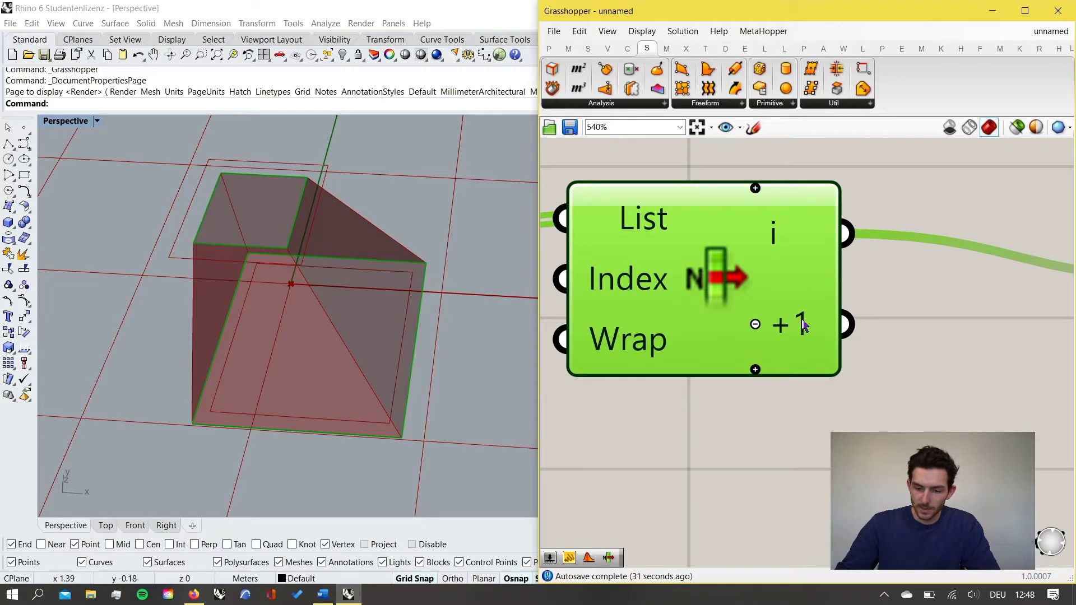
# Connect List Item's +1 output to the Guide input of Flip Curve and align Flip Curve beside List Item.
pyautogui.scroll(-5, 908, 287)
pyautogui.moveTo(925, 288); pyautogui.dragTo(803, 297, button='right')
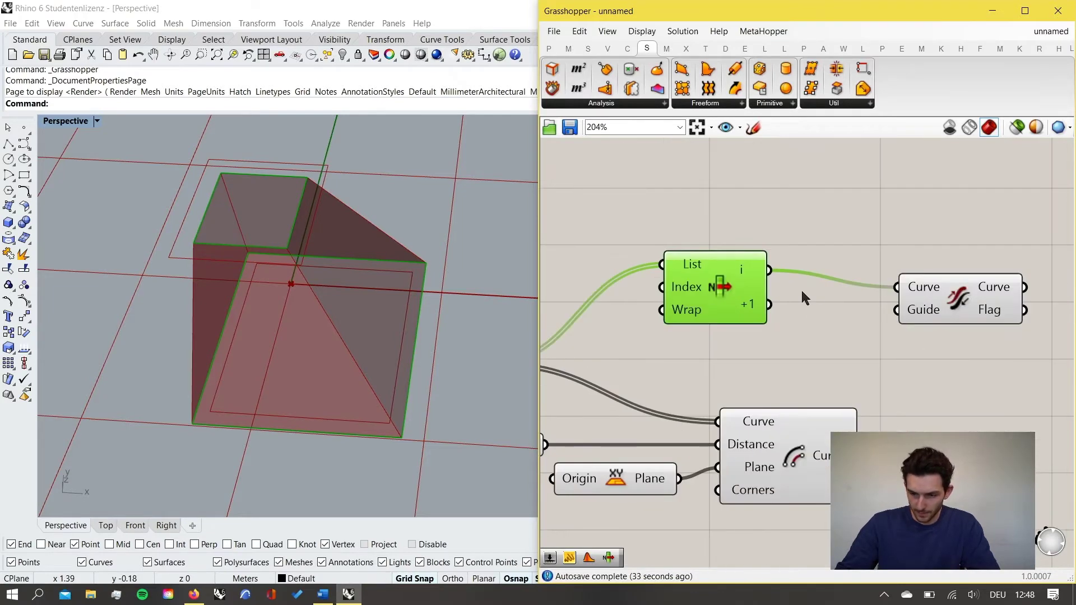
pyautogui.scroll(2, 808, 314)
pyautogui.moveTo(759, 302); pyautogui.dragTo(954, 309)
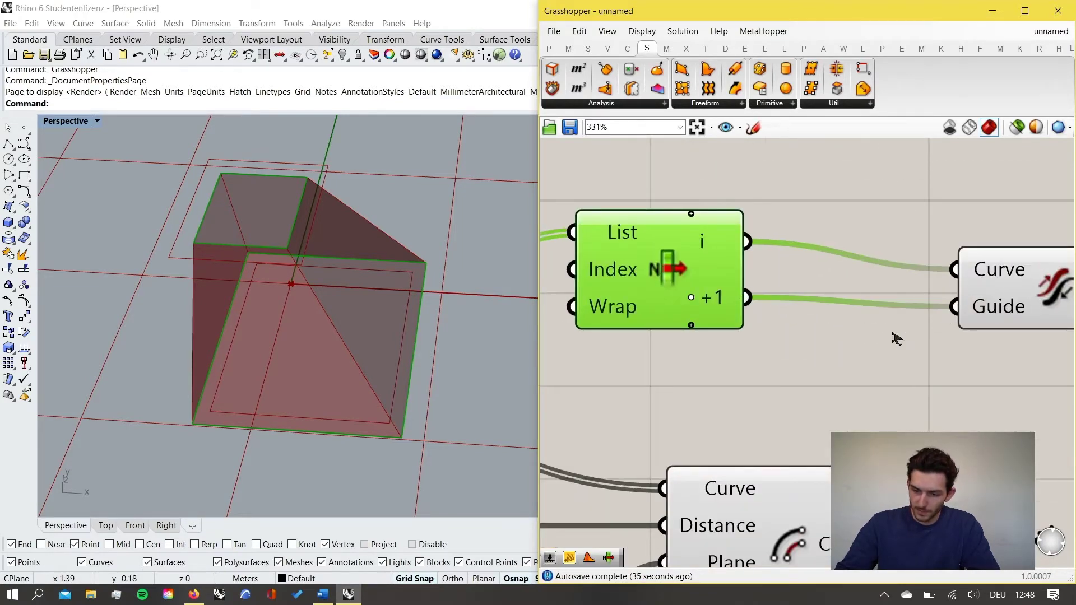
pyautogui.scroll(-3, 958, 357)
pyautogui.moveTo(959, 358); pyautogui.dragTo(845, 326, button='right')
pyautogui.click(903, 271)
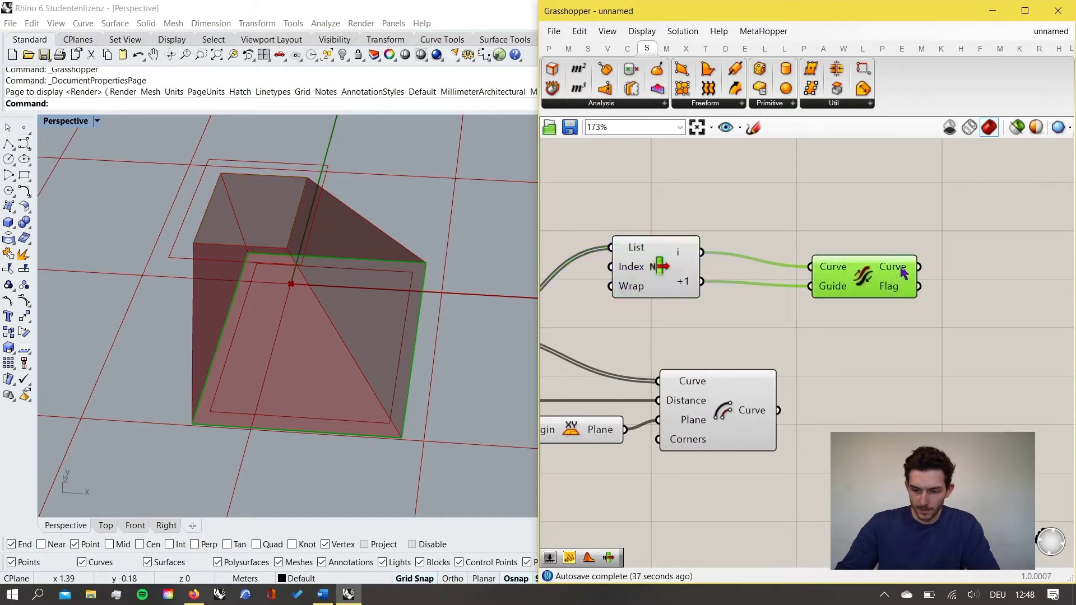
pyautogui.moveTo(879, 274); pyautogui.dragTo(866, 261)
pyautogui.click(855, 322)
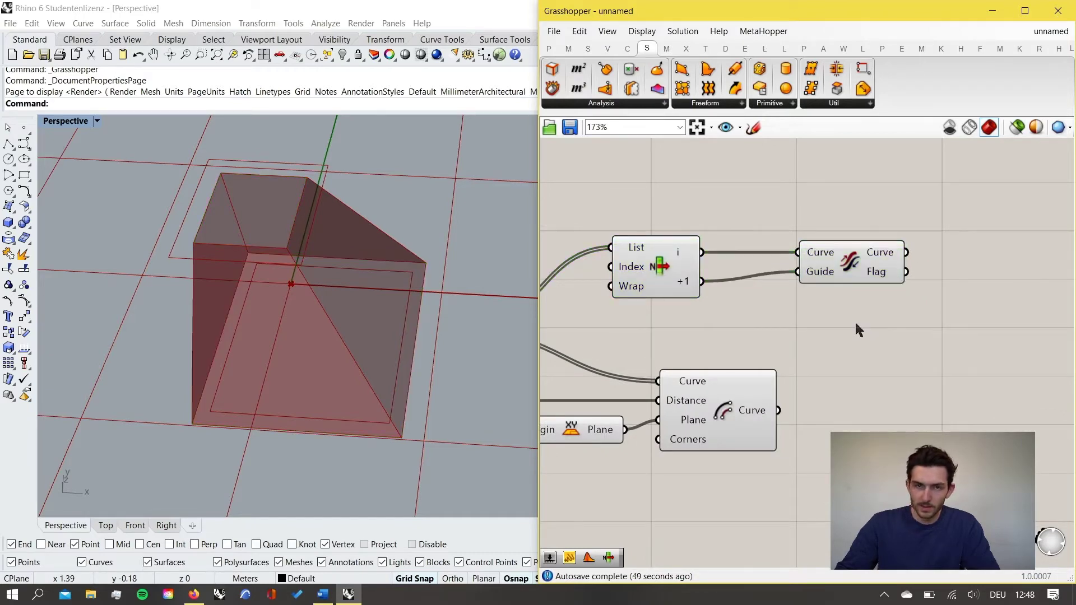
# Move the 0.10 slider, XY Plane and Offset Curve together farther from the curve components to make room.
pyautogui.scroll(-3, 852, 321)
pyautogui.moveTo(806, 419); pyautogui.dragTo(628, 361)
pyautogui.scroll(-3, 759, 375)
pyautogui.moveTo(759, 375); pyautogui.dragTo(896, 370)
pyautogui.scroll(6, 922, 373)
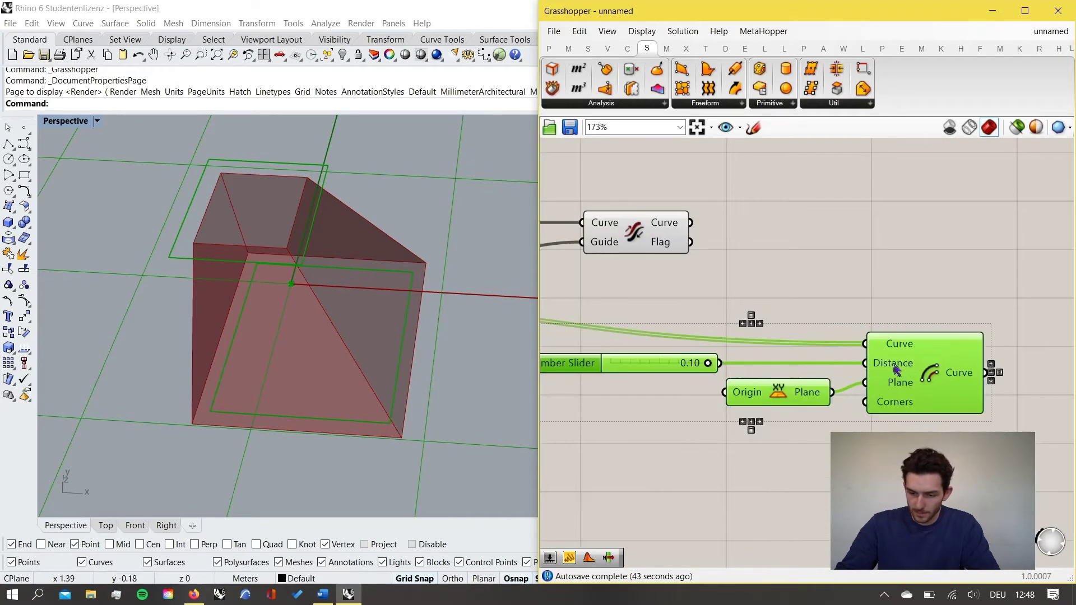
# Add a Merge component and place it above the Offset Curve component.
pyautogui.click(869, 279)
pyautogui.scroll(-2, 869, 278)
pyautogui.doubleClick(850, 267)
pyautogui.write('megr')
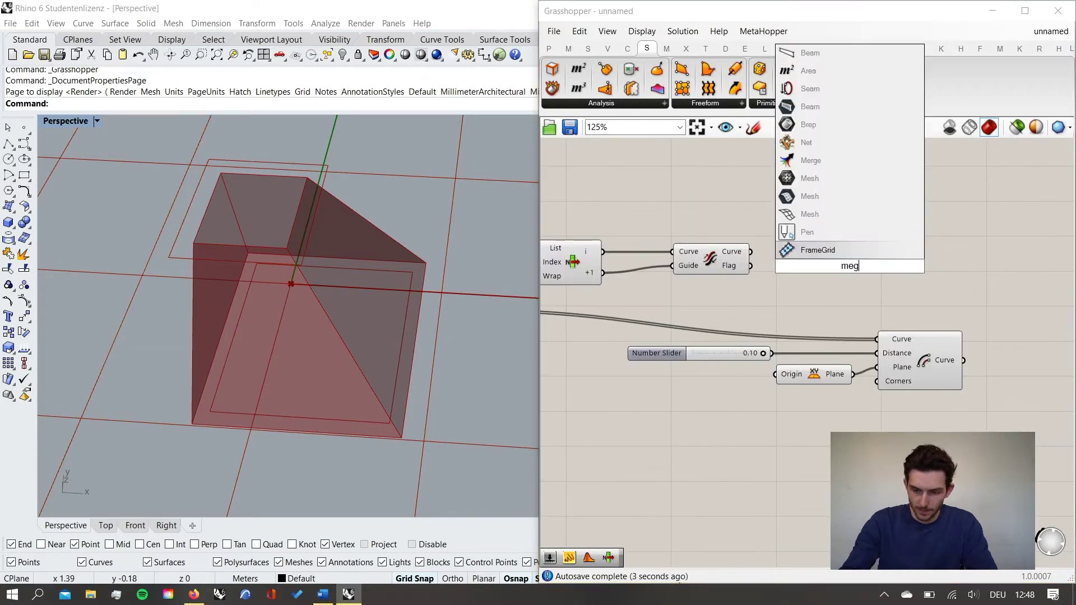
pyautogui.press('BackSpace')
pyautogui.press('BackSpace')
pyautogui.write('rge')
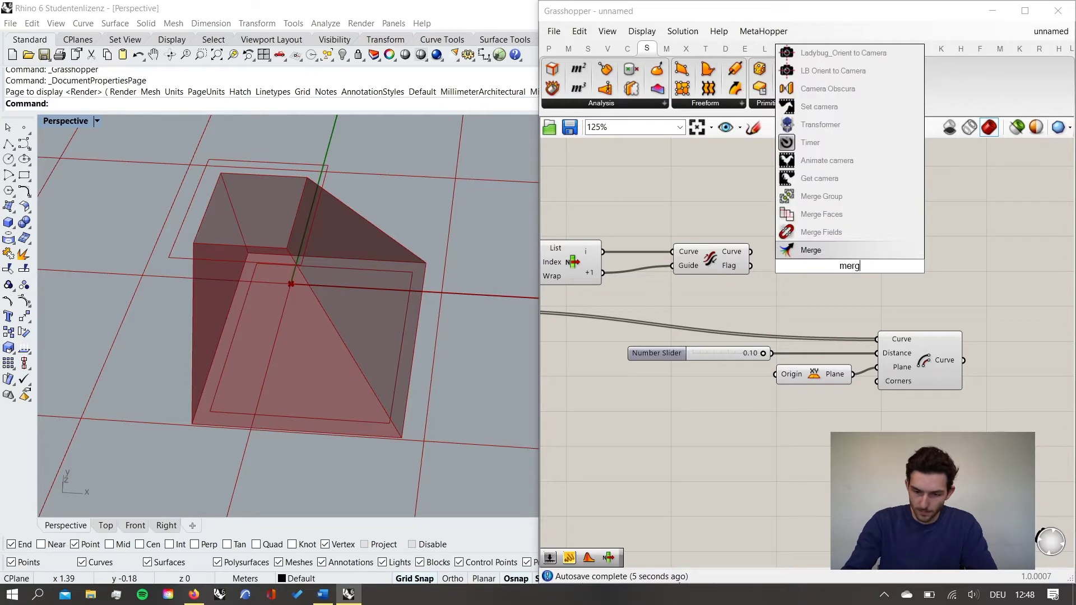
pyautogui.press('Return')
pyautogui.moveTo(852, 273); pyautogui.dragTo(897, 273)
pyautogui.scroll(-2, 746, 293)
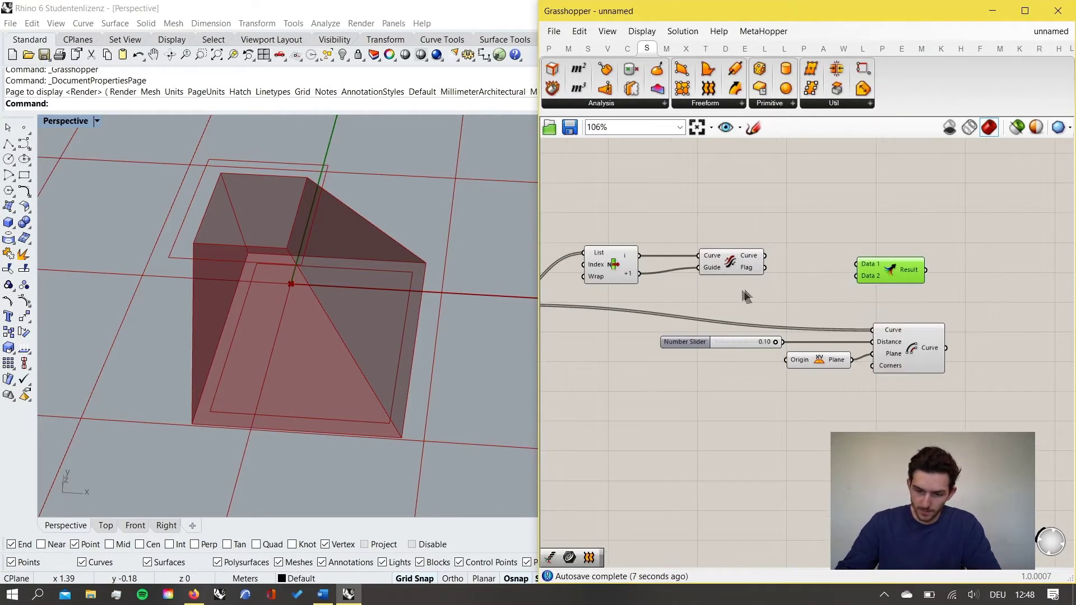
# Align Merge with Flip Curve and connect the flipped Curve output to Merge's Data 1 input.
pyautogui.moveTo(746, 293); pyautogui.dragTo(814, 276, button='right')
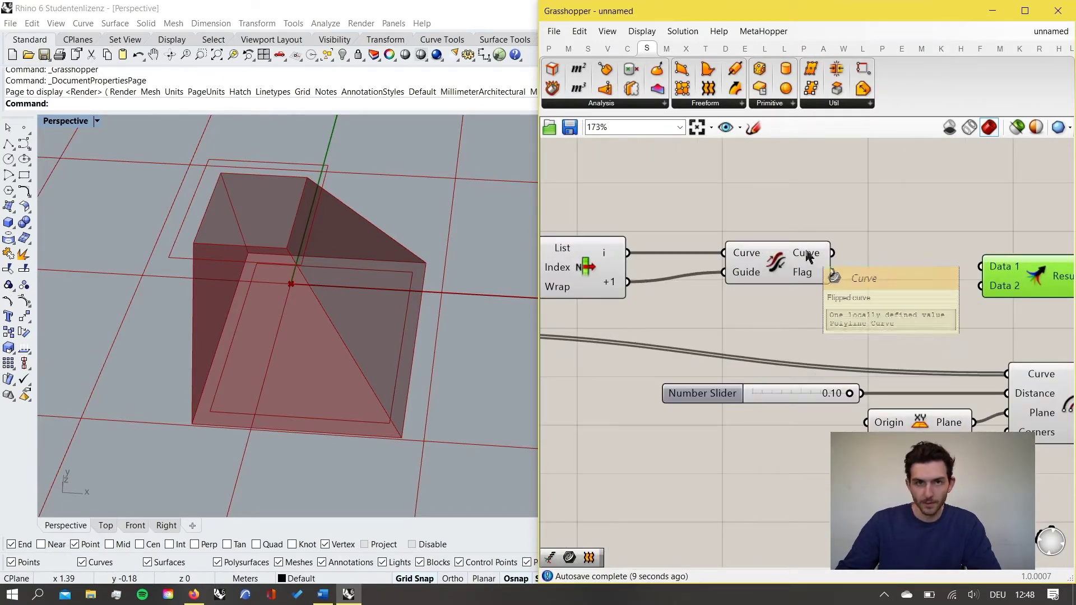
pyautogui.click(810, 255)
pyautogui.scroll(3, 810, 255)
pyautogui.moveTo(877, 289); pyautogui.dragTo(767, 262, button='right')
pyautogui.moveTo(921, 252); pyautogui.dragTo(885, 236)
pyautogui.click(762, 256)
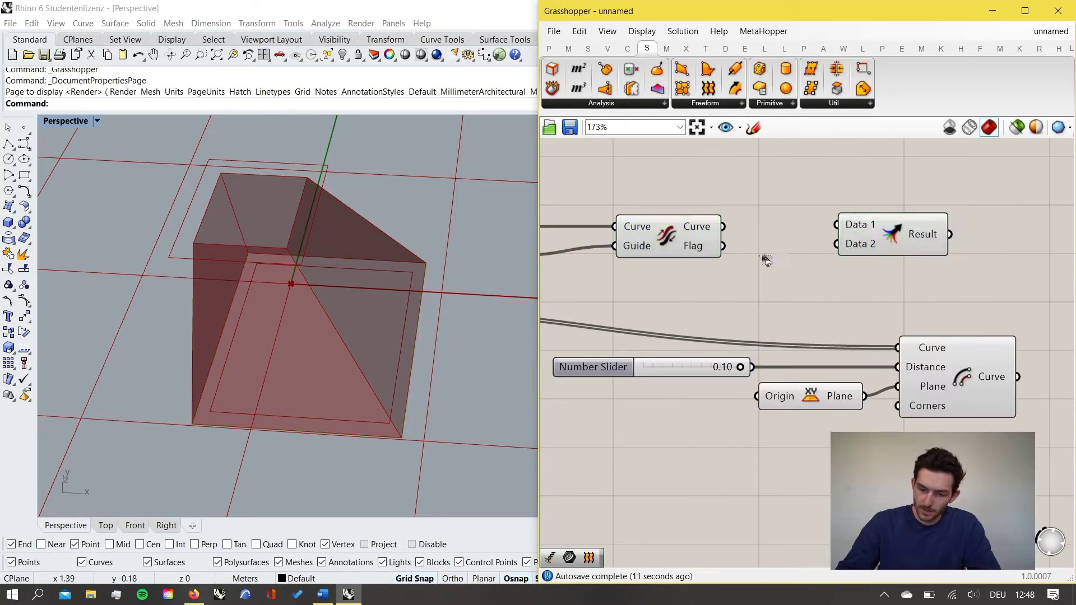
pyautogui.click(712, 237)
pyautogui.moveTo(798, 239); pyautogui.dragTo(863, 254, button='right')
pyautogui.scroll(-2, 904, 253)
pyautogui.scroll(1, 862, 255)
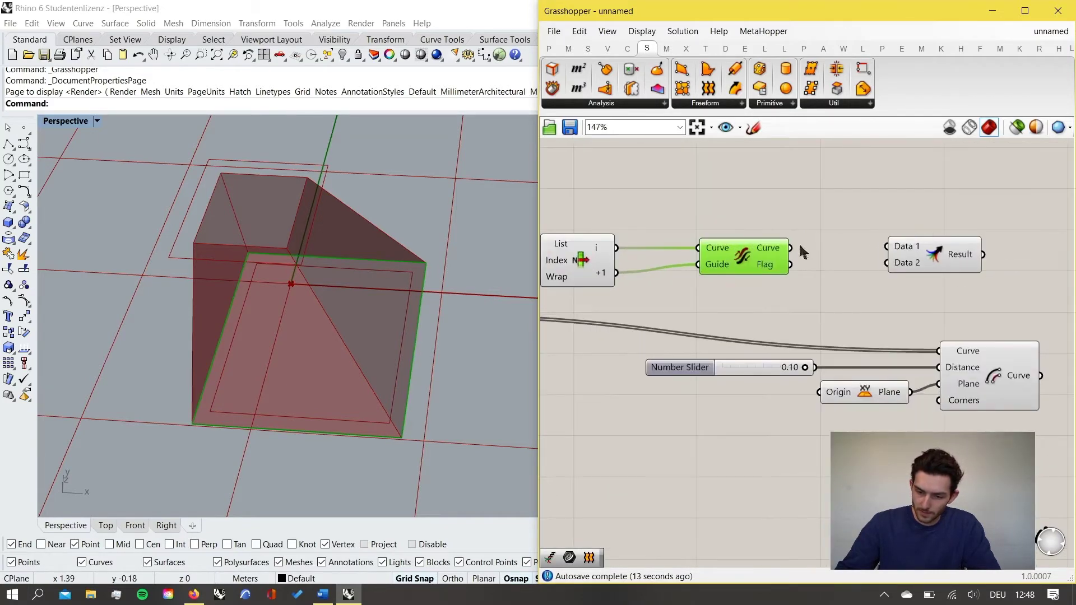
pyautogui.moveTo(791, 248); pyautogui.dragTo(887, 246)
pyautogui.click(911, 255)
pyautogui.scroll(-2, 841, 266)
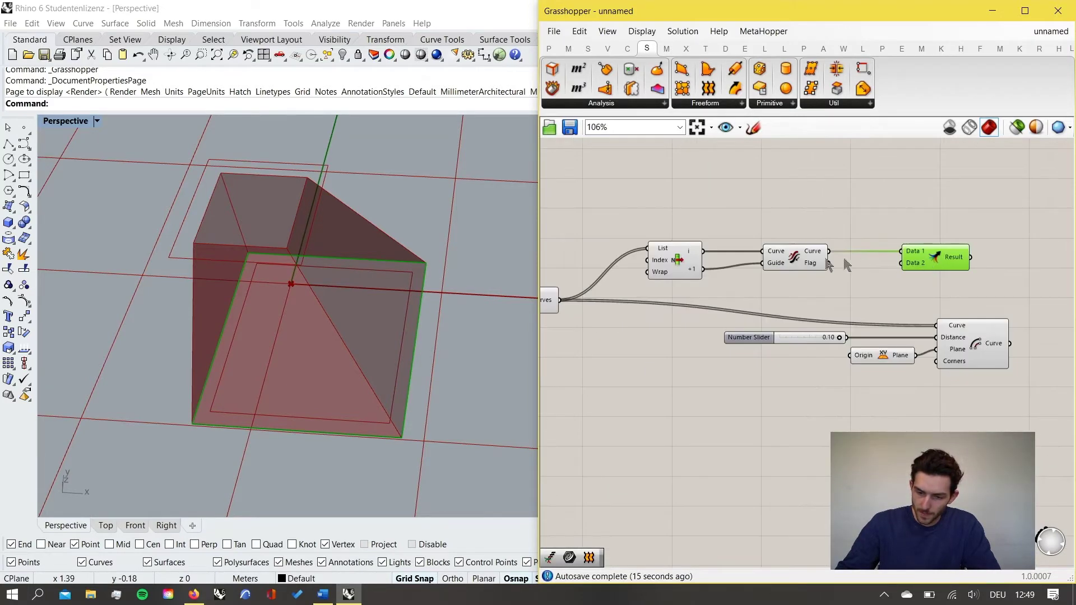
# Connect List Item's +1 output to Merge's second data input and line Merge up with Flip Curve.
pyautogui.scroll(3, 709, 279)
pyautogui.scroll(-5, 680, 280)
pyautogui.moveTo(670, 275); pyautogui.dragTo(840, 266)
pyautogui.scroll(5, 815, 298)
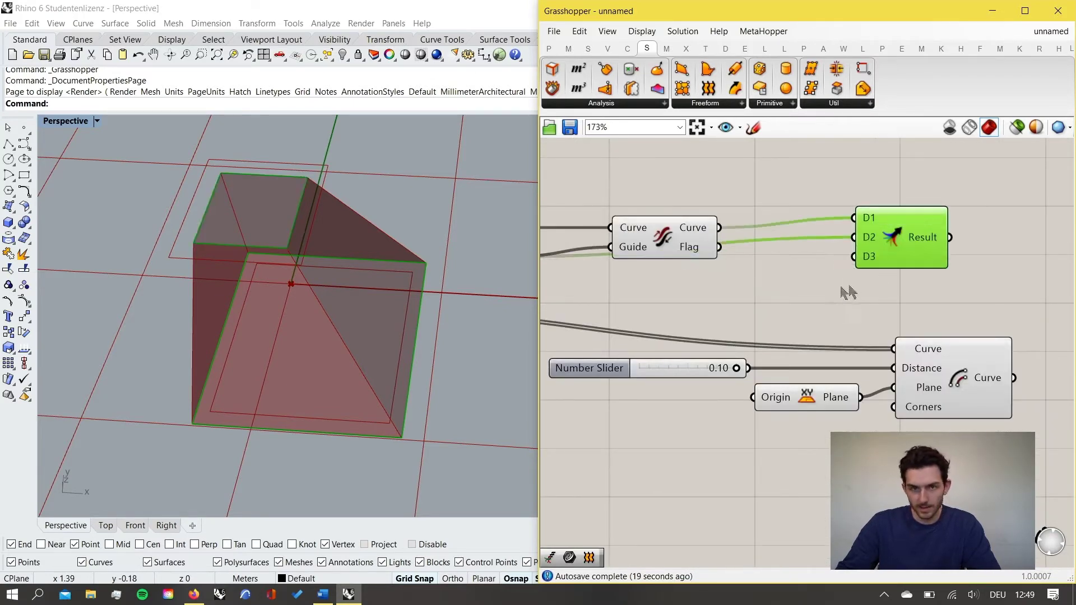
pyautogui.moveTo(897, 240); pyautogui.dragTo(876, 249)
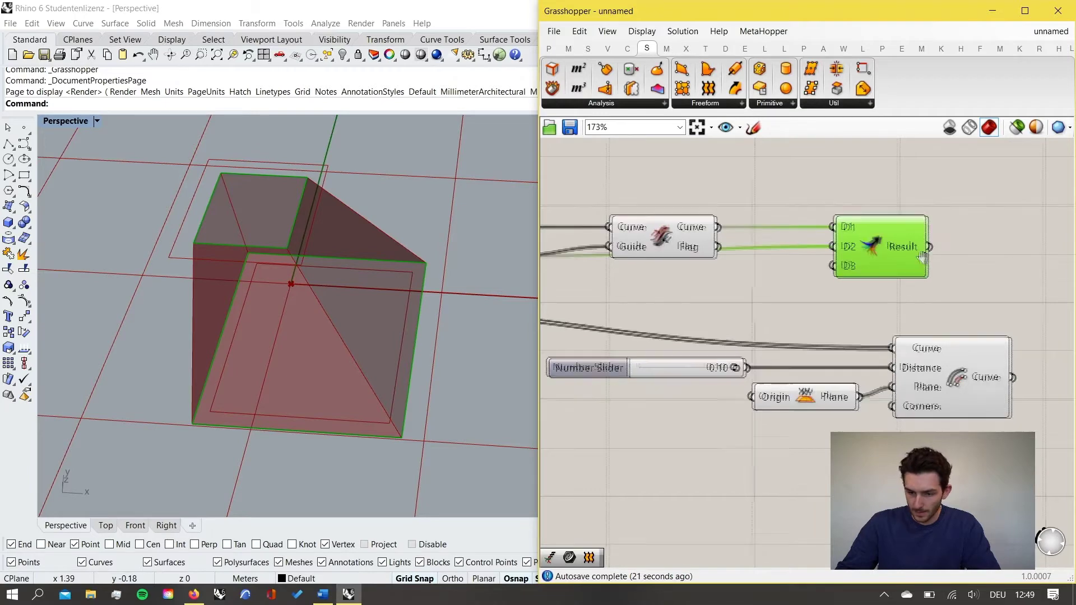
# Shift the 0.10 slider, XY Plane and Offset Curve so that Offset Curve sits beyond the Merge component.
pyautogui.moveTo(922, 258); pyautogui.dragTo(873, 281, button='right')
pyautogui.scroll(-3, 875, 283)
pyautogui.moveTo(885, 399); pyautogui.dragTo(730, 319)
pyautogui.moveTo(887, 360); pyautogui.dragTo(969, 352)
pyautogui.moveTo(969, 352); pyautogui.dragTo(875, 319, button='right')
pyautogui.click(826, 264)
# Replace Offset Curve's Curve input with the Merge result and check the offset outlines around the Brep.
pyautogui.scroll(2, 827, 265)
pyautogui.click(748, 234)
pyautogui.moveTo(765, 228); pyautogui.dragTo(851, 297)
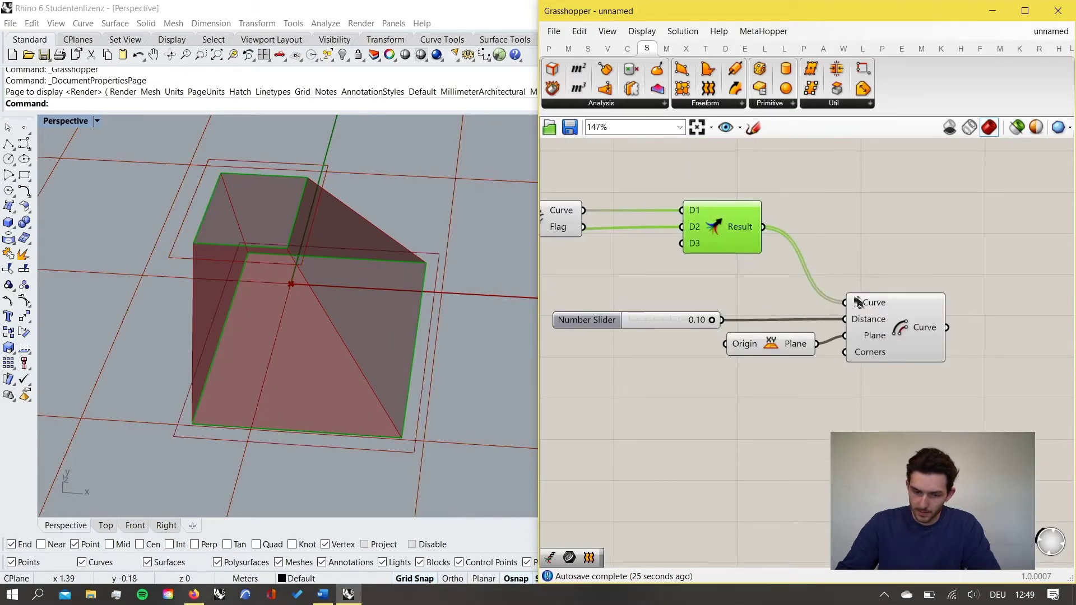
pyautogui.click(907, 329)
pyautogui.scroll(-5, 452, 380)
pyautogui.scroll(3, 443, 373)
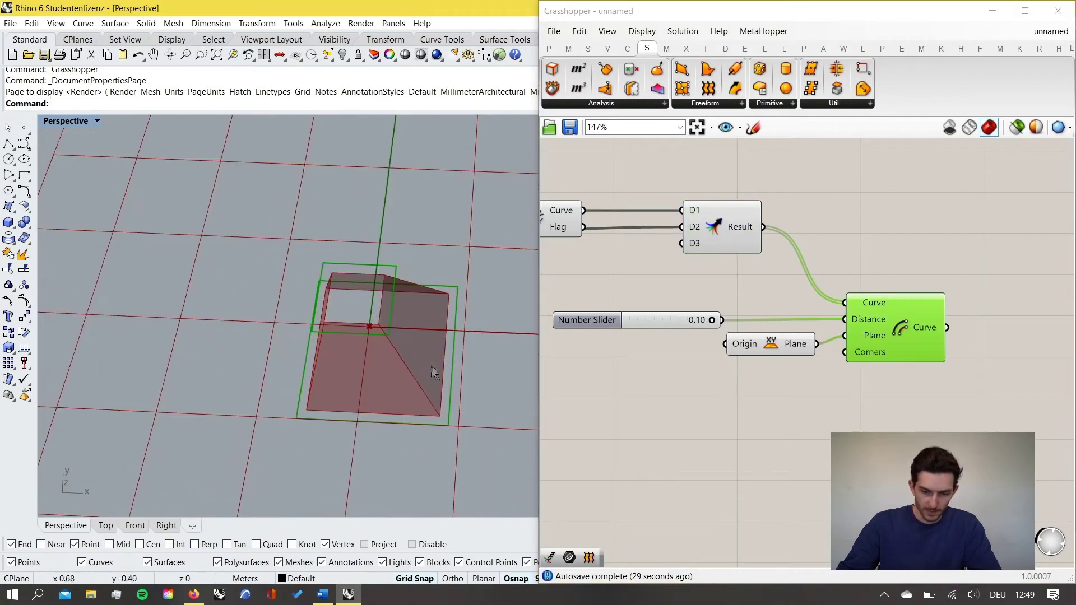
pyautogui.moveTo(434, 375); pyautogui.dragTo(480, 350, button='right')
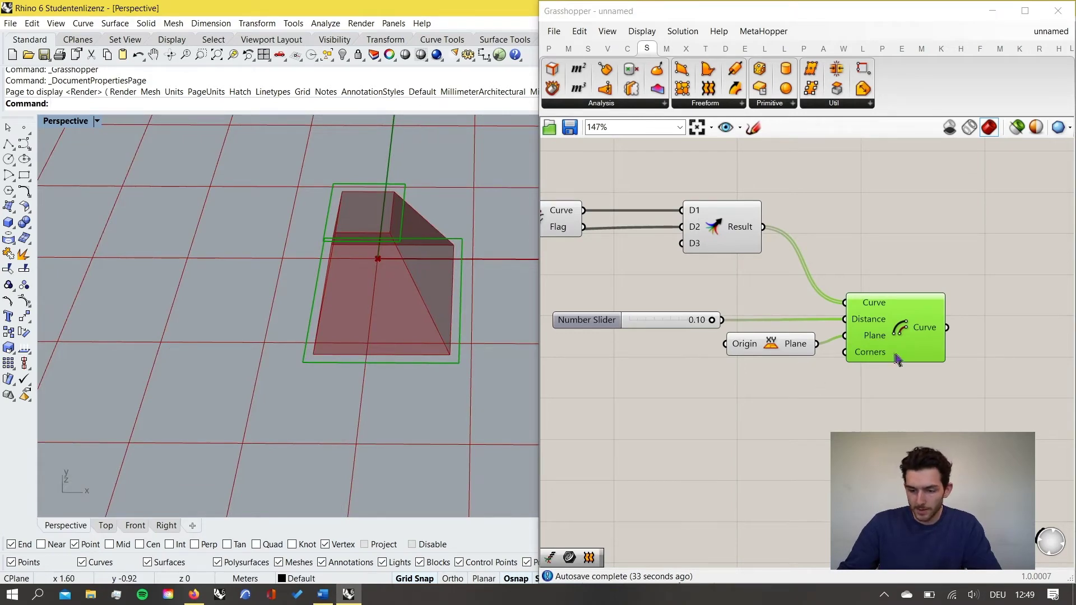
# Move the 0.10 slider back from Offset Curve and add a Negative component in the gap.
pyautogui.scroll(-2, 895, 356)
pyautogui.scroll(3, 760, 364)
pyautogui.moveTo(723, 380); pyautogui.dragTo(813, 362, button='right')
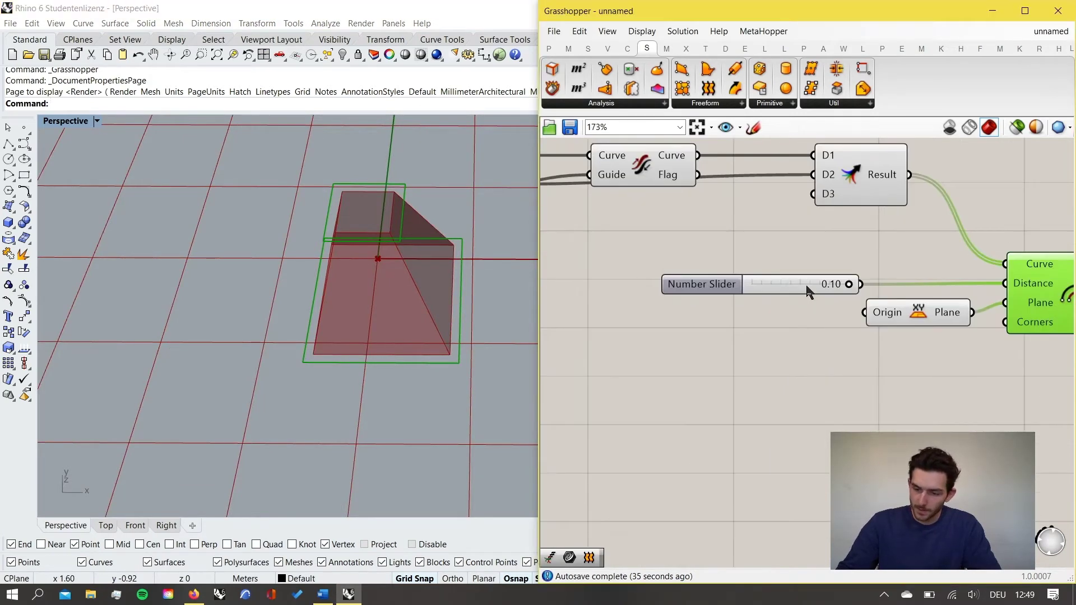
pyautogui.moveTo(809, 292); pyautogui.dragTo(700, 291)
pyautogui.click(819, 269)
pyautogui.write('negat')
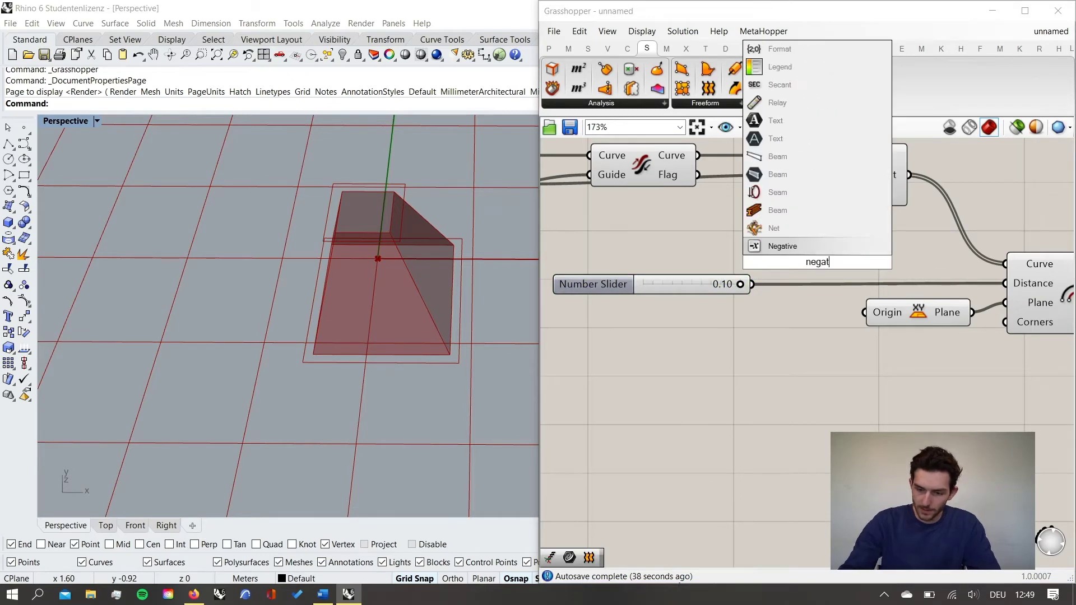
pyautogui.press('Return')
# Route the 0.10 slider through Negative into Offset Curve's Distance input and check the offset outlines on the Brep.
pyautogui.moveTo(891, 279); pyautogui.dragTo(819, 309, button='right')
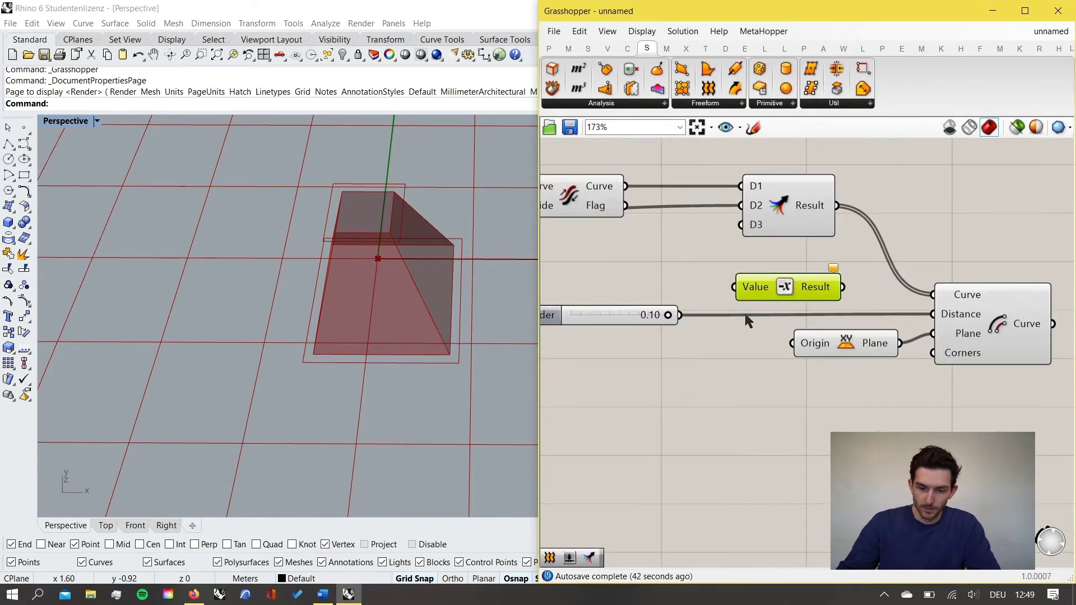
pyautogui.moveTo(679, 315); pyautogui.dragTo(731, 298)
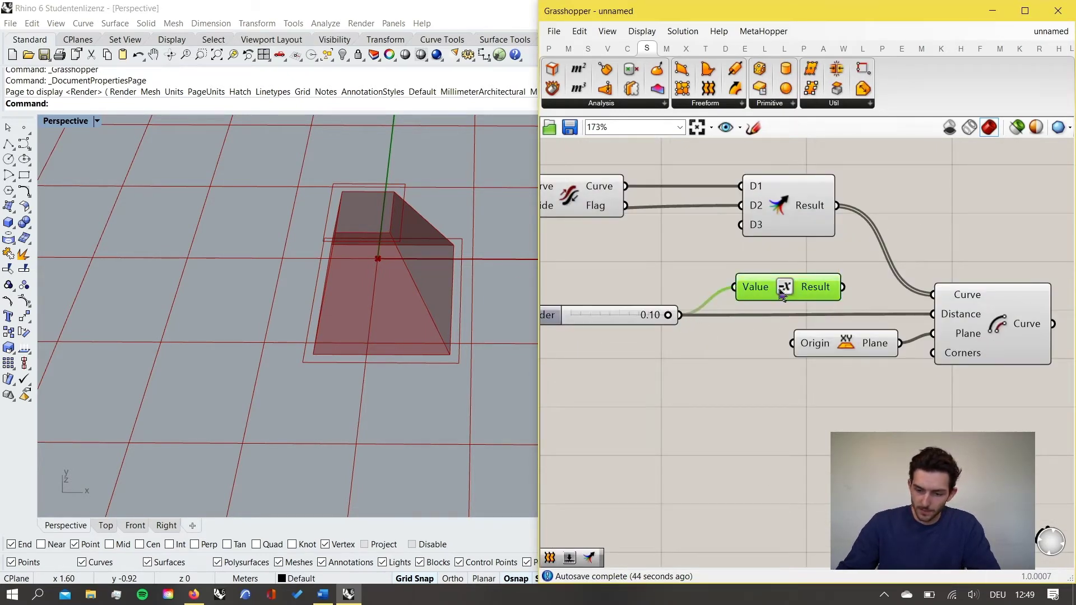
pyautogui.moveTo(810, 293)
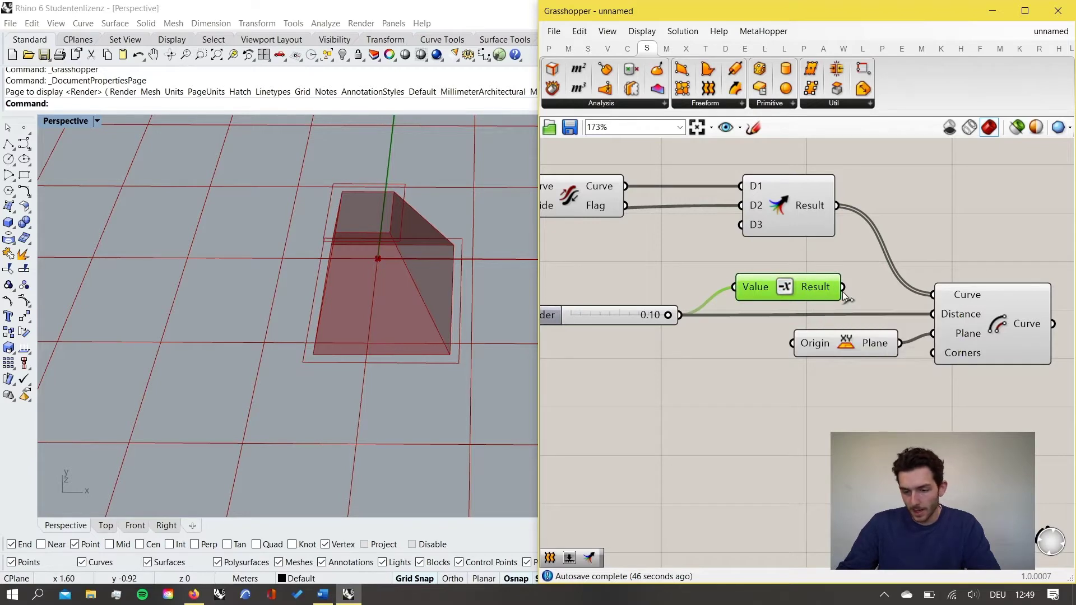
pyautogui.moveTo(817, 289); pyautogui.dragTo(831, 289)
pyautogui.moveTo(819, 297); pyautogui.dragTo(781, 312, button='right')
pyautogui.moveTo(768, 304)
pyautogui.mouseDown()
pyautogui.moveTo(896, 327)
pyautogui.moveTo(778, 320)
pyautogui.mouseUp()
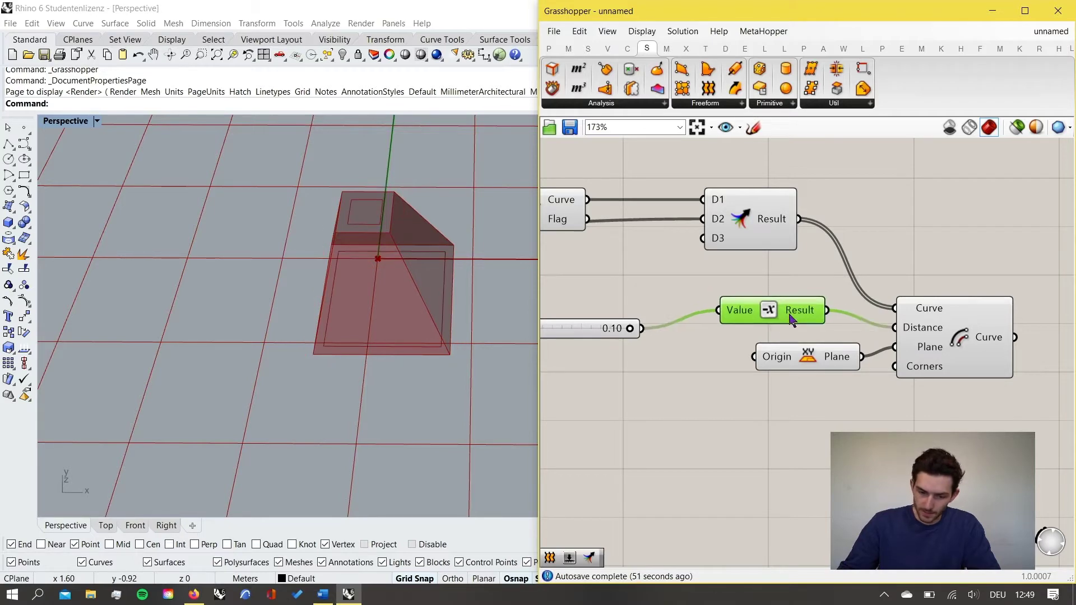
pyautogui.click(960, 334)
pyautogui.moveTo(500, 319); pyautogui.dragTo(457, 326, button='right')
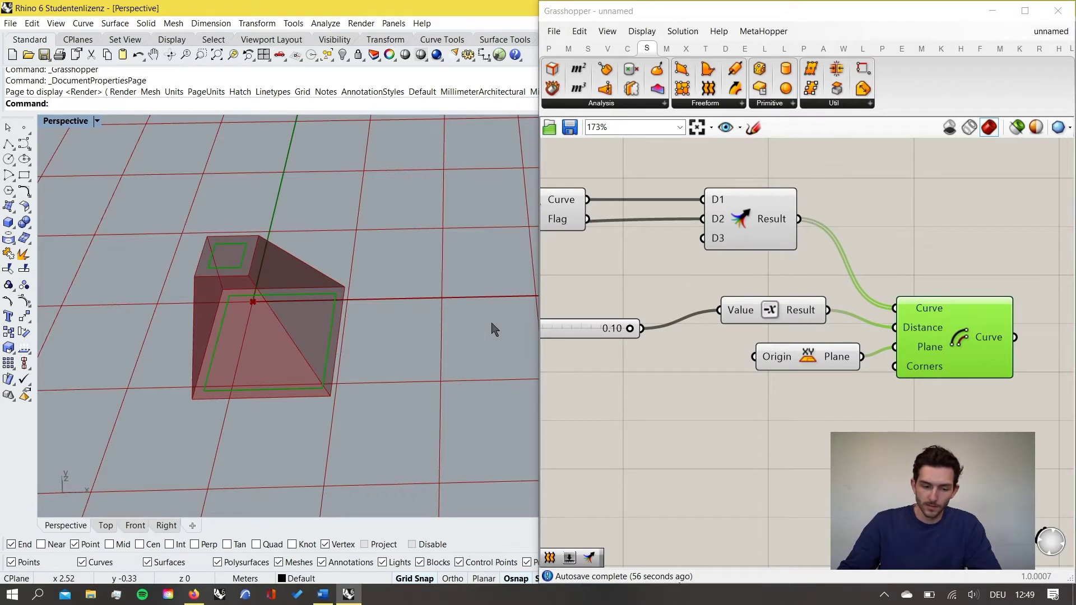
pyautogui.scroll(-2, 495, 329)
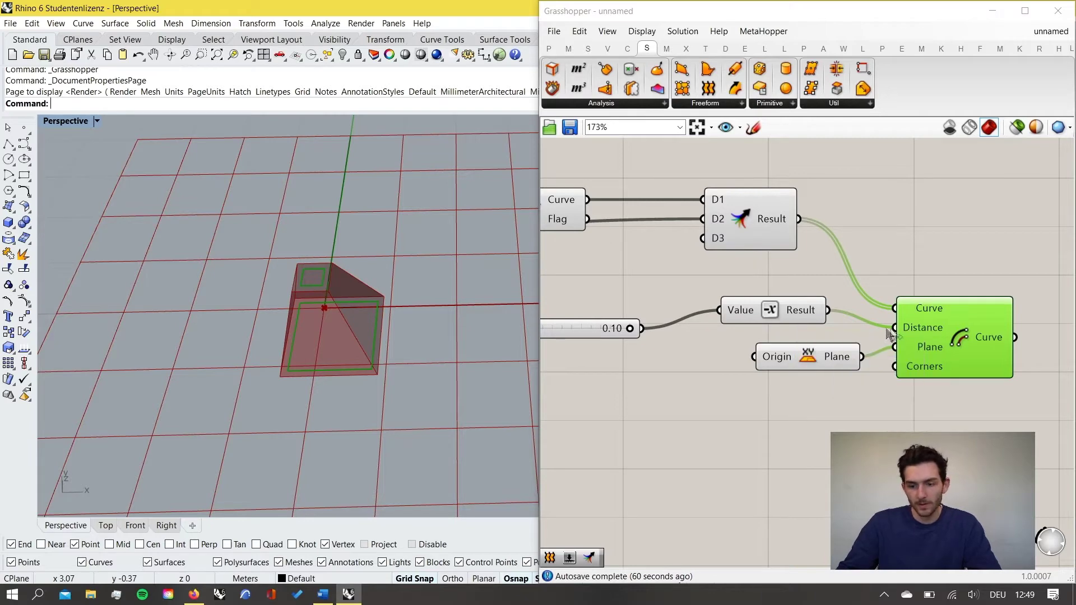
# Add a Loft component beyond Offset Curve, placed higher on the canvas with free space below it.
pyautogui.moveTo(899, 328); pyautogui.dragTo(824, 334, button='right')
pyautogui.scroll(-3, 897, 314)
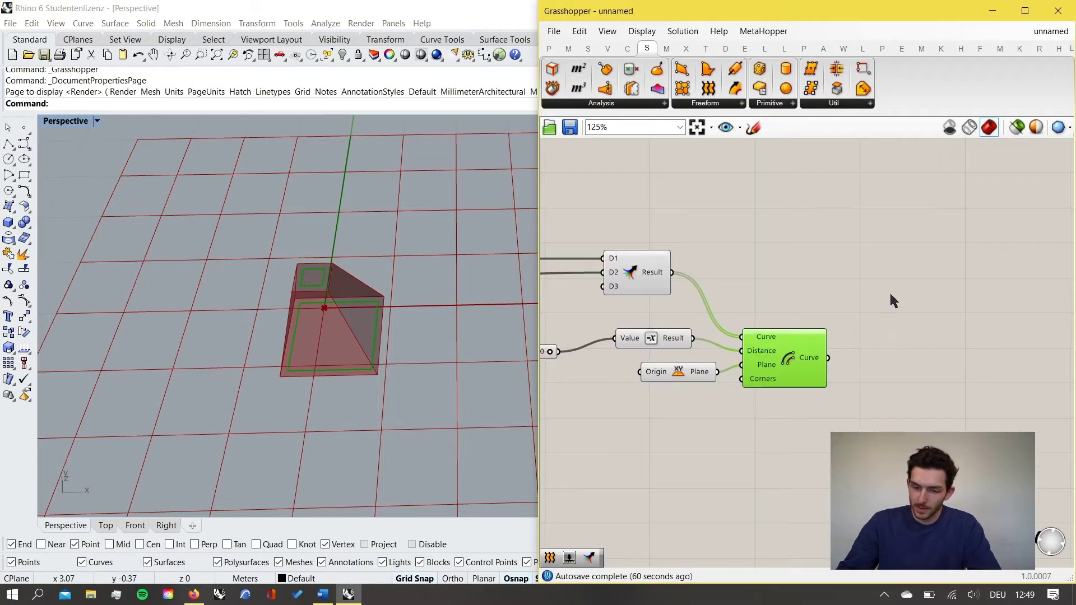
pyautogui.doubleClick(907, 318)
pyautogui.write('loft')
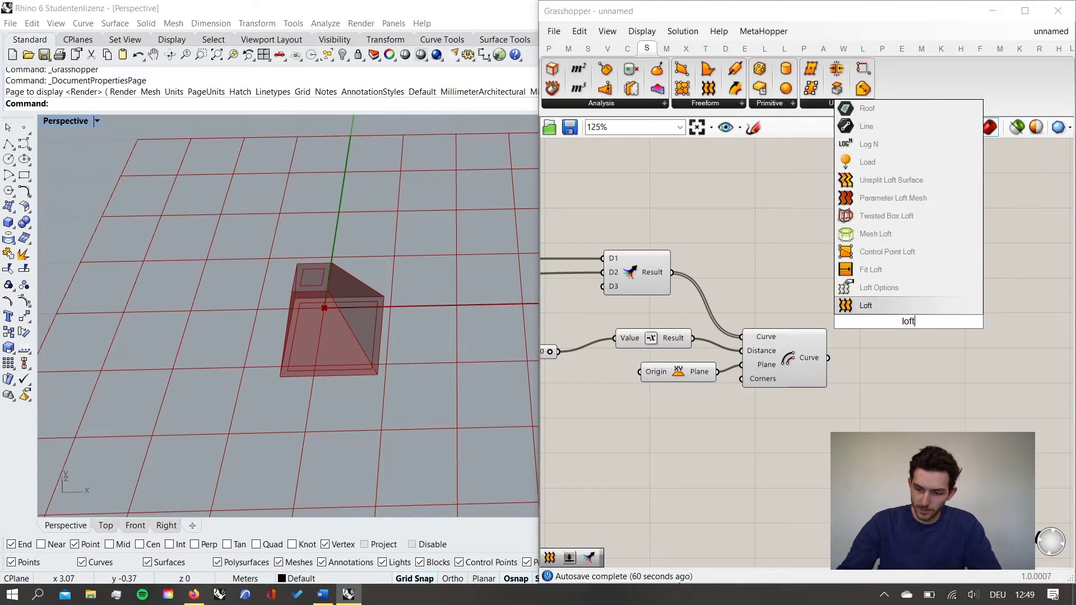
pyautogui.press('Return')
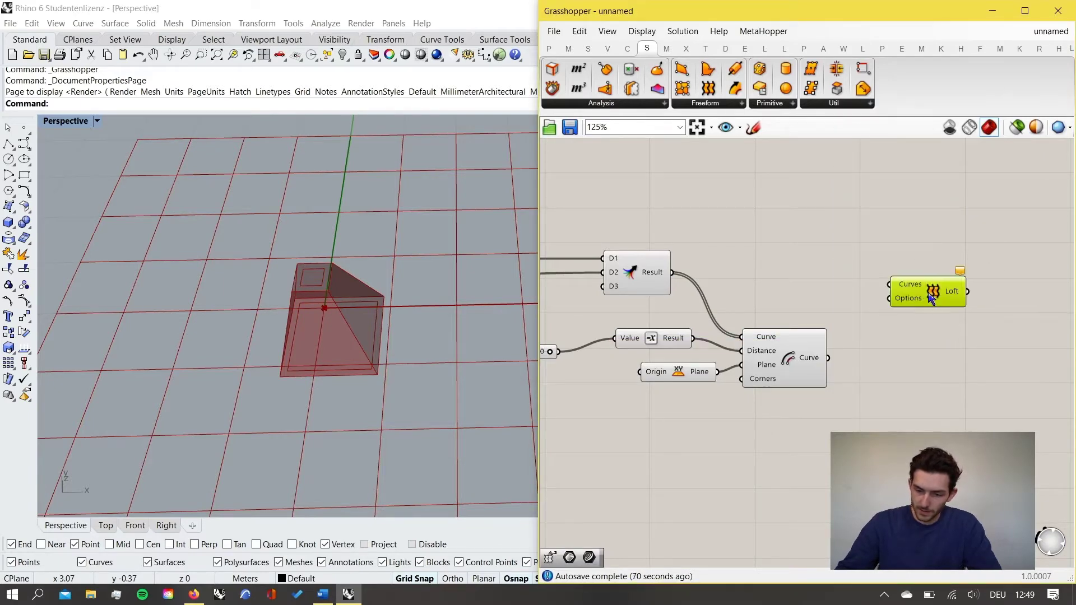
pyautogui.scroll(2, 922, 319)
pyautogui.moveTo(925, 289); pyautogui.dragTo(937, 238)
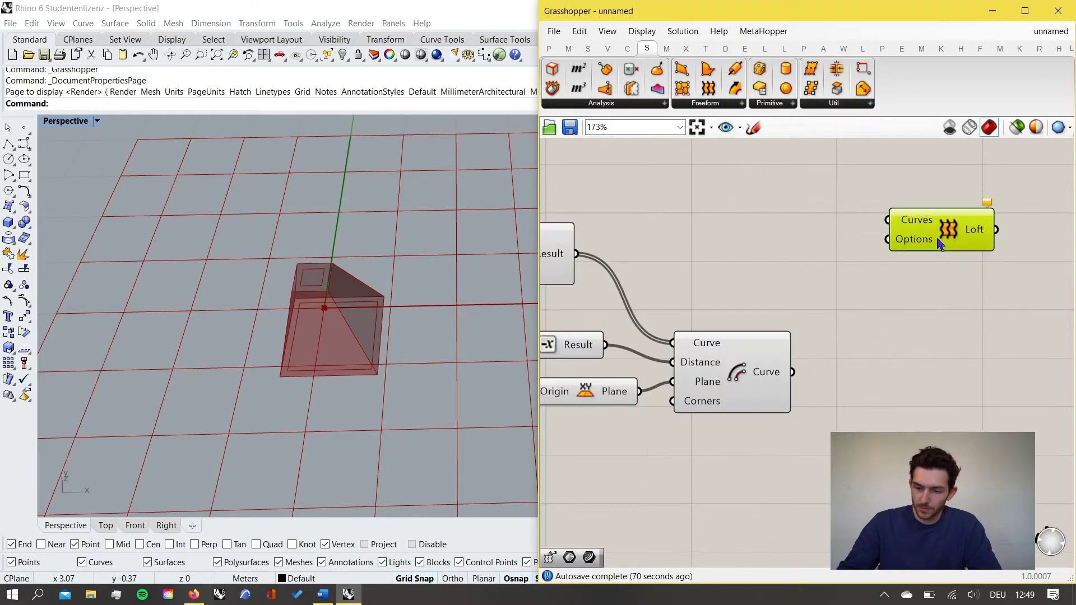
pyautogui.click(932, 335)
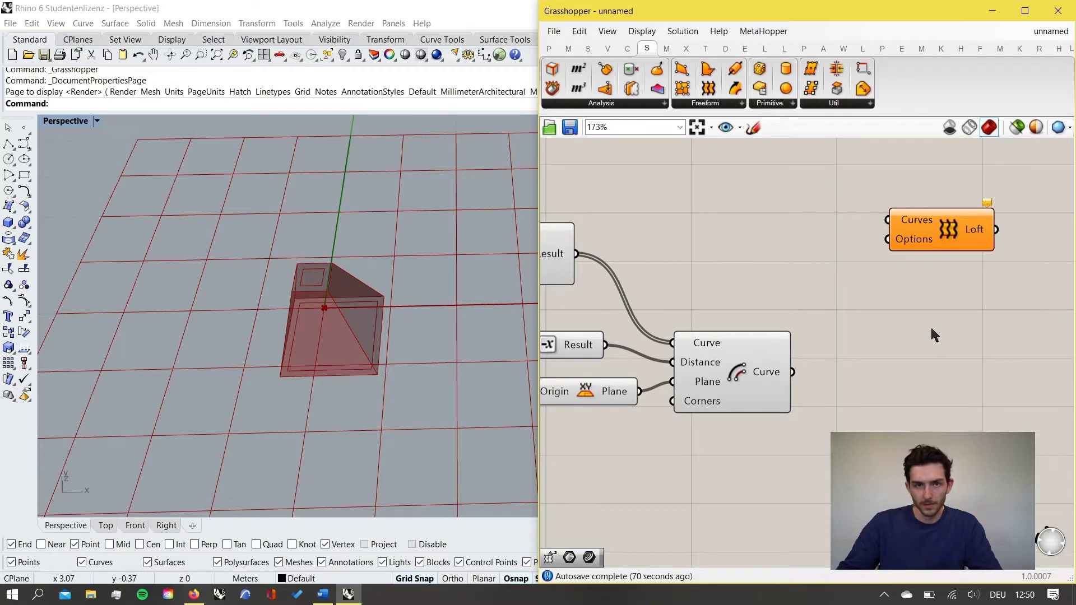
# Connect the Merge result to the Loft component's Curves input to loft the original edge outlines.
pyautogui.scroll(-4, 898, 315)
pyautogui.click(683, 280)
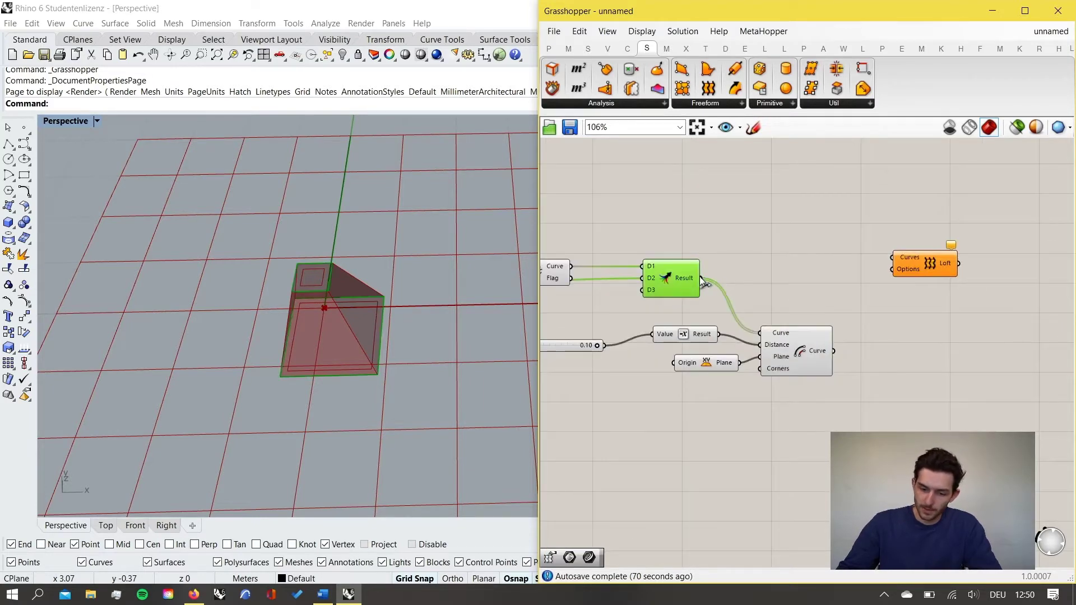
pyautogui.moveTo(701, 278); pyautogui.dragTo(951, 259)
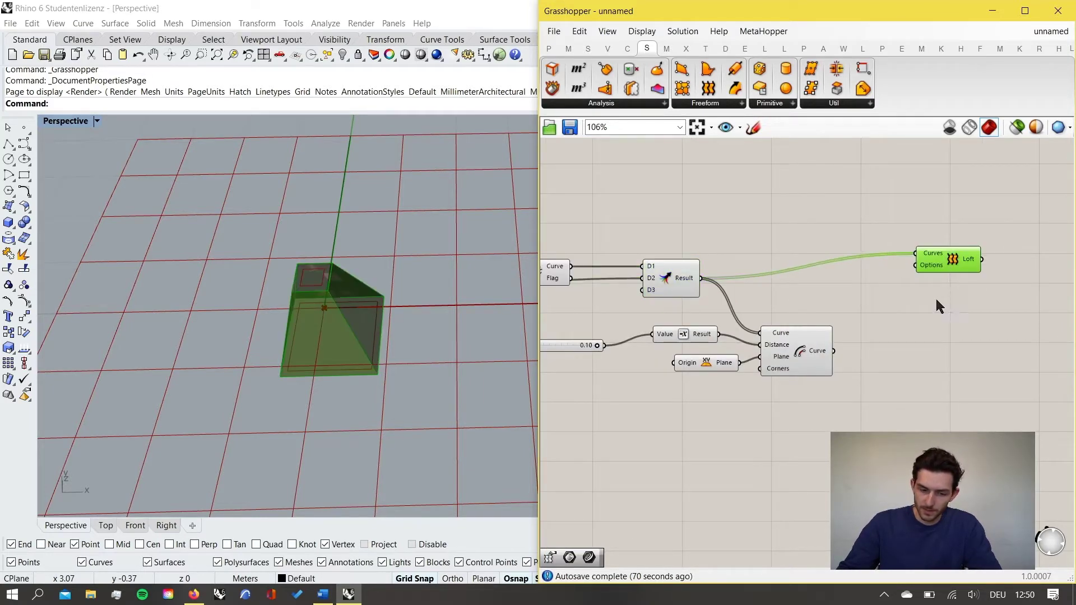
pyautogui.click(936, 300)
pyautogui.scroll(2, 947, 294)
pyautogui.scroll(-3, 895, 298)
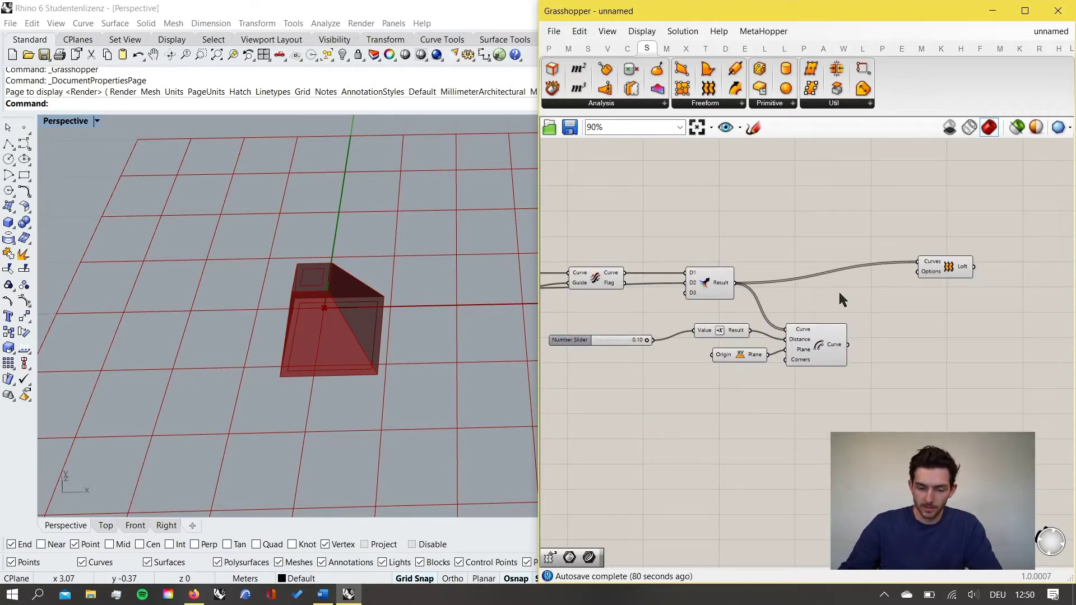
pyautogui.scroll(4, 904, 283)
pyautogui.scroll(-1, 895, 291)
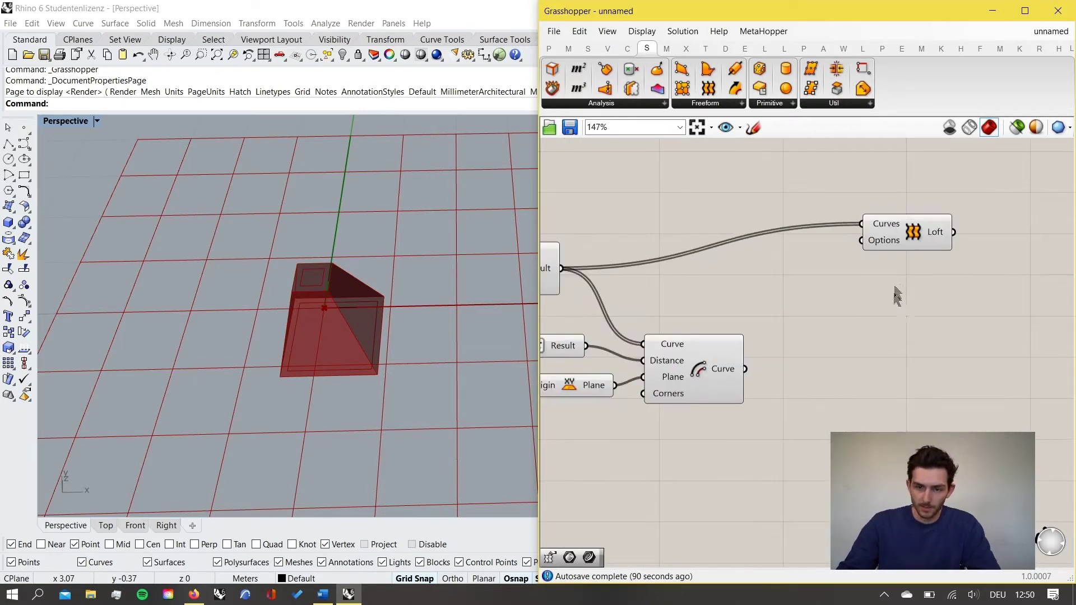
# Duplicate the Loft component below the first and feed the copy's Curves input from Offset Curve's output.
pyautogui.click(914, 240)
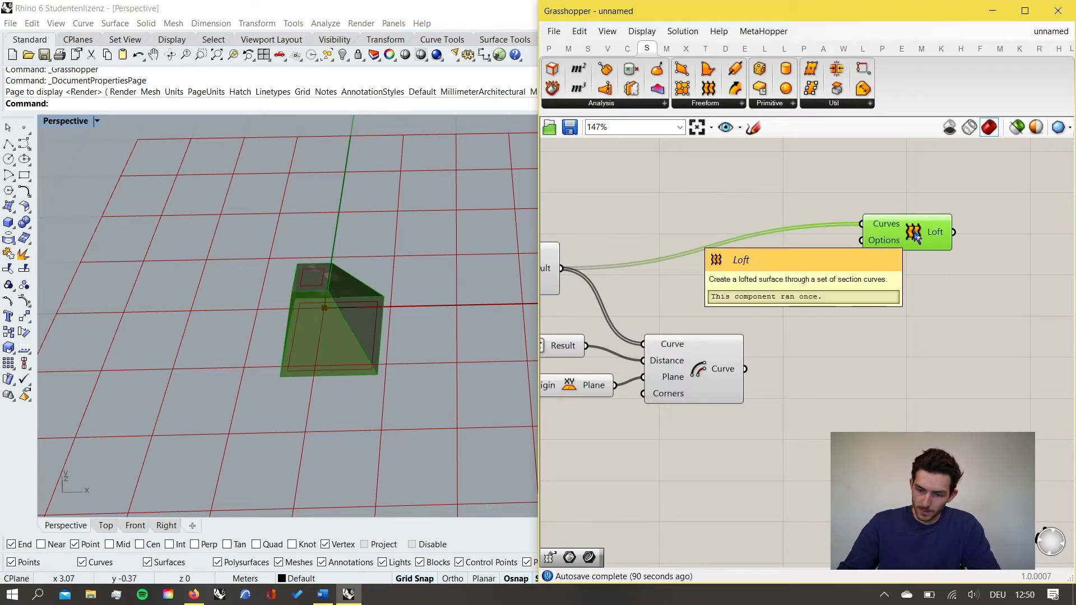
pyautogui.moveTo(914, 233); pyautogui.dragTo(918, 366)
pyautogui.moveTo(747, 369); pyautogui.dragTo(864, 356)
pyautogui.scroll(3, 466, 335)
pyautogui.moveTo(466, 337); pyautogui.dragTo(504, 343, button='right')
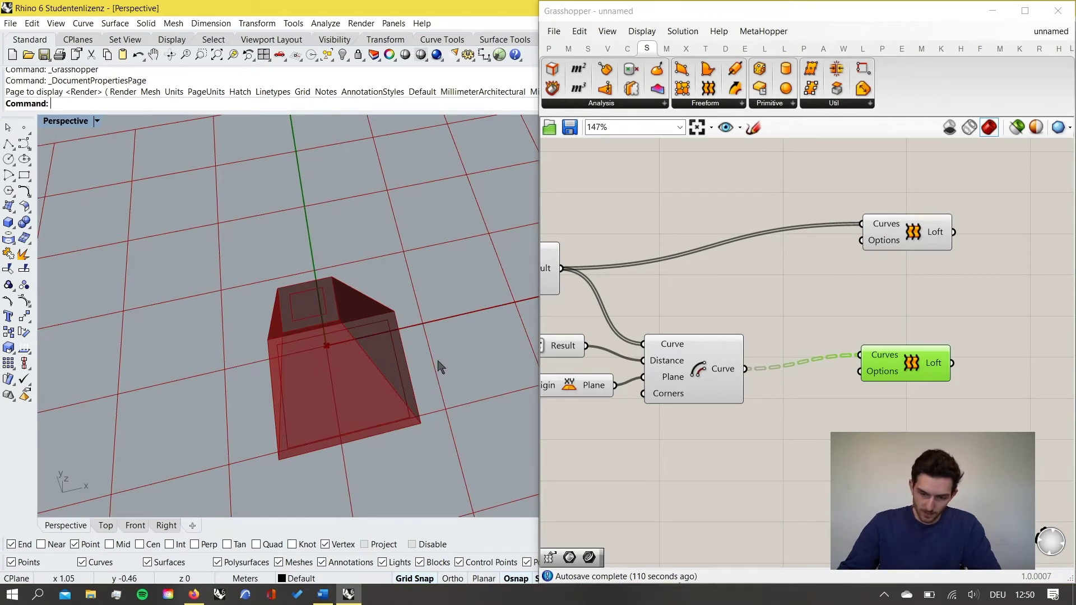
pyautogui.moveTo(437, 365); pyautogui.dragTo(497, 372, button='right')
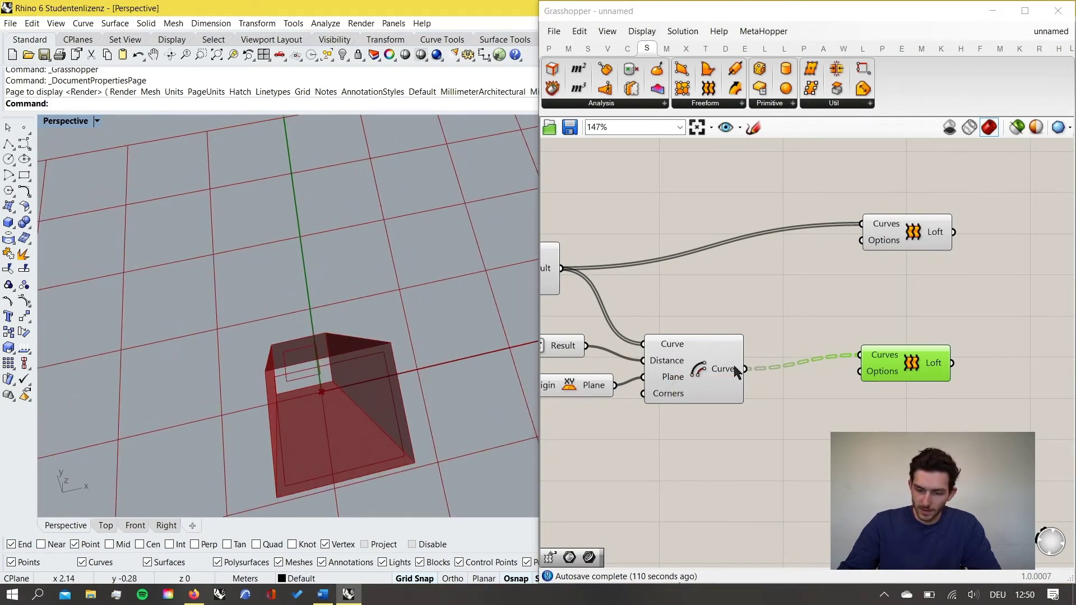
pyautogui.moveTo(736, 371)
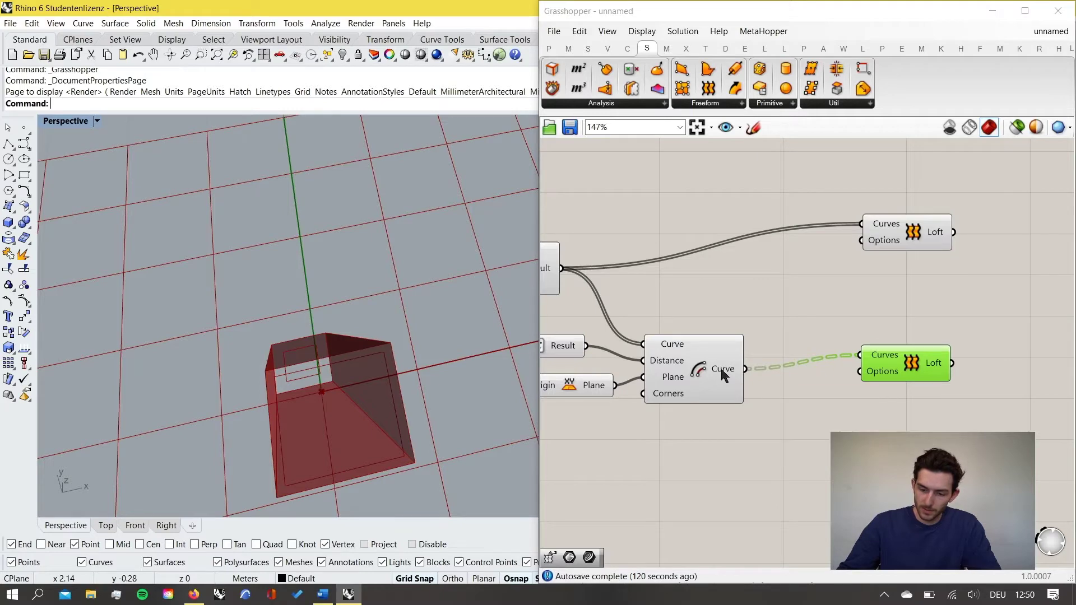
# Flatten Offset Curve's Curve output, line up the Loft component with it, and inspect the inner loft from several angles.
pyautogui.moveTo(723, 372); pyautogui.dragTo(824, 335, button='right')
pyautogui.rightClick(820, 330)
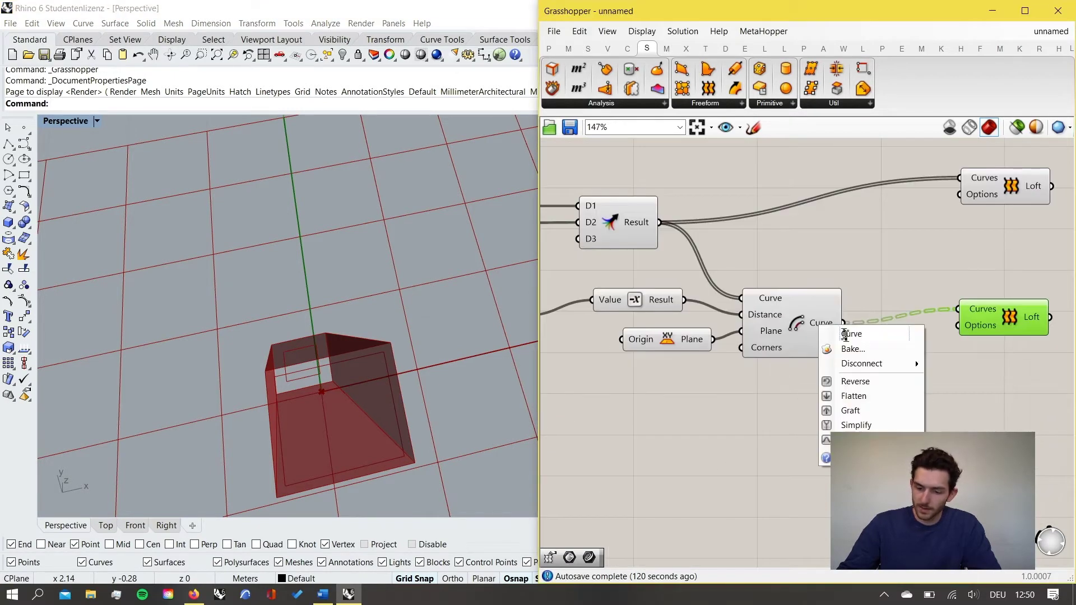
pyautogui.click(870, 390)
pyautogui.moveTo(957, 381); pyautogui.dragTo(915, 378, button='right')
pyautogui.moveTo(987, 315); pyautogui.dragTo(984, 328)
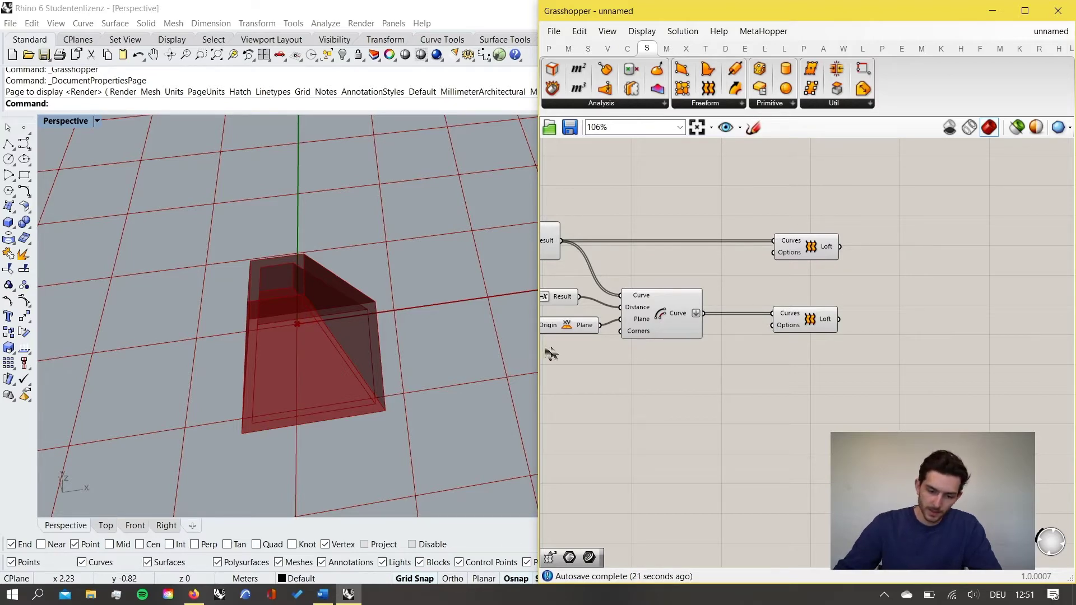
pyautogui.moveTo(498, 348); pyautogui.dragTo(467, 353, button='right')
pyautogui.keyDown('shift'); pyautogui.moveTo(368, 327); pyautogui.dragTo(402, 330, button='right'); pyautogui.keyUp('shift')
pyautogui.scroll(5, 402, 330)
pyautogui.scroll(-5, 422, 340)
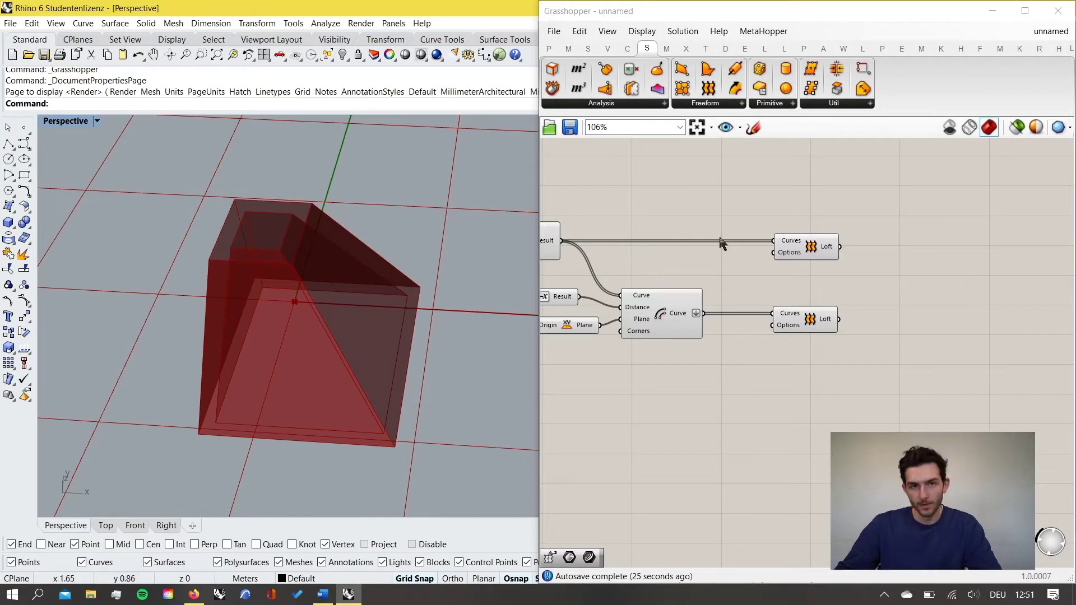
# Add a Deconstruct Brep component after the upper Loft and connect that Loft's output to its Brep input.
pyautogui.doubleClick(891, 248)
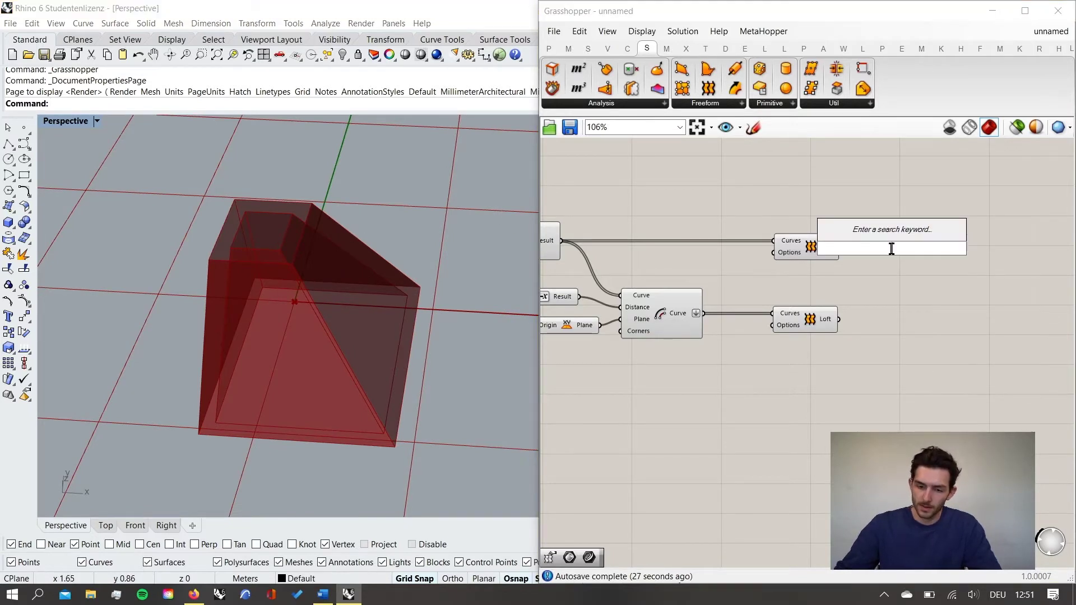
pyautogui.write('de')
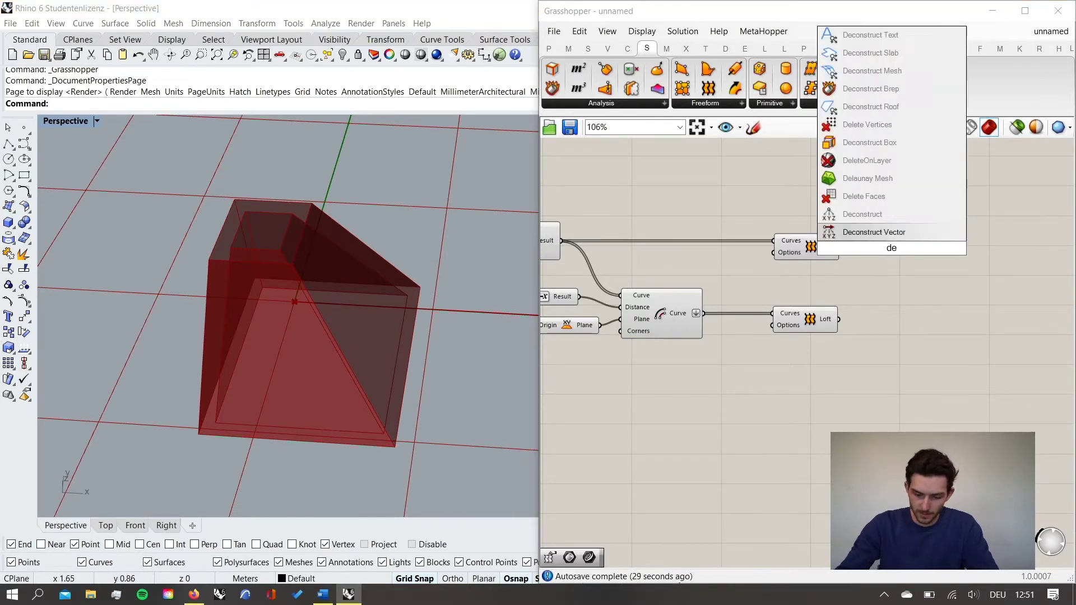
pyautogui.write('construct brep')
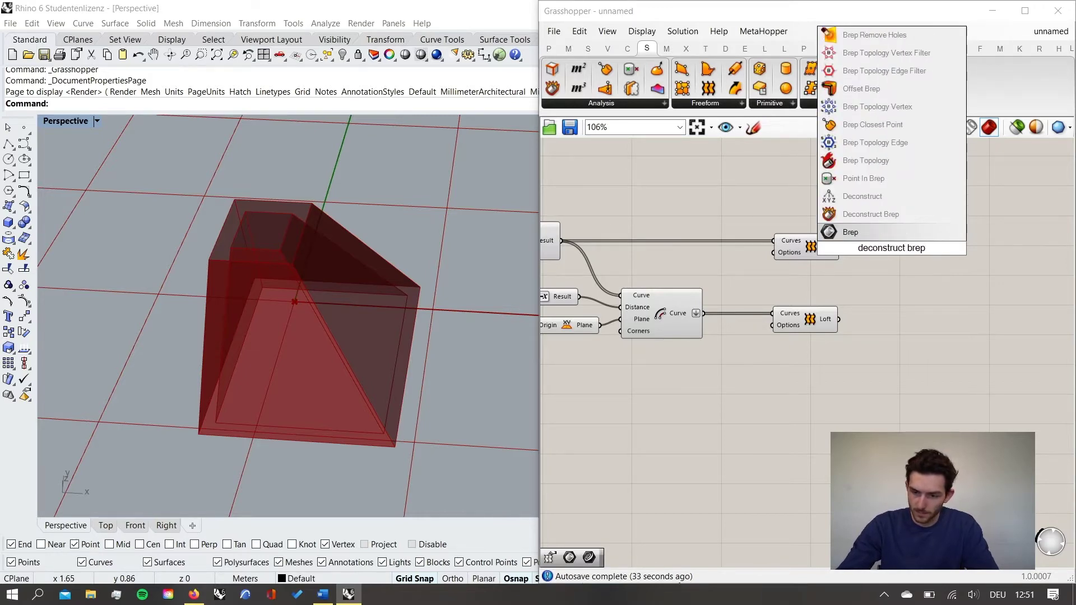
pyautogui.click(886, 211)
pyautogui.scroll(1, 916, 253)
pyautogui.moveTo(900, 254); pyautogui.dragTo(943, 246)
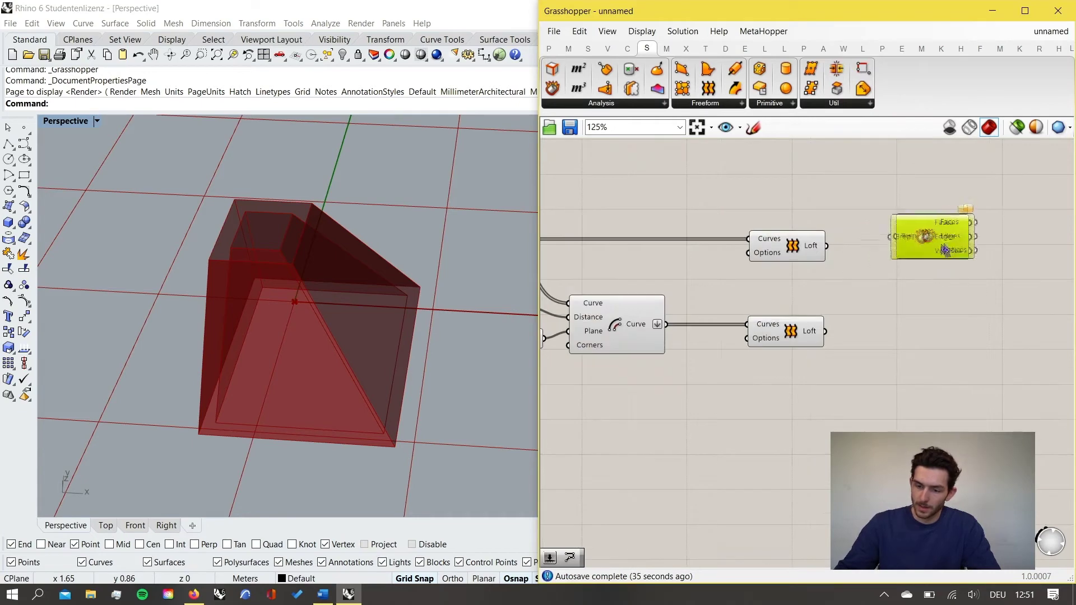
pyautogui.scroll(1, 990, 254)
pyautogui.moveTo(749, 252); pyautogui.dragTo(856, 244)
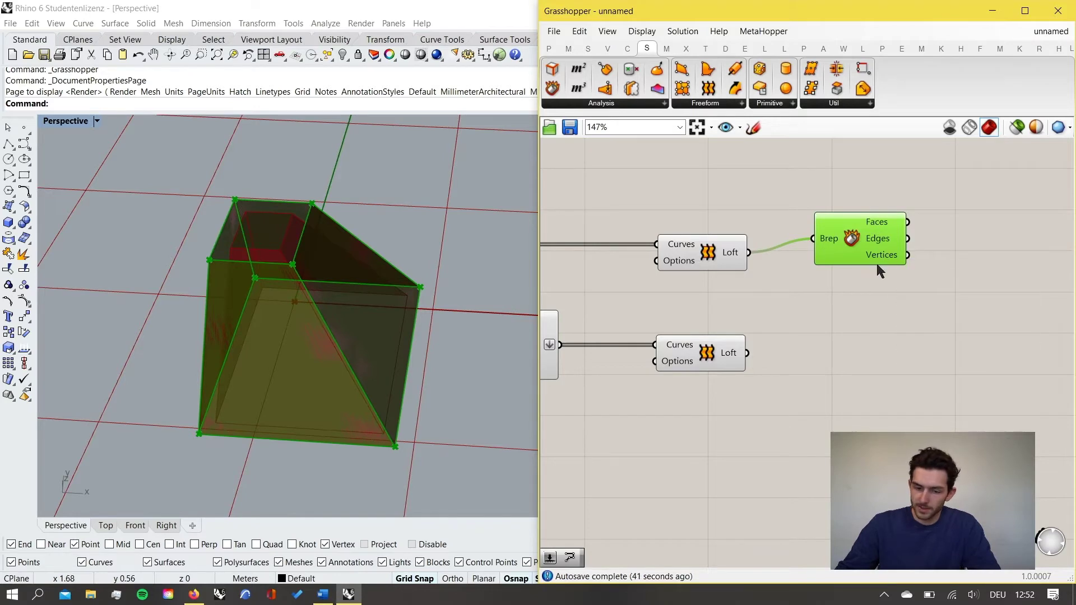
# Duplicate Deconstruct Brep for the lower Loft, connect that Loft's output to its Brep input, and check its Faces output.
pyautogui.keyDown('alt'); pyautogui.moveTo(862, 244); pyautogui.dragTo(857, 366); pyautogui.keyUp('alt')
pyautogui.moveTo(750, 353); pyautogui.dragTo(807, 357)
pyautogui.moveTo(888, 377); pyautogui.dragTo(865, 335, button='right')
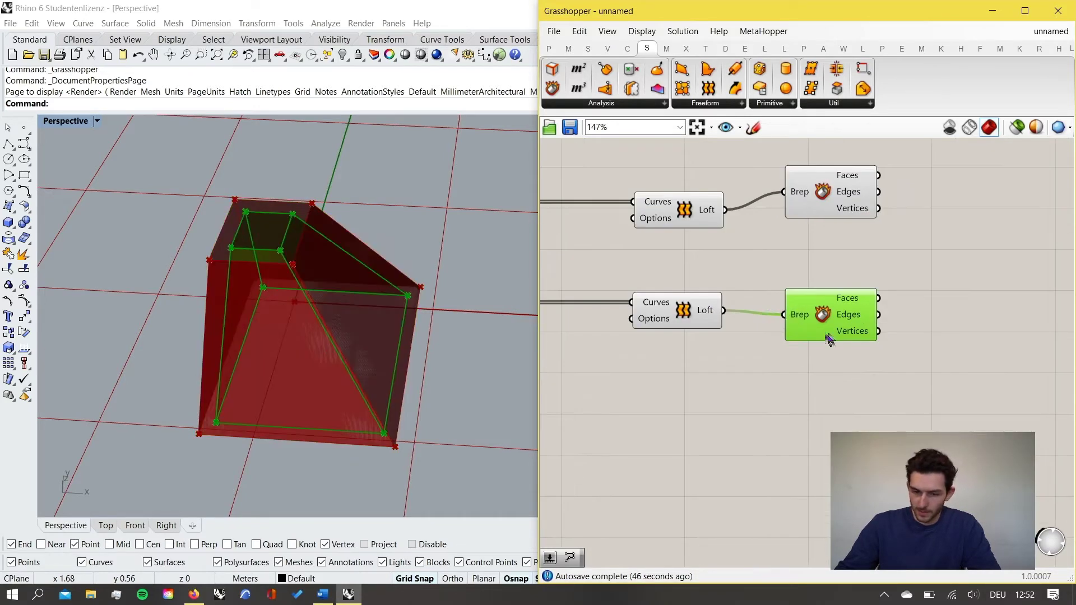
pyautogui.scroll(-3, 828, 333)
pyautogui.click(896, 282)
pyautogui.scroll(1, 896, 282)
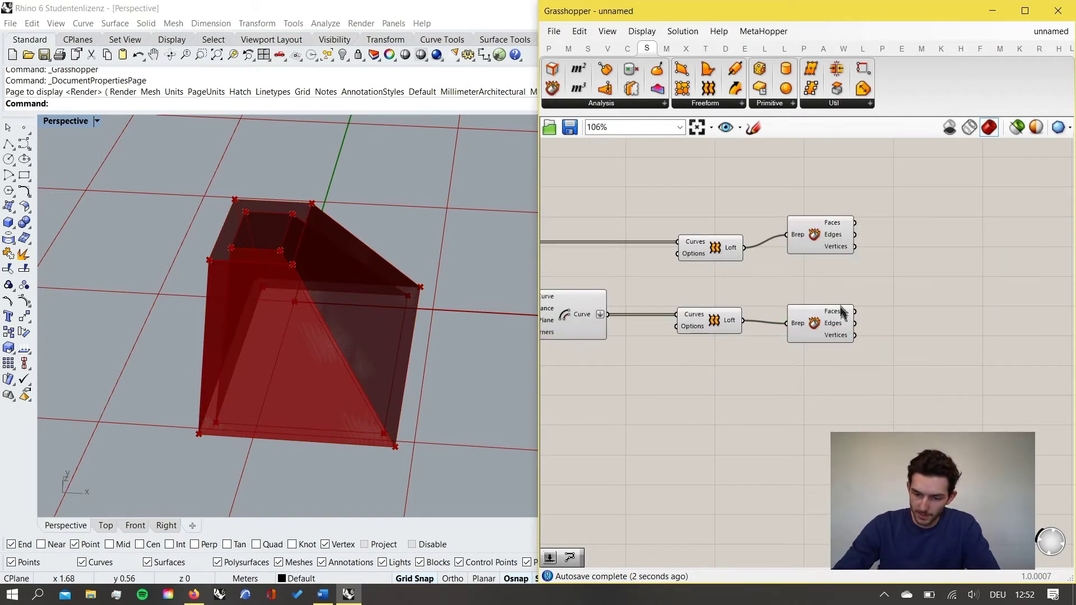
pyautogui.moveTo(834, 315)
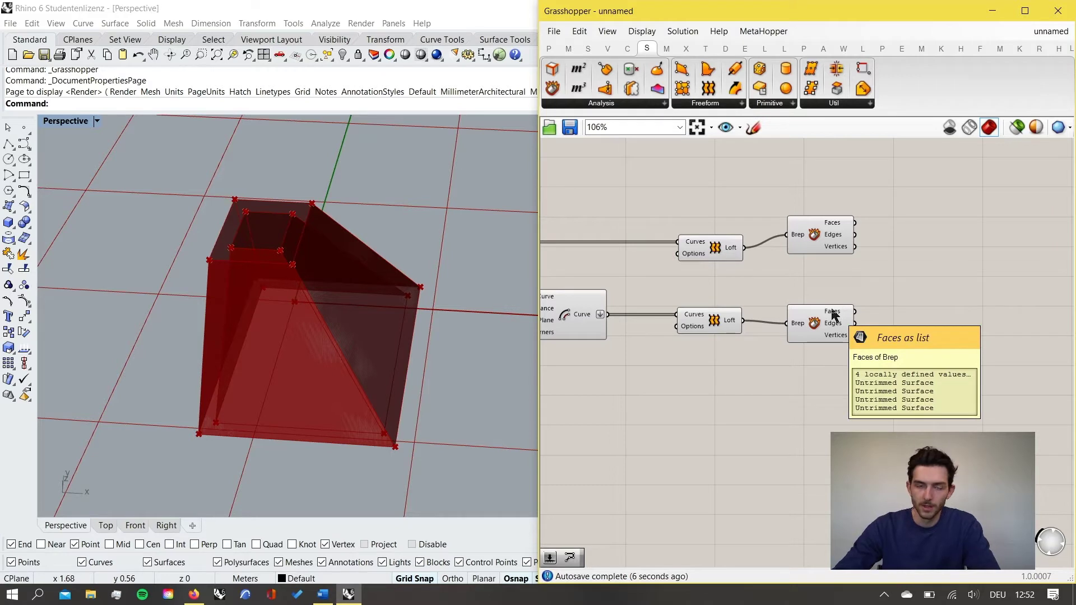
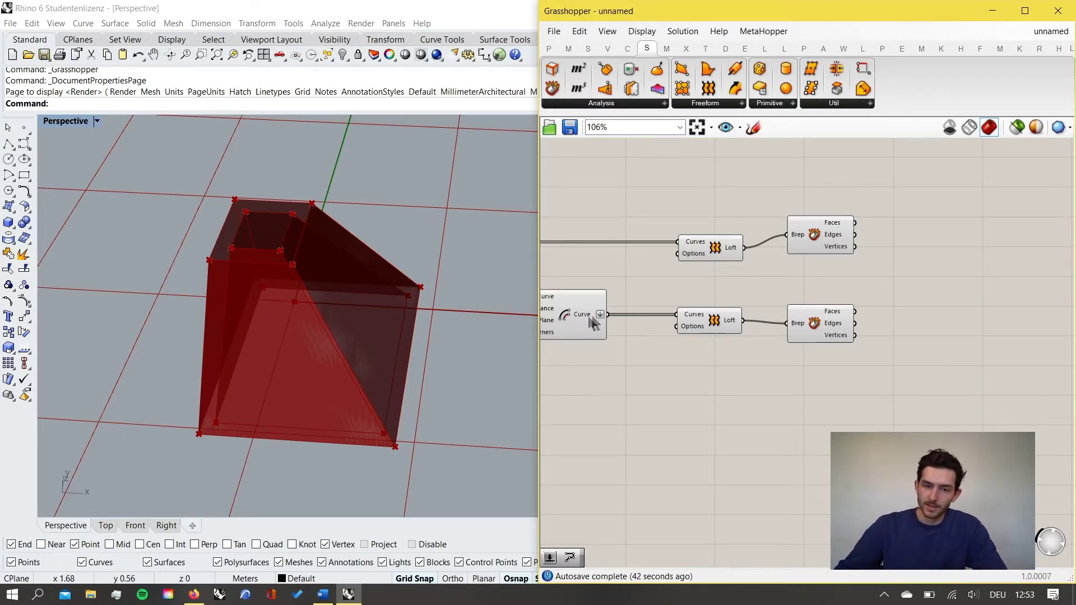
# Add a Mesh Surface component beyond the upper Deconstruct Brep component.
pyautogui.moveTo(795, 268); pyautogui.dragTo(707, 285, button='right')
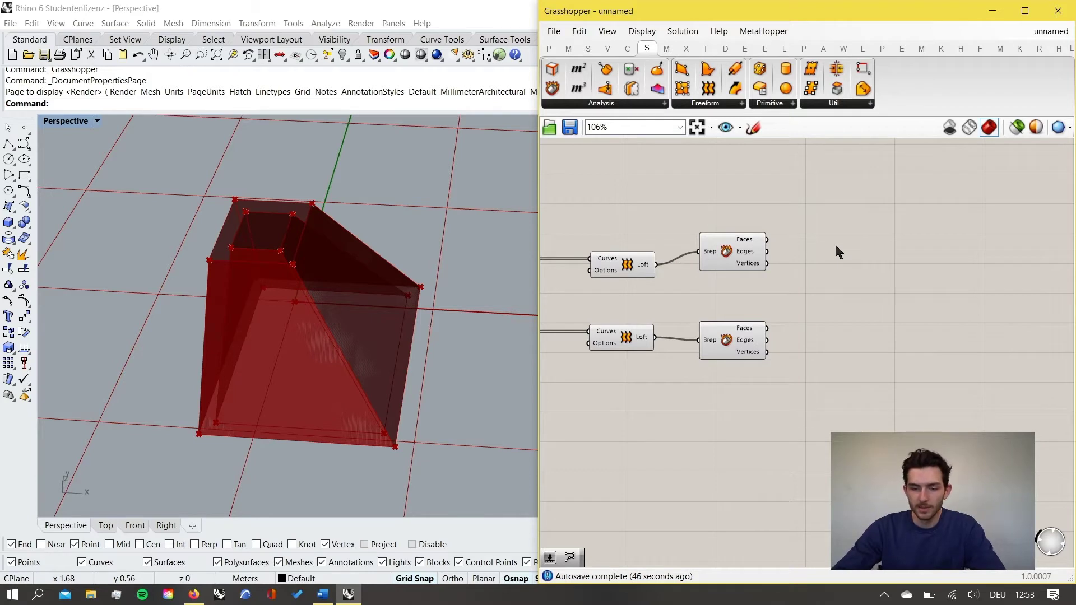
pyautogui.doubleClick(882, 244)
pyautogui.write('mesh surfc')
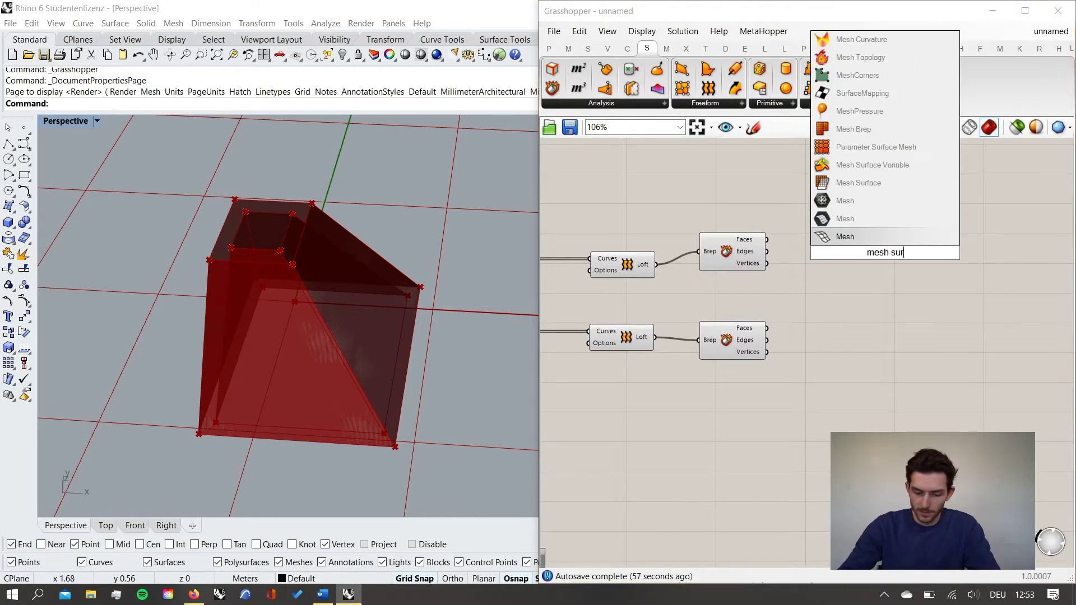
pyautogui.press('Up')
pyautogui.press('Up')
pyautogui.press('Up')
pyautogui.press('Up')
pyautogui.press('Return')
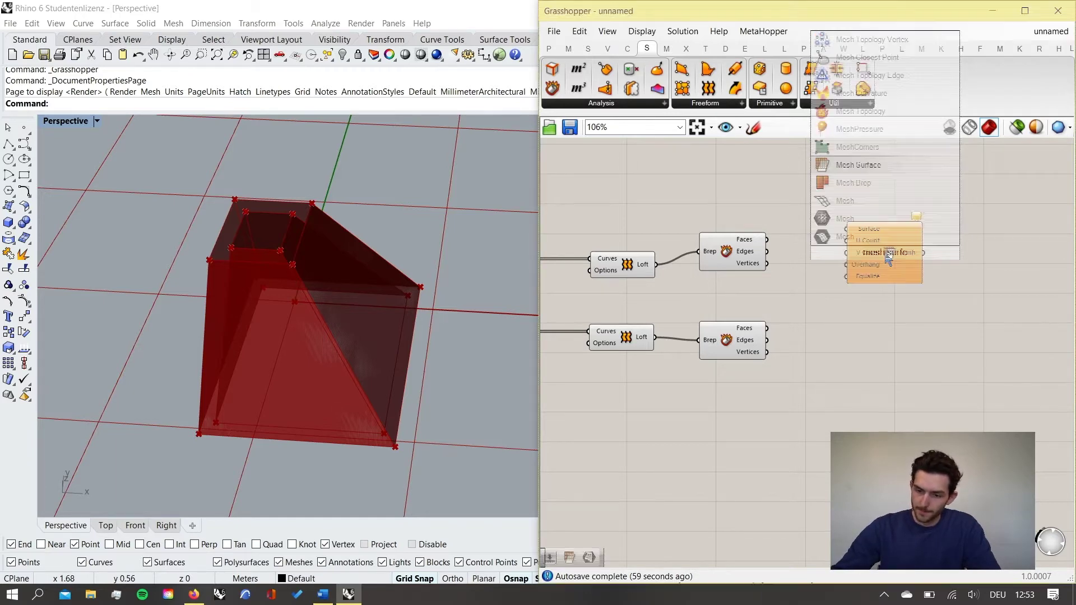
pyautogui.scroll(3, 887, 255)
pyautogui.moveTo(886, 256); pyautogui.dragTo(903, 239)
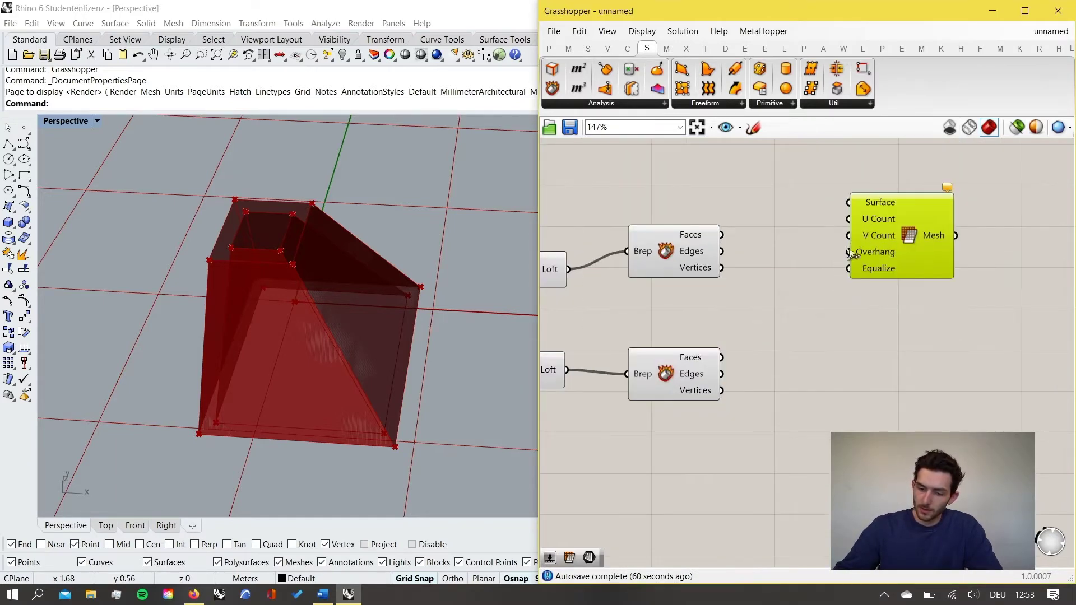
# Move the upper Deconstruct Brep component further up and align the Mesh Surface component level with it.
pyautogui.moveTo(758, 240); pyautogui.dragTo(768, 288, button='right')
pyautogui.moveTo(690, 297); pyautogui.dragTo(697, 252)
pyautogui.click(792, 256)
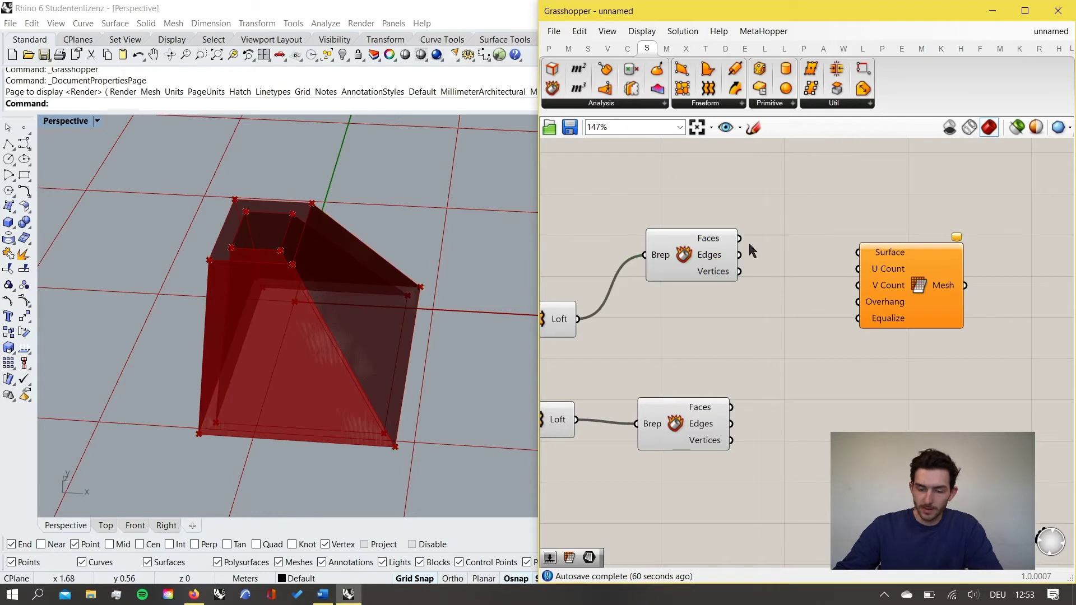
pyautogui.moveTo(913, 300); pyautogui.dragTo(917, 286)
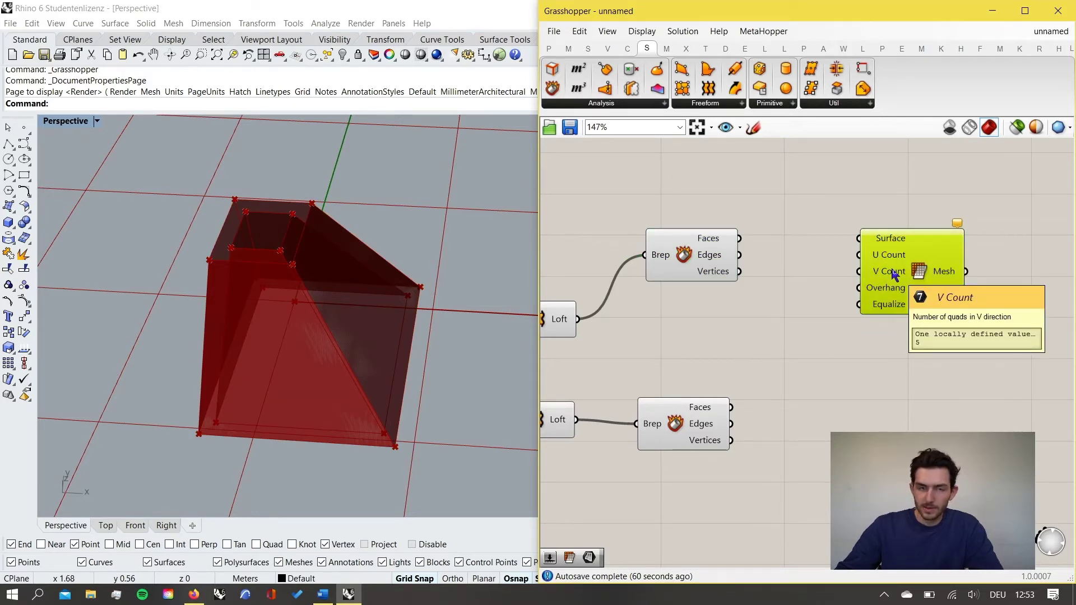
pyautogui.click(798, 416)
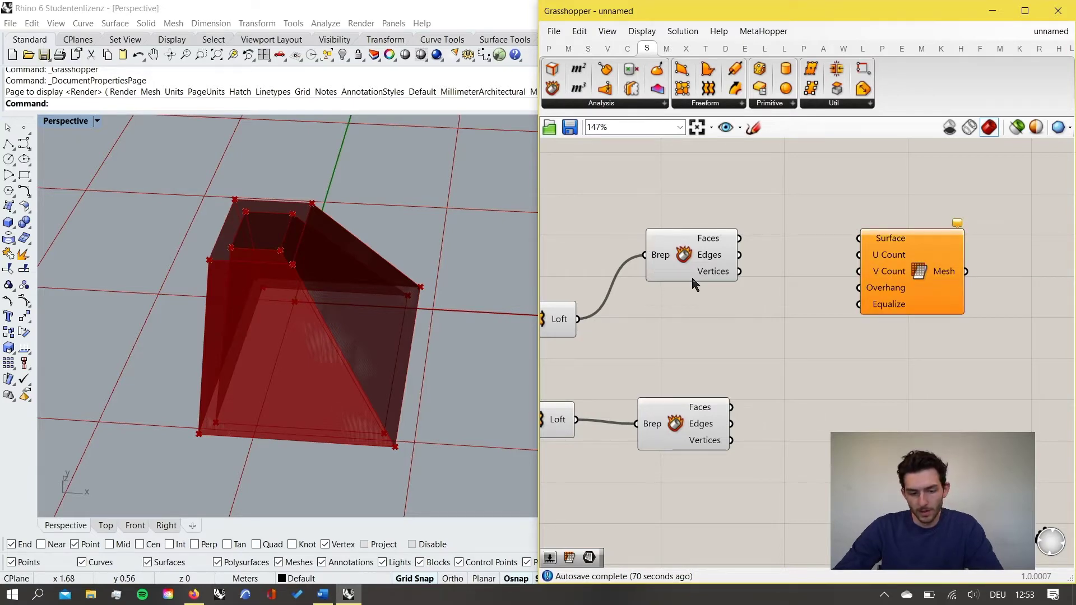
# Connect the upper Deconstruct Brep's Faces output to the Surface input of the Mesh Surface component.
pyautogui.click(716, 263)
pyautogui.click(829, 272)
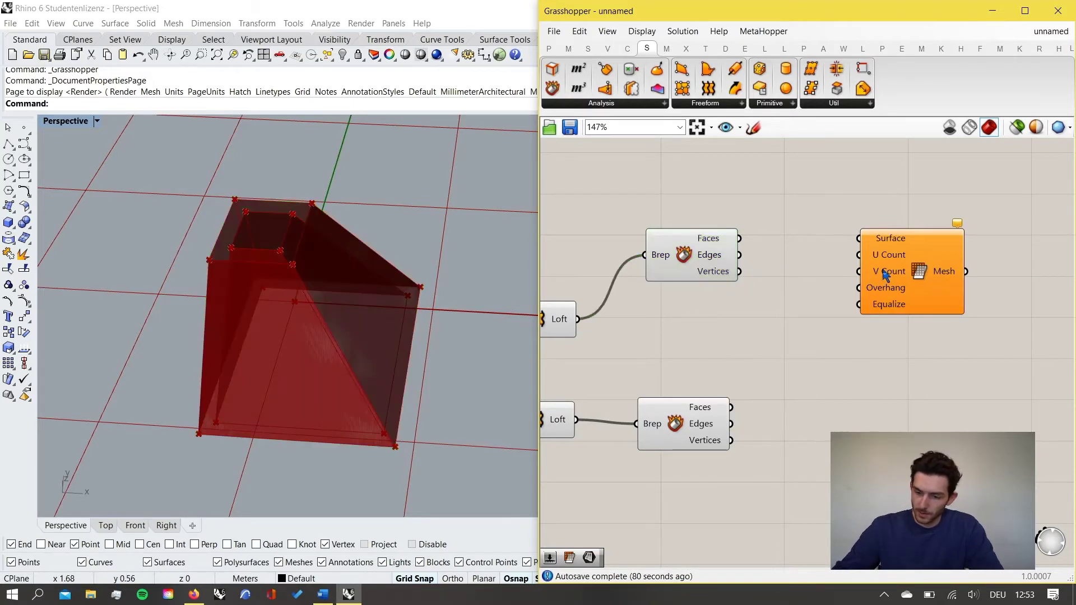
pyautogui.click(896, 271)
pyautogui.scroll(-2, 900, 268)
pyautogui.click(774, 240)
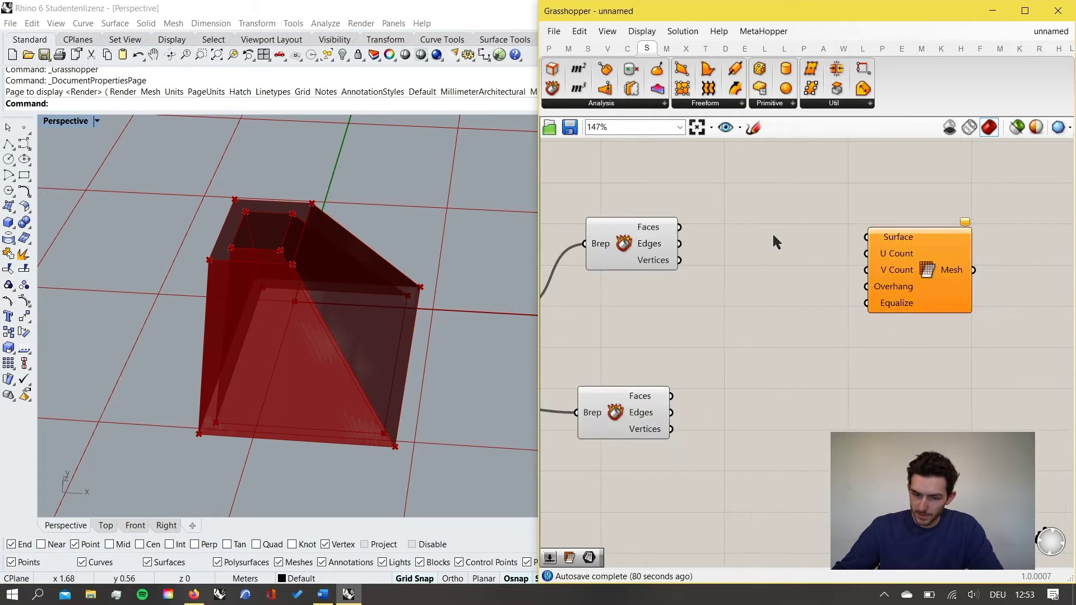
pyautogui.click(695, 238)
pyautogui.scroll(1, 728, 240)
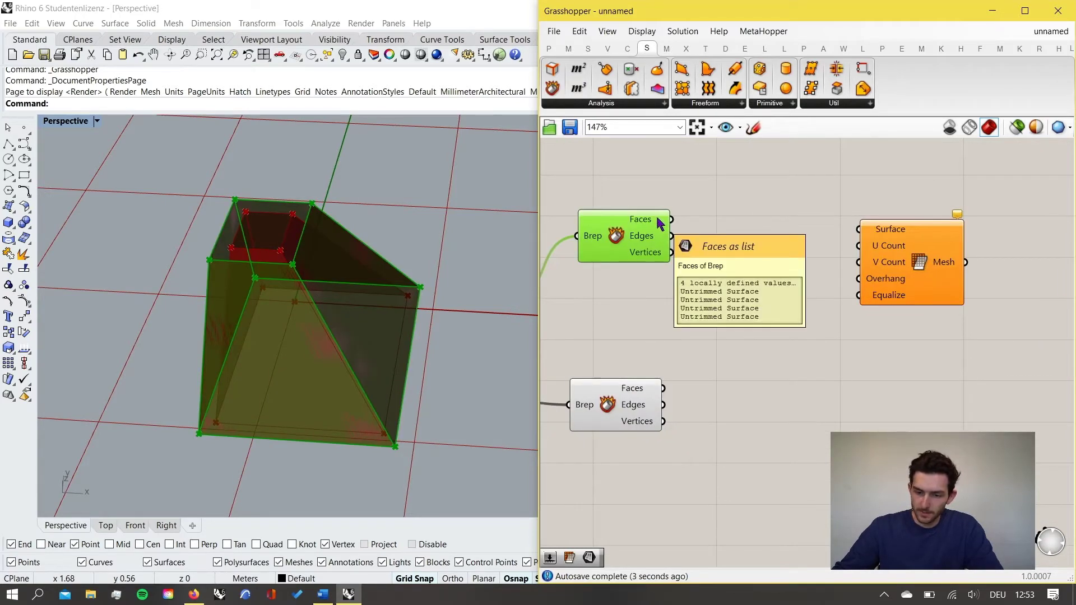
pyautogui.moveTo(671, 219); pyautogui.dragTo(859, 230)
pyautogui.click(899, 255)
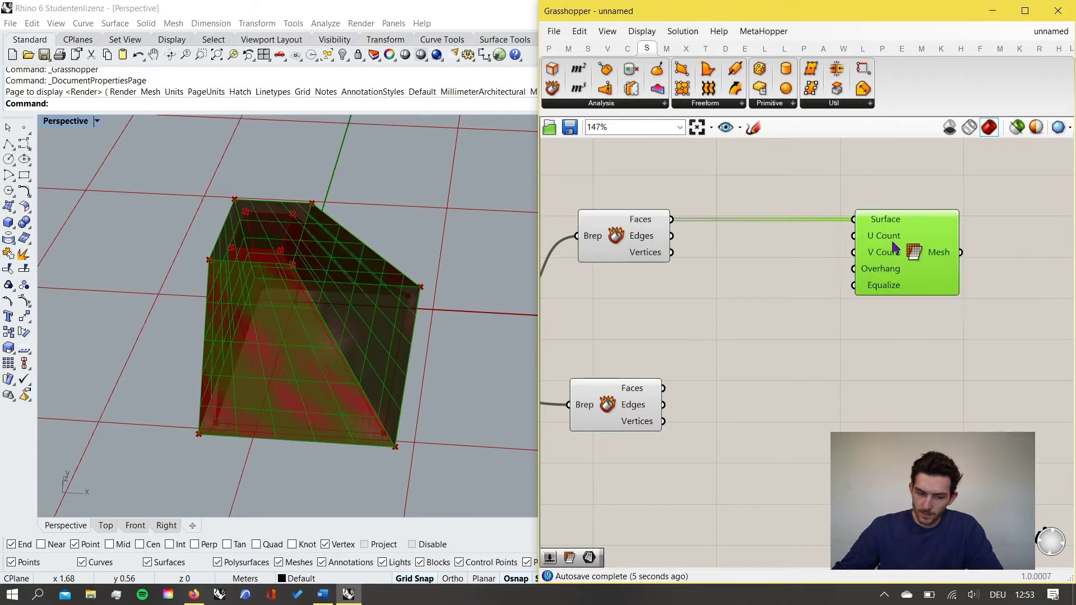
# Turn off the preview of all components upstream of Mesh Surface so only the mesh is displayed.
pyautogui.scroll(-4, 756, 281)
pyautogui.scroll(-5, 813, 309)
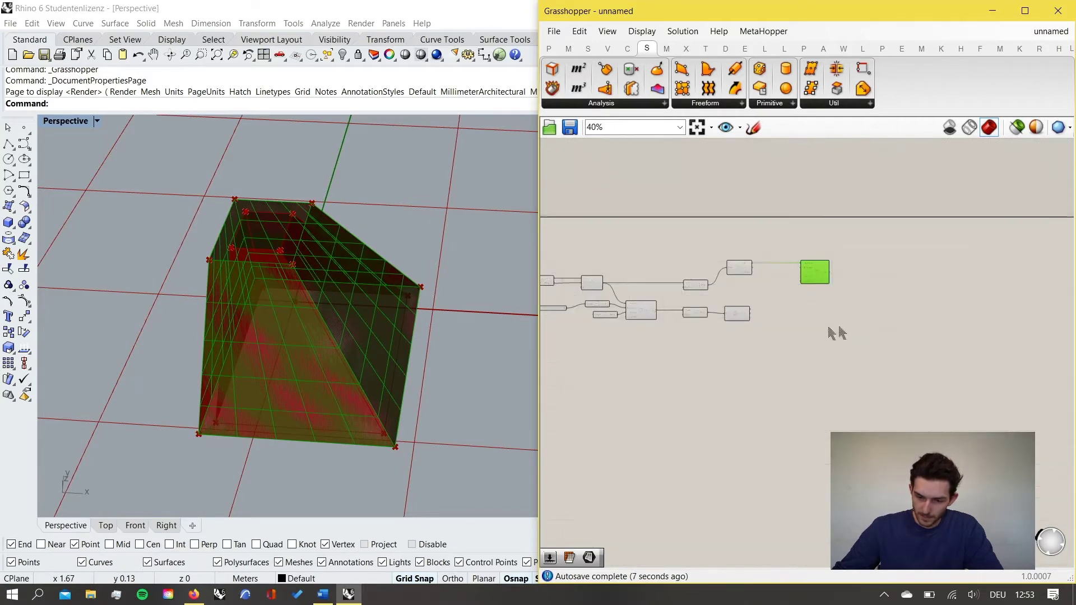
pyautogui.moveTo(870, 366); pyautogui.dragTo(615, 272)
pyautogui.middleClick(723, 249)
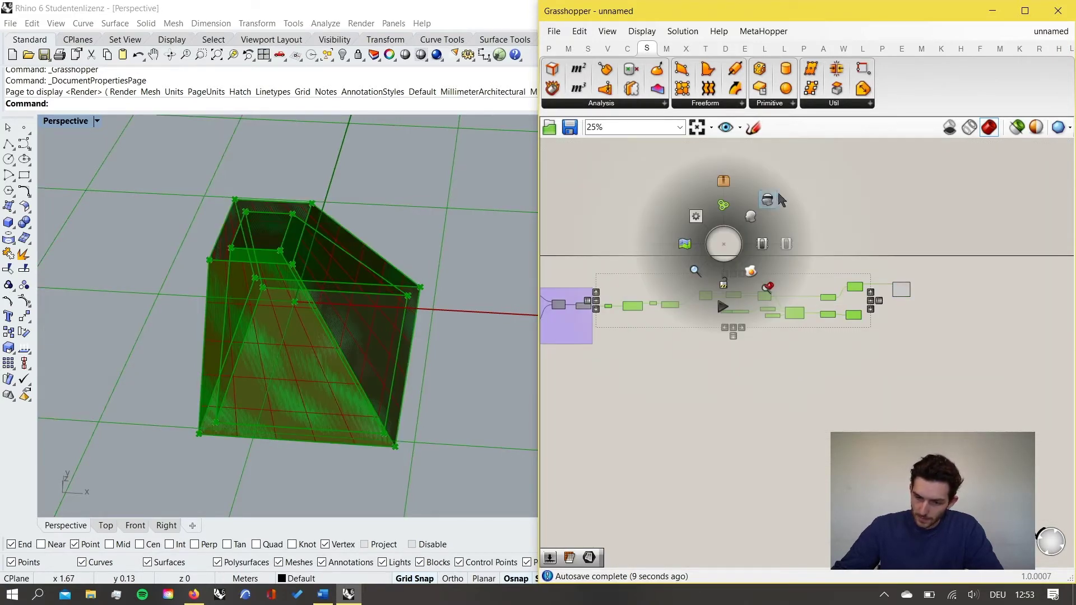
pyautogui.click(839, 259)
pyautogui.scroll(3, 925, 319)
pyautogui.scroll(5, 967, 308)
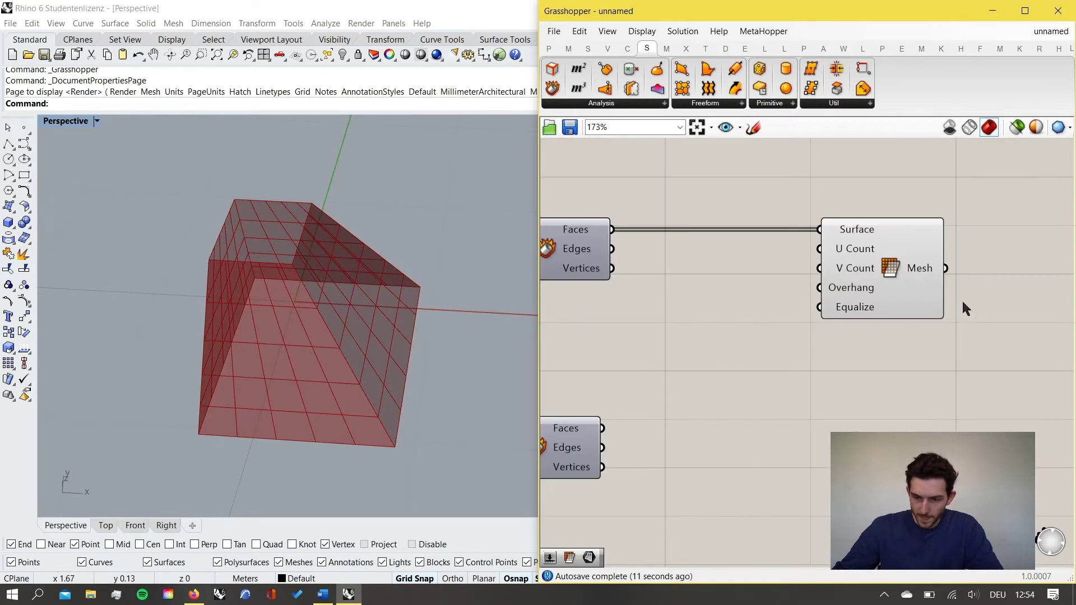
# Examine the outer shell's mesh from several angles and check the Mesh Surface component's Mesh output.
pyautogui.click(866, 283)
pyautogui.moveTo(435, 378); pyautogui.dragTo(257, 443, button='right')
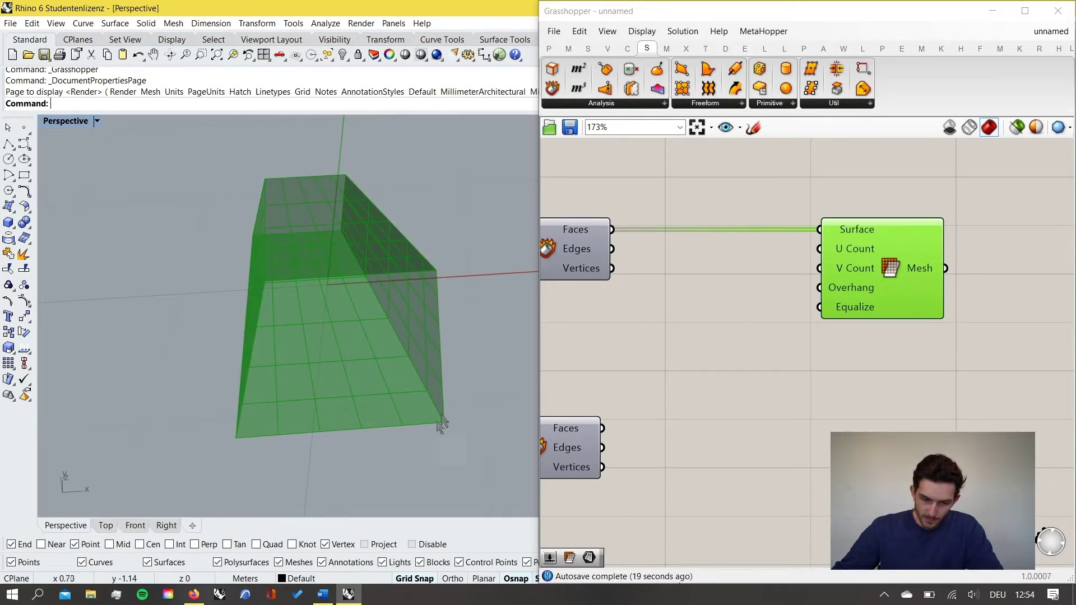
pyautogui.moveTo(922, 273)
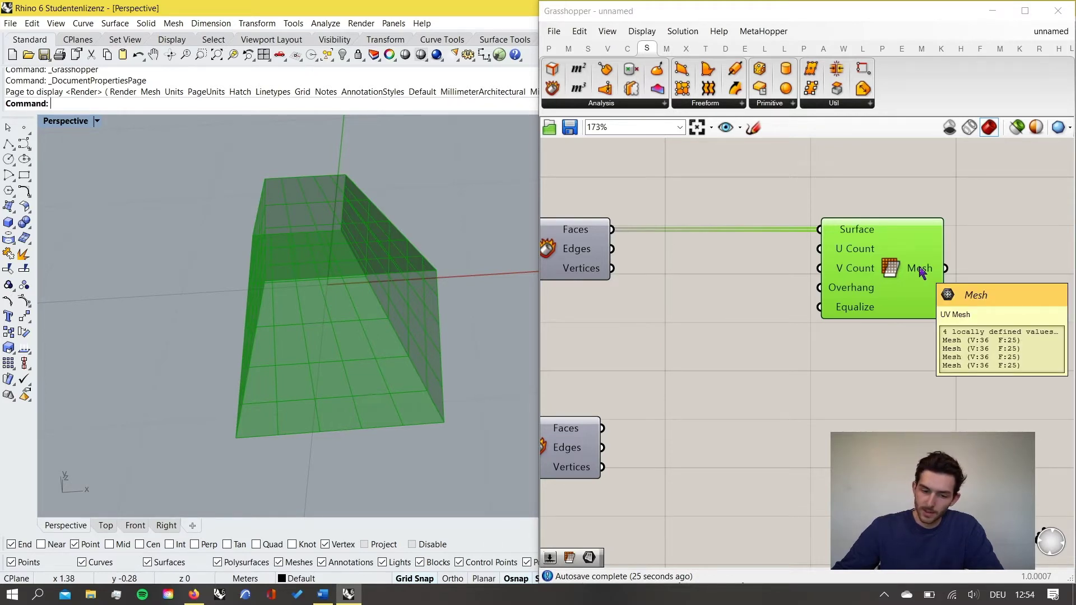
pyautogui.moveTo(850, 235)
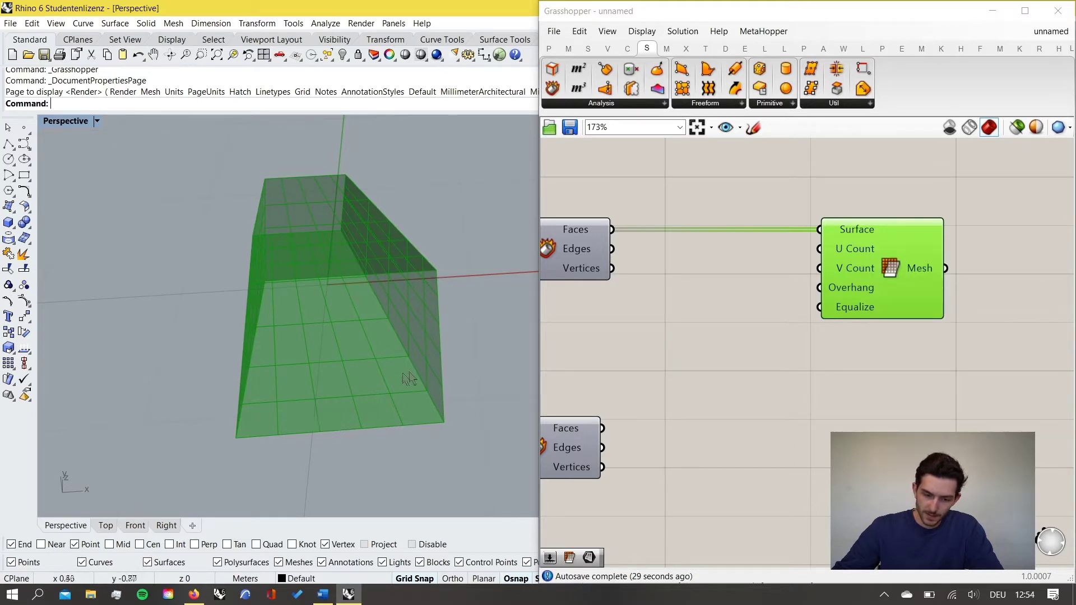
pyautogui.moveTo(409, 379); pyautogui.dragTo(241, 404, button='right')
pyautogui.moveTo(372, 281); pyautogui.dragTo(370, 336, button='right')
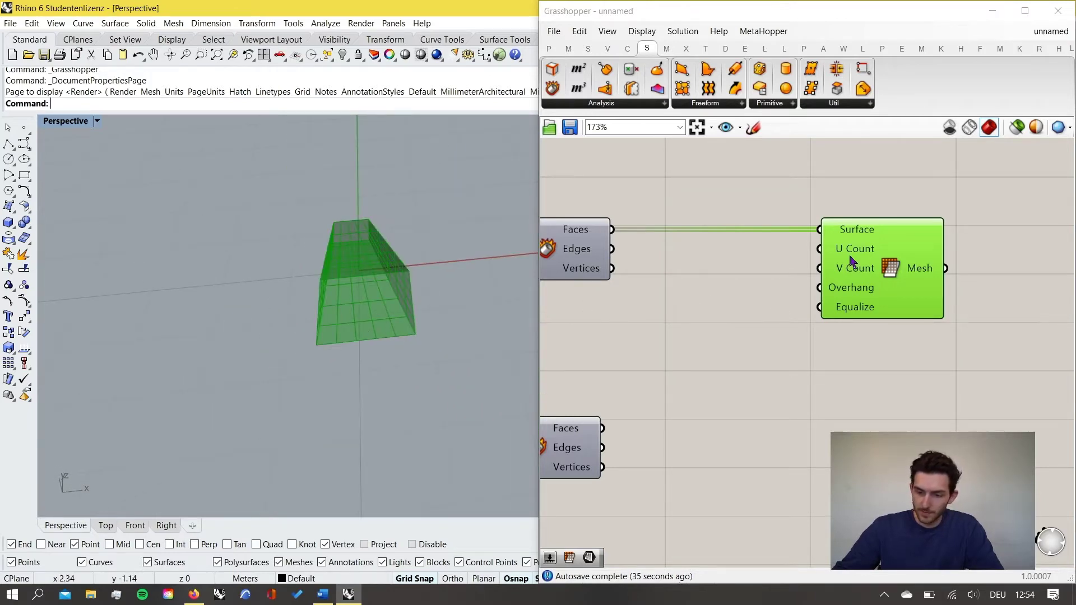
# Add two number sliders with the values 5 and 8, one below the other, before the Mesh Surface component.
pyautogui.click(725, 291)
pyautogui.doubleClick(725, 290)
pyautogui.write('5')
pyautogui.press('Return')
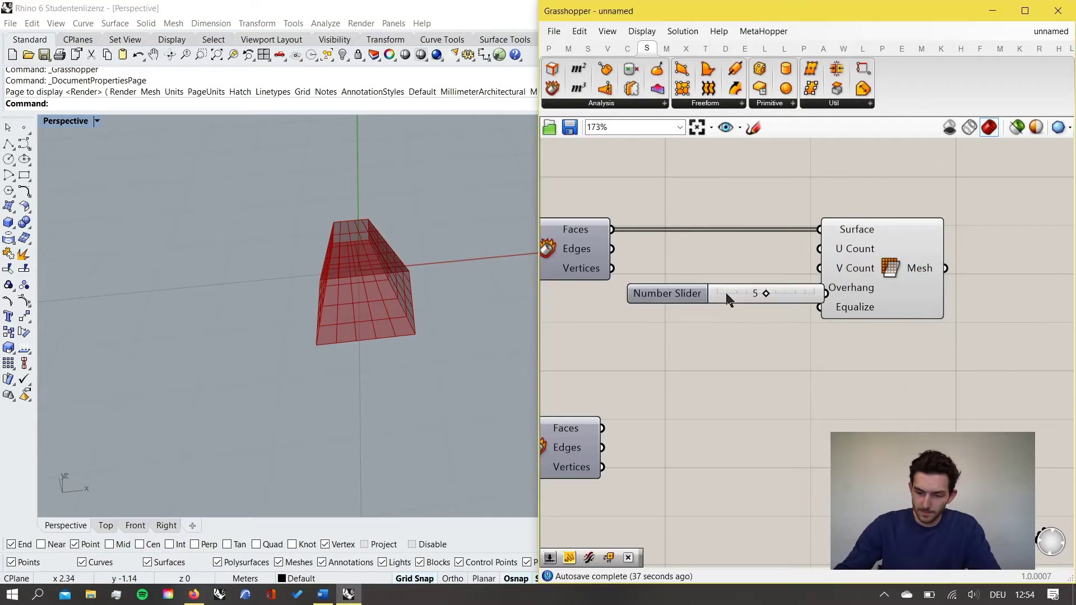
pyautogui.moveTo(729, 298); pyautogui.dragTo(679, 308)
pyautogui.doubleClick(699, 390)
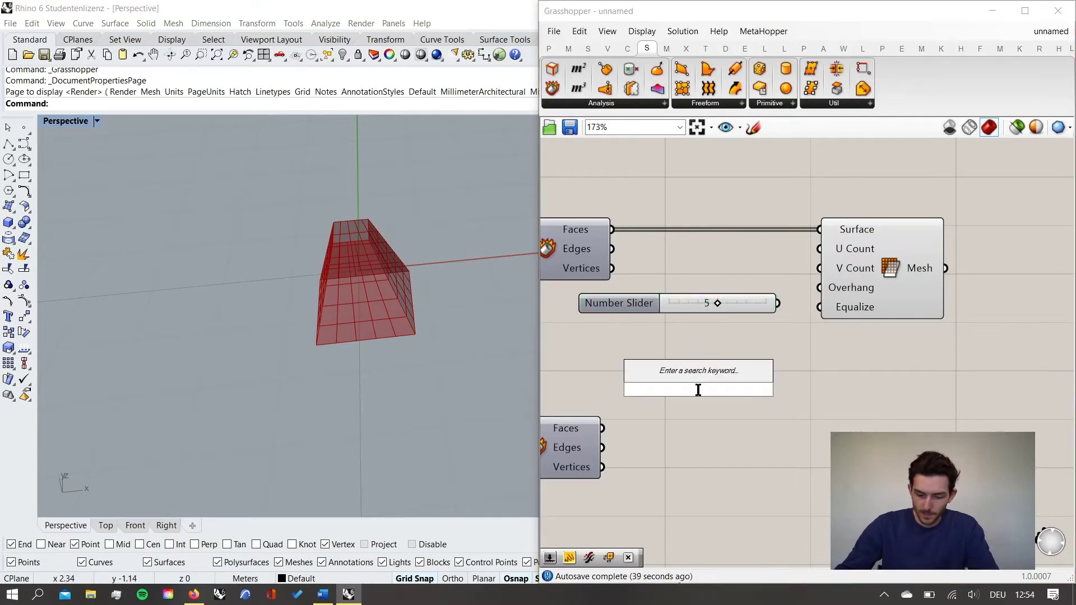
pyautogui.write('8')
pyautogui.press('Return')
pyautogui.moveTo(699, 391); pyautogui.dragTo(693, 343)
# Connect the slider set to 5 to Mesh Surface's U Count and the slider set to 8 to its V Count.
pyautogui.scroll(2, 777, 320)
pyautogui.moveTo(780, 298); pyautogui.dragTo(835, 222)
pyautogui.moveTo(800, 350); pyautogui.dragTo(837, 250)
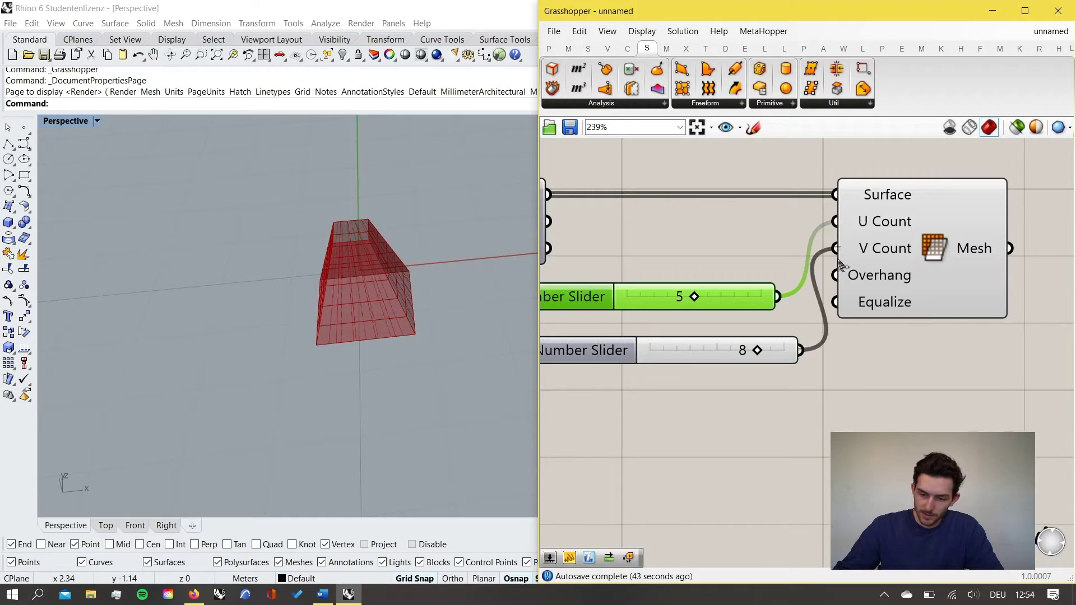
# Set the V Count slider to 6 and inspect the selected mesh's new subdivision in the Rhino viewport.
pyautogui.click(912, 246)
pyautogui.scroll(1, 806, 336)
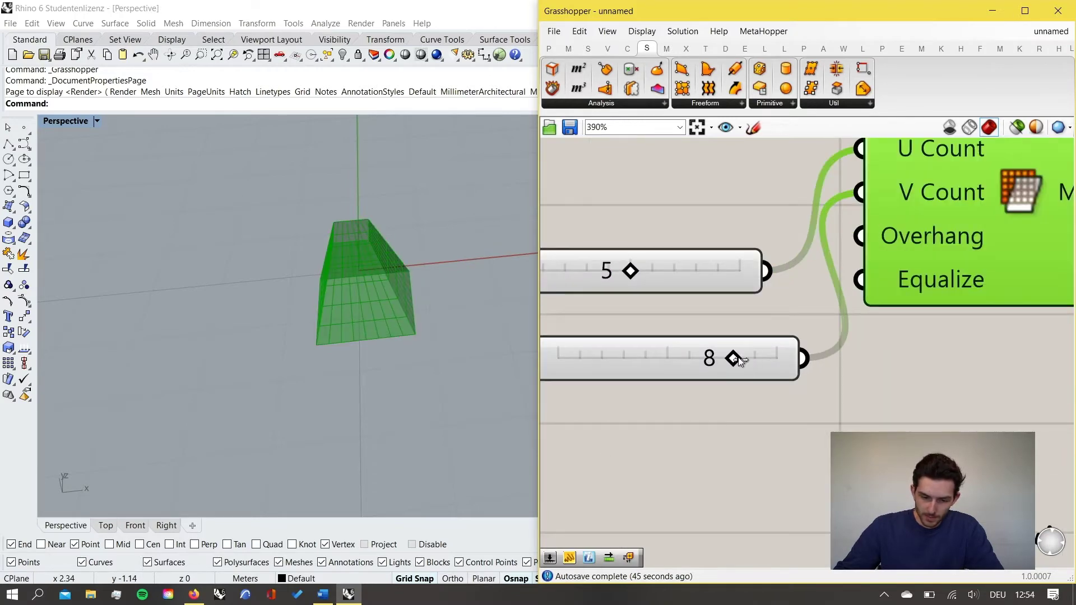
pyautogui.moveTo(733, 360); pyautogui.dragTo(677, 364)
pyautogui.scroll(6, 396, 312)
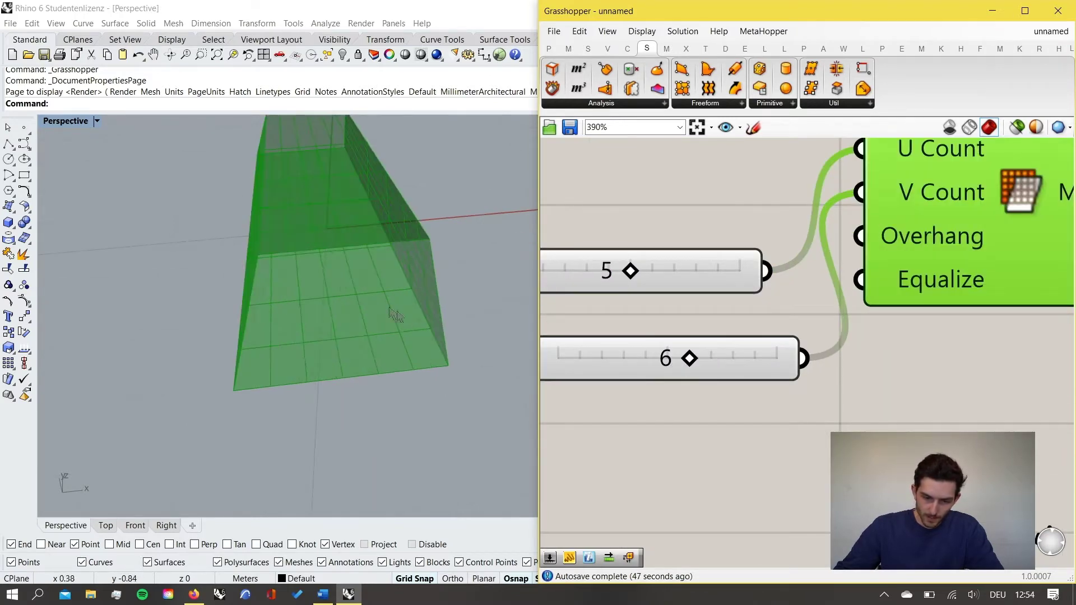
pyautogui.keyDown('shift'); pyautogui.moveTo(418, 323); pyautogui.dragTo(417, 345, button='right'); pyautogui.keyUp('shift')
pyautogui.scroll(-4, 424, 347)
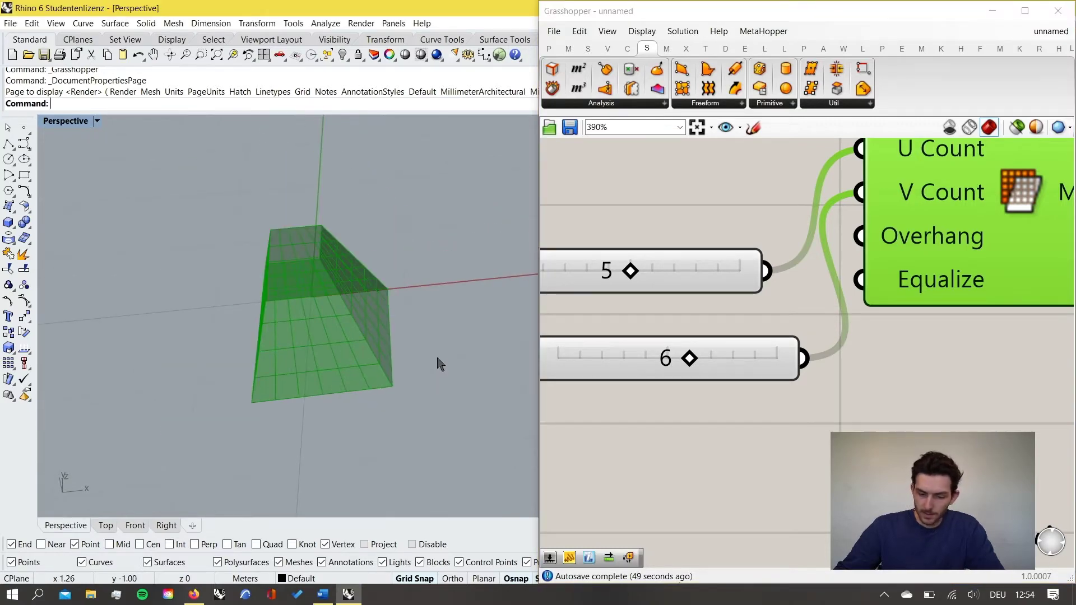
# Set the U Count slider to 7 and inspect the mesh divisions along the shell's lower edge.
pyautogui.moveTo(734, 302); pyautogui.dragTo(778, 322, button='right')
pyautogui.moveTo(733, 379)
pyautogui.mouseDown()
pyautogui.moveTo(818, 380)
pyautogui.moveTo(602, 386)
pyautogui.moveTo(760, 395)
pyautogui.moveTo(679, 387)
pyautogui.moveTo(722, 385)
pyautogui.mouseUp()
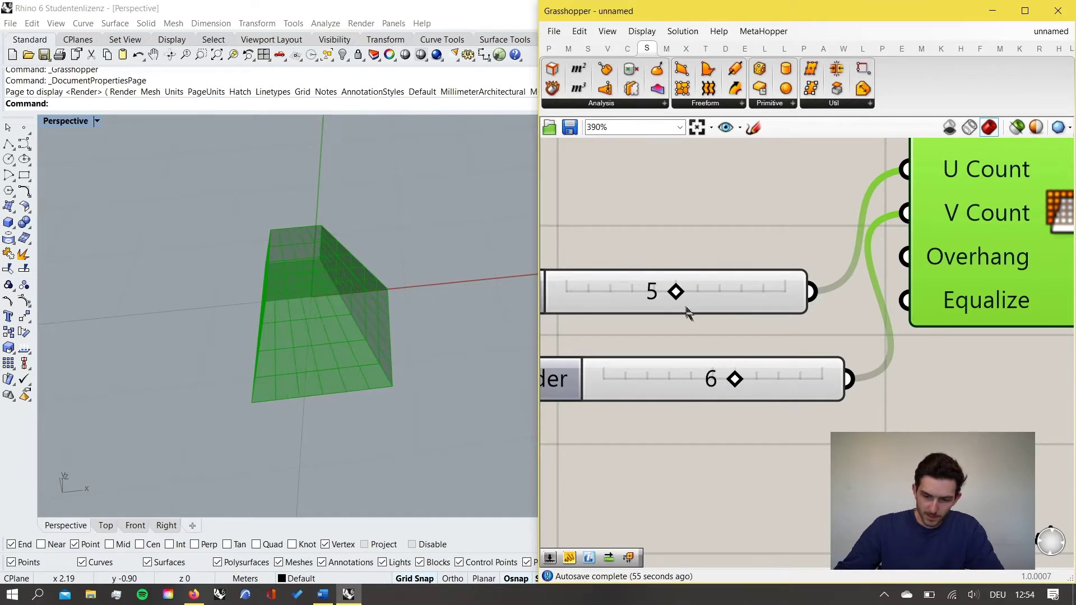
pyautogui.moveTo(678, 293); pyautogui.dragTo(720, 297)
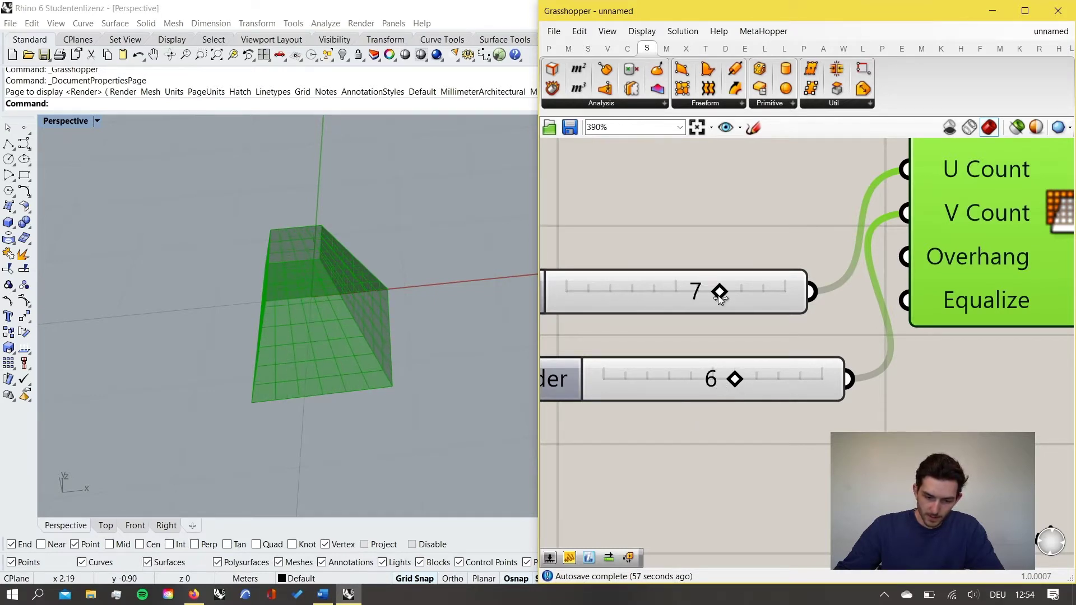
pyautogui.moveTo(413, 389)
pyautogui.mouseDown(button='right')
pyautogui.moveTo(449, 385)
pyautogui.moveTo(425, 389)
pyautogui.mouseUp(button='right')
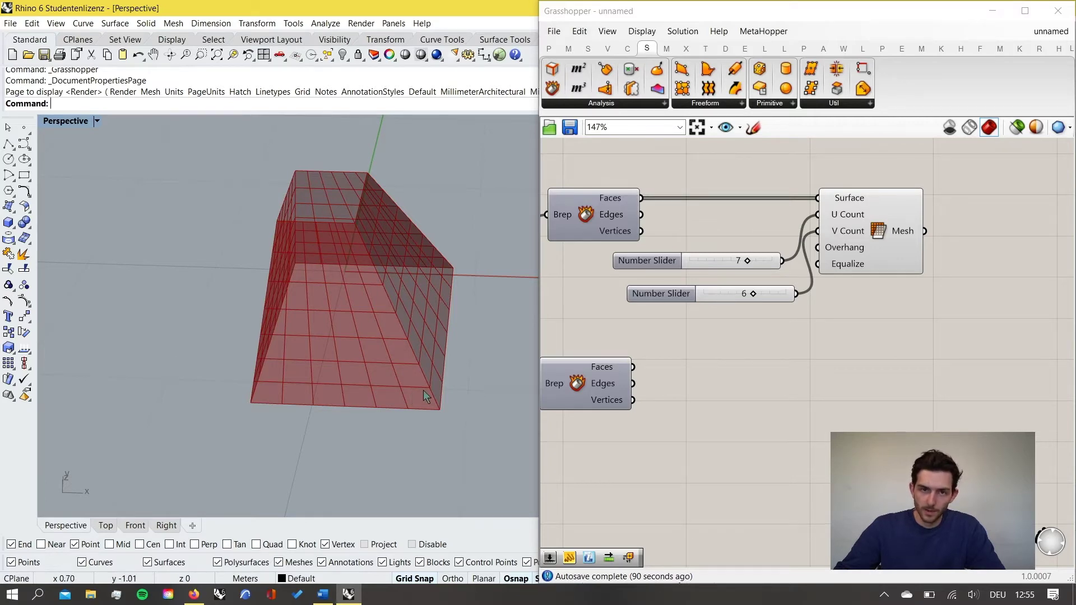
pyautogui.scroll(3, 370, 411)
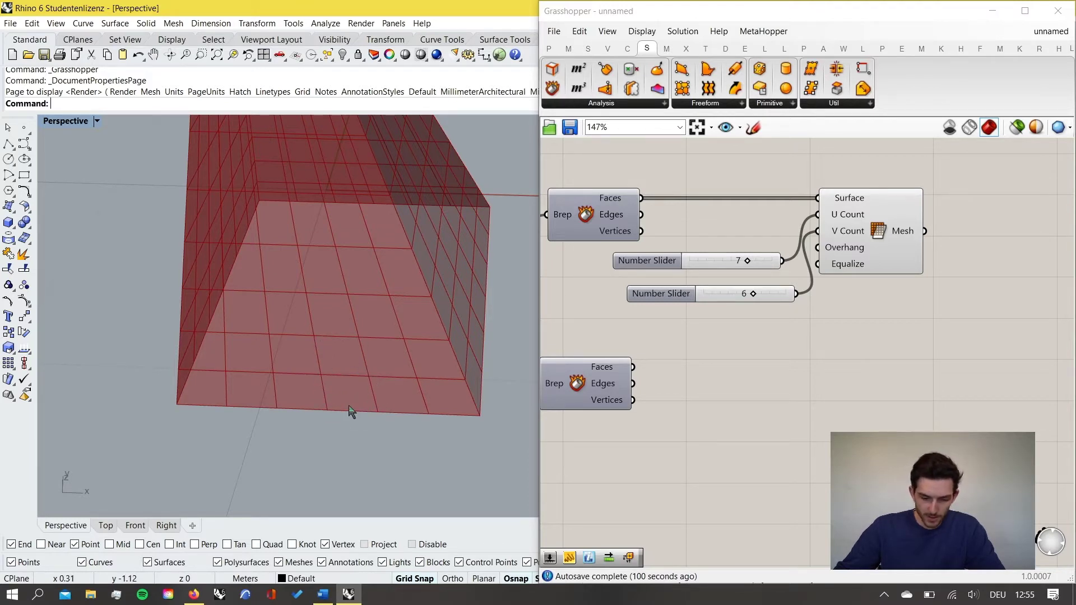
# Duplicate Mesh Surface below the original and connect the lower Deconstruct Brep's Faces output to the copy's Surface input.
pyautogui.scroll(-4, 775, 267)
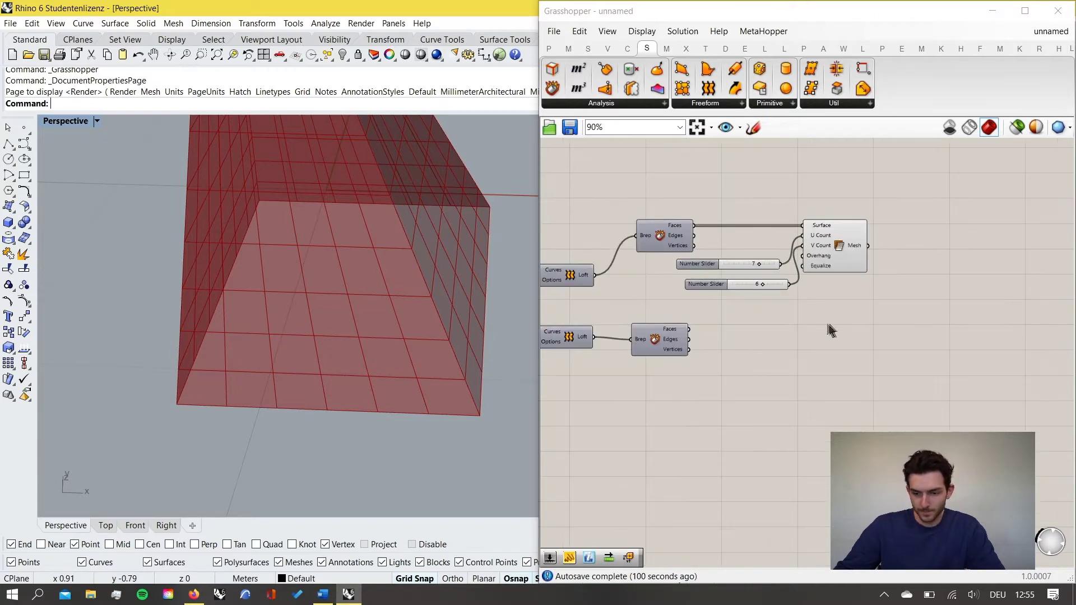
pyautogui.moveTo(828, 324); pyautogui.dragTo(806, 285, button='right')
pyautogui.keyDown('alt'); pyautogui.moveTo(811, 220); pyautogui.dragTo(814, 327); pyautogui.keyUp('alt')
pyautogui.scroll(4, 779, 331)
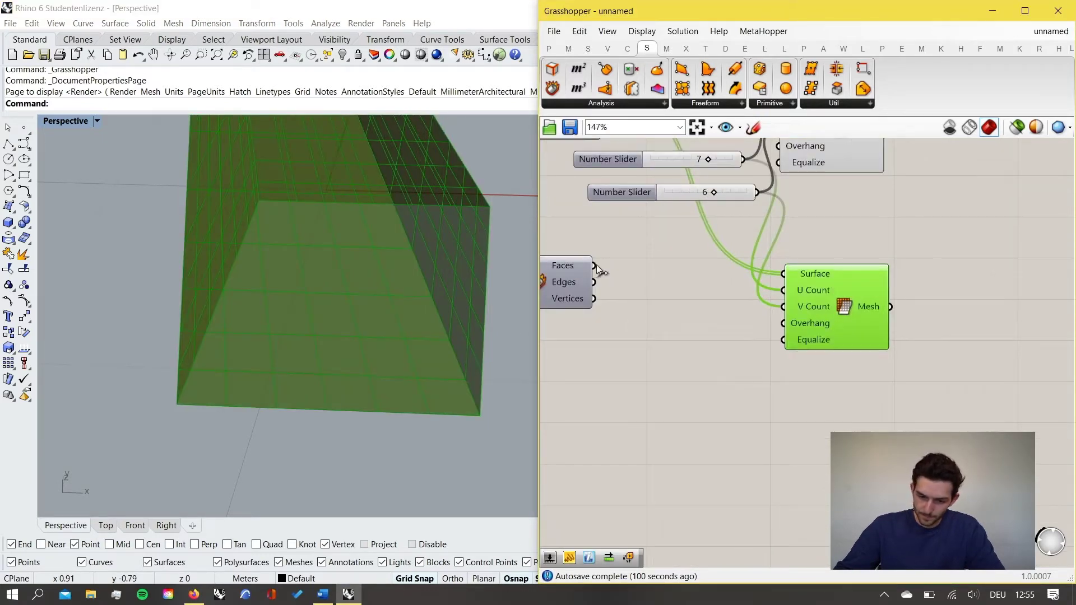
pyautogui.moveTo(595, 267); pyautogui.dragTo(782, 279)
# Compare the outer and inner meshes in the viewport by highlighting each Mesh Surface component in turn.
pyautogui.scroll(-4, 442, 370)
pyautogui.moveTo(442, 334); pyautogui.dragTo(393, 278, button='right')
pyautogui.scroll(4, 392, 278)
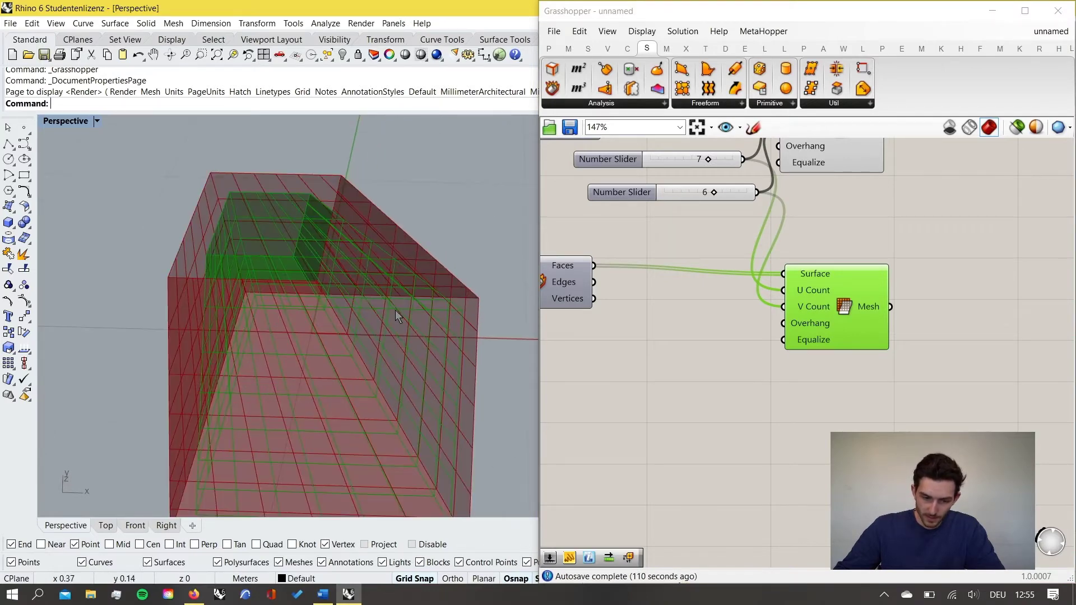
pyautogui.scroll(-4, 358, 372)
pyautogui.scroll(-2, 752, 294)
pyautogui.click(811, 178)
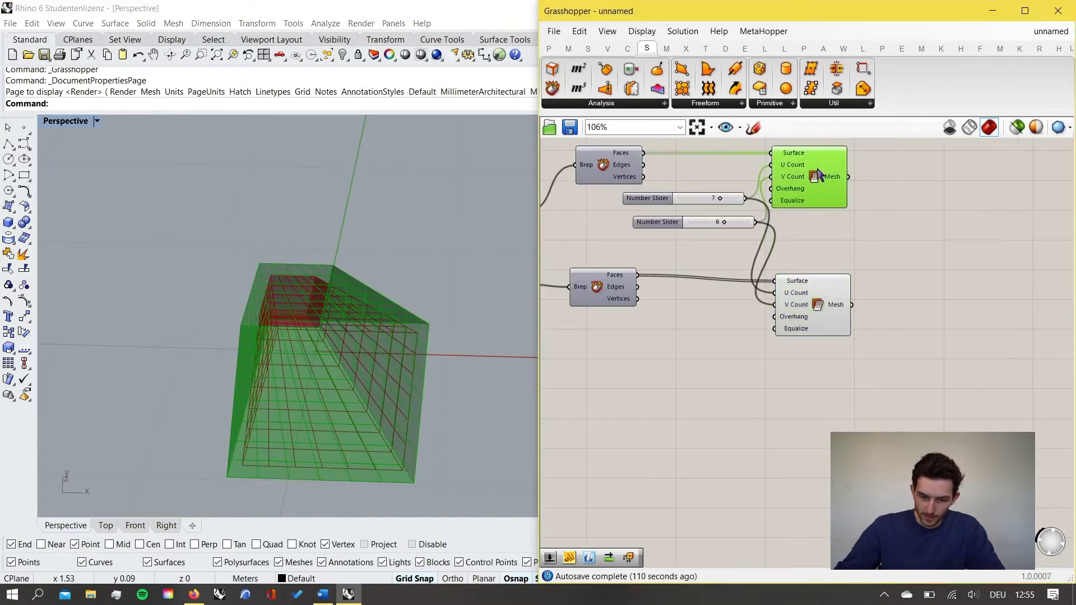
pyautogui.click(890, 226)
pyautogui.scroll(3, 809, 261)
pyautogui.click(836, 331)
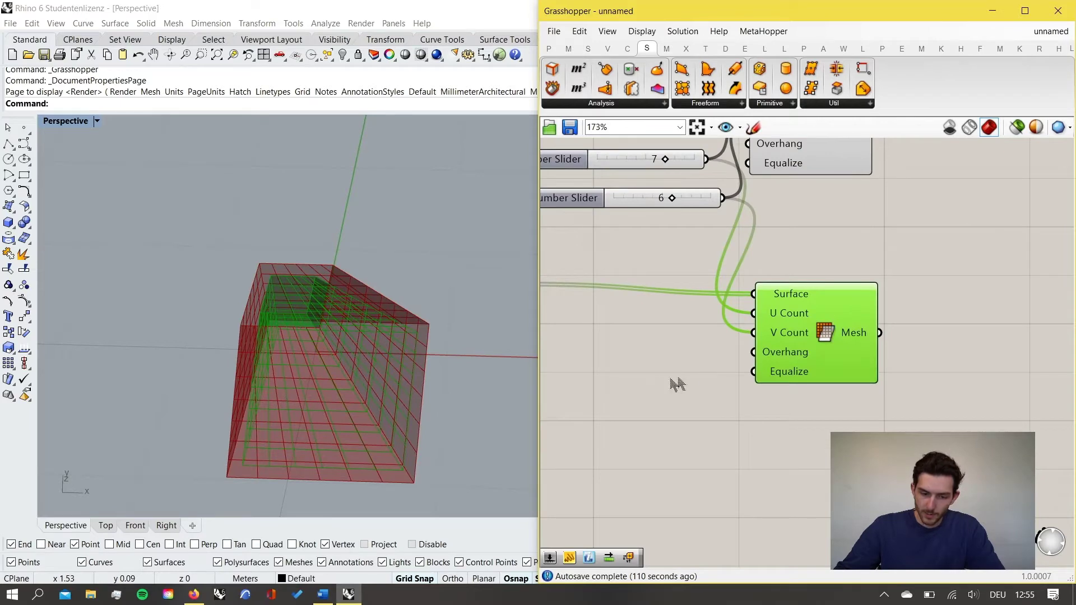
pyautogui.scroll(-1, 816, 375)
pyautogui.scroll(2, 798, 334)
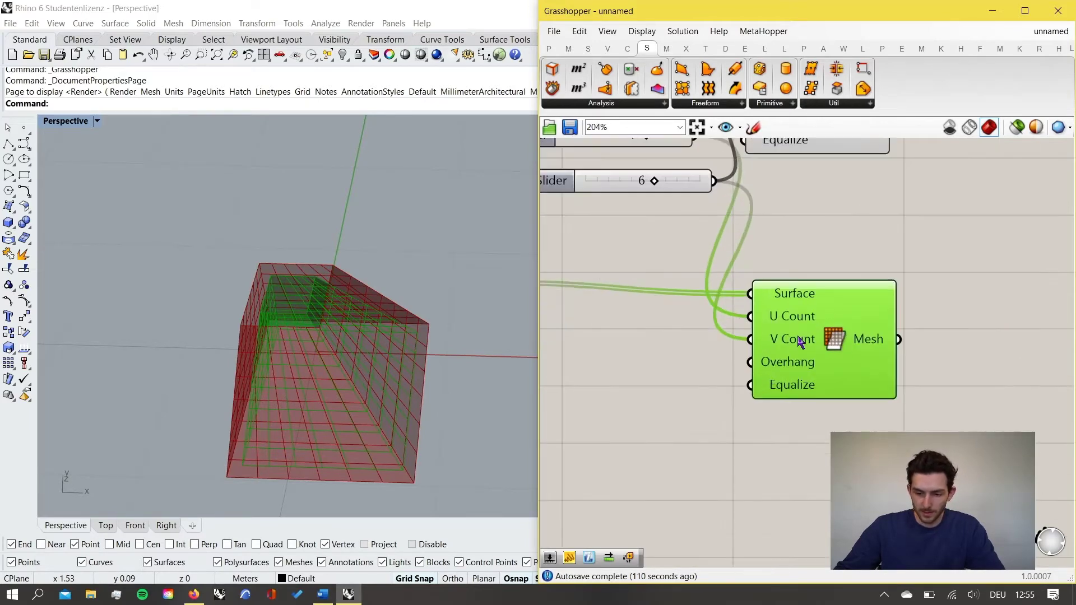
# Examine how the inner mesh grid sits within the outer one, both overall and close to the lower edge.
pyautogui.moveTo(416, 412); pyautogui.dragTo(422, 408, button='right')
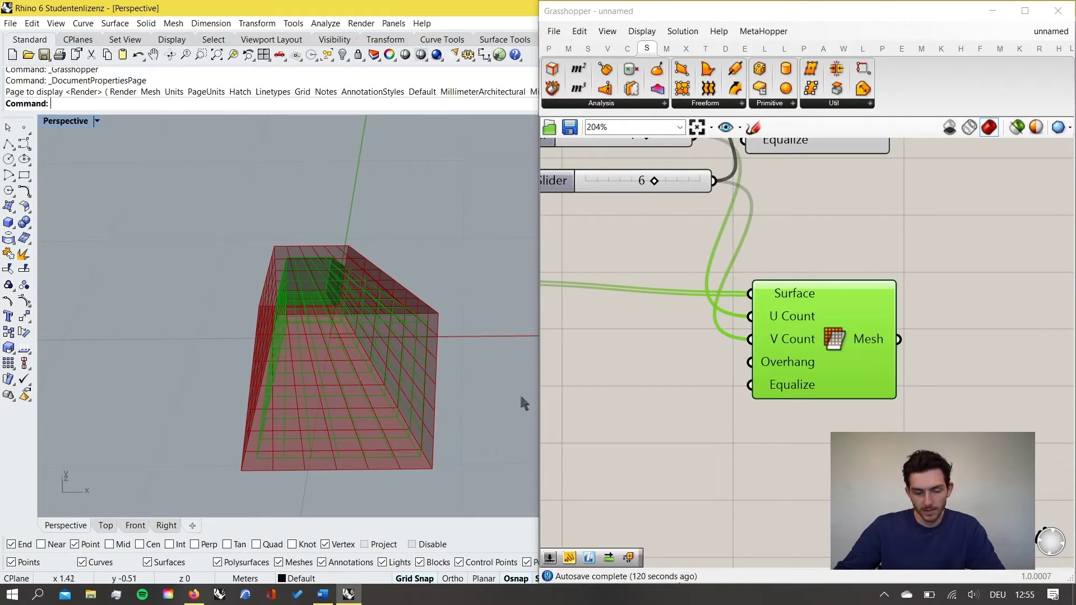
pyautogui.scroll(-2, 391, 416)
pyautogui.scroll(-3, 819, 326)
pyautogui.click(819, 321)
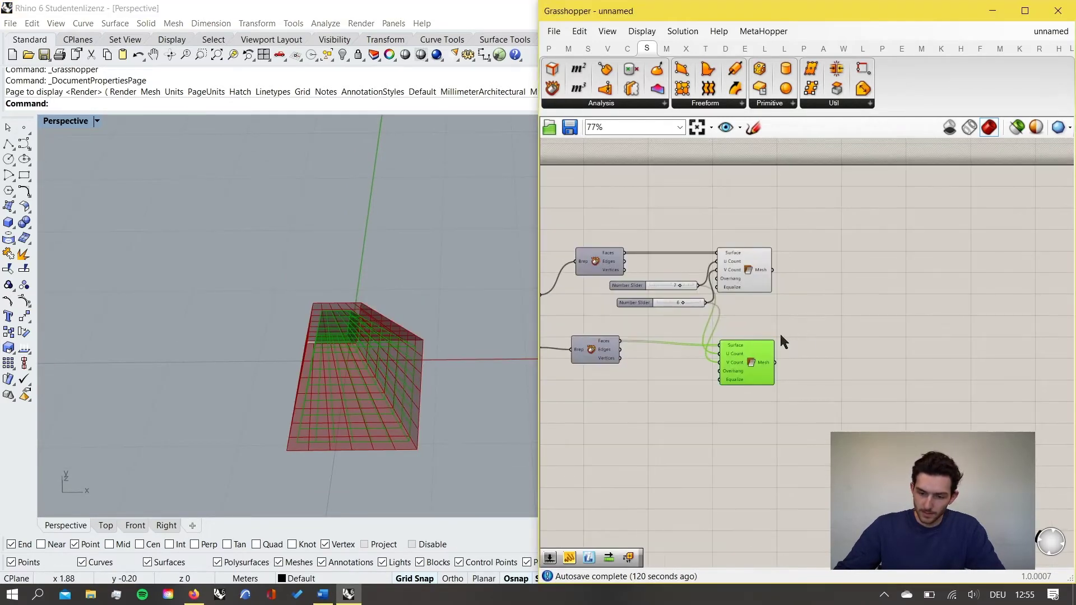
pyautogui.scroll(1, 803, 314)
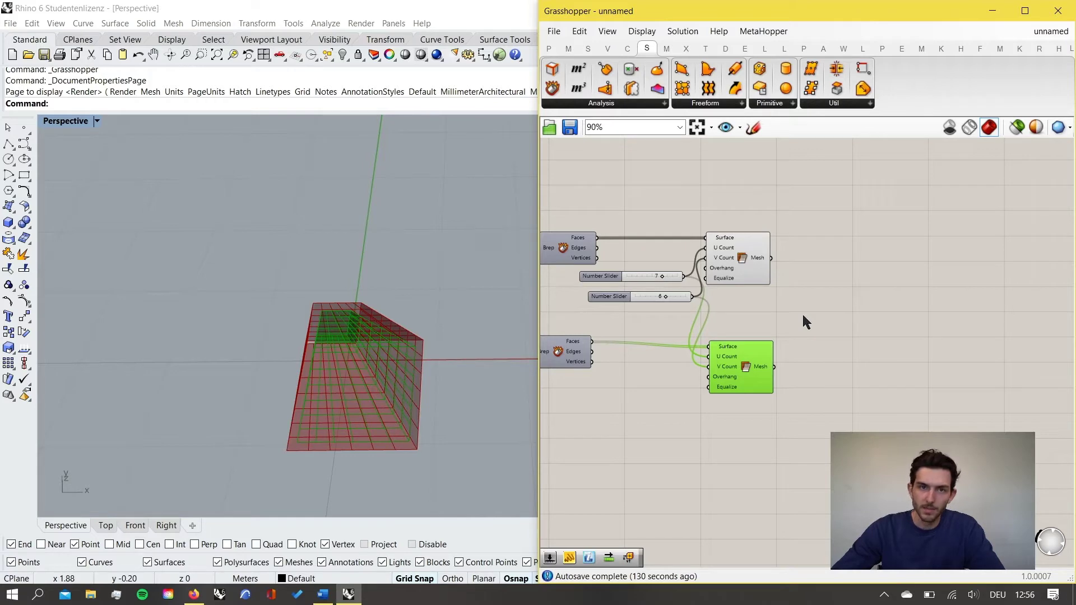
pyautogui.scroll(4, 297, 473)
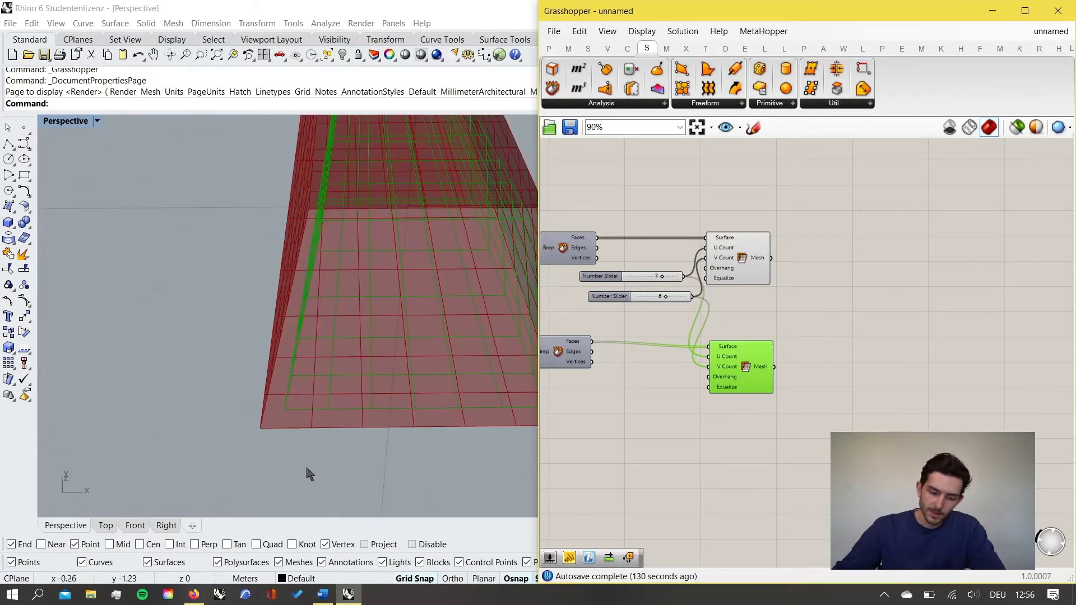
pyautogui.scroll(-4, 286, 472)
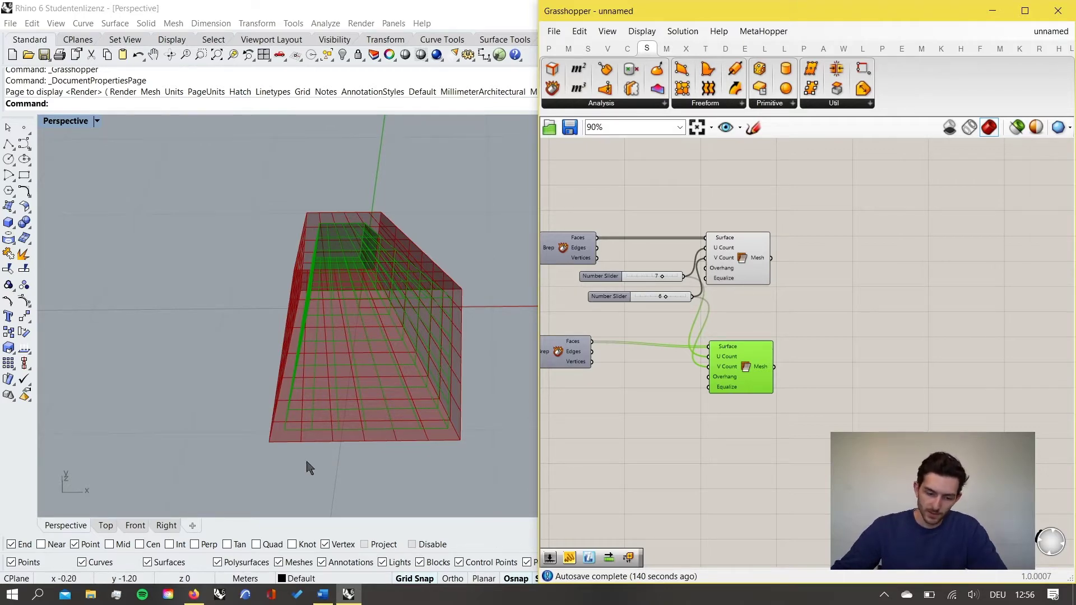
# Highlight the upper and lower Mesh Surface components in turn and compare the outer and inner grid divisions around the shell's lower corners.
pyautogui.scroll(4, 311, 468)
pyautogui.click(727, 270)
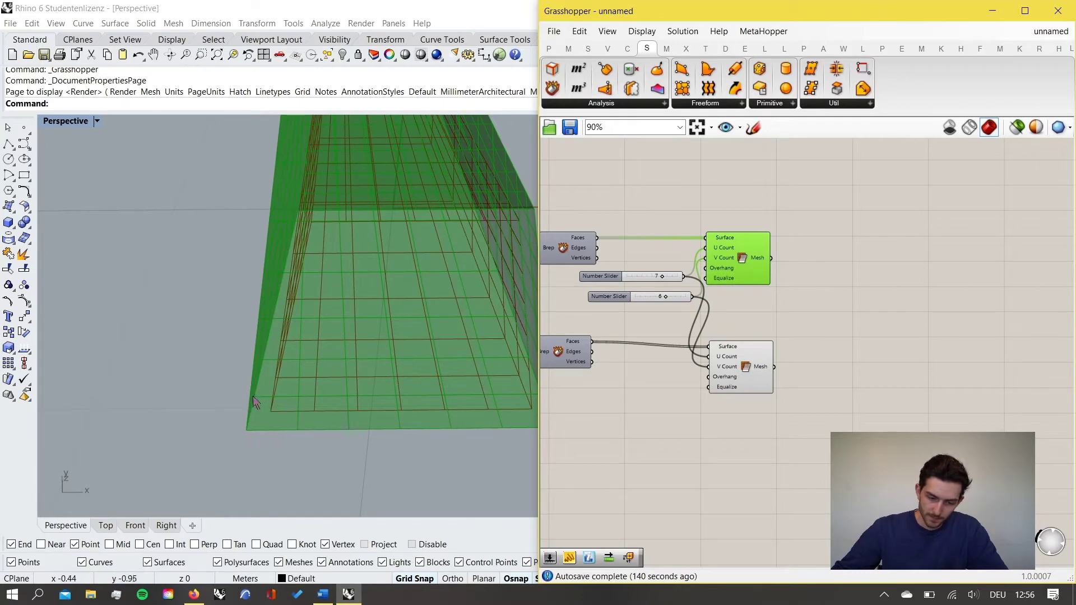
pyautogui.click(755, 365)
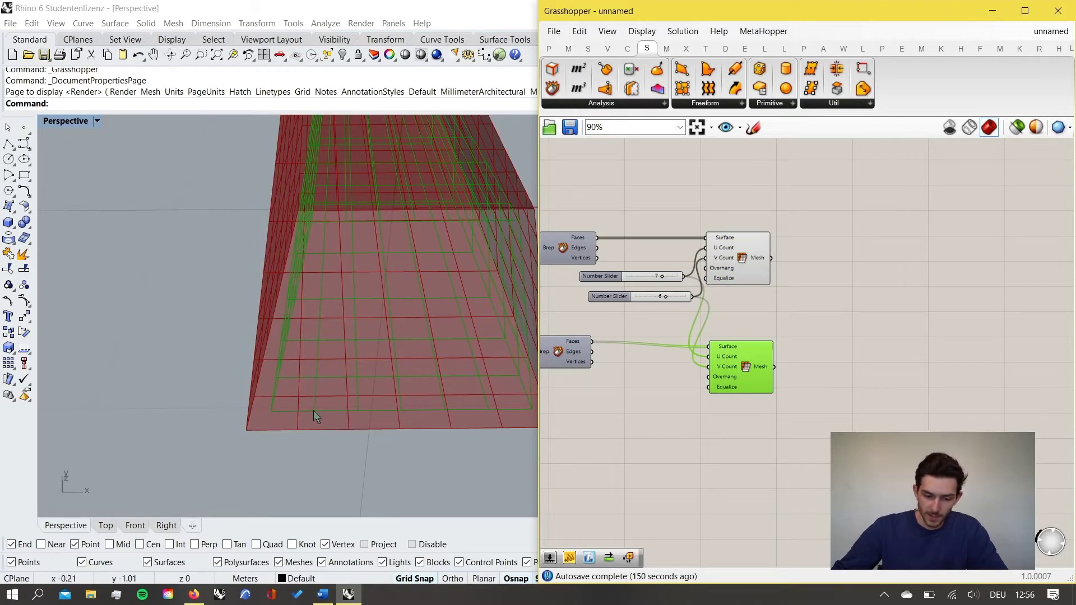
pyautogui.moveTo(311, 414); pyautogui.dragTo(278, 412, button='right')
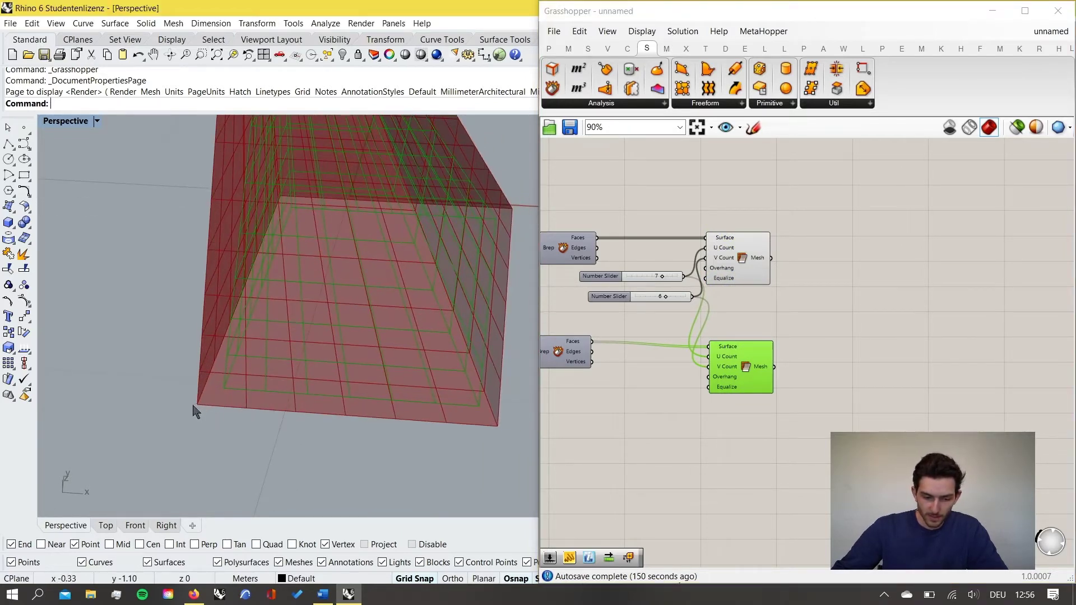
pyautogui.click(867, 318)
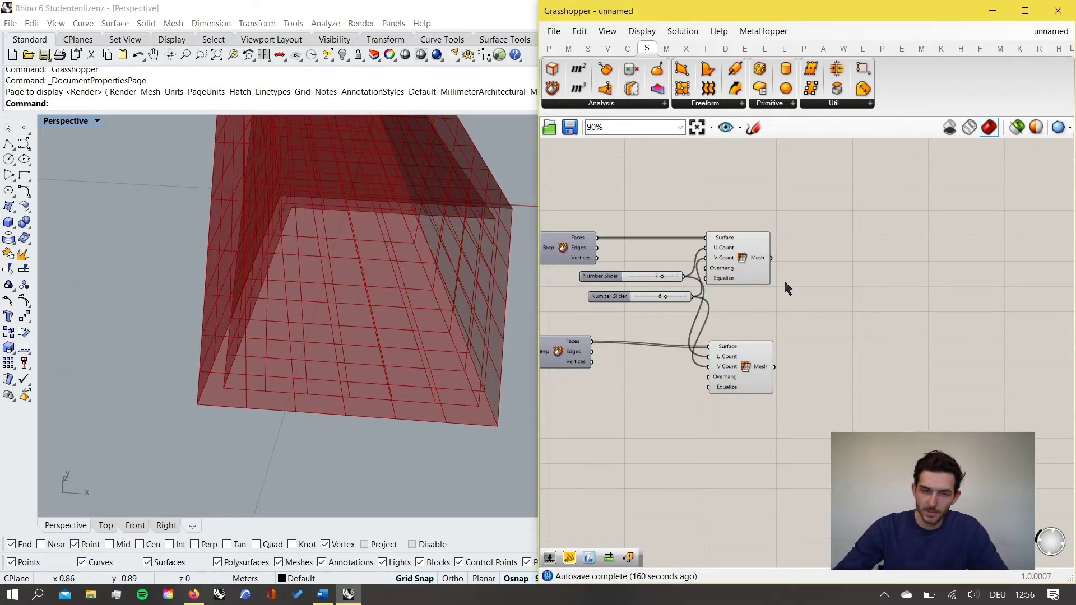
pyautogui.scroll(-3, 726, 318)
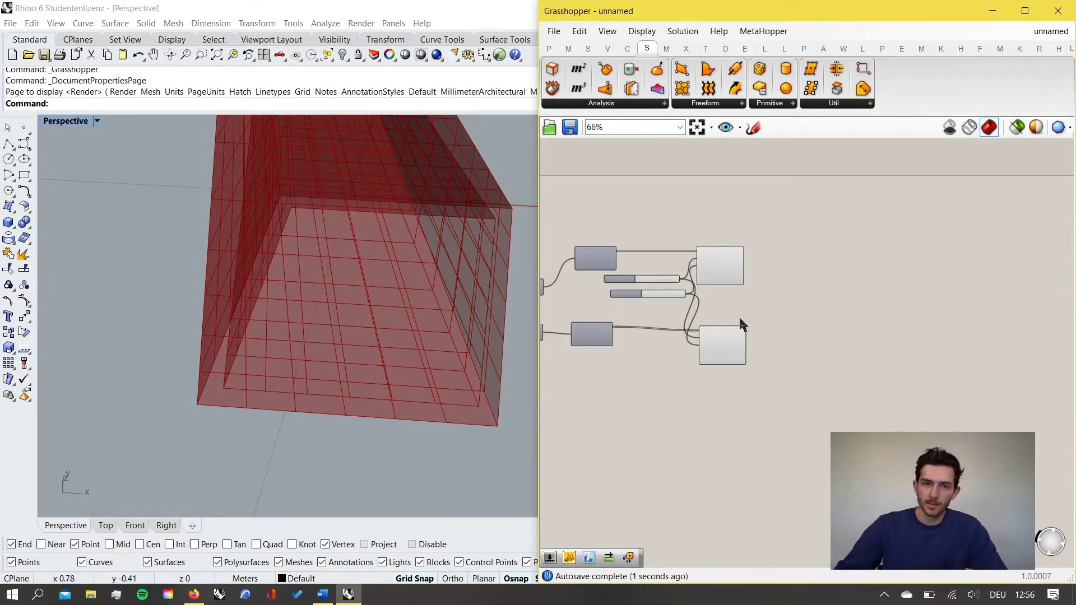
pyautogui.keyDown('shift'); pyautogui.moveTo(484, 288); pyautogui.dragTo(474, 310, button='right'); pyautogui.keyUp('shift')
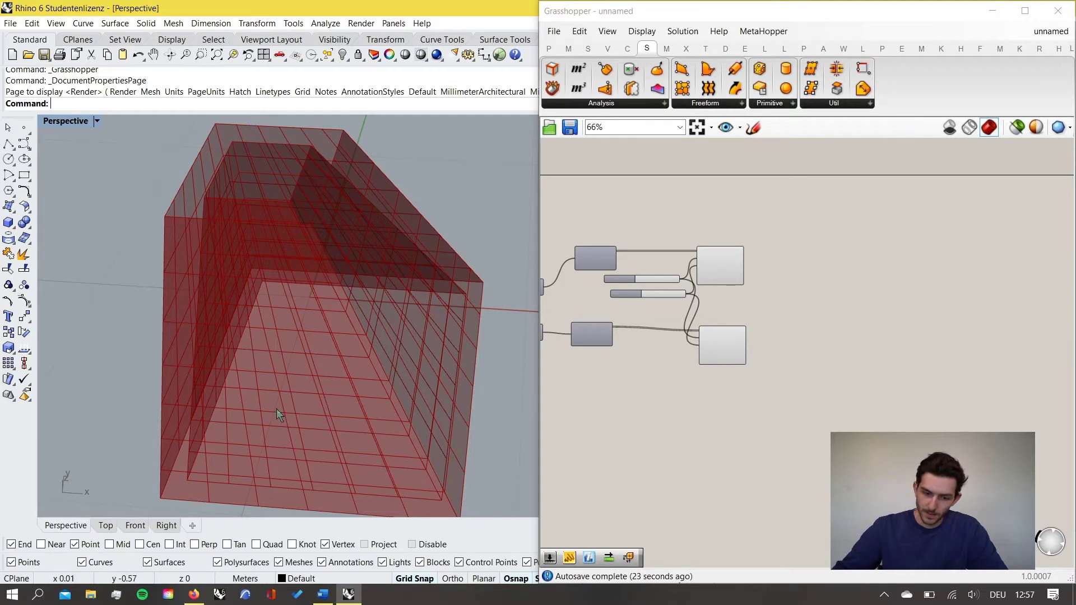
# Add a Mesh Edges component beside the upper Mesh Surface and connect that component's Mesh output to its Mesh input.
pyautogui.scroll(3, 776, 283)
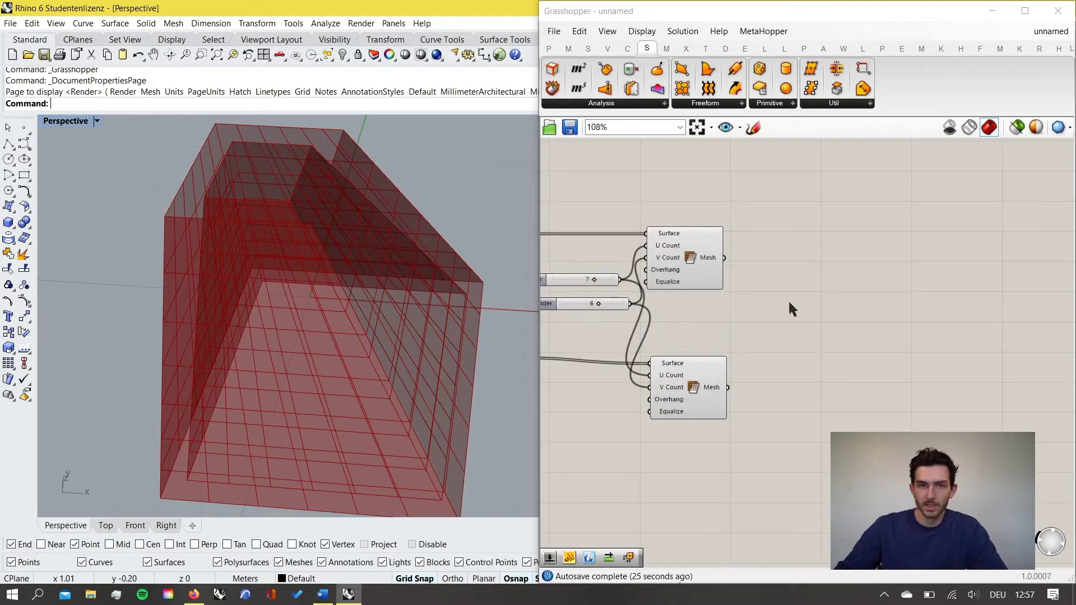
pyautogui.doubleClick(817, 232)
pyautogui.write('mesh')
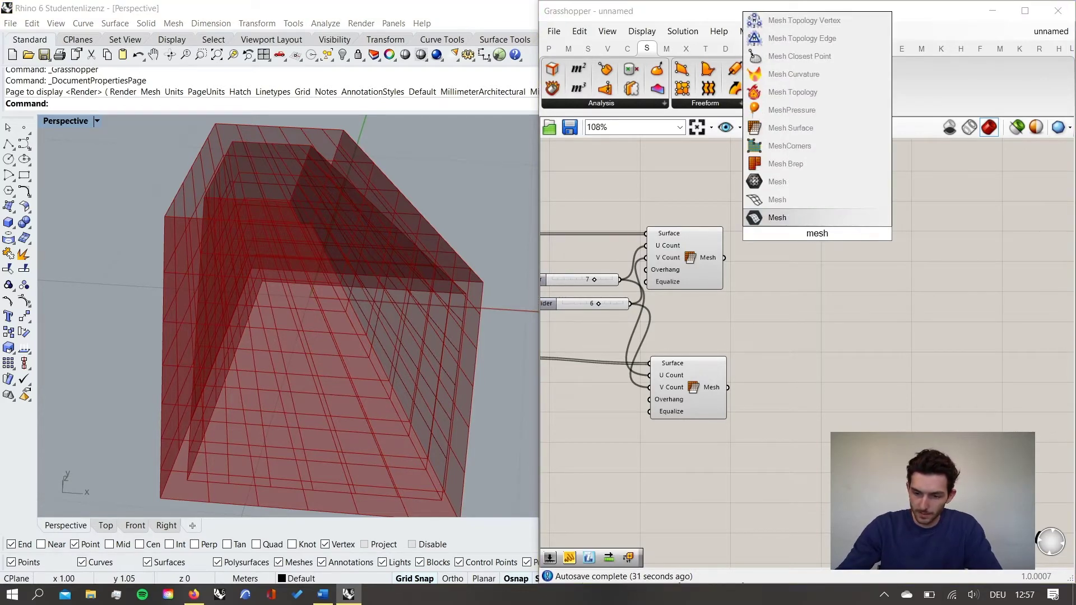
pyautogui.write(' edg')
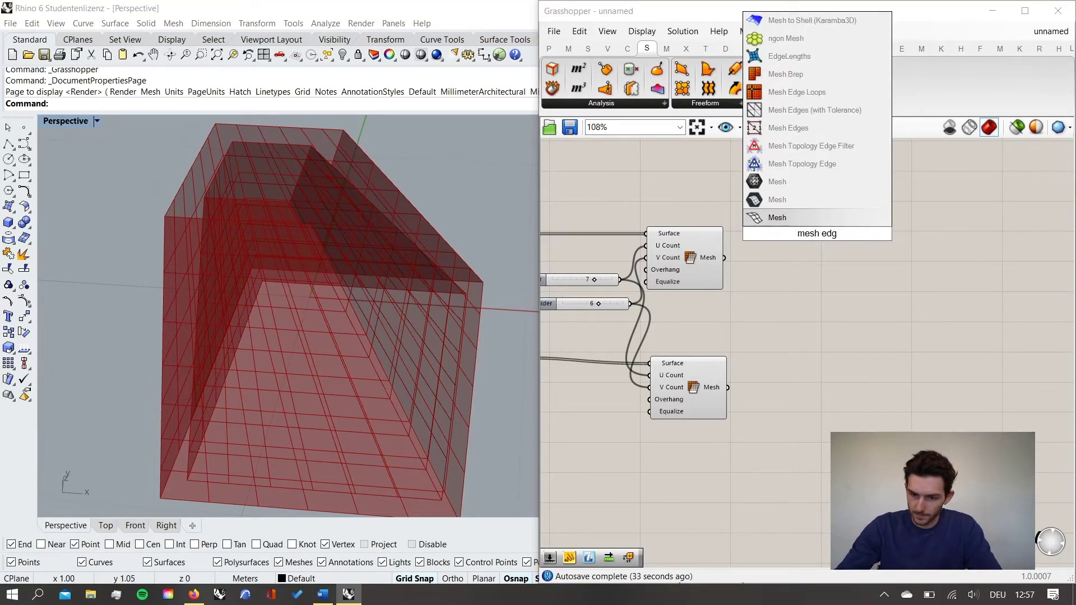
pyautogui.click(809, 127)
pyautogui.moveTo(769, 246); pyautogui.dragTo(837, 237)
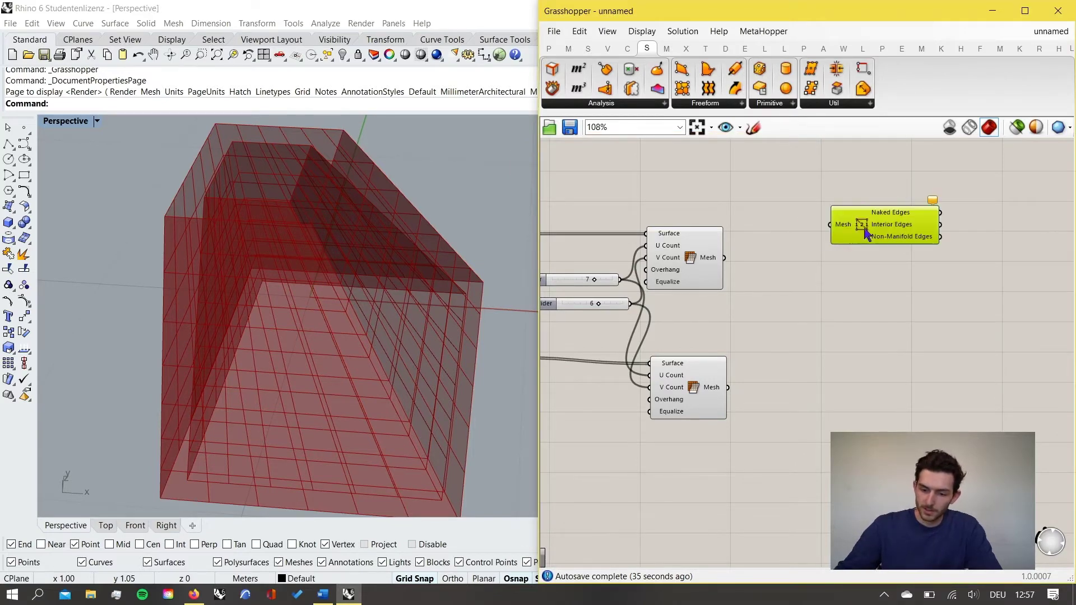
pyautogui.moveTo(724, 258); pyautogui.dragTo(830, 224)
pyautogui.moveTo(879, 252); pyautogui.dragTo(861, 260, button='right')
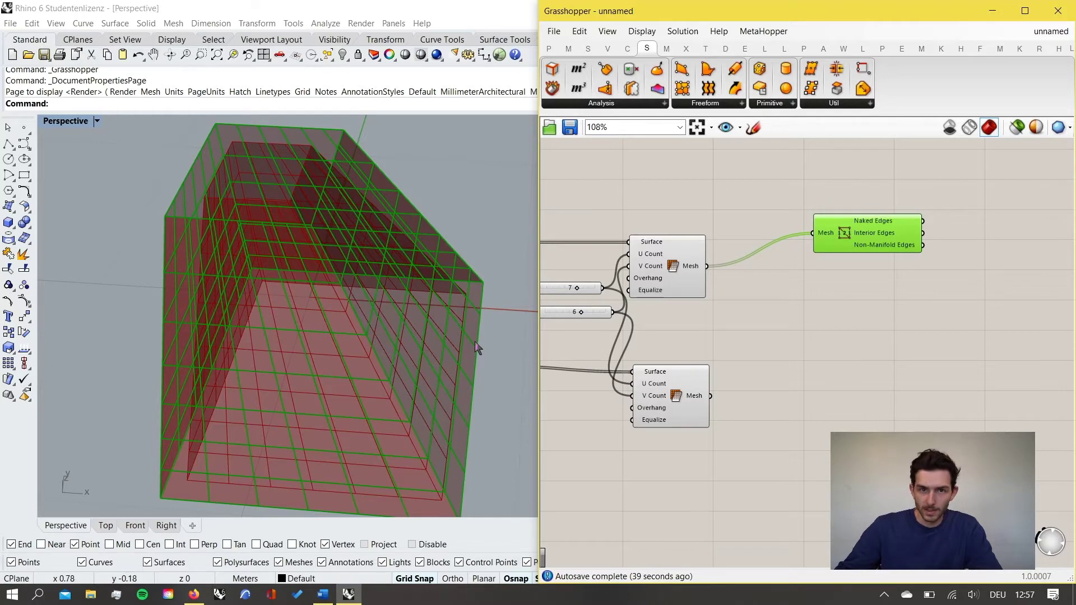
# Review the earlier Brep Edges component and its Naked, Interior and Non-Manifold outputs as a comparison for Mesh Edges.
pyautogui.moveTo(925, 308); pyautogui.dragTo(833, 328, button='right')
pyautogui.scroll(2, 823, 279)
pyautogui.scroll(-9, 908, 252)
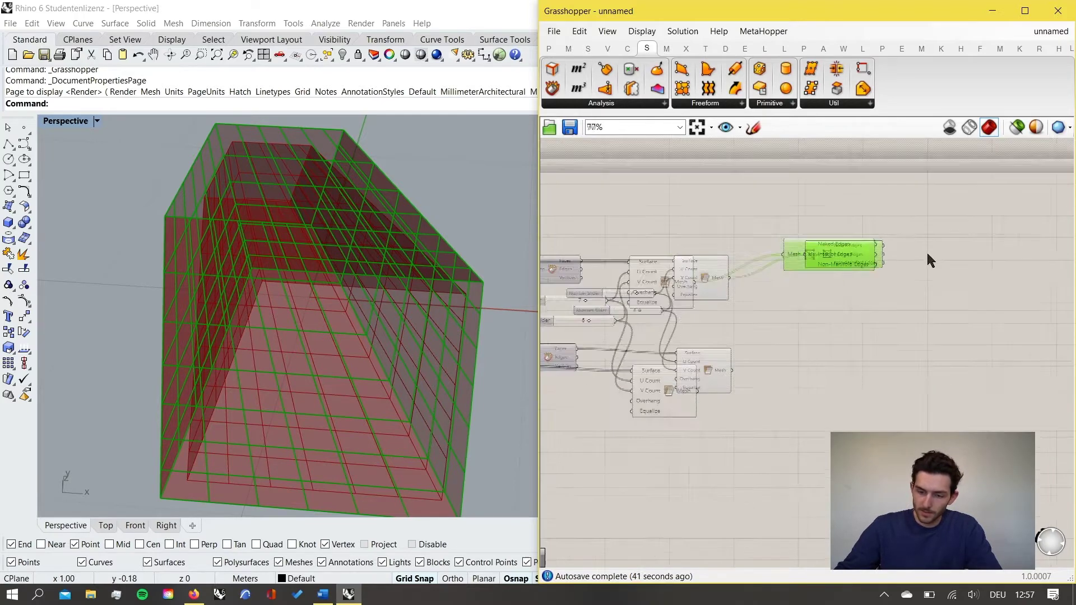
pyautogui.scroll(4, 701, 285)
pyautogui.scroll(3, 632, 286)
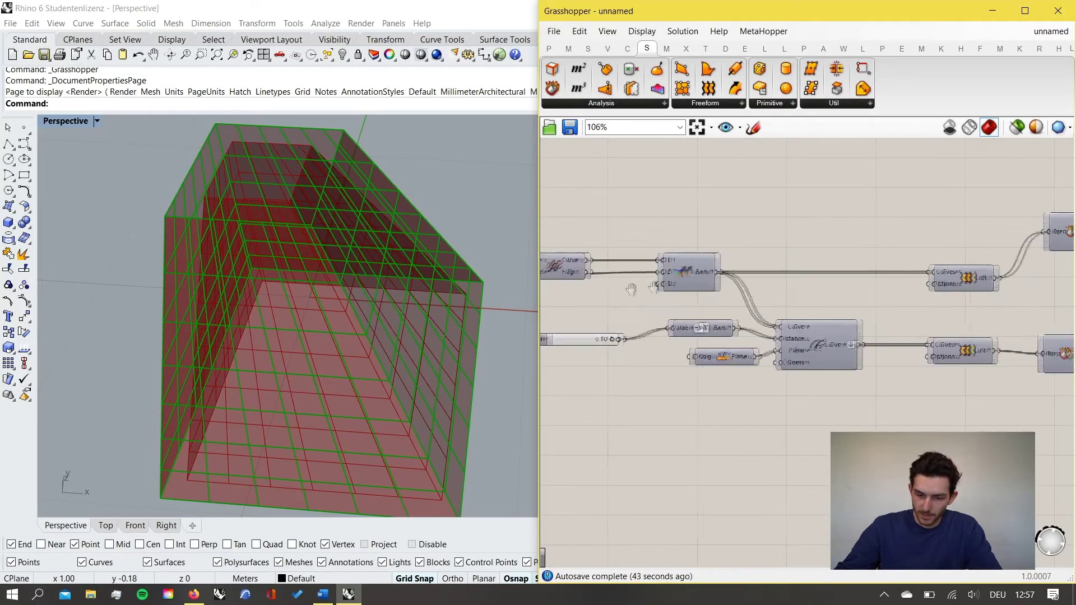
pyautogui.moveTo(630, 287); pyautogui.dragTo(904, 286, button='right')
pyautogui.scroll(-4, 811, 287)
pyautogui.scroll(4, 593, 299)
pyautogui.scroll(1, 593, 300)
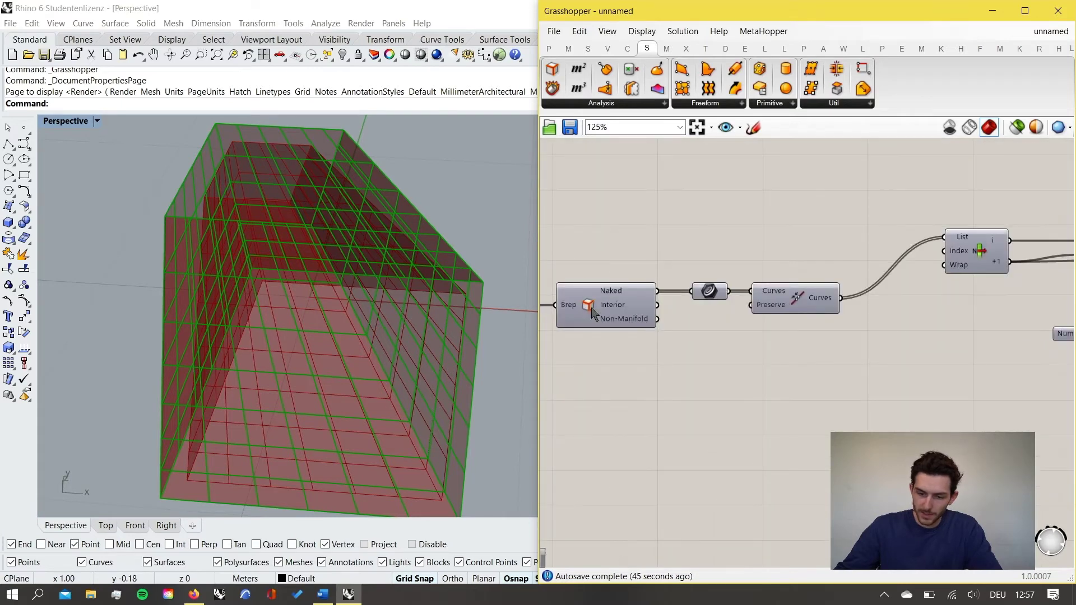
# Return to the Mesh Edges component and inspect the data of its Interior Edges output.
pyautogui.scroll(-8, 593, 309)
pyautogui.scroll(2, 867, 284)
pyautogui.moveTo(955, 273); pyautogui.dragTo(784, 254, button='right')
pyautogui.scroll(5, 867, 289)
pyautogui.moveTo(783, 254)
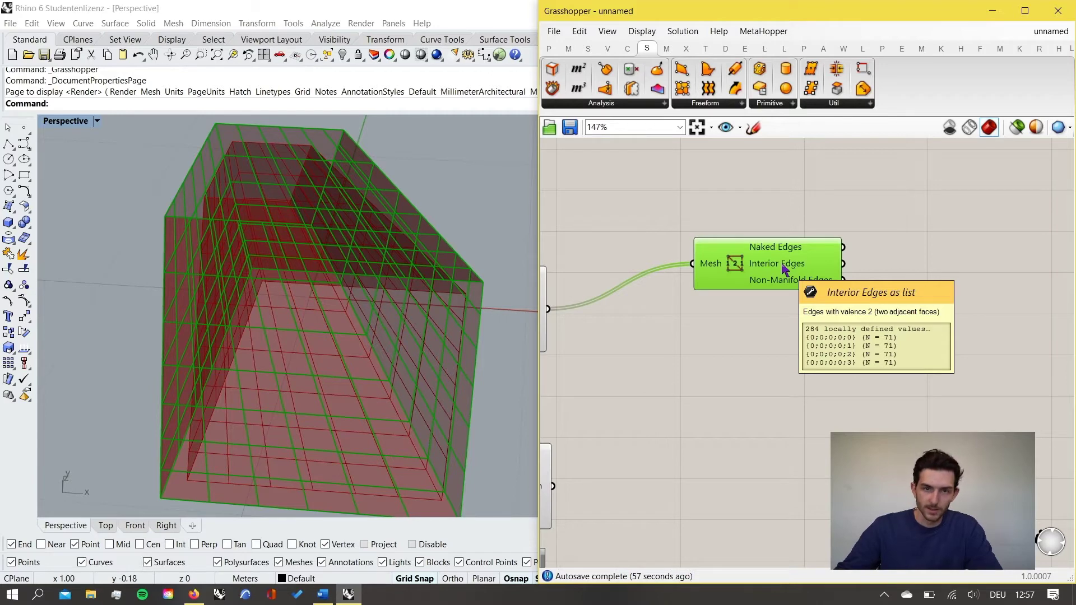
pyautogui.moveTo(786, 271); pyautogui.dragTo(786, 270)
# Add a Line component beside the Mesh Edges outputs.
pyautogui.scroll(-3, 857, 288)
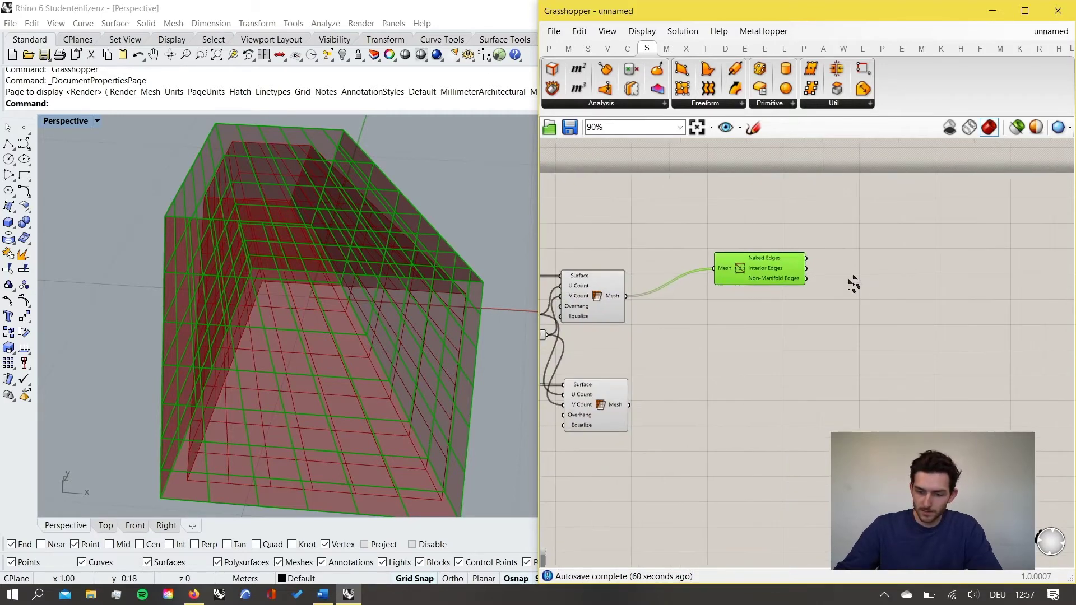
pyautogui.doubleClick(887, 251)
pyautogui.write('line')
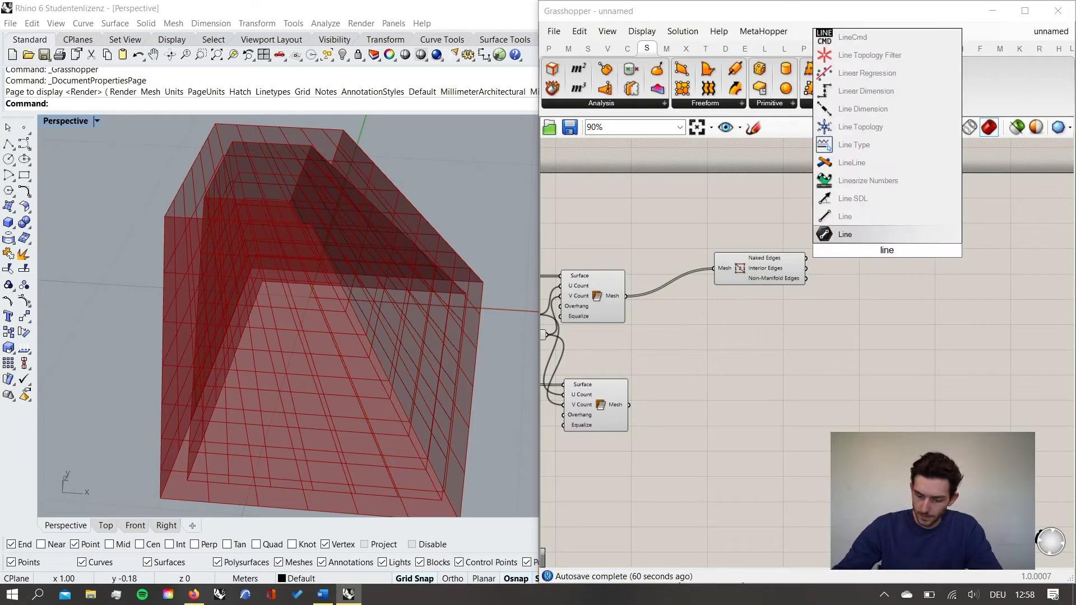
# Add a Line parameter and wire both the Naked Edges and Interior Edges outputs of Mesh Edges into it.
pyautogui.press('Return')
pyautogui.scroll(4, 887, 250)
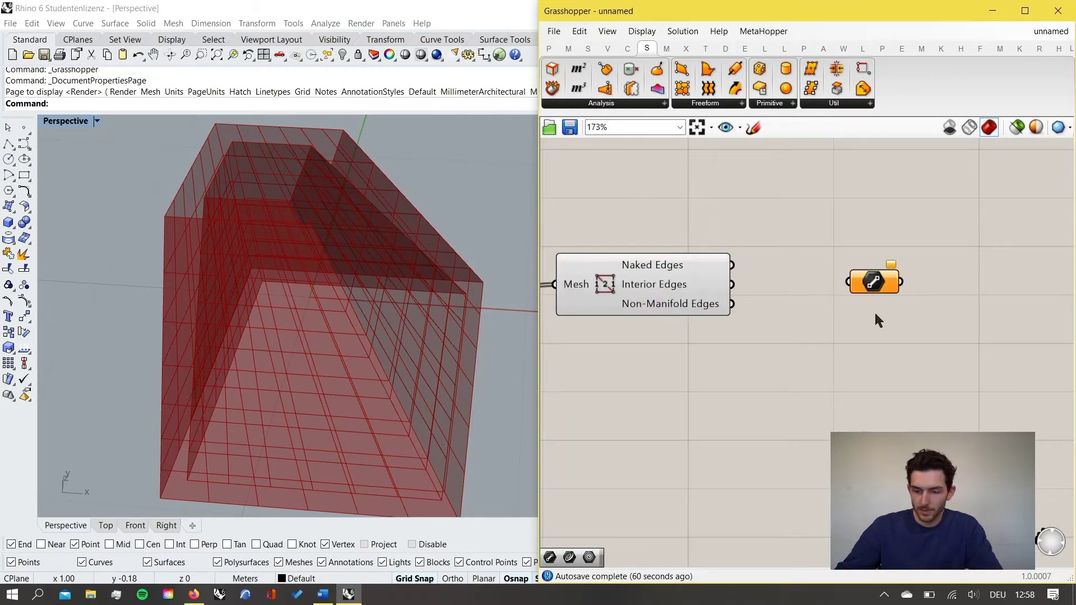
pyautogui.moveTo(872, 288); pyautogui.dragTo(869, 275)
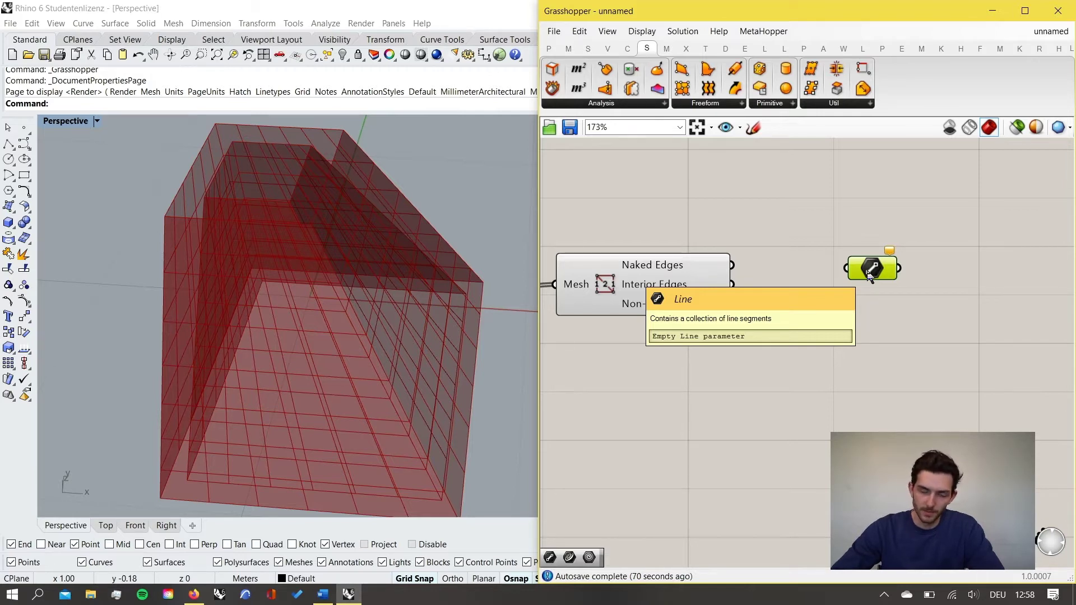
pyautogui.moveTo(869, 274); pyautogui.dragTo(909, 259)
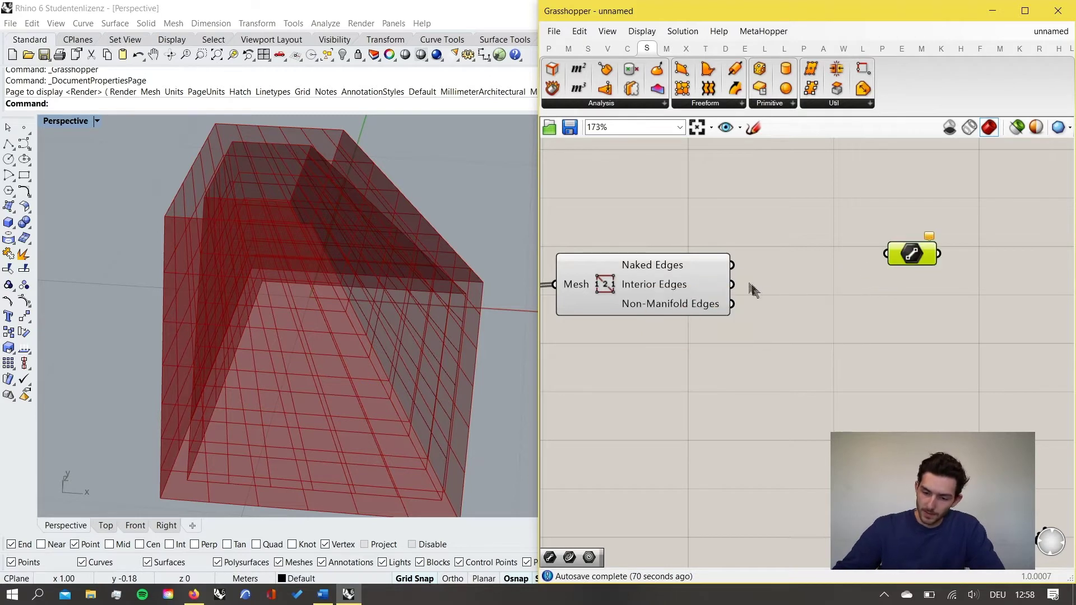
pyautogui.moveTo(733, 269); pyautogui.dragTo(886, 254)
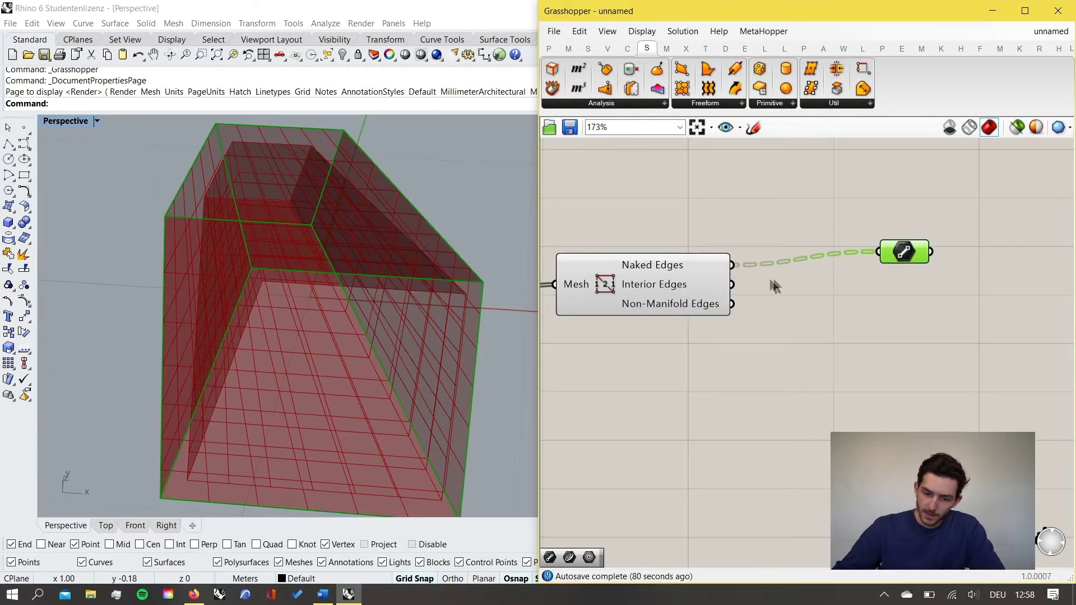
pyautogui.moveTo(733, 284); pyautogui.dragTo(878, 253)
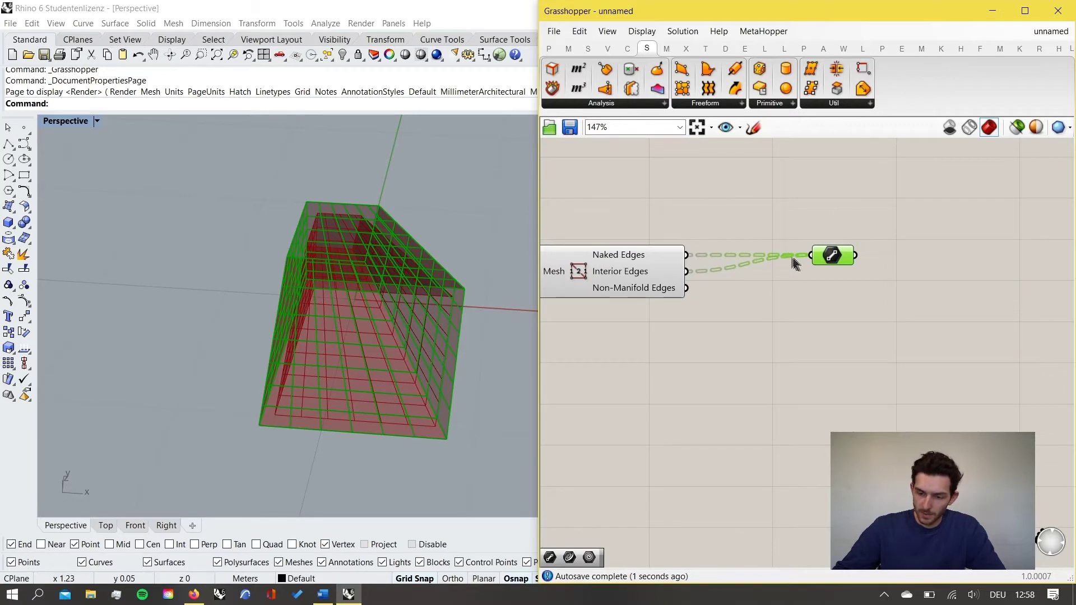
# Add a second Line parameter after the first one and feed it from the first Line's output.
pyautogui.scroll(2, 857, 262)
pyautogui.doubleClick(925, 253)
pyautogui.write('line')
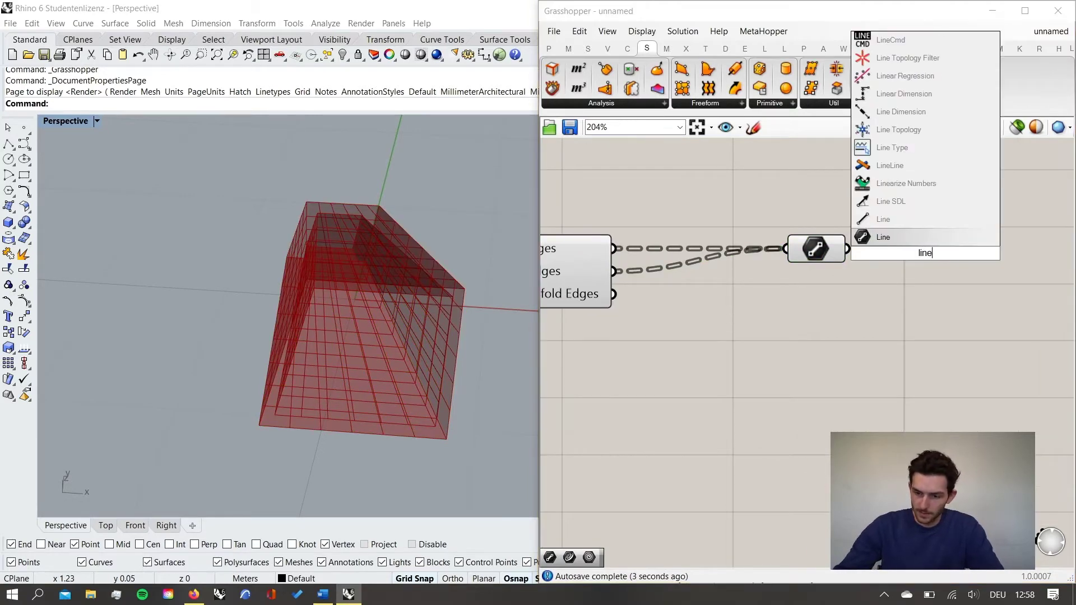
pyautogui.press('Return')
pyautogui.moveTo(927, 253); pyautogui.dragTo(971, 245)
pyautogui.moveTo(962, 270); pyautogui.dragTo(870, 271, button='right')
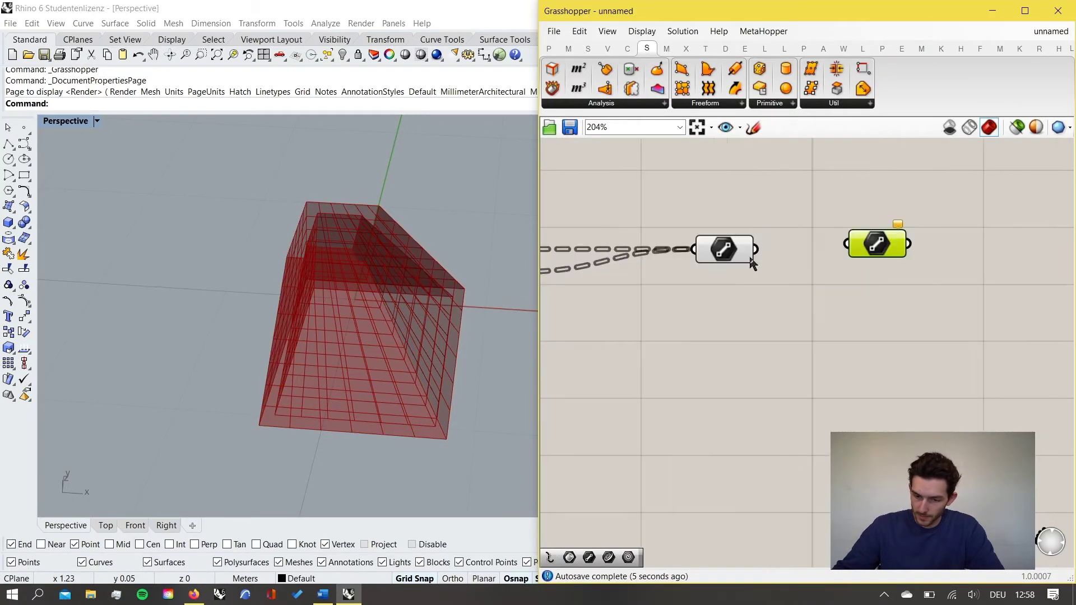
pyautogui.moveTo(755, 253); pyautogui.dragTo(883, 250)
# Rename the second Line parameter to "Mesh Wireframe" and move it slightly away from the first one.
pyautogui.rightClick(892, 252)
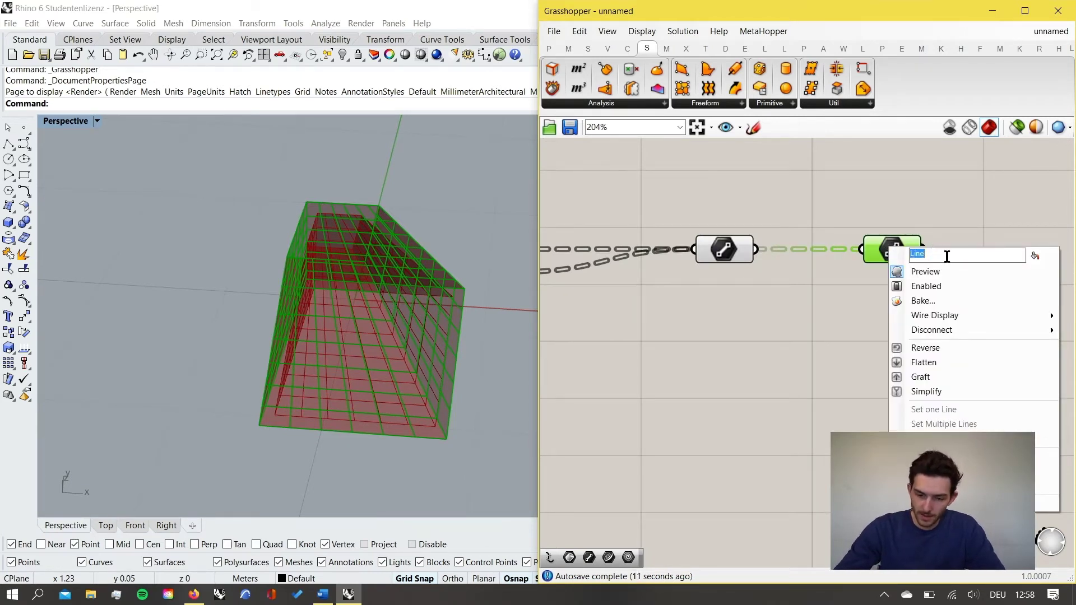
pyautogui.write('Mesh')
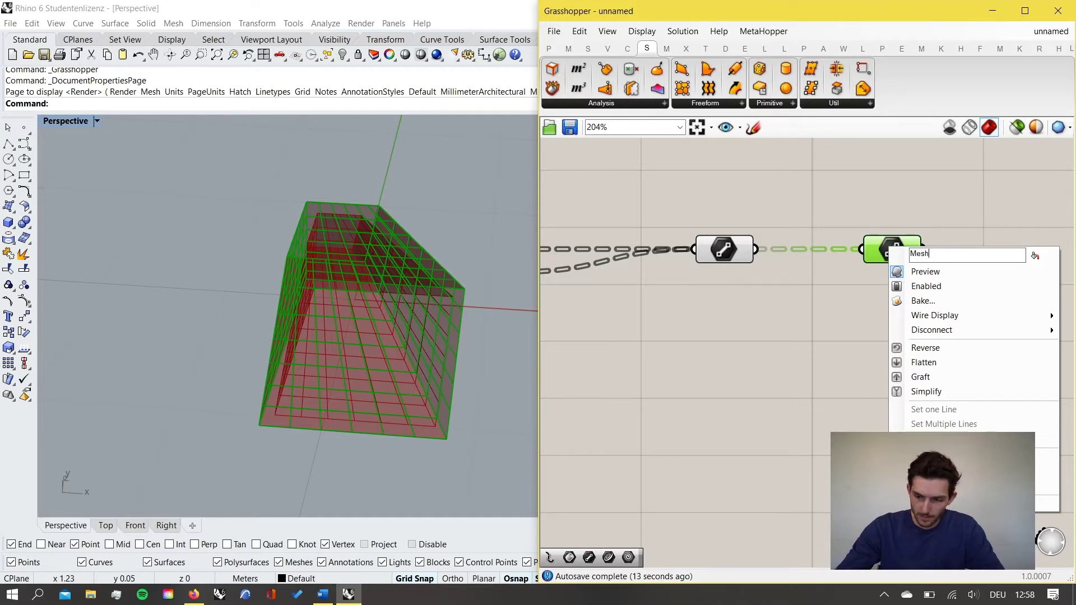
pyautogui.write(' Wiref')
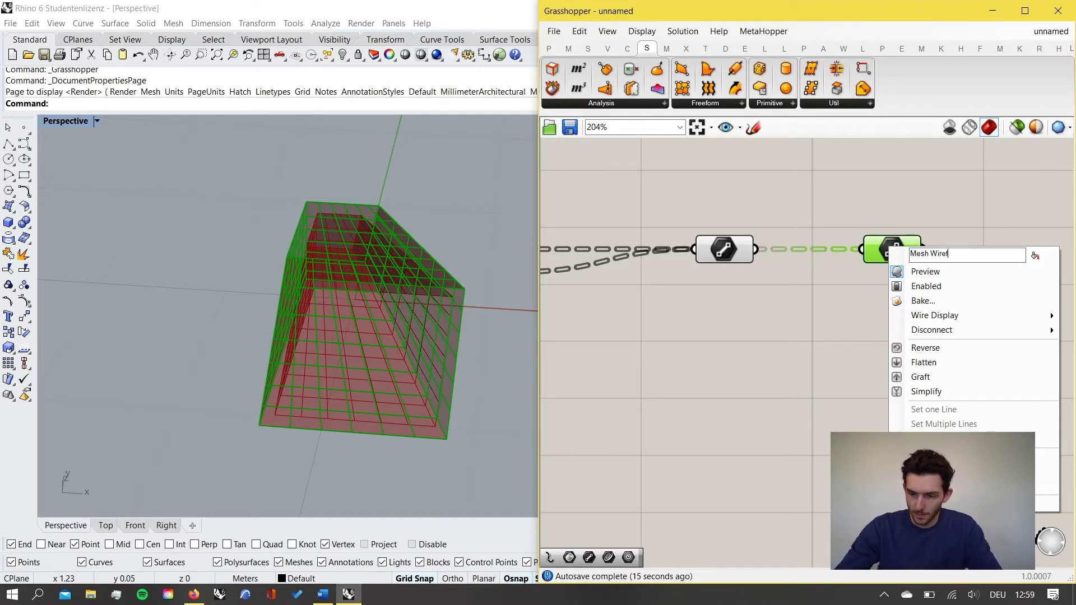
pyautogui.write('rame')
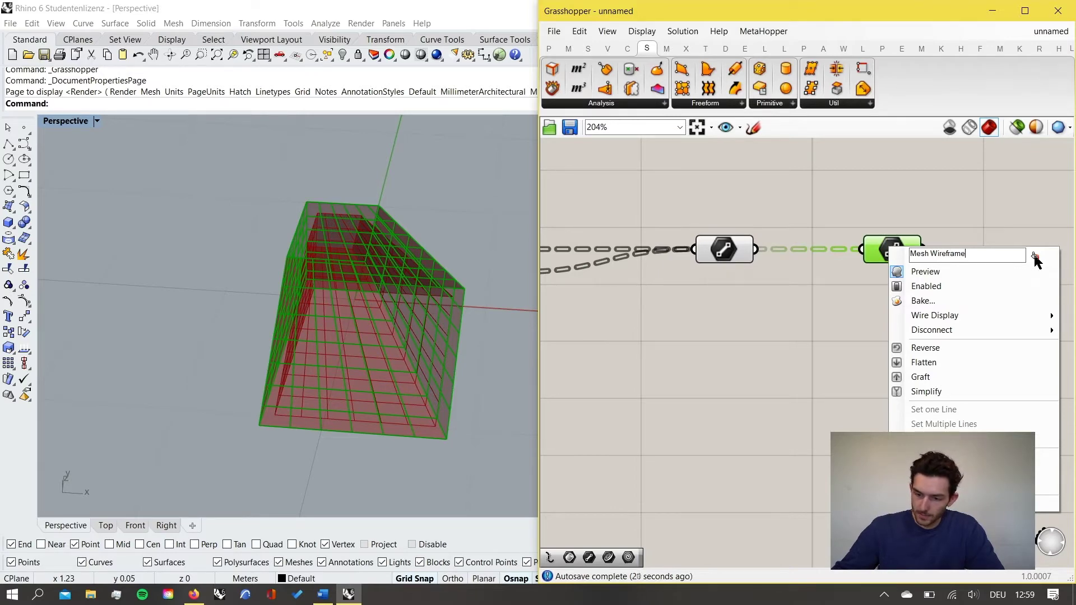
pyautogui.click(1034, 255)
pyautogui.click(981, 208)
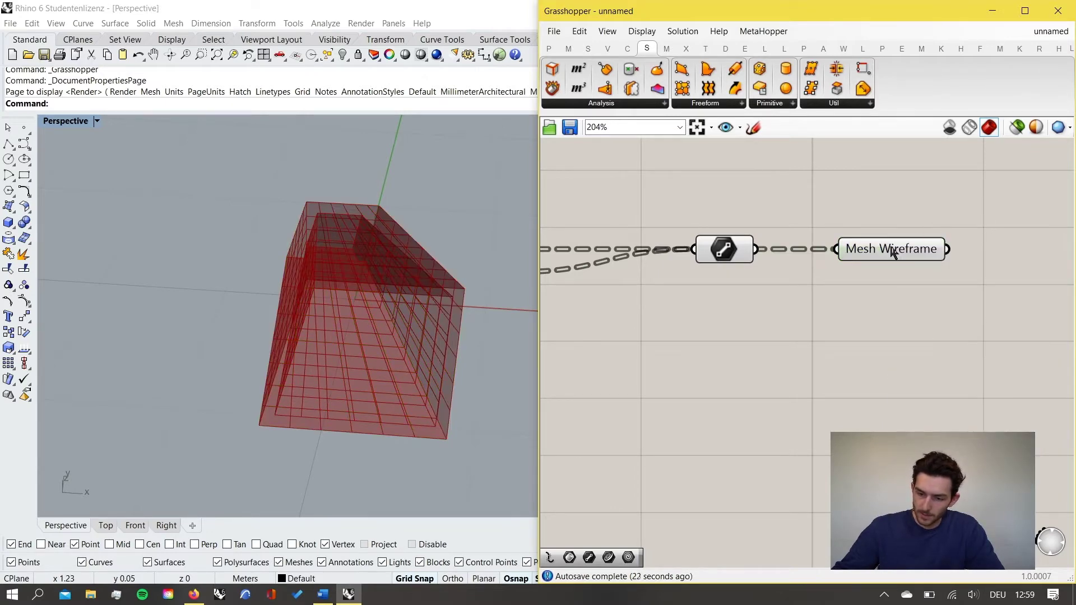
pyautogui.moveTo(891, 249); pyautogui.dragTo(906, 250)
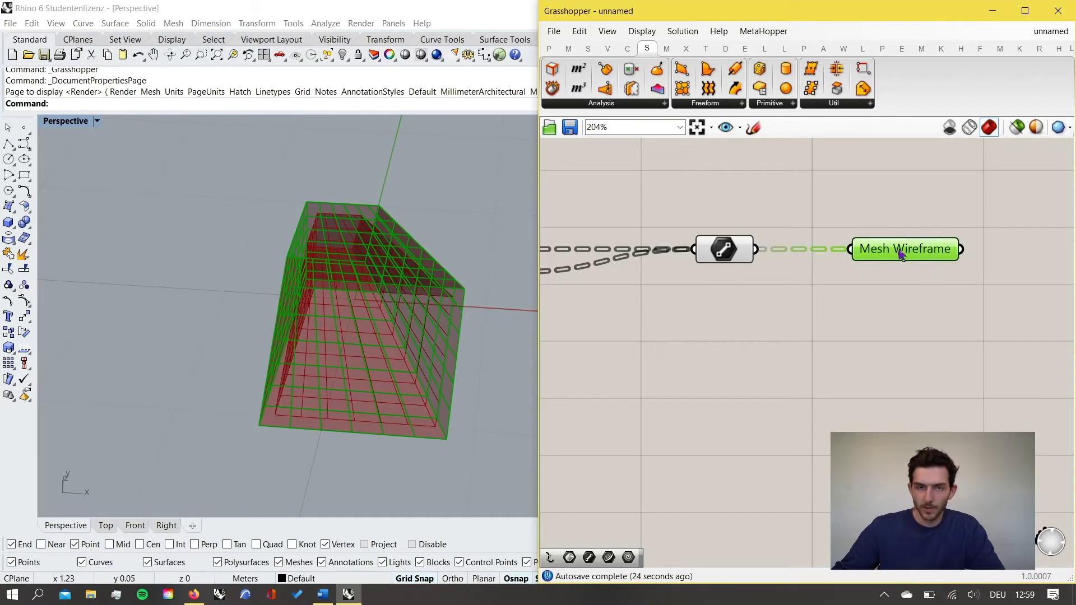
pyautogui.scroll(-1, 909, 261)
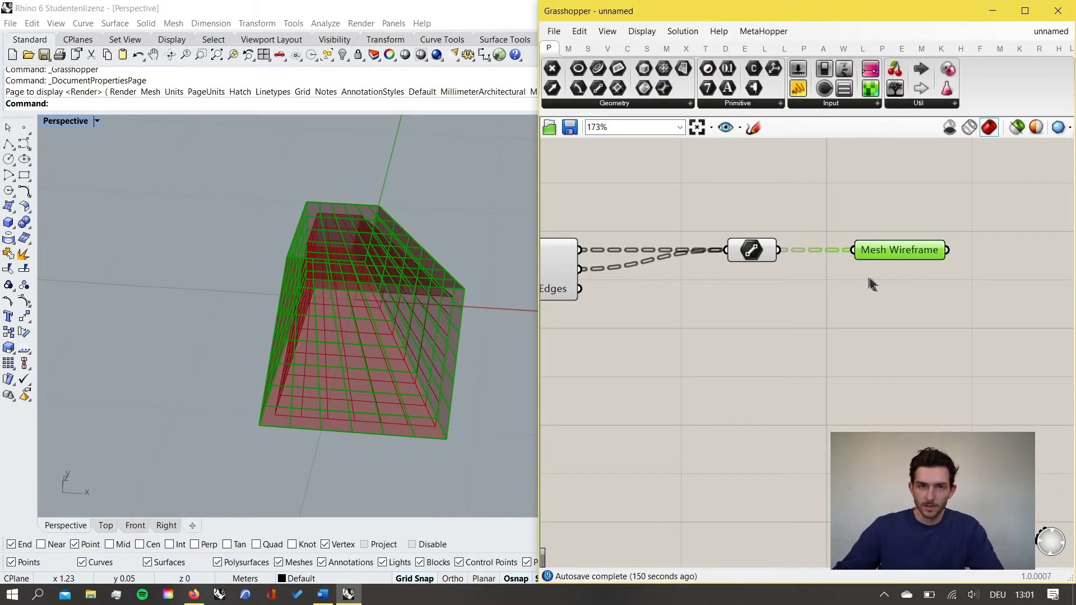
# Duplicate the Mesh Edges, Line and Mesh Wireframe components and place the copies below the originals.
pyautogui.click(877, 278)
pyautogui.scroll(-3, 910, 259)
pyautogui.scroll(-5, 931, 250)
pyautogui.scroll(3, 830, 331)
pyautogui.moveTo(650, 323)
pyautogui.mouseDown()
pyautogui.moveTo(647, 308)
pyautogui.moveTo(663, 339)
pyautogui.mouseUp()
pyautogui.click(807, 309)
pyautogui.moveTo(944, 204); pyautogui.dragTo(784, 337)
# Connect the lower Mesh Surface output to the copied Mesh Edges input and arrange the lower components in their own row.
pyautogui.click(647, 282)
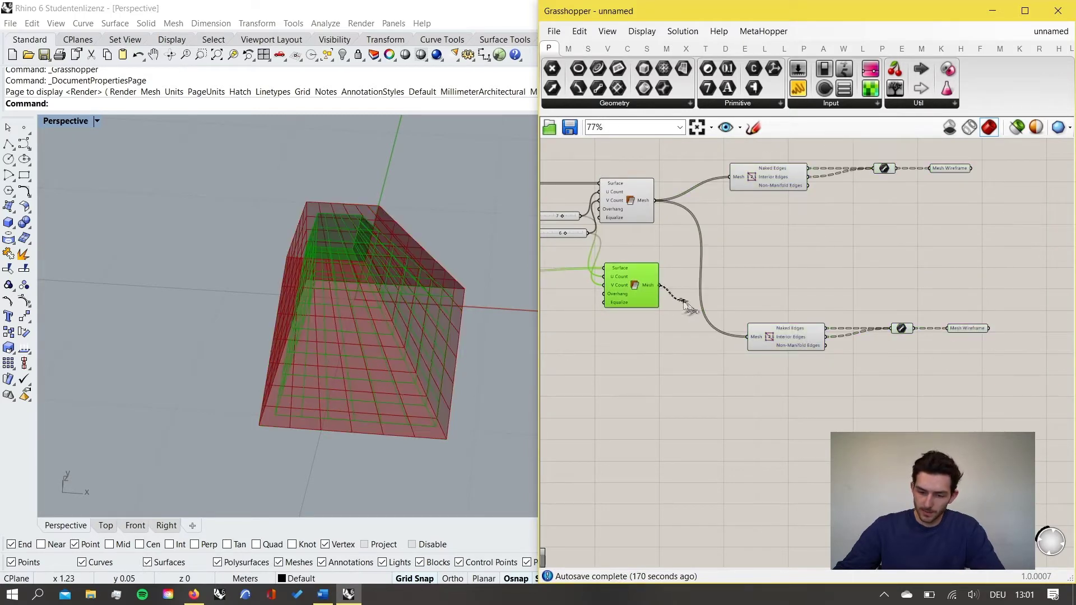
pyautogui.moveTo(684, 302); pyautogui.dragTo(746, 337)
pyautogui.moveTo(975, 382); pyautogui.dragTo(766, 413)
pyautogui.moveTo(639, 287); pyautogui.dragTo(650, 392)
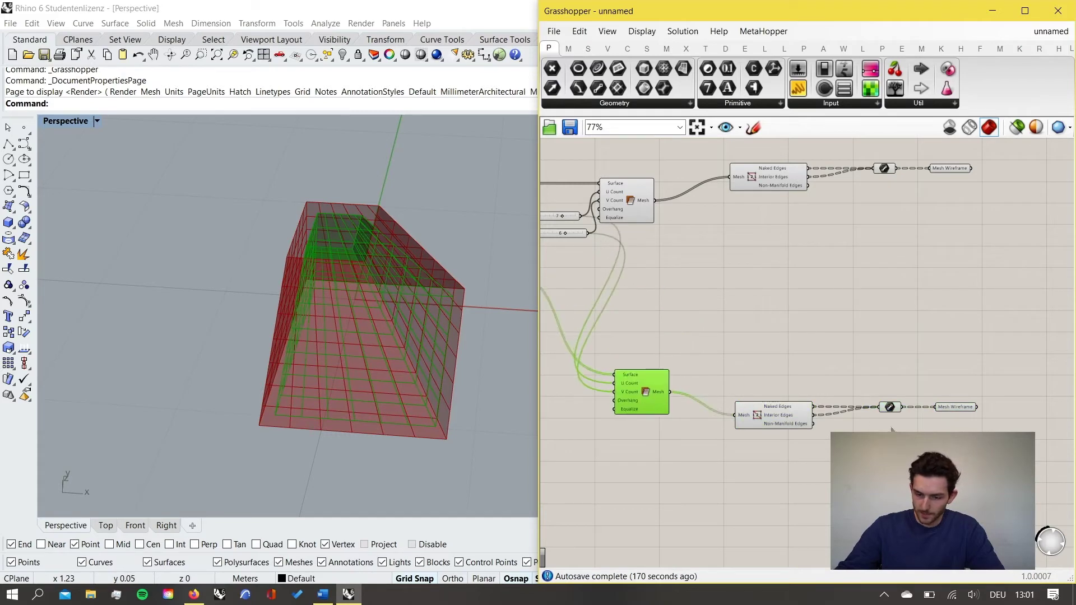
pyautogui.moveTo(637, 198); pyautogui.dragTo(637, 203)
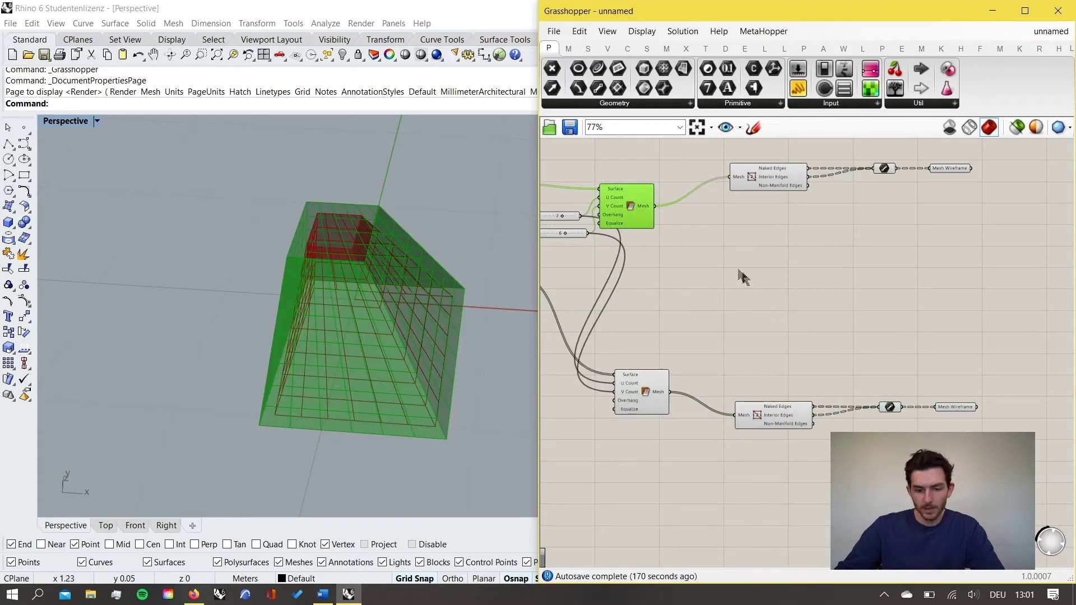
# Add a Deconstruct Face component on the canvas between the two Mesh Edges components.
pyautogui.click(626, 294)
pyautogui.scroll(10, 440, 389)
pyautogui.scroll(-8, 440, 390)
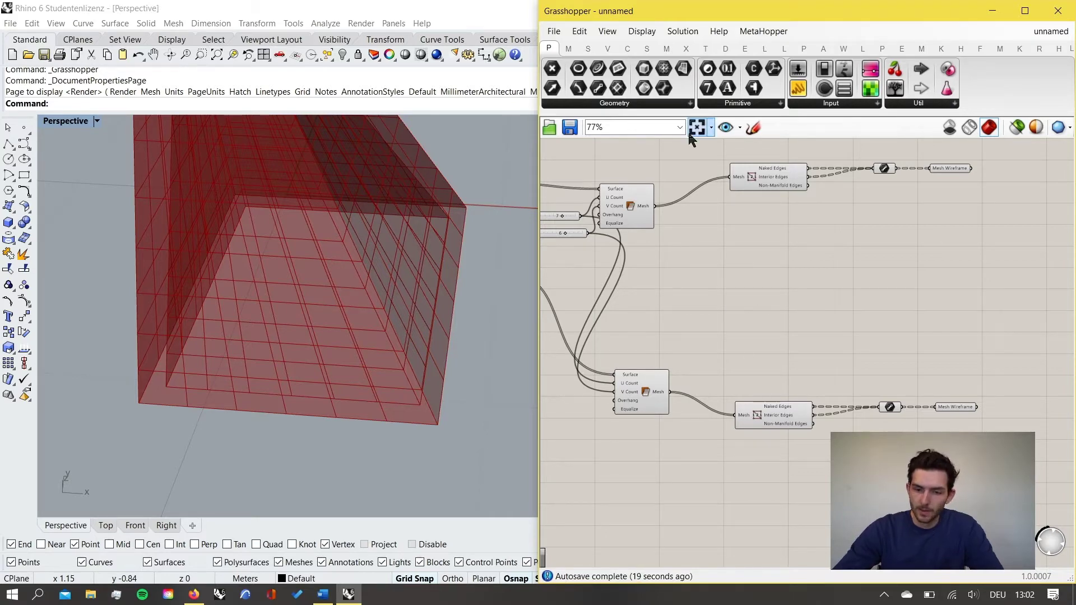
pyautogui.click(667, 49)
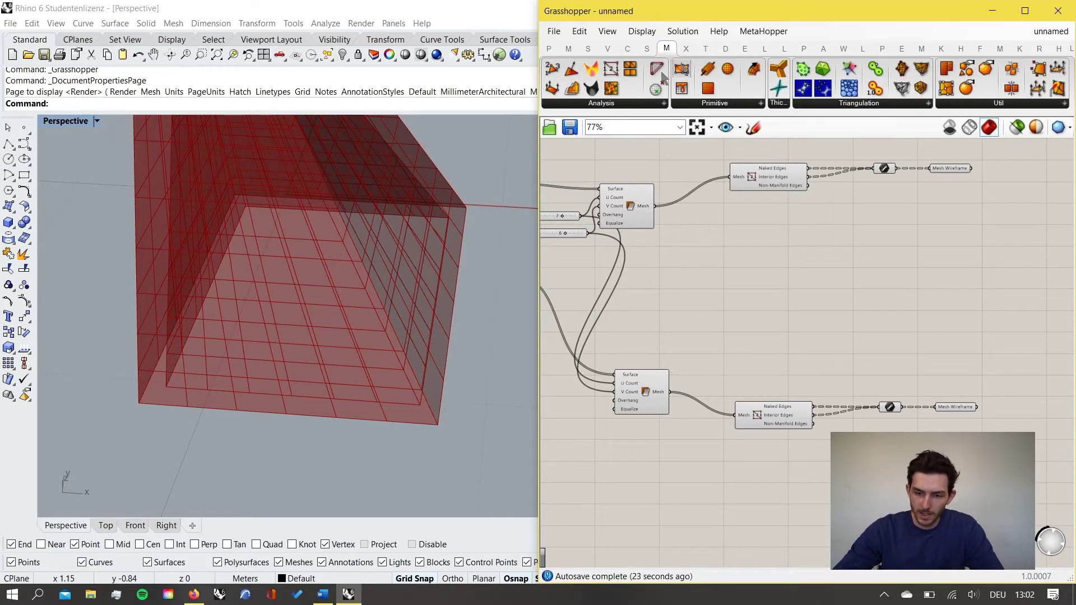
pyautogui.click(643, 105)
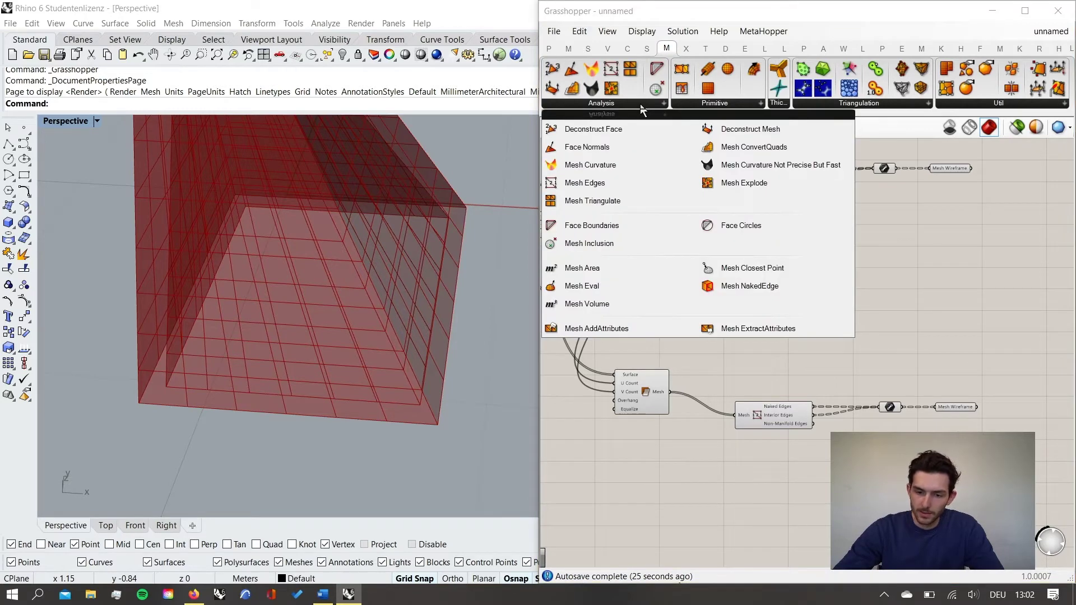
pyautogui.click(667, 136)
pyautogui.click(746, 283)
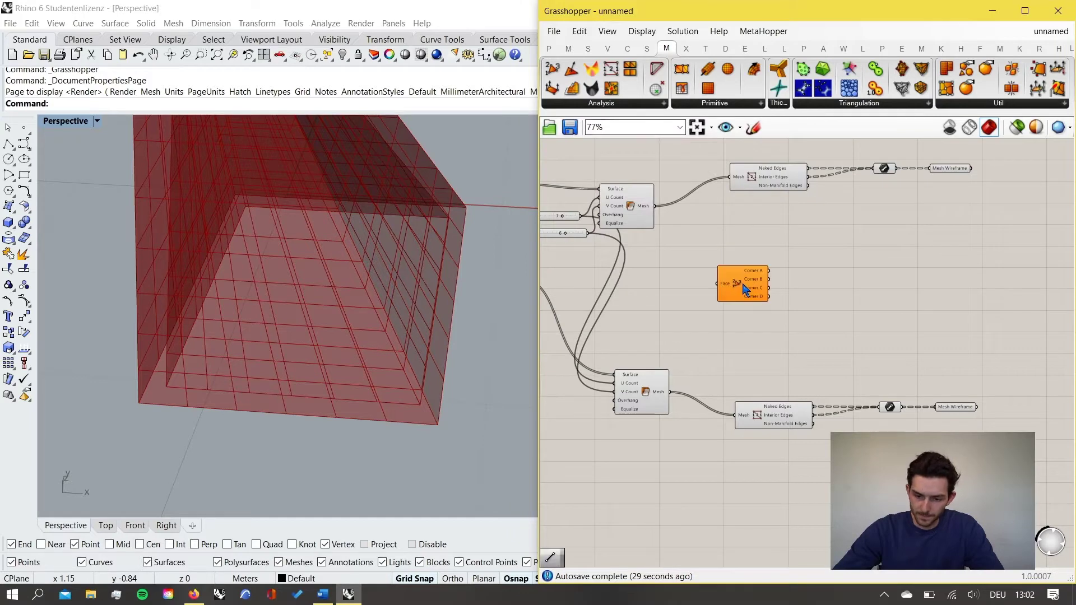
pyautogui.scroll(2, 754, 277)
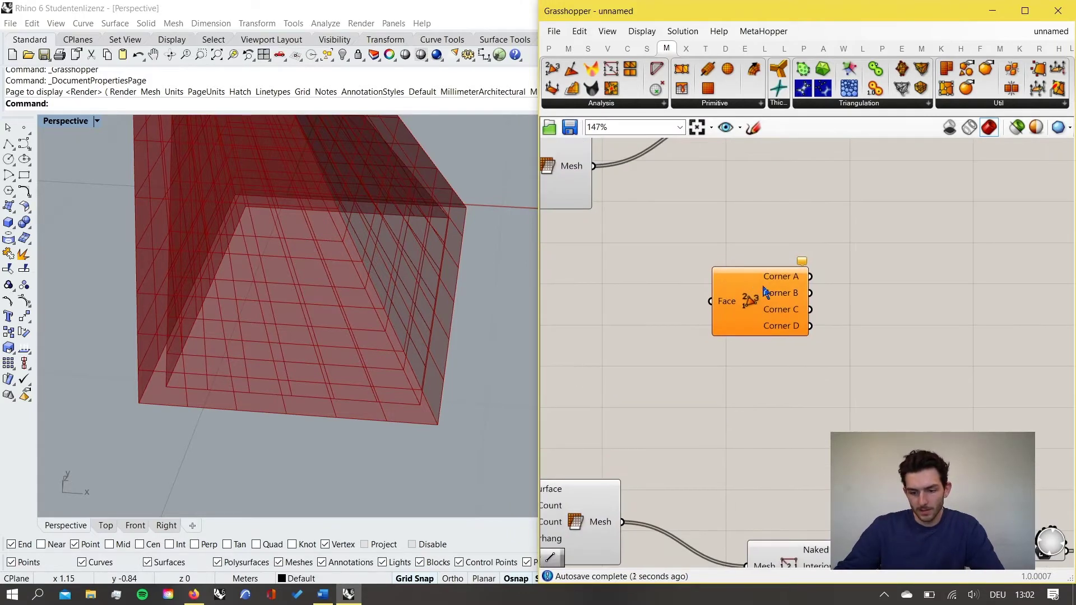
pyautogui.moveTo(782, 287); pyautogui.dragTo(817, 284)
pyautogui.scroll(-3, 836, 315)
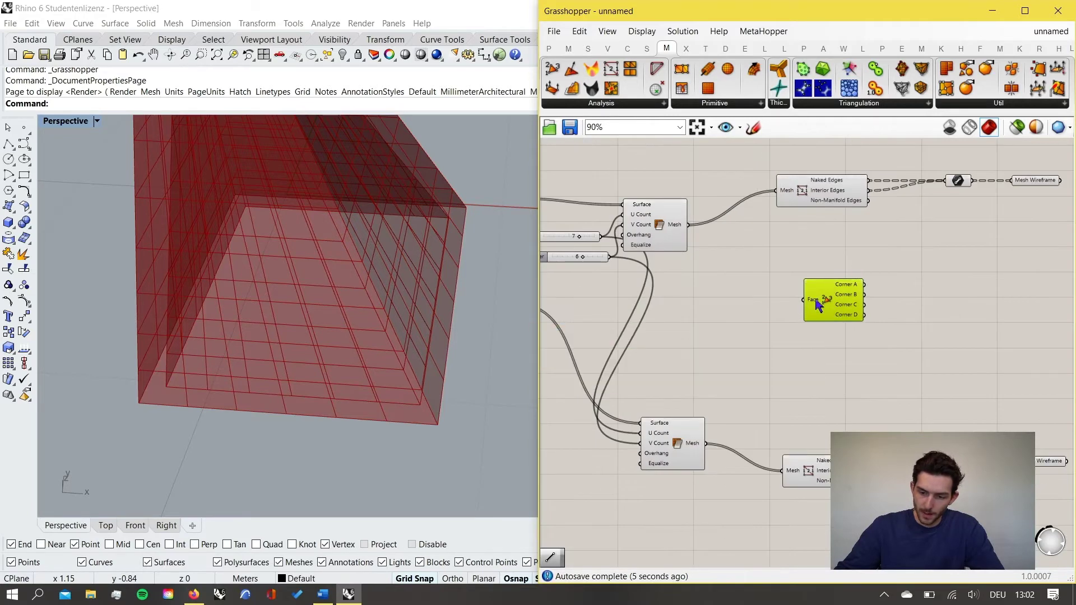
# Add a Deconstruct Mesh component before Deconstruct Face and connect the upper Mesh Surface's Mesh output to it.
pyautogui.scroll(3, 818, 306)
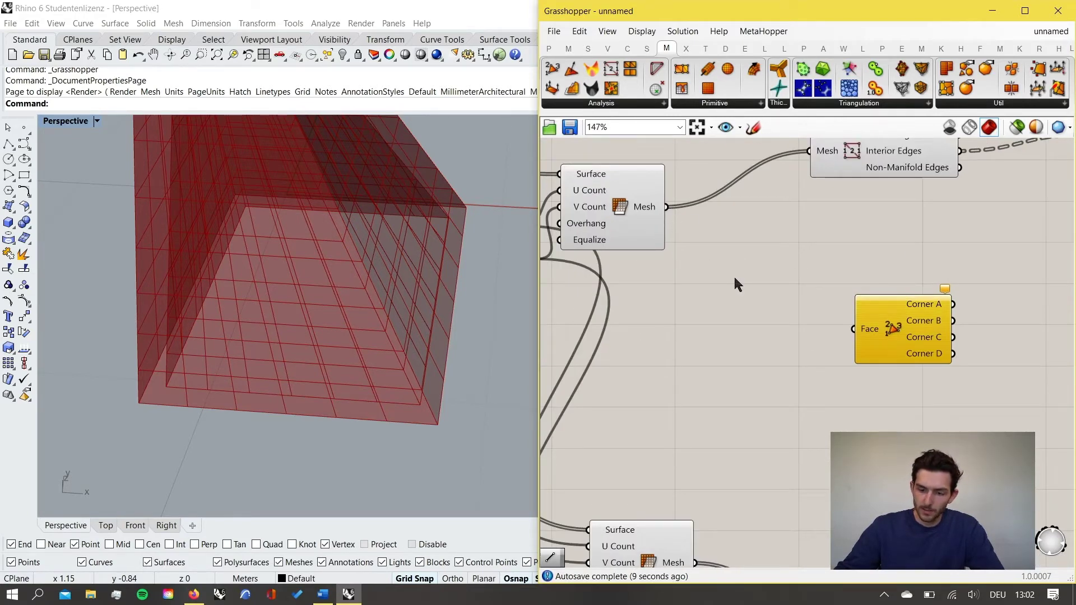
pyautogui.doubleClick(734, 279)
pyautogui.write('decons')
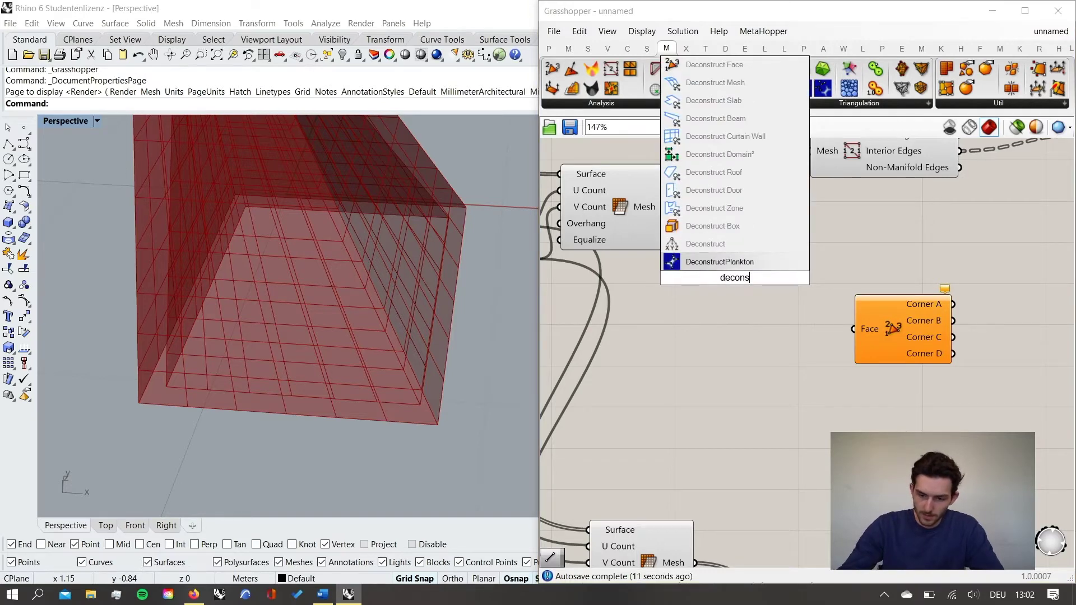
pyautogui.write('truct mesh')
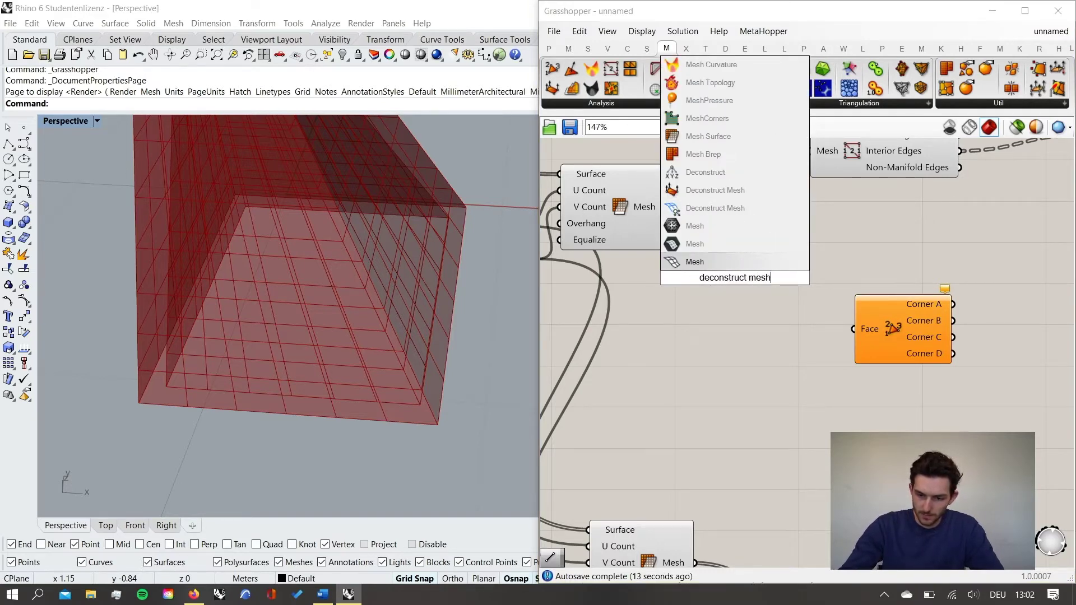
pyautogui.click(747, 188)
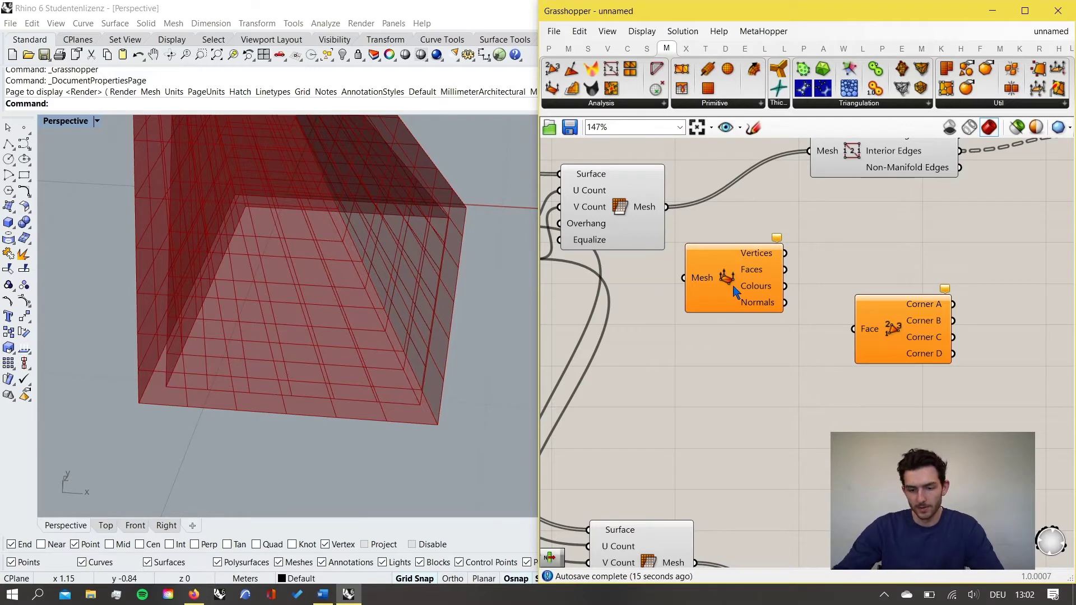
pyautogui.moveTo(705, 275); pyautogui.dragTo(718, 279)
pyautogui.moveTo(667, 207); pyautogui.dragTo(740, 298)
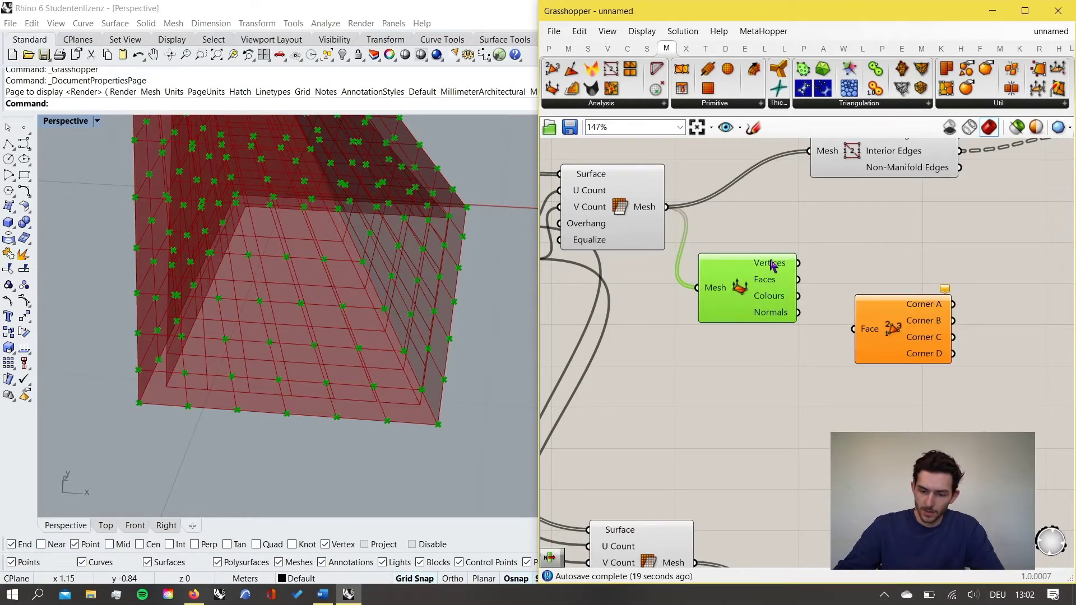
# Align Deconstruct Mesh with Deconstruct Face and connect the Faces output to the Face input.
pyautogui.moveTo(771, 264)
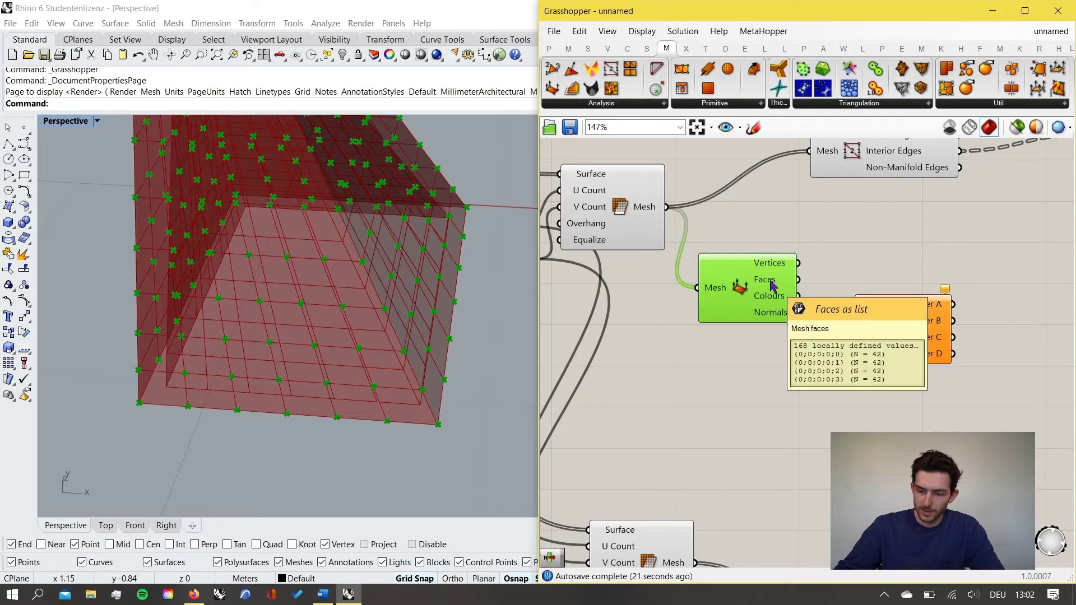
pyautogui.moveTo(773, 301)
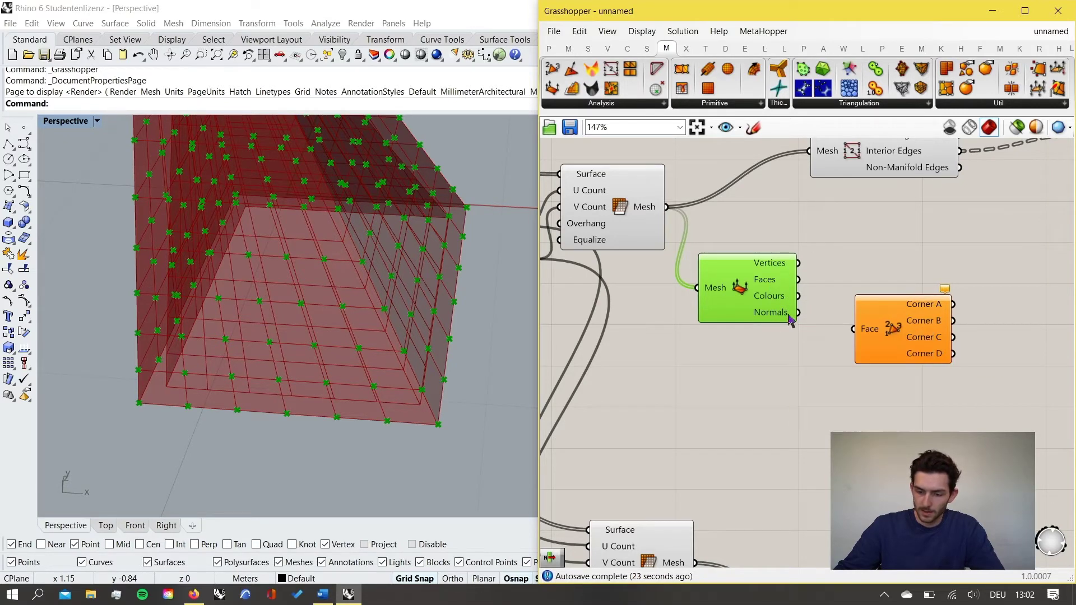
pyautogui.moveTo(788, 315); pyautogui.dragTo(735, 344, button='right')
pyautogui.moveTo(714, 331); pyautogui.dragTo(729, 353)
pyautogui.moveTo(817, 370); pyautogui.dragTo(835, 344)
pyautogui.moveTo(729, 338); pyautogui.dragTo(725, 319)
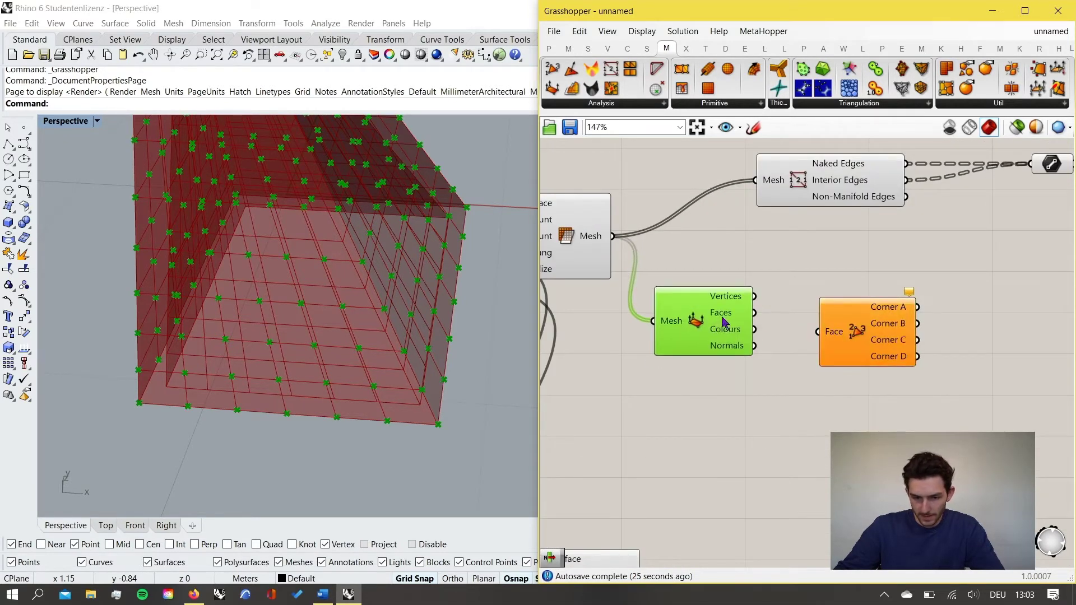
pyautogui.scroll(-5, 426, 370)
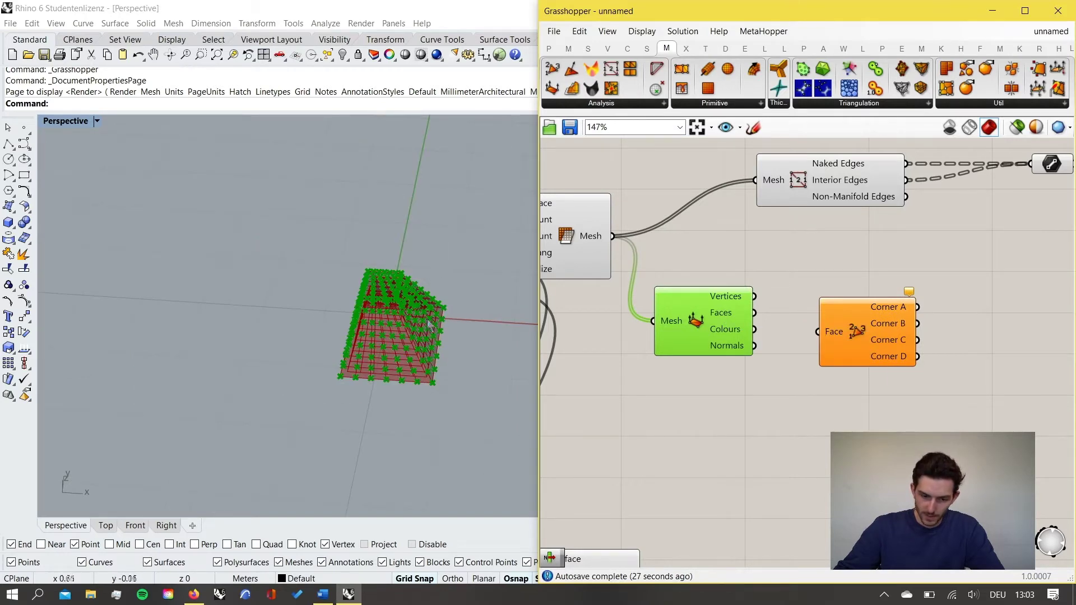
pyautogui.scroll(3, 430, 331)
pyautogui.moveTo(755, 313); pyautogui.dragTo(838, 321)
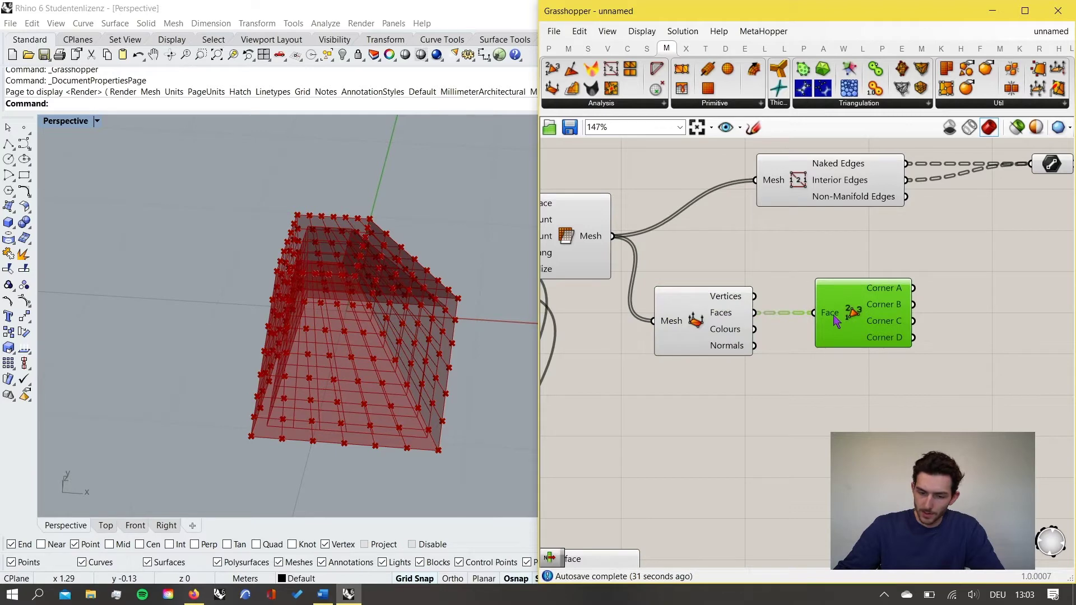
# Turn off the viewport preview of the Deconstruct Mesh component and select Deconstruct Face.
pyautogui.moveTo(713, 327); pyautogui.dragTo(645, 329, button='right')
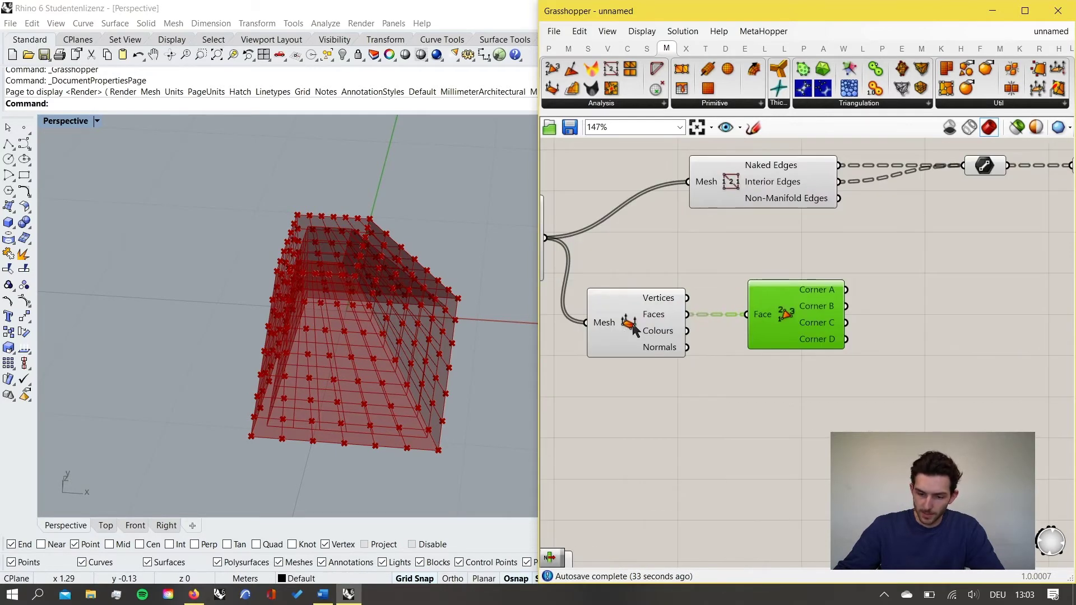
pyautogui.click(635, 329)
pyautogui.rightClick(629, 327)
pyautogui.click(664, 349)
pyautogui.click(787, 312)
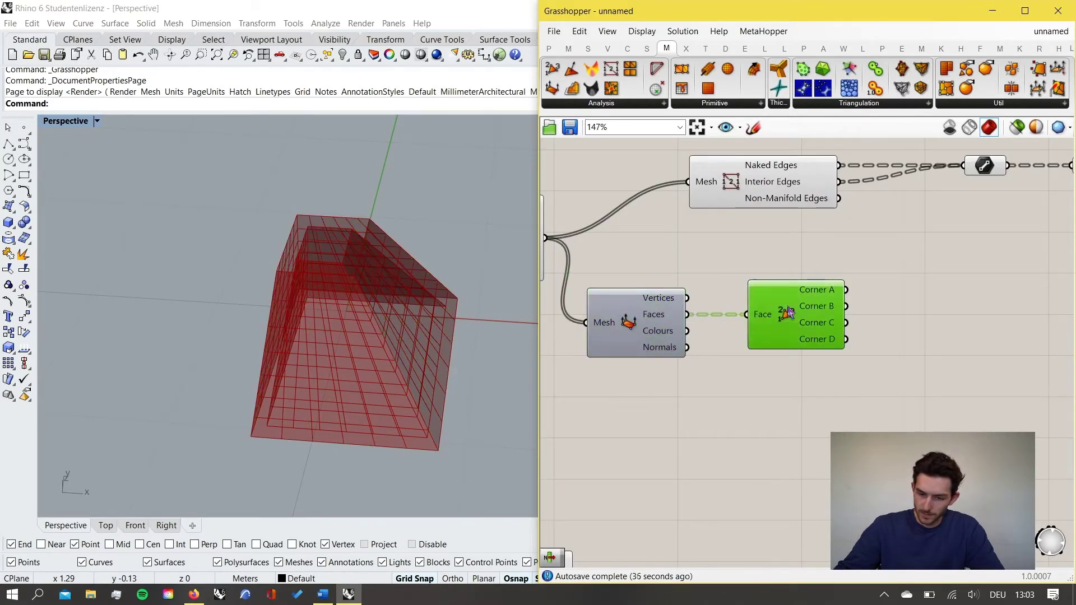
# Check the Corner A output data of Deconstruct Face and move the component farther from Deconstruct Mesh.
pyautogui.rightClick(787, 312)
pyautogui.click(857, 289)
pyautogui.scroll(-2, 858, 288)
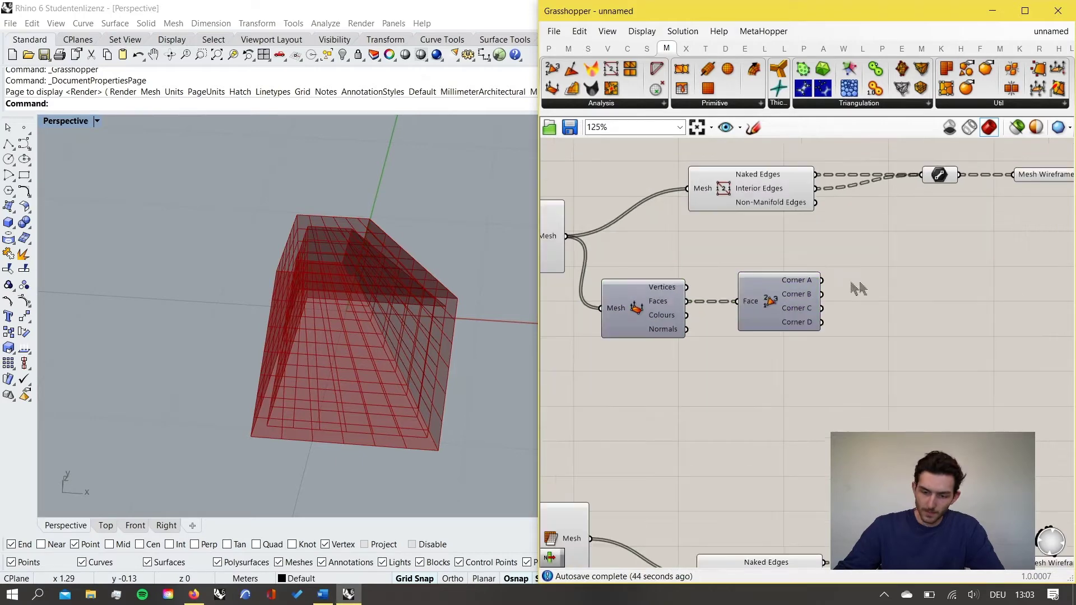
pyautogui.scroll(4, 781, 313)
pyautogui.moveTo(773, 303)
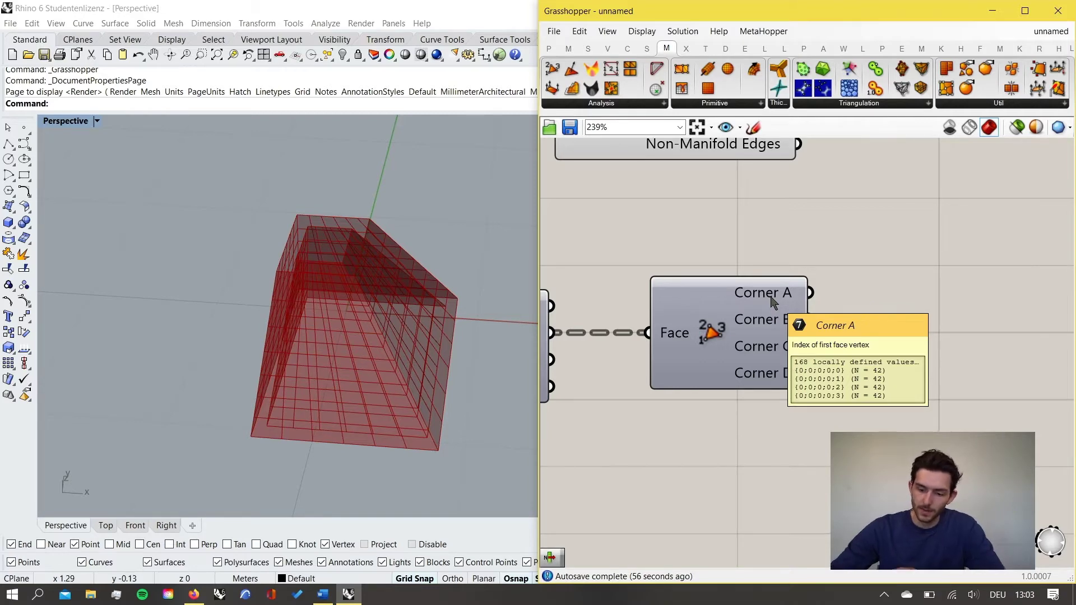
pyautogui.scroll(-2, 861, 303)
pyautogui.moveTo(754, 300); pyautogui.dragTo(879, 305)
pyautogui.scroll(2, 690, 323)
pyautogui.moveTo(682, 308)
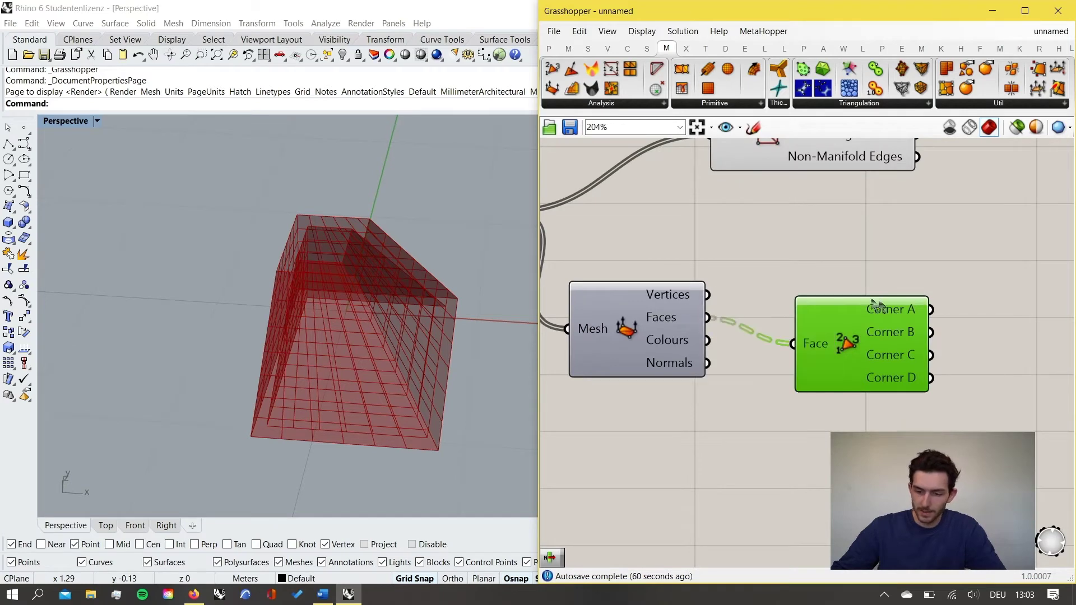
pyautogui.moveTo(898, 314)
# Add a List Item component above and beyond Deconstruct Face, and lower Deconstruct Face to make room for wiring.
pyautogui.moveTo(914, 300); pyautogui.dragTo(829, 285, button='right')
pyautogui.doubleClick(895, 266)
pyautogui.write('list item')
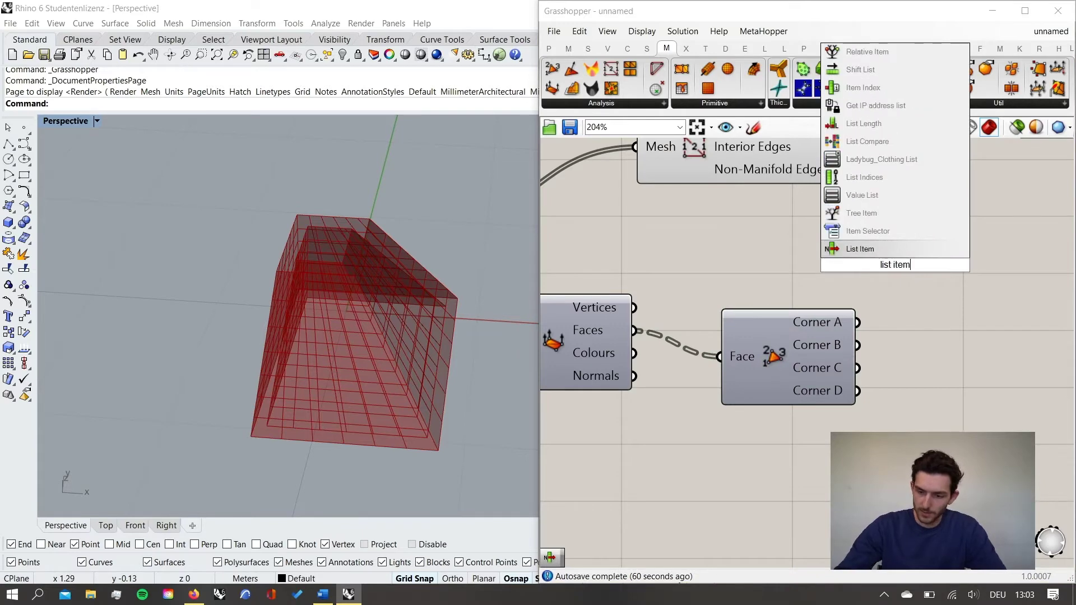
pyautogui.press('Return')
pyautogui.moveTo(897, 272); pyautogui.dragTo(962, 276)
pyautogui.moveTo(809, 331); pyautogui.dragTo(784, 364)
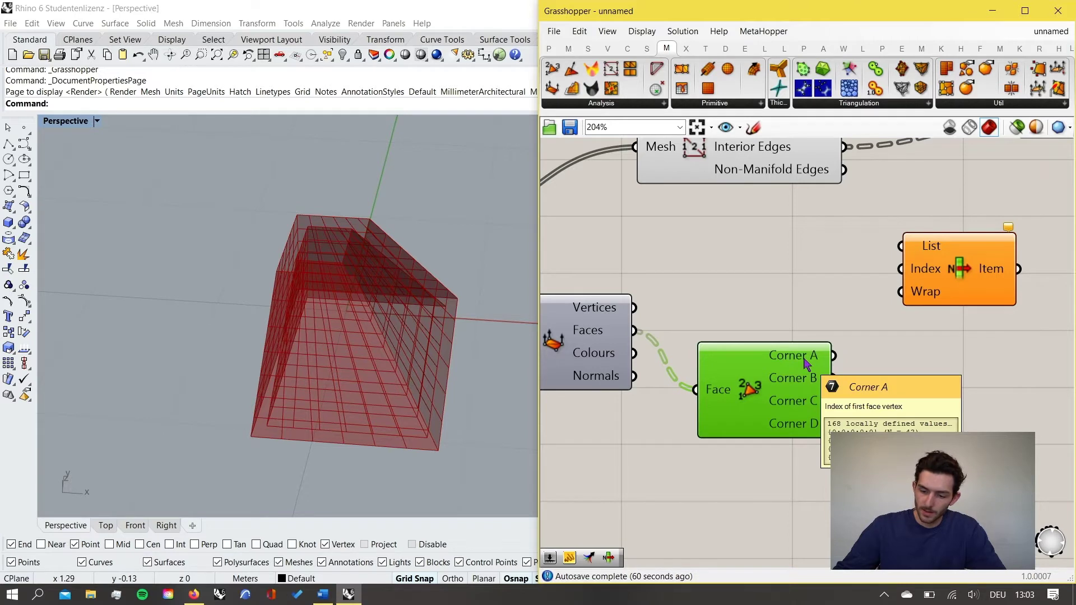
# Connect Corner A to the List Item's Index input and the Deconstruct Mesh Vertices output to its List input.
pyautogui.moveTo(833, 356); pyautogui.dragTo(901, 269)
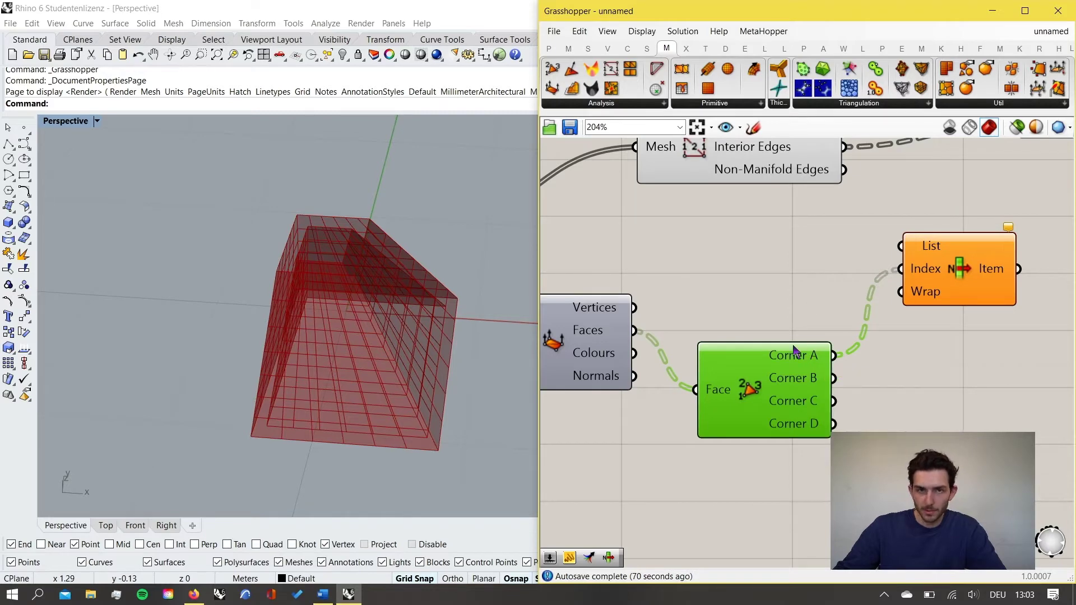
pyautogui.moveTo(615, 314)
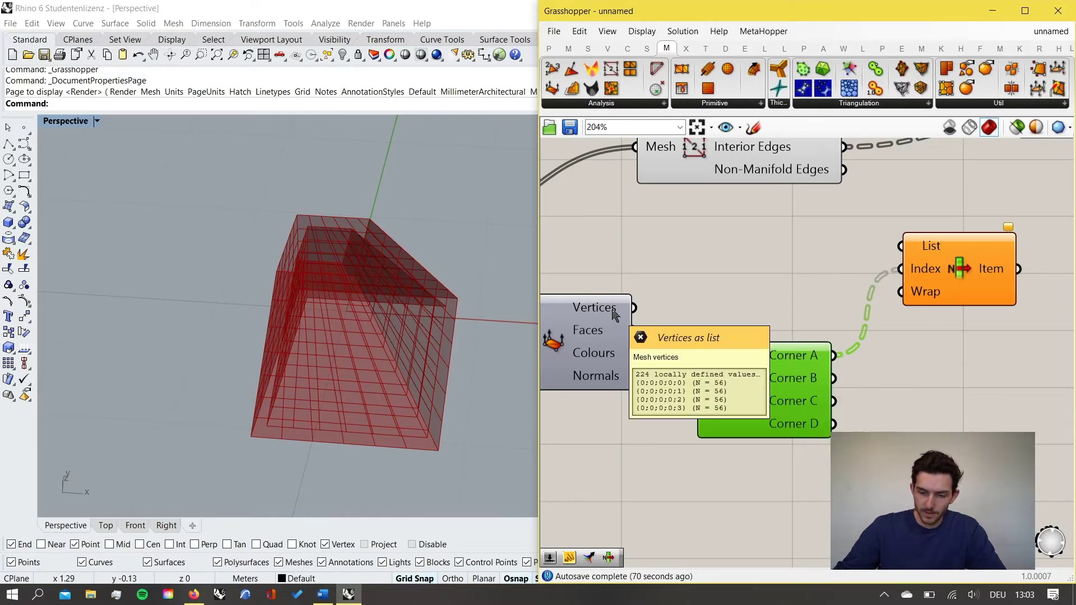
pyautogui.moveTo(615, 315); pyautogui.dragTo(659, 312, button='right')
pyautogui.moveTo(677, 306); pyautogui.dragTo(984, 296)
pyautogui.moveTo(935, 370); pyautogui.dragTo(898, 335, button='right')
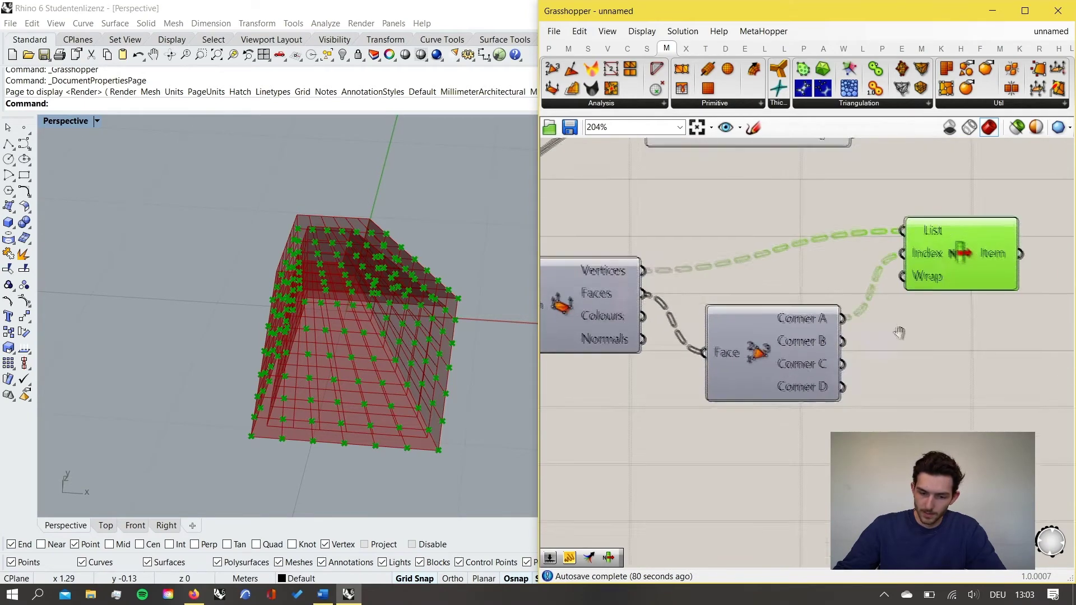
# Examine in the Perspective viewport which corner points of the outer mesh's faces the List Item picks.
pyautogui.moveTo(467, 370); pyautogui.dragTo(467, 352, button='right')
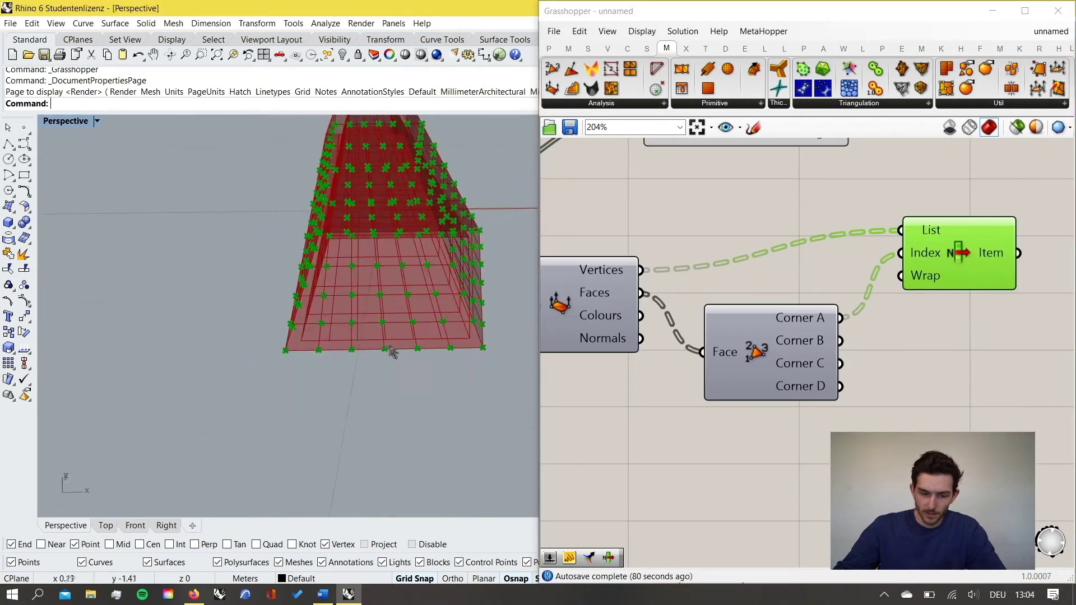
pyautogui.scroll(8, 390, 347)
pyautogui.scroll(-7, 392, 363)
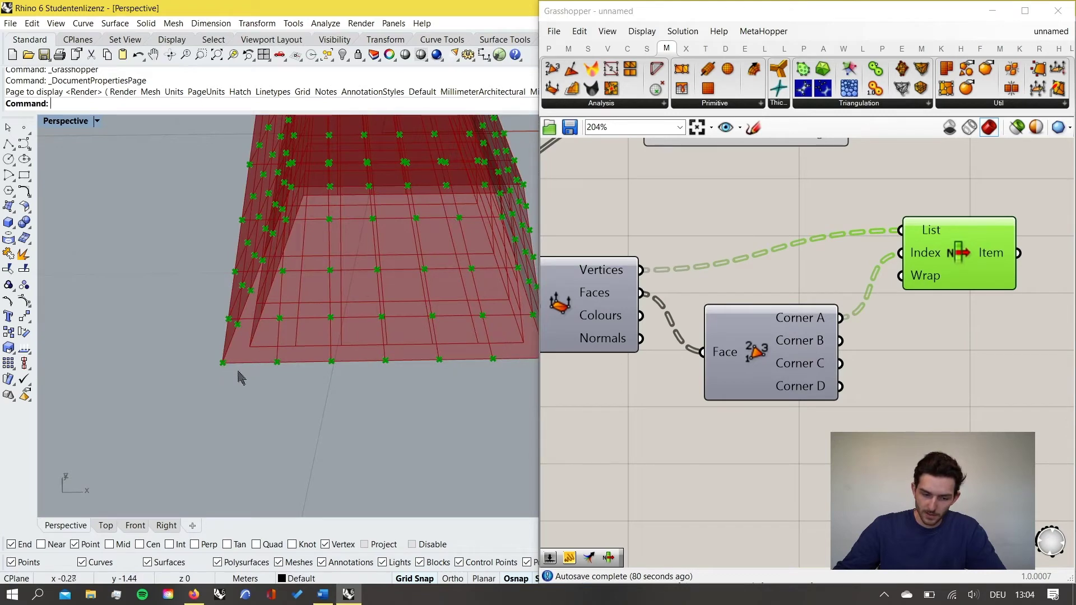
pyautogui.scroll(-5, 238, 373)
pyautogui.scroll(5, 162, 244)
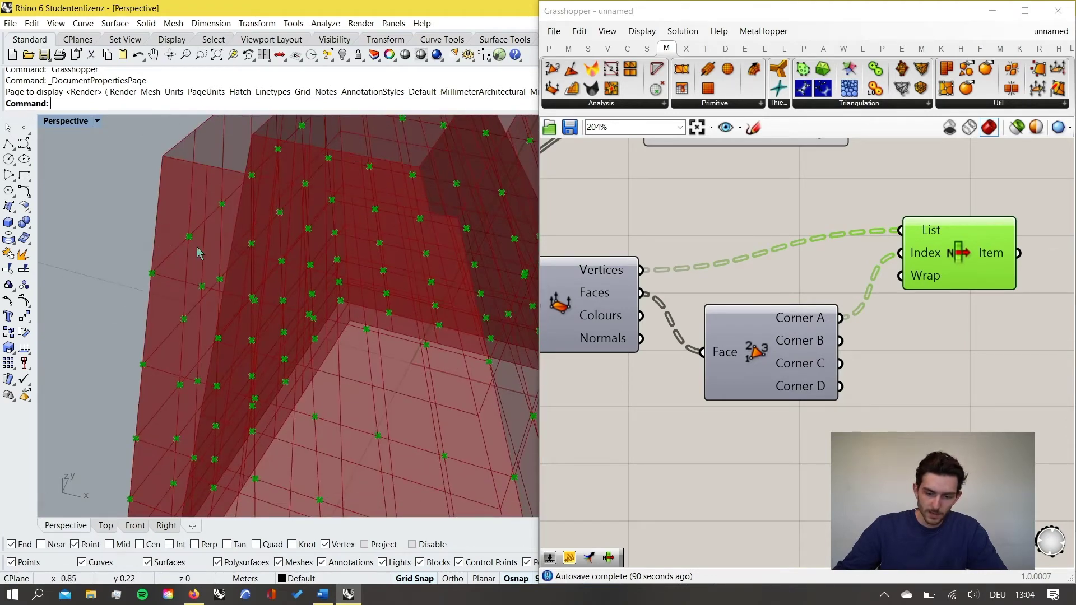
pyautogui.scroll(-5, 261, 336)
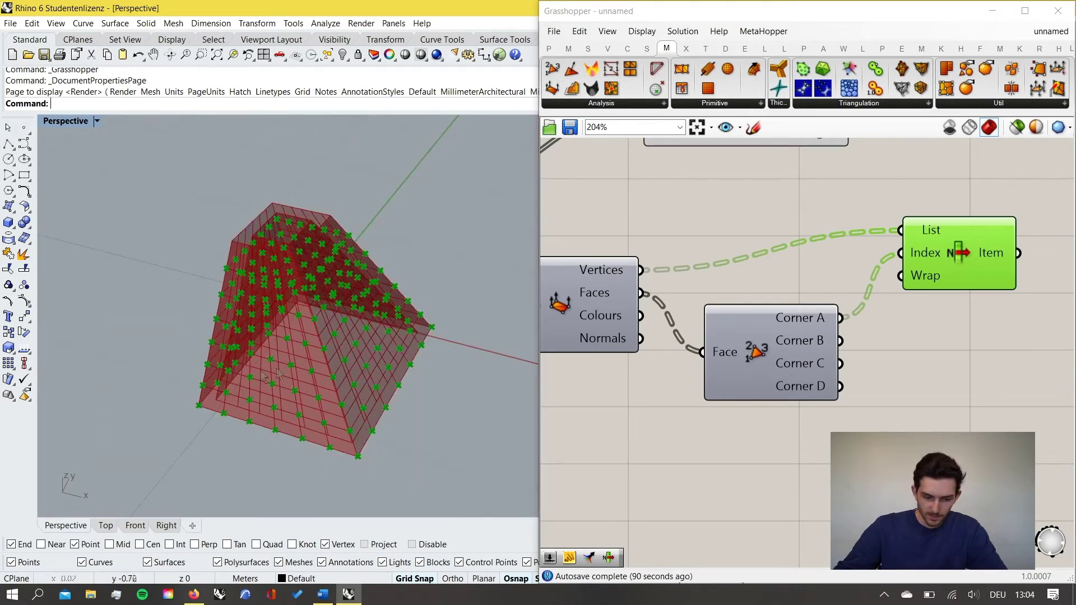
pyautogui.scroll(6, 203, 420)
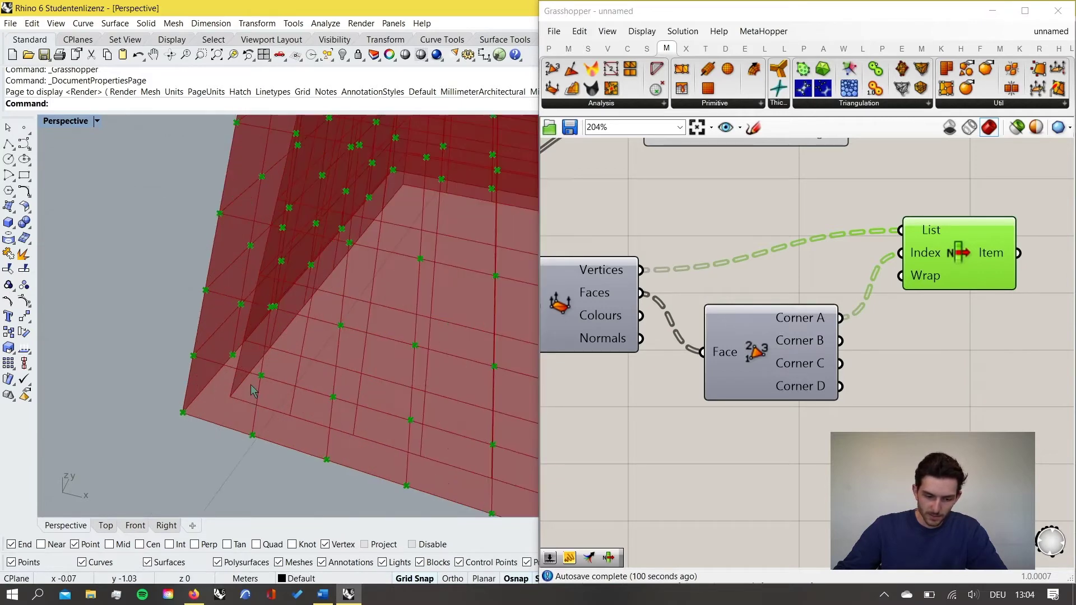
pyautogui.scroll(-3, 285, 358)
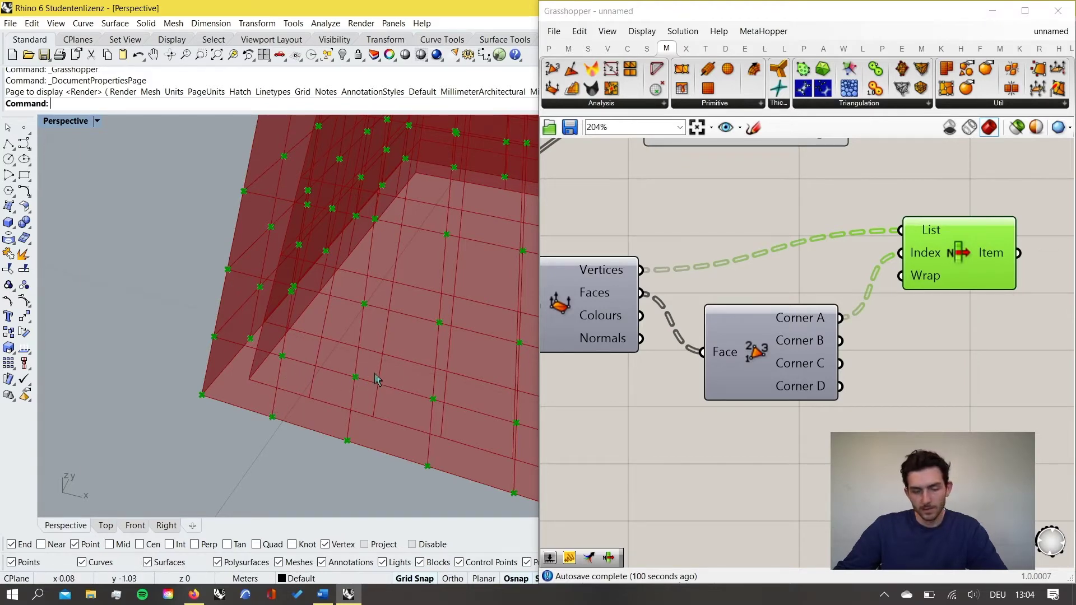
pyautogui.scroll(-5, 376, 379)
pyautogui.moveTo(375, 379); pyautogui.dragTo(418, 404, button='right')
pyautogui.scroll(4, 418, 404)
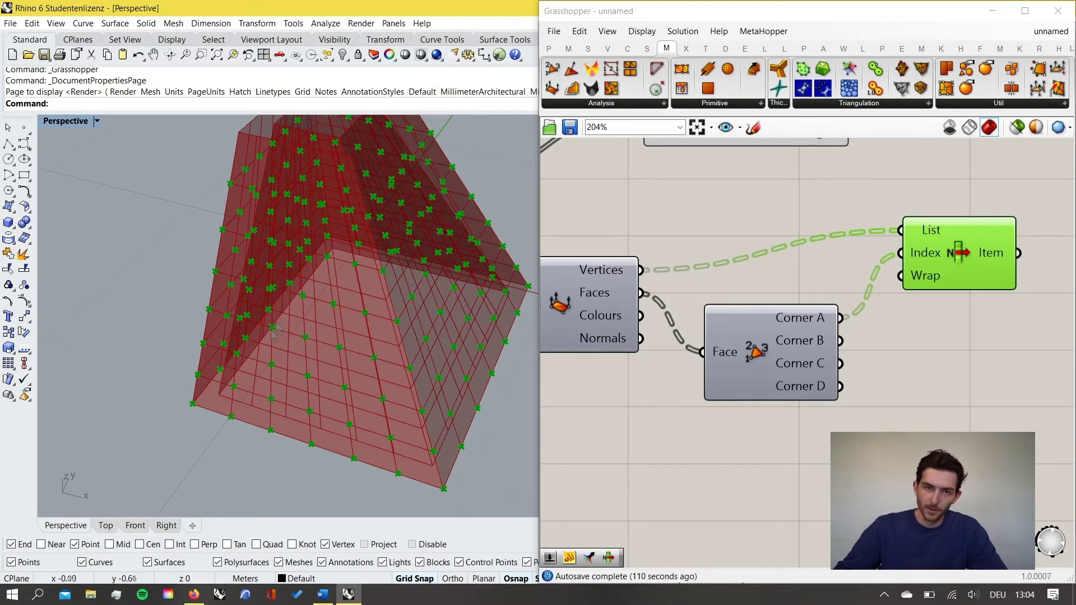
pyautogui.scroll(-3, 394, 394)
pyautogui.moveTo(394, 394); pyautogui.dragTo(377, 363, button='right')
# Raise the lower Mesh Surface and duplicate the Deconstruct Mesh and Deconstruct Face pair beside it.
pyautogui.scroll(-5, 819, 282)
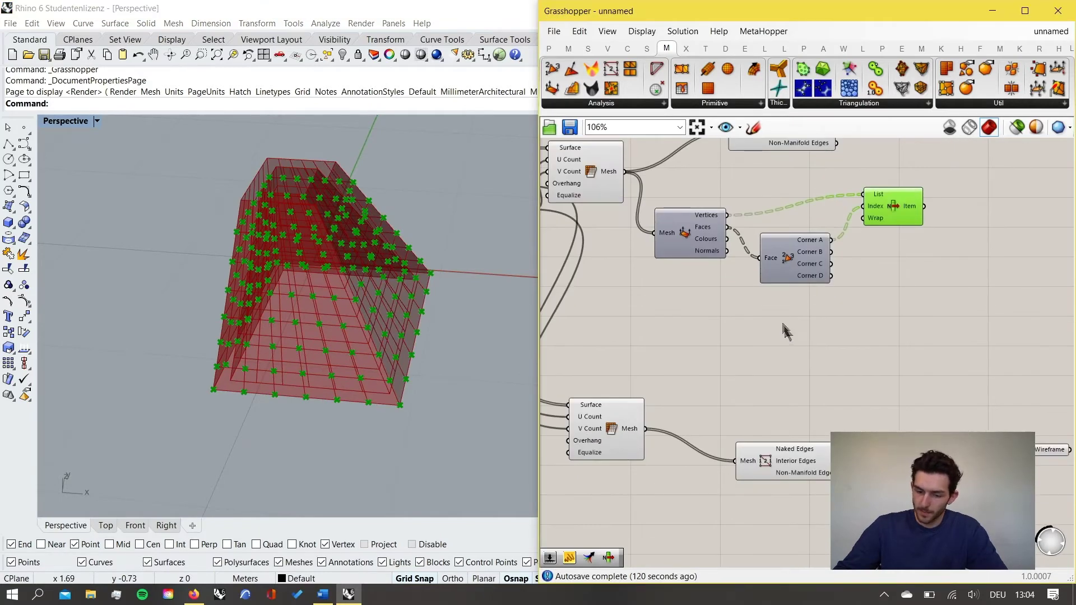
pyautogui.moveTo(635, 422); pyautogui.dragTo(615, 364)
pyautogui.click(729, 287)
pyautogui.click(701, 242)
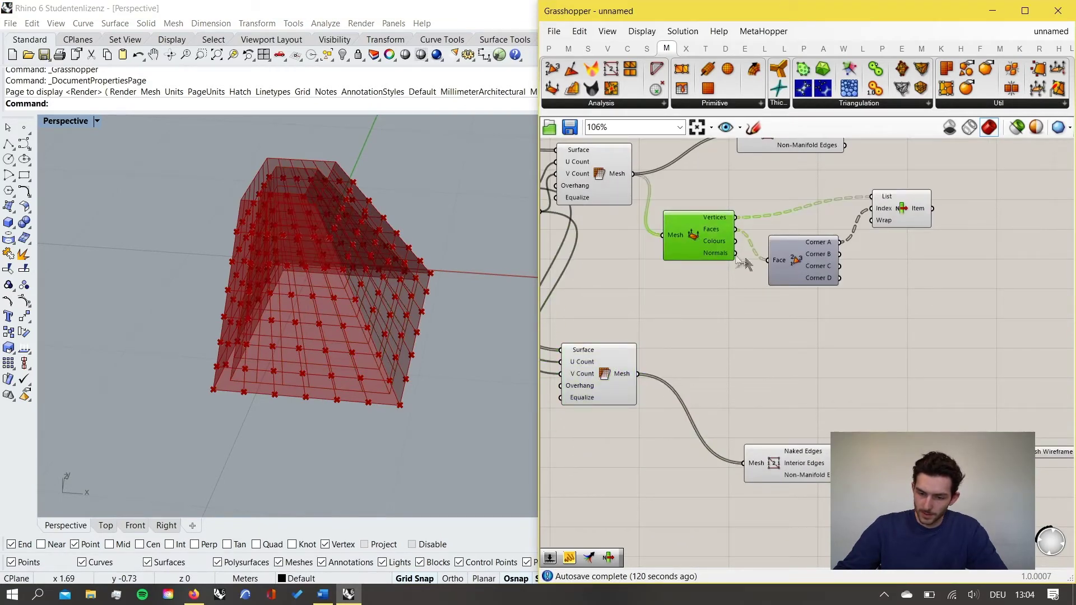
pyautogui.keyDown('shift'); pyautogui.click(785, 269); pyautogui.keyUp('shift')
pyautogui.keyDown('alt'); pyautogui.moveTo(700, 242); pyautogui.dragTo(730, 348); pyautogui.keyUp('alt')
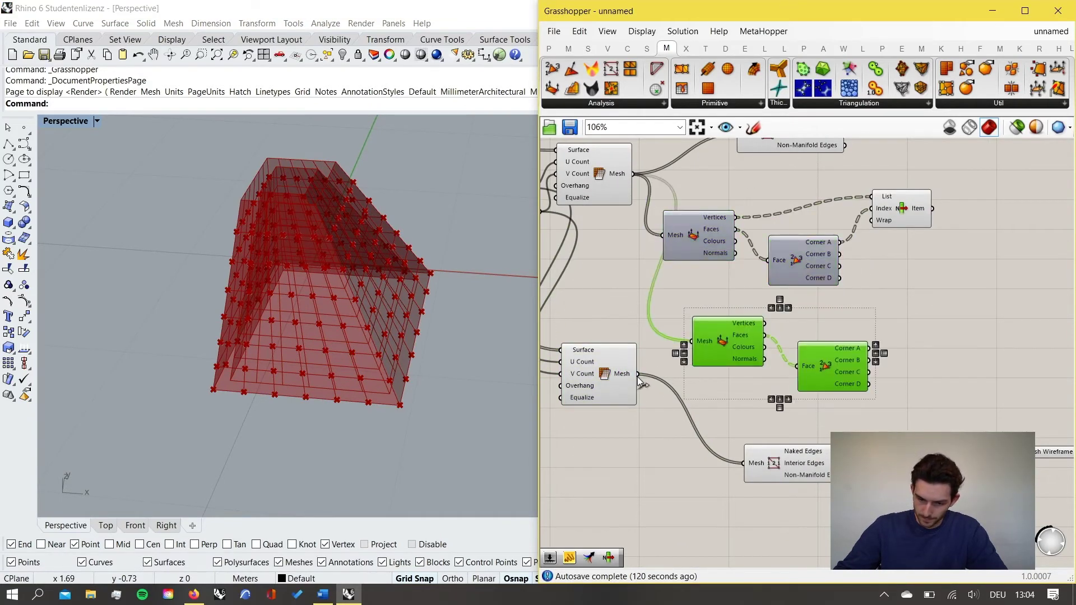
# Connect the lower Mesh Surface's Mesh output to the copied Deconstruct Mesh and align the copied Deconstruct Face with it.
pyautogui.moveTo(638, 374); pyautogui.dragTo(692, 342)
pyautogui.moveTo(723, 341)
pyautogui.mouseDown()
pyautogui.moveTo(718, 370)
pyautogui.moveTo(726, 356)
pyautogui.mouseUp()
pyautogui.click(785, 350)
pyautogui.moveTo(834, 389); pyautogui.dragTo(832, 365)
pyautogui.moveTo(751, 365); pyautogui.dragTo(752, 377)
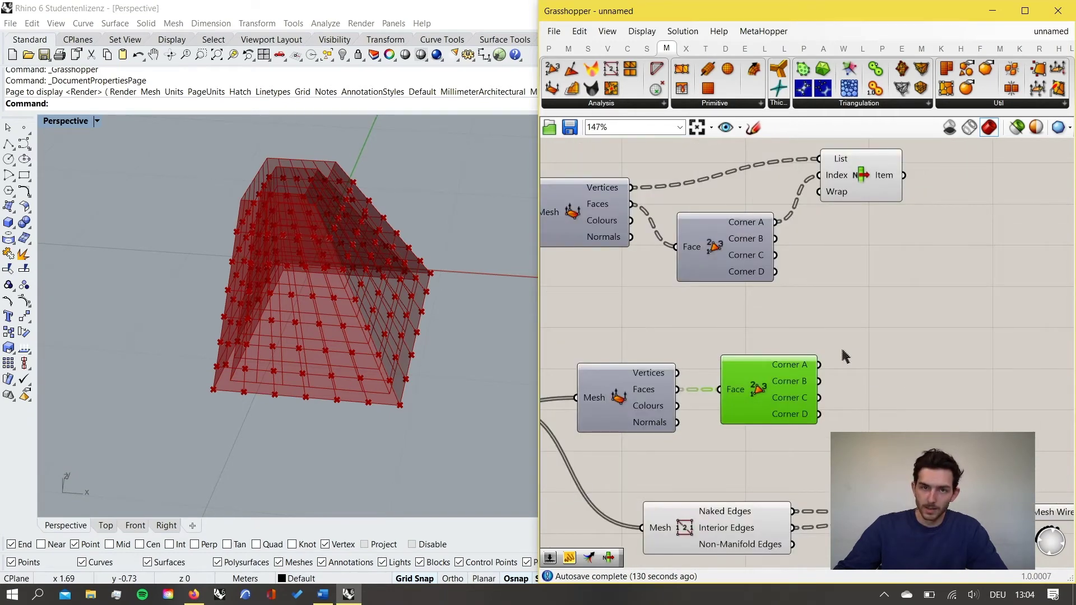
# Add a second List Item for the lower pair, connecting Vertices to List and Corner A to Index.
pyautogui.doubleClick(870, 339)
pyautogui.write('list ite')
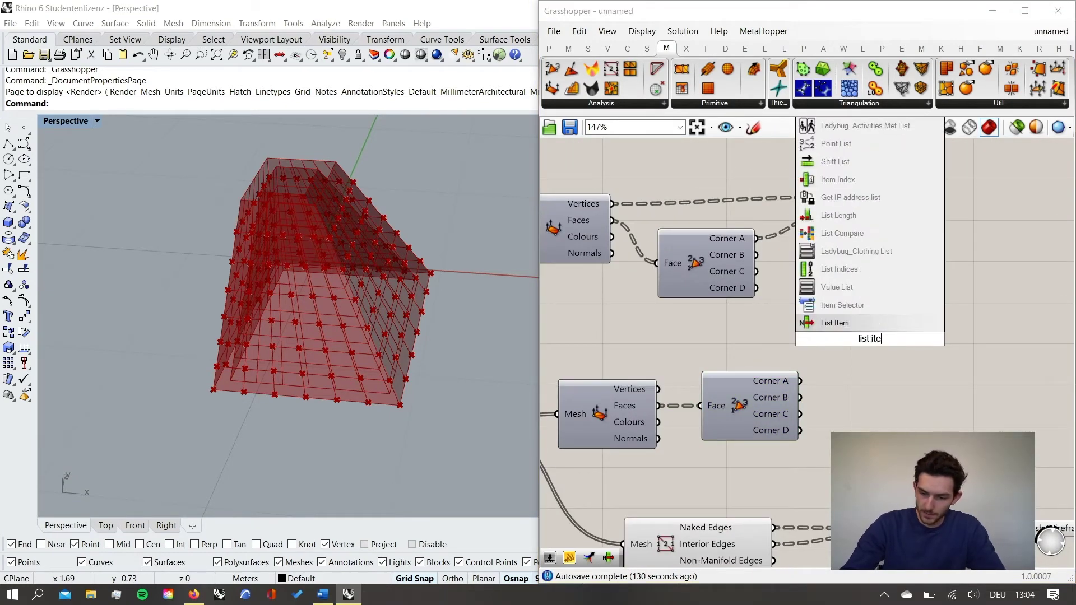
pyautogui.press('Return')
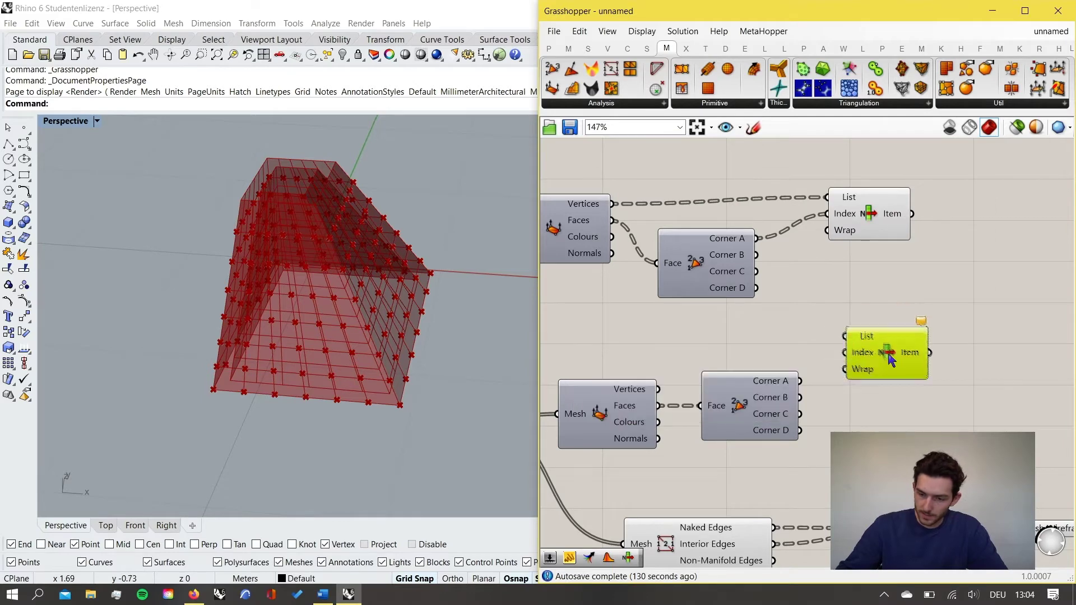
pyautogui.moveTo(801, 382); pyautogui.dragTo(660, 390)
pyautogui.click(861, 365)
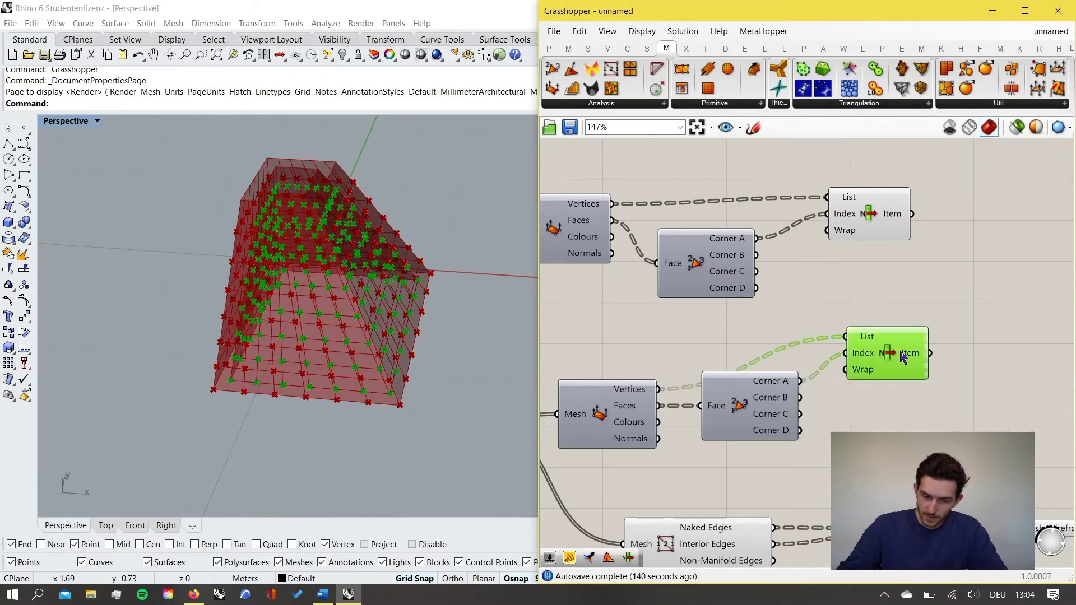
# Inspect the corner points of both meshes and align the upper List Item vertically with the lower one.
pyautogui.scroll(3, 287, 394)
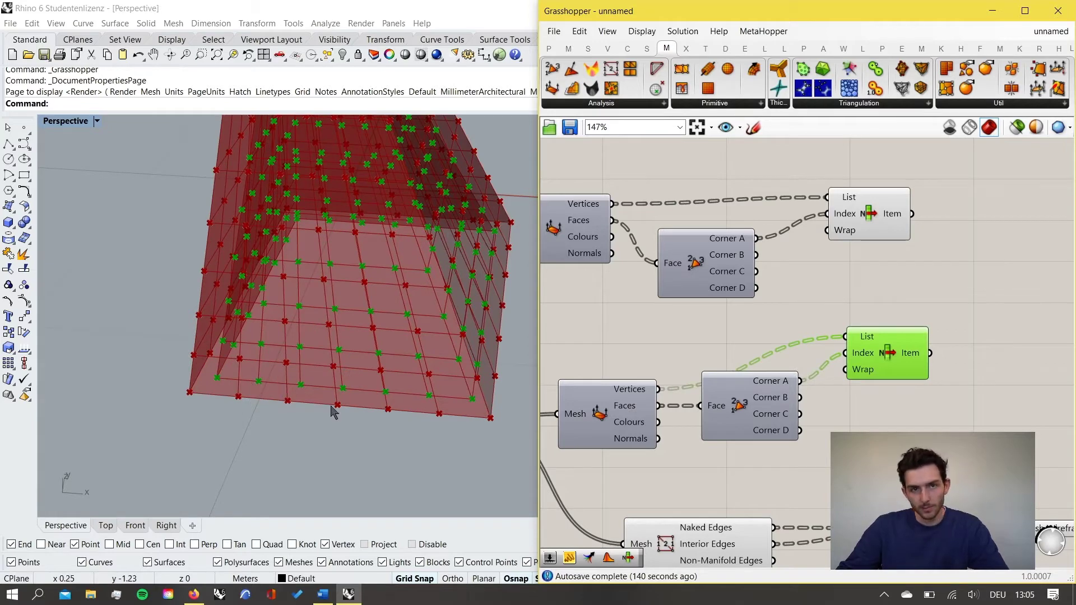
pyautogui.scroll(-3, 835, 377)
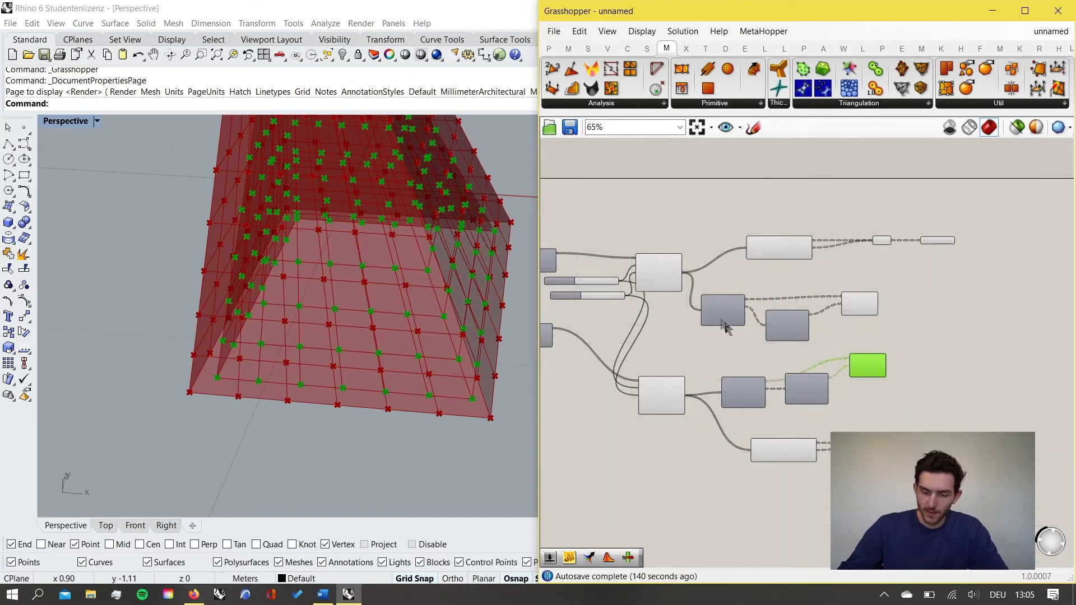
pyautogui.scroll(3, 900, 353)
pyautogui.moveTo(909, 345); pyautogui.dragTo(868, 345, button='right')
pyautogui.moveTo(789, 275); pyautogui.dragTo(807, 278)
# Add a Line component, connecting the upper List Item's output to Start Point and the lower one's to End Point.
pyautogui.doubleClick(925, 291)
pyautogui.write('line')
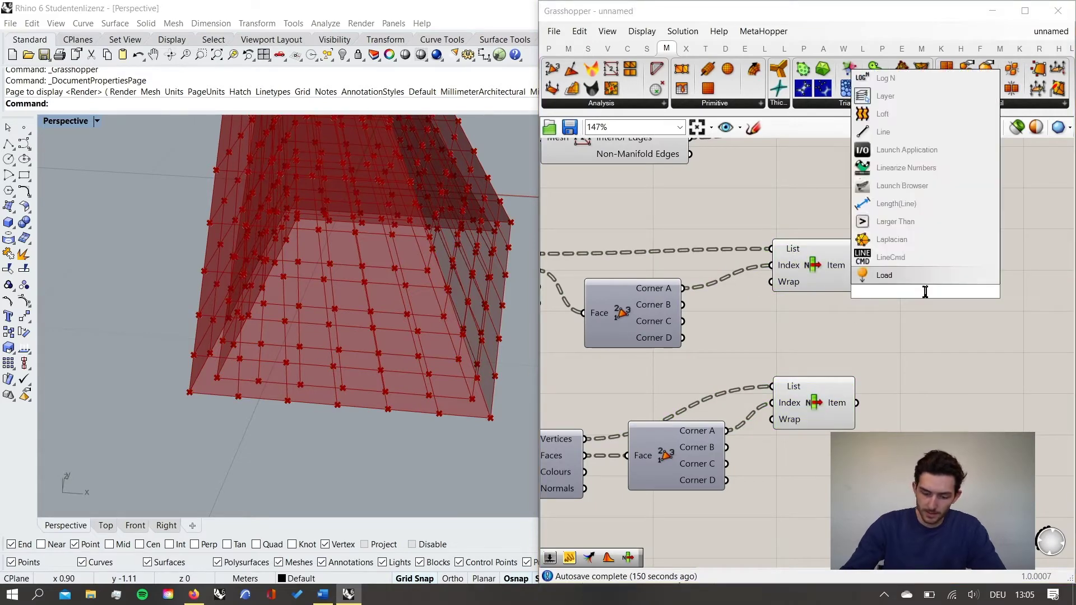
pyautogui.press('Return')
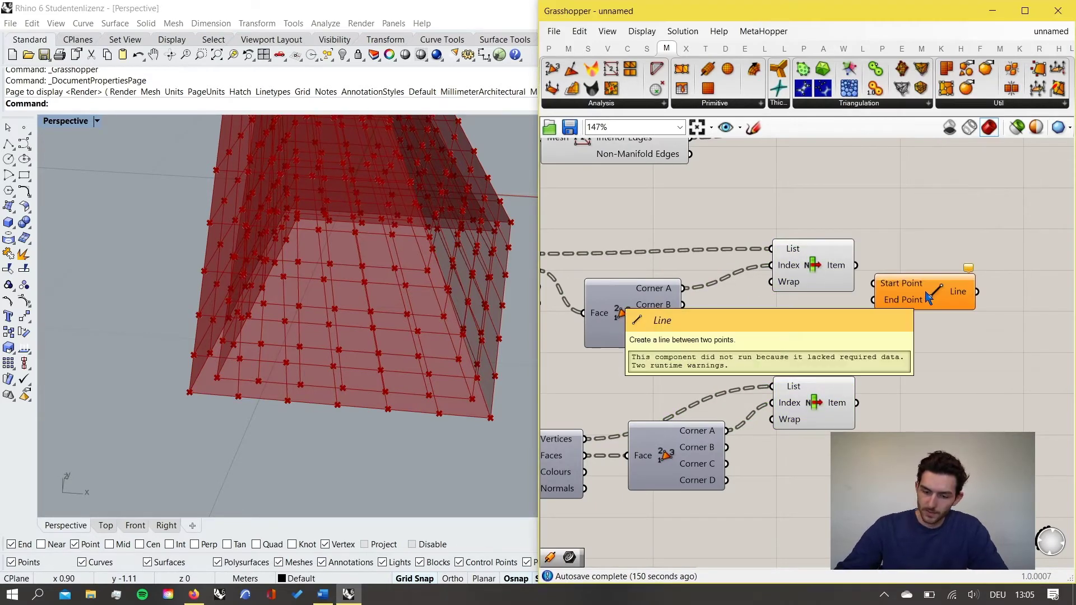
pyautogui.moveTo(910, 301); pyautogui.dragTo(947, 340)
pyautogui.moveTo(931, 316); pyautogui.dragTo(858, 322, button='right')
pyautogui.moveTo(771, 246); pyautogui.dragTo(827, 304)
pyautogui.moveTo(772, 383); pyautogui.dragTo(827, 321)
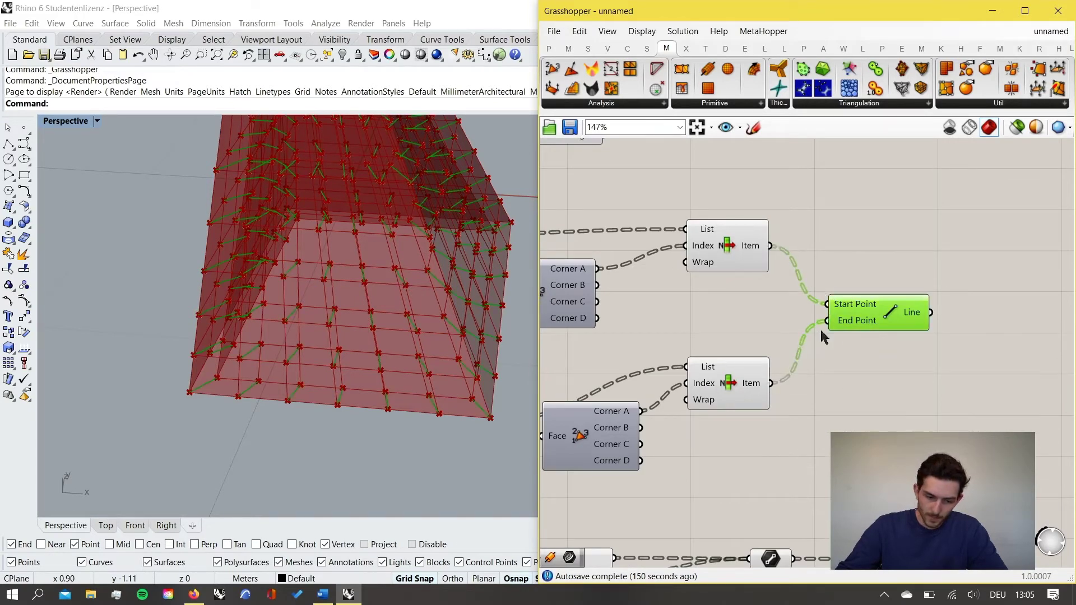
# Examine the lines connecting the outer and inner mesh corners in the viewport and the definition that generates them.
pyautogui.moveTo(499, 381); pyautogui.dragTo(398, 381, button='right')
pyautogui.scroll(5, 193, 396)
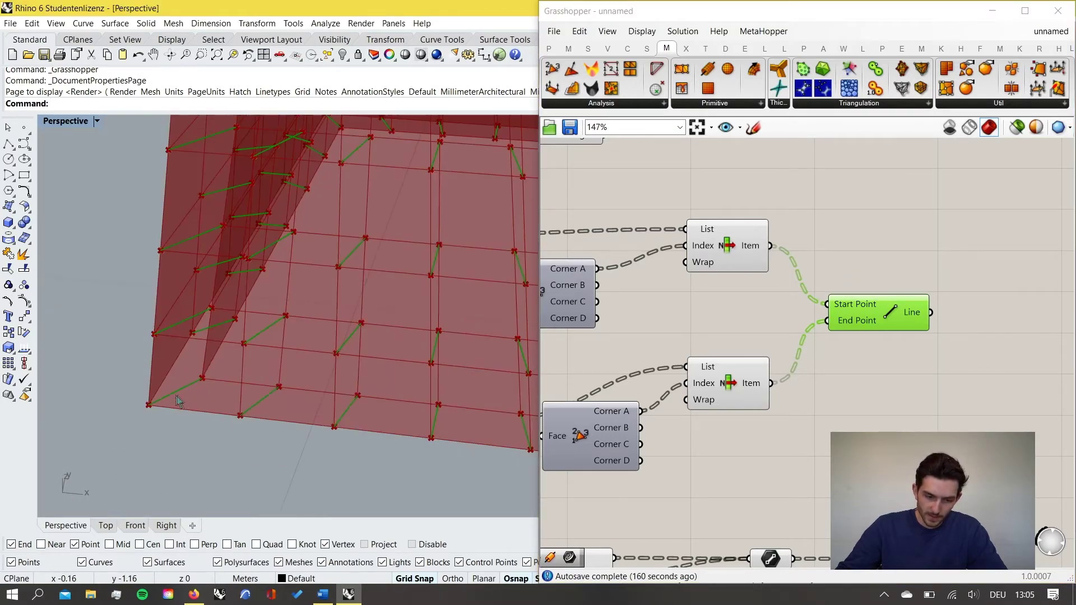
pyautogui.scroll(-5, 288, 403)
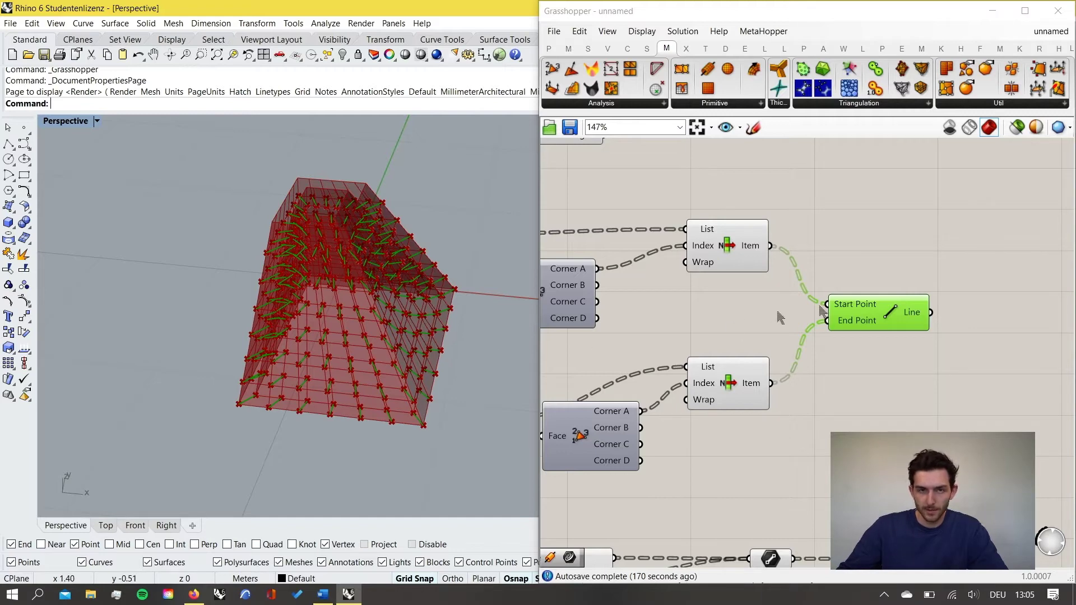
pyautogui.scroll(-8, 1007, 309)
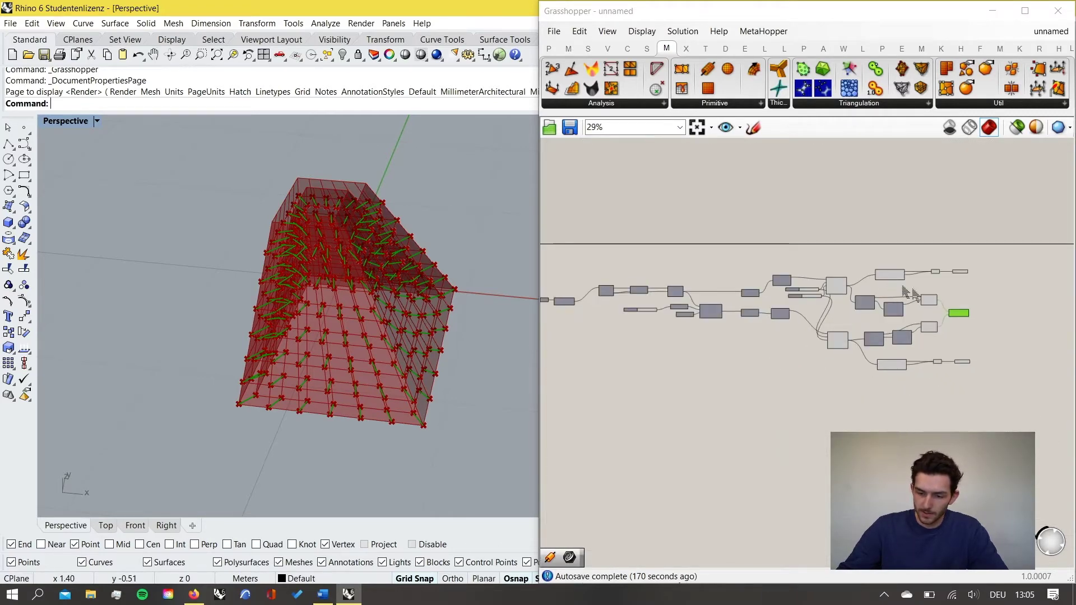
pyautogui.scroll(6, 897, 330)
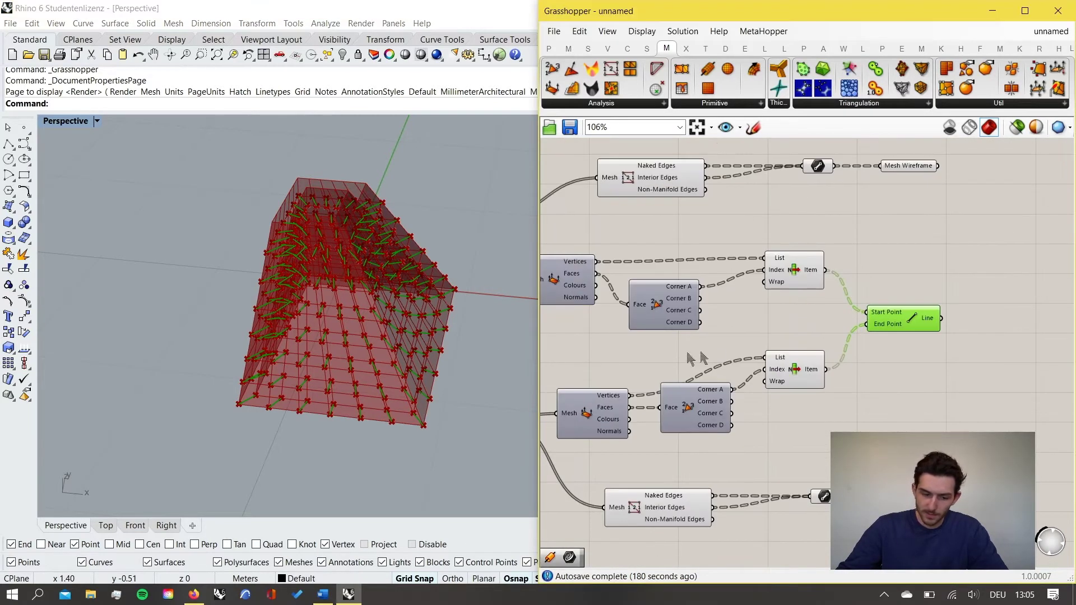
pyautogui.scroll(3, 372, 412)
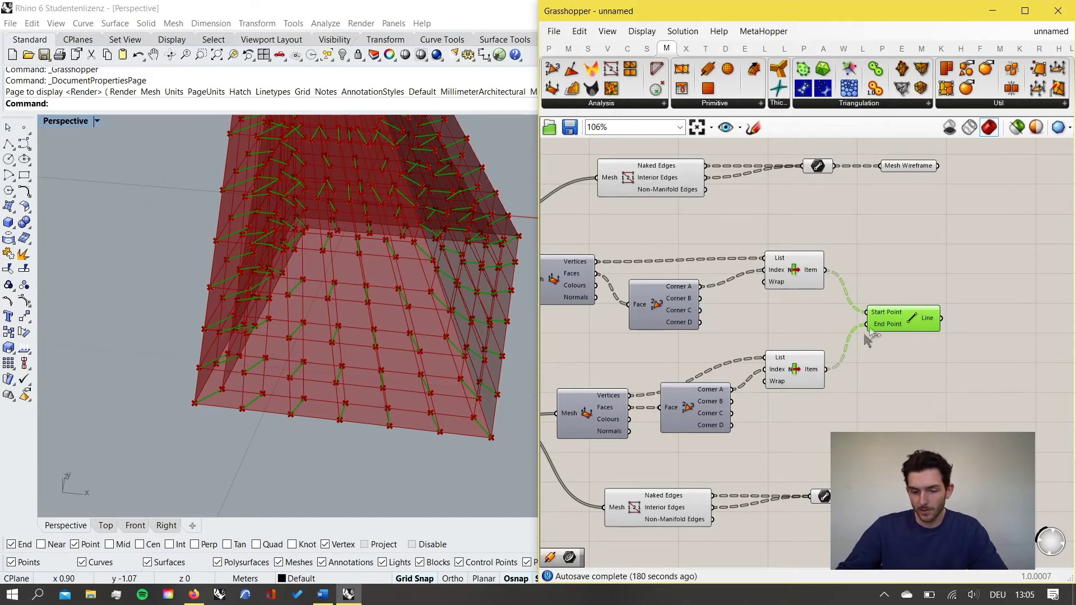
pyautogui.moveTo(985, 282); pyautogui.dragTo(918, 309, button='right')
pyautogui.click(914, 284)
pyautogui.scroll(-2, 914, 286)
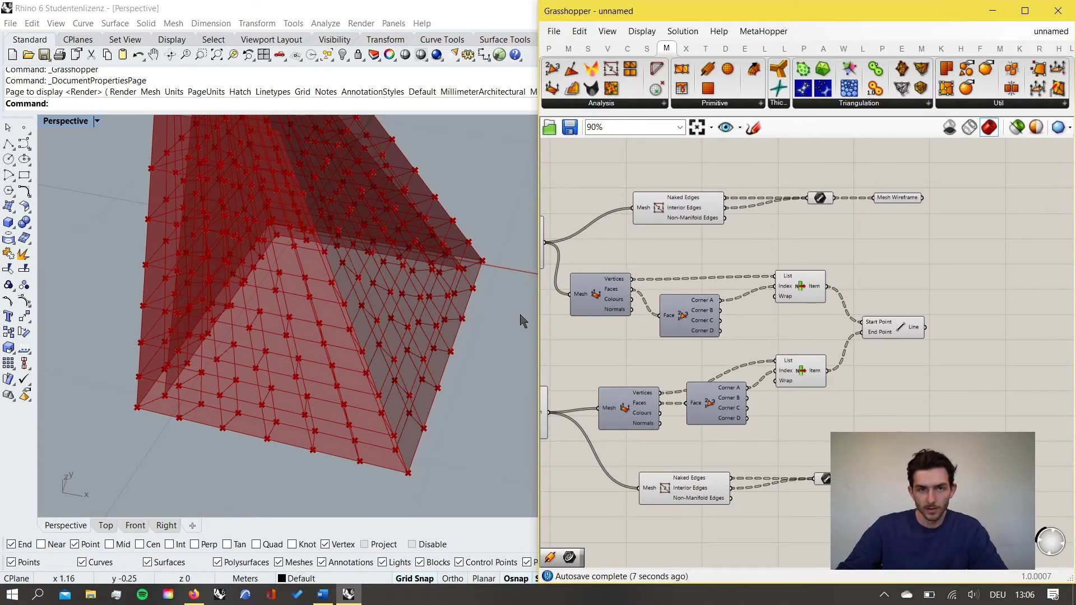
# Move the upper Deconstruct Face closer to its List Item and slightly higher.
pyautogui.moveTo(771, 359); pyautogui.dragTo(849, 340, button='right')
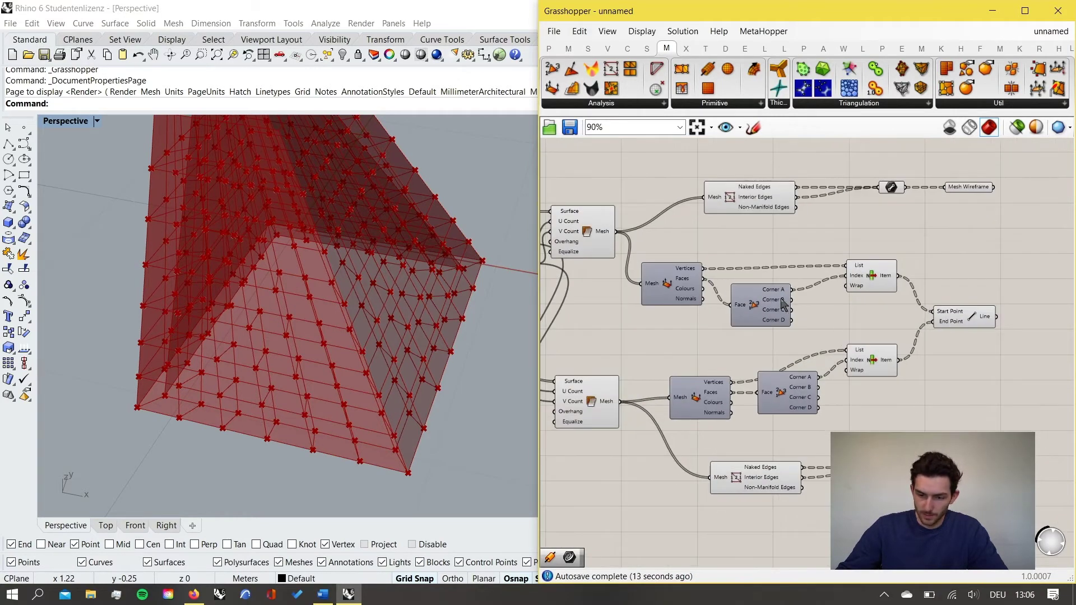
pyautogui.moveTo(770, 304); pyautogui.dragTo(788, 298)
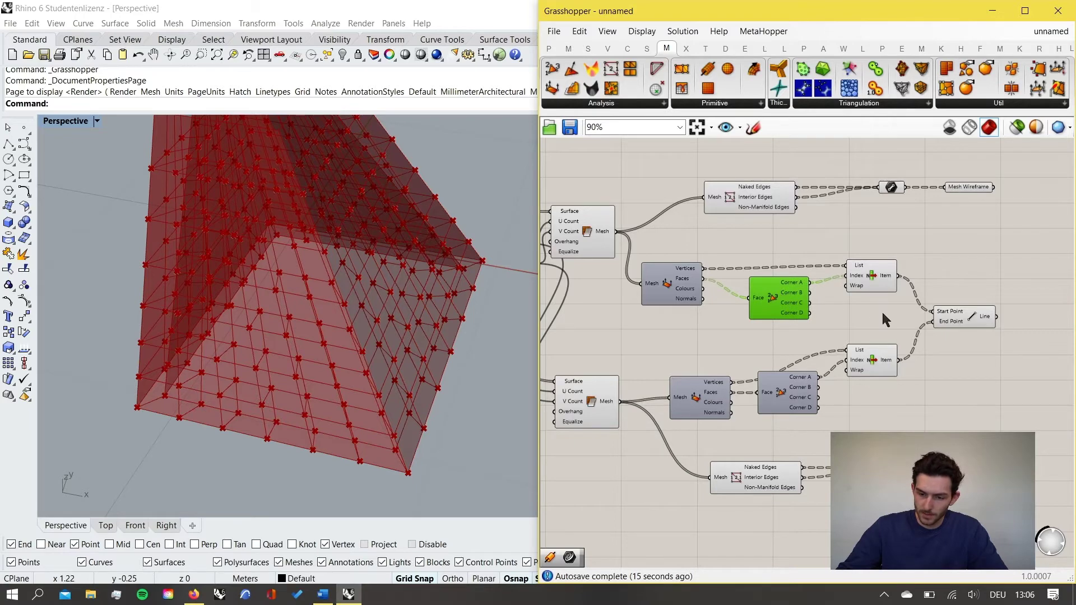
# Spread out the two List Items and the Line component to make room between them on the canvas.
pyautogui.moveTo(886, 317); pyautogui.dragTo(860, 314, button='right')
pyautogui.moveTo(848, 279); pyautogui.dragTo(834, 286)
pyautogui.moveTo(856, 352); pyautogui.dragTo(843, 369)
pyautogui.moveTo(928, 318); pyautogui.dragTo(935, 273)
# Rewire the Line component with the upper mesh's Vertices as Start Point and the lower mesh's Vertices as End Point, placing it above the List Items.
pyautogui.scroll(3, 731, 266)
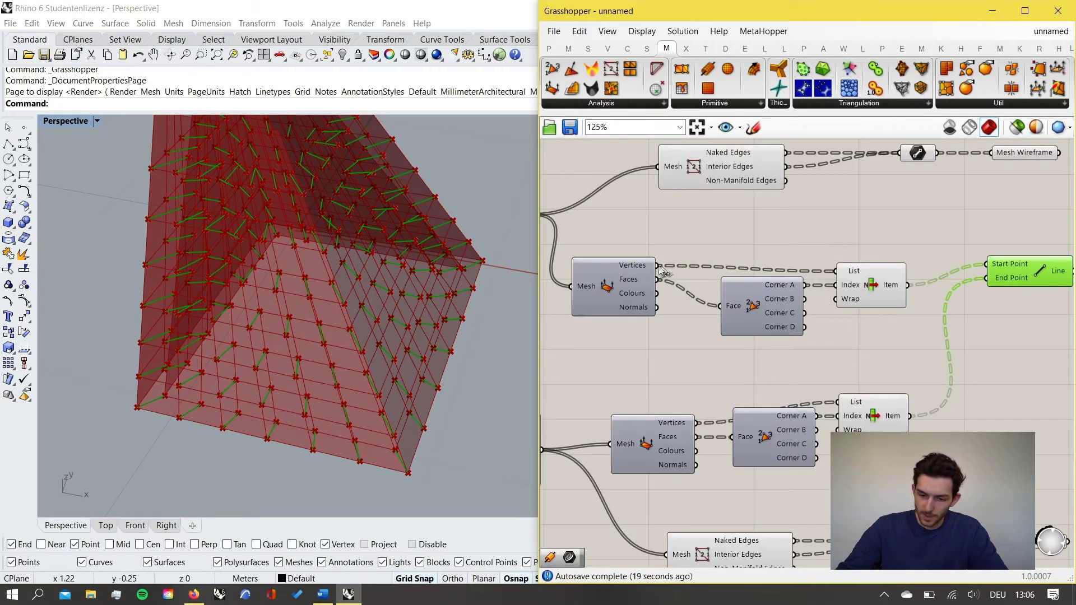
pyautogui.moveTo(658, 265); pyautogui.dragTo(986, 264)
pyautogui.moveTo(955, 333); pyautogui.dragTo(916, 326, button='right')
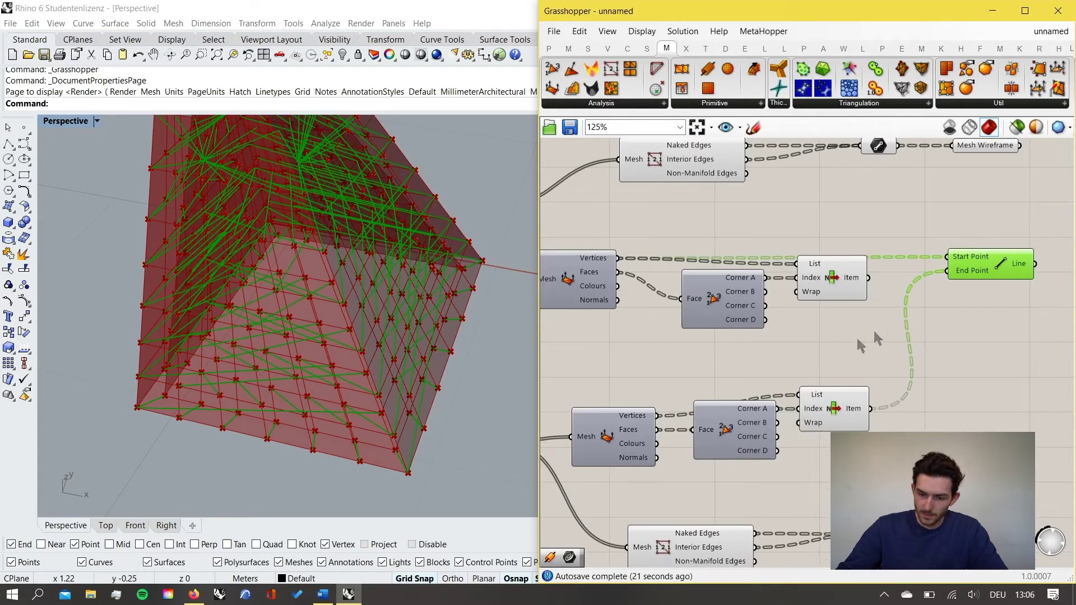
pyautogui.moveTo(659, 416); pyautogui.dragTo(950, 273)
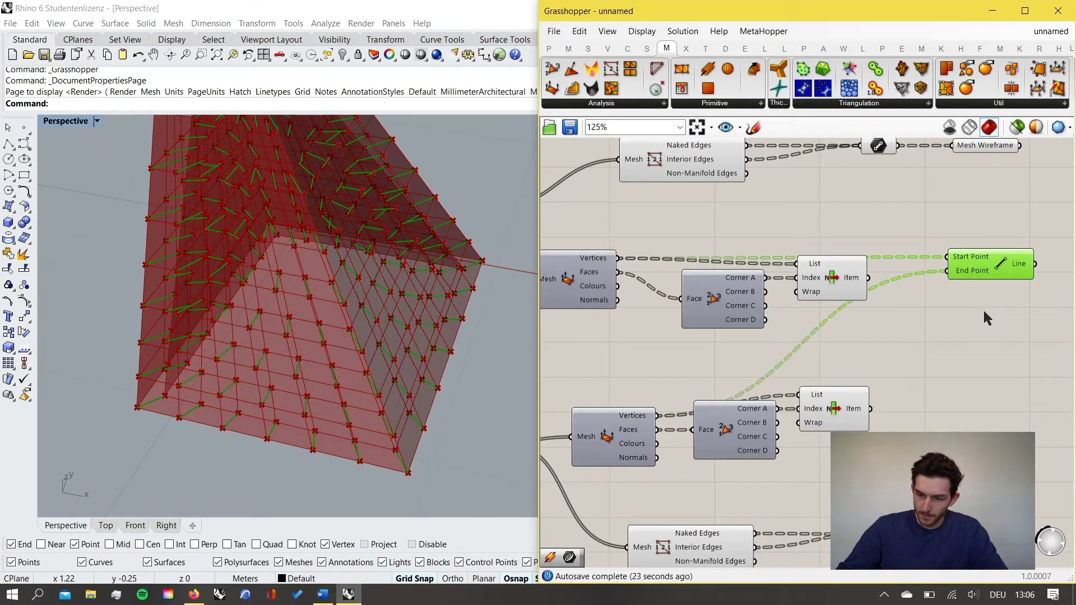
pyautogui.moveTo(984, 311); pyautogui.dragTo(948, 328, button='right')
pyautogui.moveTo(951, 295); pyautogui.dragTo(802, 260)
pyautogui.scroll(-3, 895, 307)
pyautogui.scroll(4, 956, 259)
# Add a Line parameter fed by the Line component's output and arrange it below the upper Mesh Wireframe parameter.
pyautogui.doubleClick(886, 271)
pyautogui.write('line')
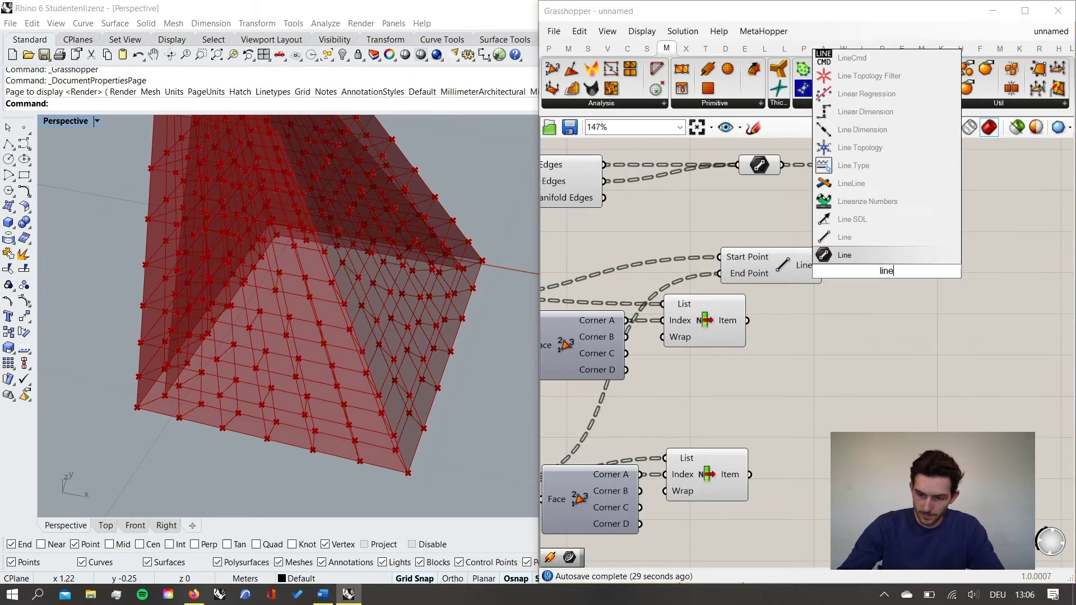
pyautogui.press('Return')
pyautogui.moveTo(898, 276); pyautogui.dragTo(940, 269)
pyautogui.scroll(-4, 929, 271)
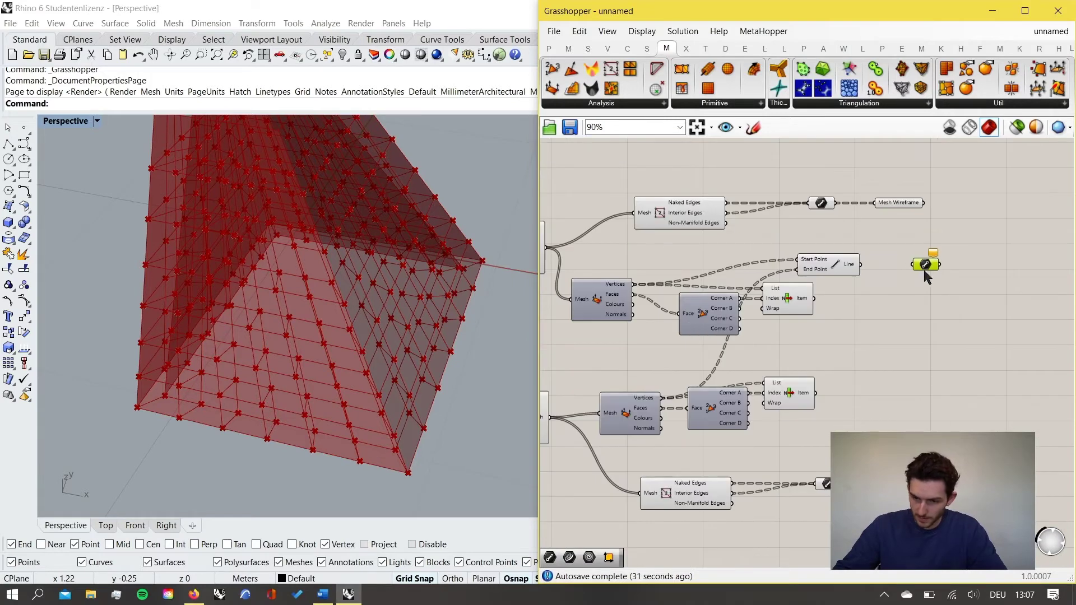
pyautogui.moveTo(926, 272); pyautogui.dragTo(845, 262, button='right')
pyautogui.moveTo(849, 215); pyautogui.dragTo(884, 195)
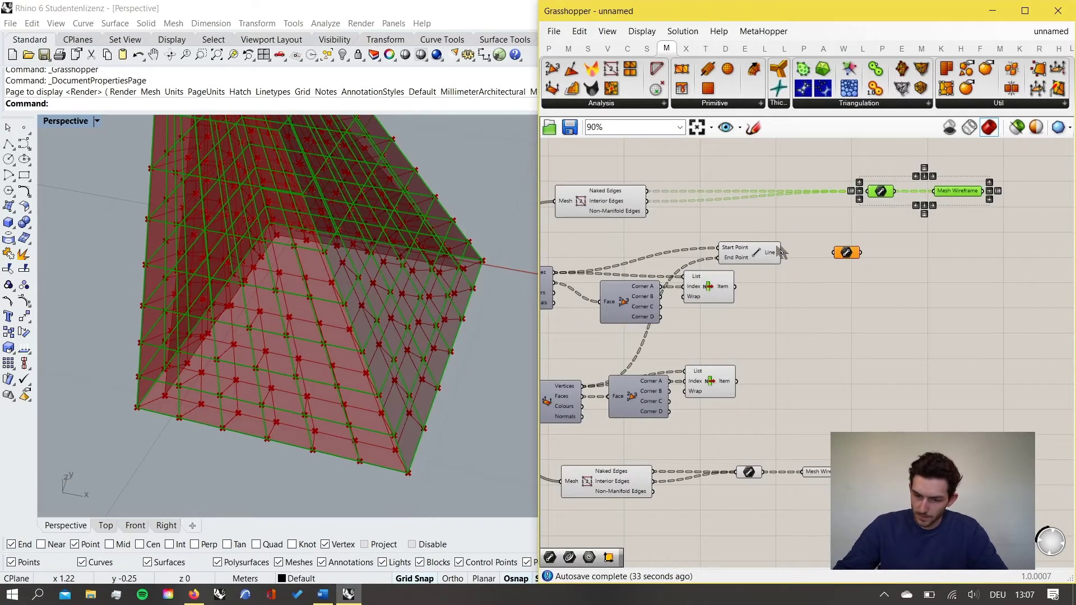
pyautogui.moveTo(758, 253); pyautogui.dragTo(966, 246)
pyautogui.moveTo(850, 252); pyautogui.dragTo(953, 242)
# Rename the new Line parameter as "straight connections".
pyautogui.scroll(3, 900, 271)
pyautogui.click(973, 243)
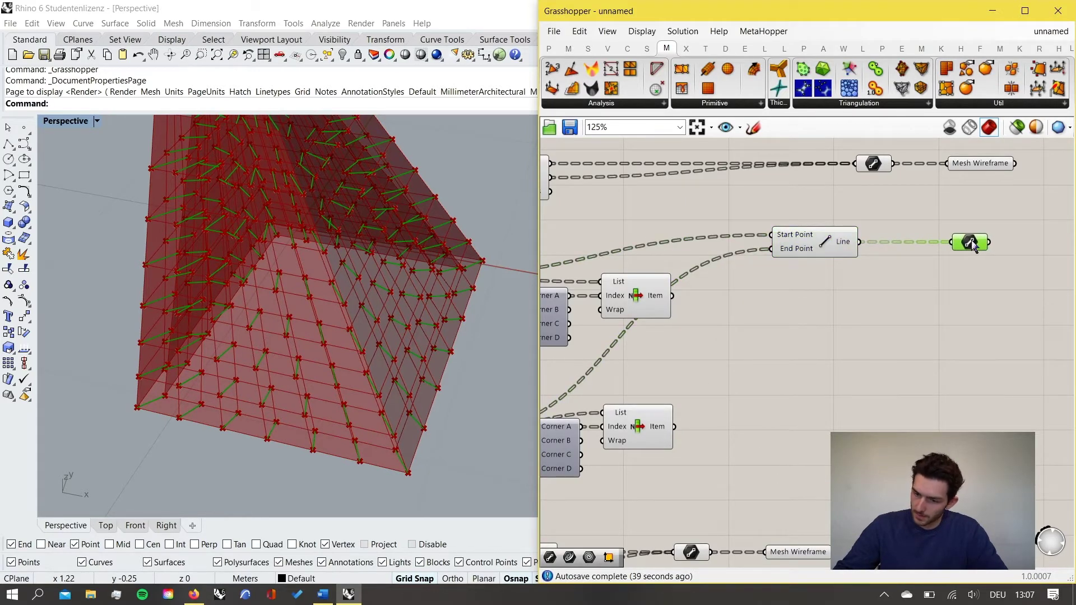
pyautogui.rightClick(972, 243)
pyautogui.write('straight connections')
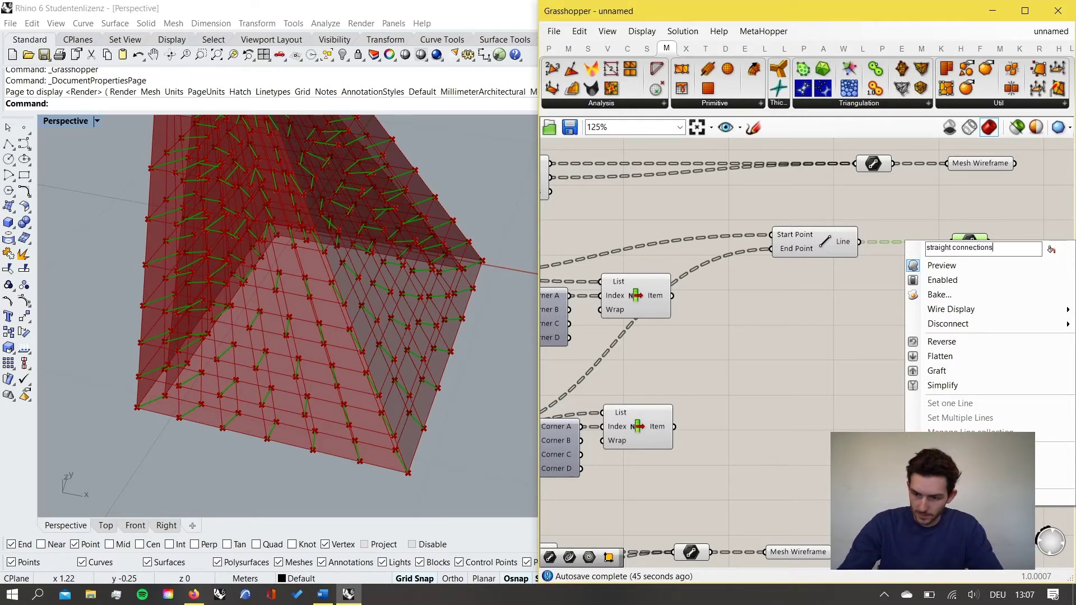
pyautogui.click(1009, 226)
pyautogui.scroll(-3, 991, 238)
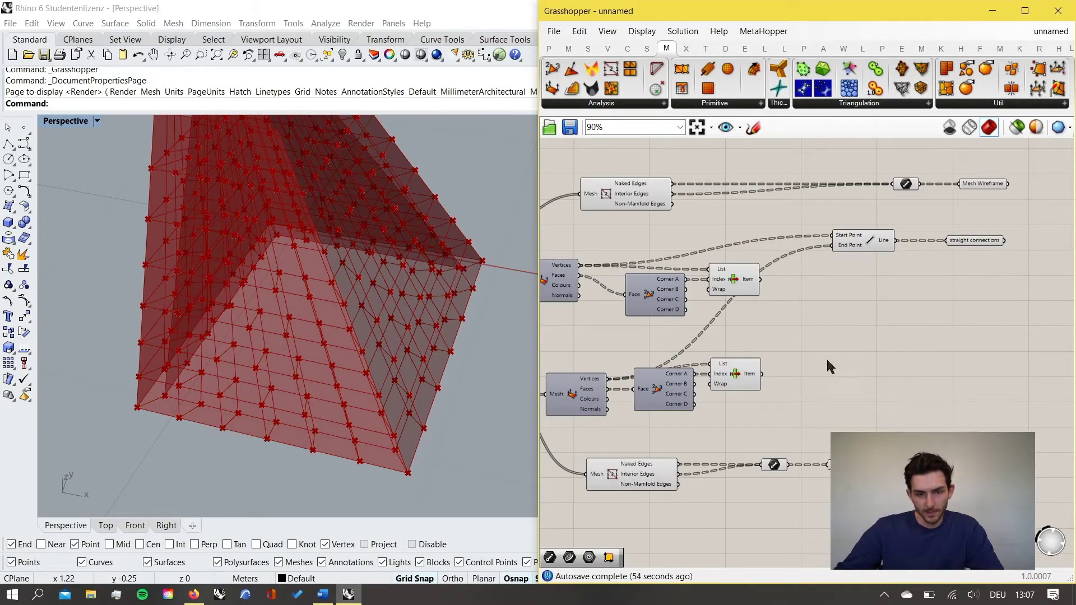
# Examine the corner points and straight connections along the mesh's lower edge in the Rhino viewport.
pyautogui.moveTo(475, 412); pyautogui.dragTo(365, 429, button='right')
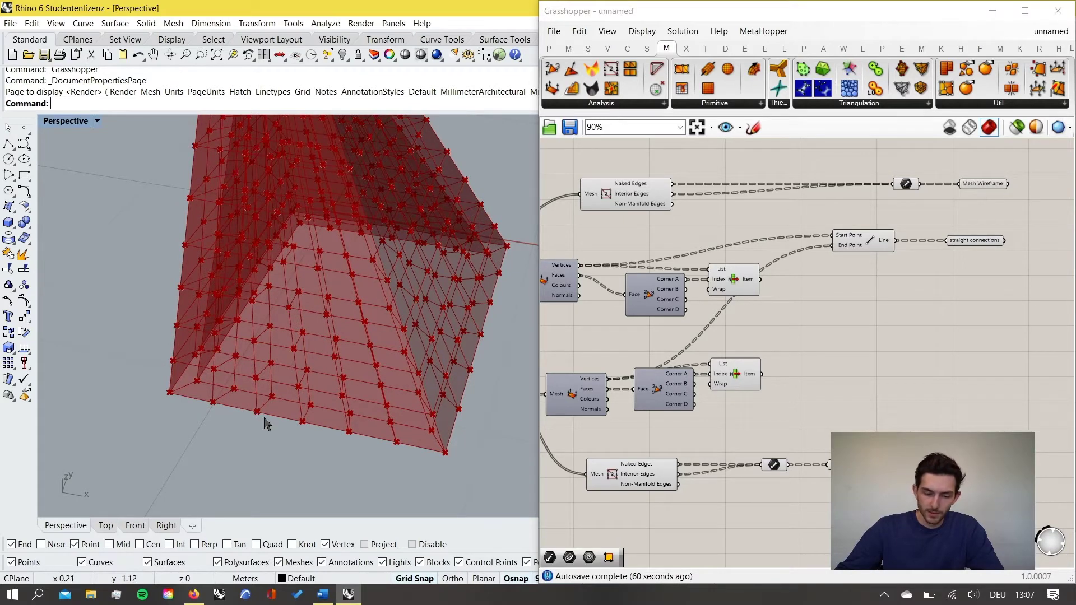
pyautogui.scroll(5, 267, 421)
pyautogui.scroll(-4, 289, 409)
pyautogui.scroll(2, 303, 448)
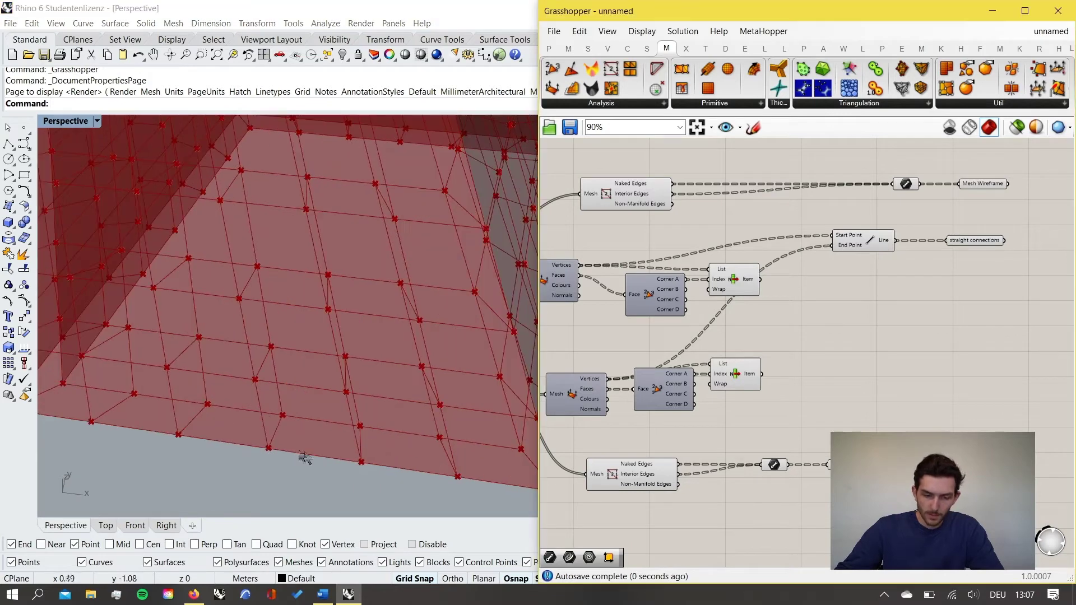
pyautogui.click(343, 457)
pyautogui.rightClick(342, 456)
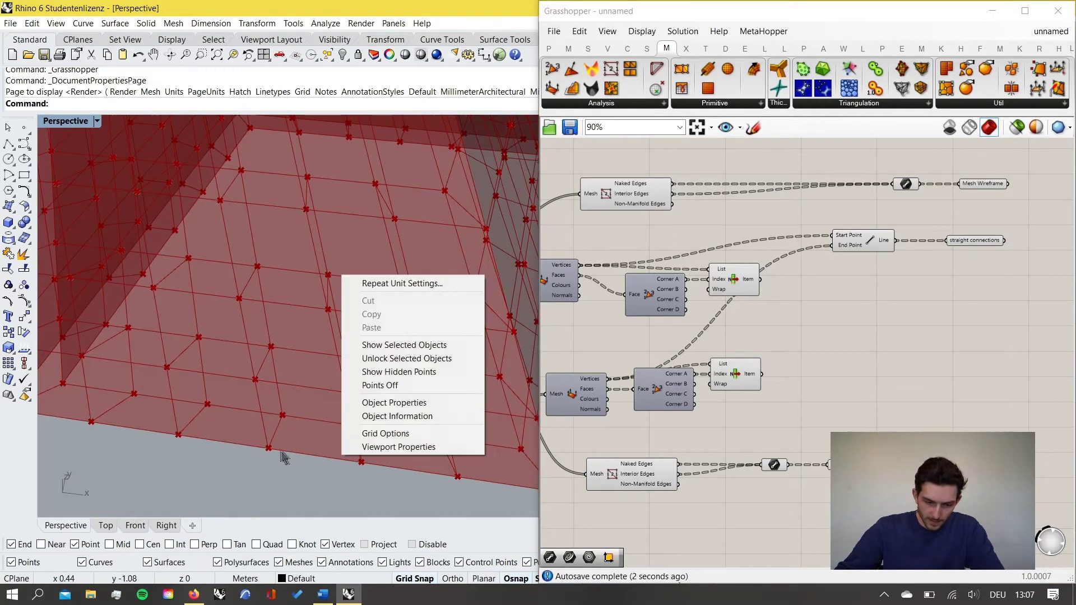
pyautogui.click(274, 456)
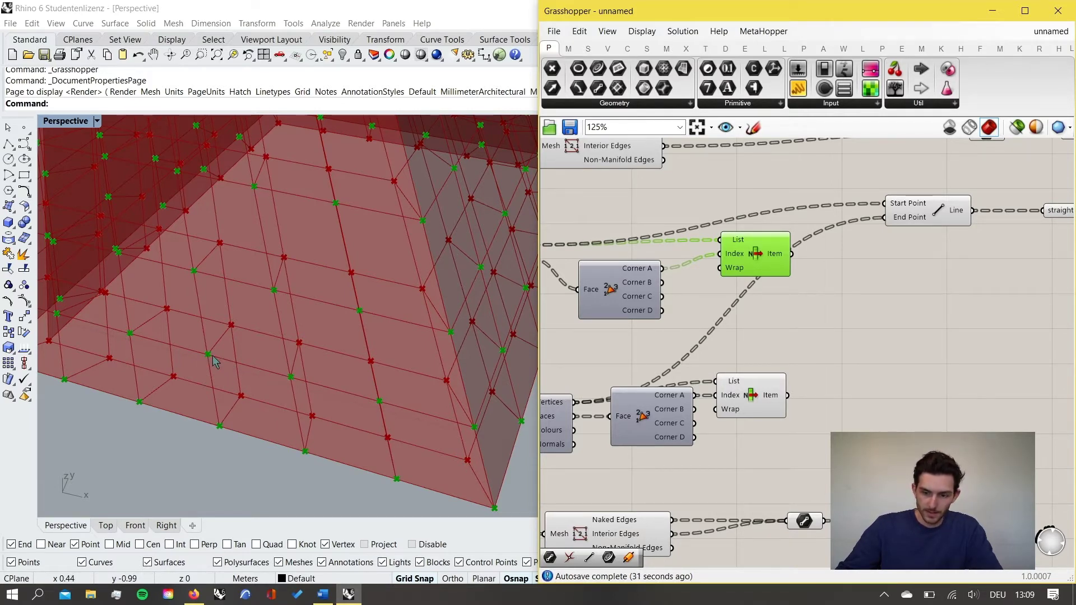
# Copy the upper List Item below the original and connect Corner C of the upper Deconstruct Face to the copy's Index.
pyautogui.moveTo(740, 307); pyautogui.dragTo(712, 321, button='right')
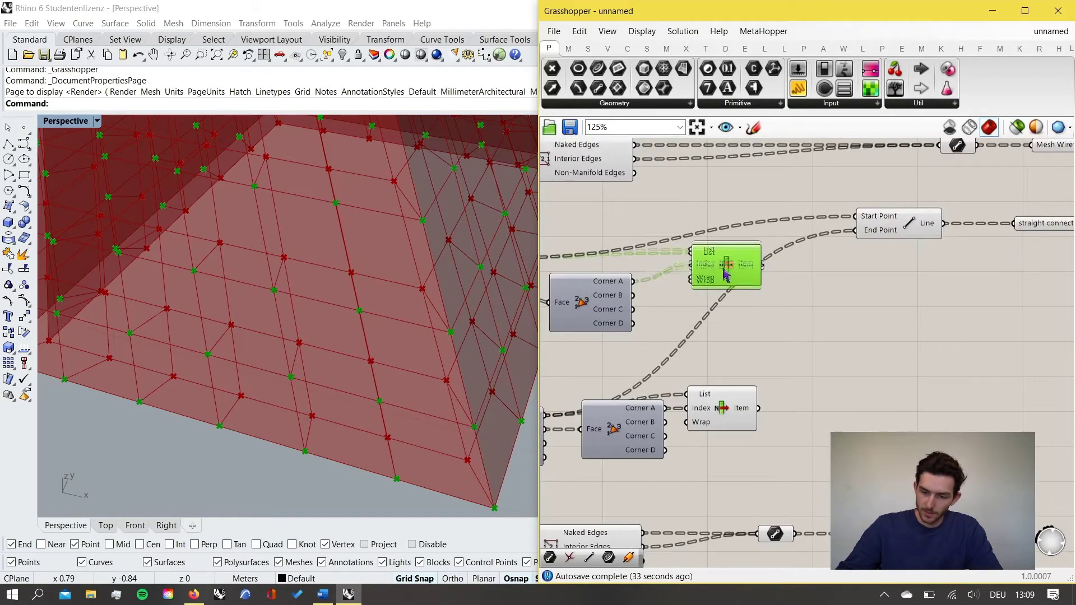
pyautogui.keyDown('alt'); pyautogui.moveTo(724, 266); pyautogui.dragTo(719, 327); pyautogui.keyUp('alt')
pyautogui.scroll(1, 686, 318)
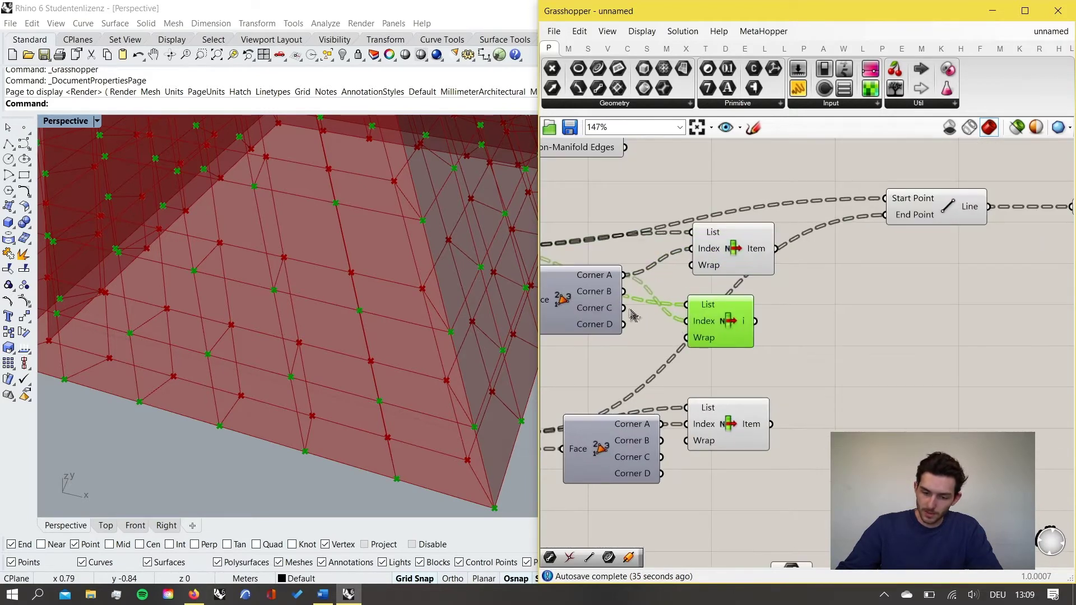
pyautogui.moveTo(624, 308); pyautogui.dragTo(692, 325)
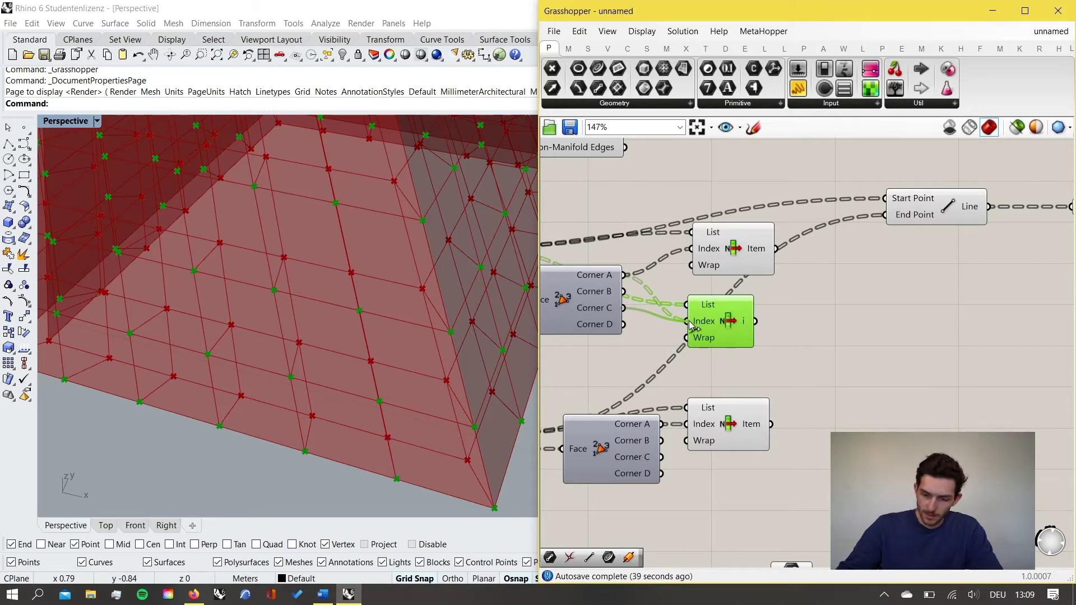
pyautogui.moveTo(691, 325); pyautogui.dragTo(726, 325)
pyautogui.scroll(-3, 401, 384)
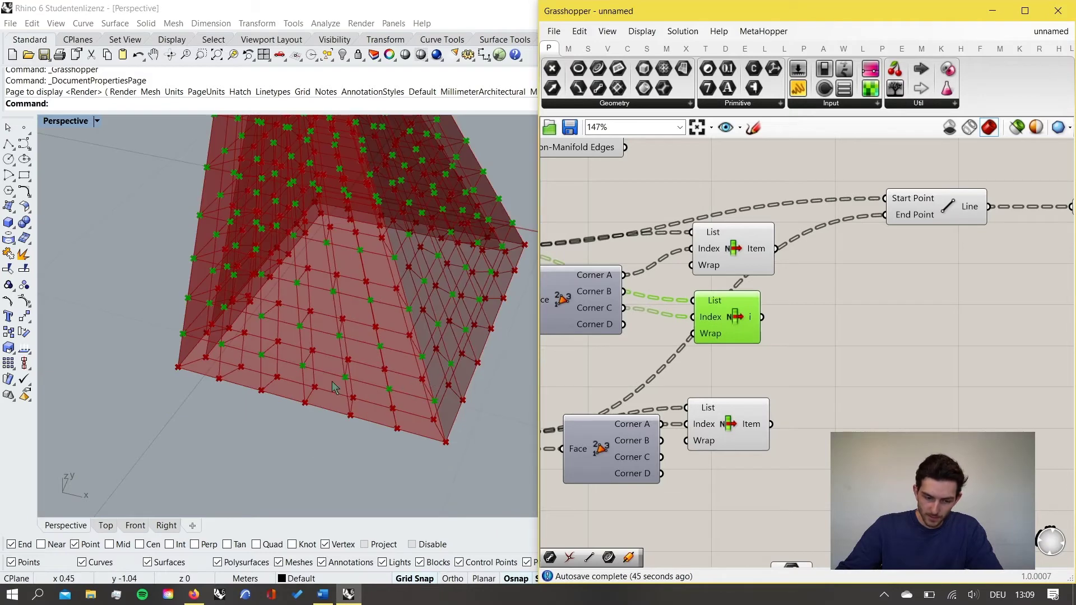
pyautogui.scroll(4, 334, 386)
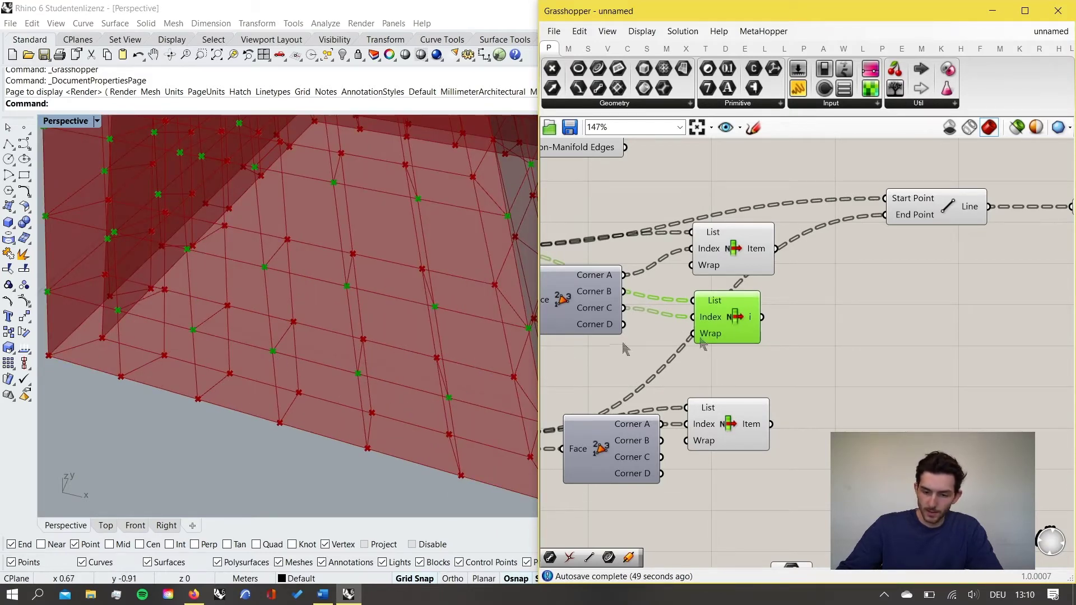
# Add a Line component with the upper mesh's Corner A List Item as Start Point and its Corner C List Item as End Point.
pyautogui.moveTo(902, 308); pyautogui.dragTo(877, 307, button='right')
pyautogui.doubleClick(825, 301)
pyautogui.write('line')
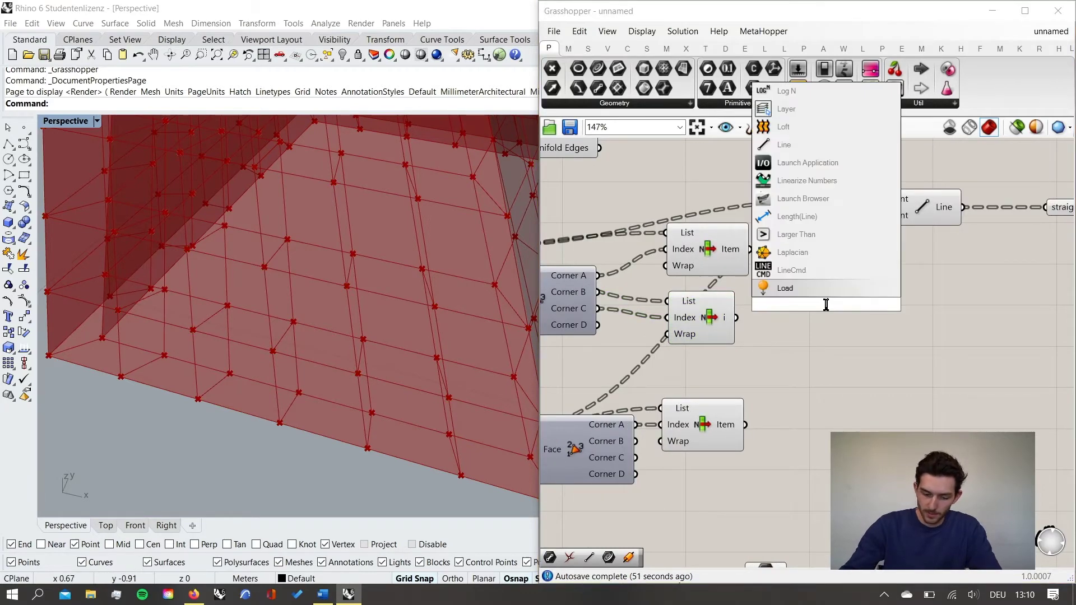
pyautogui.press('Return')
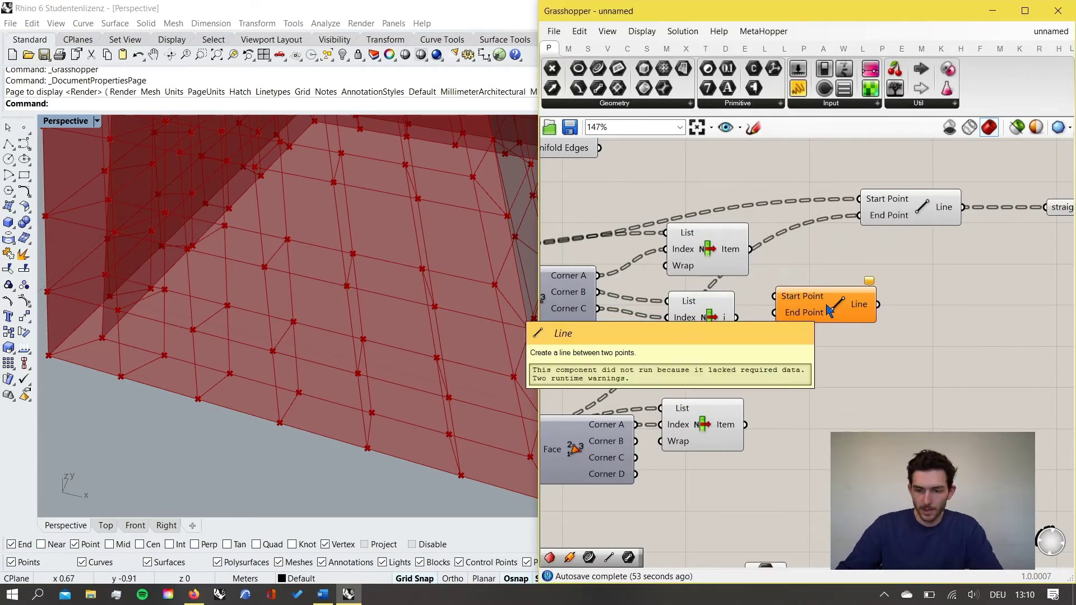
pyautogui.moveTo(750, 249); pyautogui.dragTo(819, 293)
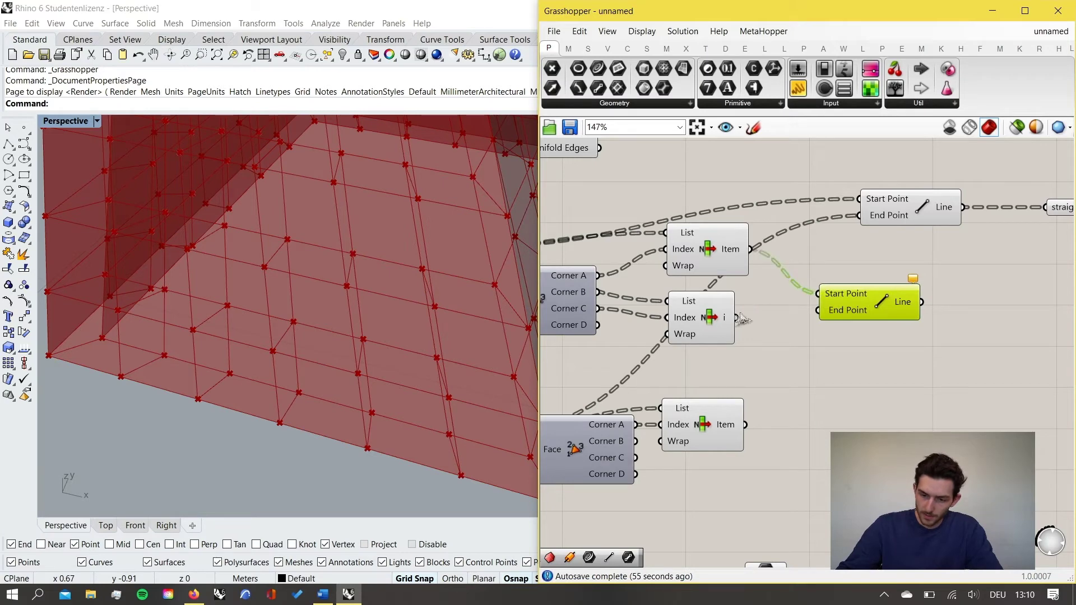
pyautogui.moveTo(736, 317); pyautogui.dragTo(868, 302)
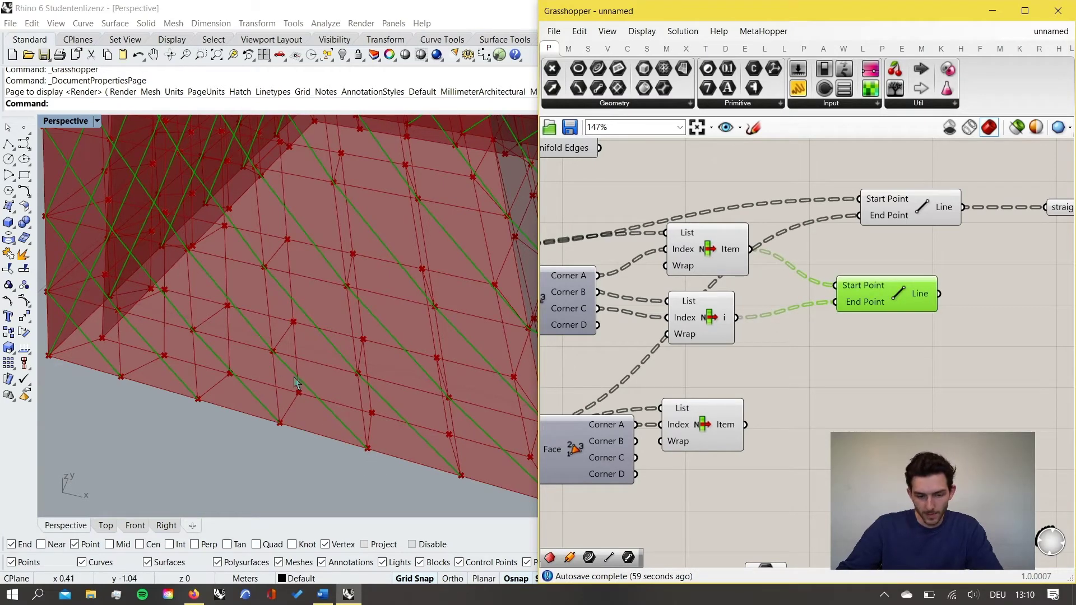
pyautogui.scroll(-4, 318, 356)
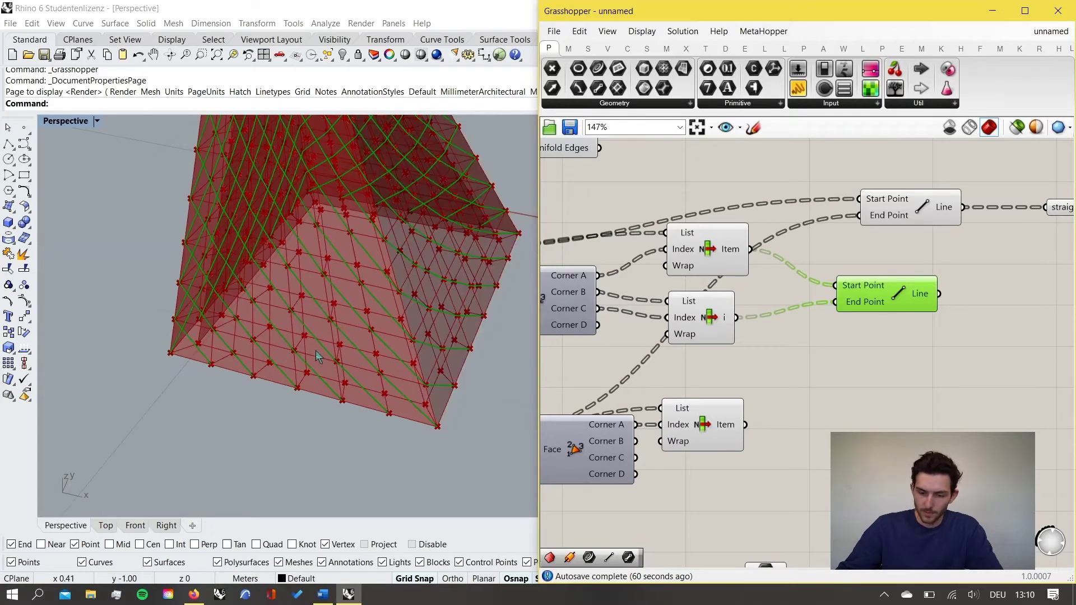
pyautogui.moveTo(378, 353); pyautogui.dragTo(324, 392, button='right')
pyautogui.scroll(5, 302, 391)
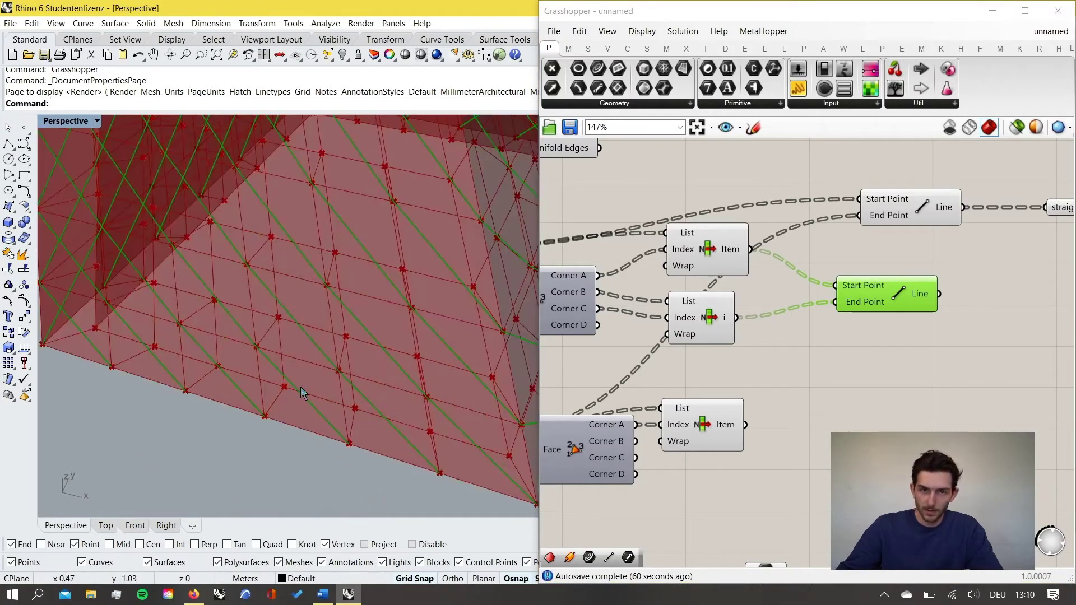
# Move the lower List Item away from its Deconstruct Face and connect Corner B to its Index instead.
pyautogui.moveTo(667, 454); pyautogui.dragTo(696, 423, button='right')
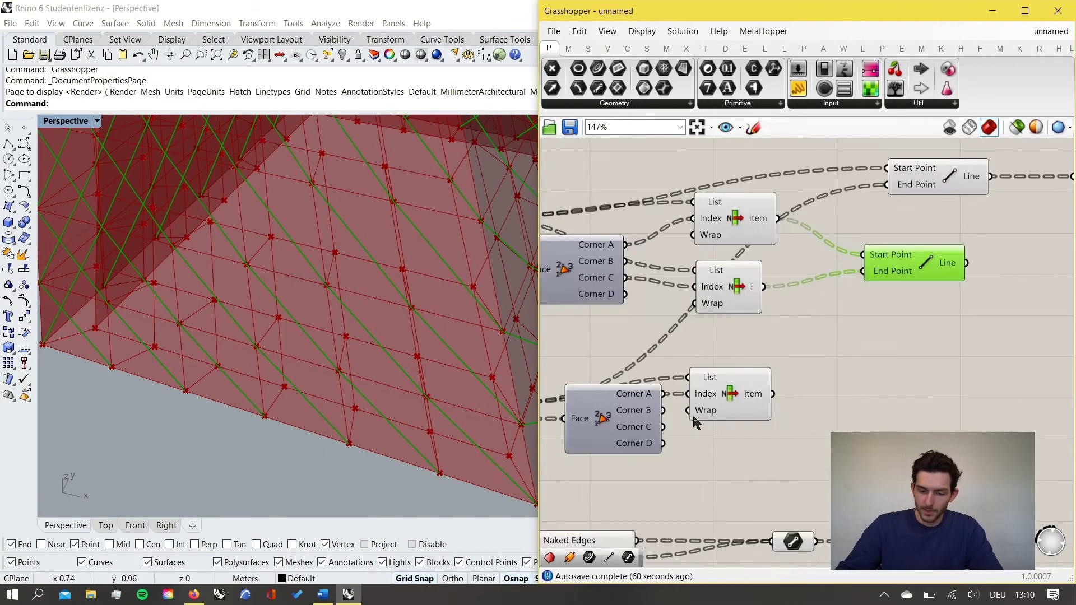
pyautogui.moveTo(744, 394)
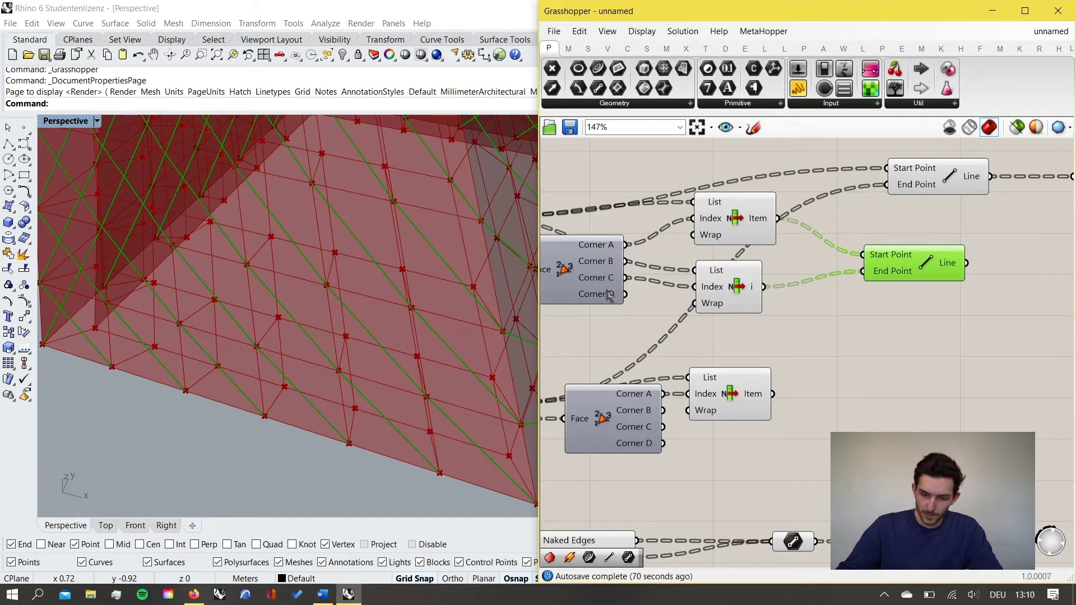
pyautogui.moveTo(608, 292); pyautogui.dragTo(622, 283)
pyautogui.moveTo(638, 418); pyautogui.dragTo(629, 414)
pyautogui.moveTo(675, 412); pyautogui.dragTo(678, 374, button='right')
pyautogui.moveTo(720, 360); pyautogui.dragTo(752, 352)
pyautogui.scroll(2, 754, 359)
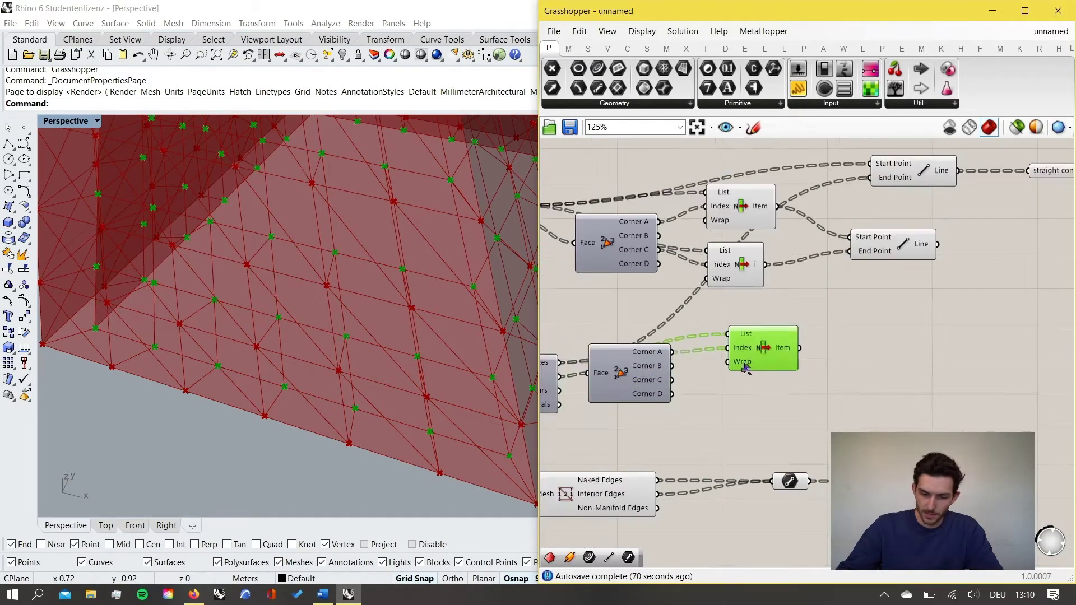
pyautogui.moveTo(657, 365); pyautogui.dragTo(762, 336)
# Copy the lower List Item below the original and connect Corner D of the lower Deconstruct Face to the copy's Index.
pyautogui.moveTo(773, 376); pyautogui.dragTo(771, 350, button='right')
pyautogui.moveTo(768, 294); pyautogui.dragTo(756, 387)
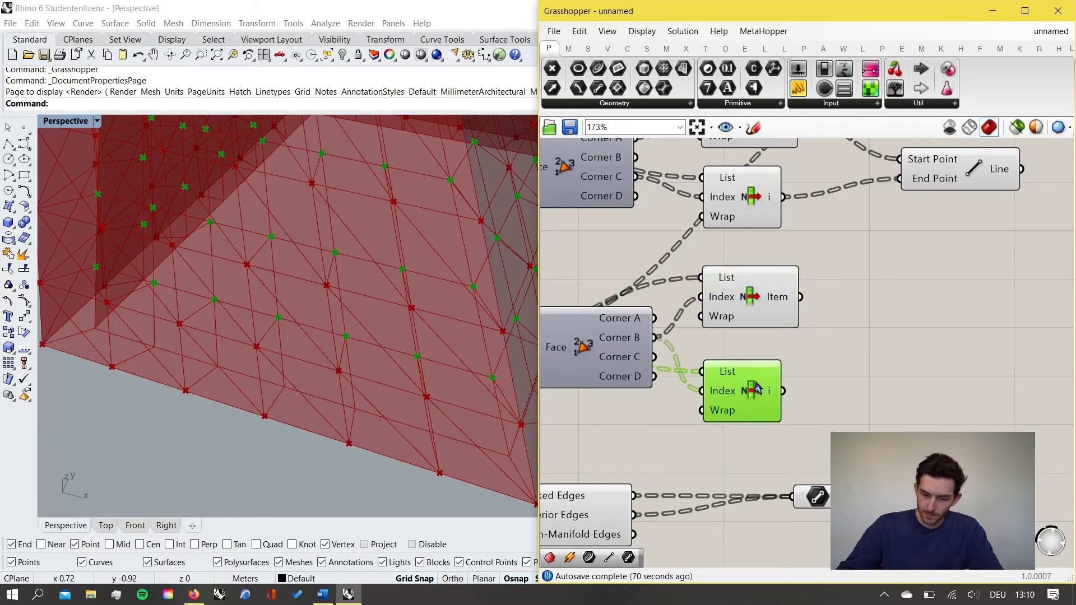
pyautogui.moveTo(656, 379); pyautogui.dragTo(717, 397)
pyautogui.moveTo(796, 399); pyautogui.dragTo(751, 398, button='right')
pyautogui.moveTo(705, 397); pyautogui.dragTo(719, 391)
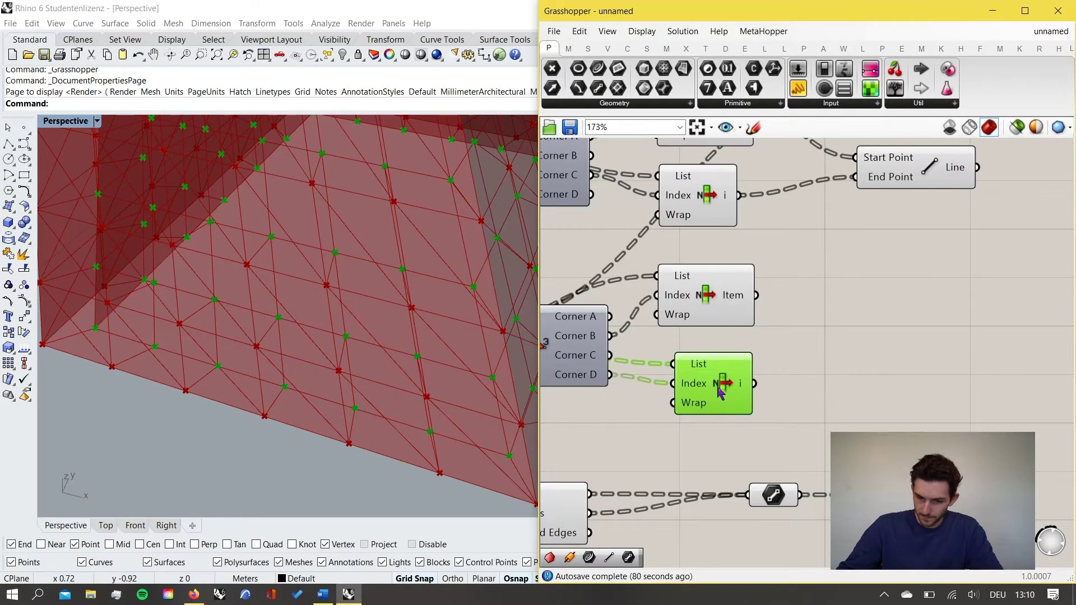
pyautogui.scroll(-1, 721, 392)
# Add a Line component with the lower mesh's Corner B List Item as Start Point and its Corner D List Item as End Point.
pyautogui.doubleClick(846, 353)
pyautogui.write('line')
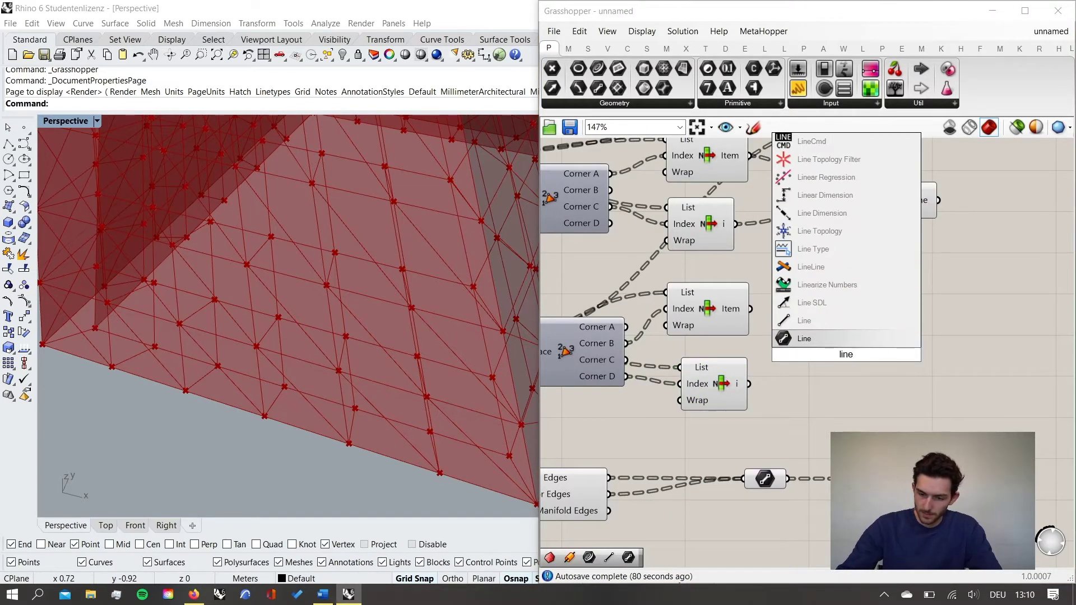
pyautogui.press('Return')
pyautogui.scroll(1, 856, 356)
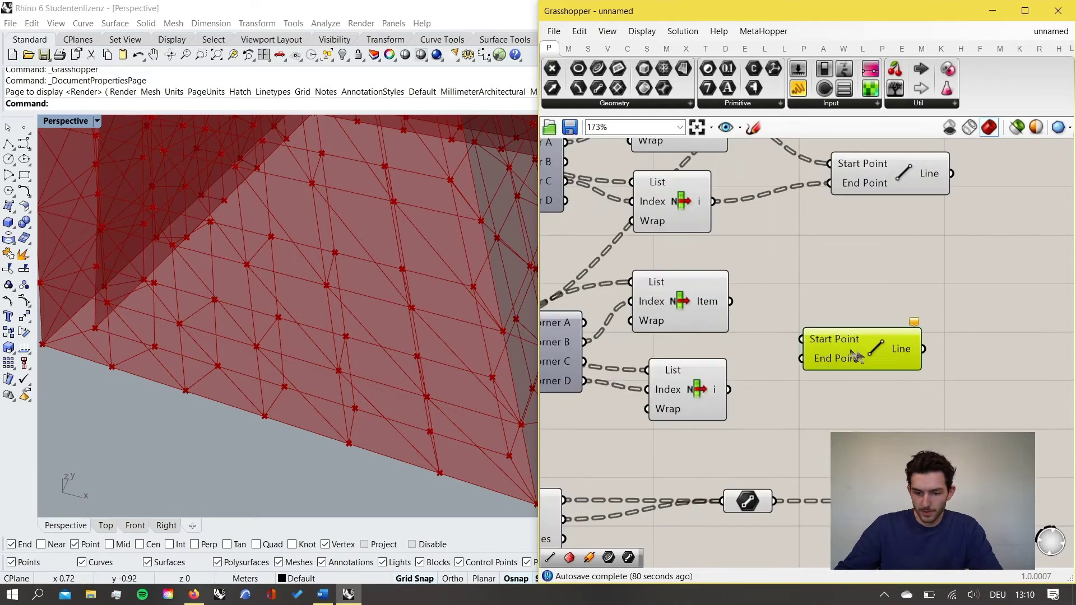
pyautogui.moveTo(856, 357); pyautogui.dragTo(872, 341)
pyautogui.moveTo(731, 301); pyautogui.dragTo(819, 323)
pyautogui.moveTo(729, 389); pyautogui.dragTo(836, 351)
pyautogui.scroll(-5, 479, 375)
pyautogui.moveTo(479, 375); pyautogui.dragTo(396, 381, button='right')
pyautogui.scroll(6, 396, 380)
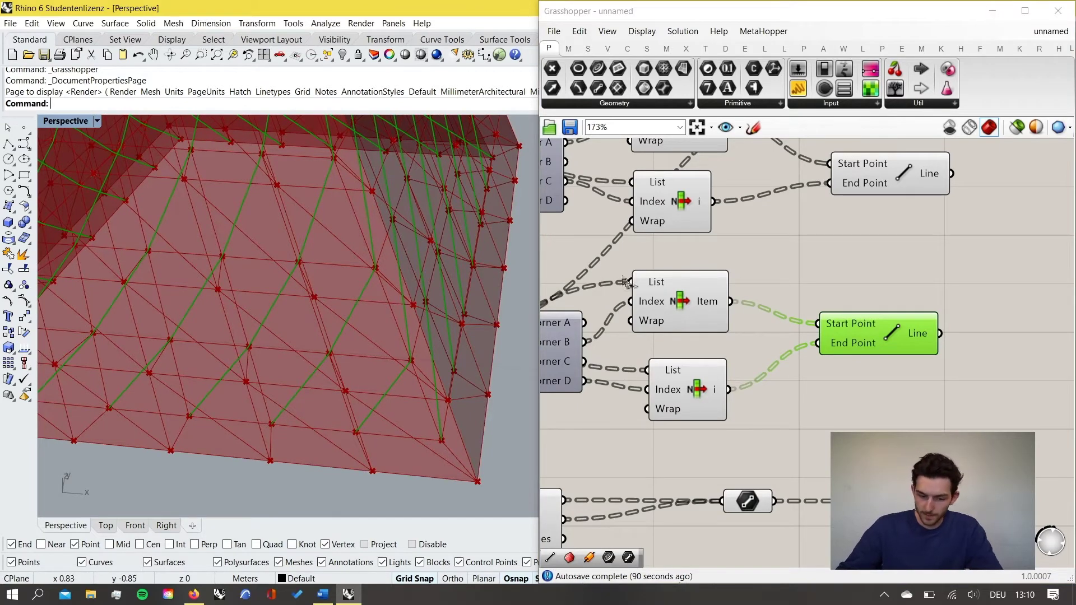
# Add a Line parameter after the upper mesh's diagonal Line component, connect it to the Line output and rename it outer_diagonals.
pyautogui.scroll(-3, 857, 248)
pyautogui.doubleClick(857, 248)
pyautogui.write('line')
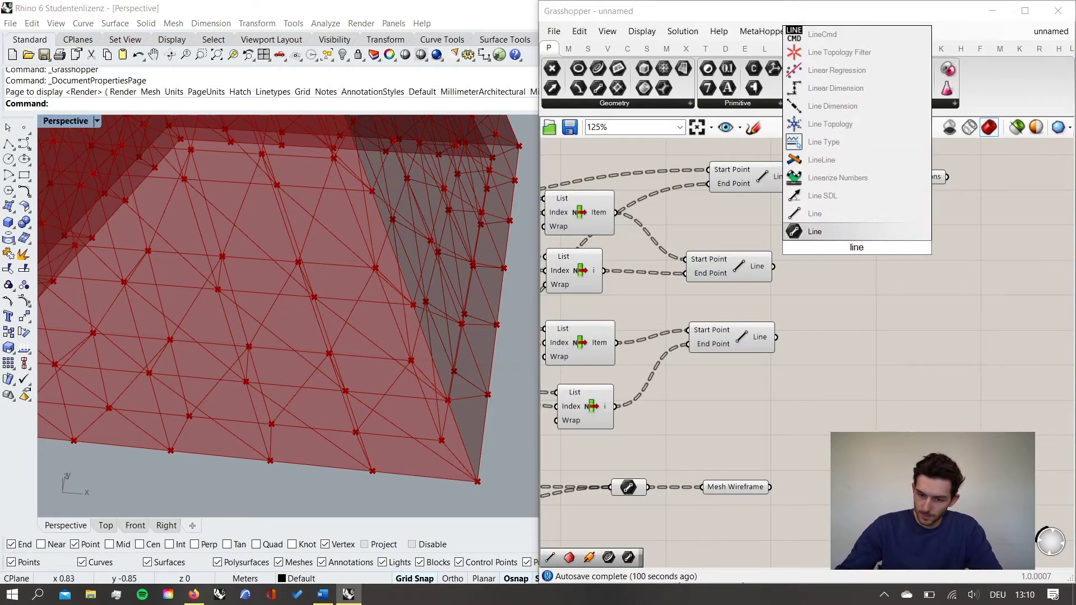
pyautogui.press('Return')
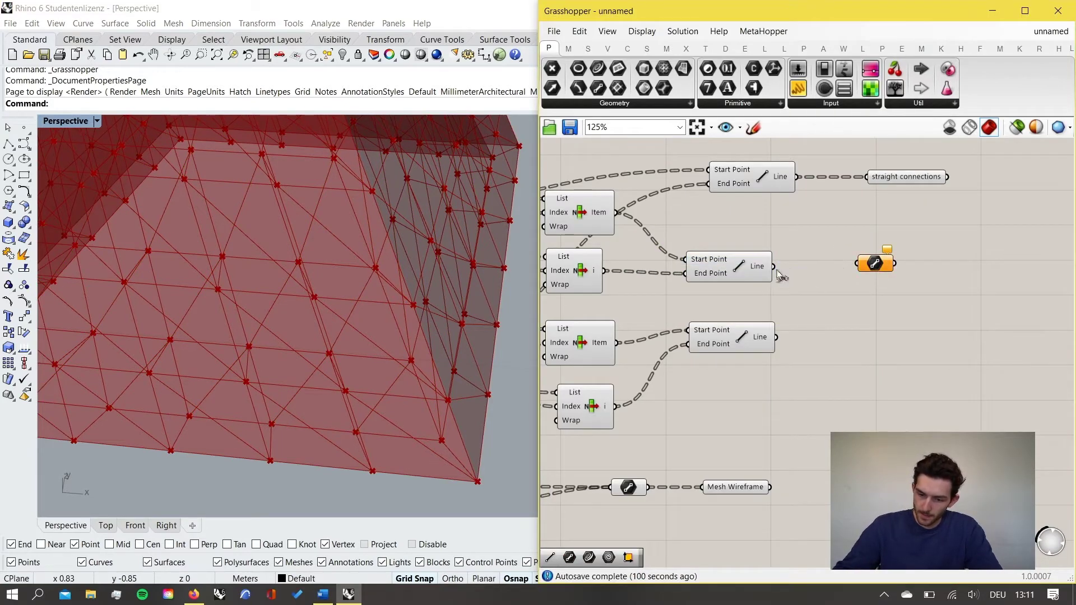
pyautogui.moveTo(776, 268); pyautogui.dragTo(858, 263)
pyautogui.rightClick(886, 266)
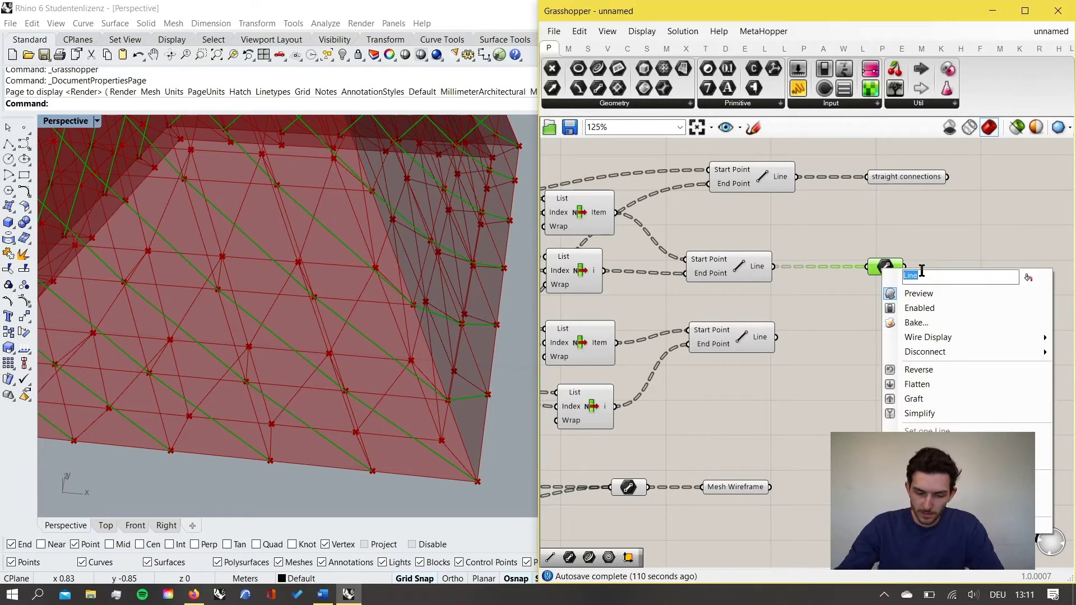
pyautogui.press('BackSpace')
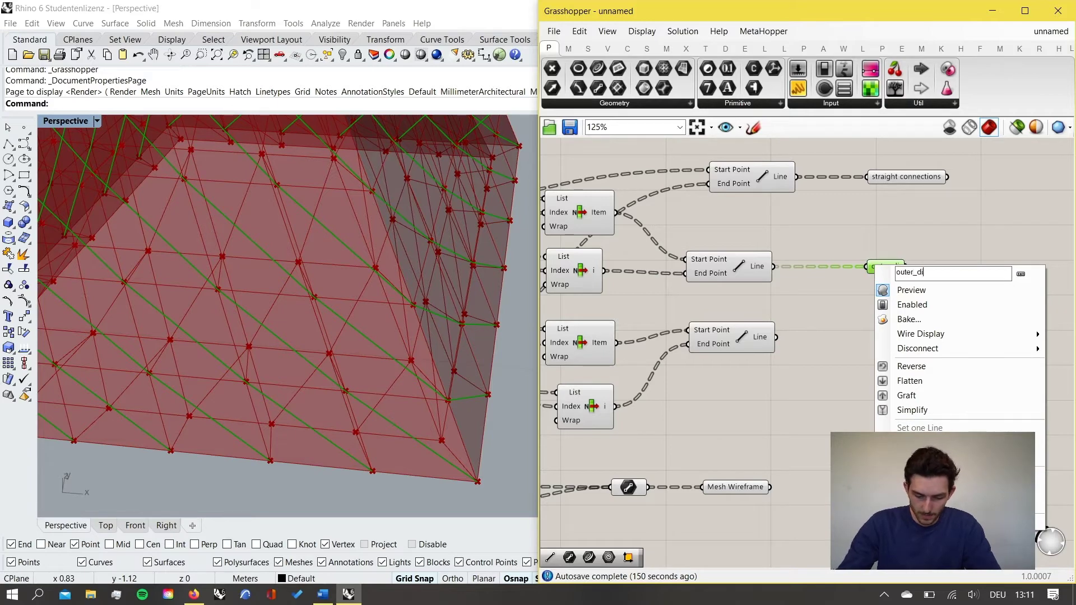
pyautogui.write('outer_diagonals')
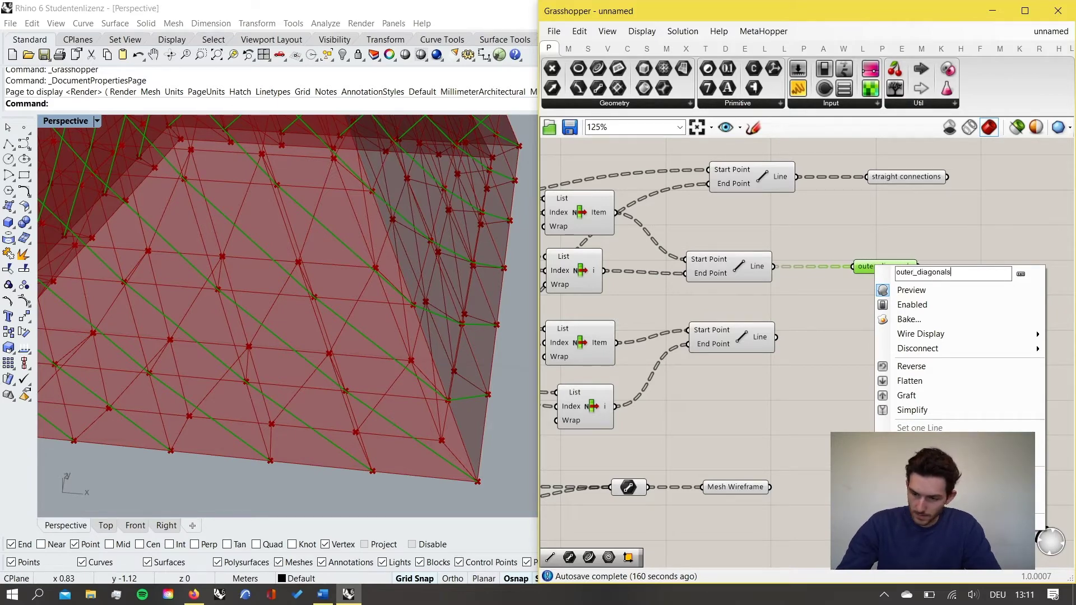
pyautogui.press('Return')
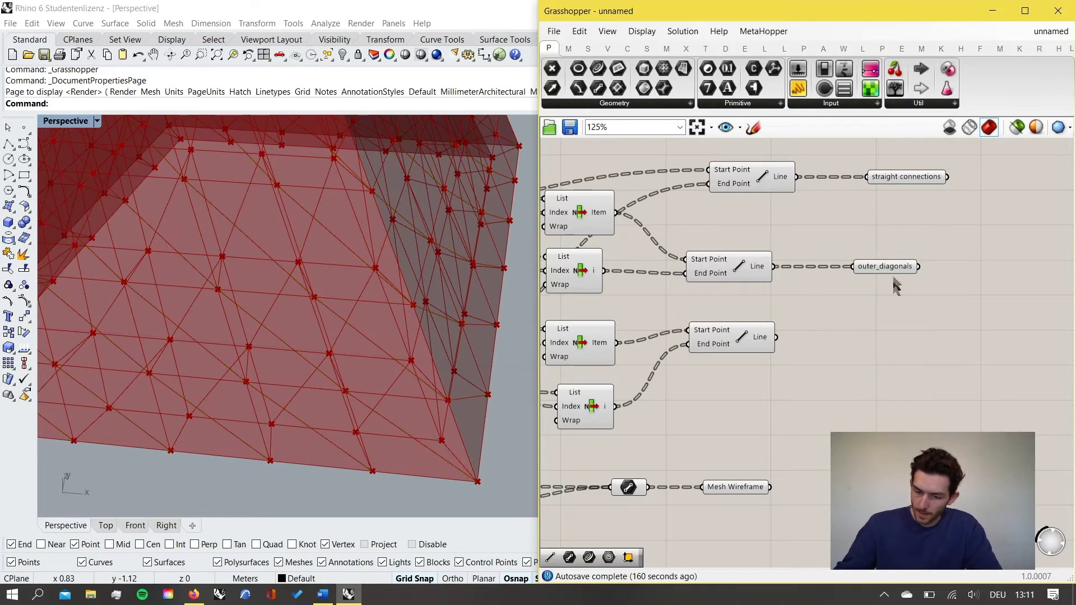
# Copy the outer_diagonals parameter below itself, connect the lower mesh's diagonal Line output to the copy and rename it inner_diagonals.
pyautogui.moveTo(891, 288); pyautogui.dragTo(896, 271, button='right')
pyautogui.keyDown('alt'); pyautogui.moveTo(892, 251); pyautogui.dragTo(886, 321); pyautogui.keyUp('alt')
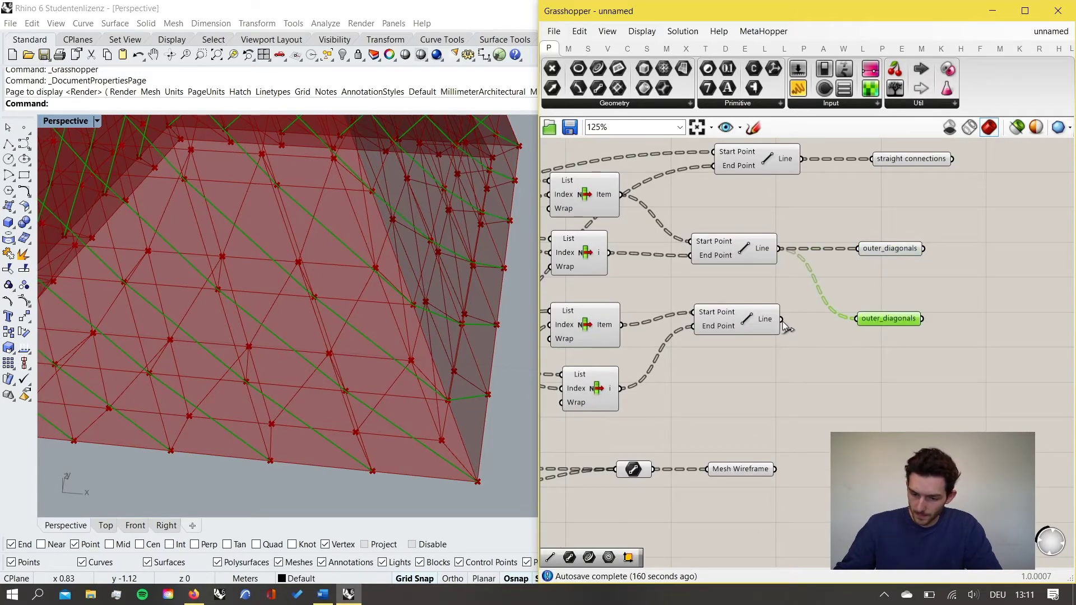
pyautogui.moveTo(782, 320); pyautogui.dragTo(897, 330)
pyautogui.rightClick(888, 323)
pyautogui.write('inner_diagonals')
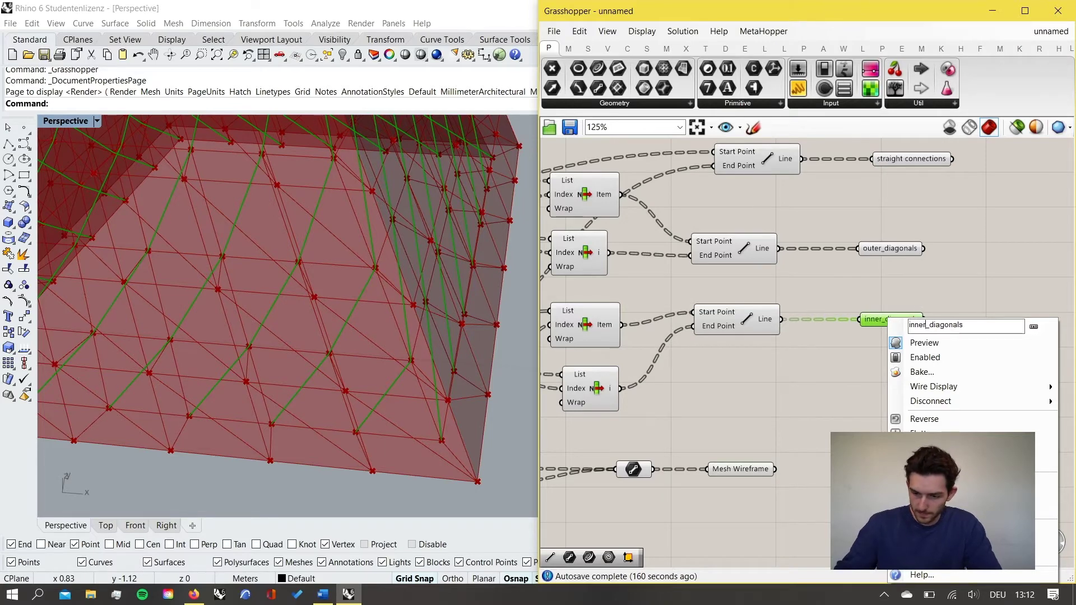
pyautogui.press('Return')
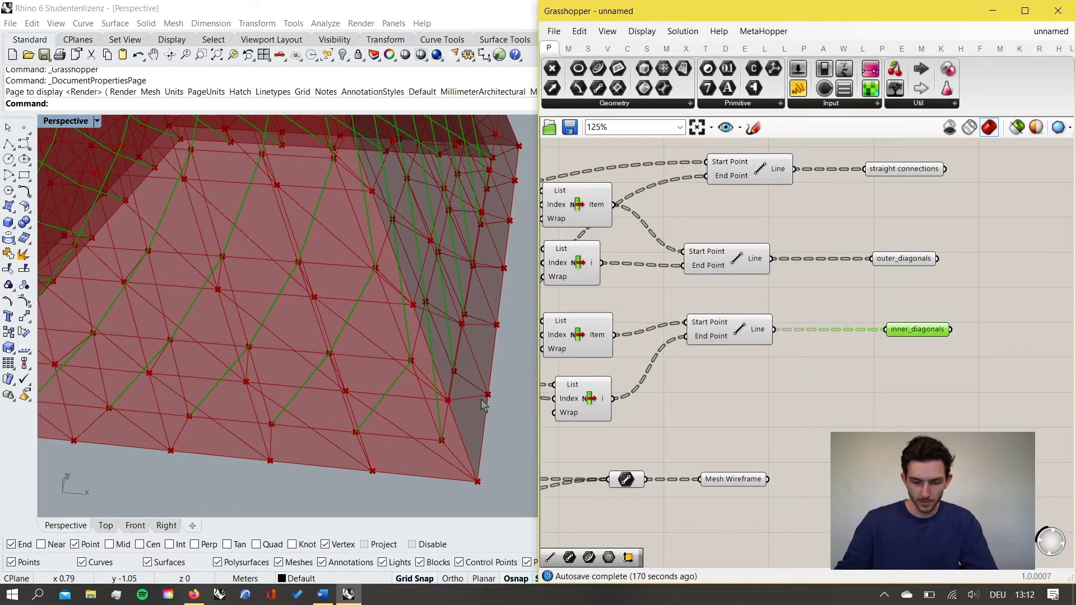
# Examine the inner diagonals and mesh vertices in the Rhino viewport to work out how the two layers can be joined diagonally.
pyautogui.scroll(-5, 483, 405)
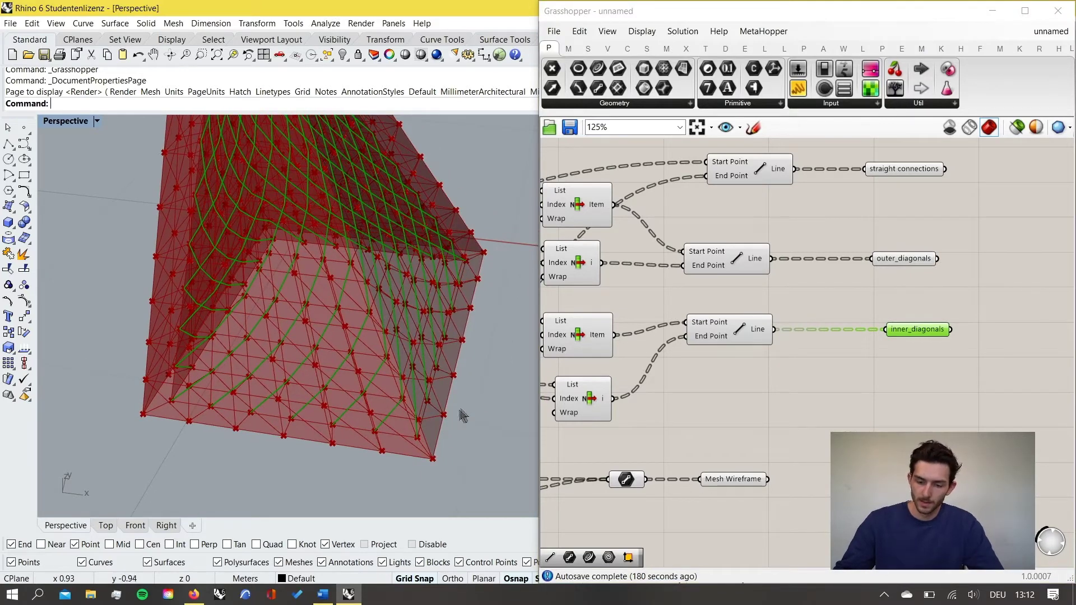
pyautogui.scroll(5, 421, 453)
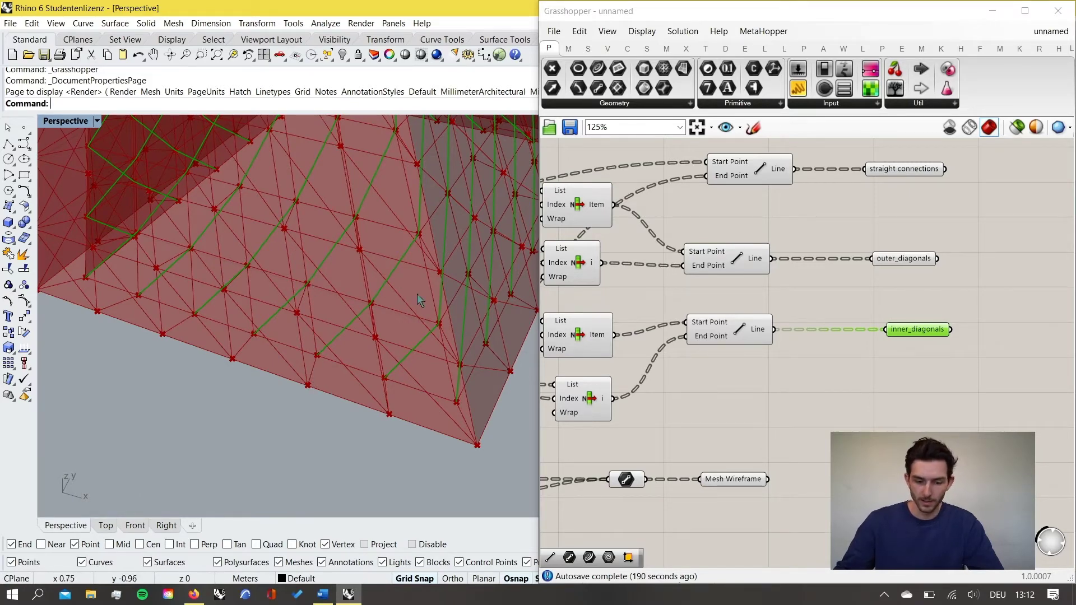
pyautogui.scroll(-1, 806, 337)
pyautogui.scroll(-1, 808, 338)
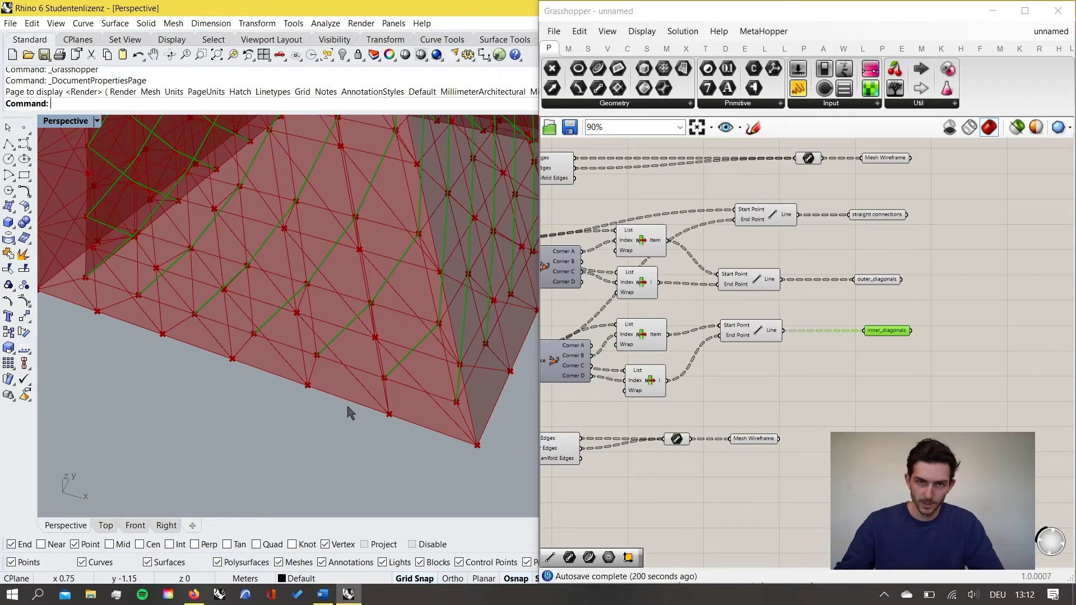
pyautogui.scroll(5, 308, 388)
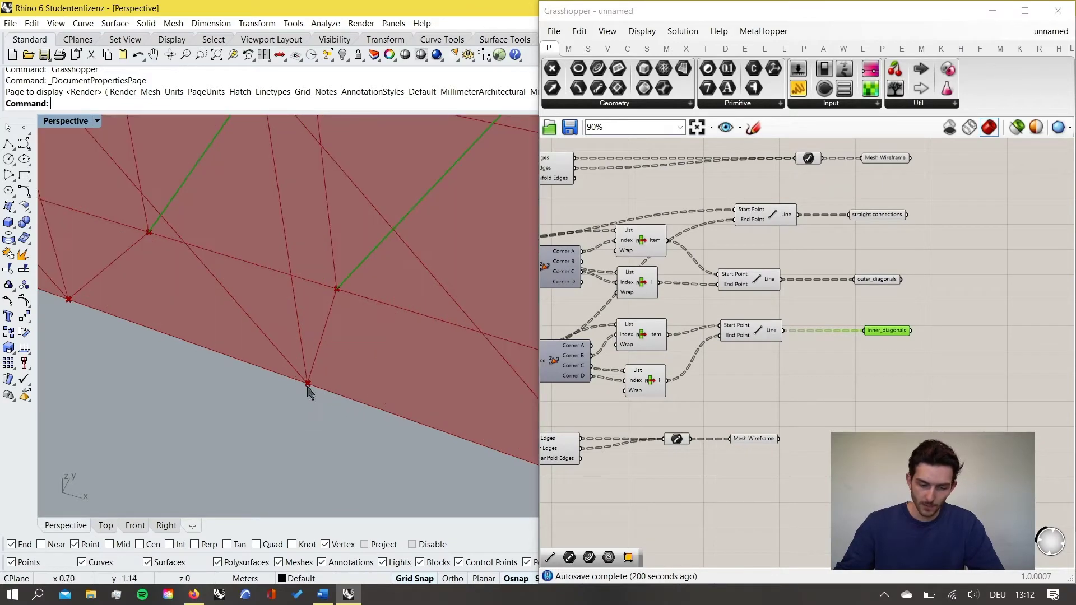
pyautogui.scroll(-5, 312, 393)
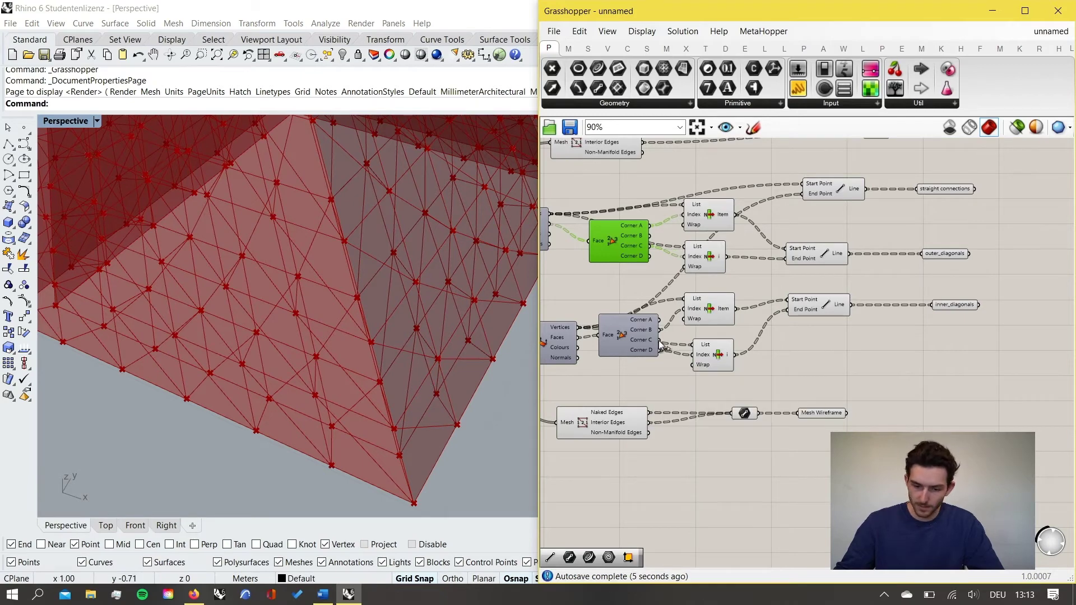
pyautogui.scroll(5, 339, 441)
pyautogui.scroll(-1, 560, 384)
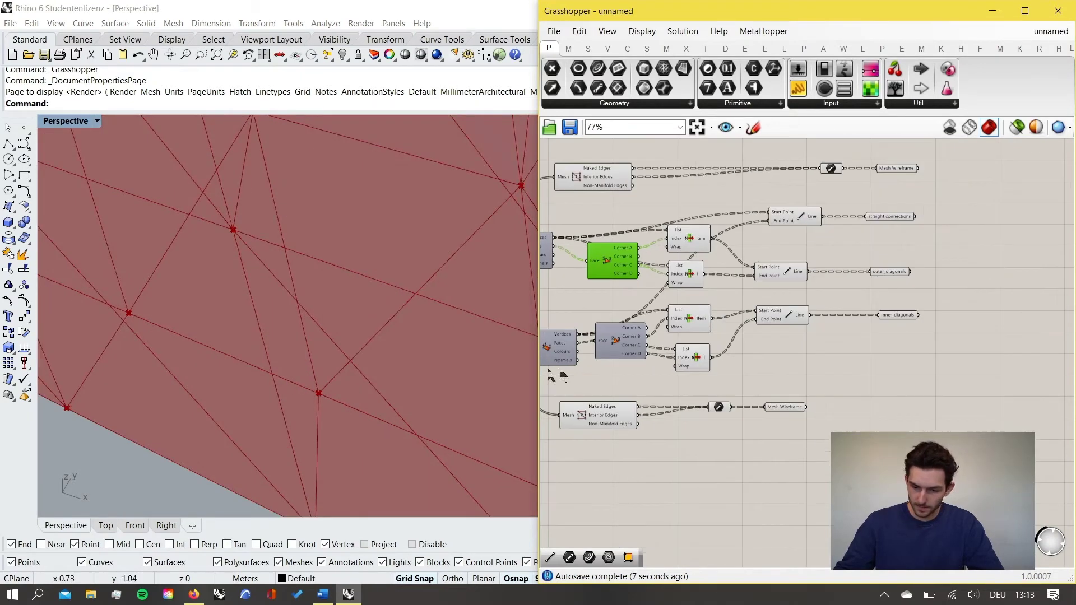
pyautogui.scroll(-3, 379, 385)
pyautogui.scroll(2, 801, 373)
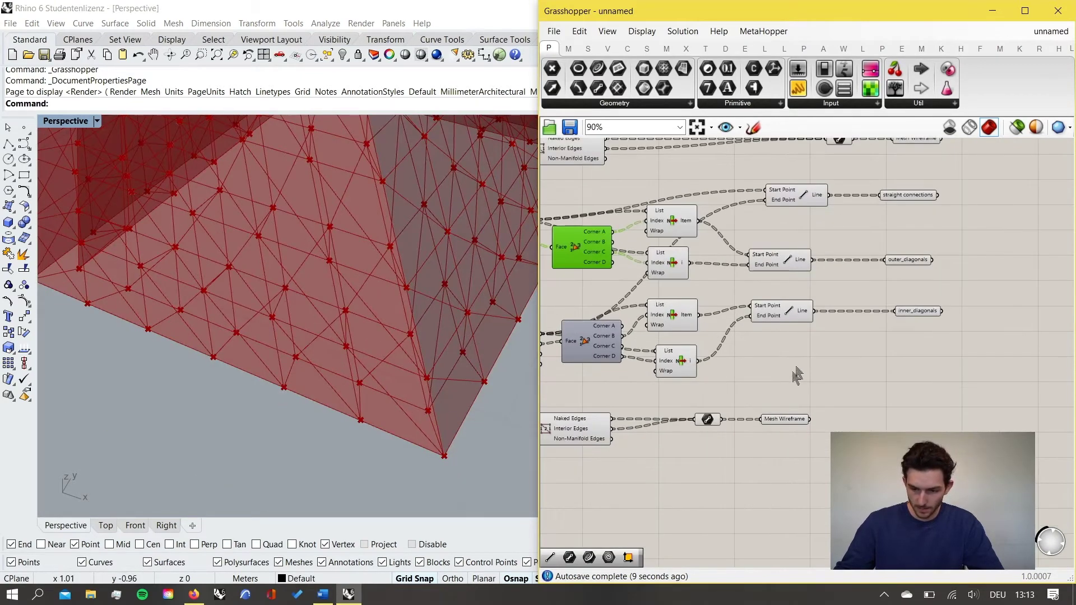
# Move the lower mesh's edge components and Mesh Wireframe parameter further down the canvas, away from the List Items.
pyautogui.scroll(-3, 819, 331)
pyautogui.moveTo(859, 415); pyautogui.dragTo(751, 436)
pyautogui.click(786, 387)
pyautogui.scroll(4, 786, 386)
# Compare the points of the upper mesh's Corner A List Item with those of the lower mesh's Corner D List Item in the viewport.
pyautogui.moveTo(745, 195); pyautogui.dragTo(738, 193)
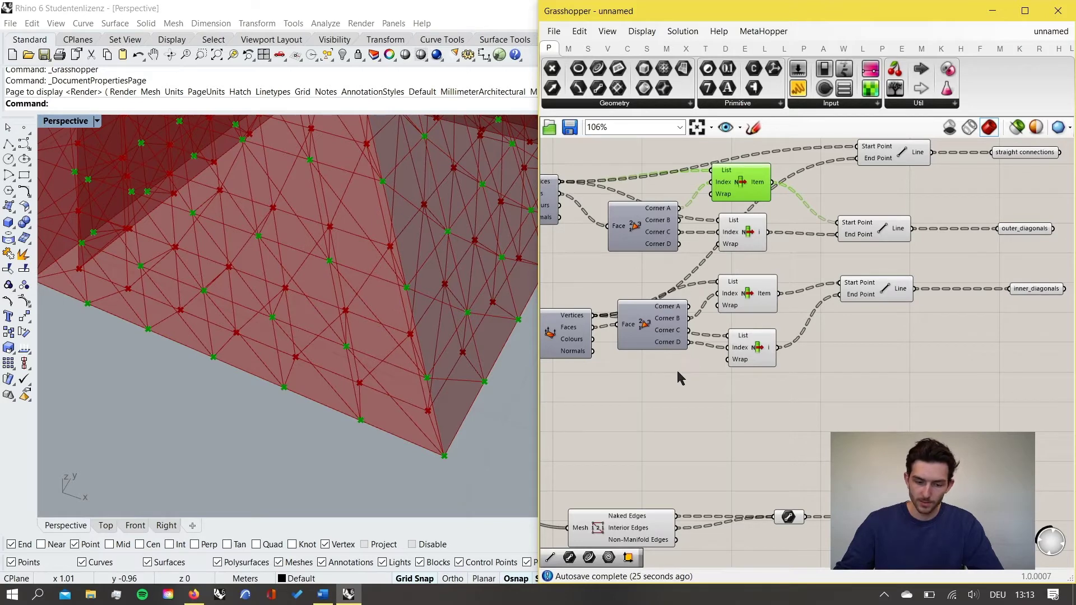
pyautogui.scroll(-5, 436, 430)
pyautogui.scroll(5, 444, 439)
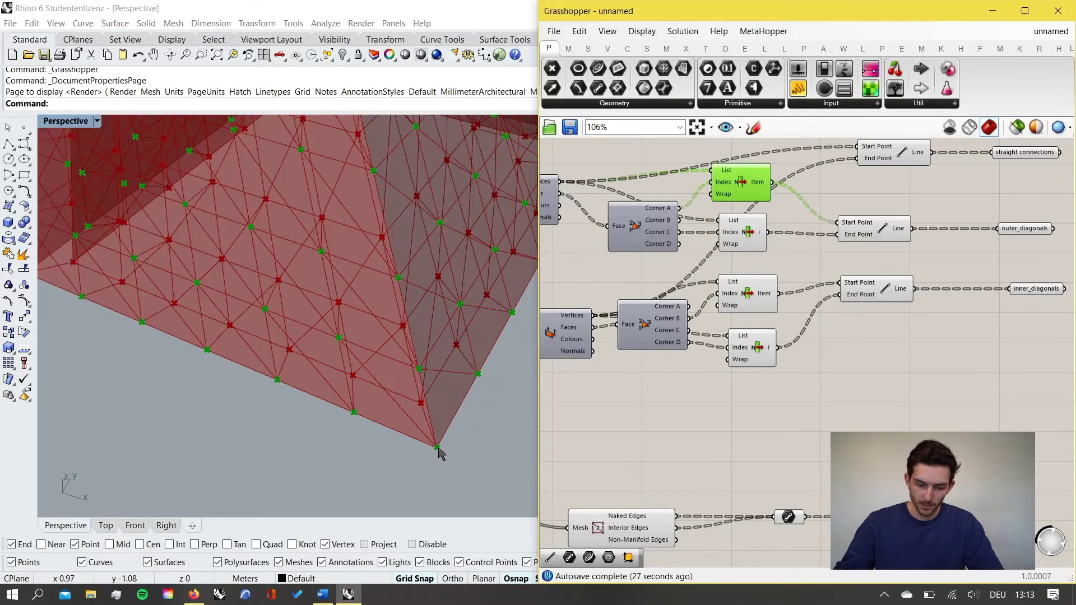
pyautogui.scroll(-6, 366, 422)
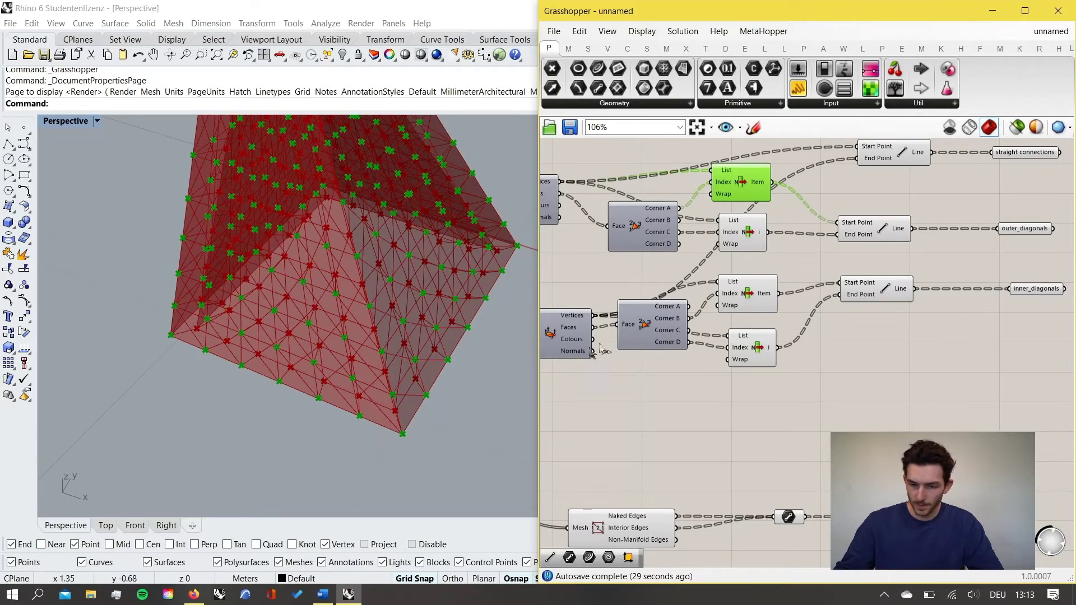
pyautogui.moveTo(747, 192); pyautogui.dragTo(746, 190)
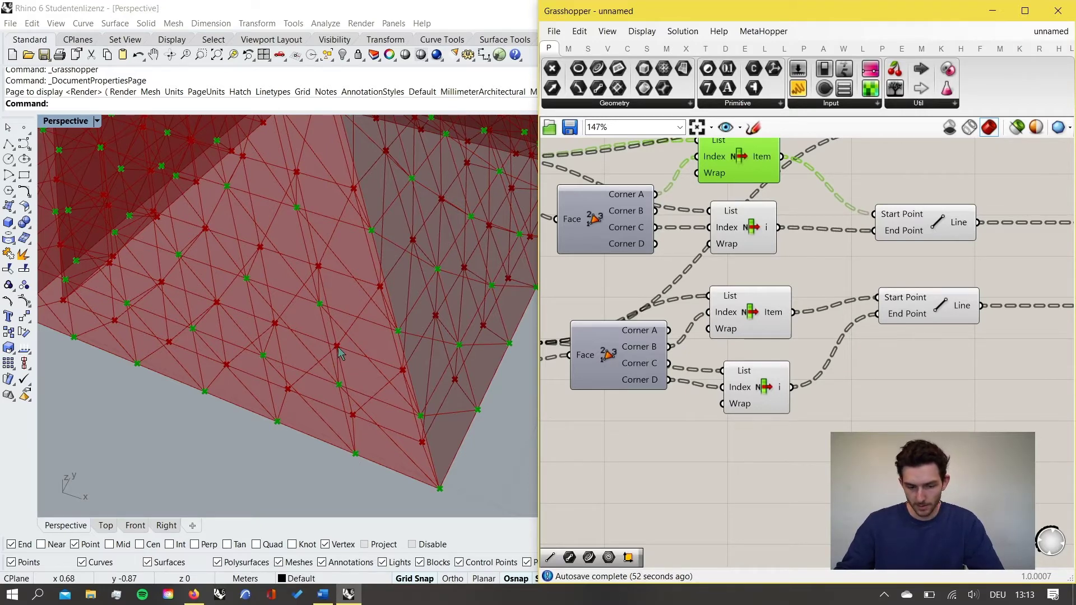
pyautogui.scroll(-3, 729, 347)
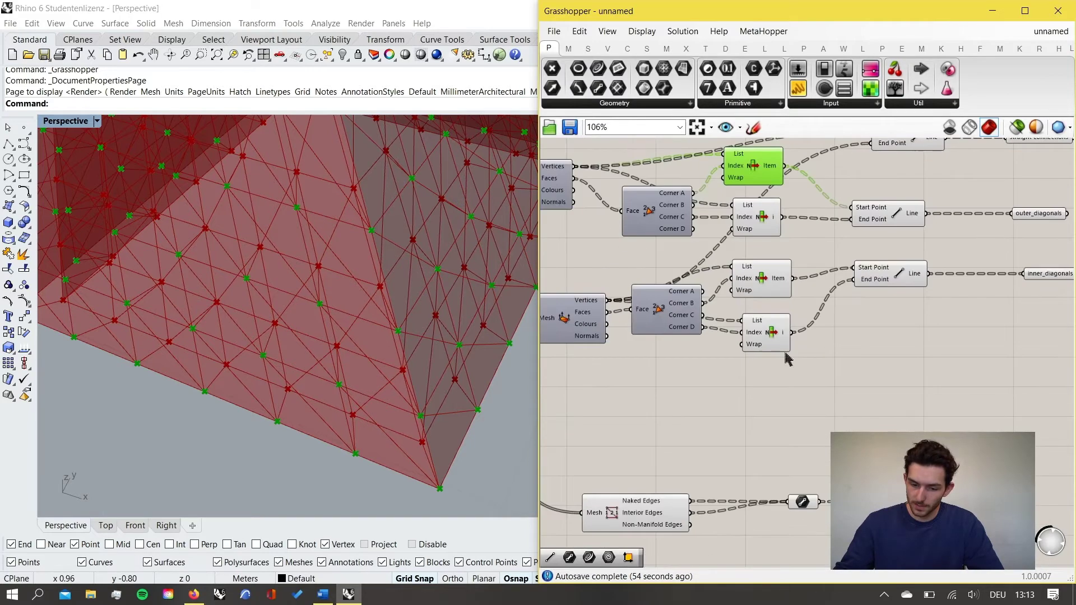
pyautogui.scroll(2, 762, 336)
pyautogui.click(762, 333)
pyautogui.moveTo(761, 331); pyautogui.dragTo(763, 325)
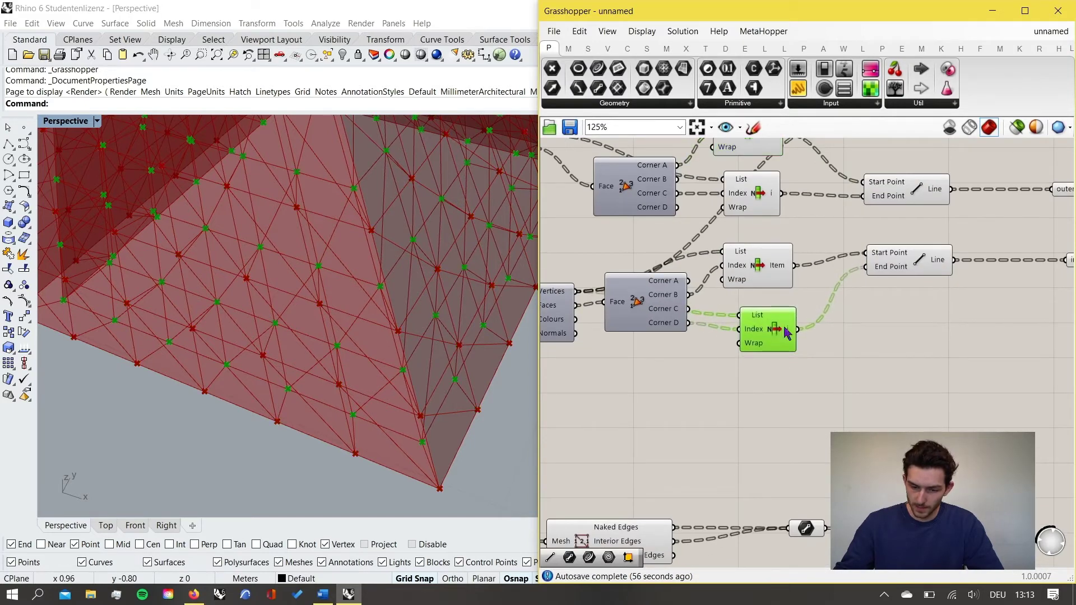
pyautogui.moveTo(781, 325); pyautogui.dragTo(766, 355, button='right')
pyautogui.click(739, 163)
# Add a Line component with the upper mesh's Corner A List Item as Start Point and the lower mesh's Corner D List Item as End Point.
pyautogui.moveTo(889, 375); pyautogui.dragTo(852, 351, button='right')
pyautogui.doubleClick(852, 344)
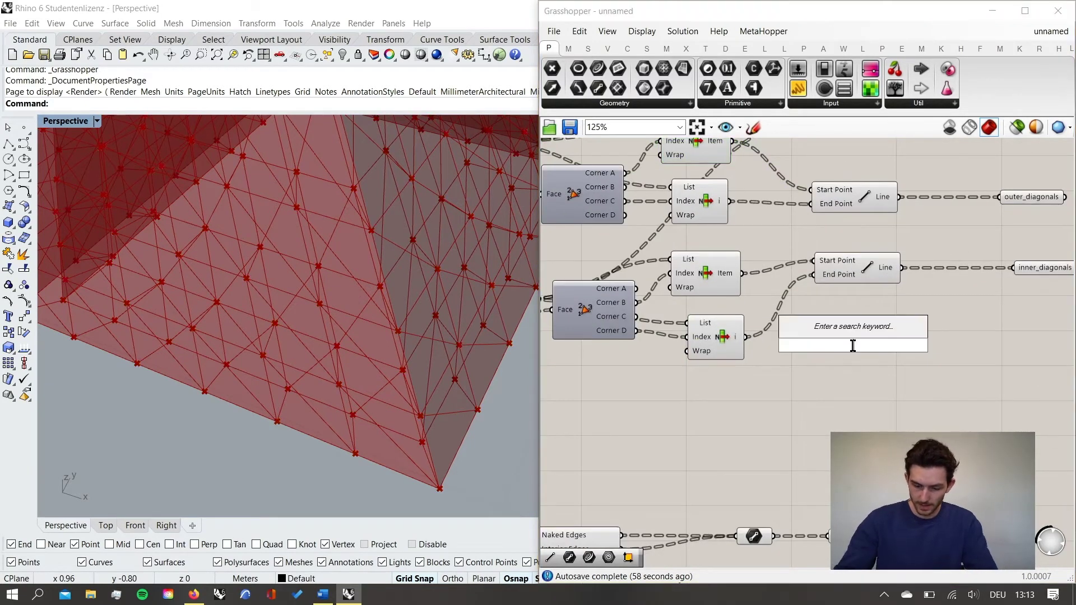
pyautogui.write('line')
pyautogui.press('Up')
pyautogui.press('Return')
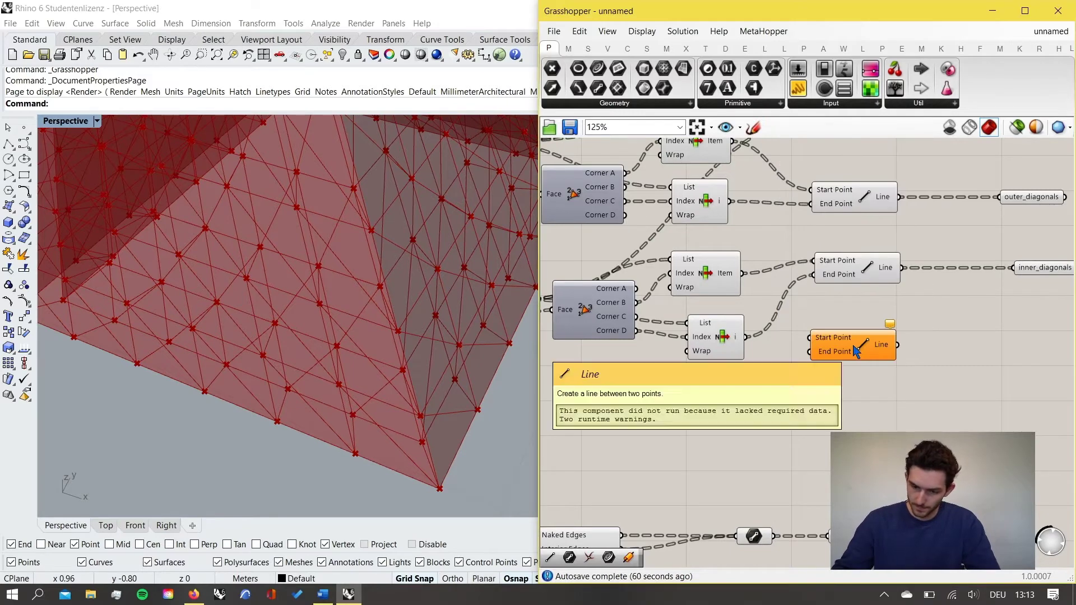
pyautogui.moveTo(771, 193); pyautogui.dragTo(780, 226, button='right')
pyautogui.moveTo(741, 173); pyautogui.dragTo(876, 377)
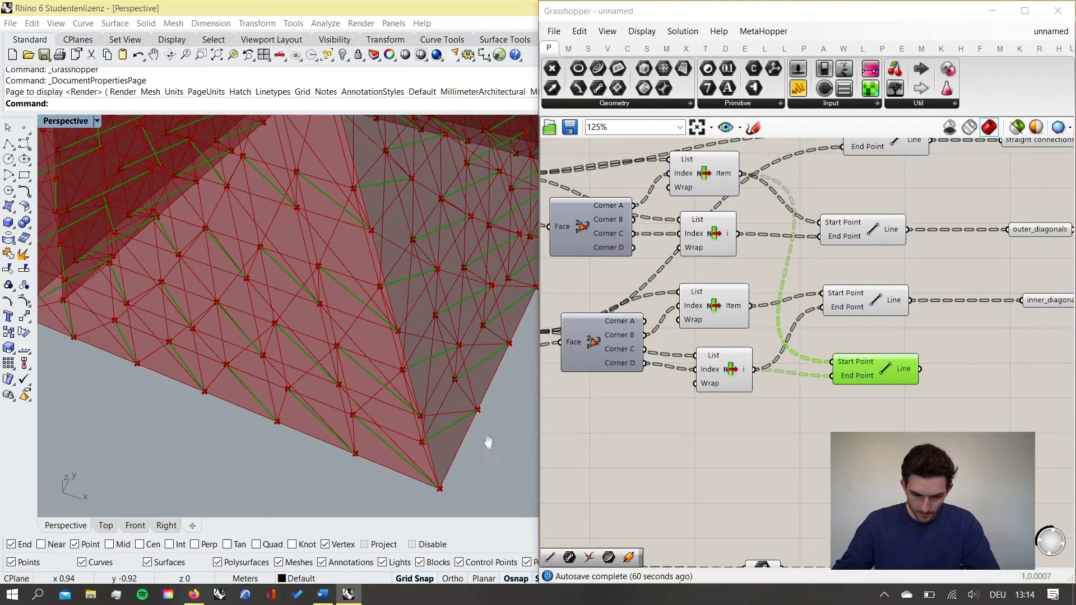
# Replace the new Line's End Point input with the lower mesh's Corner B List Item and check the connecting lines in the viewport.
pyautogui.scroll(-2, 473, 427)
pyautogui.moveTo(387, 396); pyautogui.dragTo(394, 391, button='right')
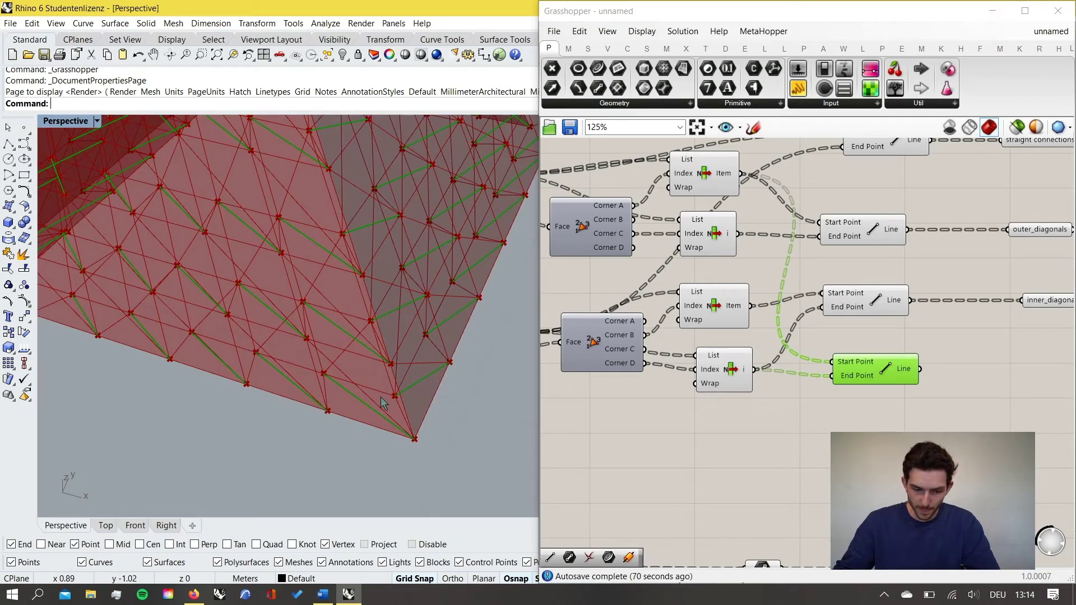
pyautogui.moveTo(751, 307); pyautogui.dragTo(842, 387)
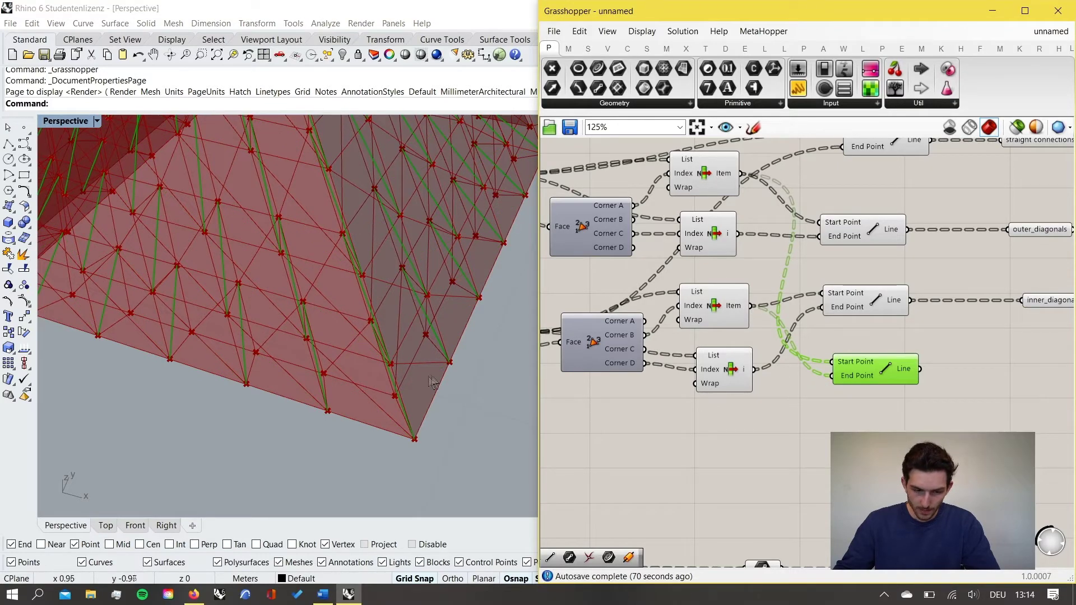
pyautogui.moveTo(433, 382); pyautogui.dragTo(404, 381, button='right')
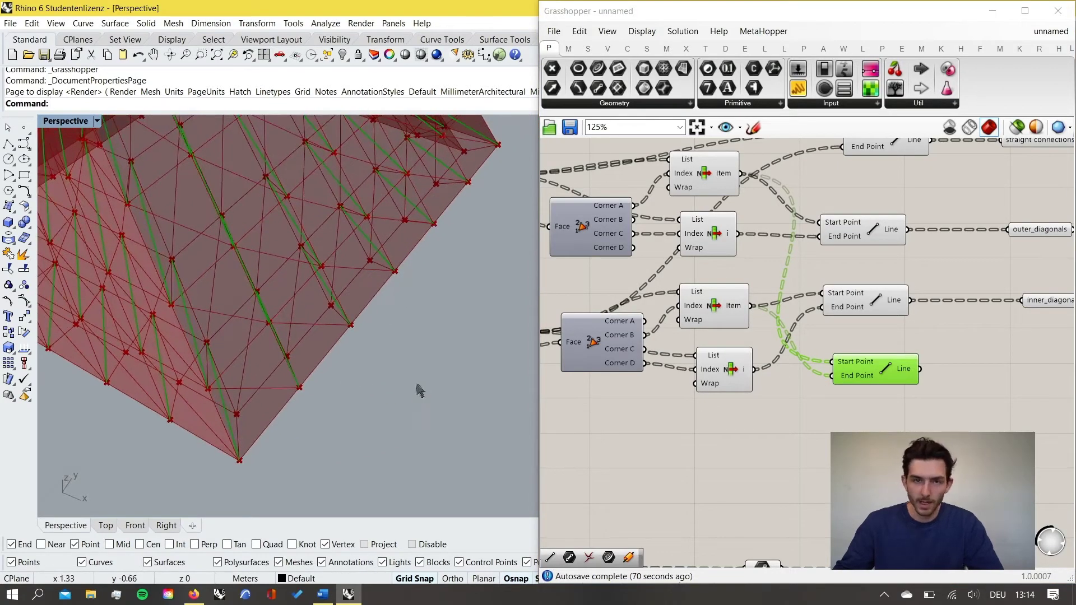
pyautogui.scroll(-5, 373, 323)
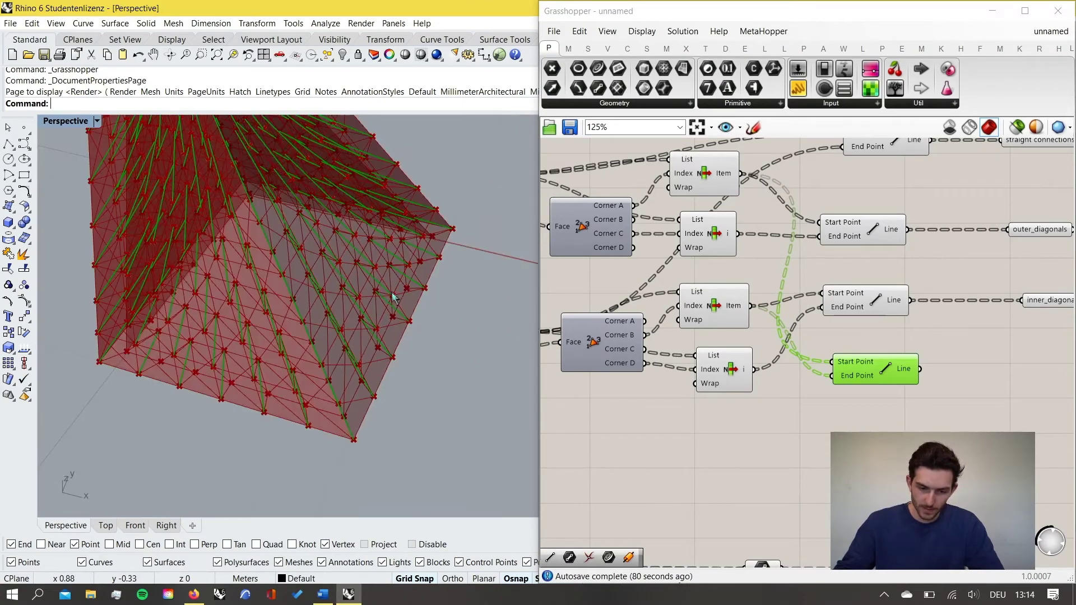
pyautogui.keyDown('shift'); pyautogui.moveTo(373, 323); pyautogui.dragTo(388, 348, button='right'); pyautogui.keyUp('shift')
# Add a Line parameter after the Line component joining both meshes, connect it to the Line output and rename it diagonal_connections.
pyautogui.moveTo(1004, 390); pyautogui.dragTo(824, 355, button='right')
pyautogui.click(816, 339)
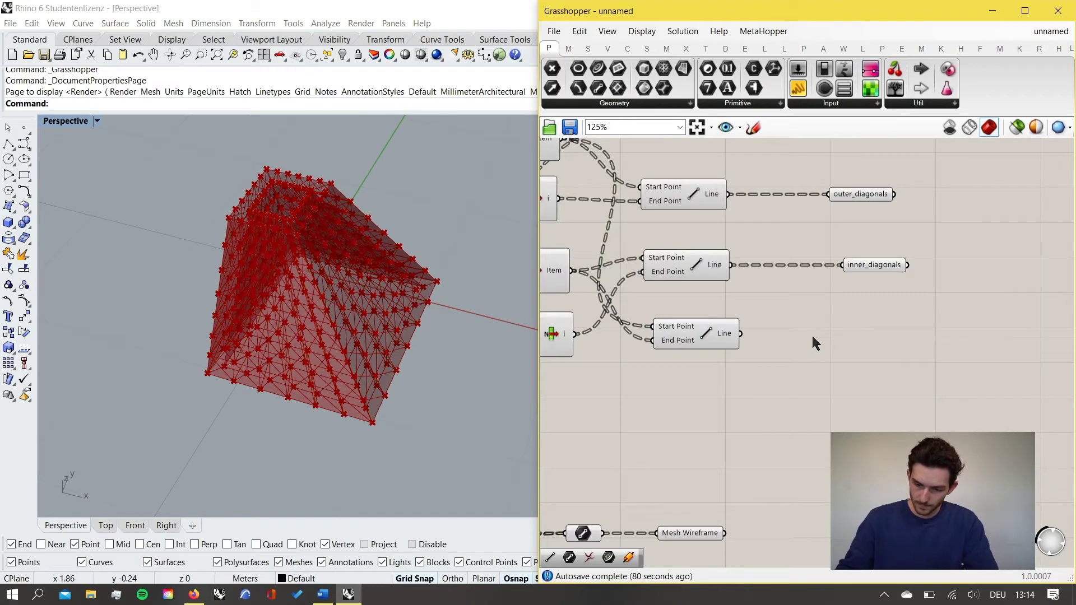
pyautogui.doubleClick(813, 338)
pyautogui.write('line')
pyautogui.press('Return')
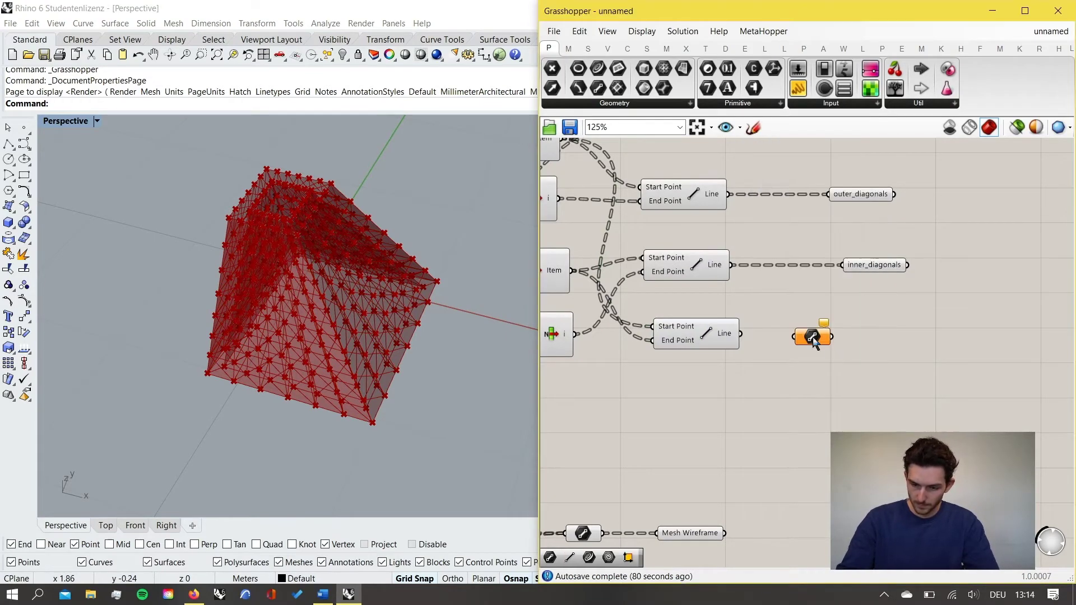
pyautogui.moveTo(812, 339); pyautogui.dragTo(816, 340)
pyautogui.moveTo(741, 333); pyautogui.dragTo(800, 336)
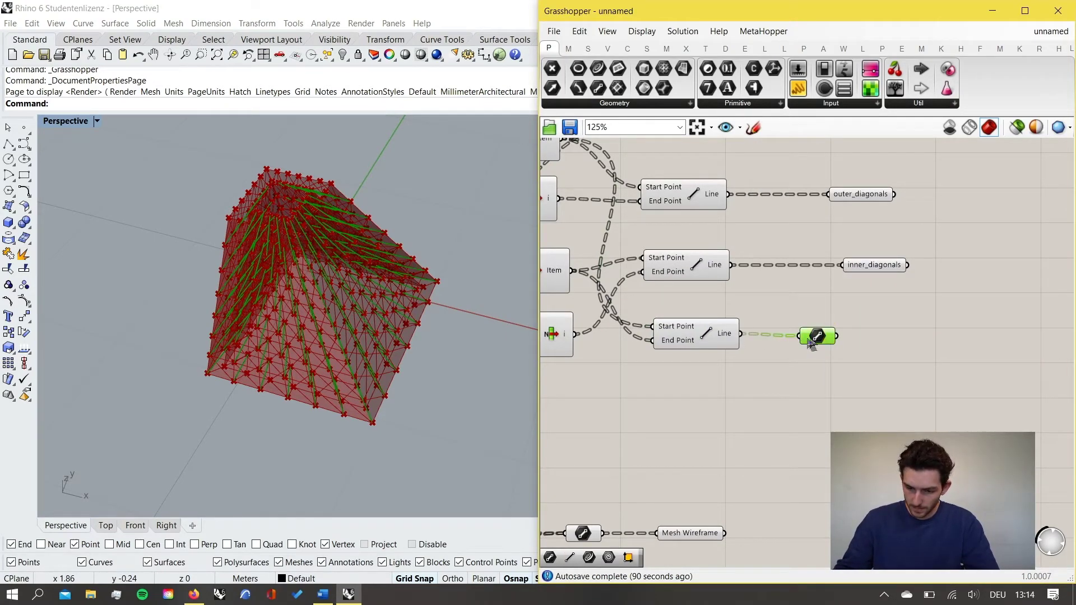
pyautogui.rightClick(817, 332)
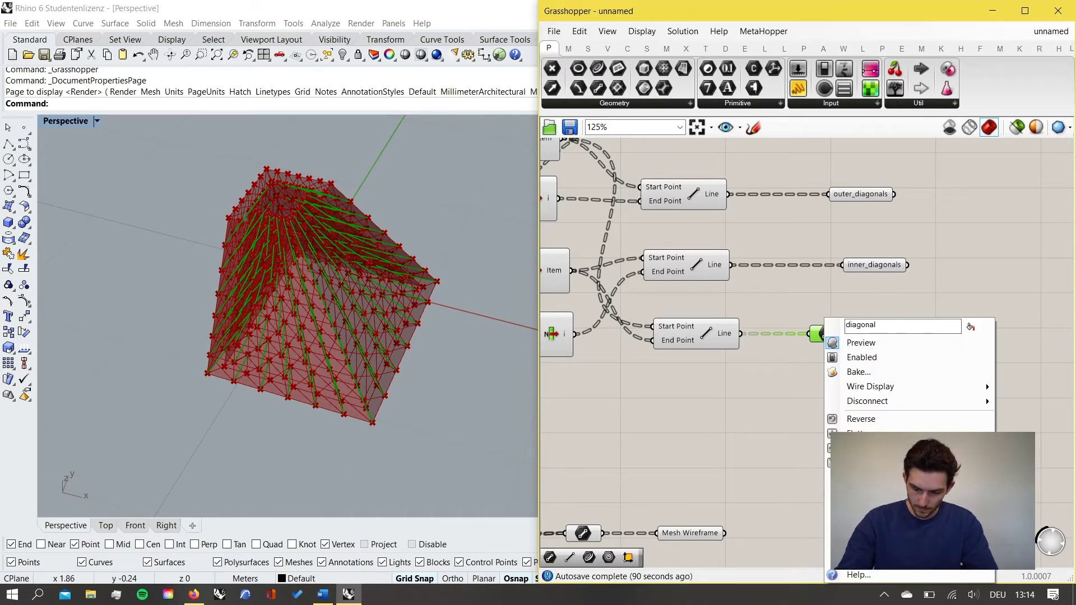
pyautogui.write('diagonal_connections')
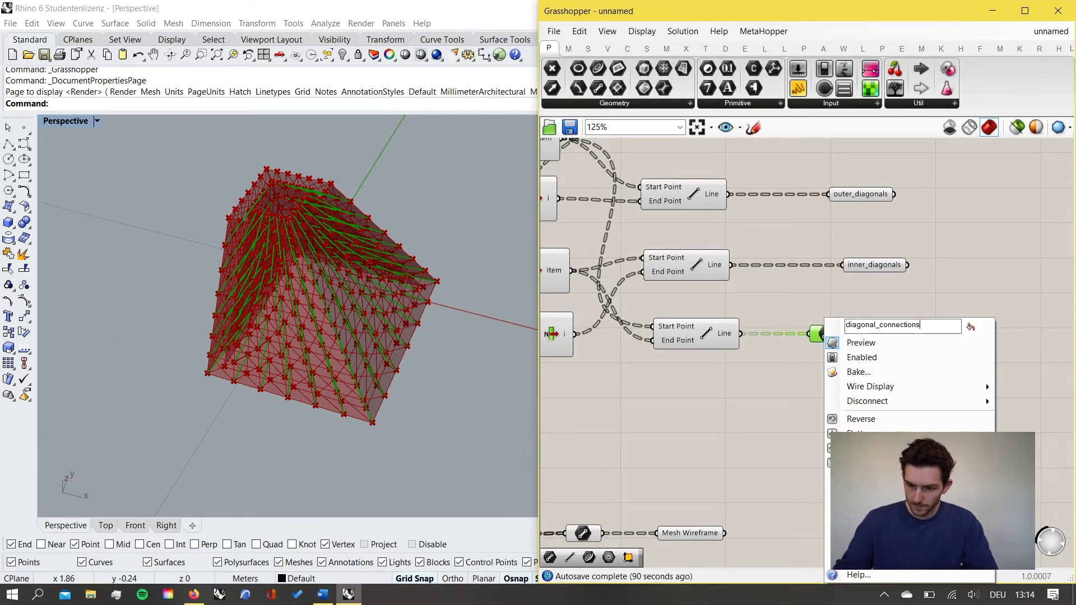
pyautogui.press('Return')
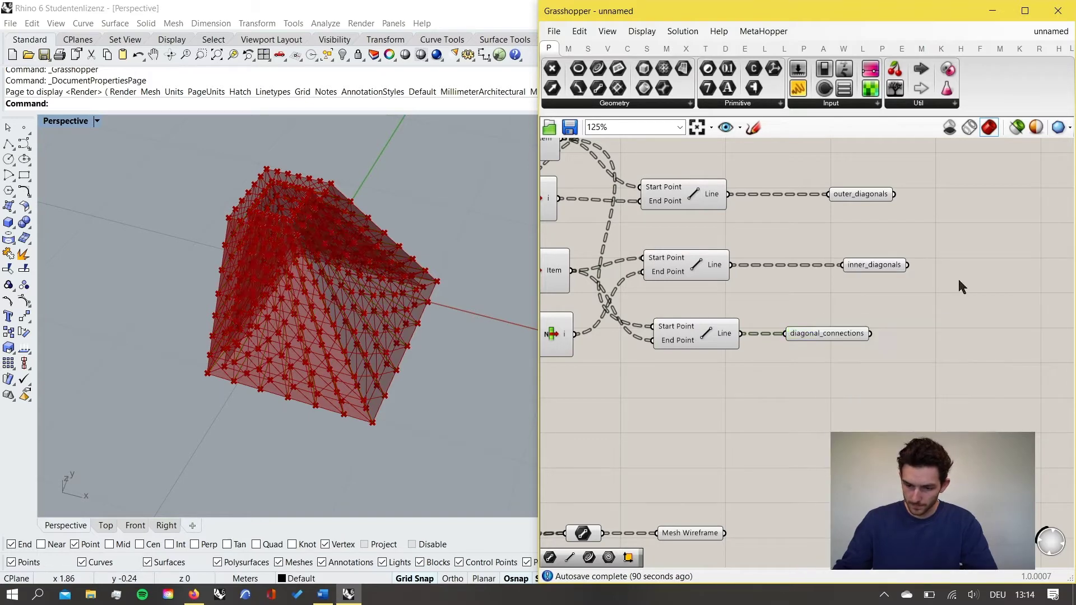
# Move the lower mesh's wireframe parameter outward and align all six output Line parameters along their right edges.
pyautogui.click(829, 335)
pyautogui.scroll(-3, 802, 405)
pyautogui.moveTo(779, 436); pyautogui.dragTo(834, 437)
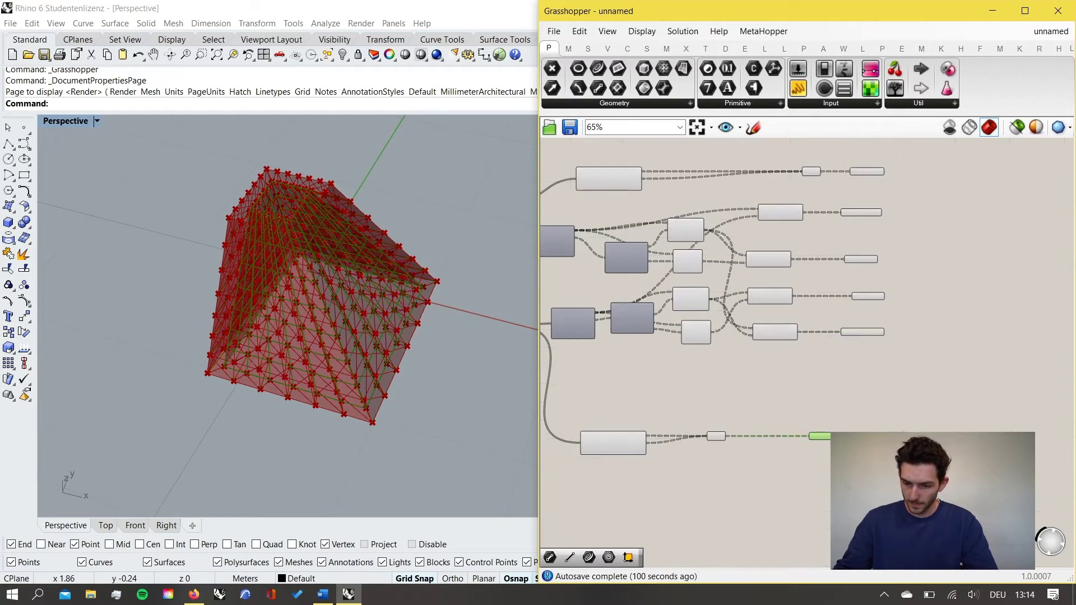
pyautogui.moveTo(917, 461); pyautogui.dragTo(828, 155)
pyautogui.click(855, 159)
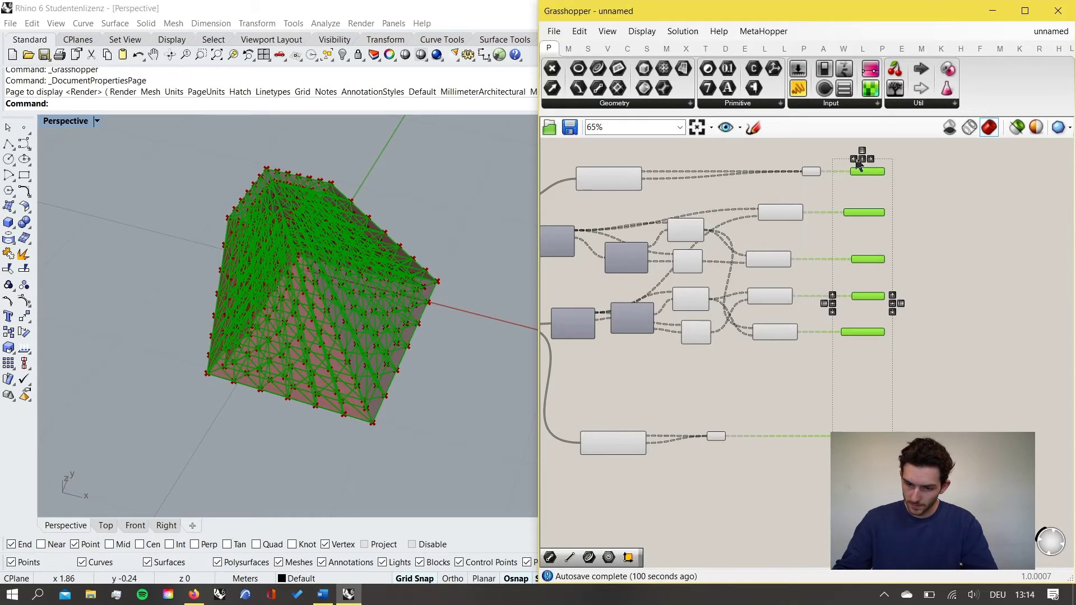
pyautogui.scroll(2, 912, 256)
pyautogui.scroll(-4, 939, 261)
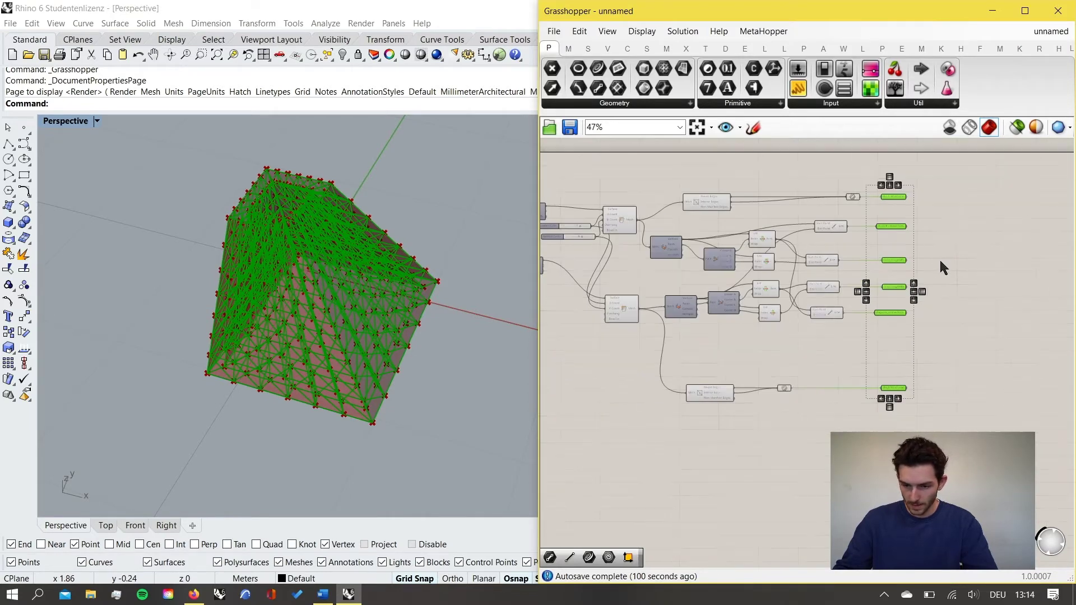
# Move the lower mesh's edges and wireframe components up, closer to the diagonal connection components.
pyautogui.moveTo(811, 408); pyautogui.dragTo(734, 382)
pyautogui.moveTo(890, 425); pyautogui.dragTo(719, 362)
pyautogui.doubleClick(808, 417)
pyautogui.press('Escape')
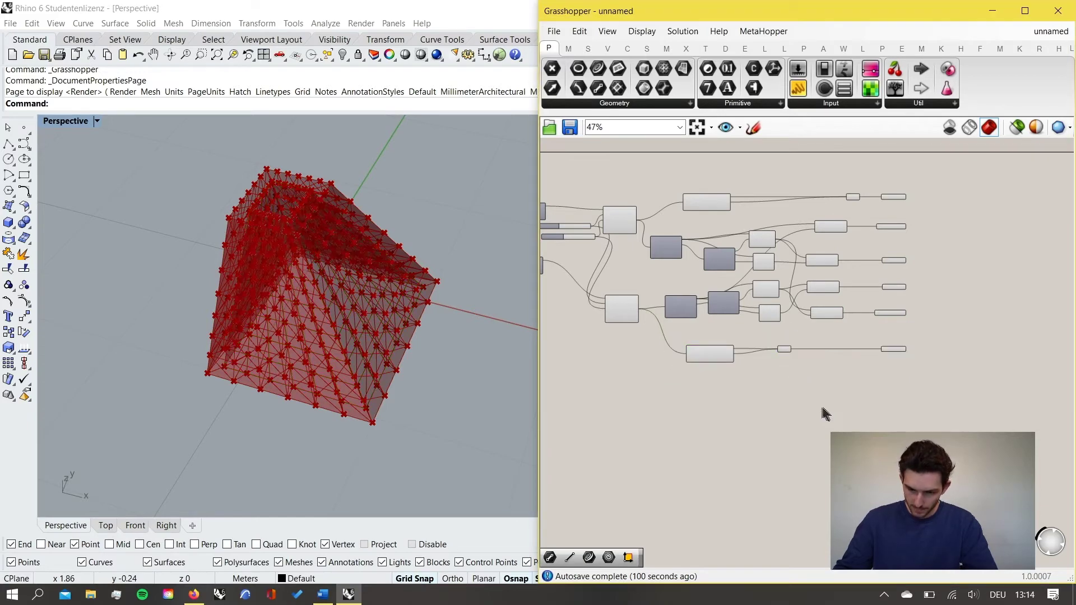
# Turn off the preview of every component except the labelled output Line parameters.
pyautogui.moveTo(851, 387); pyautogui.dragTo(663, 219)
pyautogui.scroll(-4, 812, 296)
pyautogui.middleClick(832, 218)
pyautogui.click(878, 176)
pyautogui.click(946, 204)
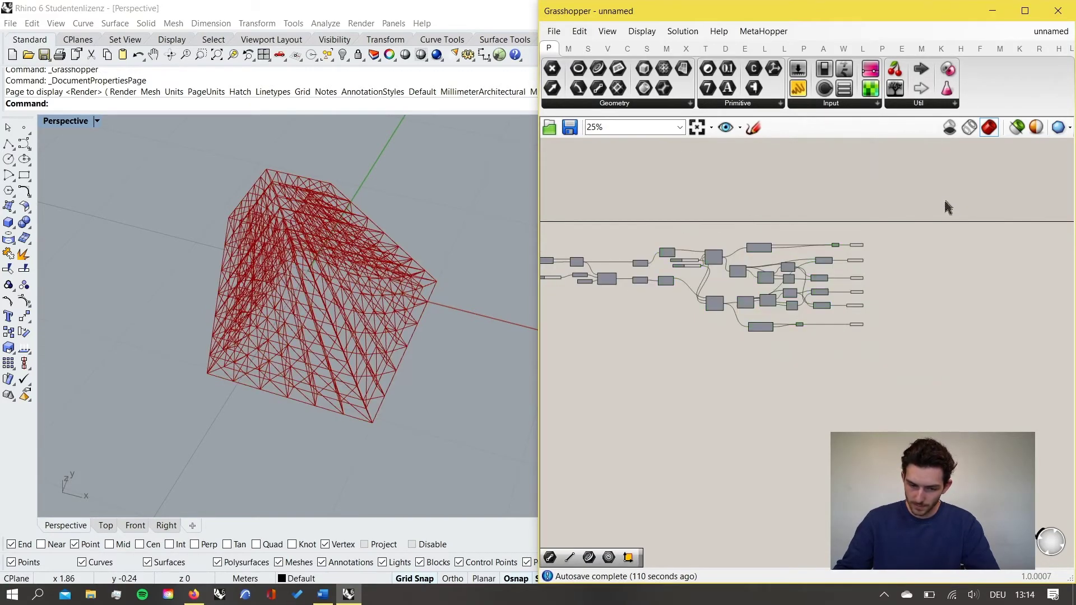
# Group the components that build the two surfaces, ending just before the mesh subdivision sliders.
pyautogui.scroll(5, 701, 289)
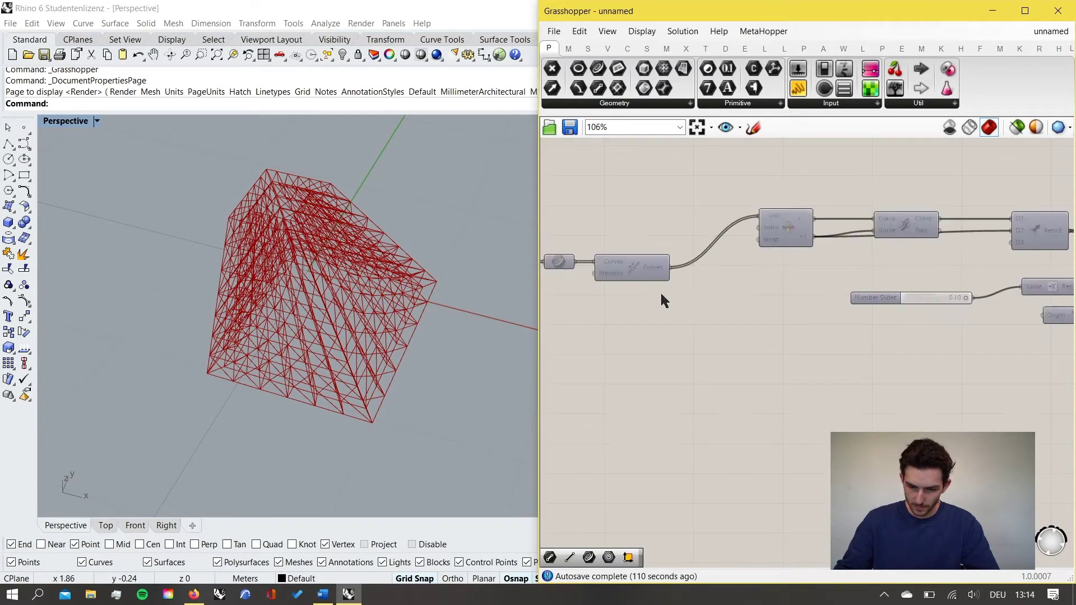
pyautogui.scroll(1, 658, 283)
pyautogui.moveTo(665, 282); pyautogui.dragTo(675, 281)
pyautogui.scroll(-3, 707, 282)
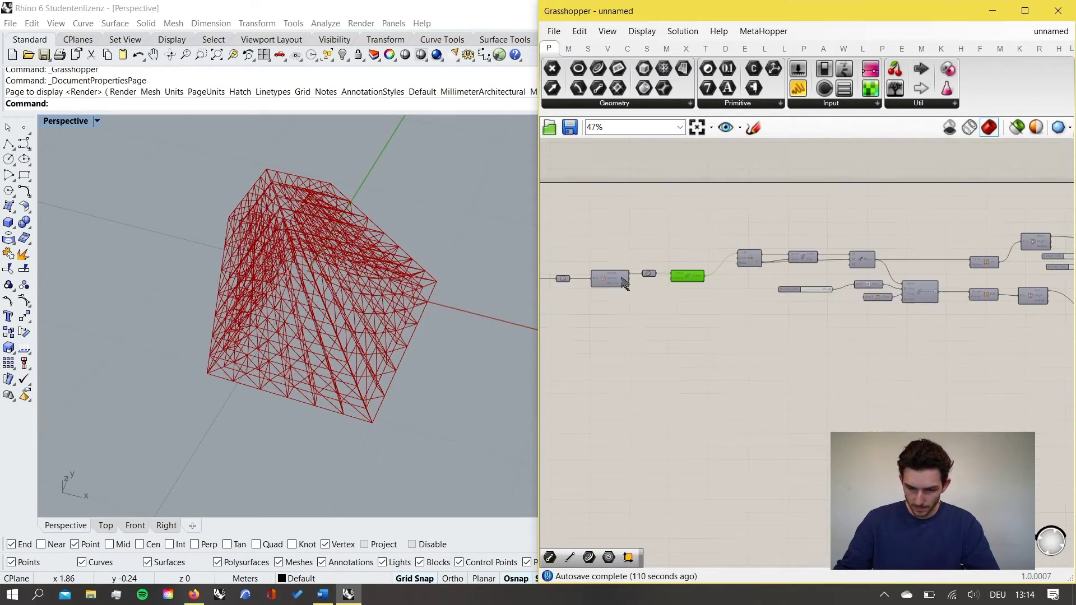
pyautogui.scroll(2, 623, 279)
pyautogui.scroll(-4, 636, 233)
pyautogui.moveTo(576, 180); pyautogui.dragTo(893, 315)
pyautogui.scroll(5, 941, 301)
pyautogui.scroll(-2, 855, 301)
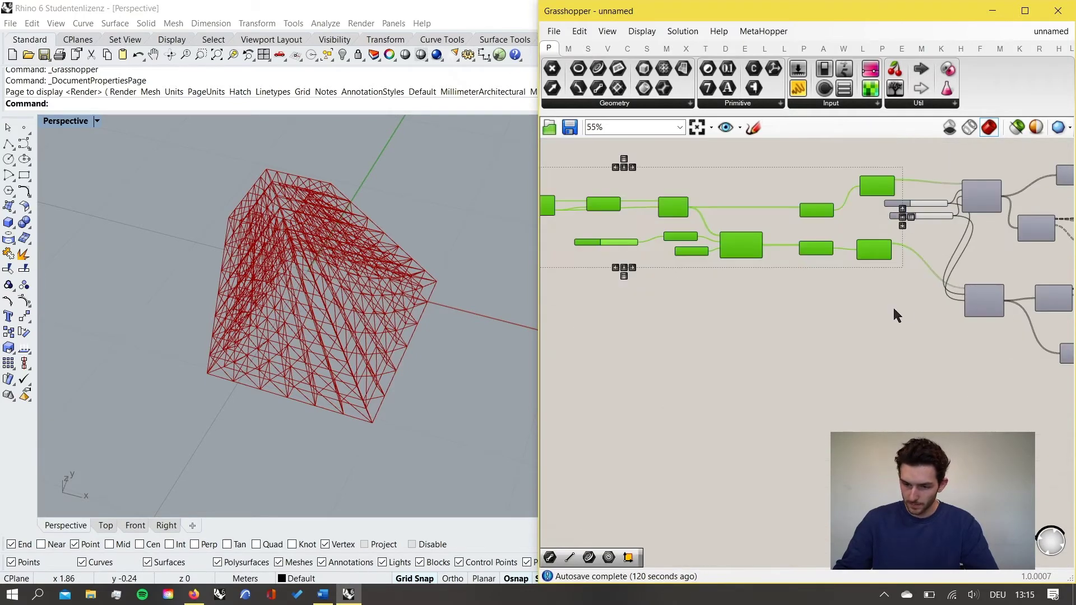
pyautogui.hotkey('ctrl', 'g')
pyautogui.scroll(-3, 897, 311)
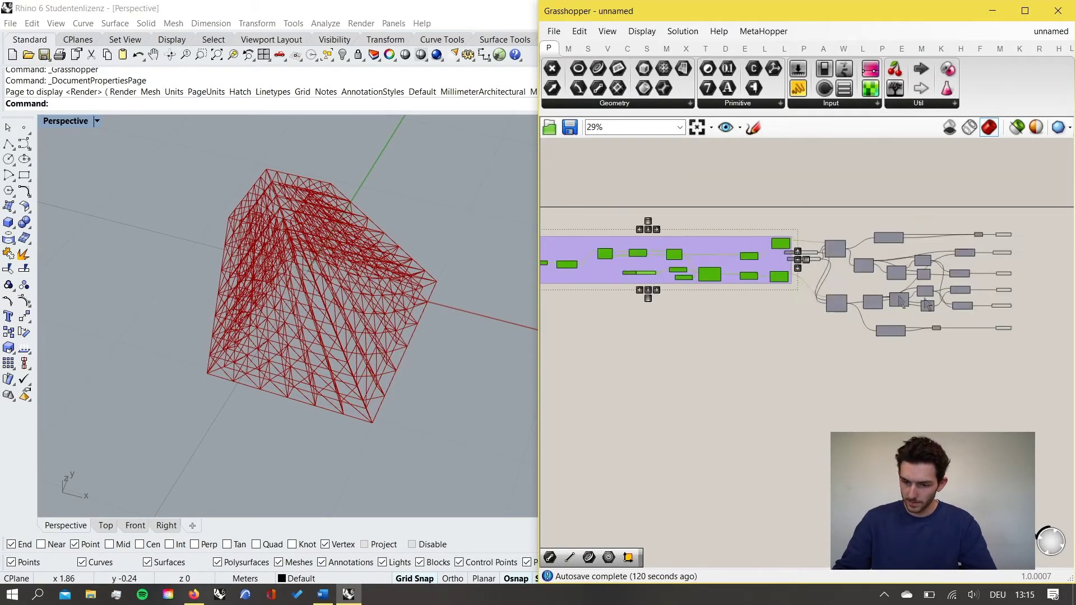
# Group the mesh, list, line and output components of the space frame and shift the group clear of the surface group.
pyautogui.scroll(2, 913, 316)
pyautogui.moveTo(990, 384); pyautogui.dragTo(678, 166)
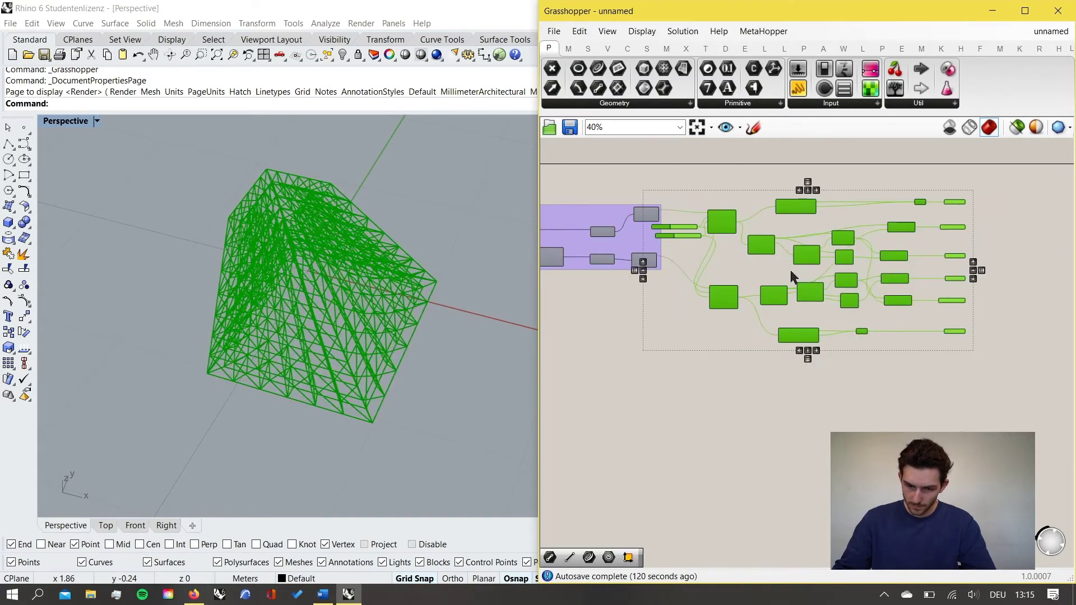
pyautogui.hotkey('ctrl', 'g')
pyautogui.click(801, 373)
pyautogui.moveTo(691, 314); pyautogui.dragTo(724, 318)
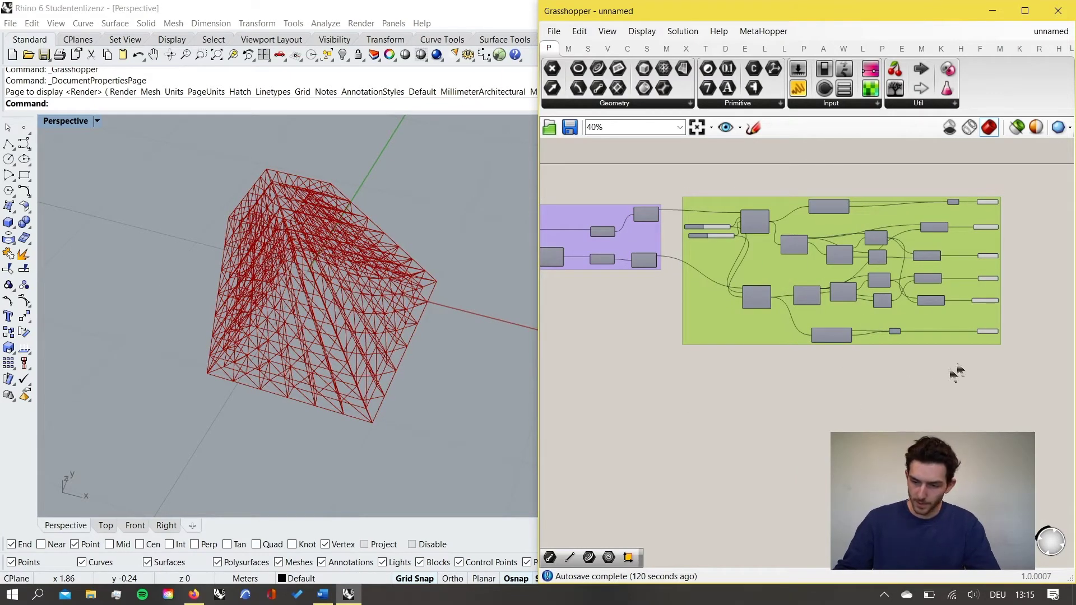
pyautogui.scroll(3, 1016, 263)
pyautogui.click(1019, 272)
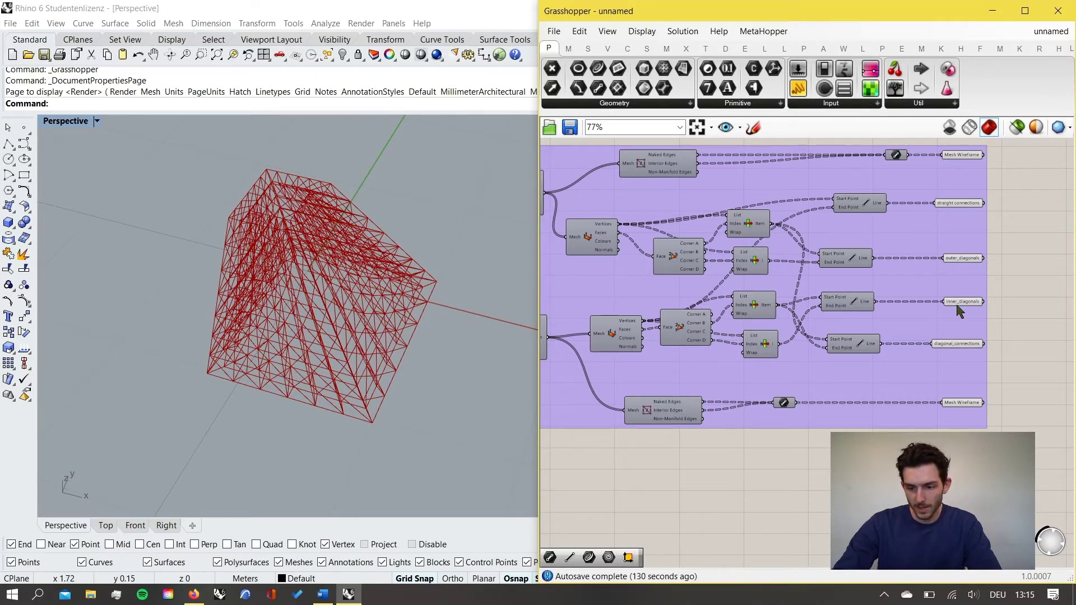
# Place a Square grid component on the empty canvas below the group holding the box-size sliders.
pyautogui.scroll(-5, 959, 311)
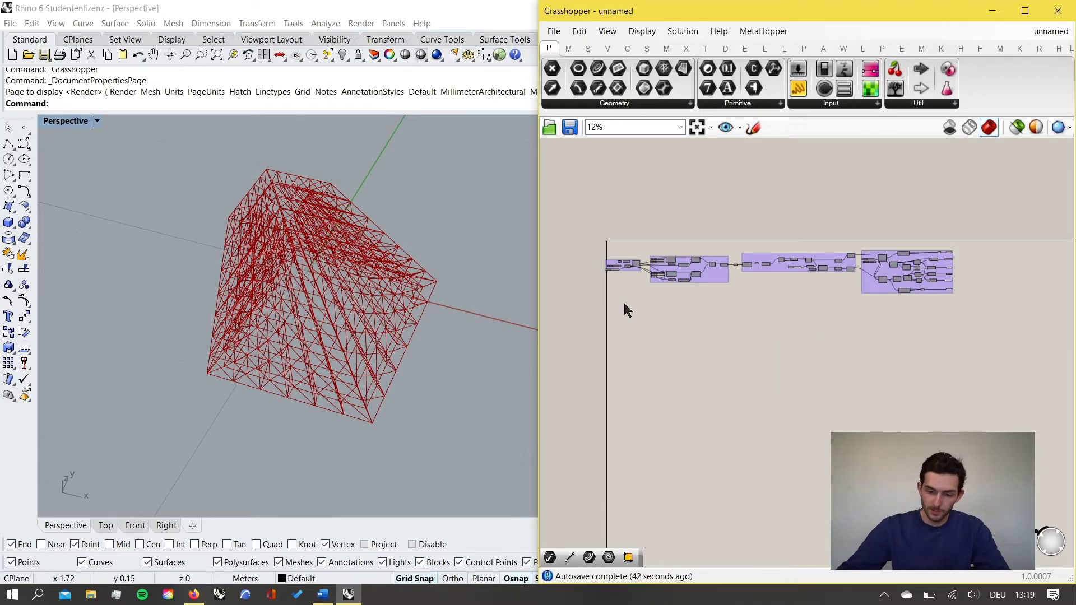
pyautogui.scroll(5, 624, 306)
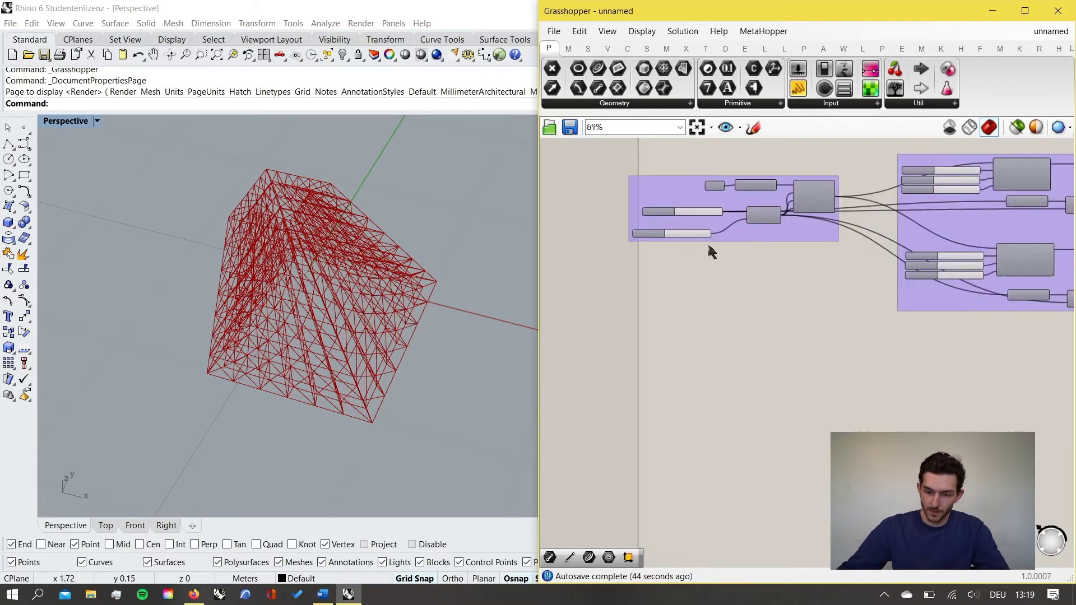
pyautogui.scroll(3, 711, 251)
pyautogui.click(731, 249)
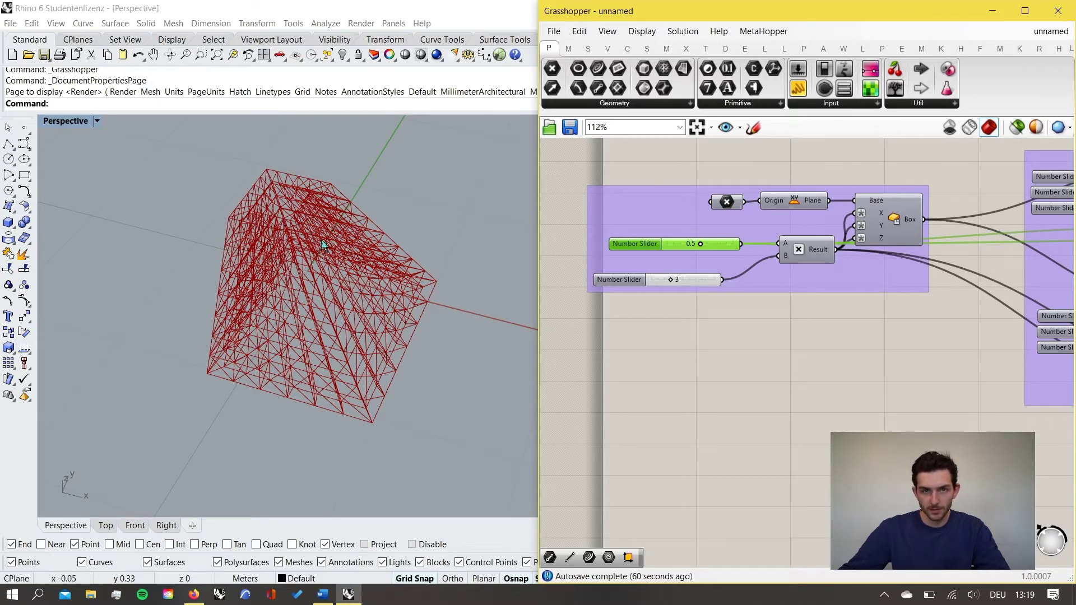
pyautogui.scroll(-4, 735, 263)
pyautogui.moveTo(802, 322); pyautogui.dragTo(751, 218, button='right')
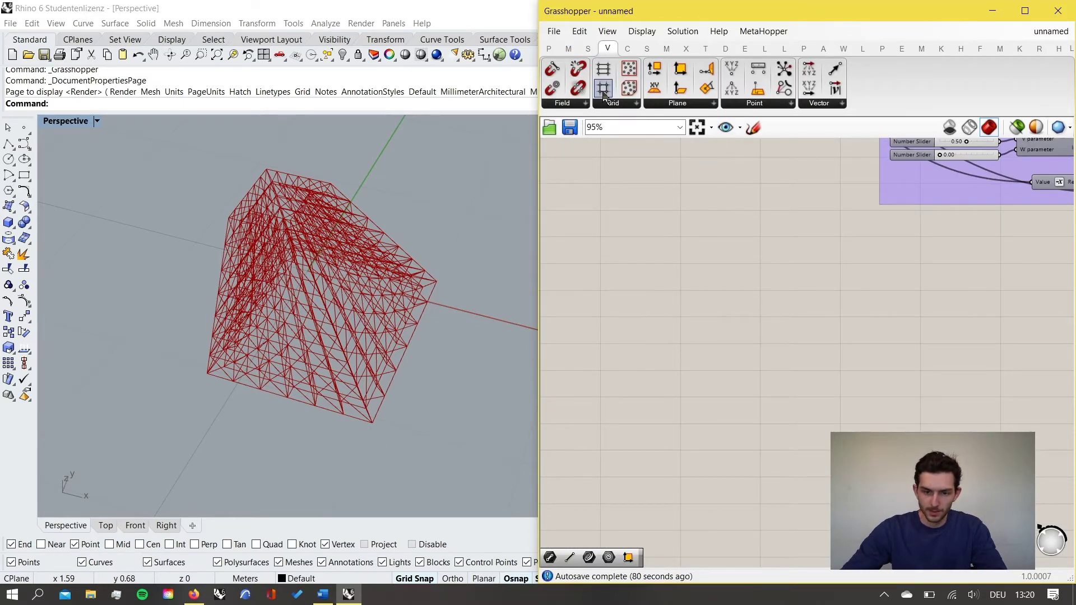
pyautogui.moveTo(604, 95); pyautogui.dragTo(782, 318)
pyautogui.scroll(1, 762, 322)
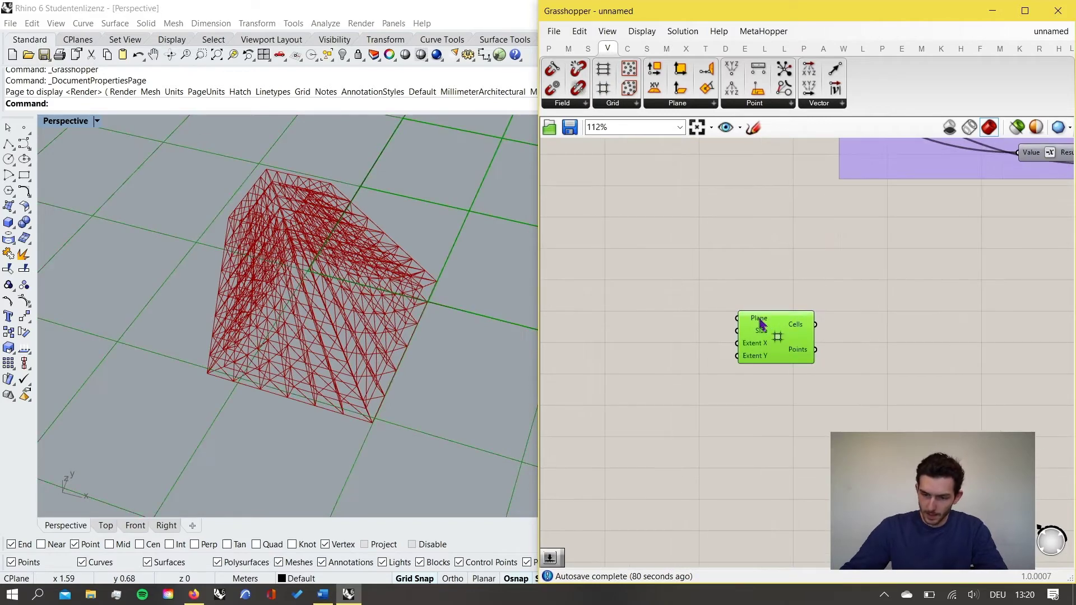
# Add an XY Plane component and connect it to the square grid's Plane input.
pyautogui.doubleClick(698, 314)
pyautogui.write('xy')
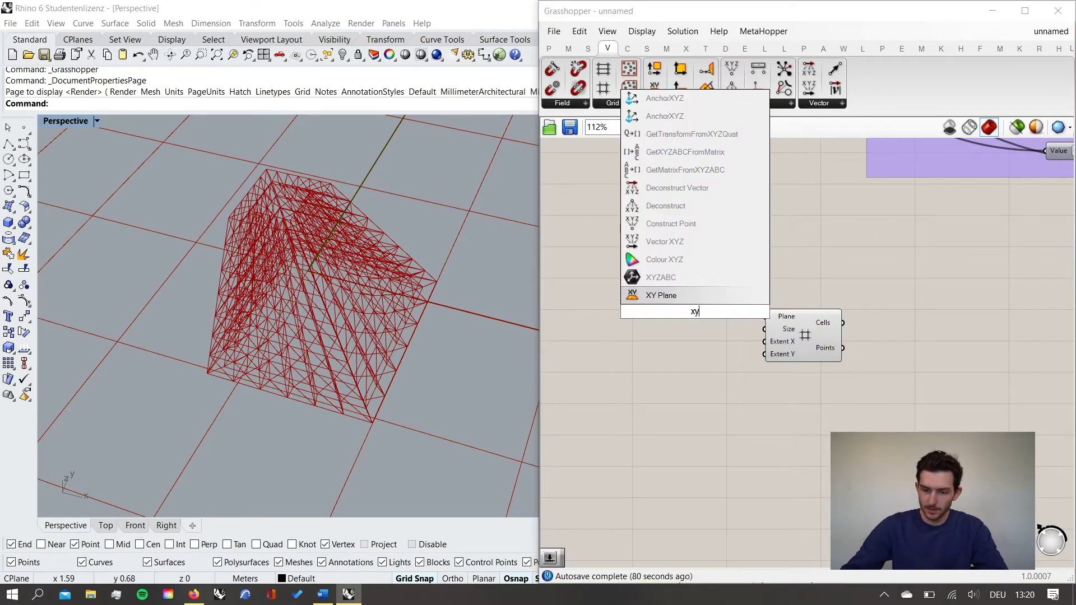
pyautogui.press('Return')
pyautogui.moveTo(731, 312); pyautogui.dragTo(766, 316)
pyautogui.moveTo(797, 330); pyautogui.dragTo(818, 330)
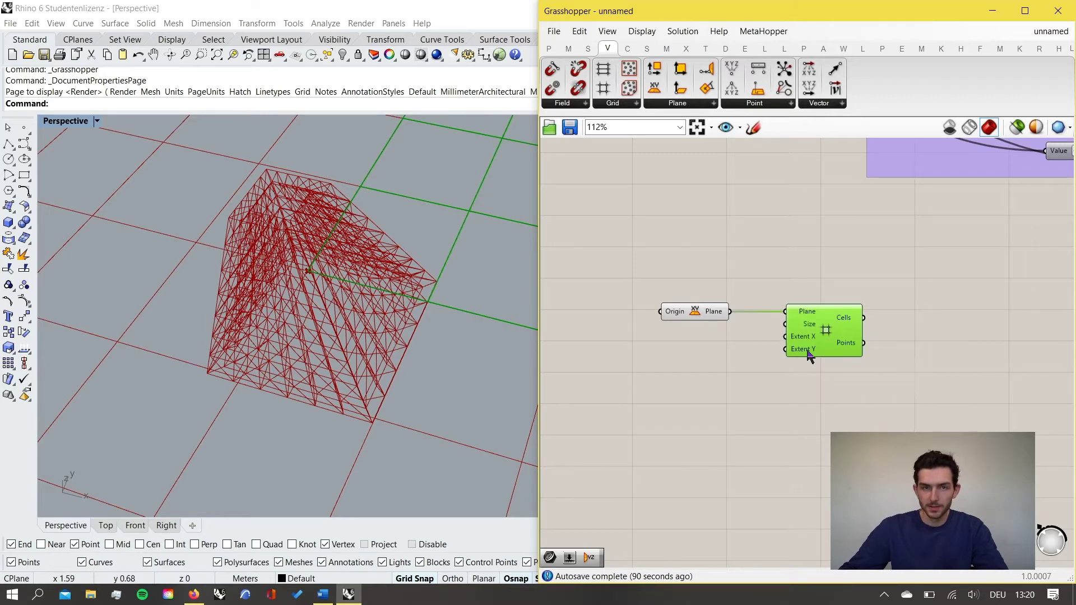
# Connect the 0.5 Number Slider from the box group to the square grid's Size input.
pyautogui.scroll(-4, 854, 358)
pyautogui.scroll(6, 750, 210)
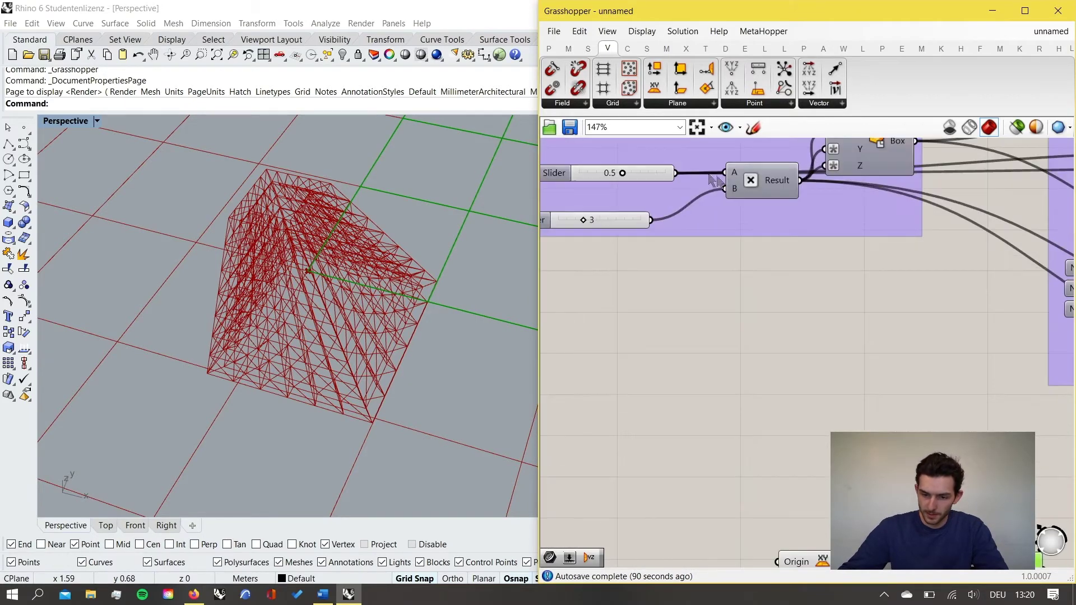
pyautogui.scroll(-6, 685, 195)
pyautogui.moveTo(685, 195); pyautogui.dragTo(822, 442)
pyautogui.scroll(6, 776, 314)
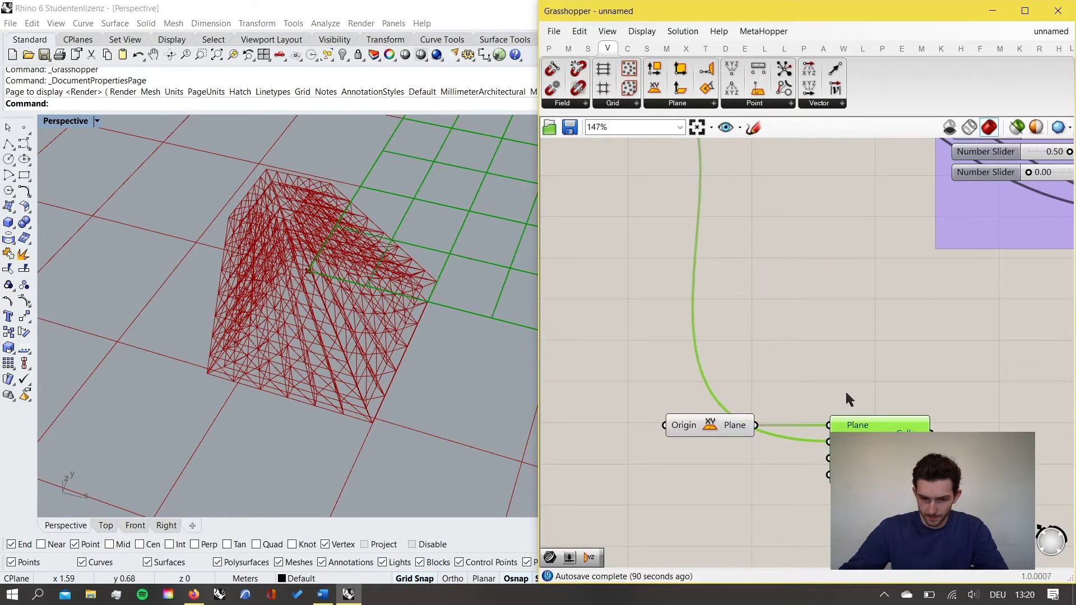
# Turn off the preview of the XY Plane component that feeds the square grid.
pyautogui.scroll(-5, 730, 295)
pyautogui.scroll(3, 726, 345)
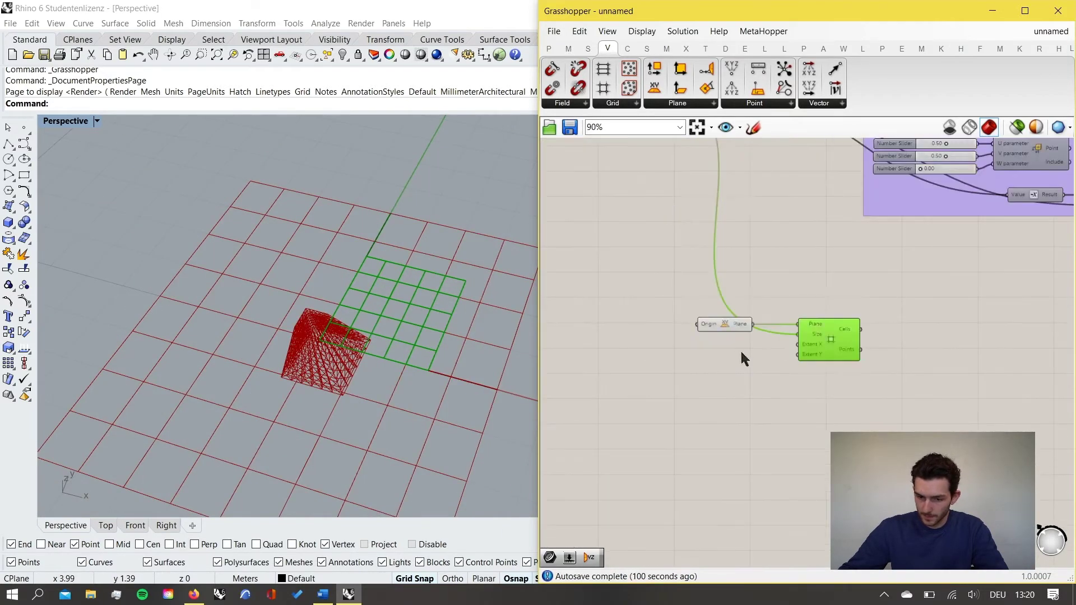
pyautogui.moveTo(739, 353); pyautogui.dragTo(721, 284)
pyautogui.middleClick(721, 284)
pyautogui.click(766, 241)
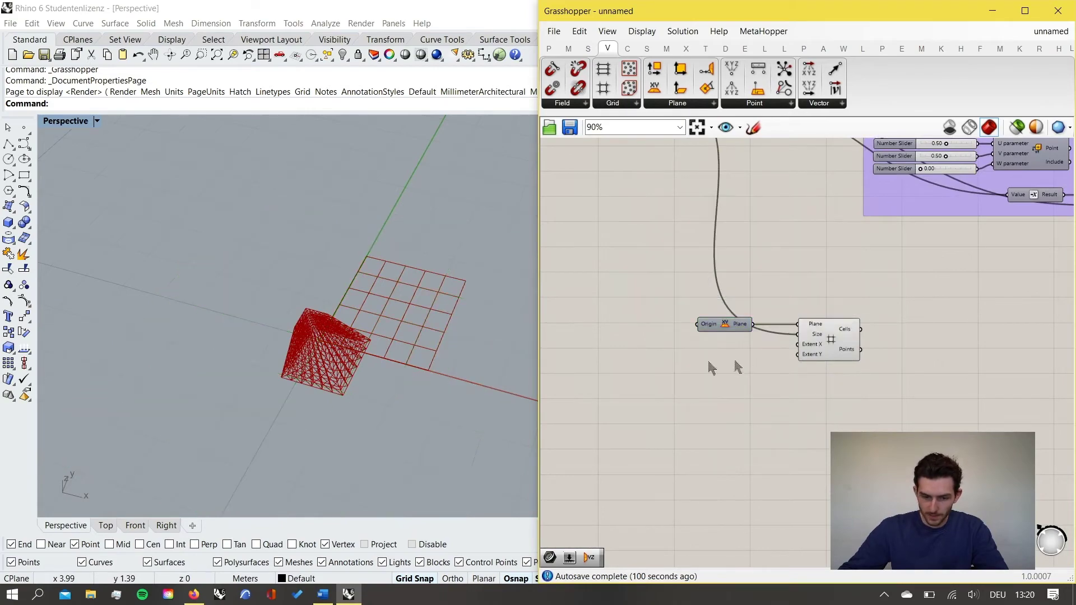
# Add an integer Number Slider from 0 to 100 and connect it to the square grid's Extent X input.
pyautogui.scroll(6, 392, 328)
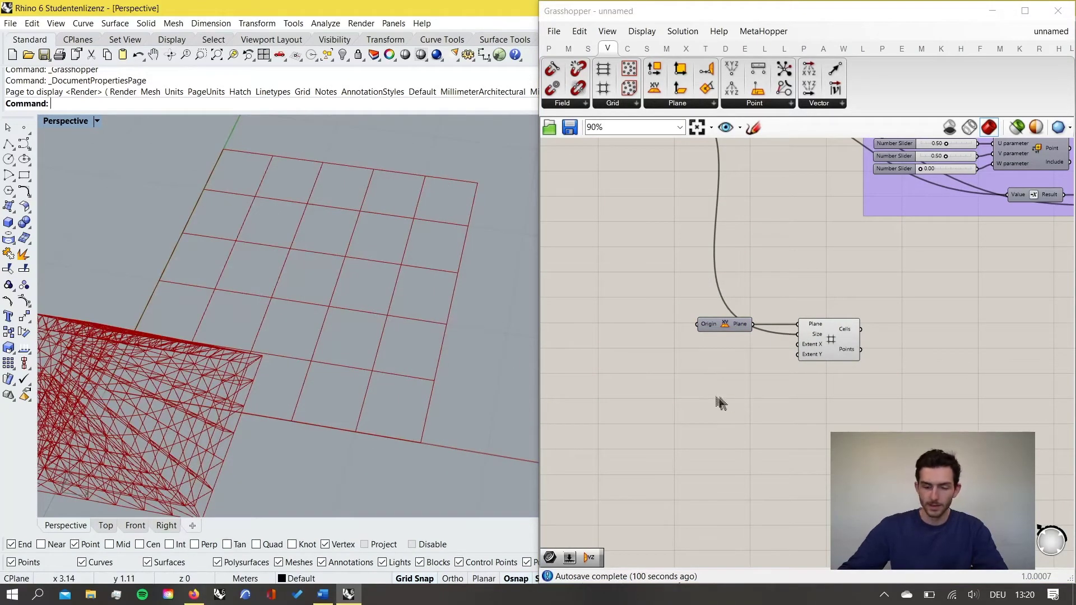
pyautogui.click(699, 361)
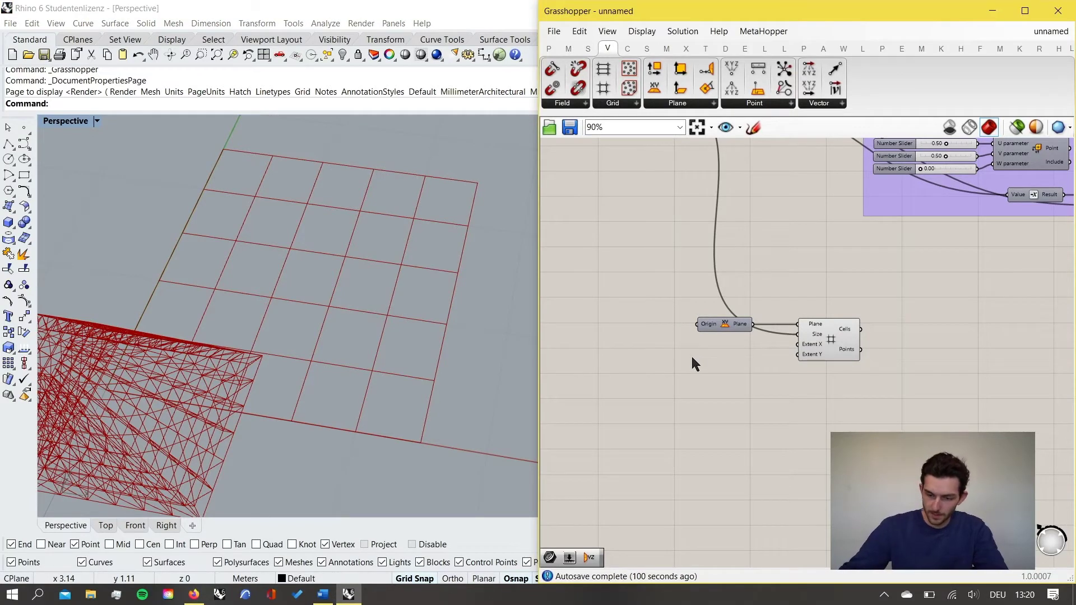
pyautogui.doubleClick(702, 350)
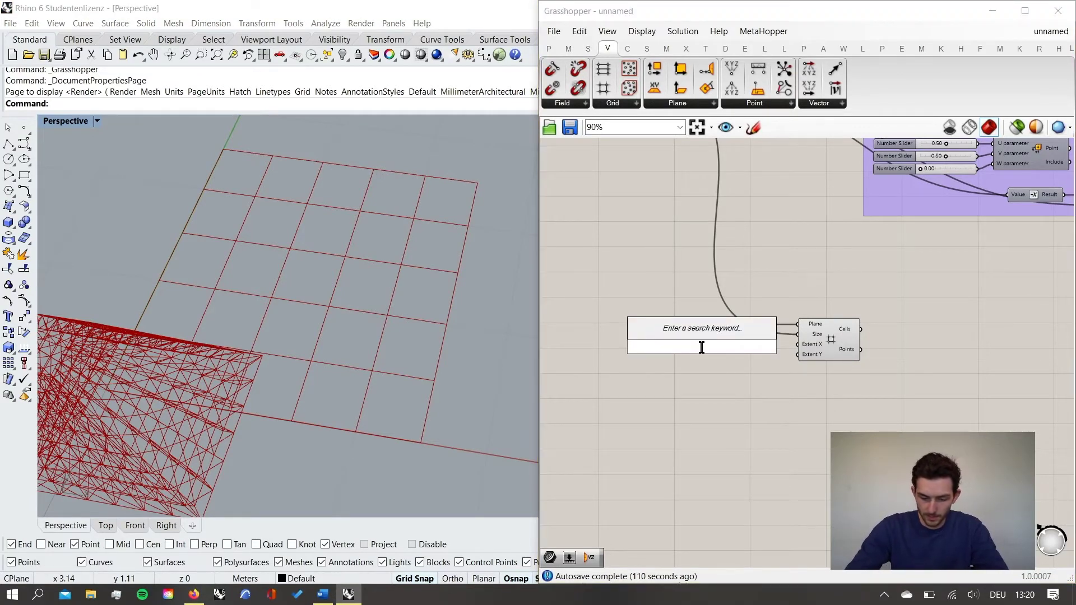
pyautogui.write('0<10')
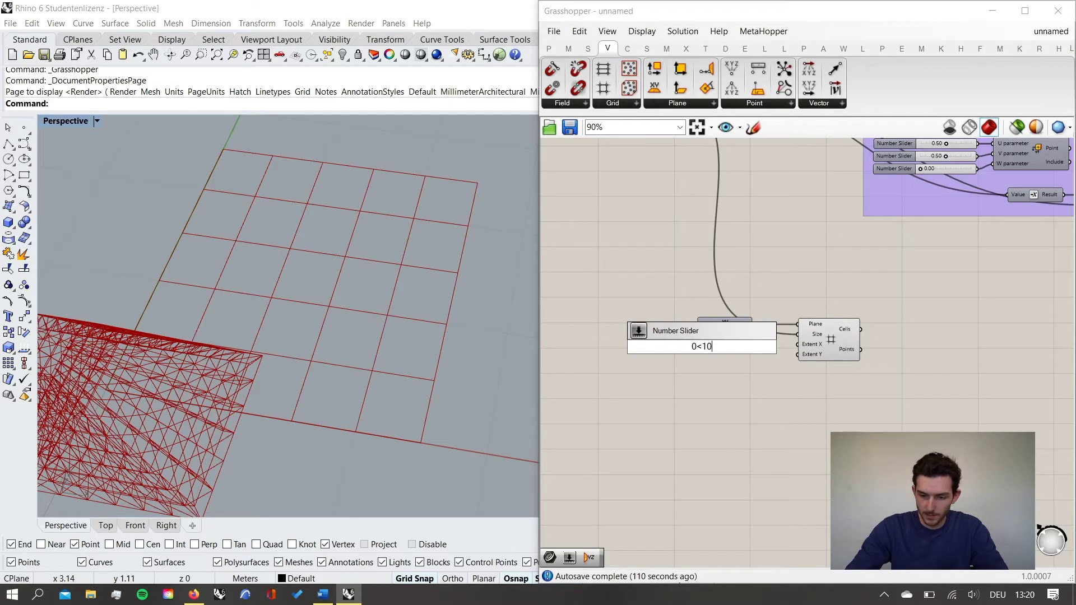
pyautogui.write('0')
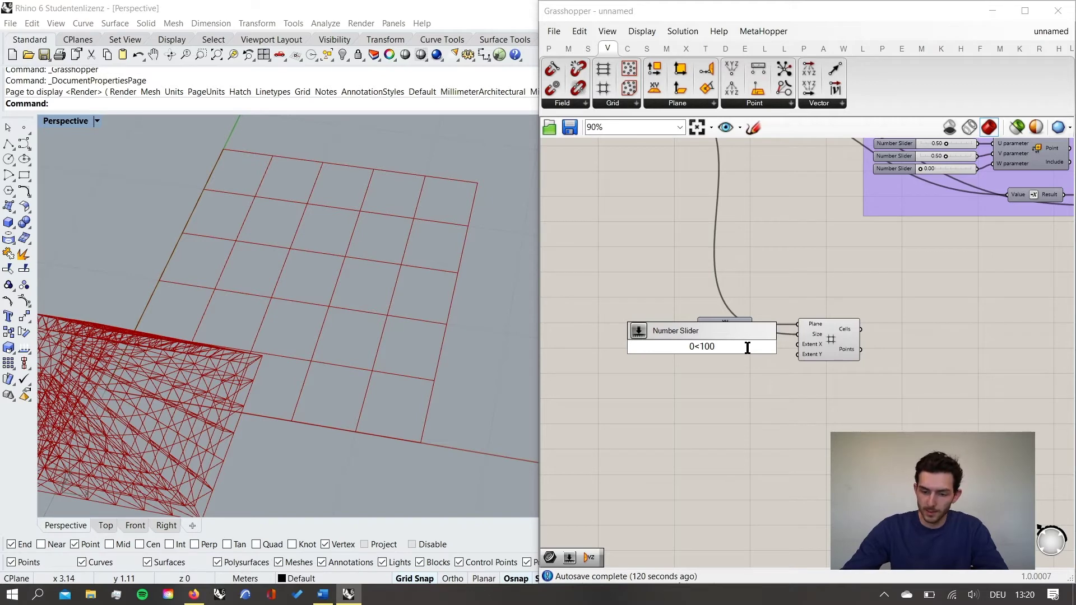
pyautogui.press('Return')
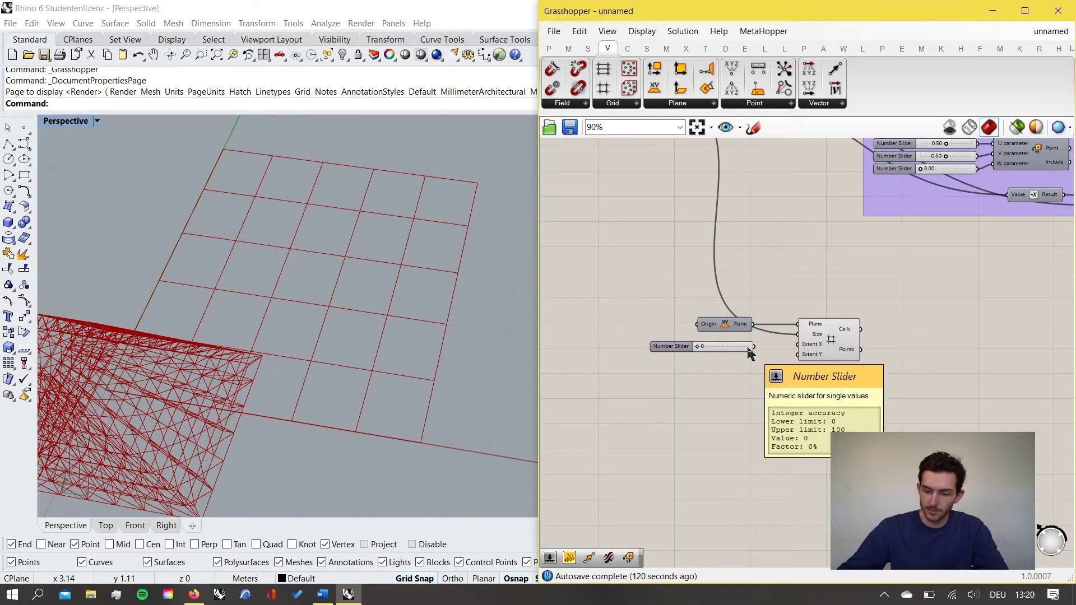
pyautogui.scroll(3, 746, 351)
pyautogui.moveTo(749, 336); pyautogui.dragTo(836, 343)
# Duplicate the slider for the Extent Y input and set Extent X to 44 and Extent Y to 50.
pyautogui.keyDown('alt'); pyautogui.moveTo(728, 340); pyautogui.dragTo(839, 356); pyautogui.keyUp('alt')
pyautogui.moveTo(661, 337); pyautogui.dragTo(703, 357)
pyautogui.scroll(-3, 336, 408)
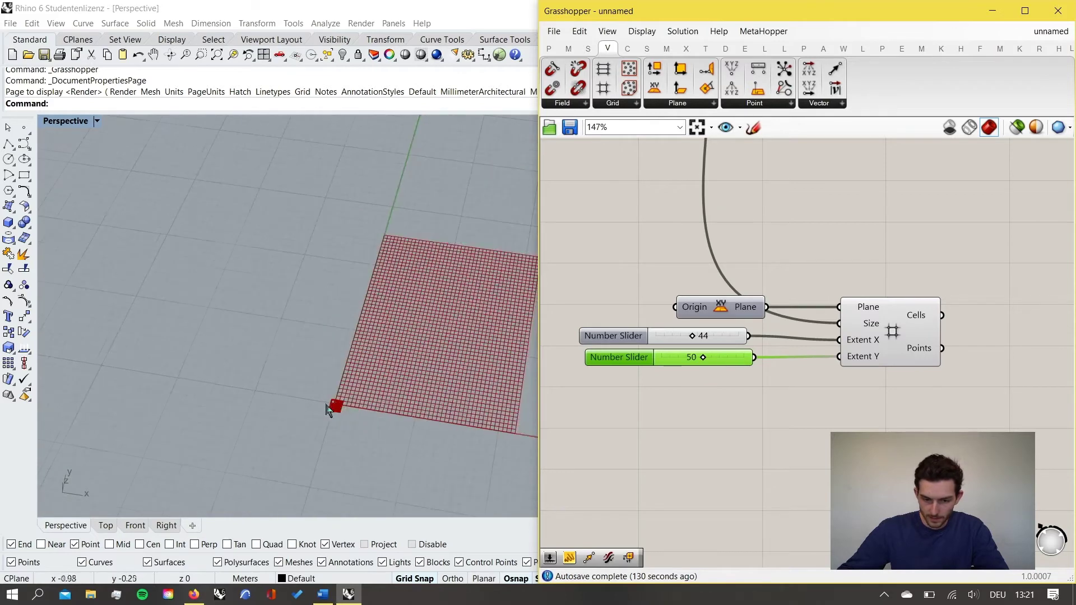
# Enlarge the square grid to 55 cells in Extent X and 74 cells in Extent Y.
pyautogui.scroll(3, 423, 409)
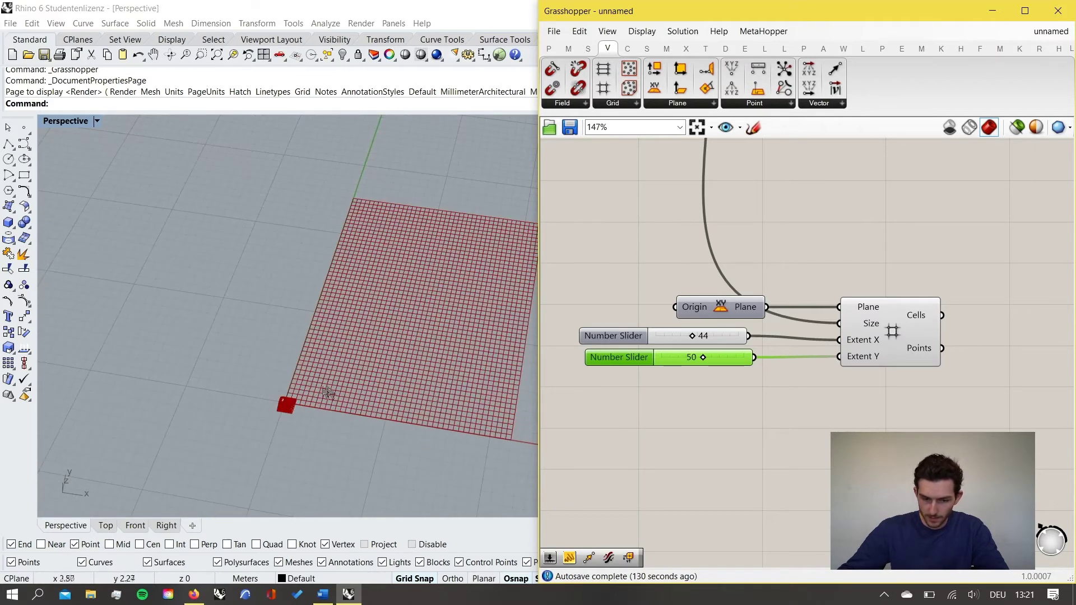
pyautogui.scroll(-2, 191, 390)
pyautogui.scroll(2, 386, 386)
pyautogui.moveTo(699, 362); pyautogui.dragTo(702, 336)
pyautogui.scroll(2, 291, 403)
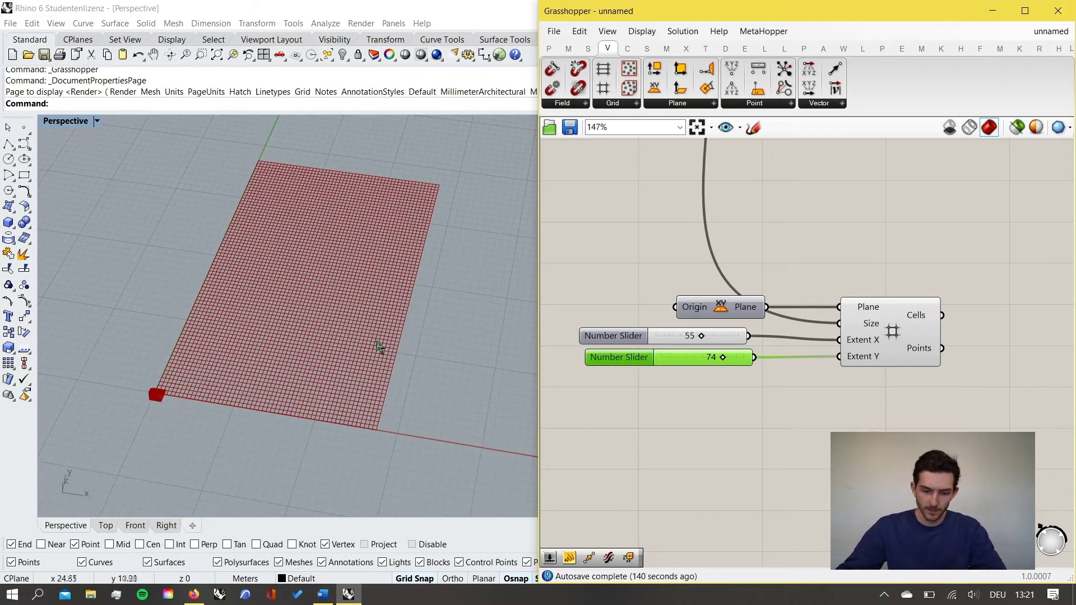
# Compare the square grid's cells and overall extent with the space frame module in the viewport.
pyautogui.click(892, 415)
pyautogui.moveTo(893, 415); pyautogui.dragTo(782, 384, button='right')
pyautogui.click(802, 305)
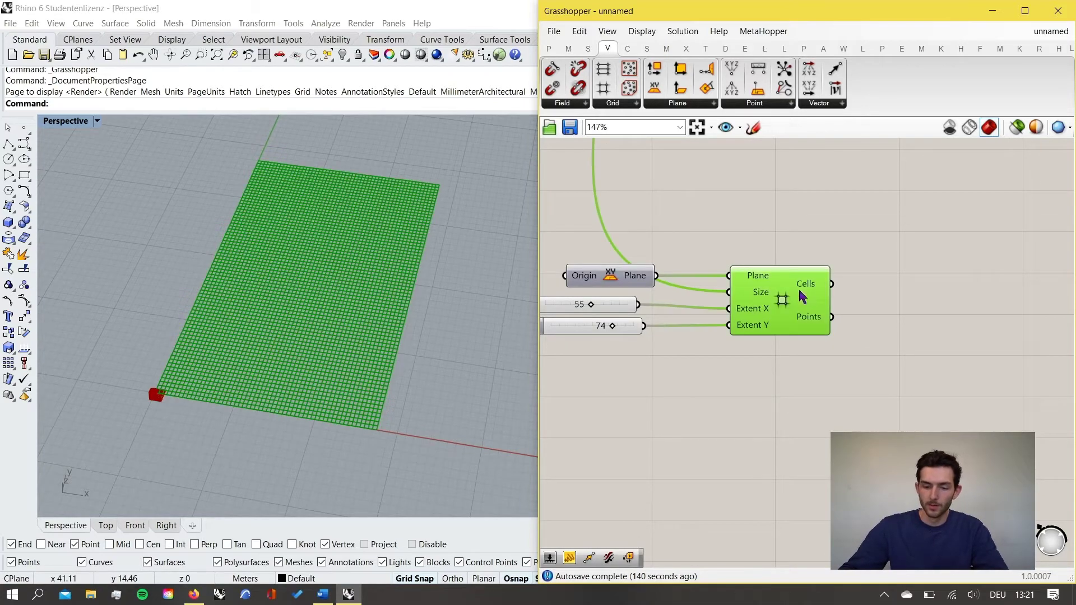
pyautogui.scroll(5, 153, 401)
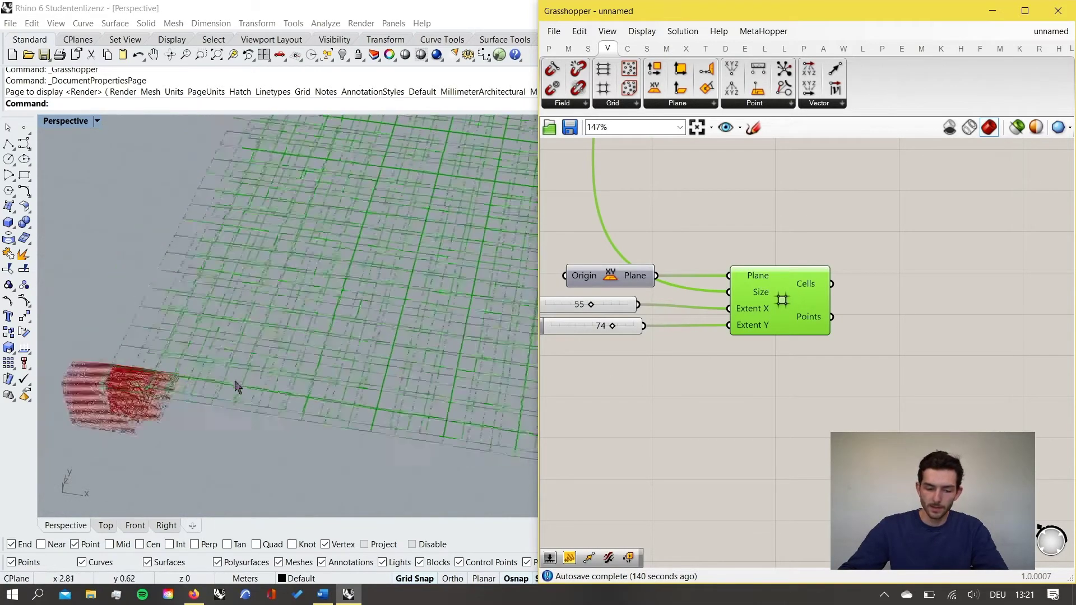
pyautogui.scroll(-8, 240, 384)
pyautogui.scroll(3, 312, 386)
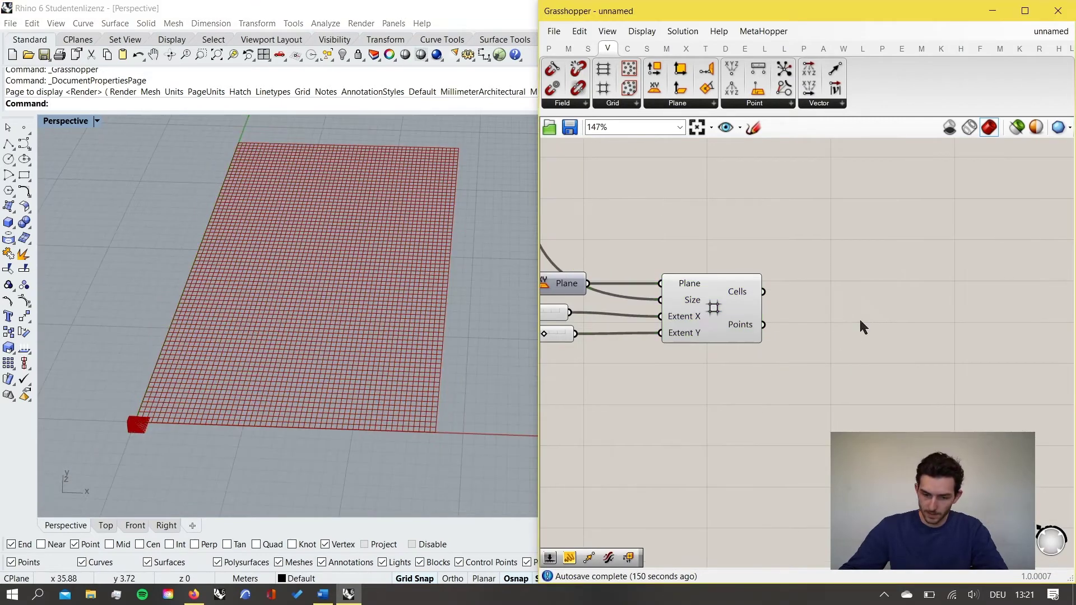
# Try a List Item component fed by the square grid's Points output.
pyautogui.doubleClick(861, 327)
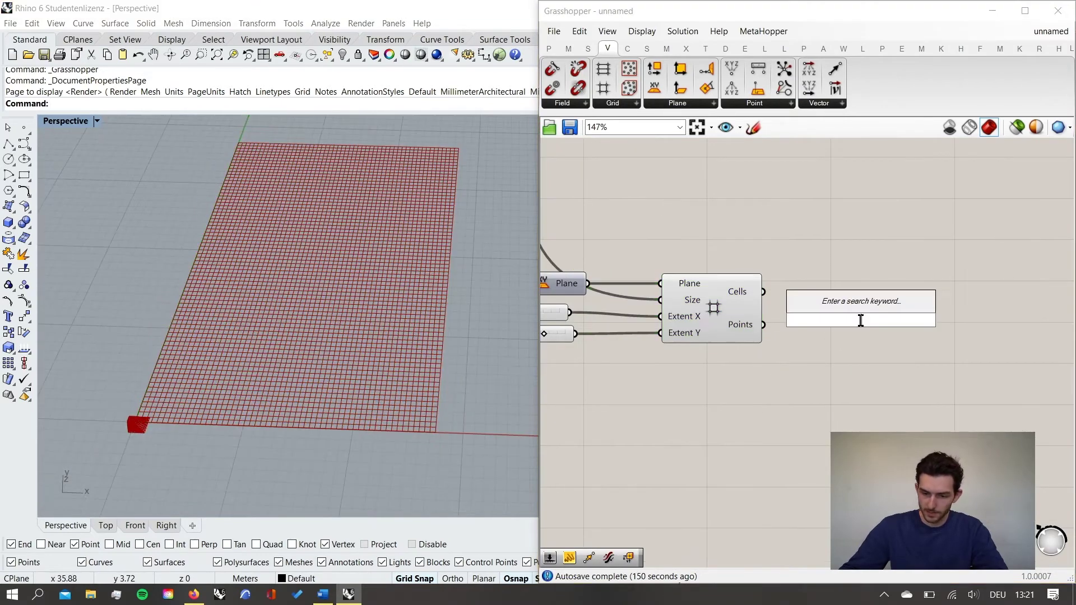
pyautogui.write('list')
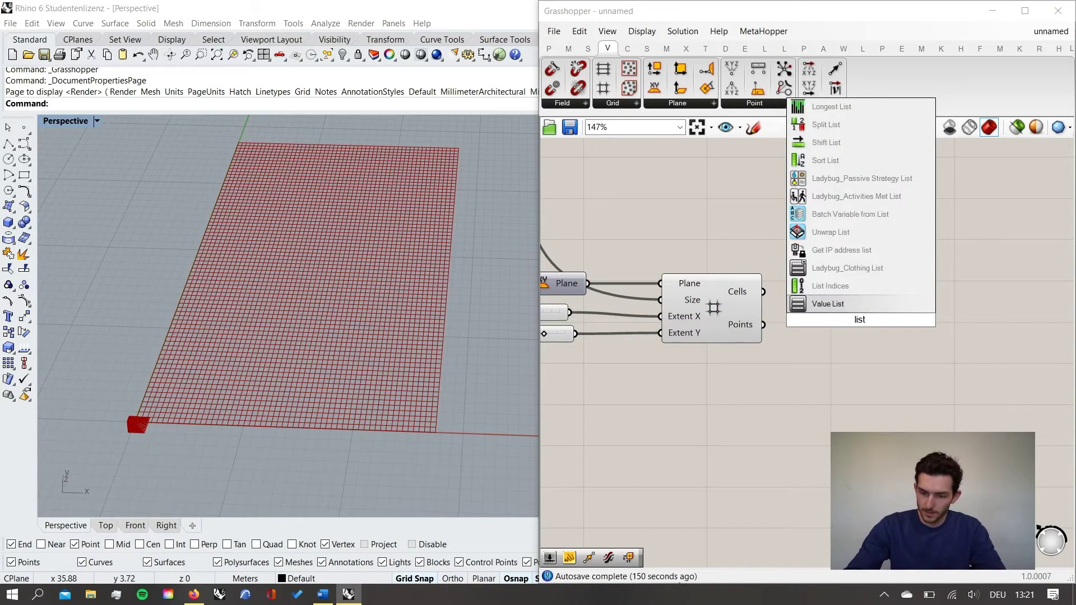
pyautogui.write('it')
pyautogui.press('Return')
pyautogui.scroll(2, 861, 320)
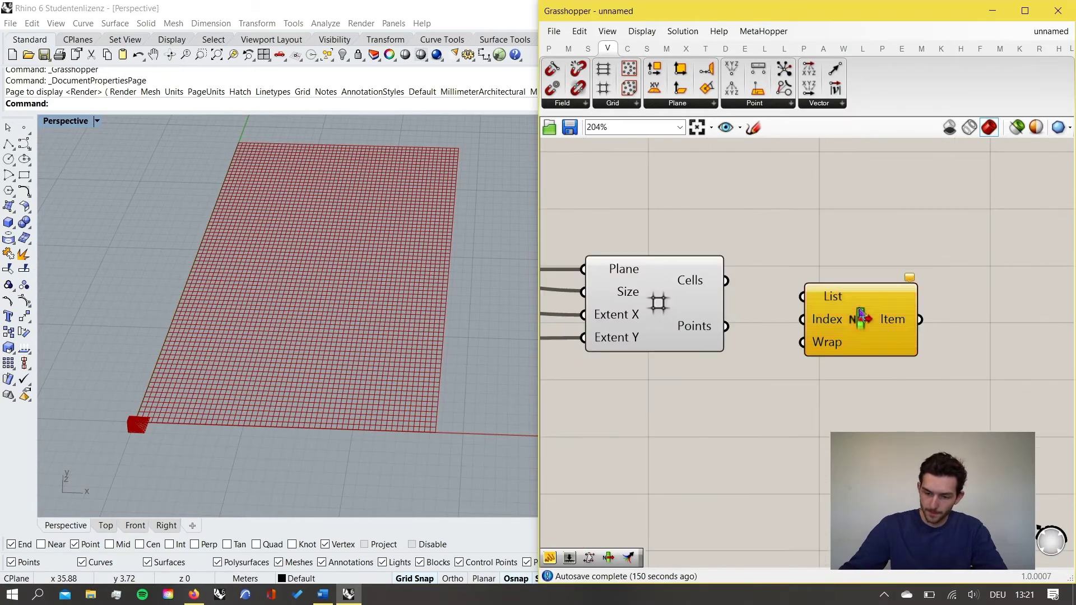
pyautogui.moveTo(861, 321); pyautogui.dragTo(853, 371)
pyautogui.moveTo(727, 327); pyautogui.dragTo(843, 345)
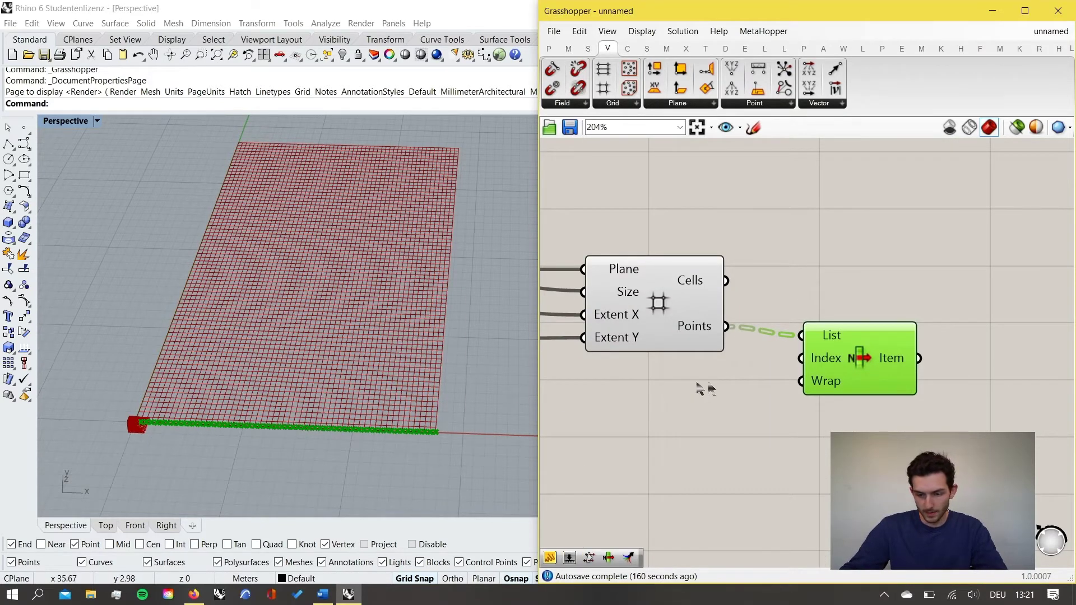
# Examine how the row of first points along the grid's front edge relates to the width of the space frame module.
pyautogui.moveTo(705, 388); pyautogui.dragTo(681, 373, button='right')
pyautogui.scroll(5, 143, 437)
pyautogui.scroll(-5, 108, 430)
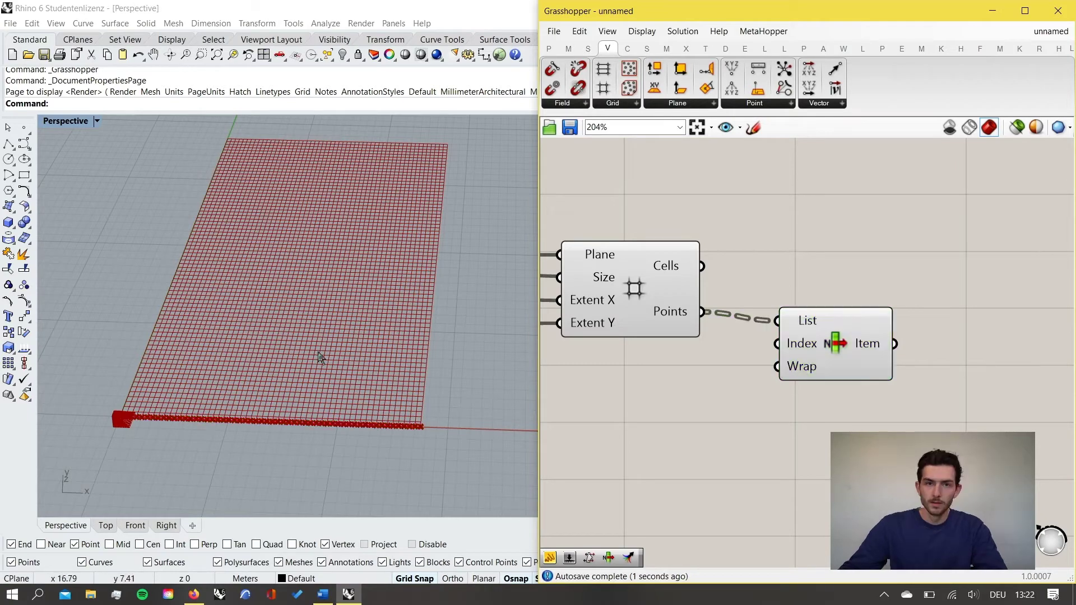
pyautogui.scroll(6, 250, 402)
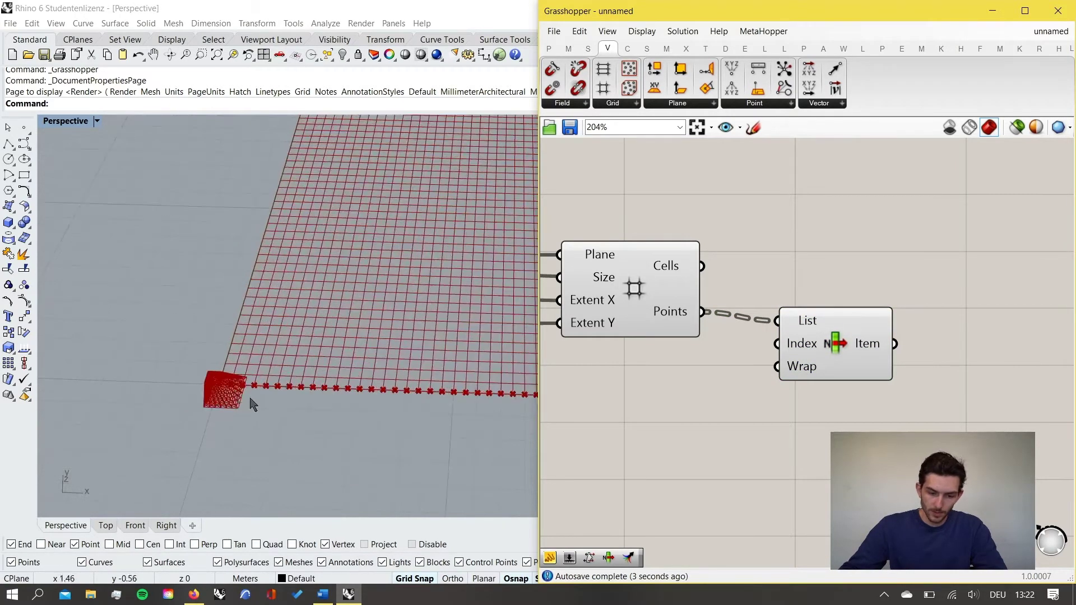
pyautogui.scroll(-3, 224, 388)
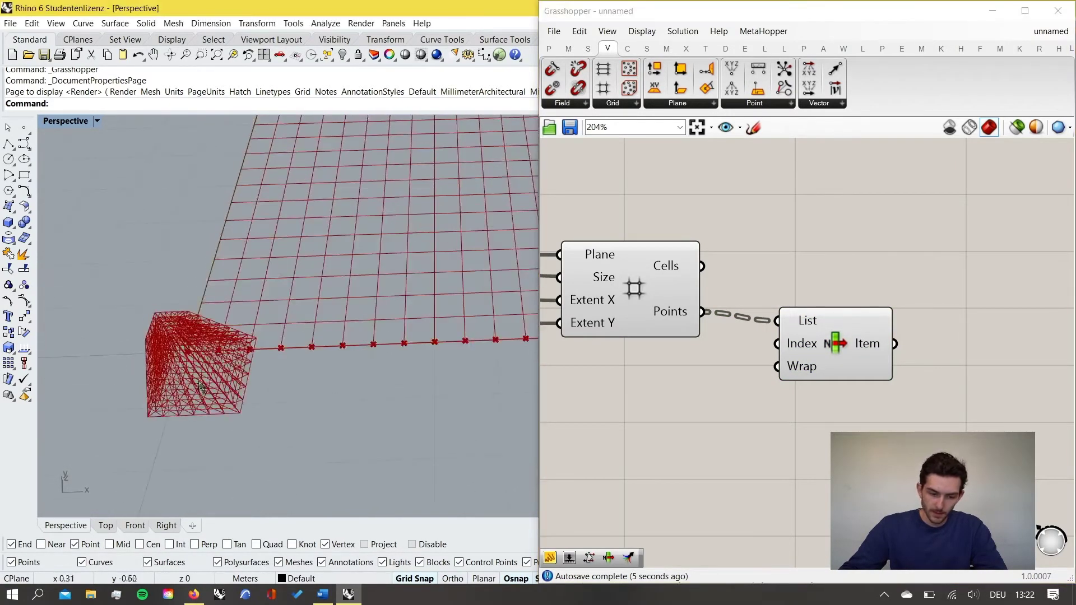
pyautogui.scroll(-3, 241, 373)
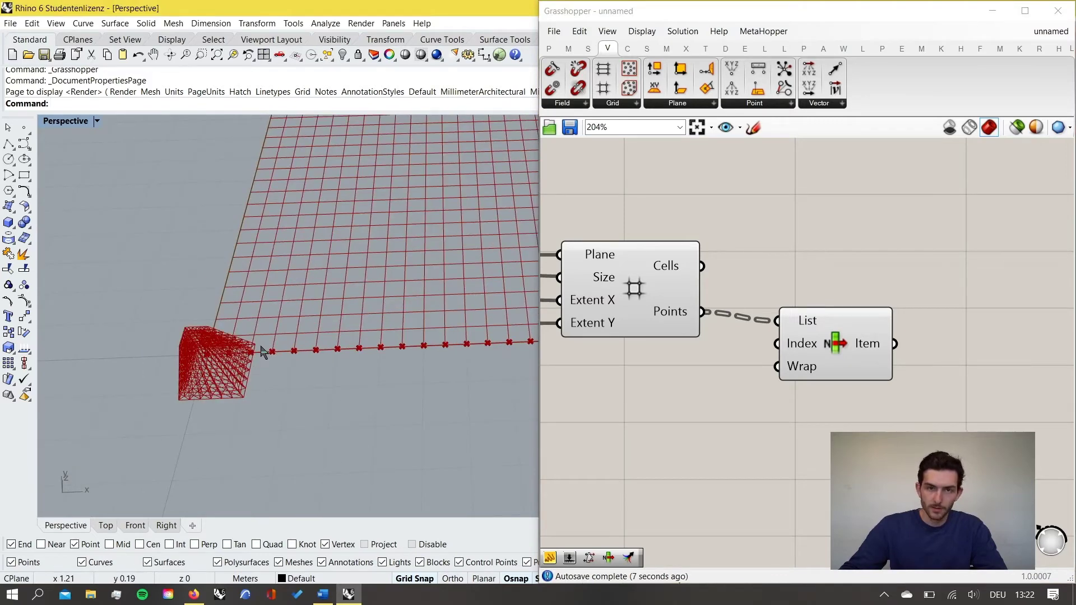
pyautogui.scroll(2, 231, 338)
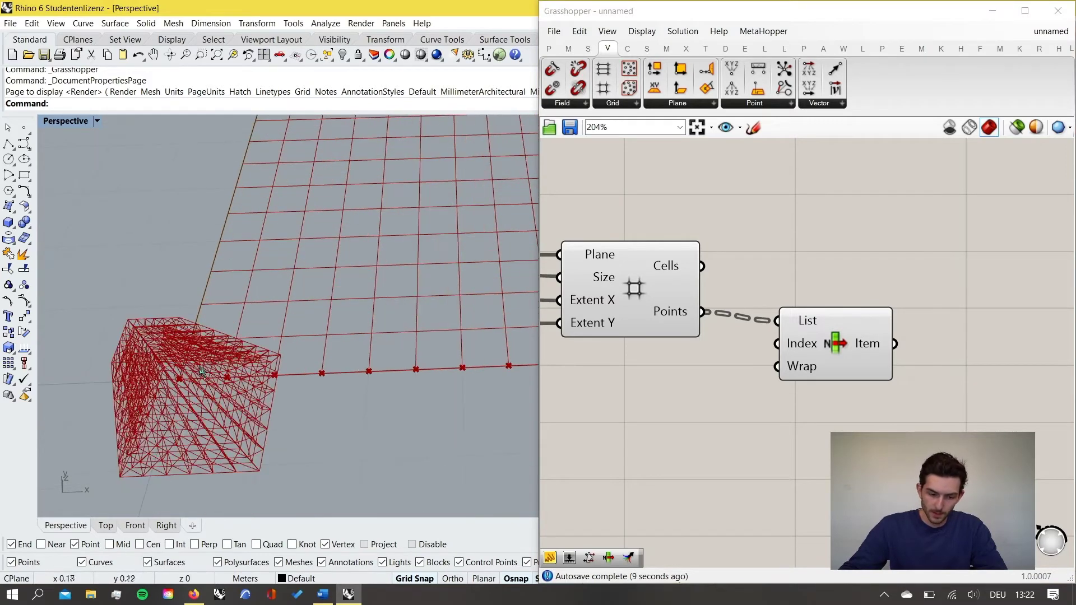
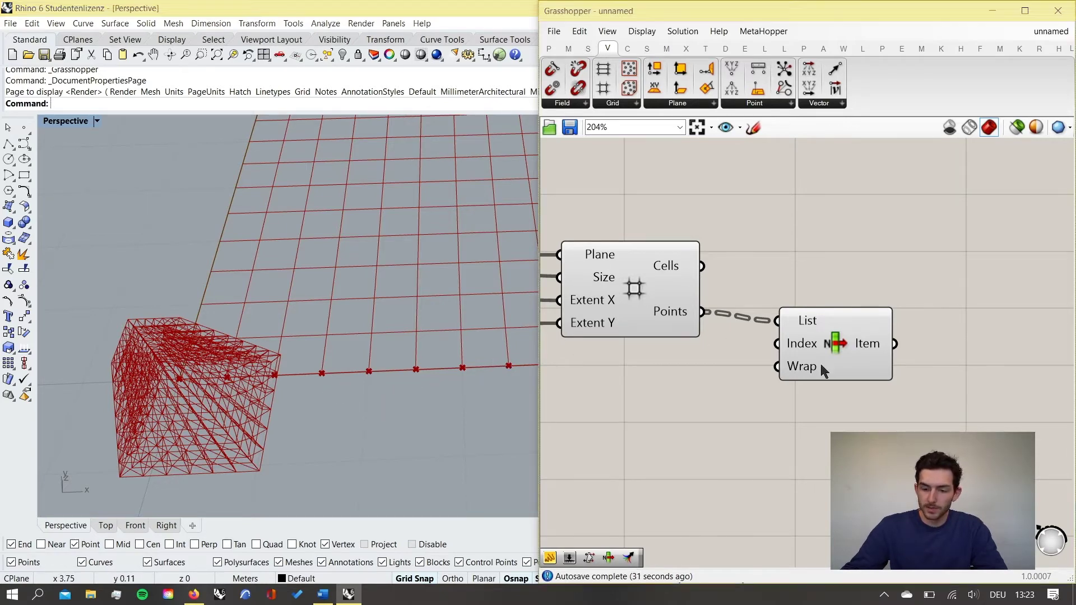
pyautogui.moveTo(820, 362); pyautogui.dragTo(741, 355, button='right')
pyautogui.click(745, 357)
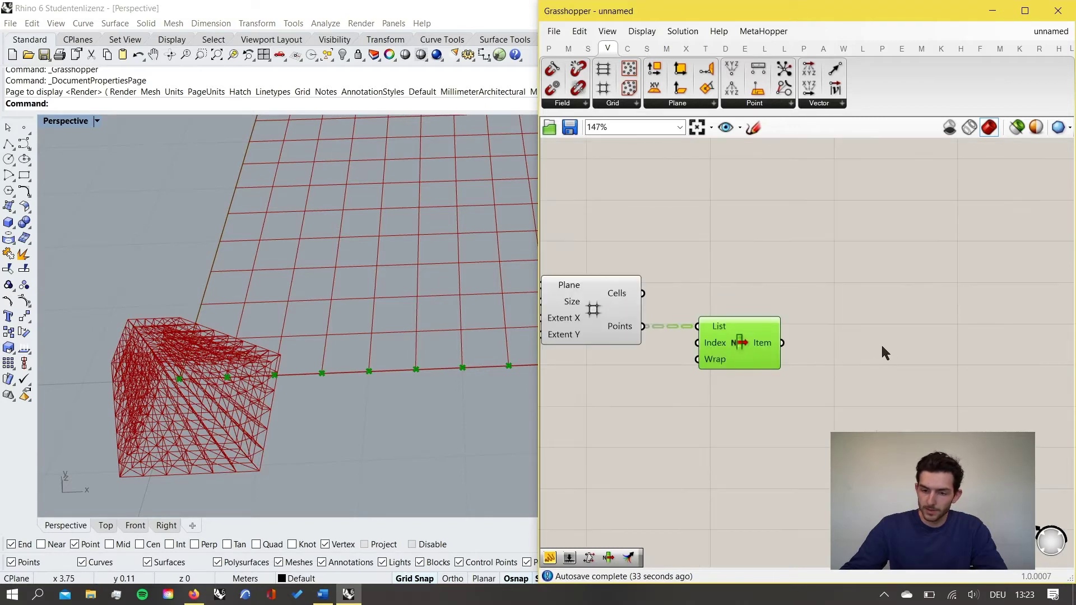
# Add a Cull Pattern component on the canvas with free space between it and the square grid.
pyautogui.scroll(-2, 880, 343)
pyautogui.doubleClick(831, 319)
pyautogui.write('cull')
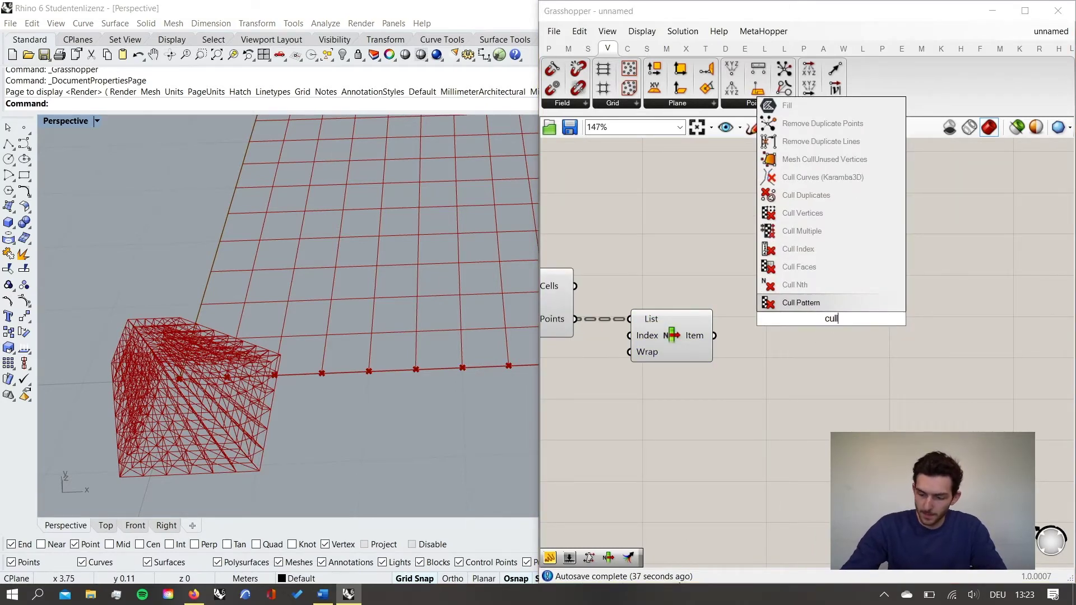
pyautogui.press('Return')
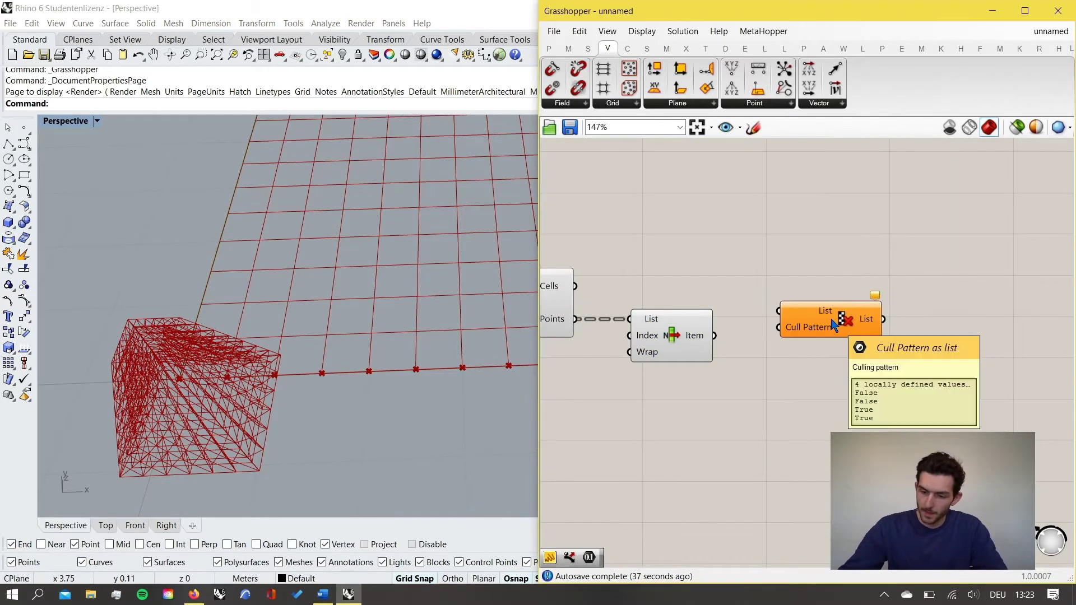
pyautogui.moveTo(842, 321); pyautogui.dragTo(866, 303)
pyautogui.moveTo(840, 346); pyautogui.dragTo(906, 338, button='right')
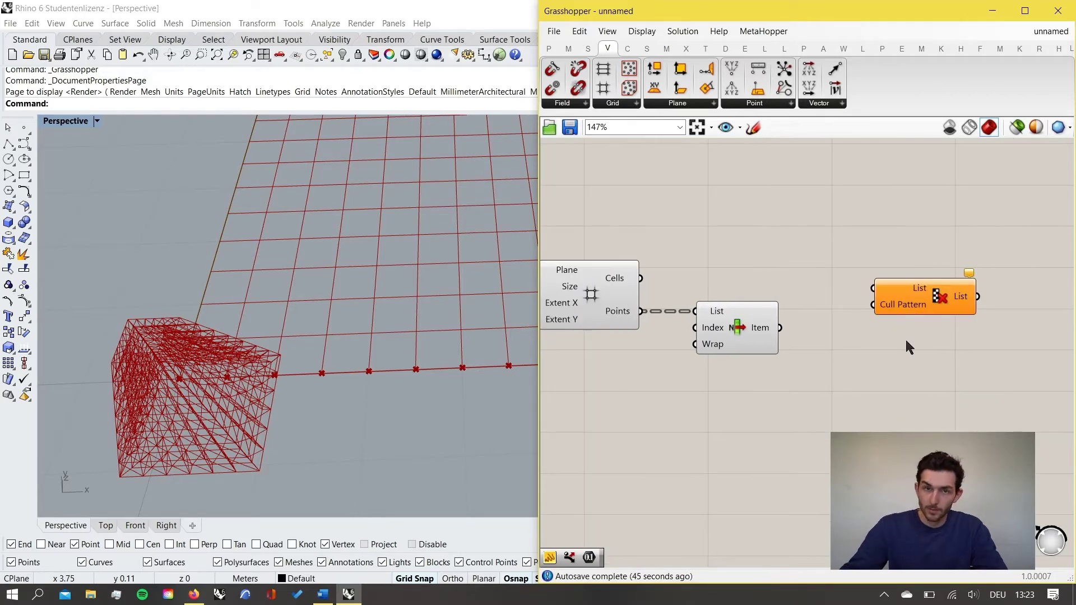
pyautogui.moveTo(915, 286); pyautogui.dragTo(914, 282)
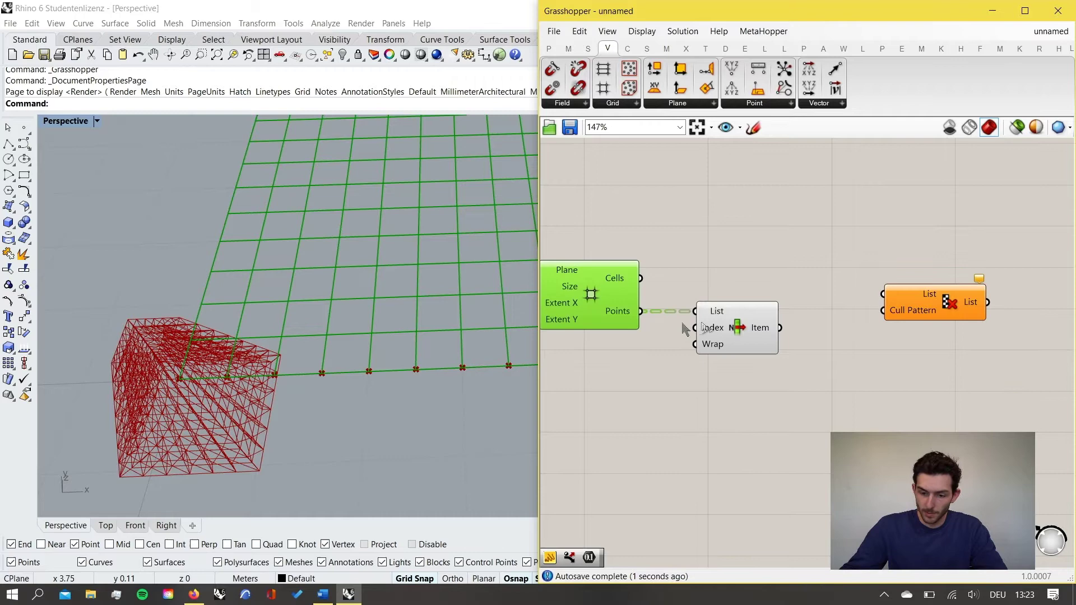
# Delete the List Item component and connect the square grid's Points output to the Cull Pattern's List input.
pyautogui.moveTo(733, 326); pyautogui.dragTo(720, 354)
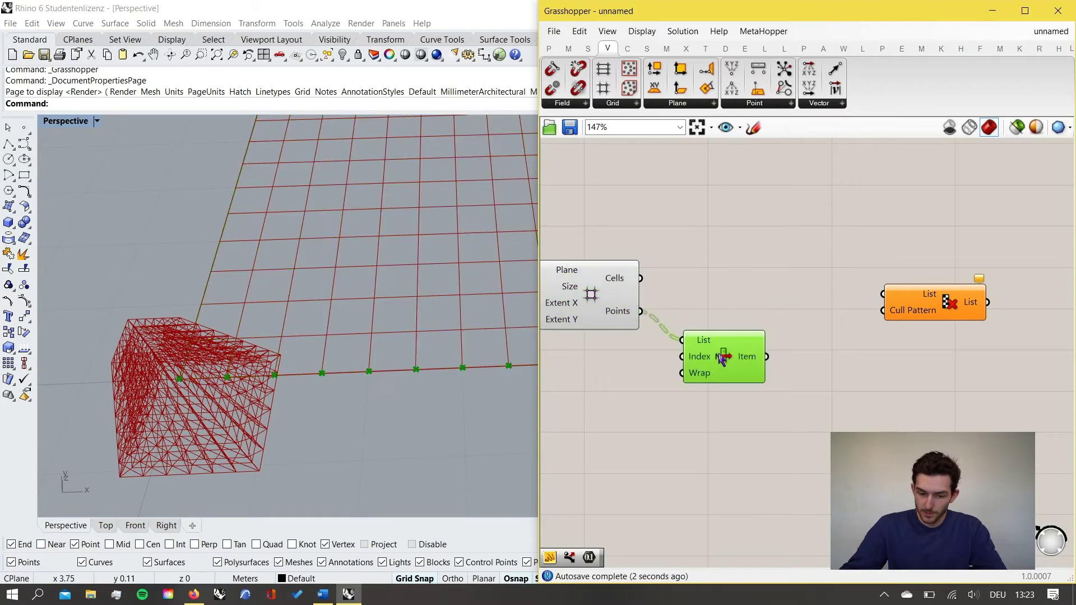
pyautogui.press('Delete')
pyautogui.scroll(-3, 335, 367)
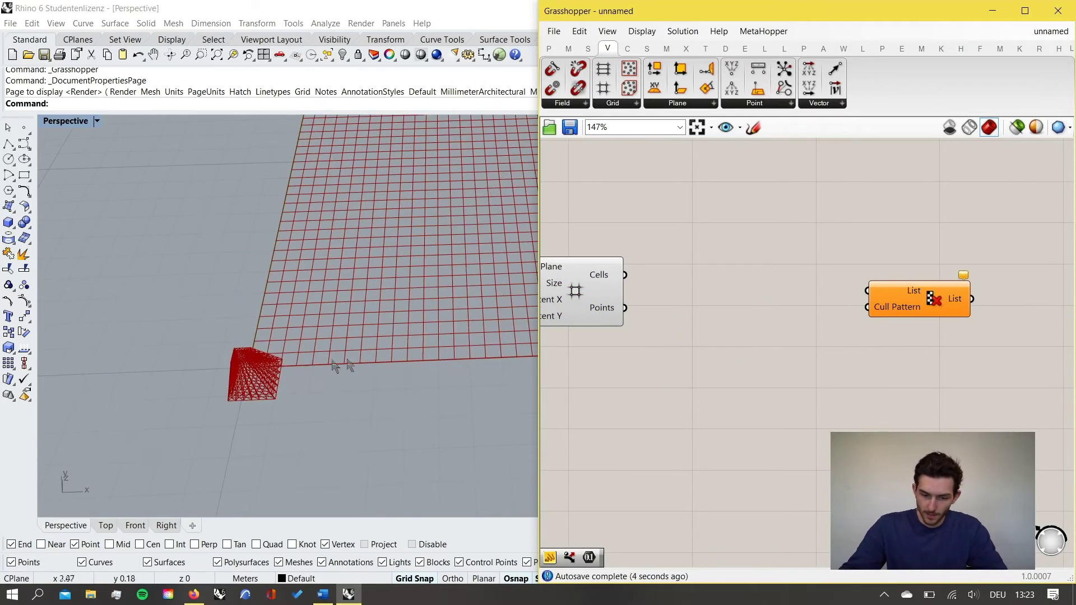
pyautogui.scroll(3, 335, 367)
pyautogui.click(553, 271)
pyautogui.moveTo(625, 308); pyautogui.dragTo(931, 317)
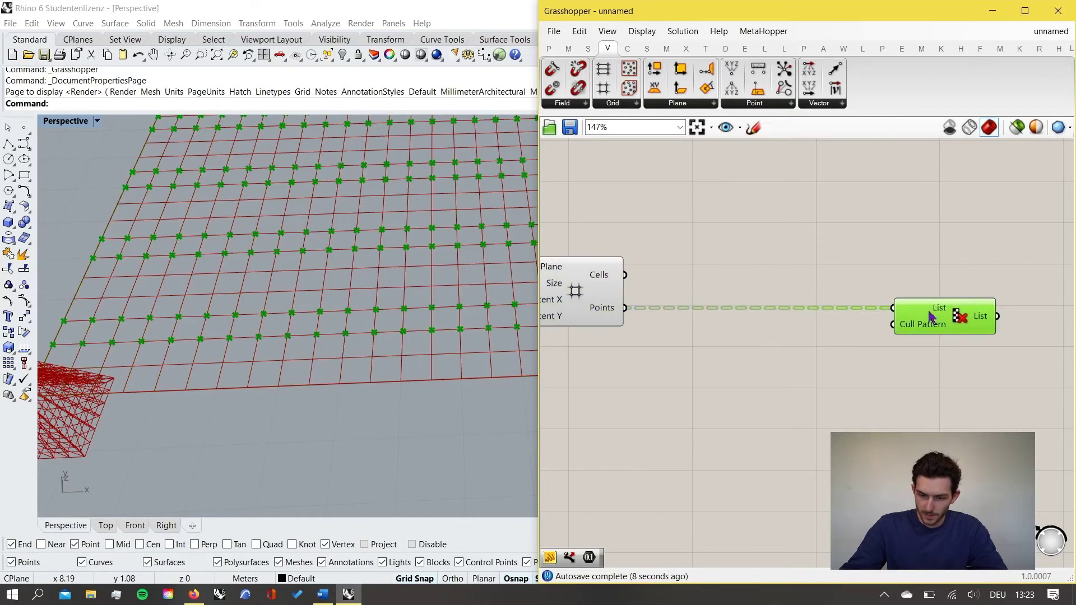
pyautogui.scroll(-4, 293, 389)
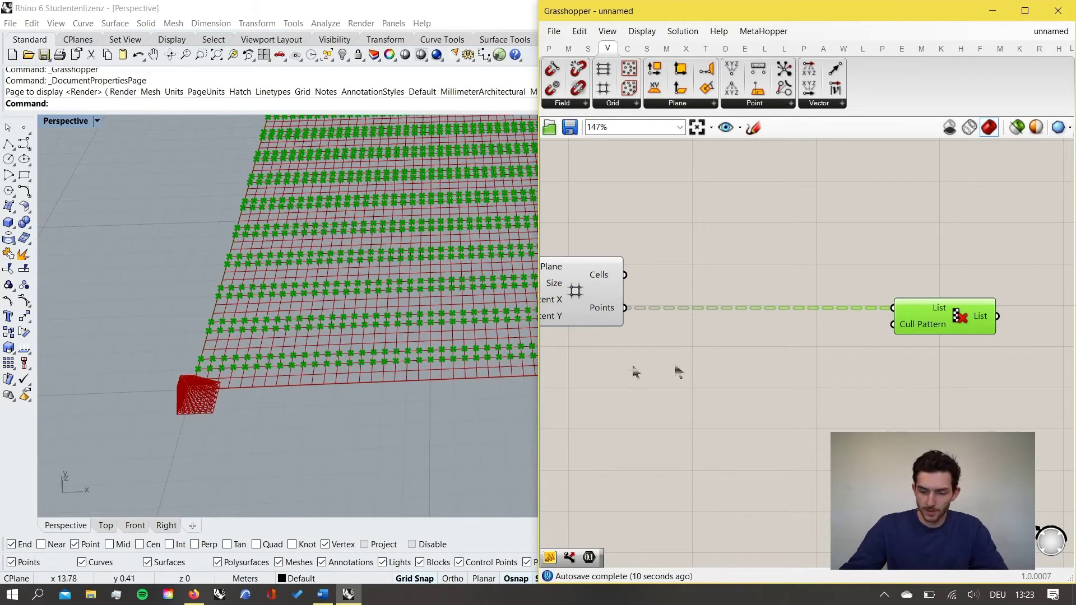
pyautogui.scroll(-2, 302, 343)
pyautogui.scroll(6, 413, 368)
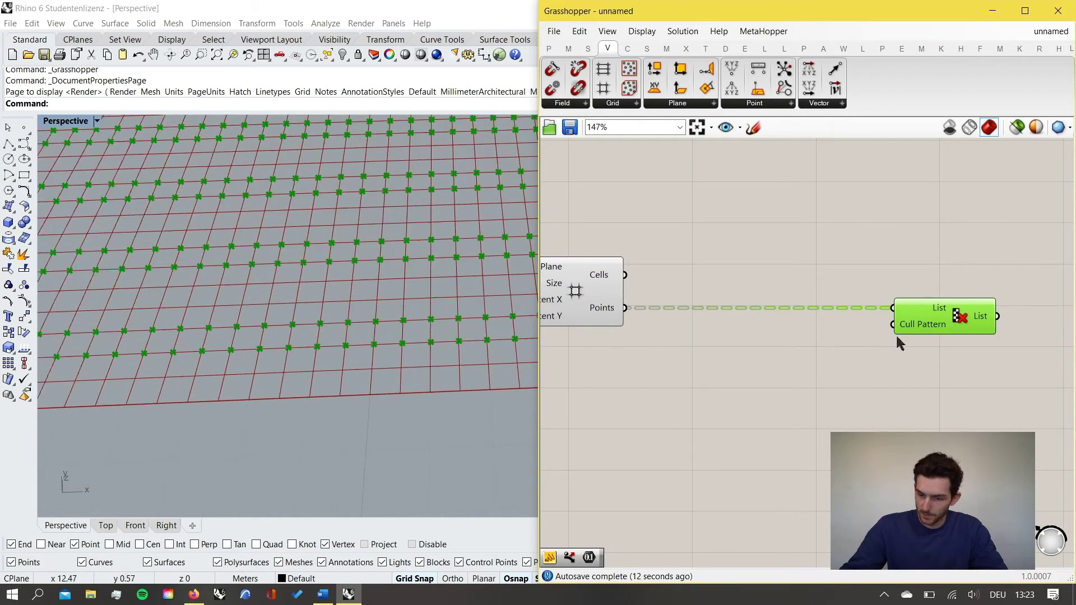
# Add a Panel, make it narrower and taller, and place it beside the Cull Pattern input.
pyautogui.doubleClick(792, 347)
pyautogui.doubleClick(777, 362)
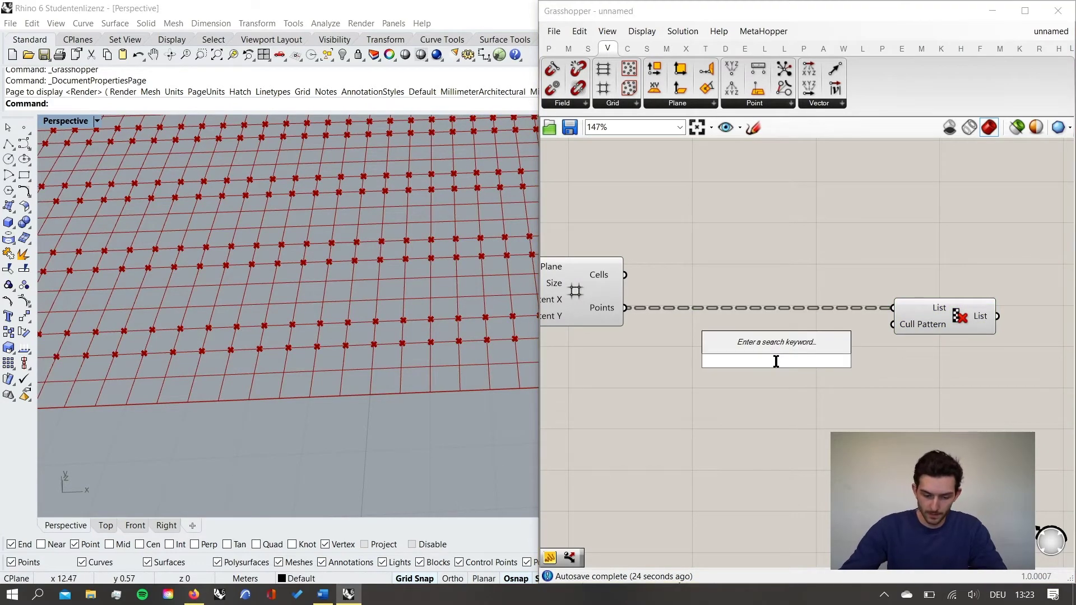
pyautogui.write('"')
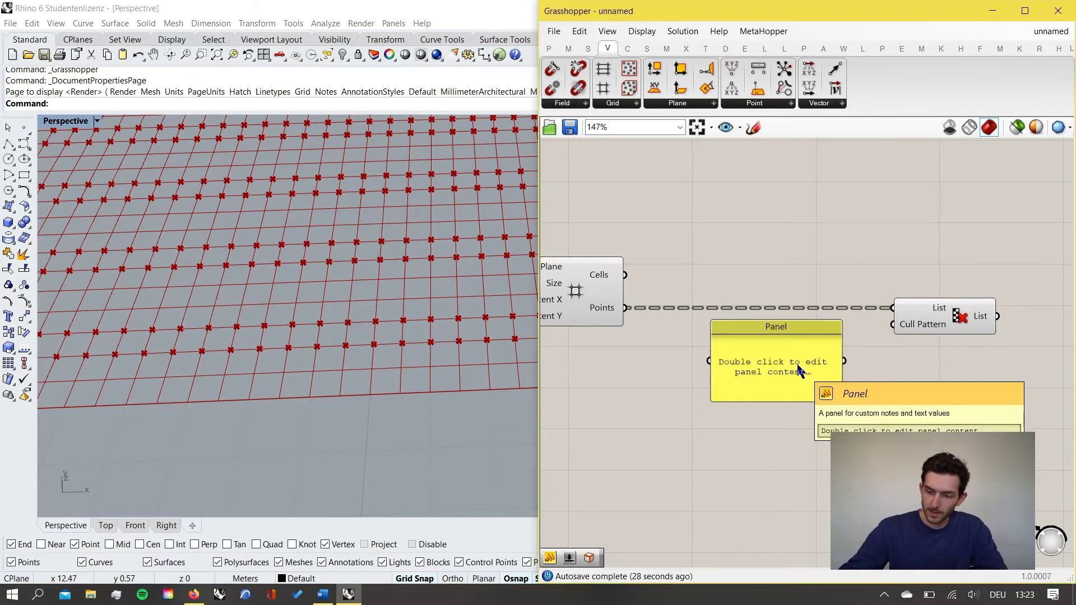
pyautogui.press('Return')
pyautogui.moveTo(863, 387); pyautogui.dragTo(808, 420)
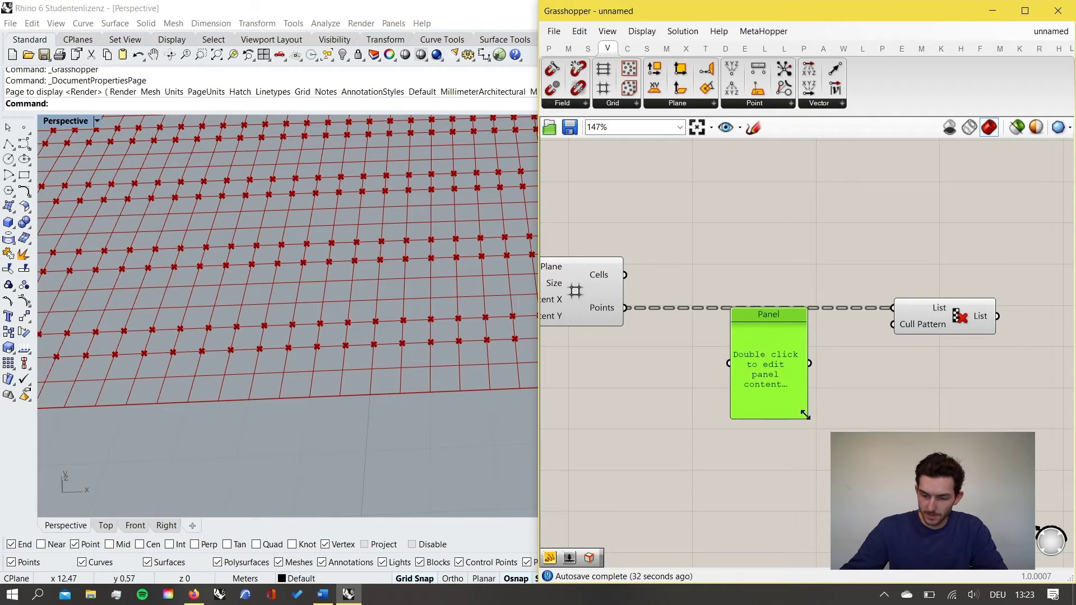
pyautogui.moveTo(939, 392); pyautogui.dragTo(851, 390, button='right')
pyautogui.moveTo(705, 372); pyautogui.dragTo(742, 387)
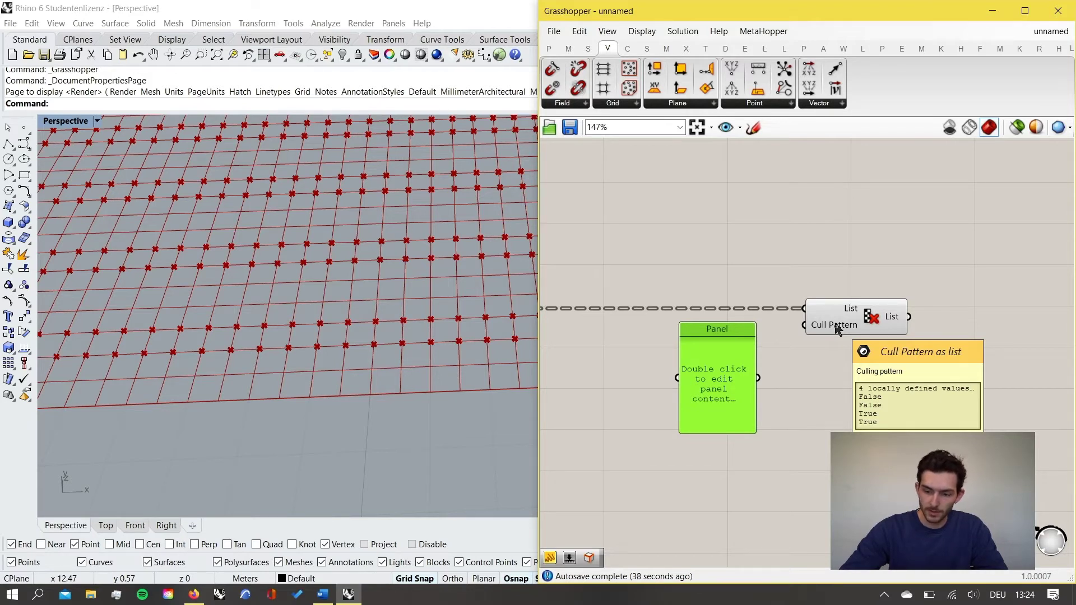
pyautogui.click(803, 407)
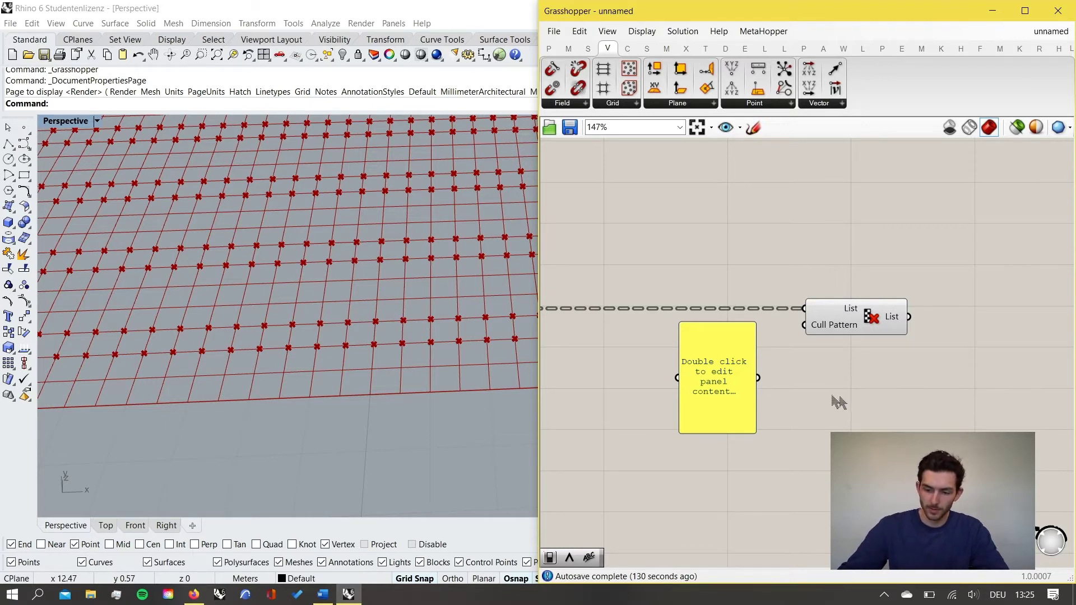
# Enter the pattern values 1, 0, 0, 0 in the panel, each on its own line.
pyautogui.doubleClick(724, 383)
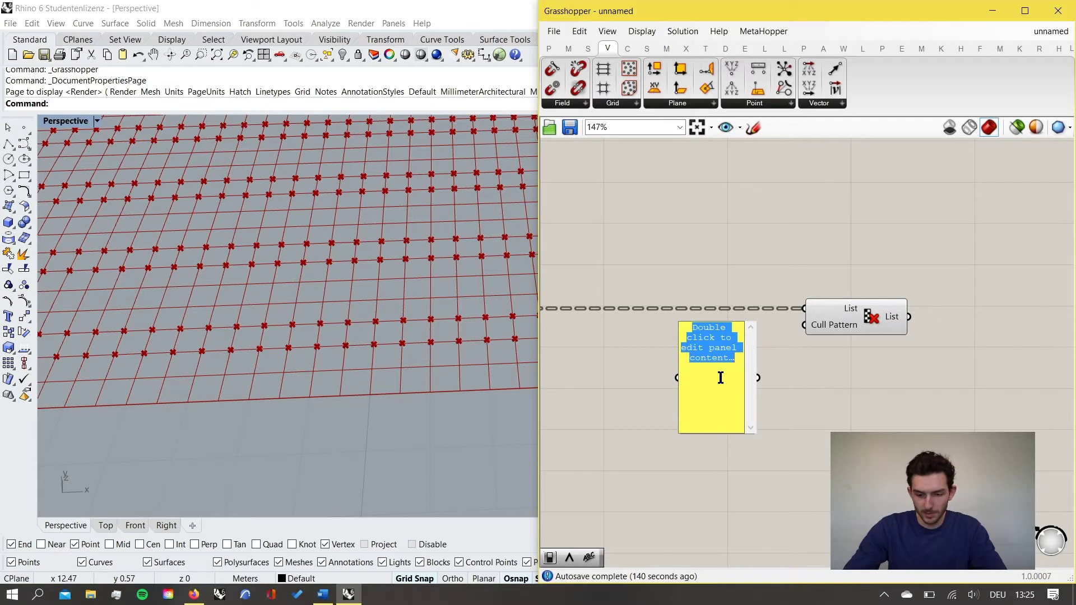
pyautogui.write('1')
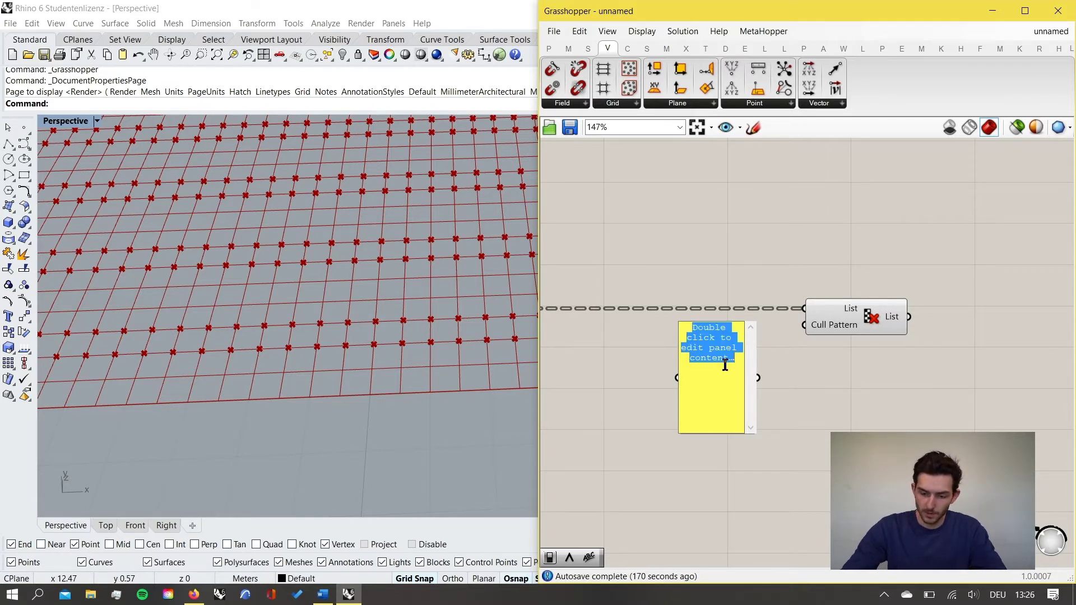
pyautogui.write('1')
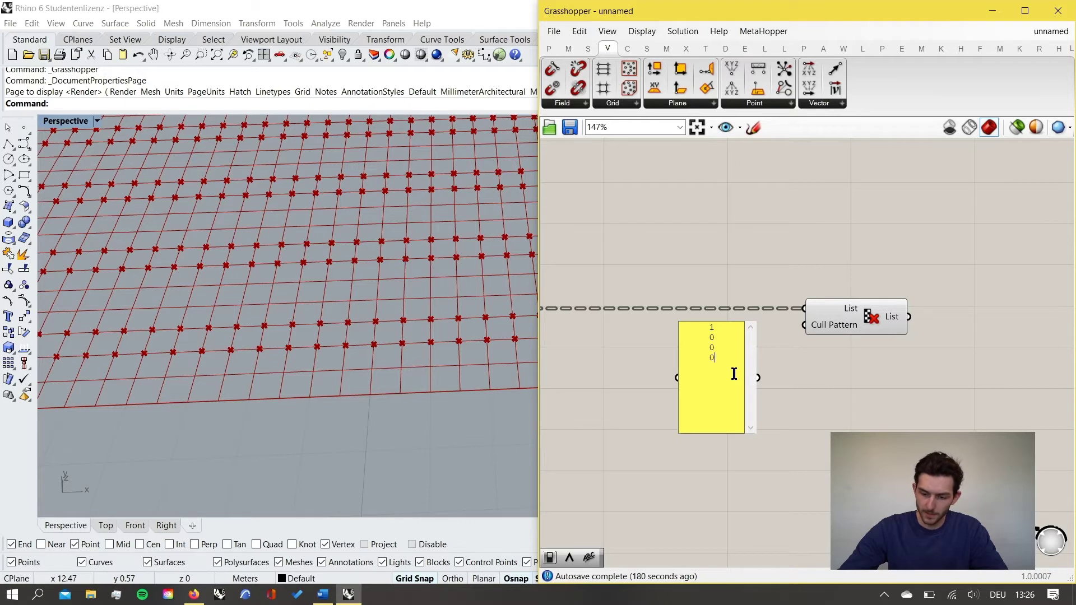
pyautogui.hotkey('ctrl', 'Return')
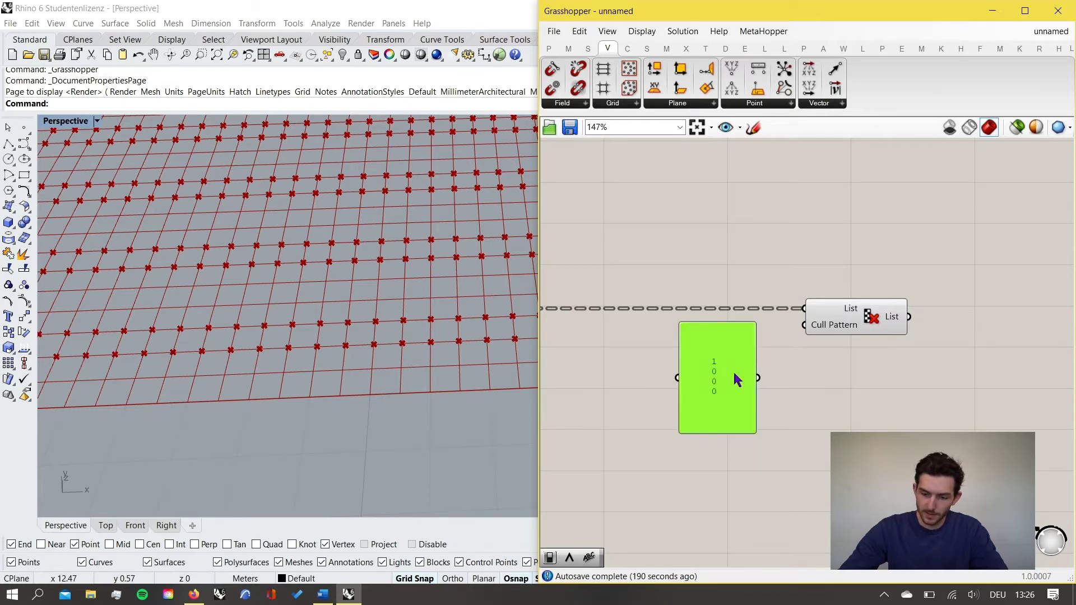
# Turn off Multiline Data for the panel so each line is a separate item, and shrink the panel slightly.
pyautogui.click(787, 385)
pyautogui.rightClick(720, 375)
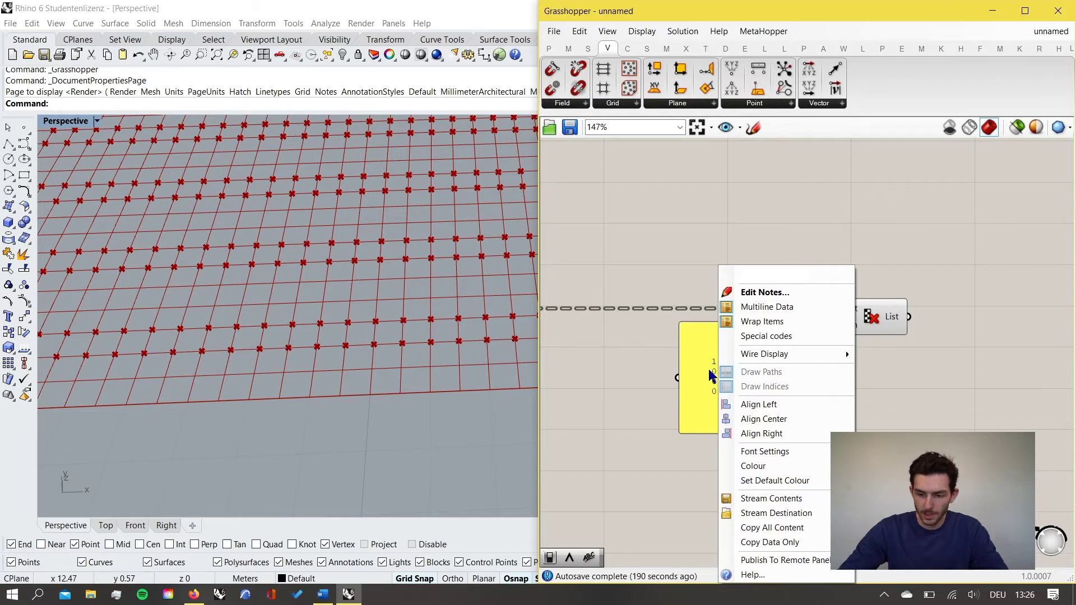
pyautogui.click(771, 308)
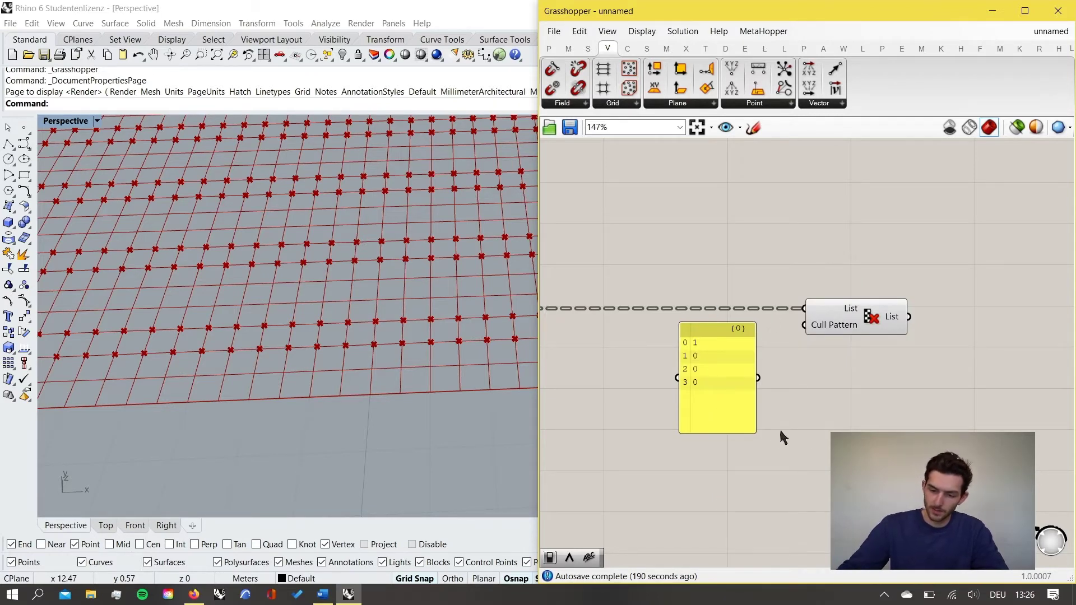
pyautogui.moveTo(756, 432)
pyautogui.mouseDown()
pyautogui.moveTo(743, 409)
pyautogui.moveTo(740, 418)
pyautogui.mouseUp()
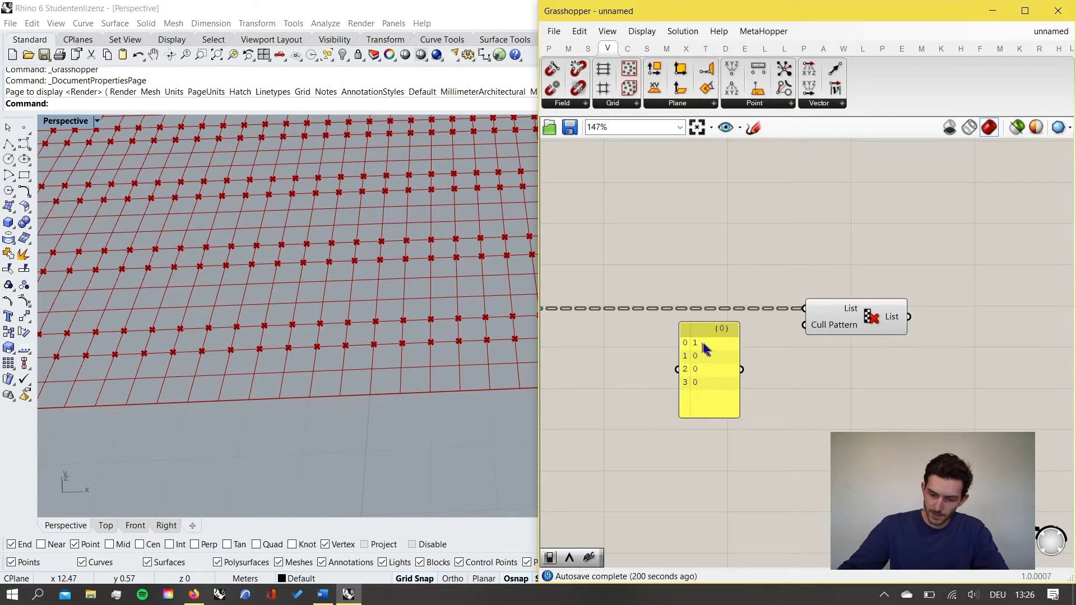
# Add an empty line at the end of the panel's pattern values and remove it again.
pyautogui.doubleClick(710, 392)
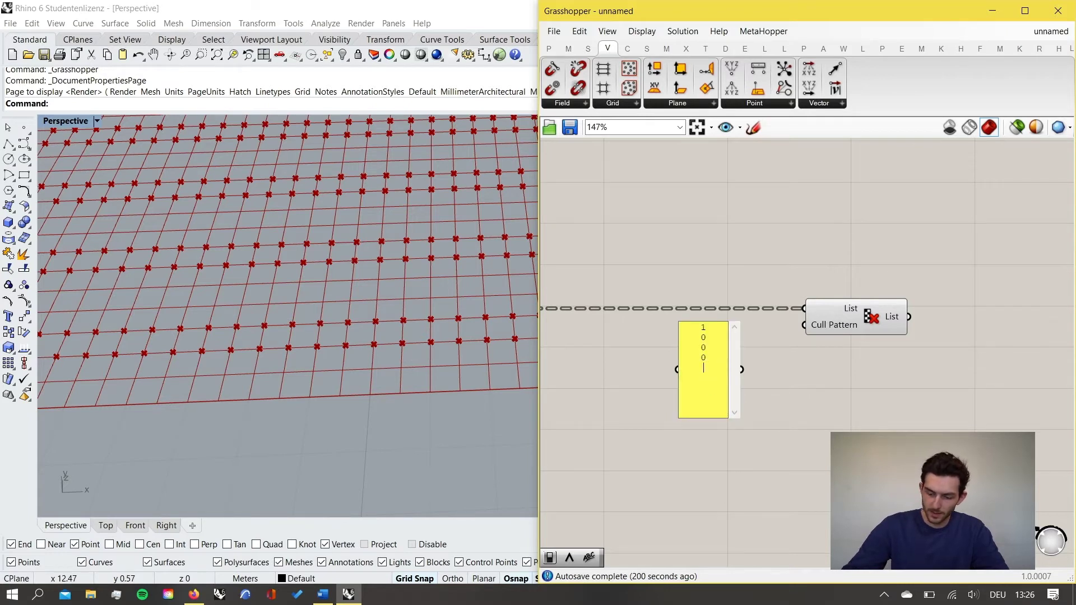
pyautogui.press('Escape')
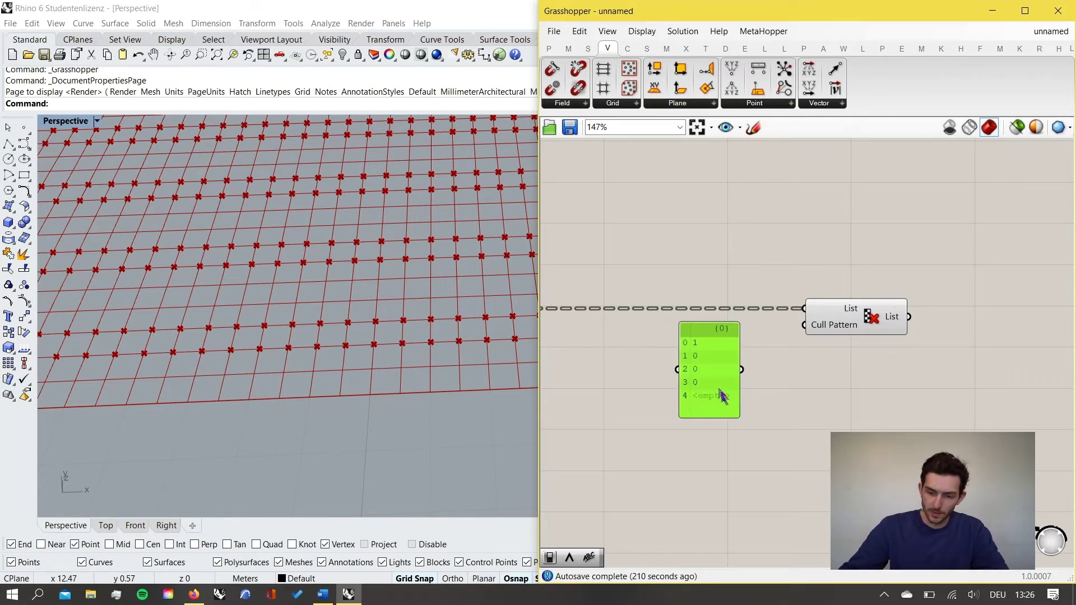
pyautogui.doubleClick(720, 393)
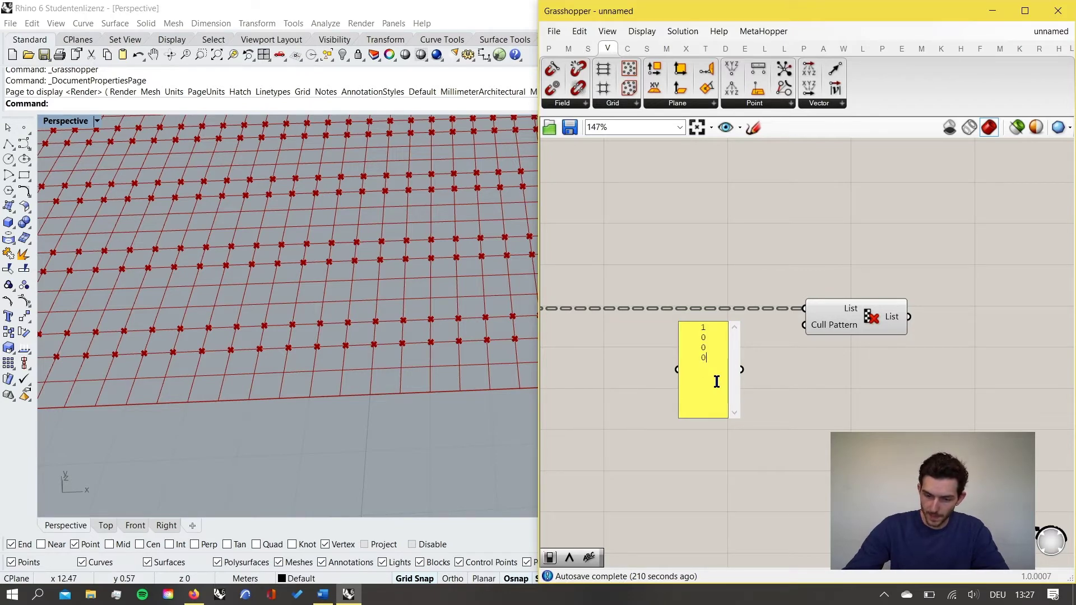
pyautogui.click(726, 364)
# Connect the pattern panel to the Cull Pattern input and check the kept grid points in the Rhino viewport.
pyautogui.moveTo(742, 370); pyautogui.dragTo(805, 325)
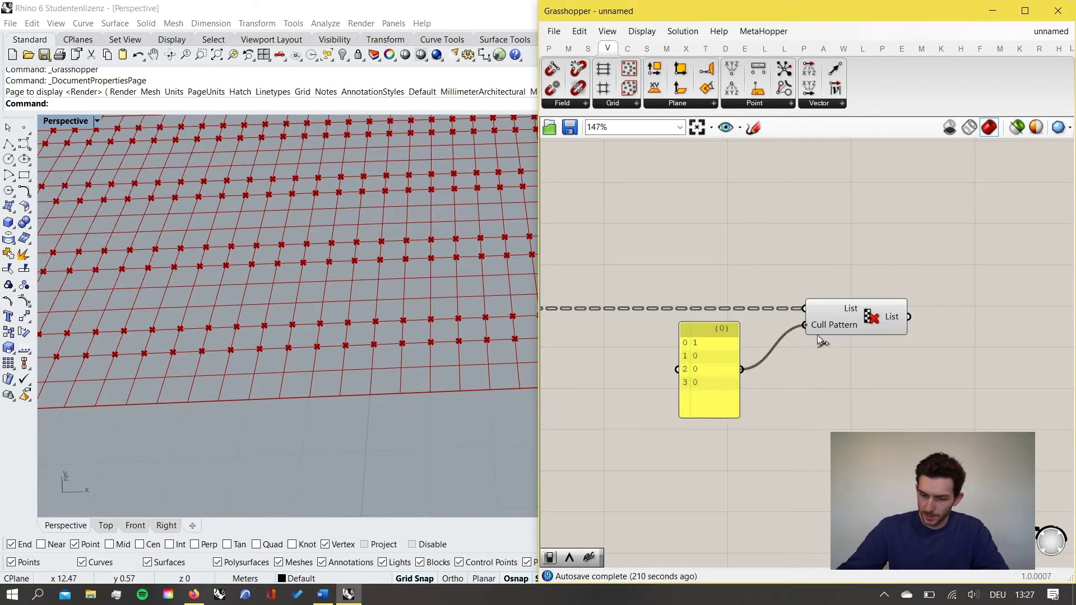
pyautogui.click(853, 317)
pyautogui.scroll(-4, 361, 399)
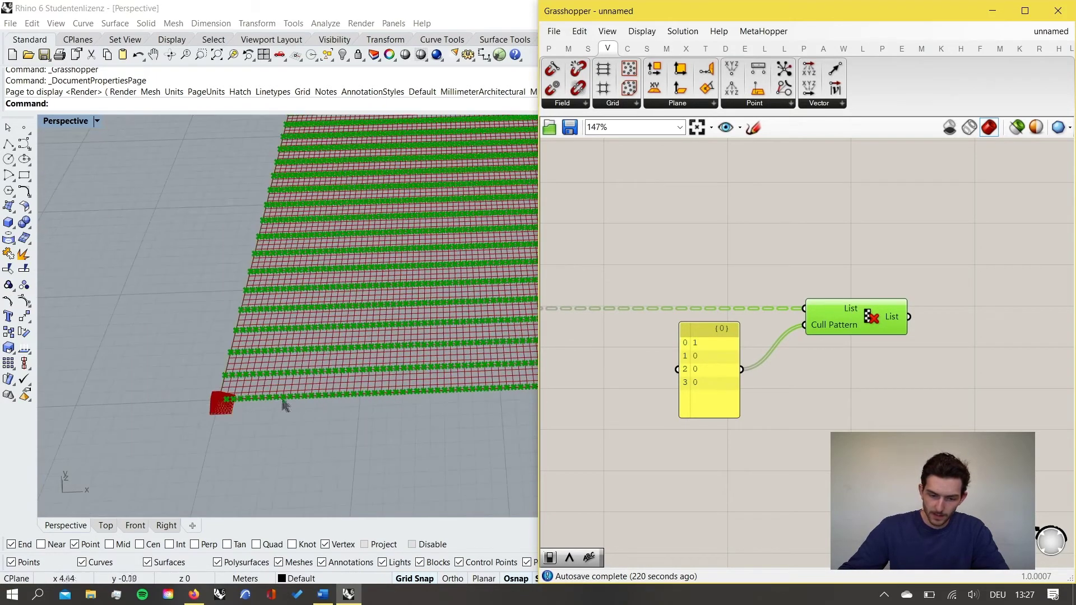
pyautogui.click(348, 367)
pyautogui.scroll(-4, 281, 413)
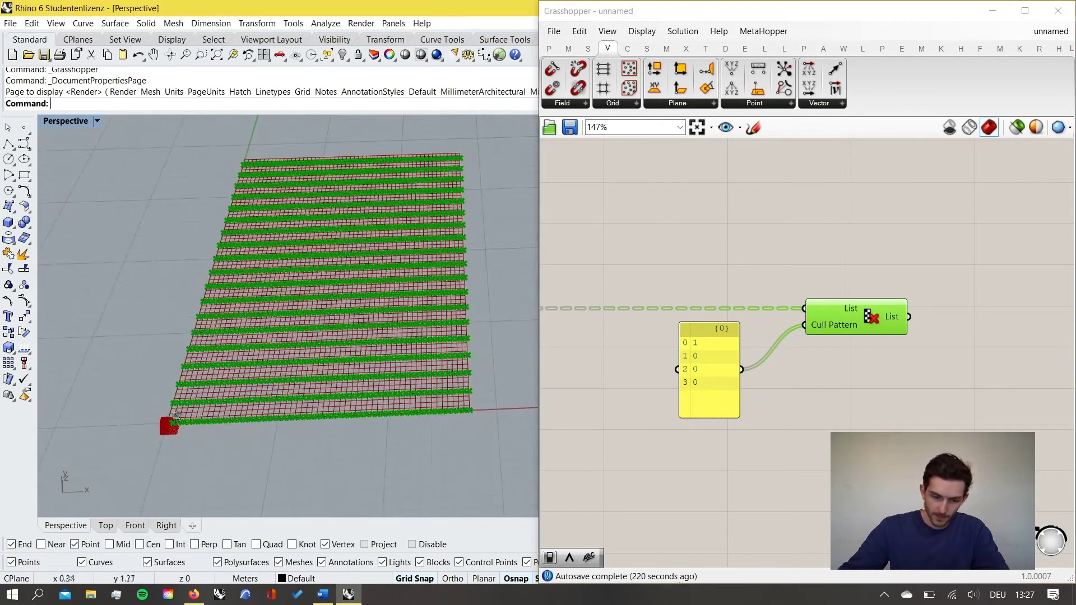
pyautogui.scroll(3, 171, 419)
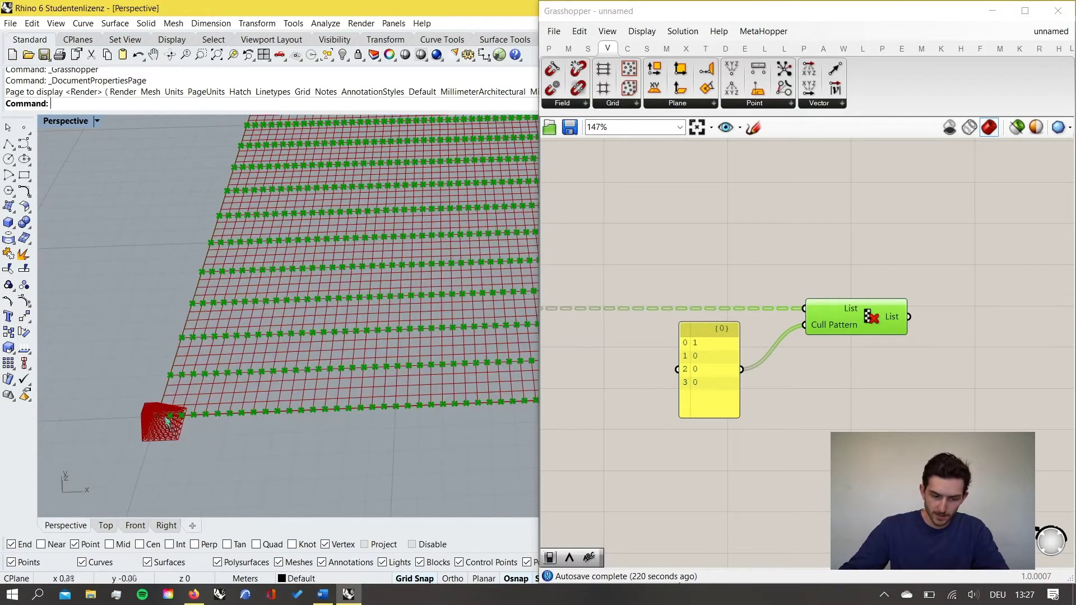
pyautogui.scroll(4, 167, 420)
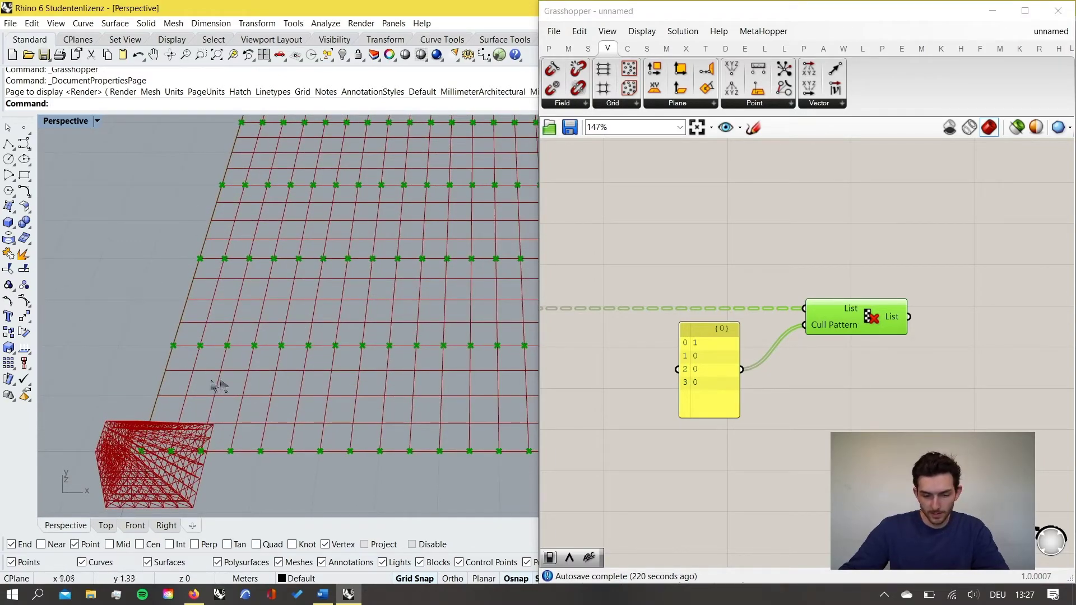
pyautogui.scroll(-6, 218, 387)
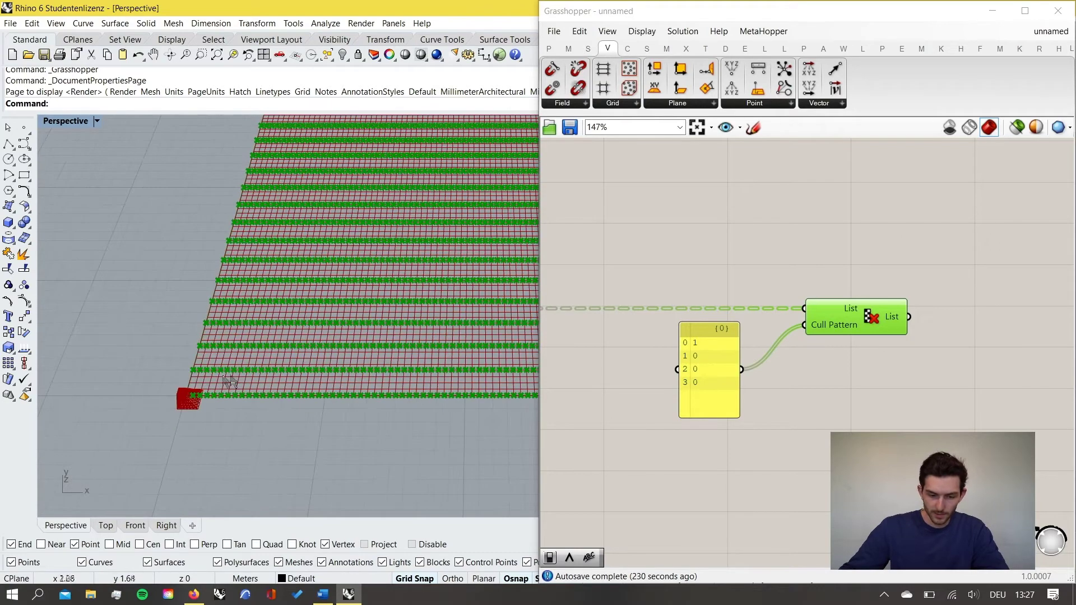
pyautogui.scroll(4, 230, 383)
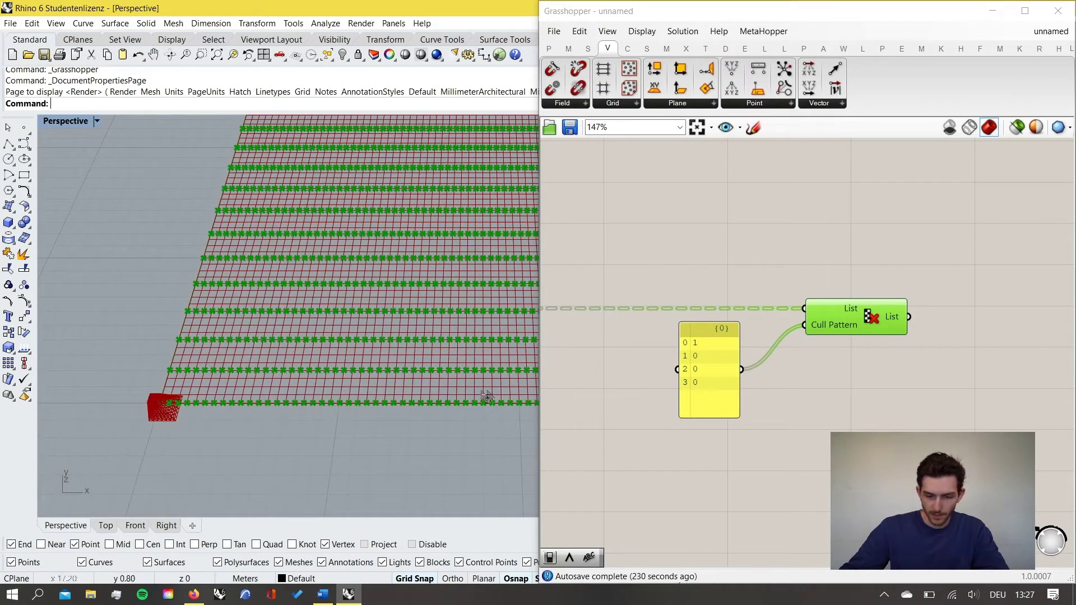
# Add a Flip Matrix component beside the Cull Pattern component's output.
pyautogui.scroll(-3, 751, 348)
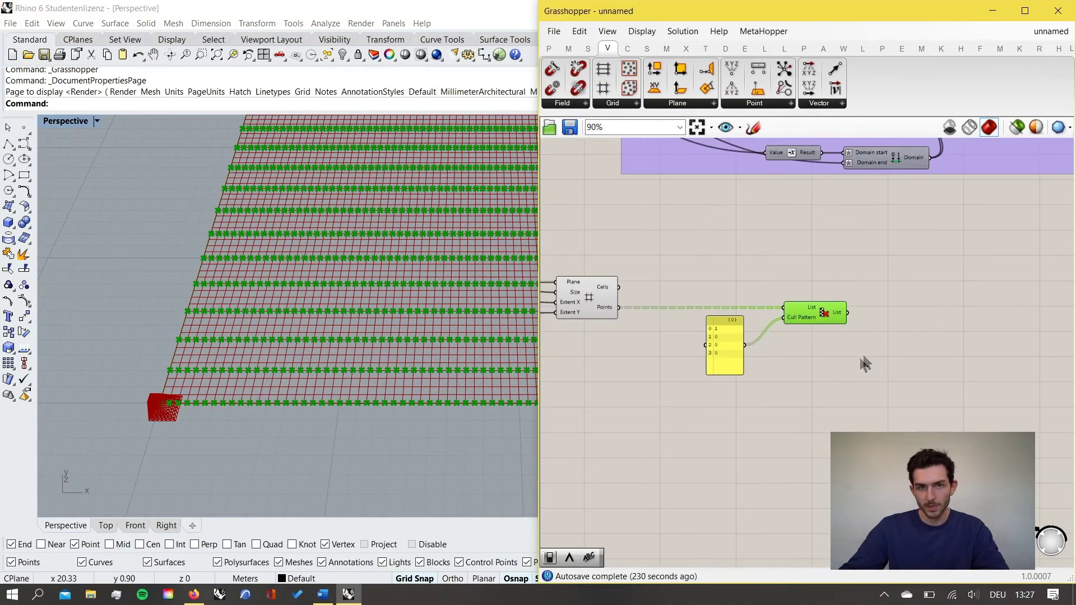
pyautogui.doubleClick(893, 323)
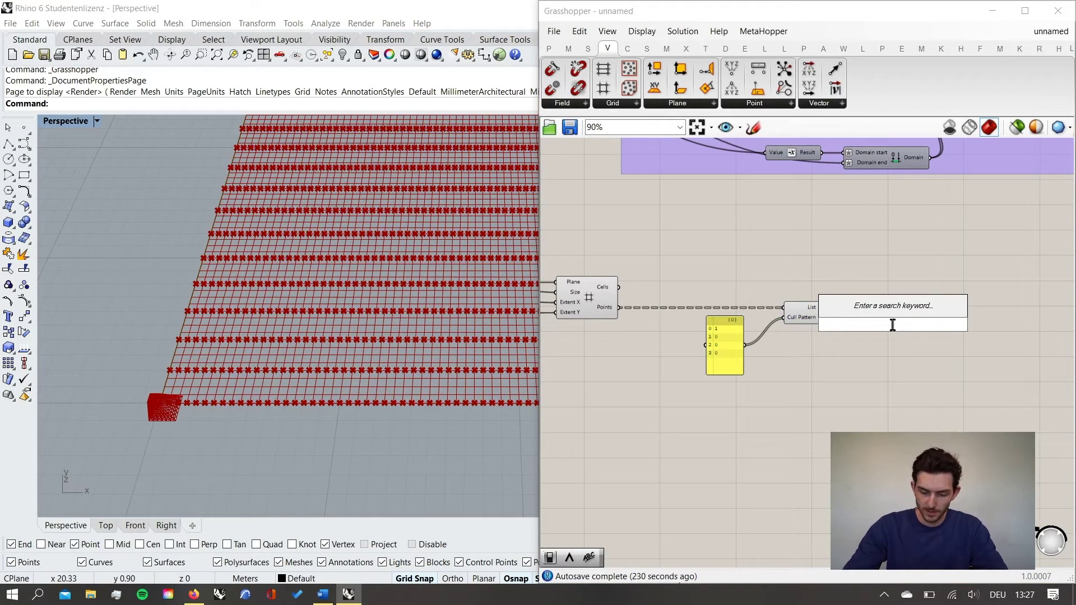
pyautogui.write('fli')
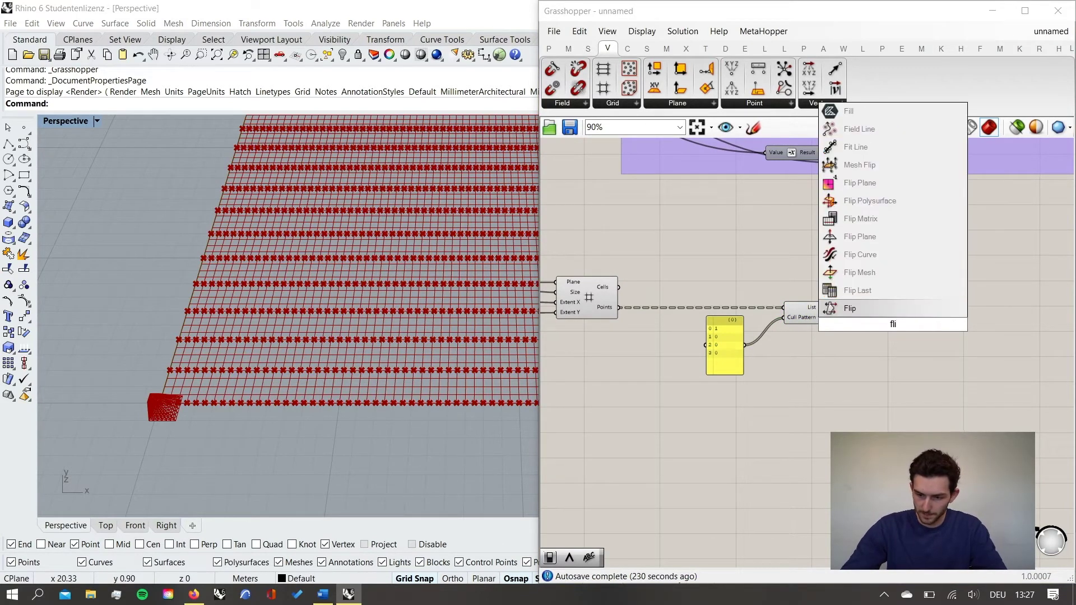
pyautogui.click(905, 217)
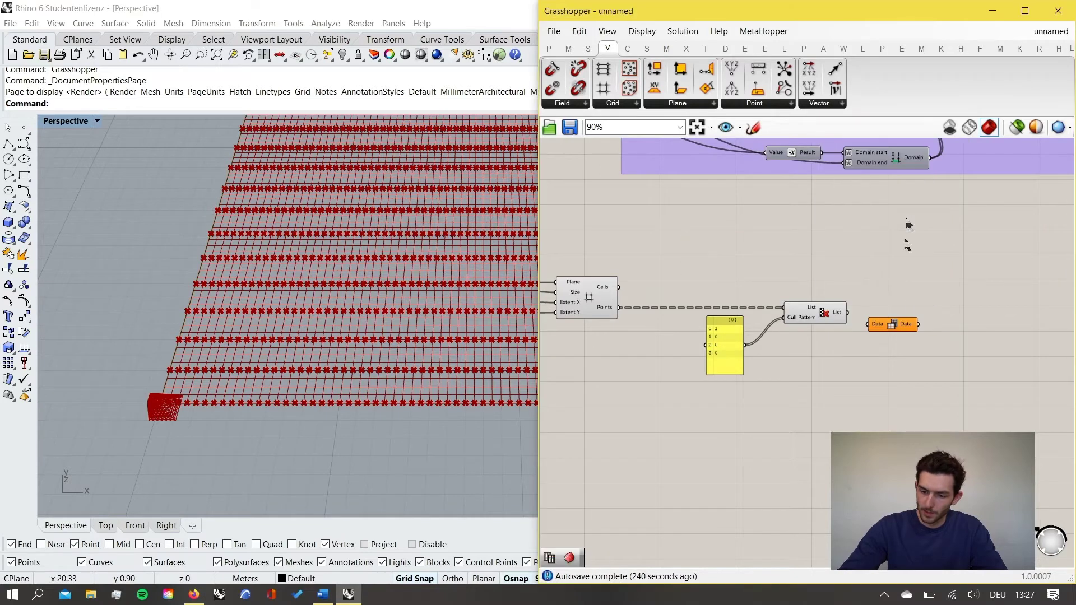
# Examine the data tree of the square grid's Points output and compare it with the grid's point rows.
pyautogui.scroll(3, 897, 327)
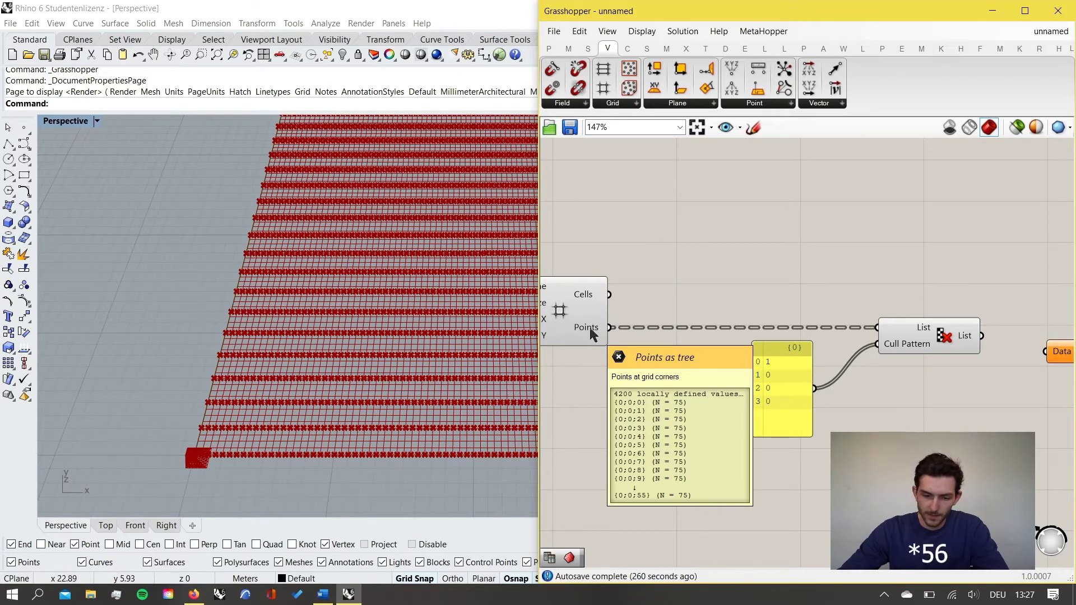
pyautogui.scroll(-3, 170, 419)
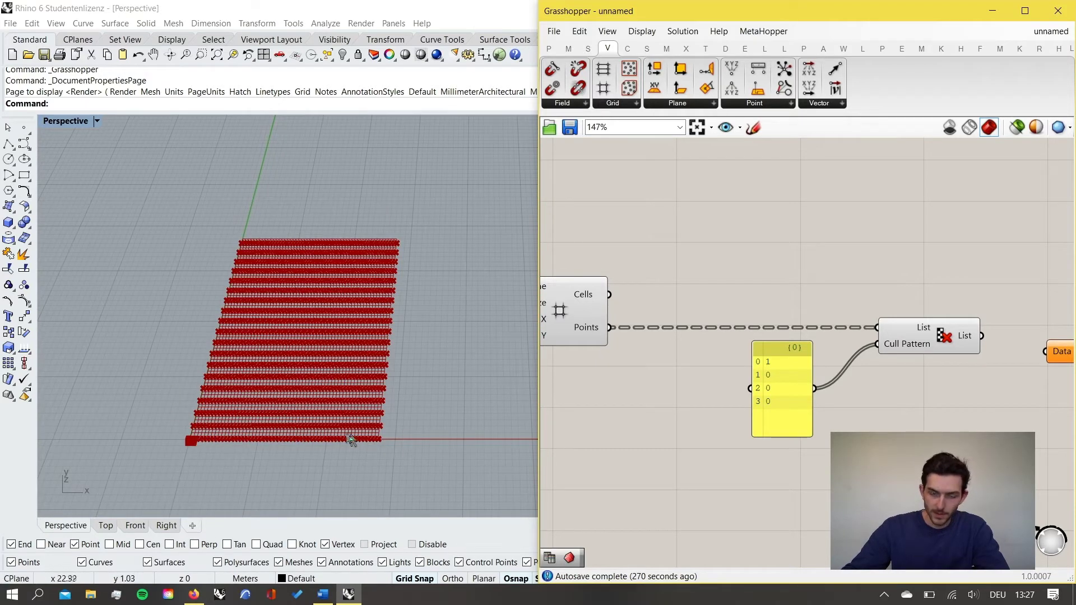
pyautogui.moveTo(589, 331)
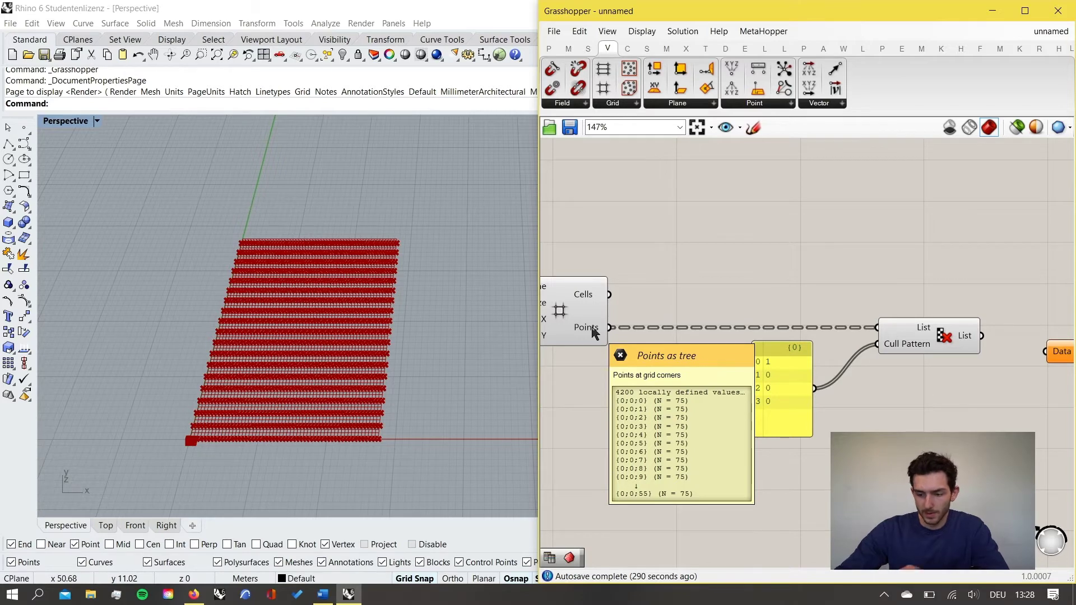
# Move Flip Matrix beside the square grid, connect the grid's Points to its Data input, and compare the two data trees.
pyautogui.scroll(-2, 935, 335)
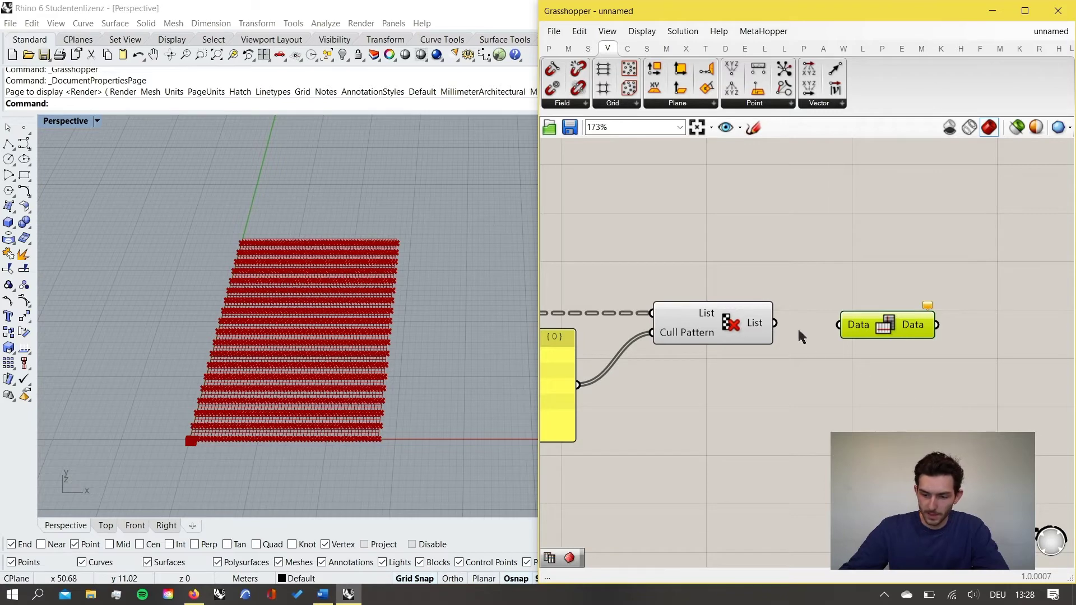
pyautogui.scroll(-2, 902, 331)
pyautogui.scroll(-4, 884, 281)
pyautogui.moveTo(902, 332); pyautogui.dragTo(712, 282)
pyautogui.scroll(4, 712, 281)
pyautogui.middleClick(712, 281)
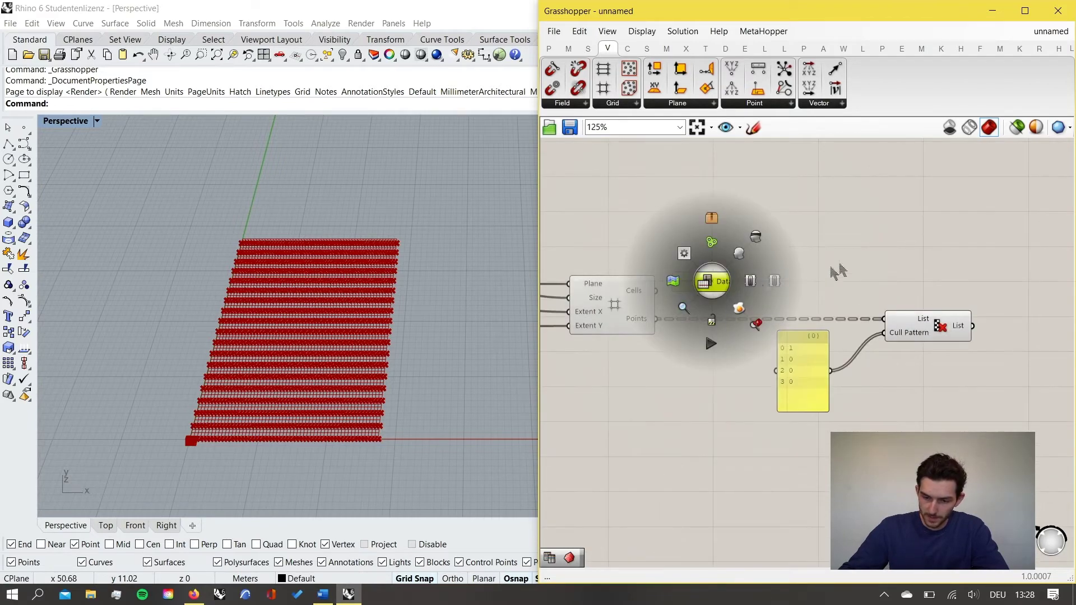
pyautogui.scroll(4, 723, 280)
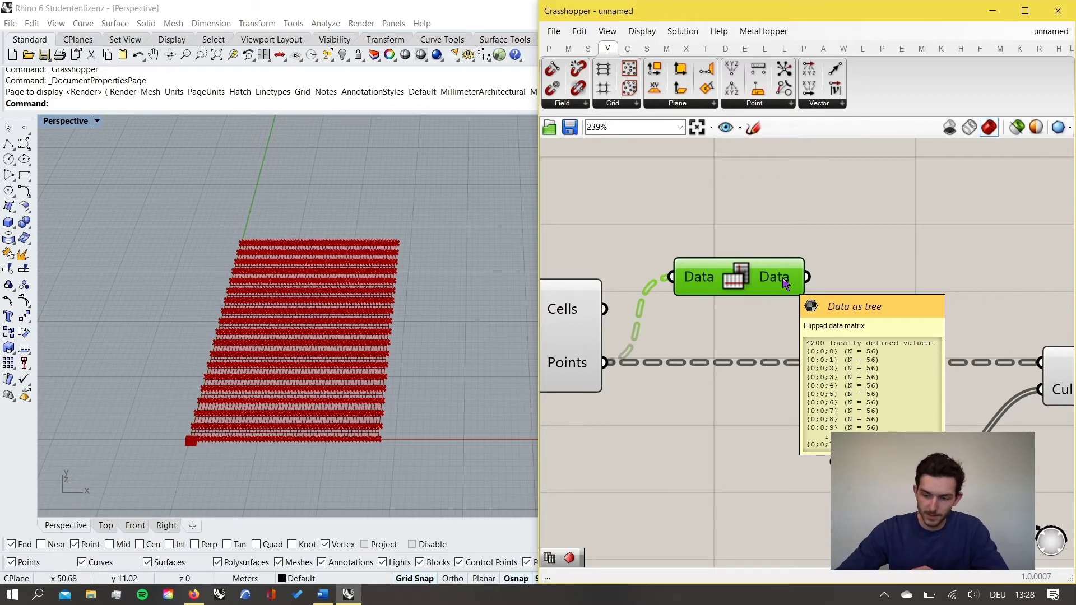
pyautogui.moveTo(785, 284); pyautogui.dragTo(807, 277)
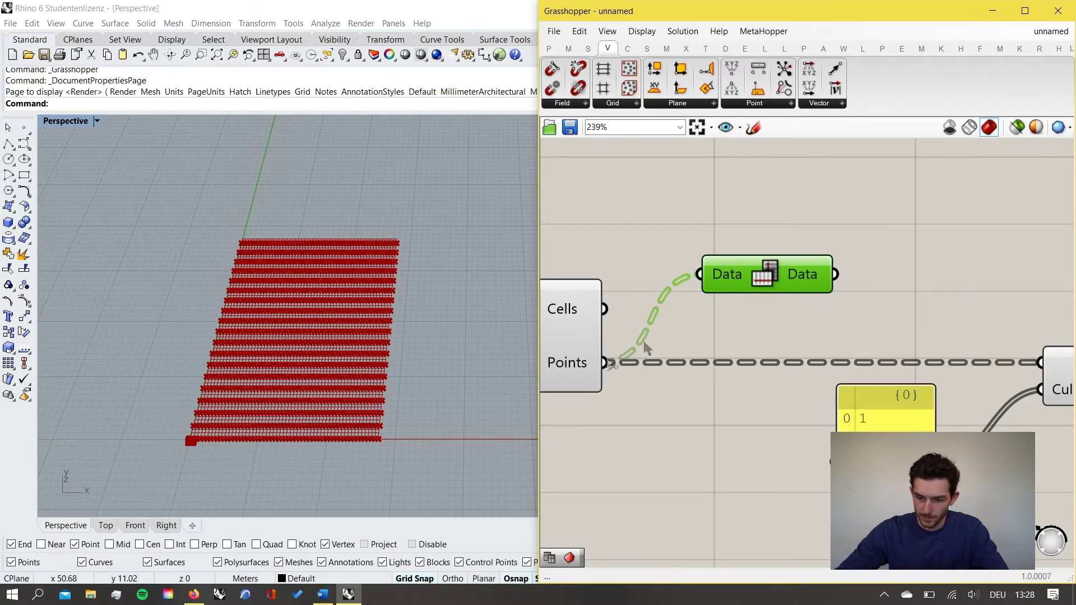
pyautogui.moveTo(577, 366)
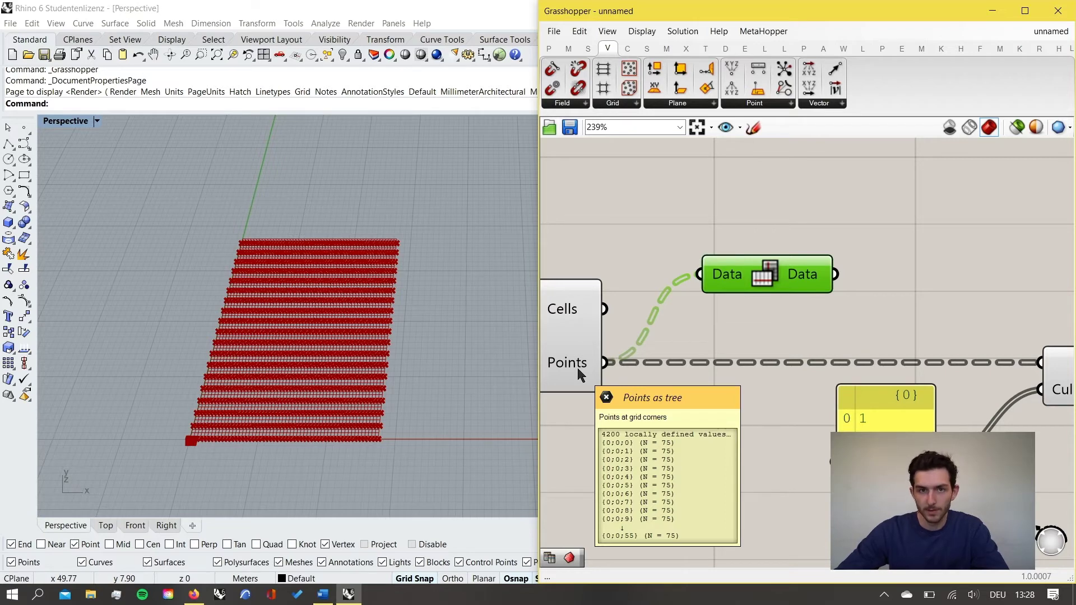
# Move Flip Matrix back behind the Cull Pattern and connect the culled List output to its Data input.
pyautogui.scroll(-5, 725, 292)
pyautogui.moveTo(768, 289); pyautogui.dragTo(961, 342)
pyautogui.scroll(4, 981, 363)
pyautogui.moveTo(884, 309); pyautogui.dragTo(966, 311)
pyautogui.moveTo(966, 338); pyautogui.dragTo(900, 338, button='right')
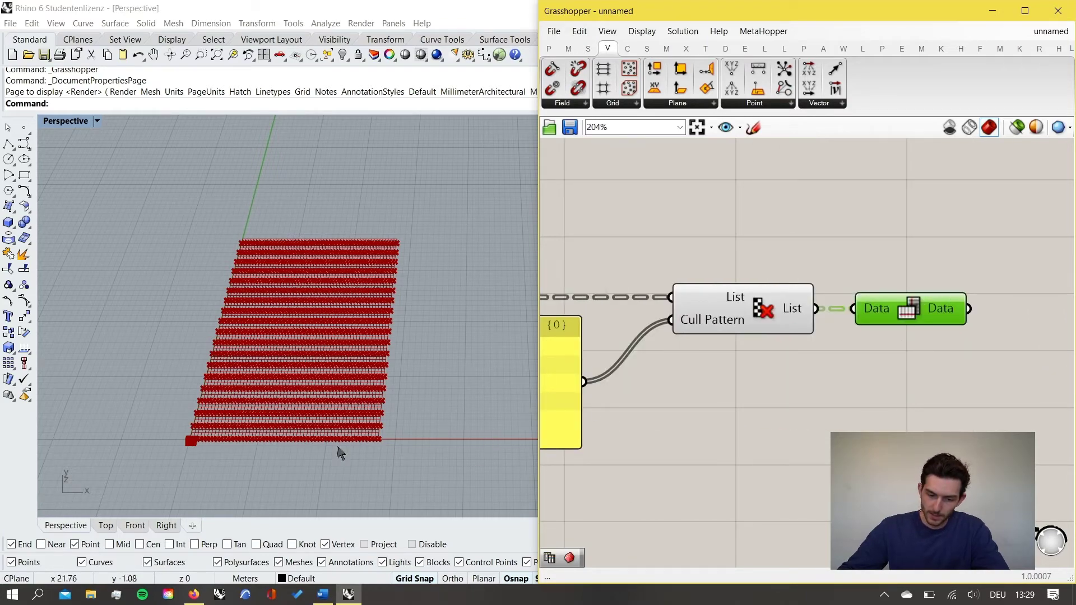
pyautogui.scroll(4, 440, 432)
# Add a second Cull Pattern component after the Flip Matrix component.
pyautogui.scroll(-3, 784, 387)
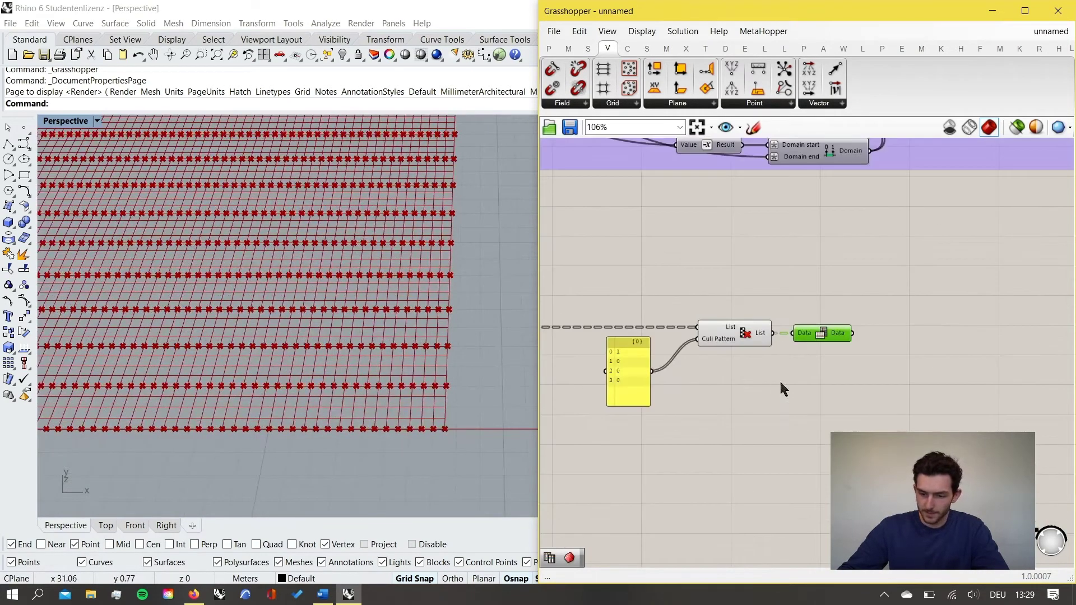
pyautogui.moveTo(780, 381); pyautogui.dragTo(760, 352, button='right')
pyautogui.moveTo(715, 307)
pyautogui.mouseDown()
pyautogui.moveTo(726, 336)
pyautogui.moveTo(718, 308)
pyautogui.mouseUp()
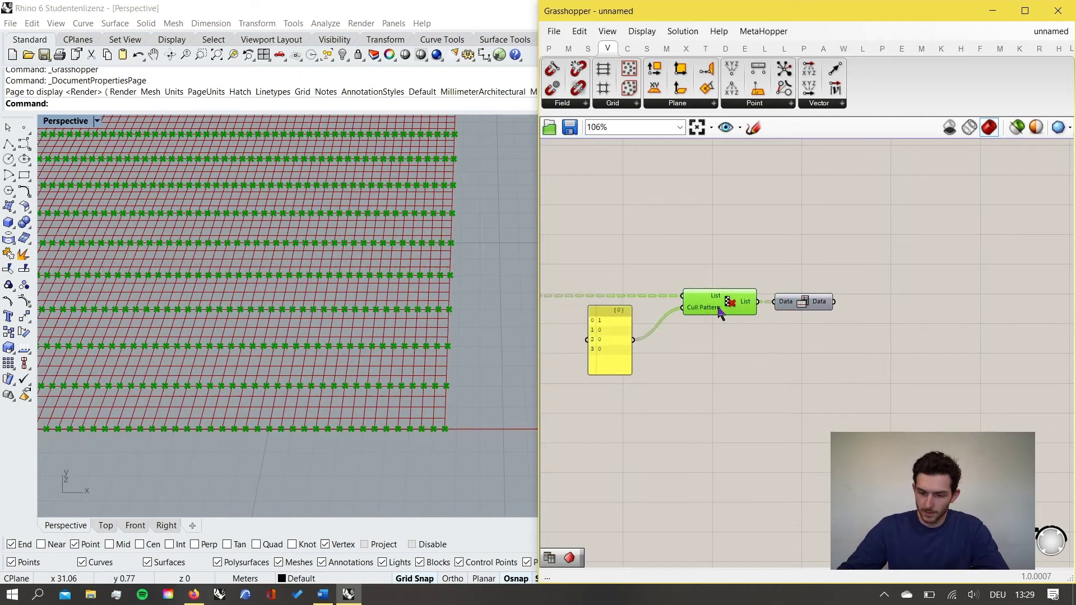
pyautogui.doubleClick(869, 330)
pyautogui.write('cull pa')
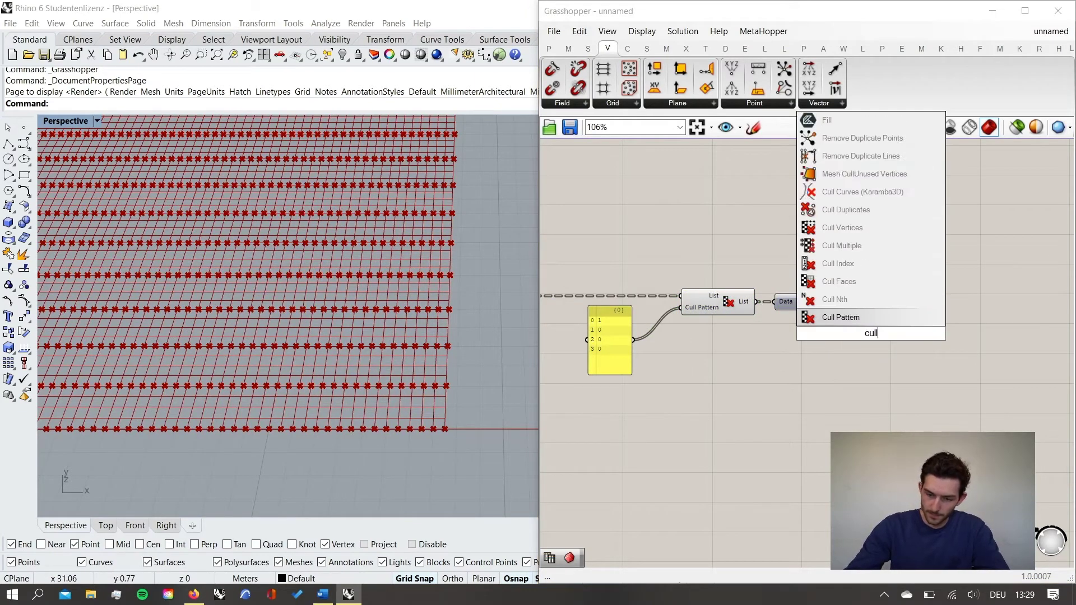
pyautogui.press('BackSpace')
pyautogui.press('BackSpace')
pyautogui.press('Return')
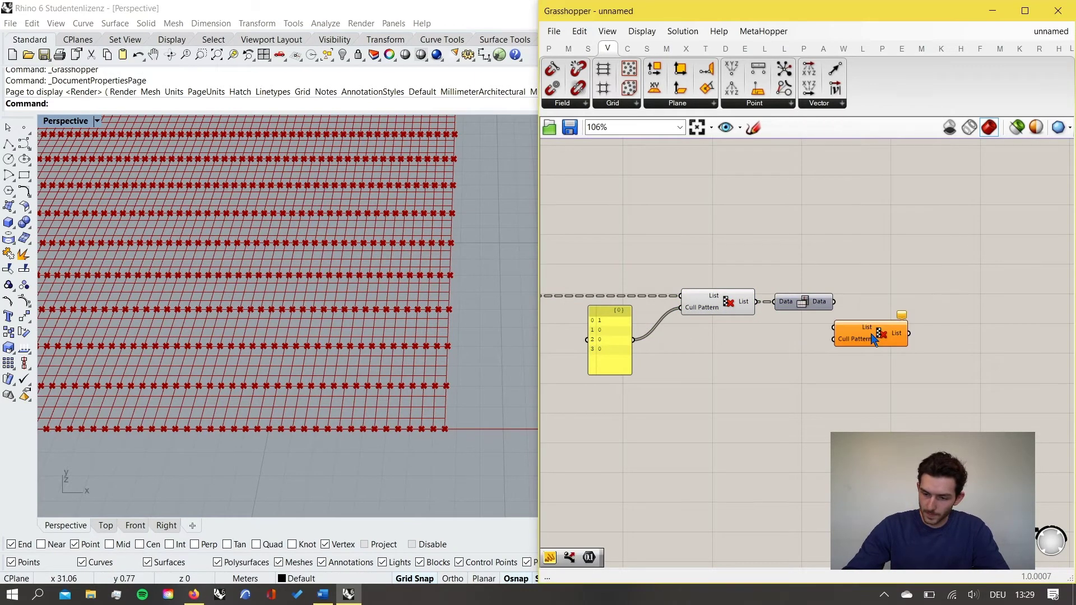
# Connect the flipped Data and the pattern panel to the second Cull Pattern's List and Cull Pattern inputs, and place it nearer the Flip Matrix.
pyautogui.scroll(2, 849, 315)
pyautogui.moveTo(828, 298); pyautogui.dragTo(649, 343)
pyautogui.scroll(-2, 905, 322)
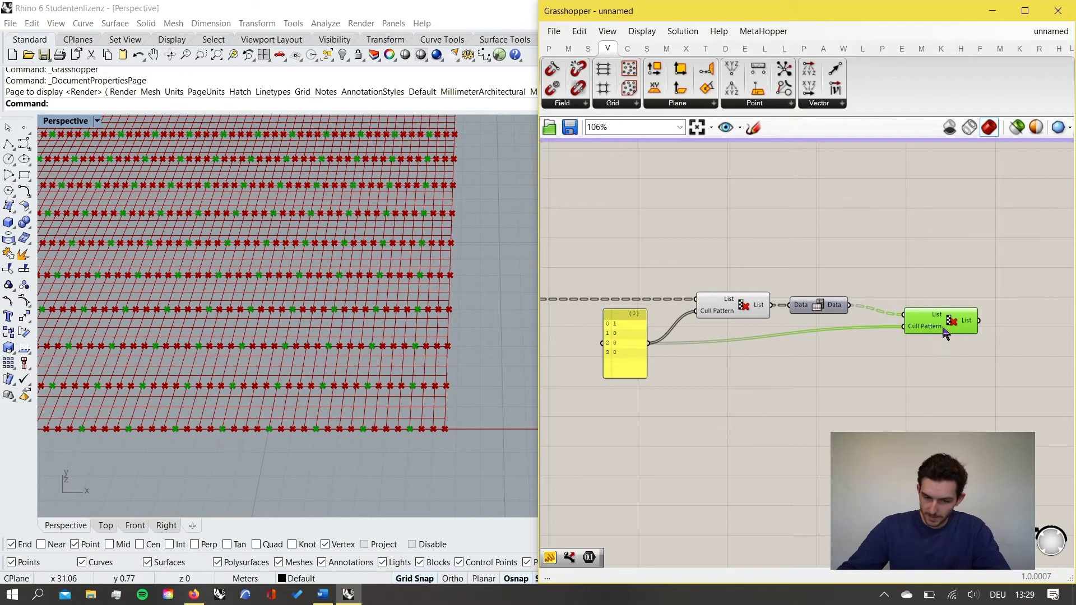
pyautogui.moveTo(959, 332); pyautogui.dragTo(948, 330)
# Compare the points kept by the first and second Cull Pattern in the viewport, including their spacing near the space frame module.
pyautogui.click(746, 312)
pyautogui.scroll(5, 263, 423)
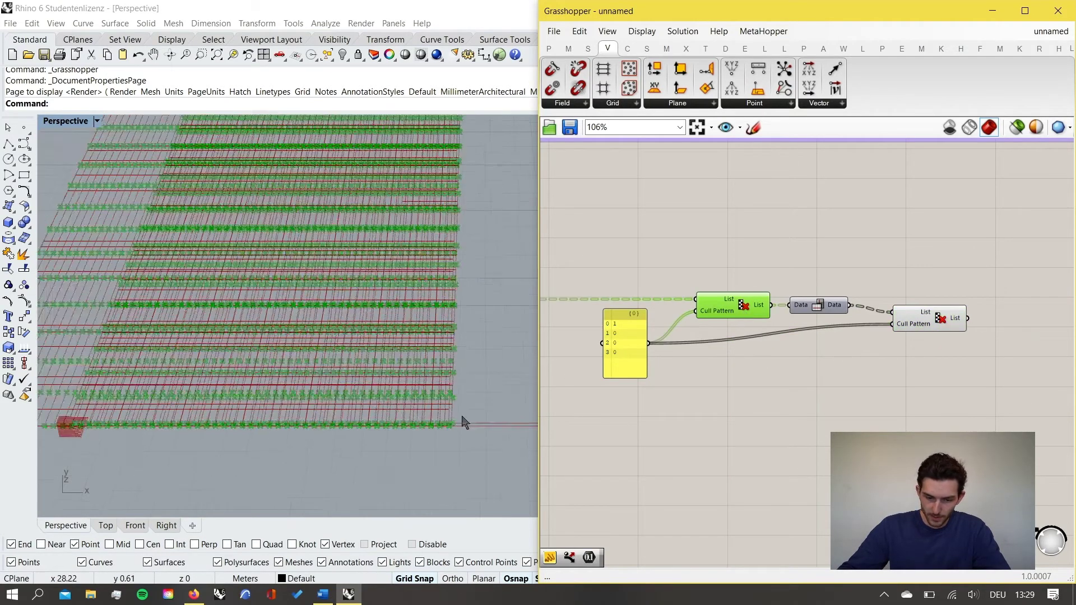
pyautogui.scroll(-5, 210, 413)
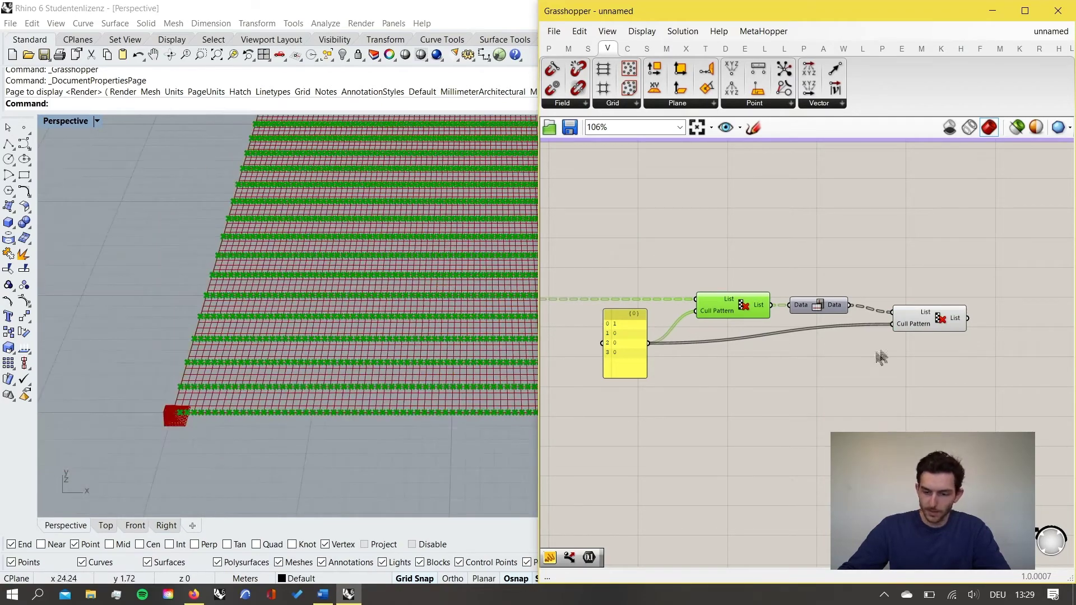
pyautogui.scroll(3, 880, 356)
pyautogui.click(936, 317)
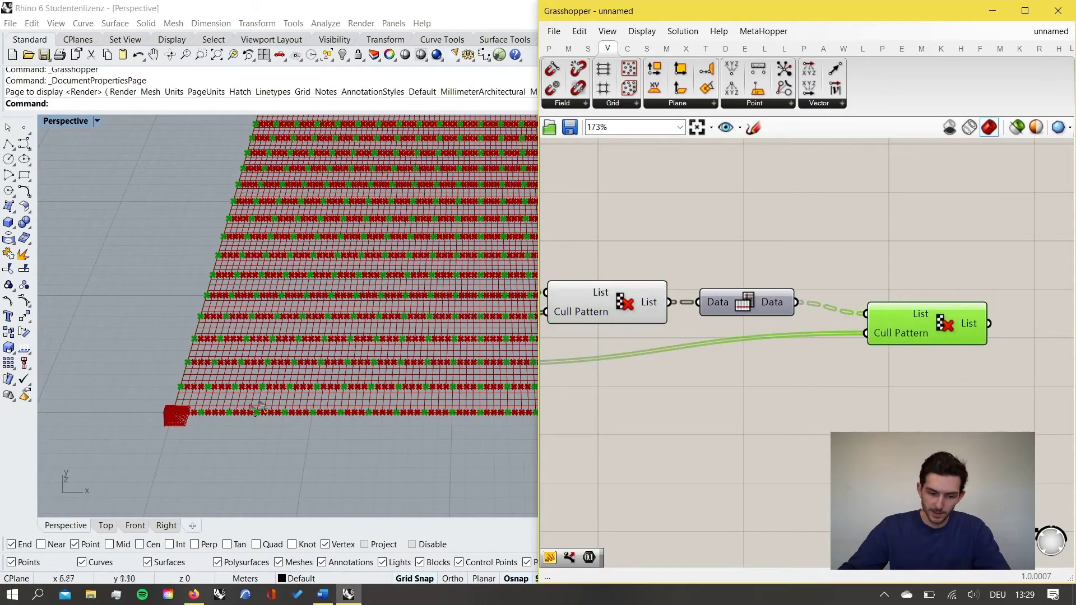
pyautogui.scroll(5, 262, 406)
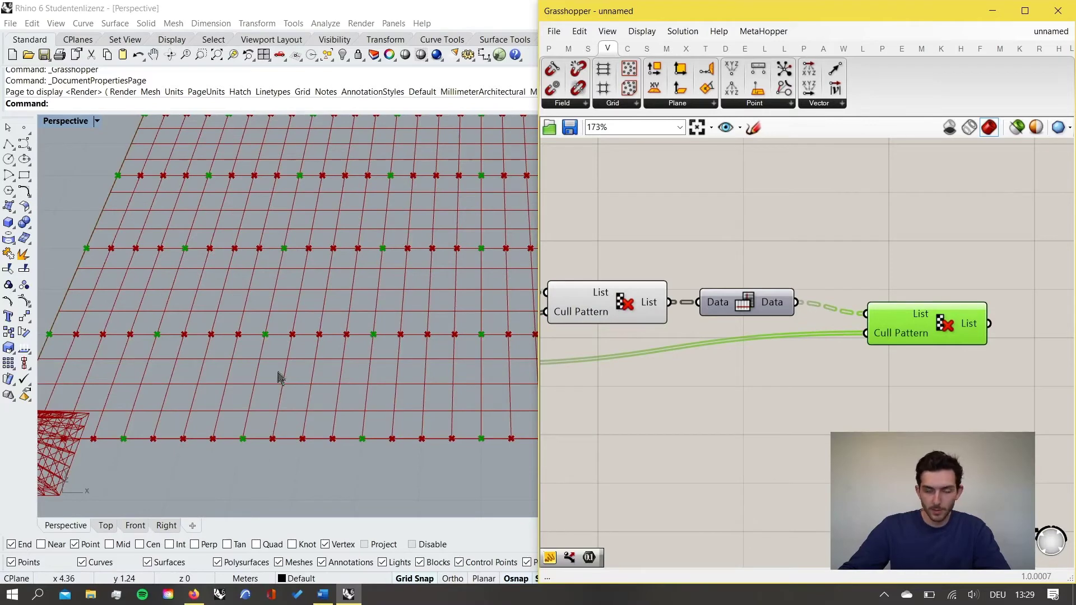
pyautogui.scroll(-6, 278, 379)
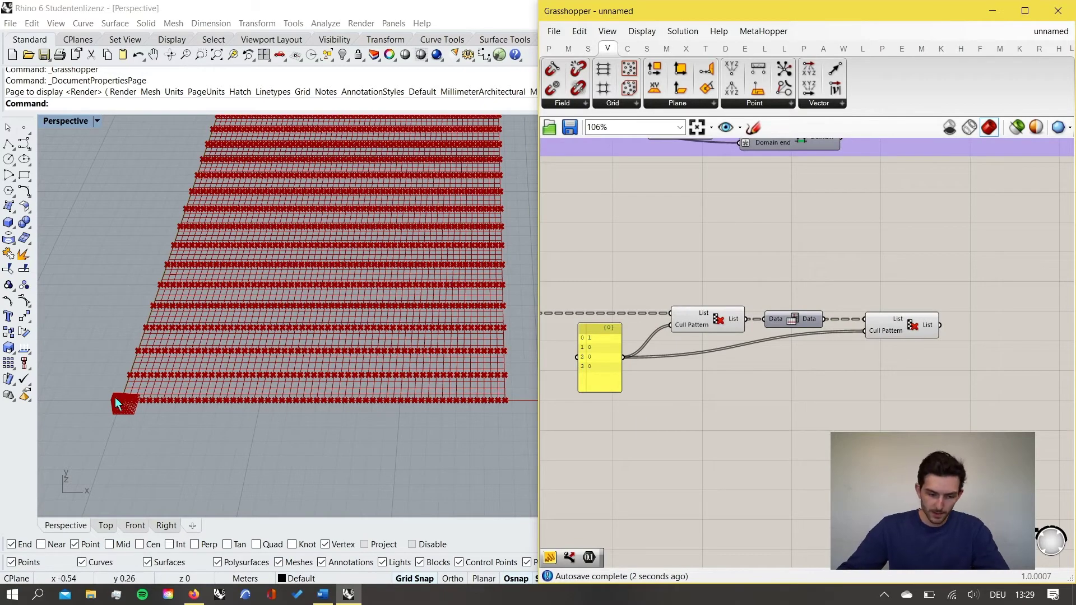
pyautogui.scroll(5, 143, 407)
pyautogui.moveTo(215, 417); pyautogui.dragTo(220, 410, button='right')
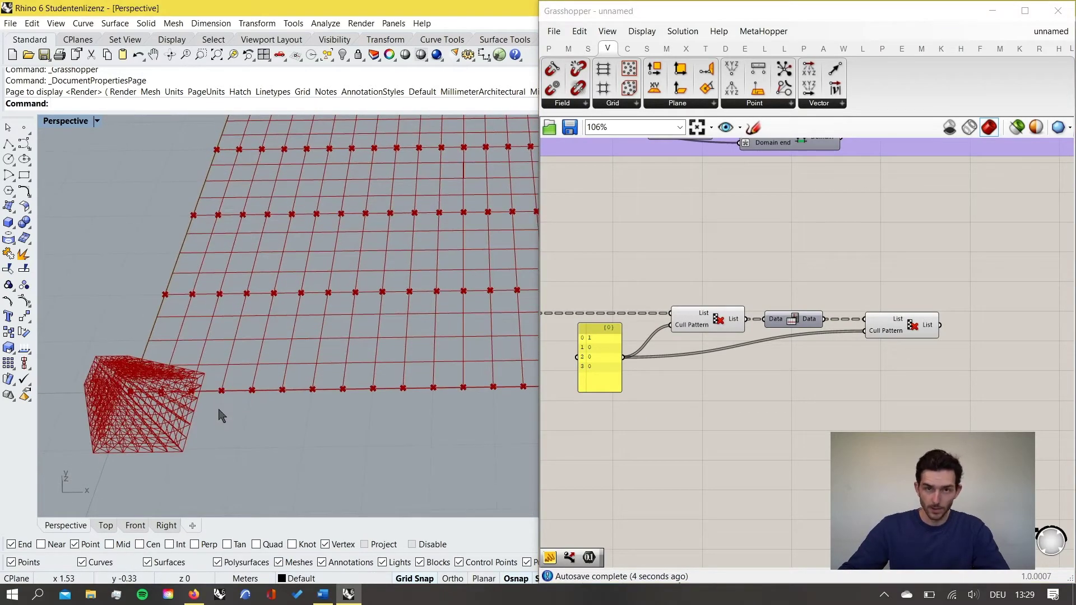
pyautogui.keyDown('shift'); pyautogui.moveTo(303, 389); pyautogui.dragTo(262, 390, button='right'); pyautogui.keyUp('shift')
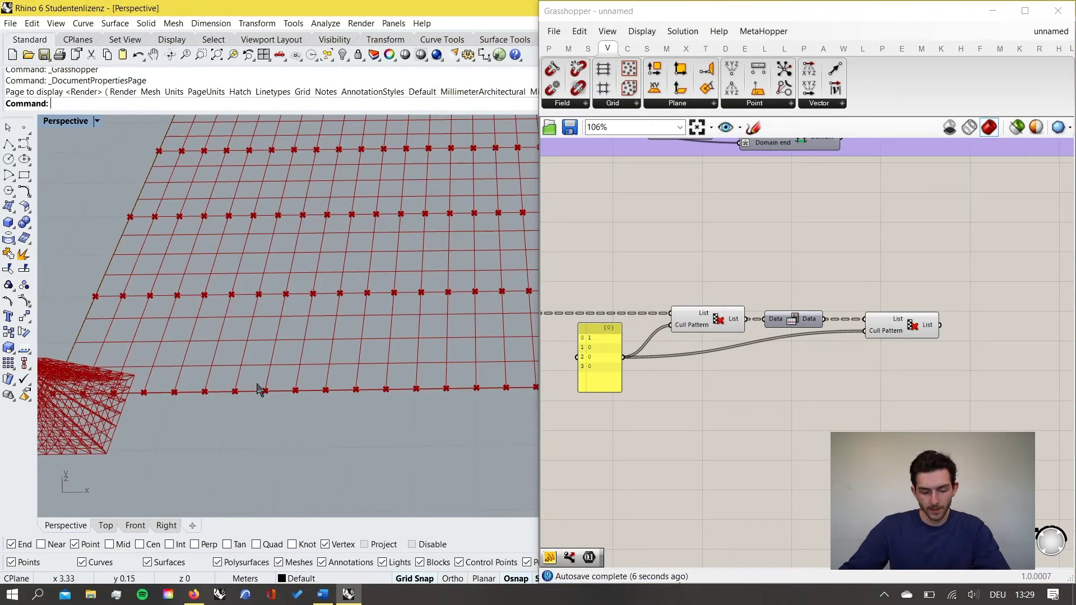
# Turn on the preview of the parameter between the Loft and the brep edges component.
pyautogui.scroll(-3, 294, 382)
pyautogui.scroll(2, 174, 393)
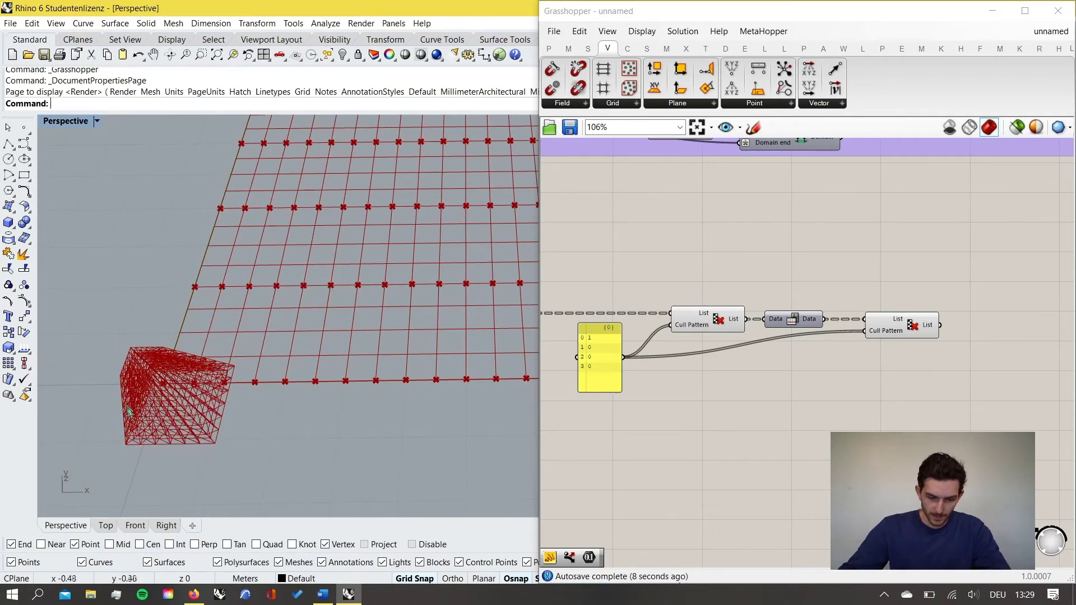
pyautogui.scroll(-3, 878, 351)
pyautogui.scroll(-3, 878, 351)
pyautogui.scroll(6, 734, 256)
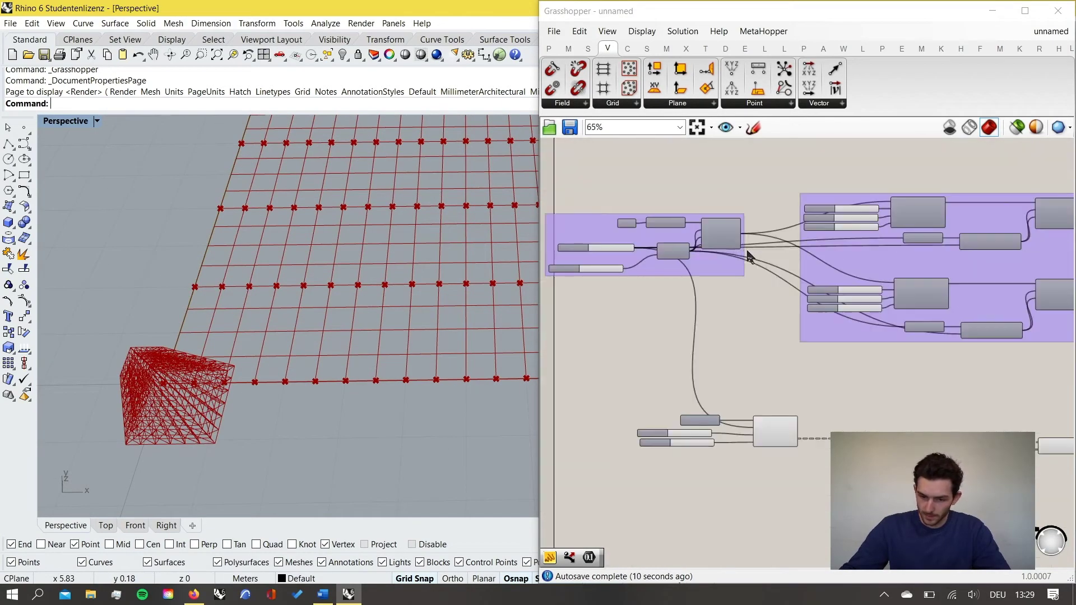
pyautogui.moveTo(863, 252); pyautogui.dragTo(704, 323, button='right')
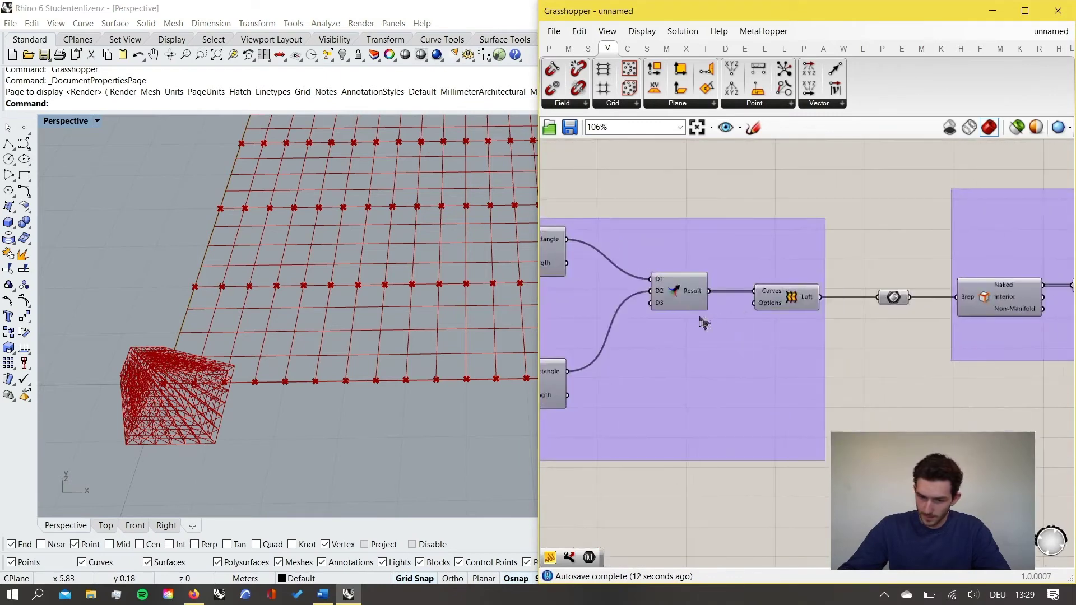
pyautogui.rightClick(896, 300)
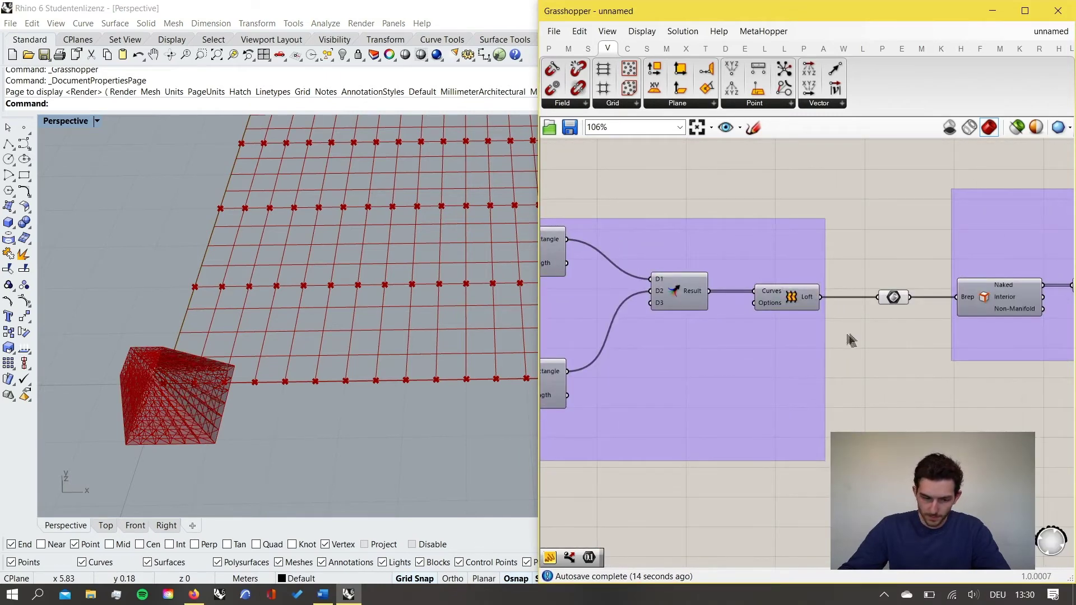
# Hide the preview of the output parameters at the far end of the module's definition.
pyautogui.scroll(-8, 841, 345)
pyautogui.moveTo(923, 348); pyautogui.dragTo(729, 346, button='right')
pyautogui.scroll(3, 984, 359)
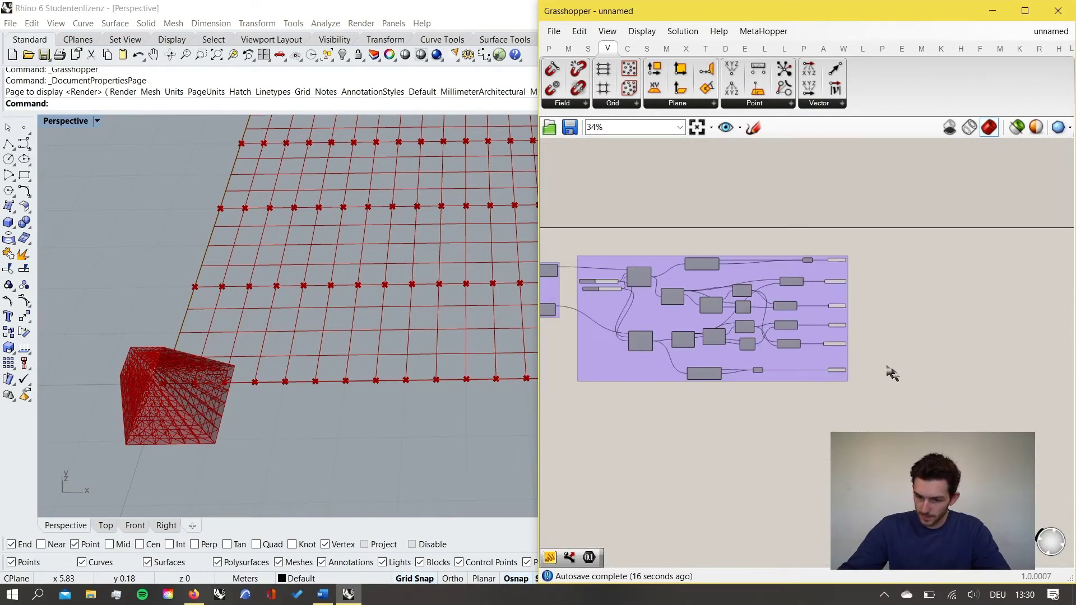
pyautogui.moveTo(924, 385); pyautogui.dragTo(817, 245)
pyautogui.middleClick(901, 262)
pyautogui.click(945, 219)
pyautogui.click(1011, 293)
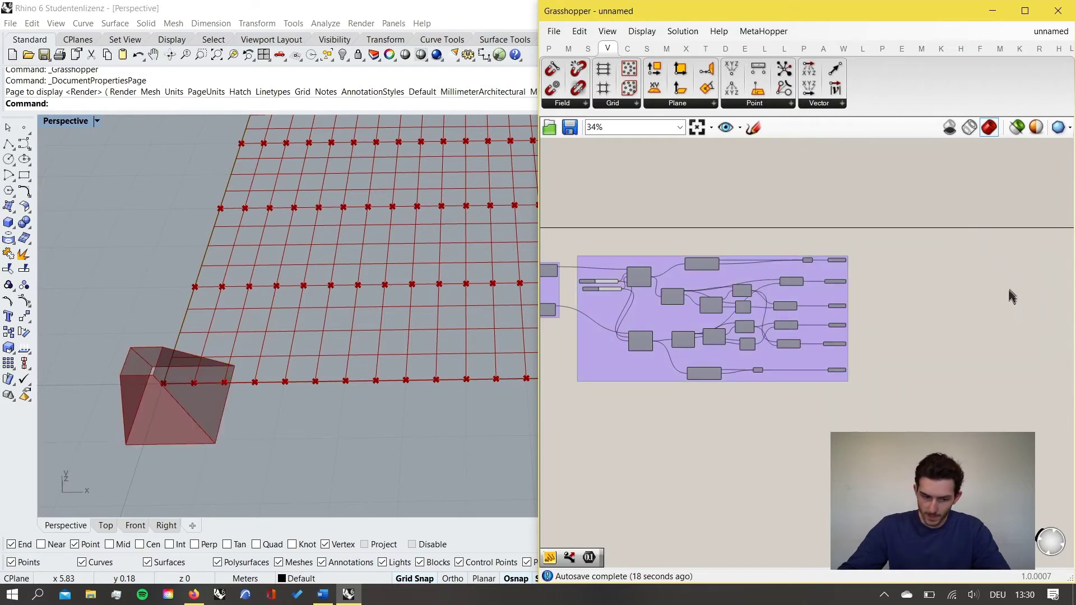
# Examine how the culled grid points line up with the corners and width of the shaded module in the viewport.
pyautogui.scroll(-7, 1015, 291)
pyautogui.scroll(4, 751, 320)
pyautogui.scroll(8, 878, 315)
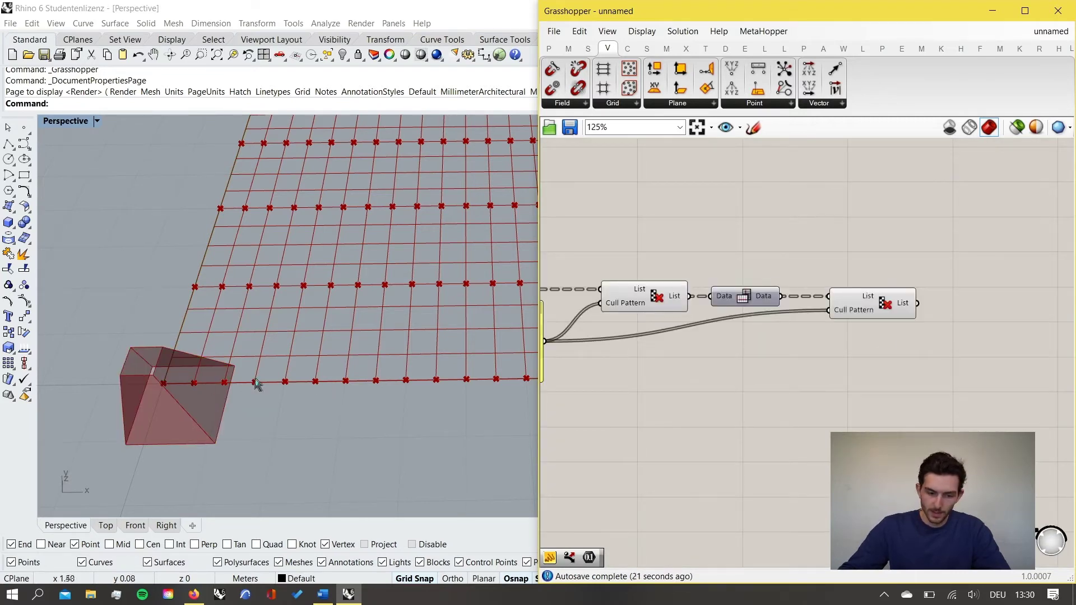
pyautogui.moveTo(256, 382); pyautogui.dragTo(259, 375, button='right')
pyautogui.scroll(-2, 845, 370)
pyautogui.scroll(3, 200, 388)
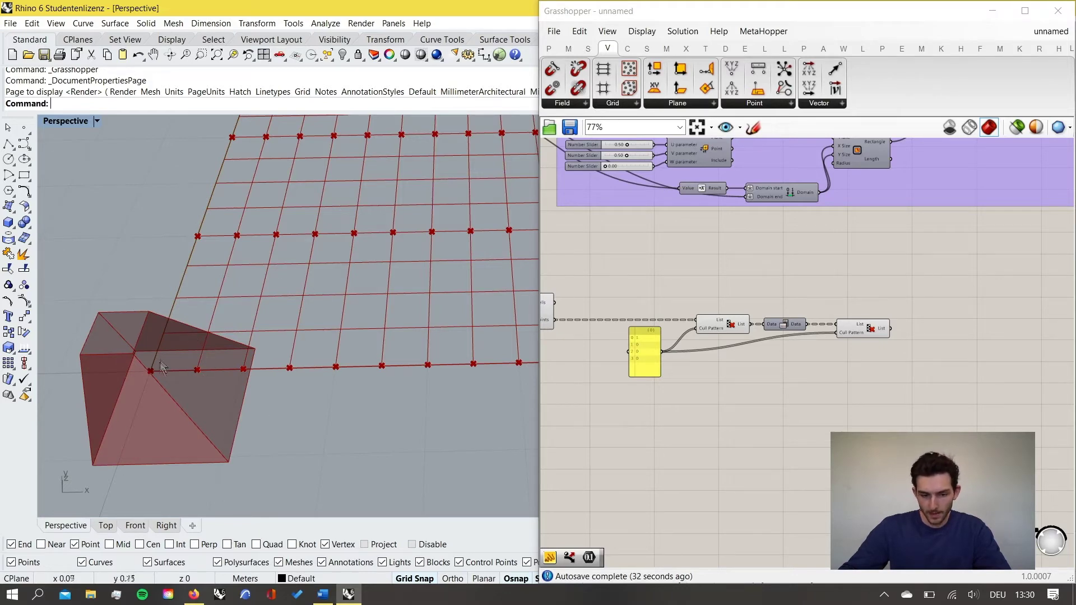
pyautogui.scroll(-2, 162, 370)
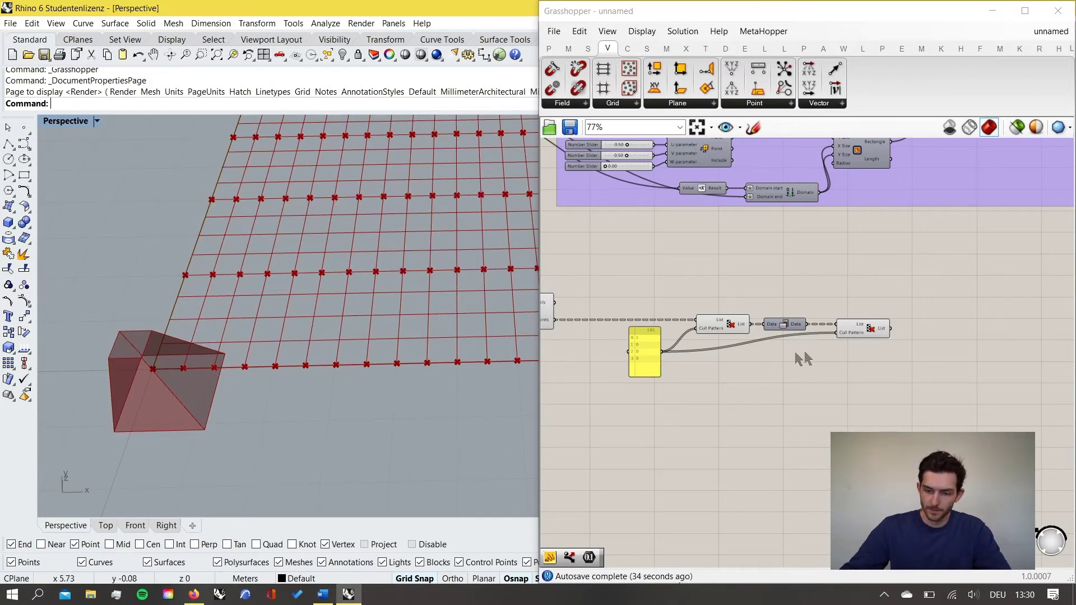
pyautogui.moveTo(806, 359); pyautogui.dragTo(765, 363, button='right')
pyautogui.click(837, 337)
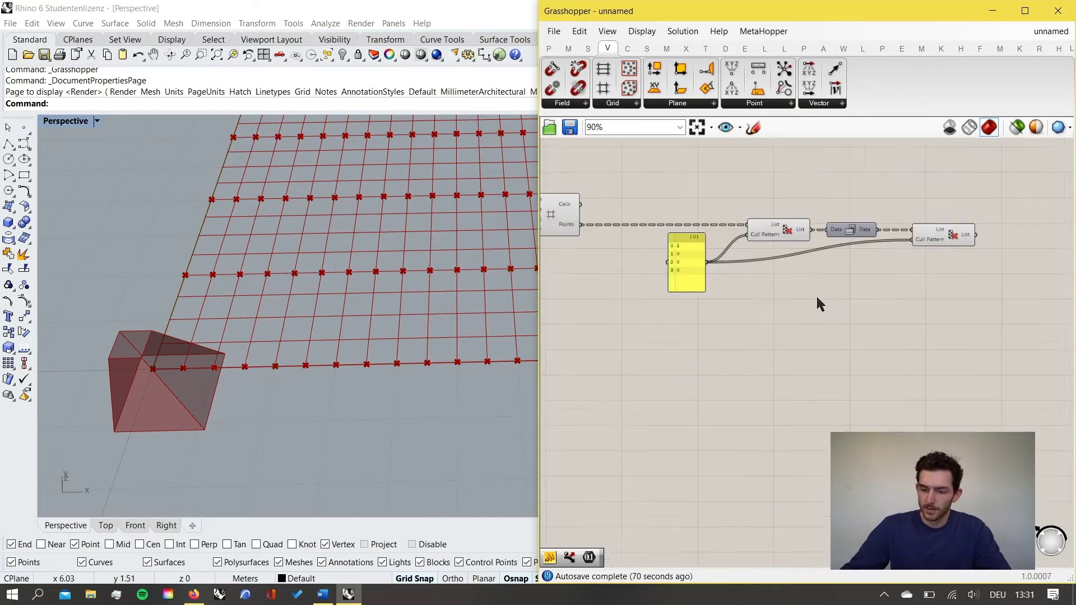
# Add a Cull Pattern component below the existing culling chain and connect the square grid's Points output to its List input.
pyautogui.doubleClick(757, 323)
pyautogui.write('cull')
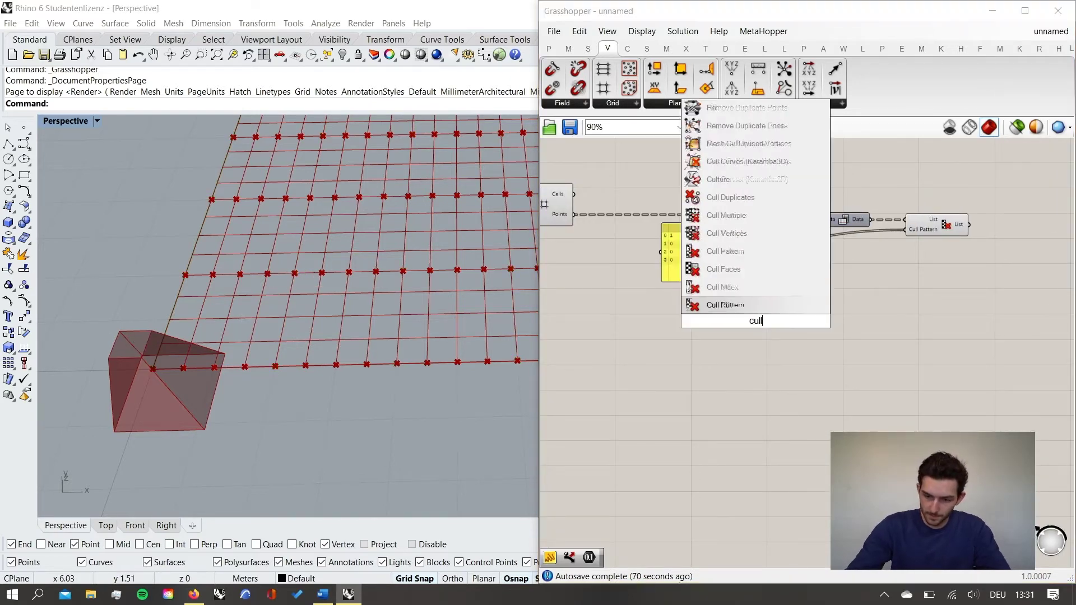
pyautogui.press('Return')
pyautogui.scroll(3, 746, 317)
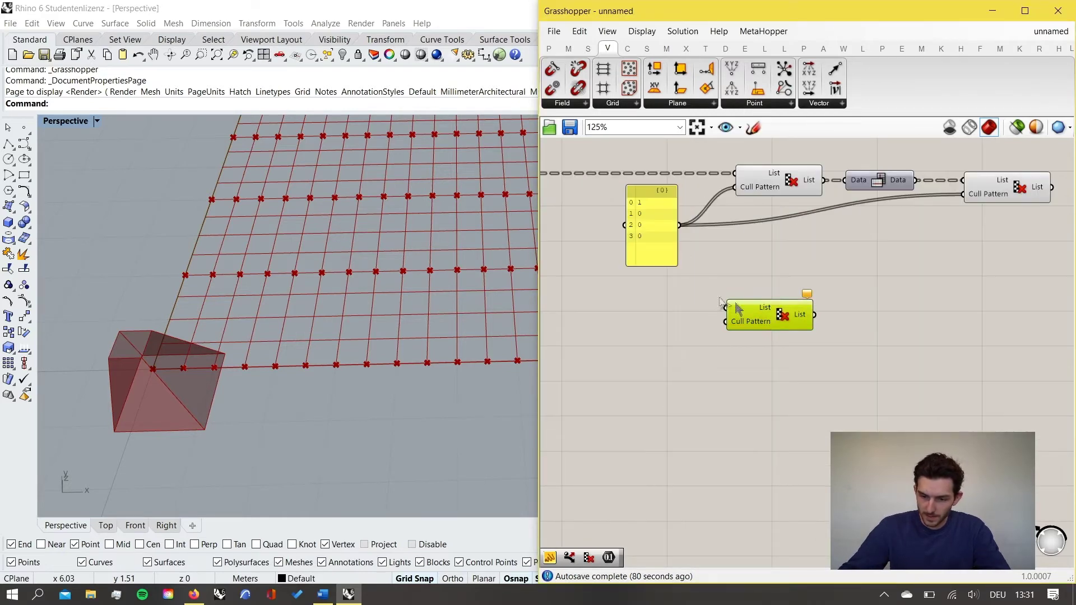
pyautogui.scroll(-2, 793, 325)
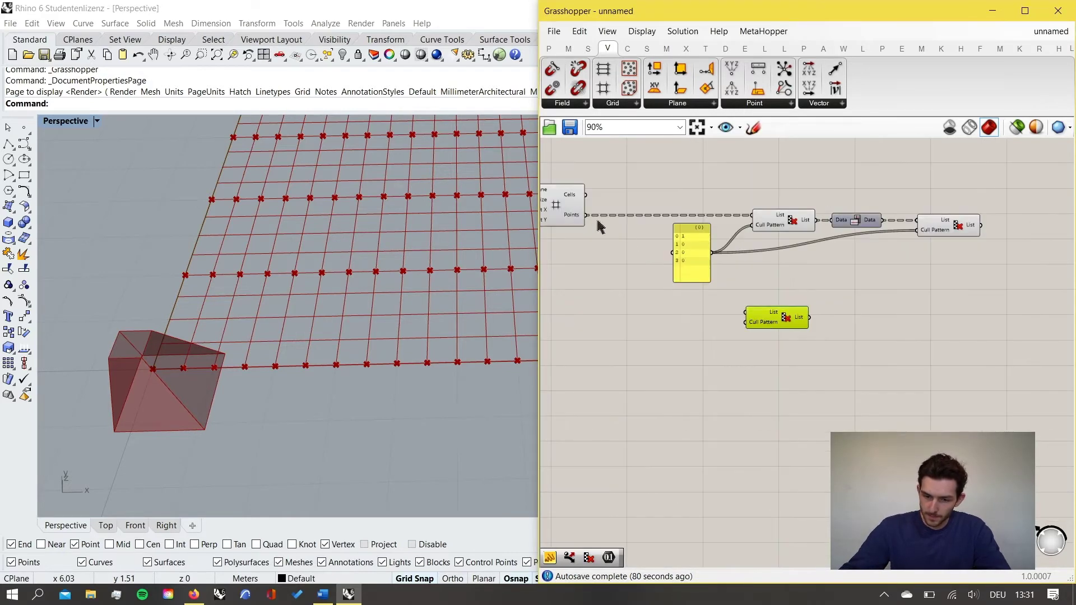
pyautogui.moveTo(586, 214); pyautogui.dragTo(748, 313)
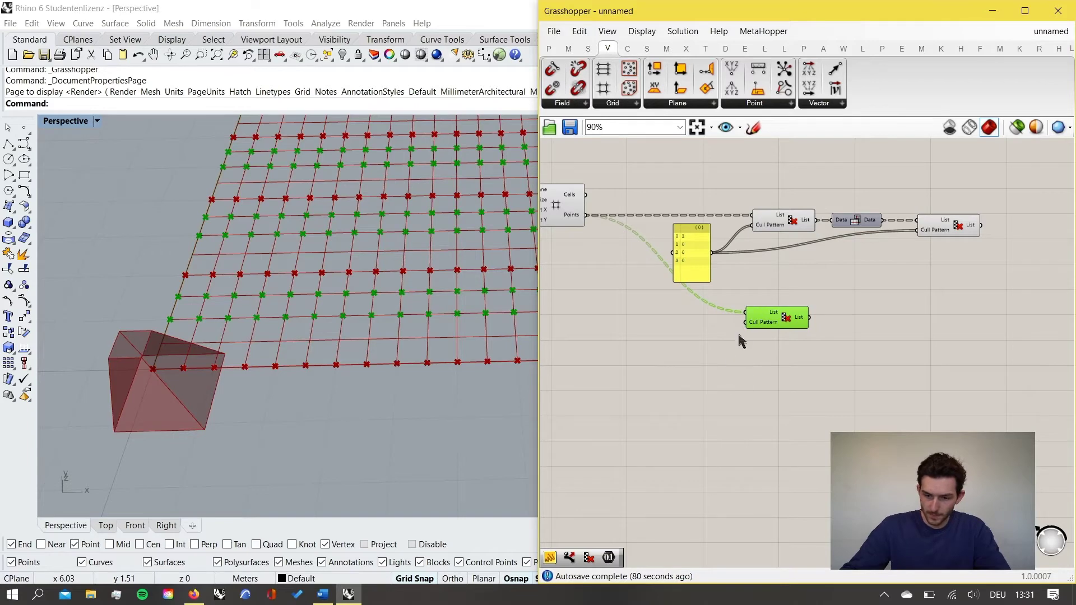
# Add a panel beside the lower Cull Pattern and connect it to the Cull Pattern input.
pyautogui.scroll(3, 741, 341)
pyautogui.doubleClick(672, 358)
pyautogui.write('panel')
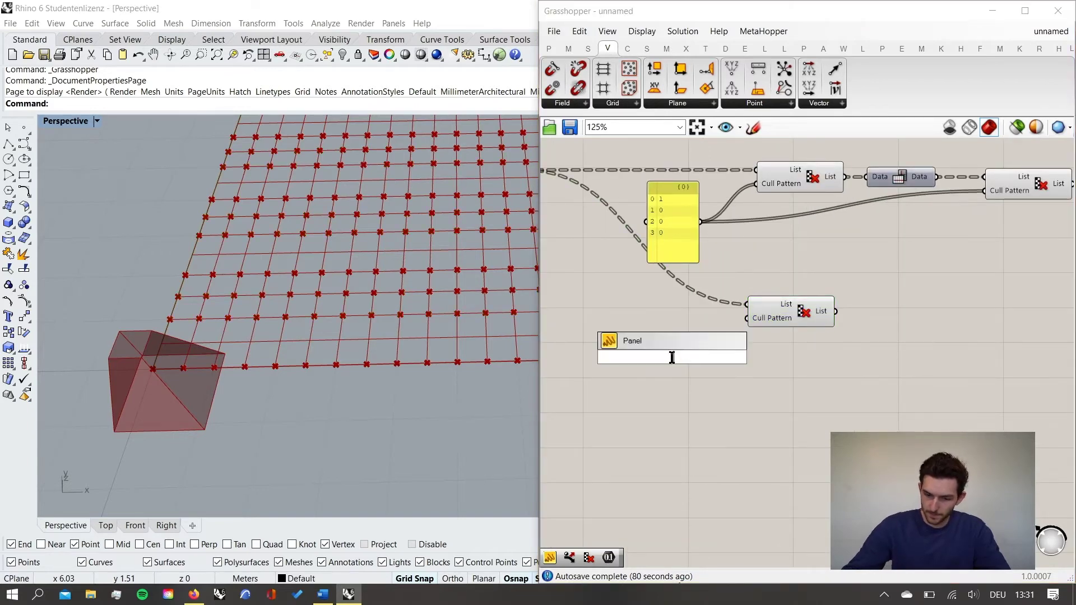
pyautogui.press('Return')
pyautogui.moveTo(729, 357); pyautogui.dragTo(748, 318)
pyautogui.moveTo(680, 375); pyautogui.dragTo(700, 406)
# Make the new panel treat each line as a separate item, enter the pattern 0, 0, 1, 0, and place it closer to the Cull Pattern.
pyautogui.rightClick(677, 362)
pyautogui.click(736, 308)
pyautogui.doubleClick(691, 366)
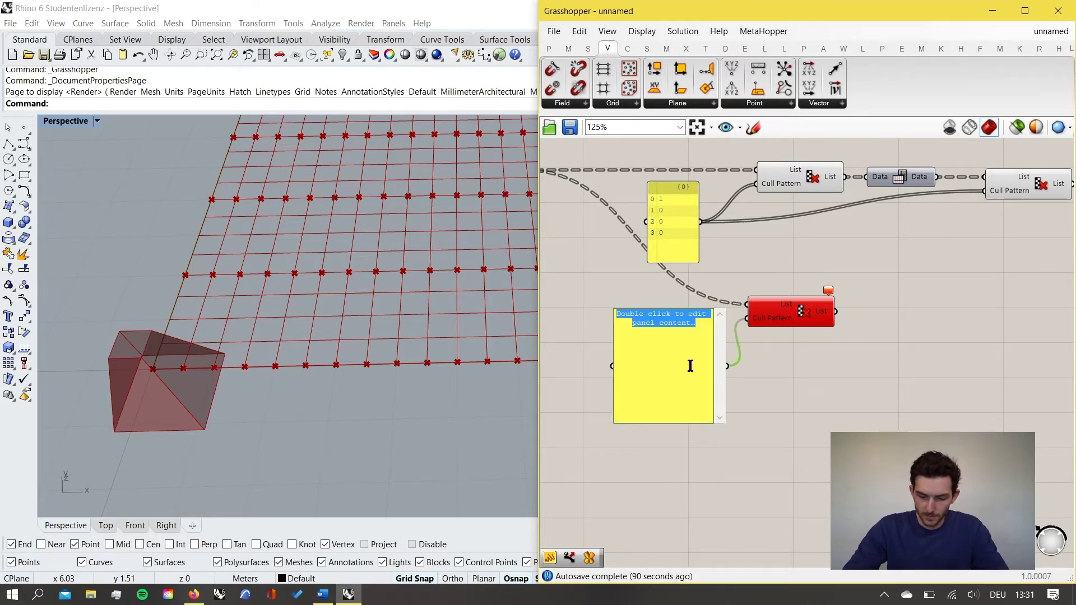
pyautogui.write('0')
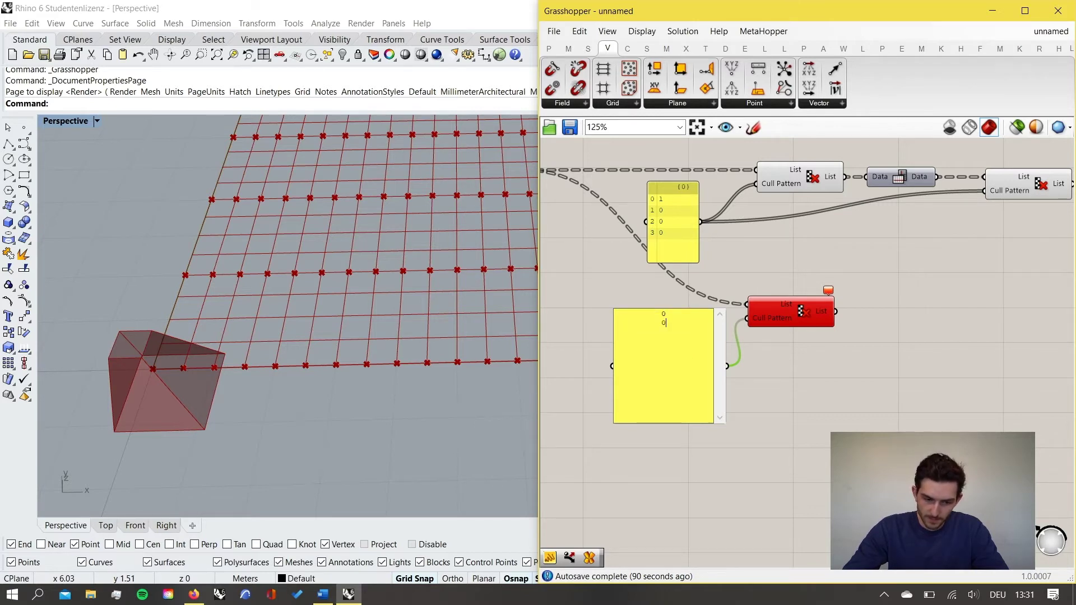
pyautogui.press('Return')
pyautogui.write('1')
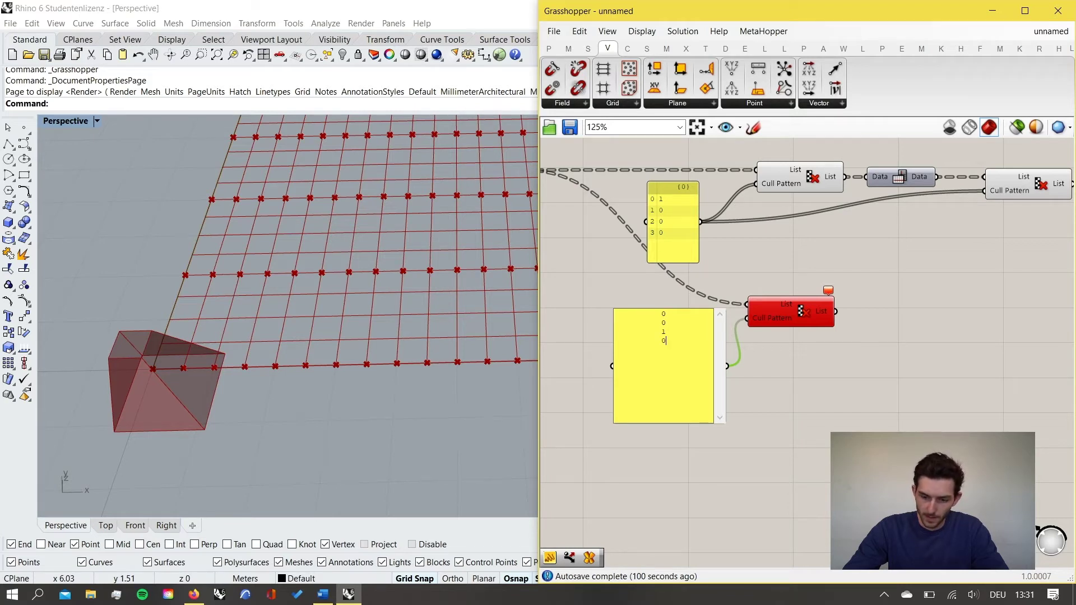
pyautogui.hotkey('ctrl', 'Return')
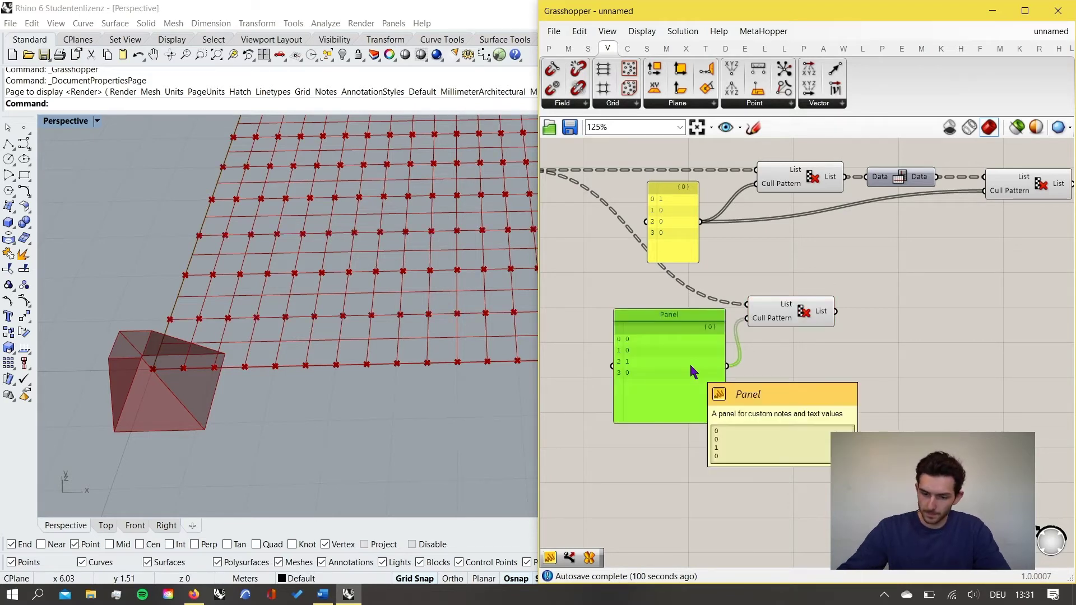
pyautogui.moveTo(691, 366); pyautogui.dragTo(695, 349)
# Compare the points of the lower and upper Cull Pattern, and hide the preview of the upper culling chain.
pyautogui.click(792, 325)
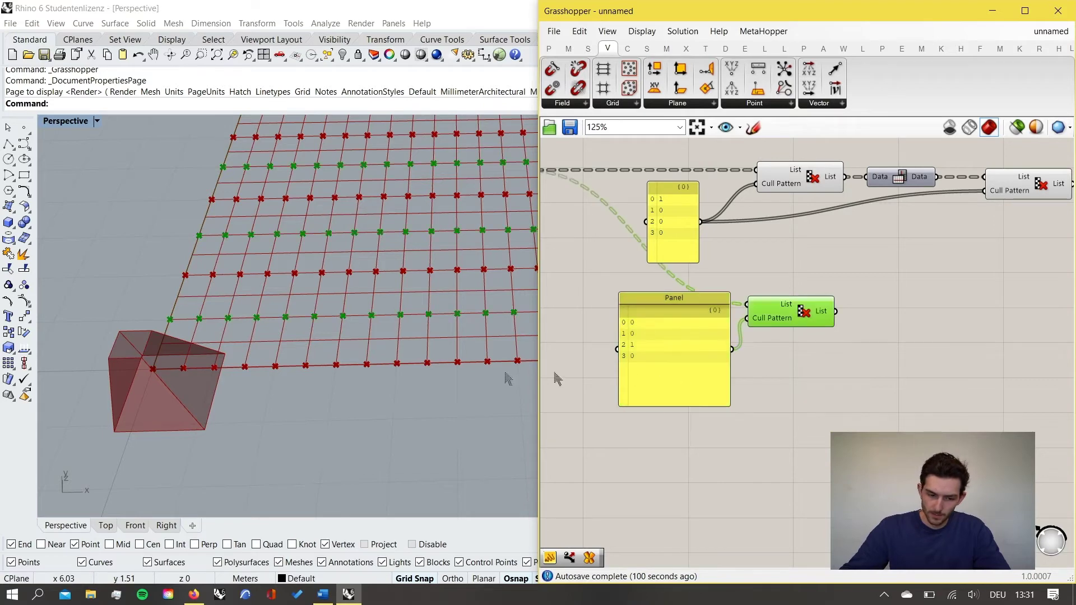
pyautogui.scroll(-5, 157, 396)
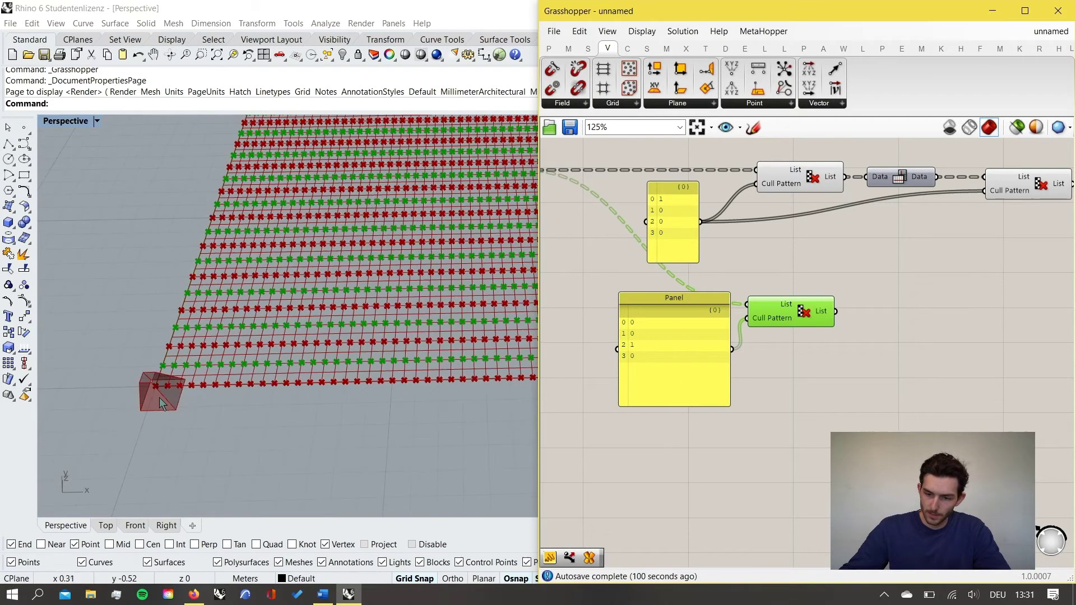
pyautogui.click(799, 179)
pyautogui.scroll(-2, 792, 249)
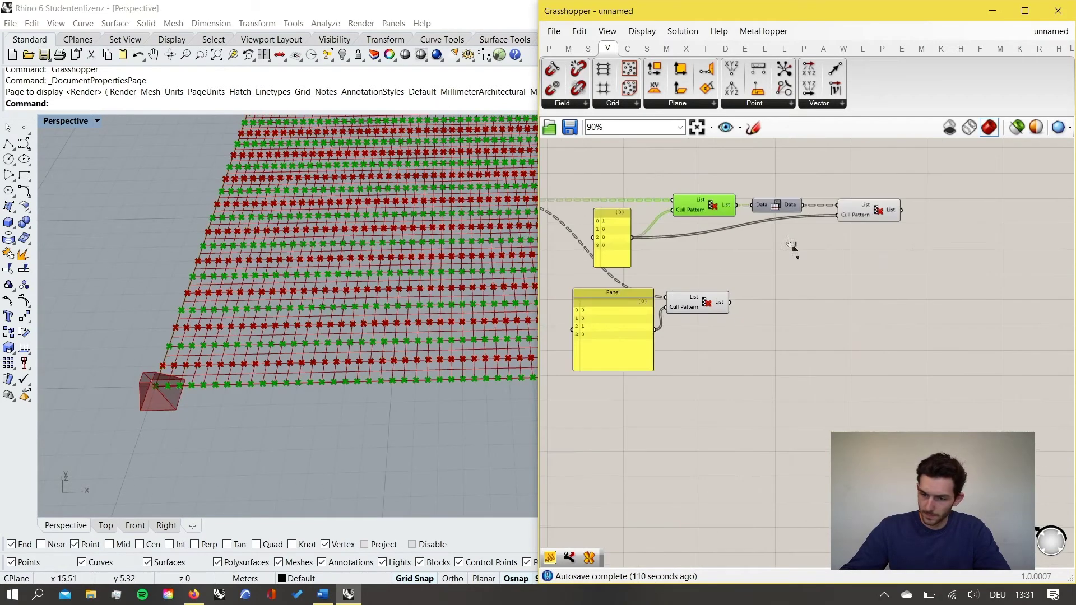
pyautogui.moveTo(889, 242); pyautogui.dragTo(675, 148)
pyautogui.scroll(1, 829, 179)
pyautogui.middleClick(829, 185)
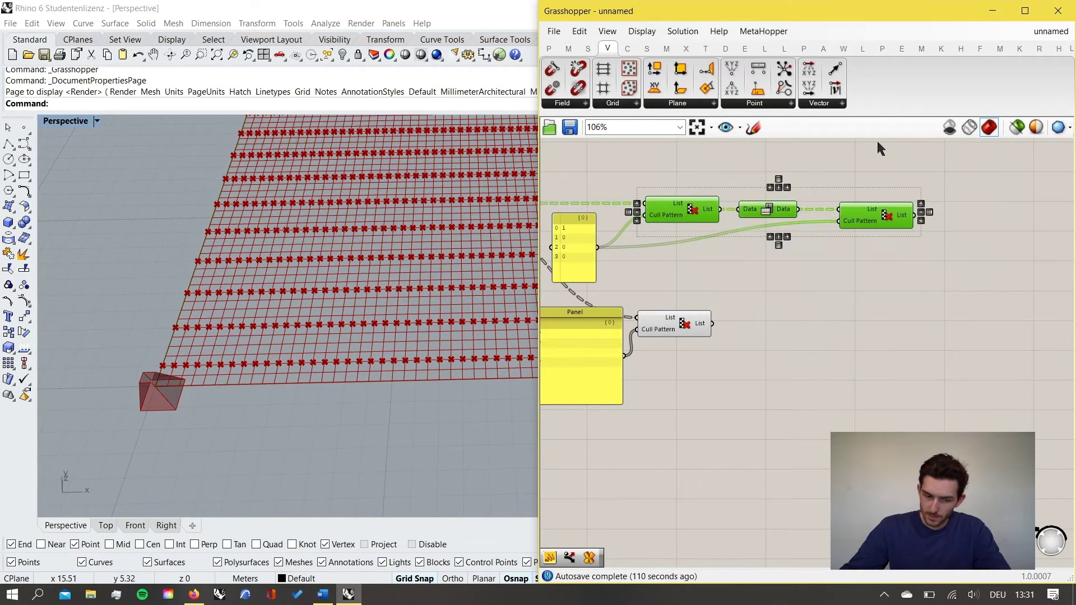
pyautogui.click(785, 283)
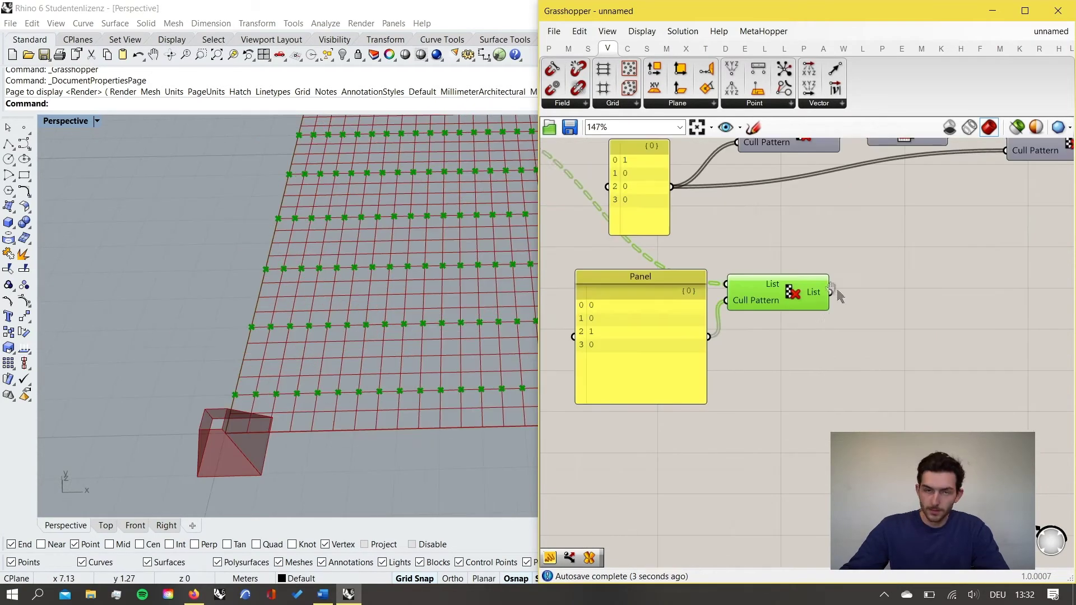
# Add a Flip Matrix component after the lower Cull Pattern and connect the culled List output to its Data input.
pyautogui.moveTo(838, 296); pyautogui.dragTo(805, 297, button='right')
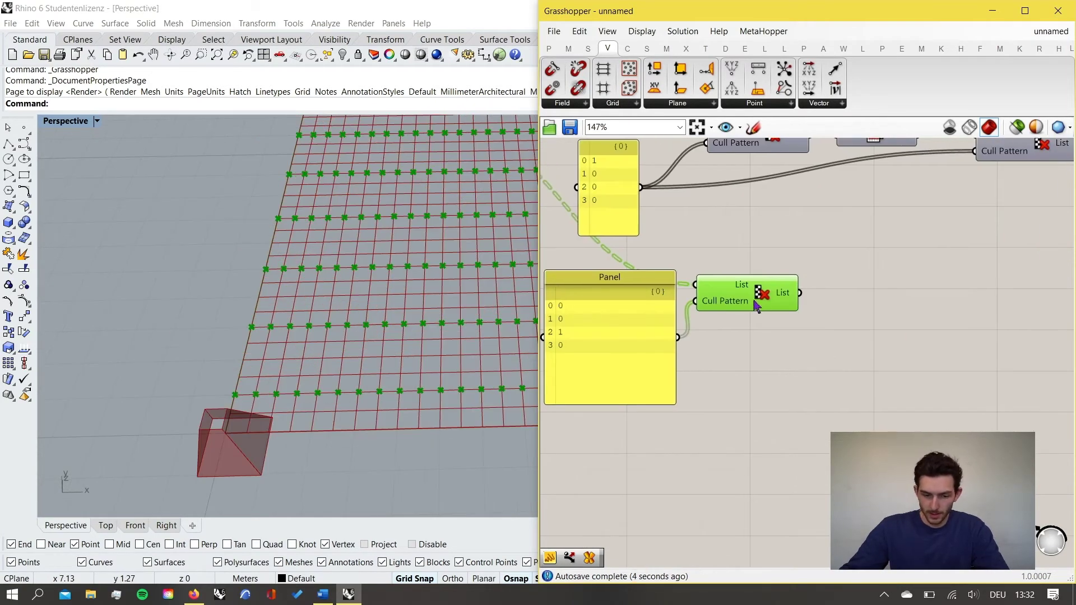
pyautogui.scroll(-3, 773, 306)
pyautogui.moveTo(877, 302); pyautogui.dragTo(832, 311, button='right')
pyautogui.scroll(2, 739, 299)
pyautogui.doubleClick(831, 302)
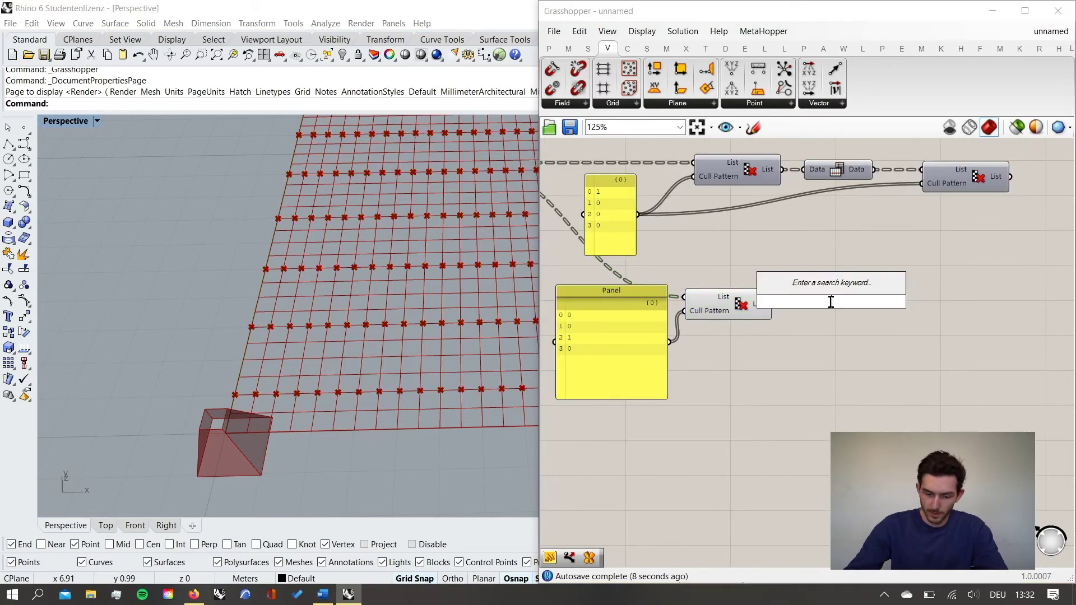
pyautogui.write('fip')
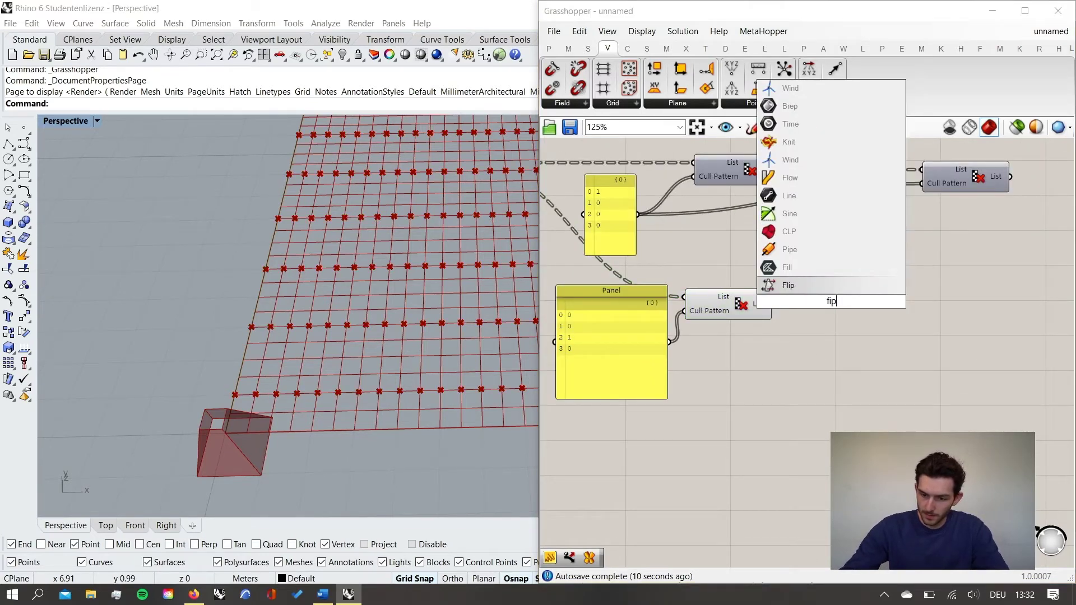
pyautogui.press('BackSpace')
pyautogui.press('BackSpace')
pyautogui.write('lip')
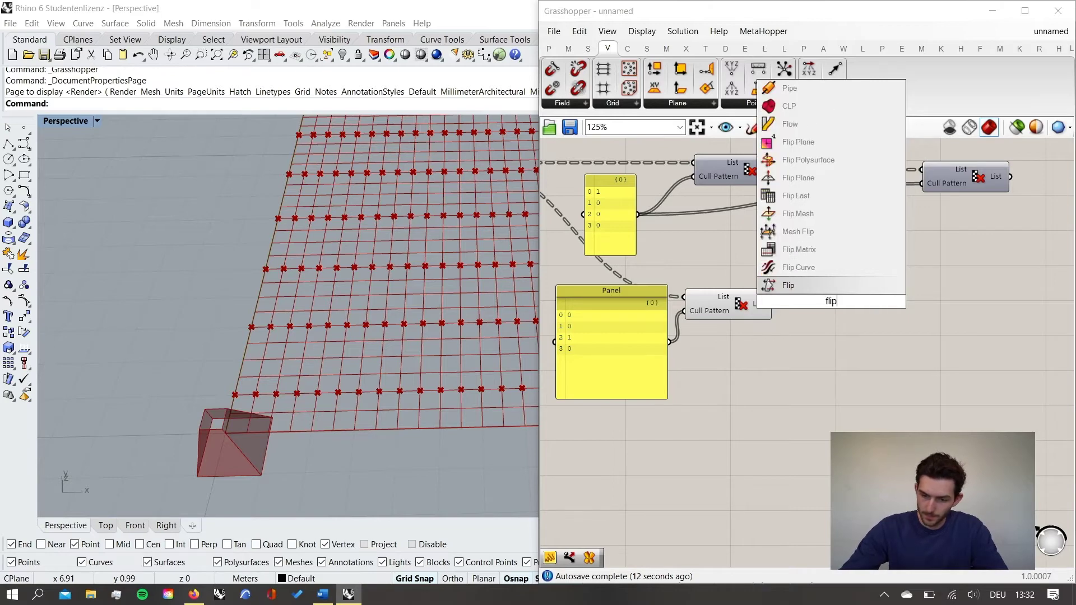
pyautogui.press('Up')
pyautogui.press('Up')
pyautogui.press('Return')
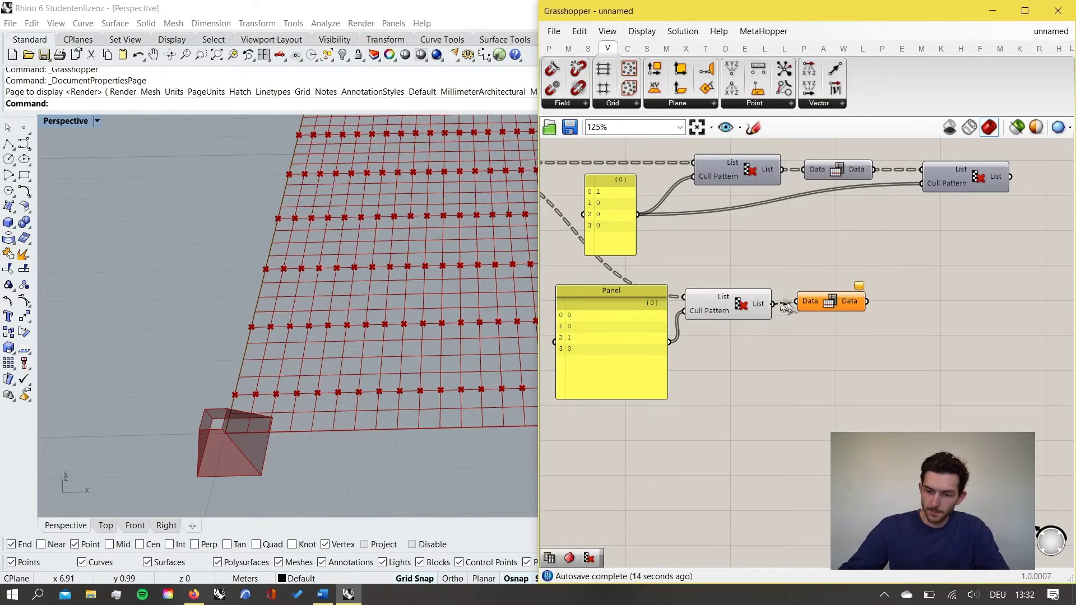
pyautogui.moveTo(774, 304); pyautogui.dragTo(840, 310)
# Add another Cull Pattern after the lower Flip Matrix and connect the flipped Data and the 0, 0, 1, 0 panel to its inputs.
pyautogui.doubleClick(913, 314)
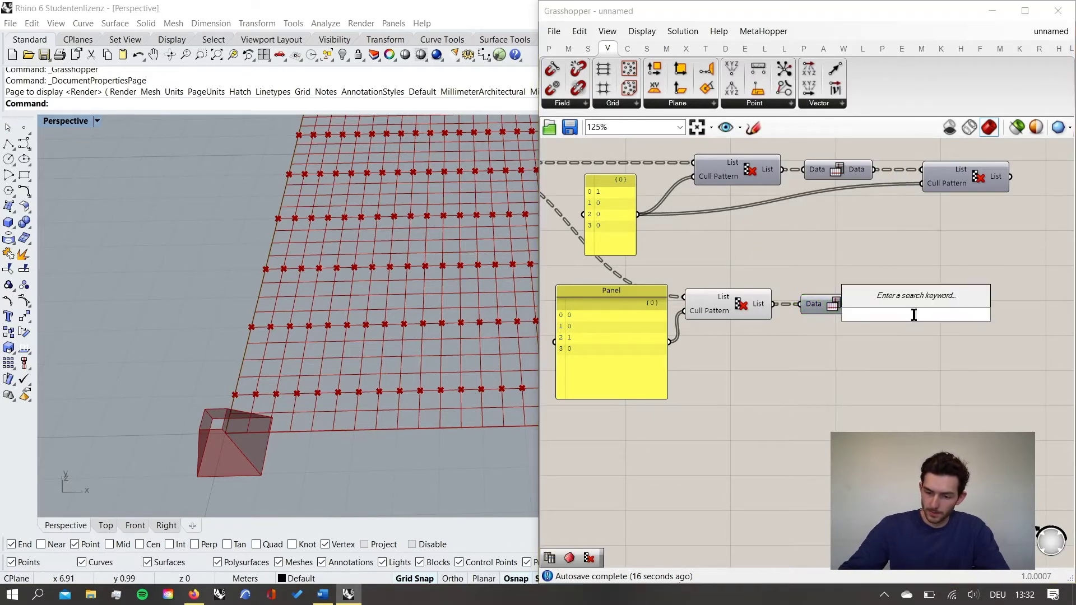
pyautogui.write('cull p')
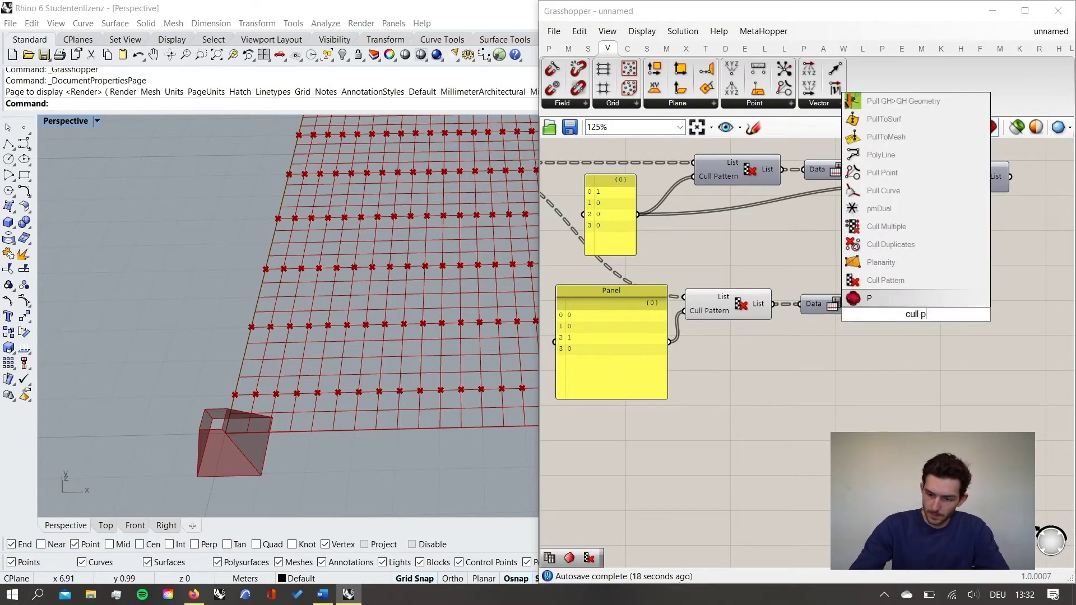
pyautogui.press('Return')
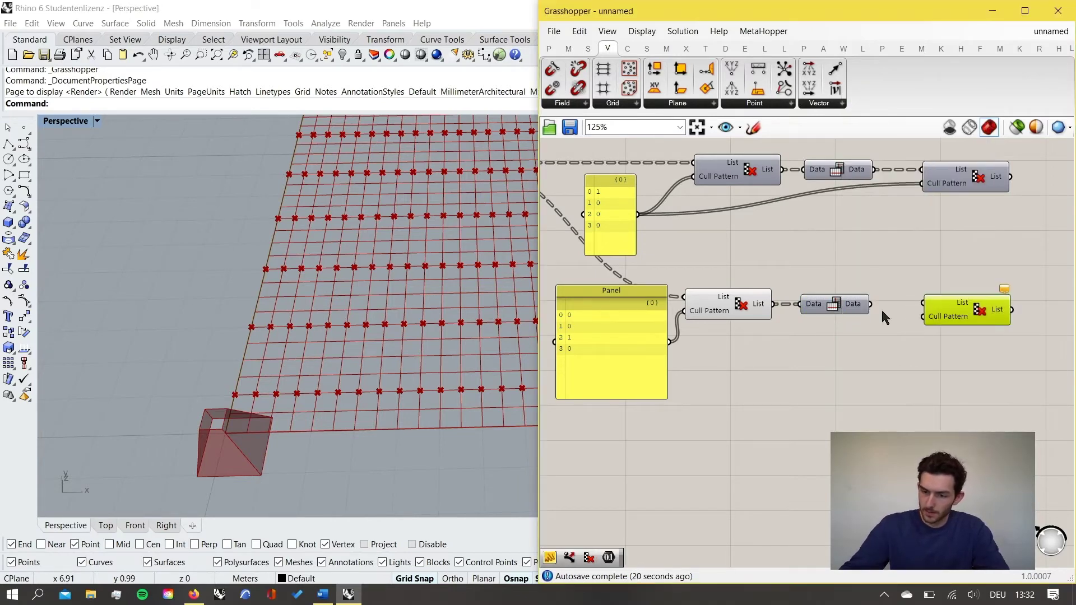
pyautogui.moveTo(912, 300); pyautogui.dragTo(921, 303)
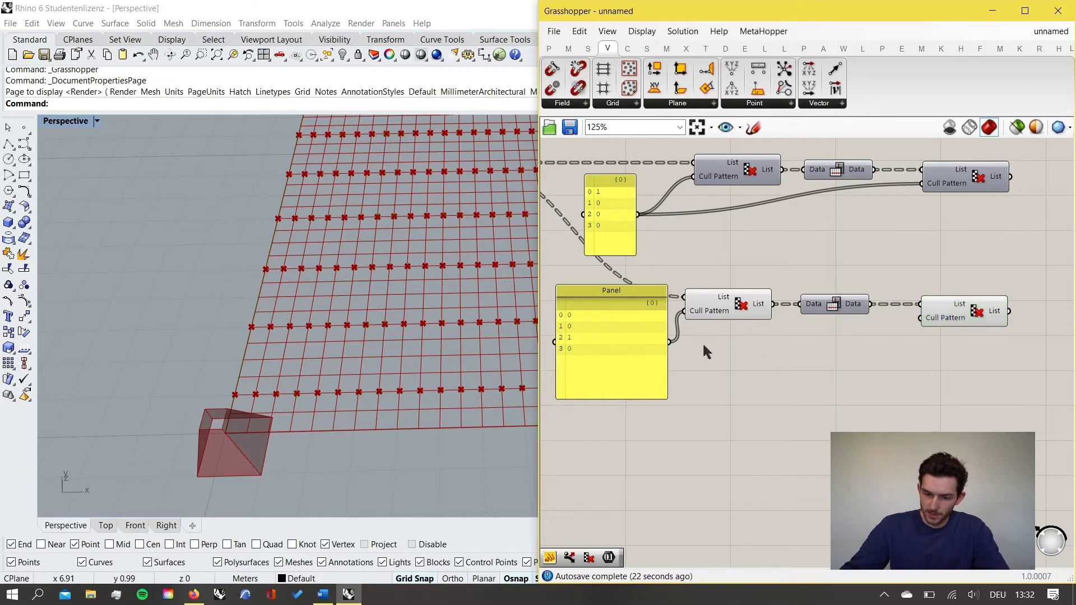
pyautogui.moveTo(670, 342); pyautogui.dragTo(926, 318)
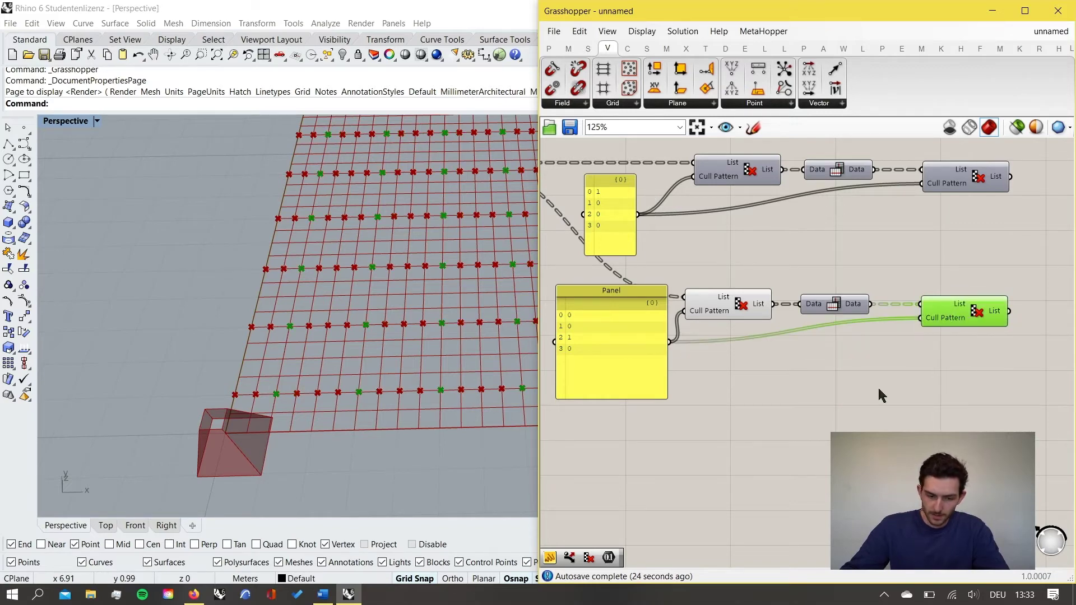
# Hide the preview of the first Cull Pattern in the lower chain.
pyautogui.moveTo(769, 368); pyautogui.dragTo(715, 287)
pyautogui.middleClick(795, 281)
pyautogui.click(837, 242)
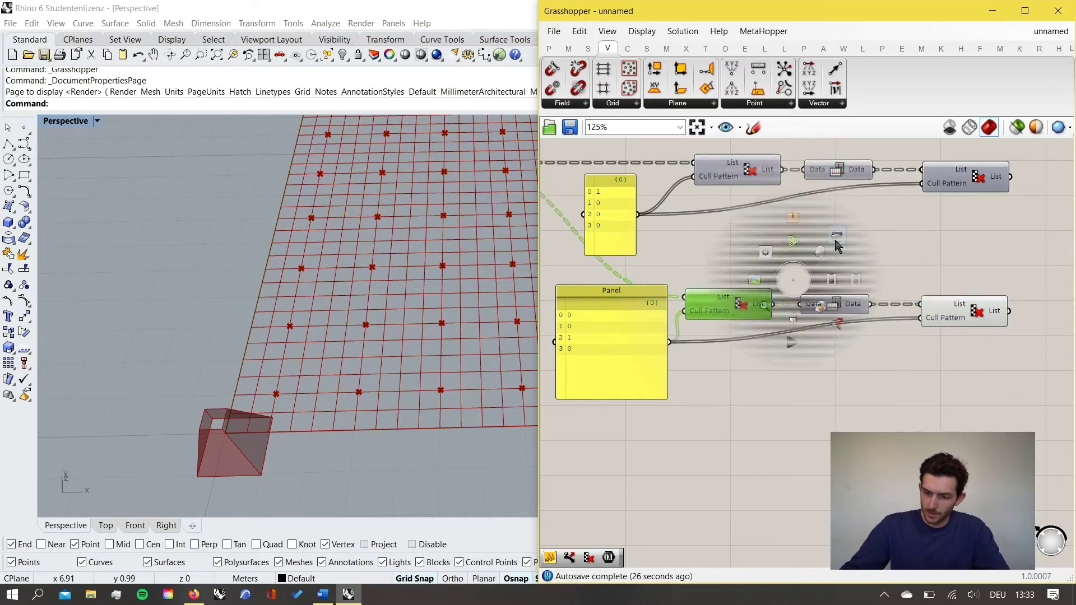
# Turn on the preview of the final Cull Pattern in the upper culling chain.
pyautogui.click(957, 308)
pyautogui.moveTo(922, 260); pyautogui.dragTo(864, 300, button='right')
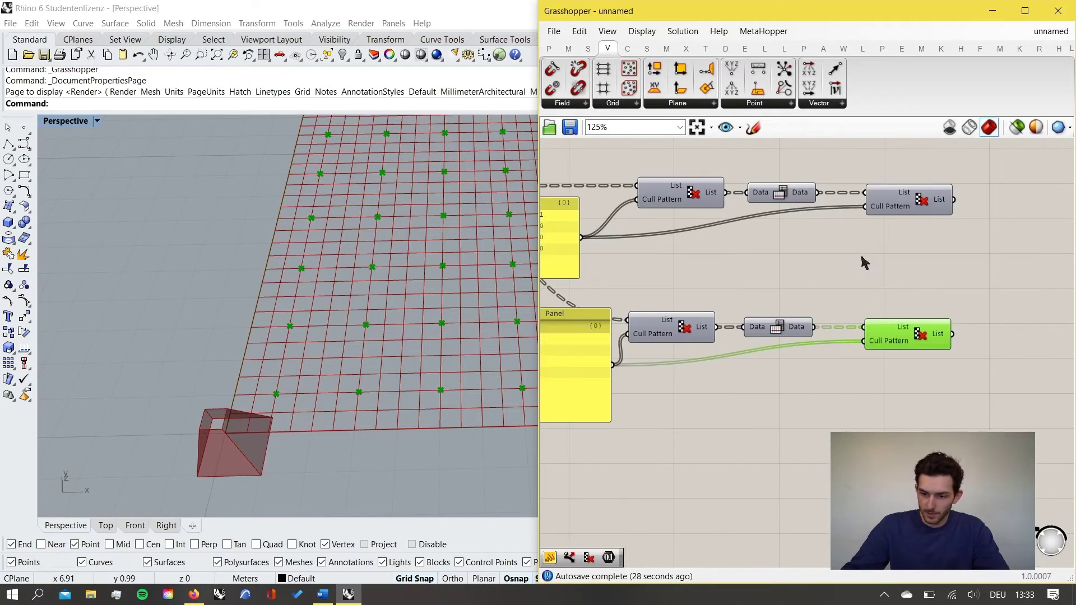
pyautogui.moveTo(866, 263); pyautogui.dragTo(841, 286, button='right')
pyautogui.click(892, 227)
pyautogui.rightClick(892, 224)
pyautogui.click(920, 245)
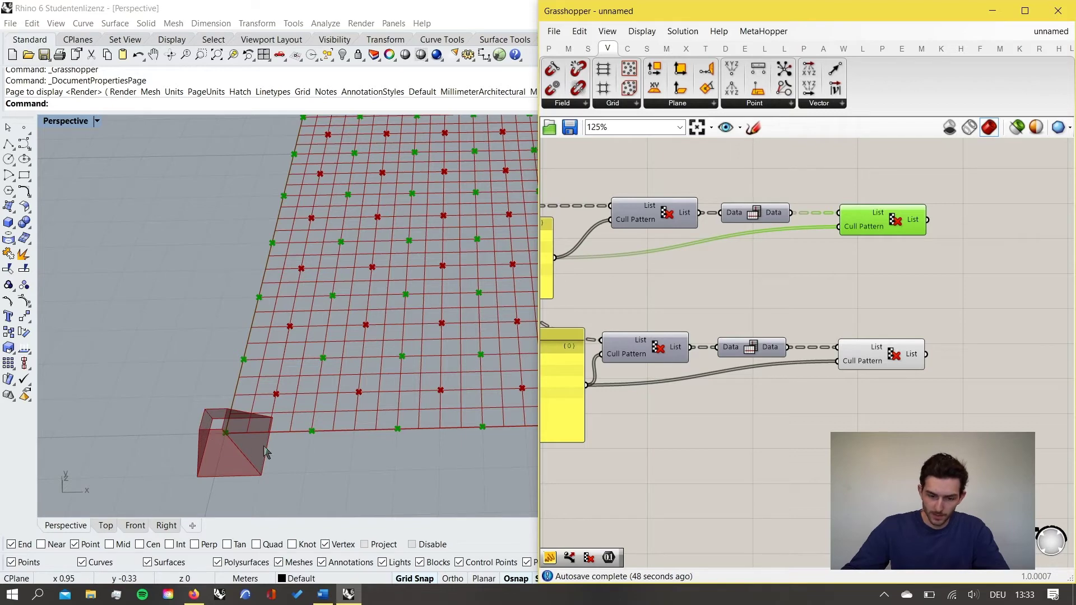
# Compare the grid points of the final upper and lower Cull Pattern components around the module.
pyautogui.moveTo(586, 385); pyautogui.dragTo(610, 363)
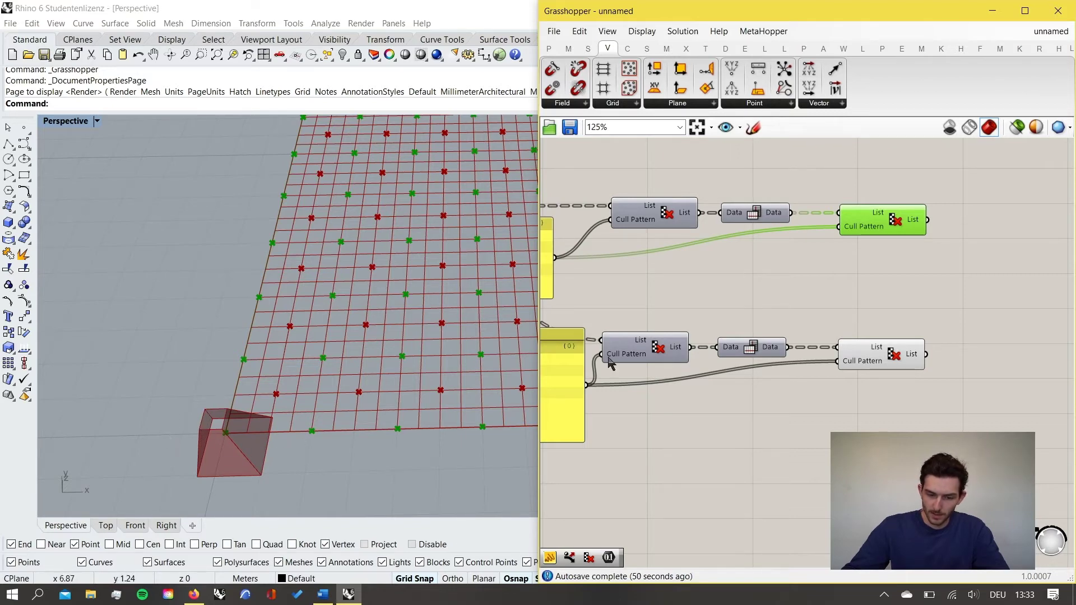
pyautogui.scroll(2, 360, 368)
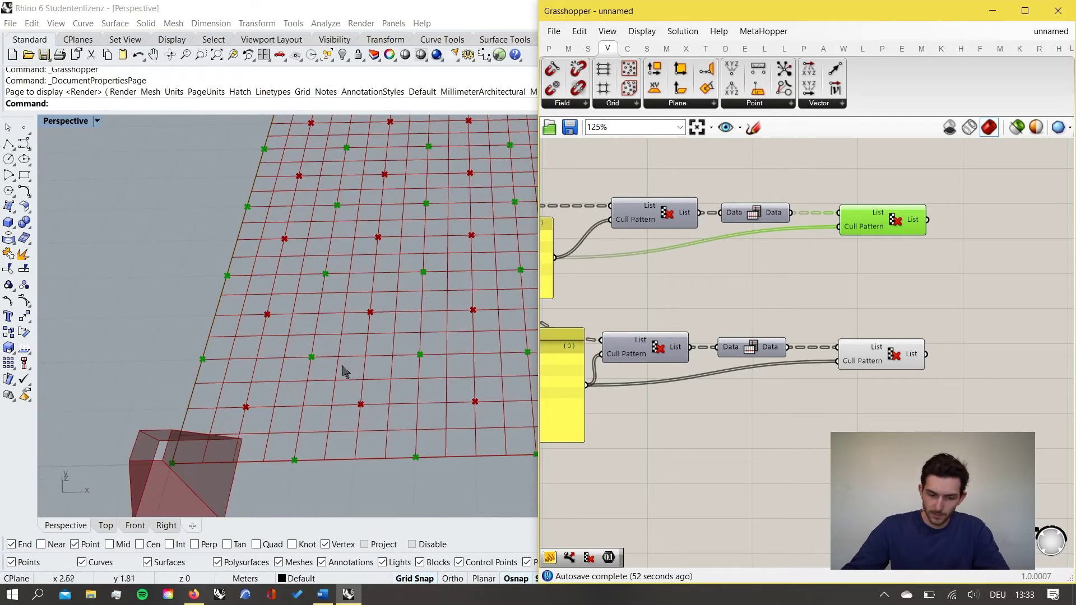
pyautogui.scroll(-2, 311, 356)
pyautogui.scroll(2, 312, 362)
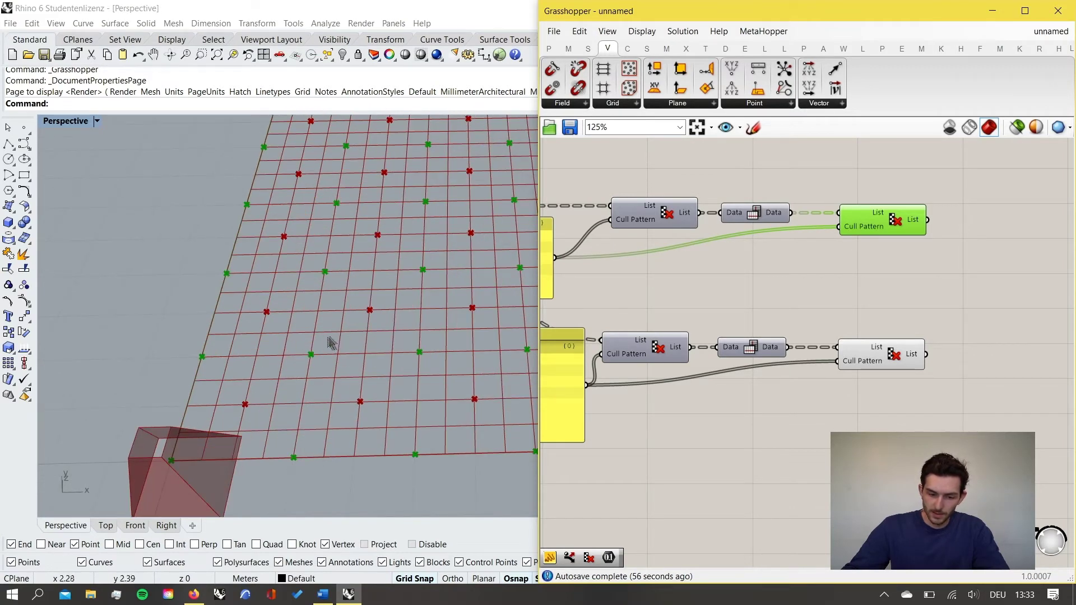
pyautogui.click(897, 359)
pyautogui.click(894, 227)
pyautogui.click(897, 362)
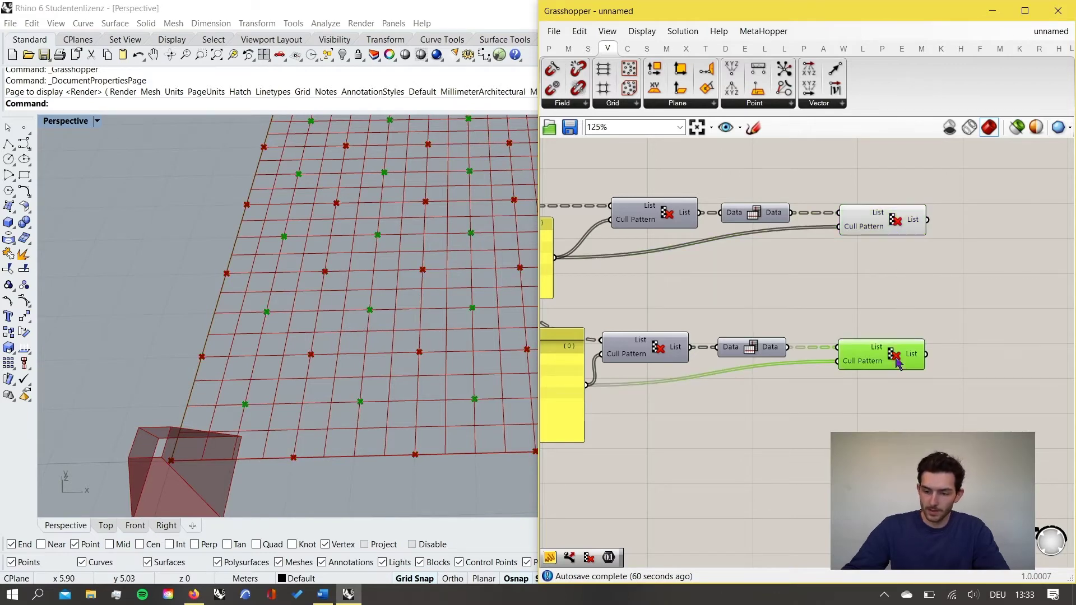
pyautogui.click(868, 319)
# Move the whole lower culling chain with its panel further down, away from the upper chain.
pyautogui.scroll(-2, 869, 319)
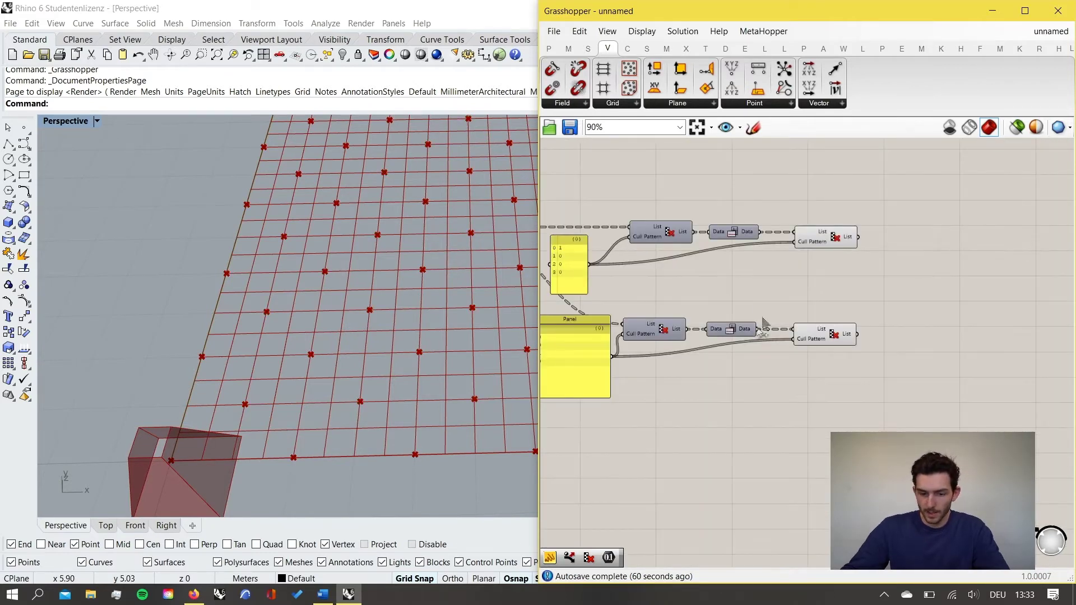
pyautogui.scroll(-3, 748, 348)
pyautogui.moveTo(845, 399); pyautogui.dragTo(664, 309)
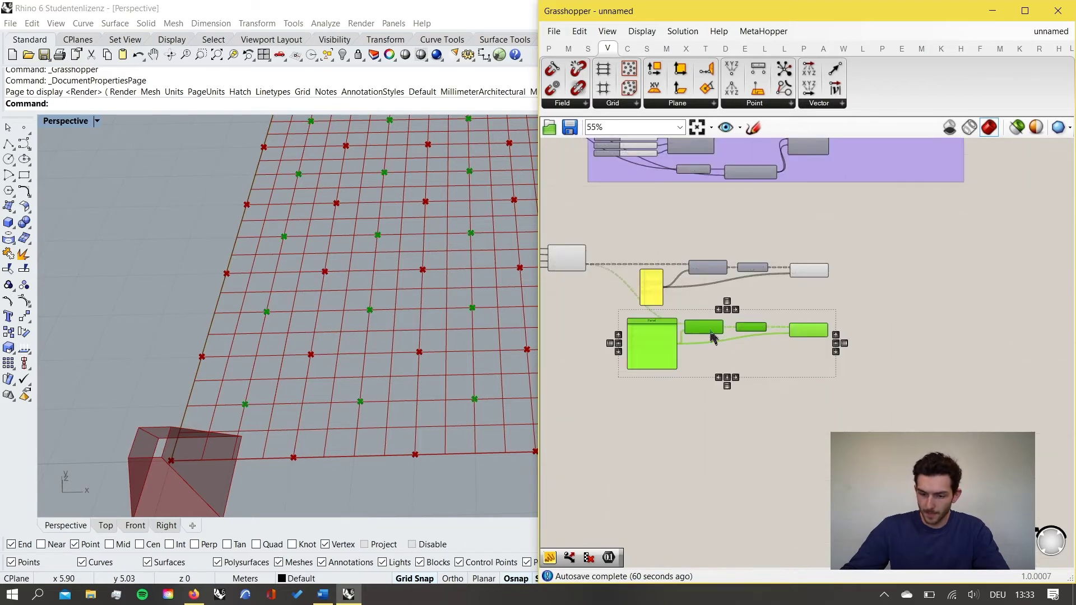
pyautogui.moveTo(715, 338); pyautogui.dragTo(723, 371)
pyautogui.click(785, 336)
# Shrink the lower chain's 0, 0, 1, 0 panel to a compact size beside its Cull Pattern.
pyautogui.scroll(3, 676, 363)
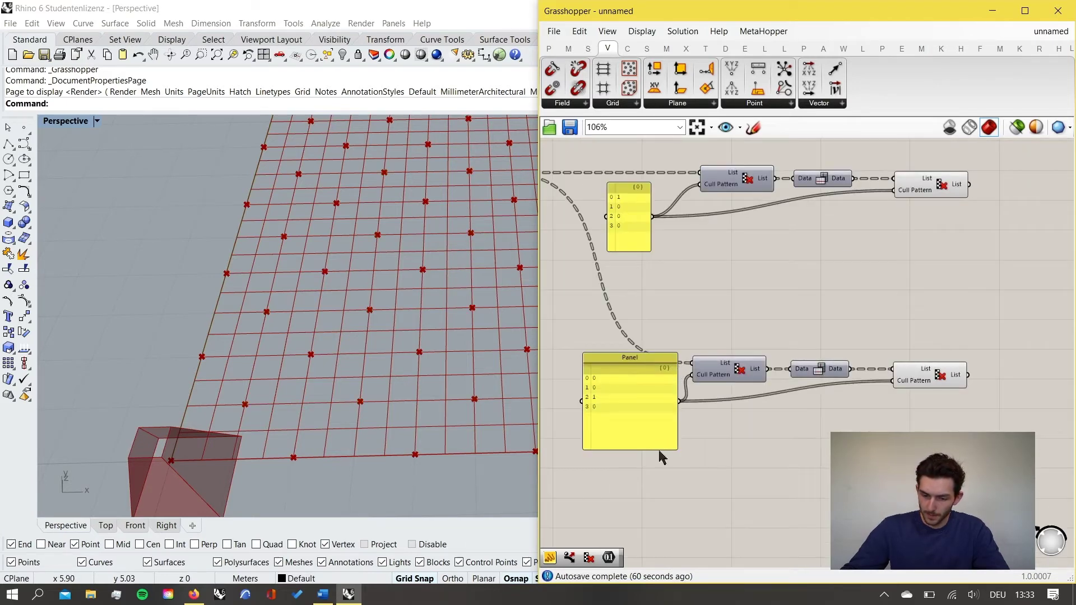
pyautogui.click(674, 451)
pyautogui.moveTo(674, 451); pyautogui.dragTo(648, 395)
pyautogui.click(740, 439)
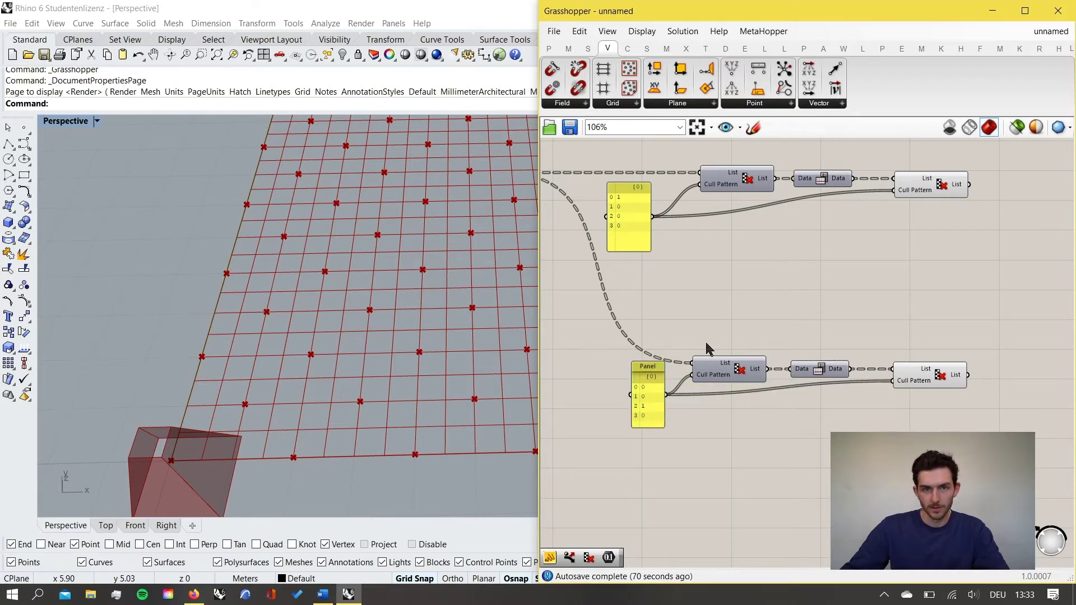
# Widen the canvas gap between the lofted module's Brep container and the Brep edges group, and shift the container slightly toward the Loft.
pyautogui.scroll(-9, 703, 331)
pyautogui.scroll(7, 830, 252)
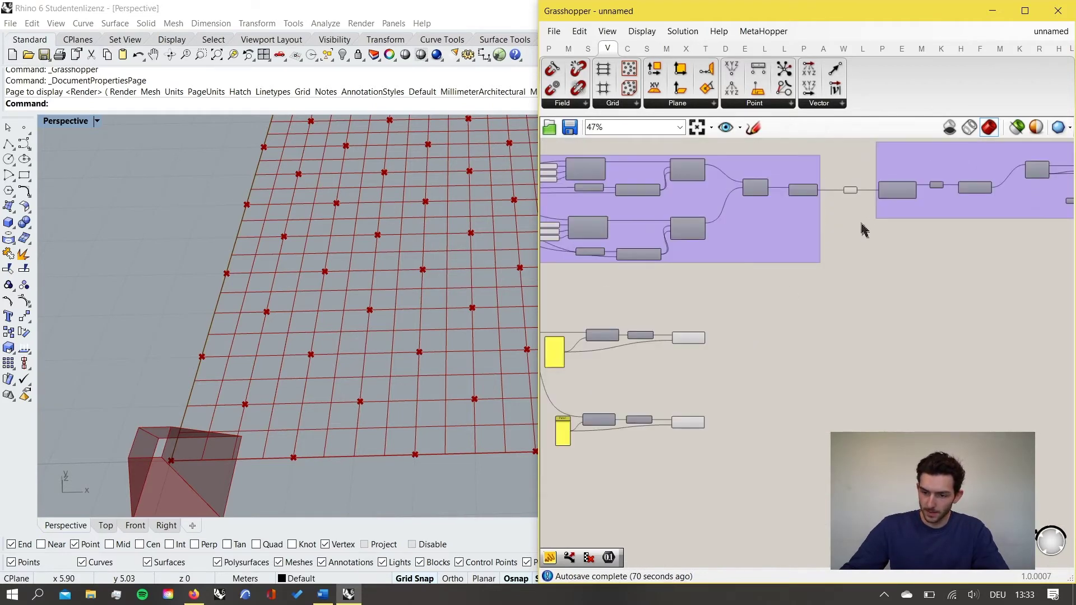
pyautogui.moveTo(853, 220); pyautogui.dragTo(780, 248, button='right')
pyautogui.scroll(-3, 723, 258)
pyautogui.scroll(5, 745, 255)
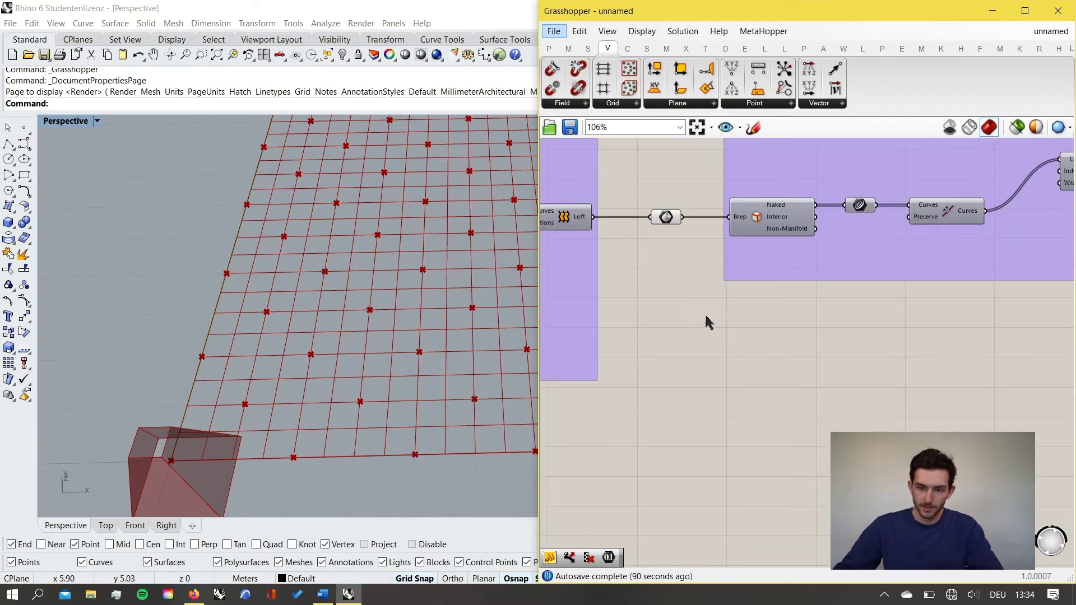
pyautogui.keyDown('alt'); pyautogui.moveTo(703, 317); pyautogui.dragTo(883, 318); pyautogui.keyUp('alt')
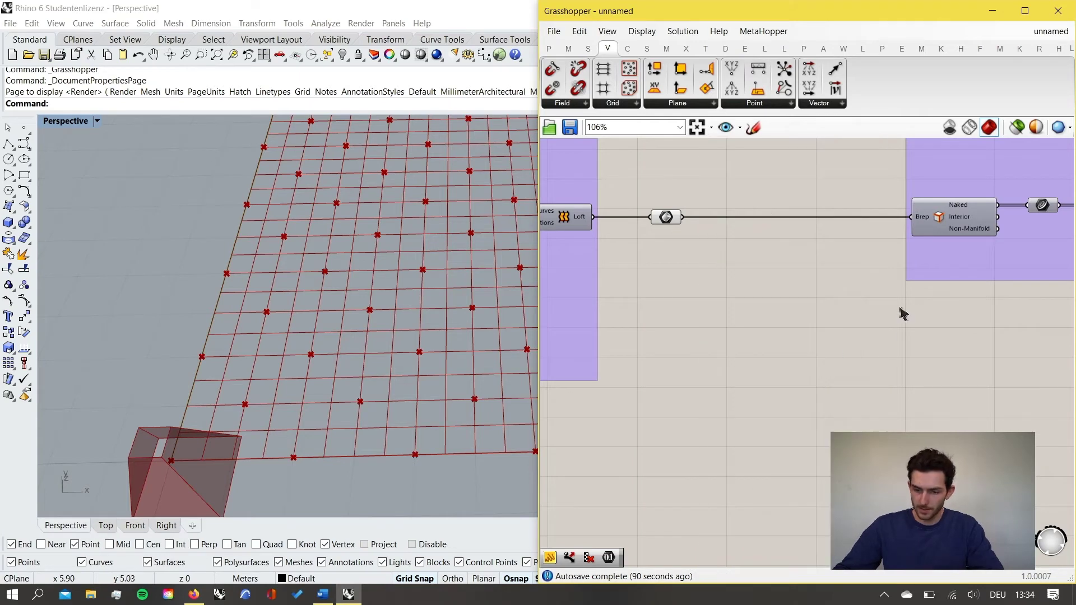
pyautogui.scroll(-3, 914, 306)
pyautogui.scroll(3, 851, 286)
pyautogui.moveTo(844, 289); pyautogui.dragTo(841, 276, button='right')
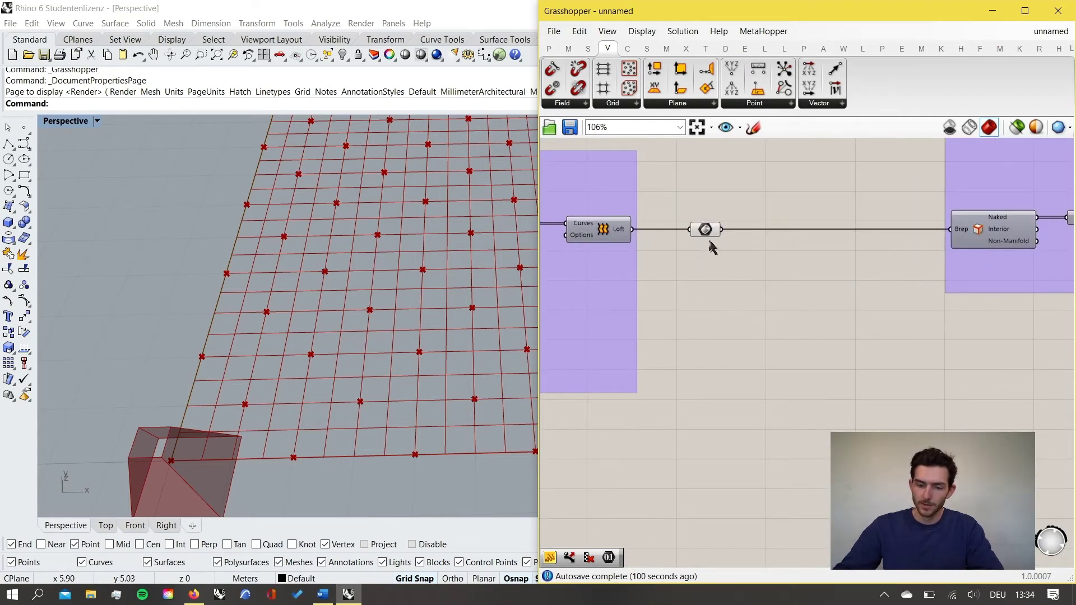
pyautogui.moveTo(704, 232); pyautogui.dragTo(695, 232)
# Add a Mirror component below the Brep container and connect the module's Brep to its Geometry input.
pyautogui.doubleClick(773, 272)
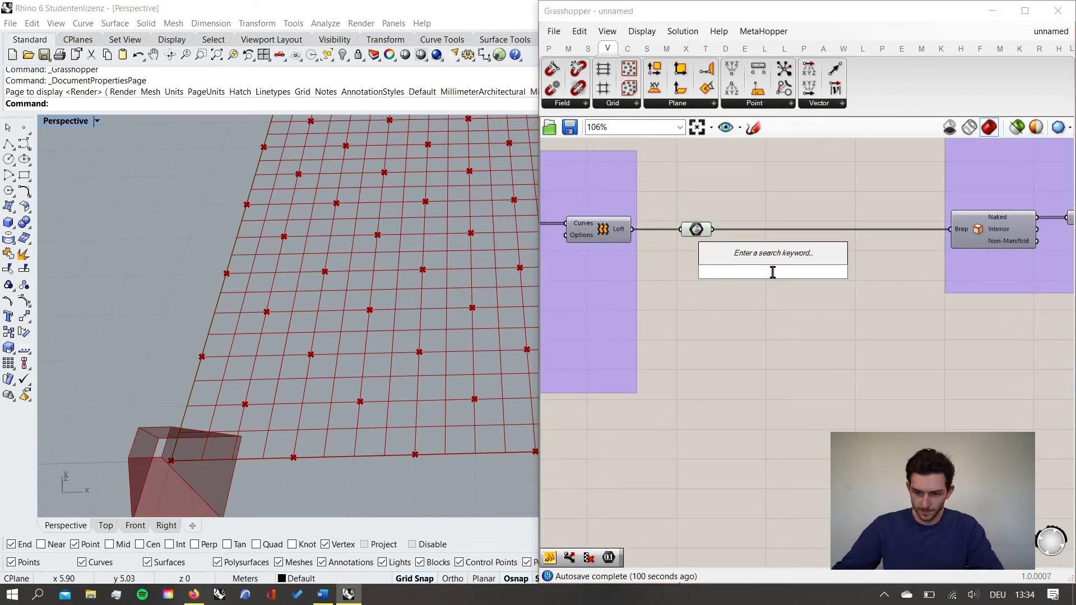
pyautogui.write('mirr')
pyautogui.press('Return')
pyautogui.moveTo(773, 272); pyautogui.dragTo(827, 274)
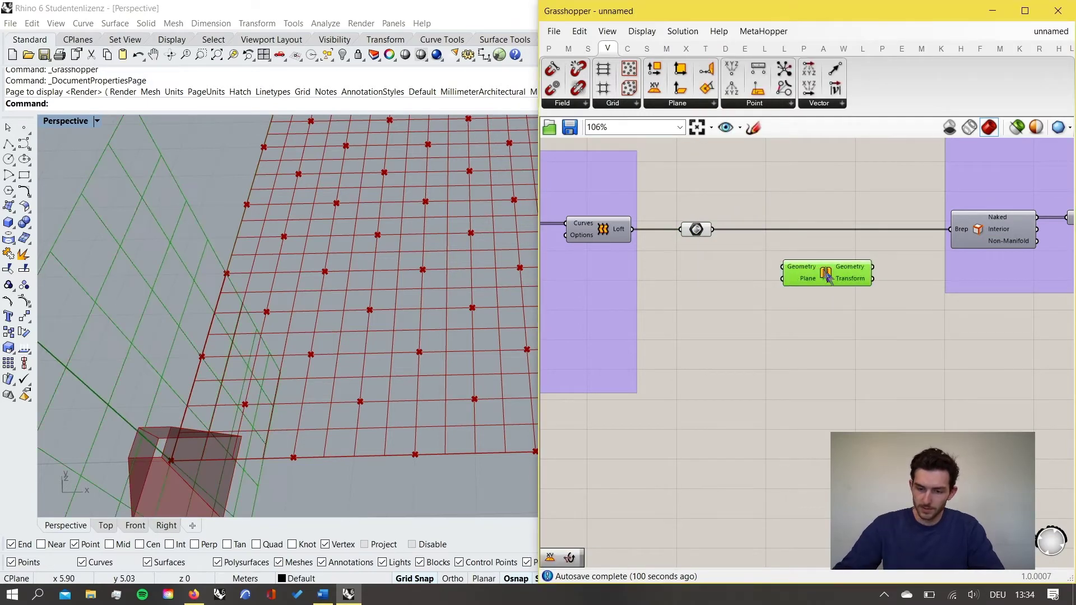
pyautogui.scroll(2, 759, 244)
pyautogui.moveTo(694, 224); pyautogui.dragTo(772, 280)
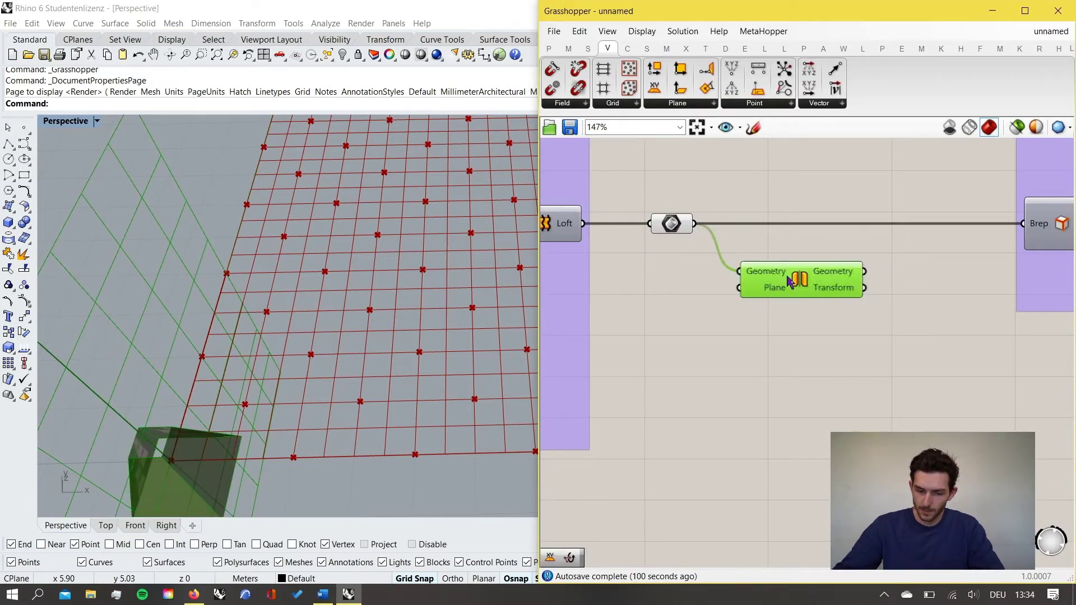
# Add an XY Plane component, connect it to the Mirror's Plane input, and check the mirrored module.
pyautogui.doubleClick(670, 322)
pyautogui.write('xy')
pyautogui.press('Return')
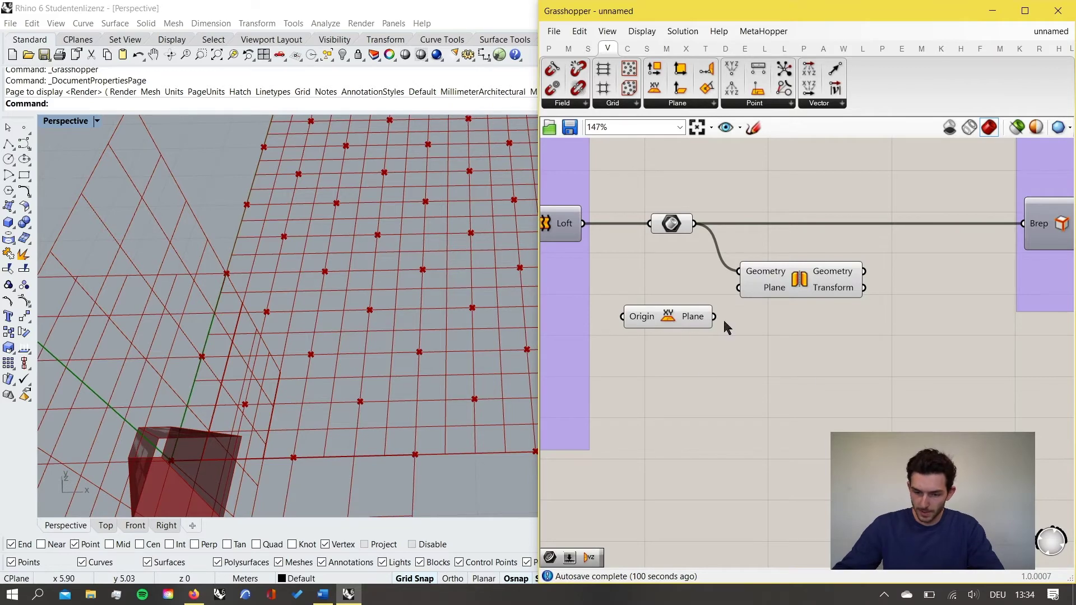
pyautogui.moveTo(714, 317); pyautogui.dragTo(739, 288)
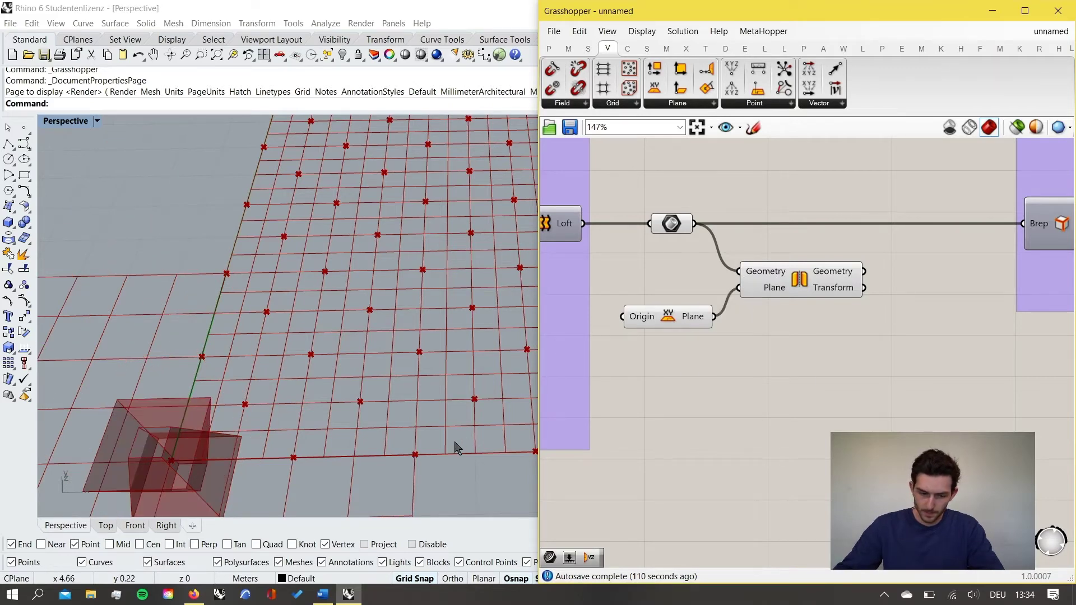
pyautogui.moveTo(457, 449); pyautogui.dragTo(457, 373, button='right')
pyautogui.click(800, 281)
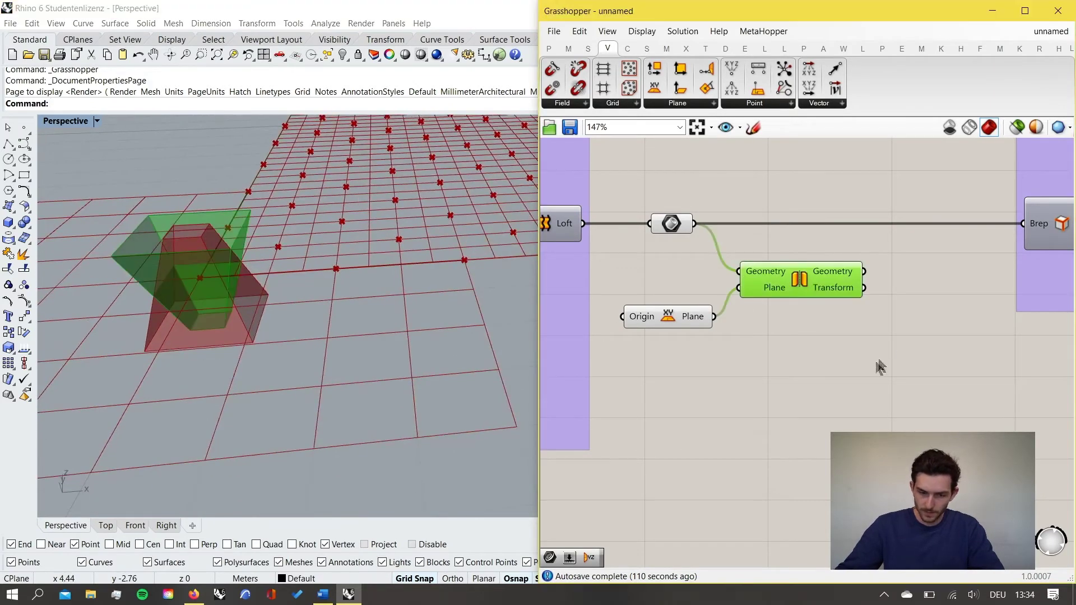
# Add a Brep container after the Mirror component and connect the mirrored Geometry output to it.
pyautogui.doubleClick(881, 367)
pyautogui.write('brep')
pyautogui.press('Return')
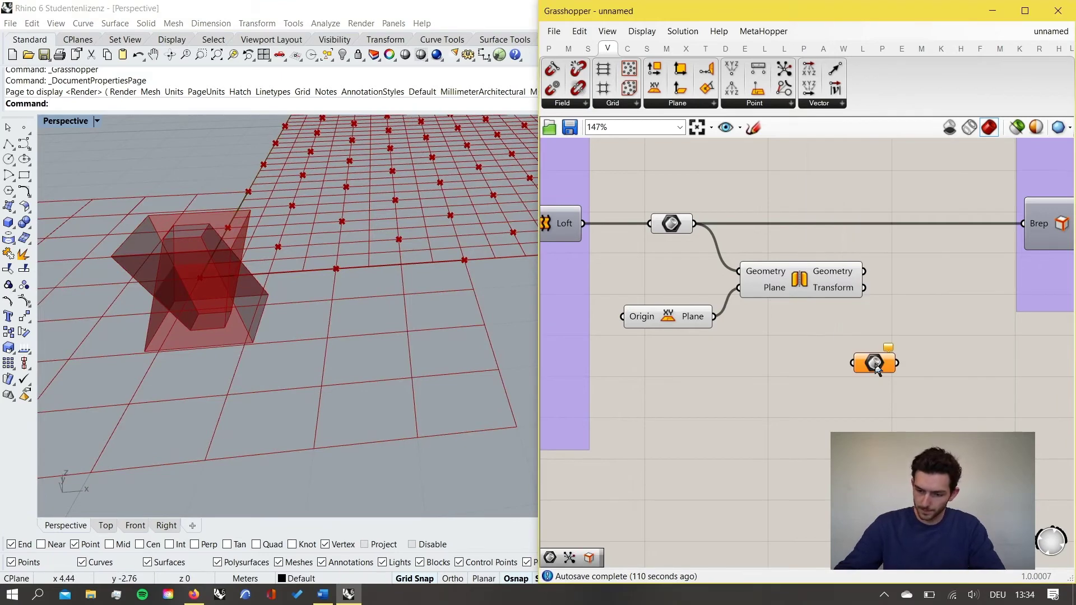
pyautogui.moveTo(877, 367); pyautogui.dragTo(897, 308)
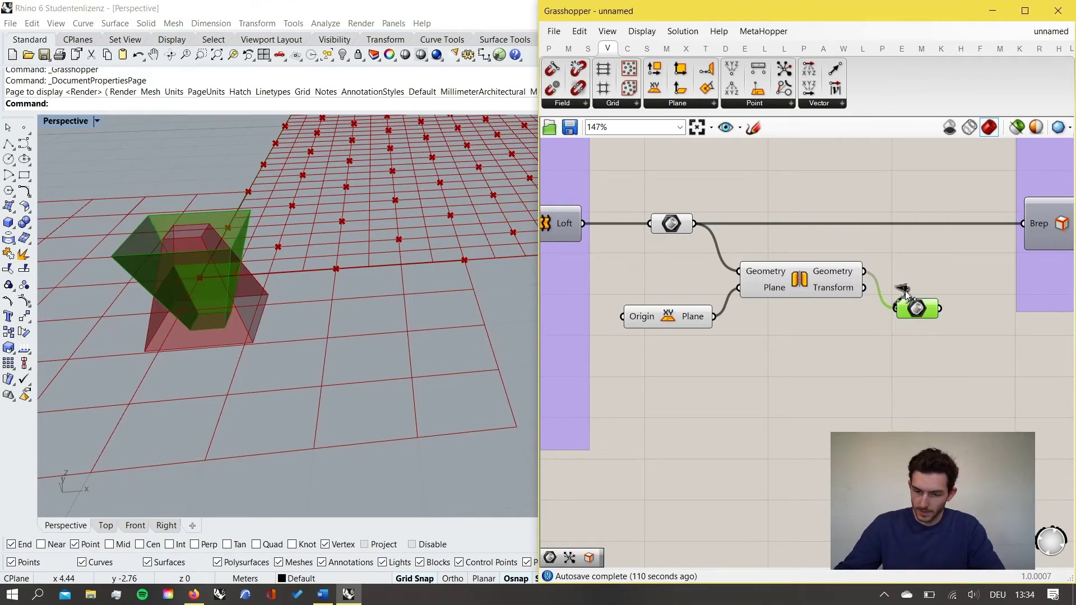
# Hide the preview of the Mirror and XY Plane components and align the new Brep container with the Mirror's Geometry output.
pyautogui.moveTo(834, 386); pyautogui.dragTo(696, 277)
pyautogui.middleClick(776, 262)
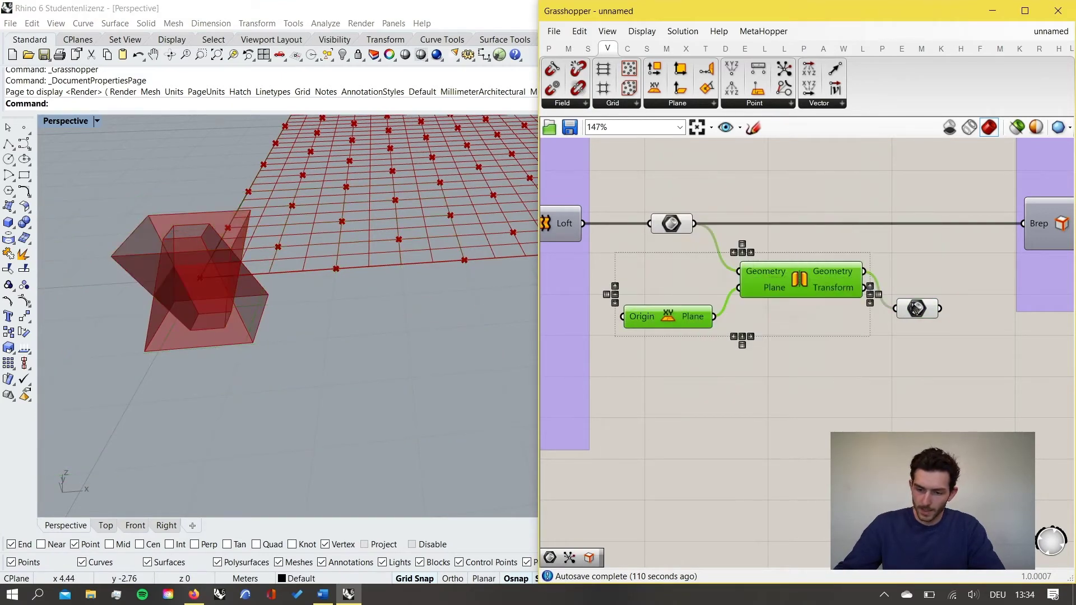
pyautogui.moveTo(918, 308); pyautogui.dragTo(922, 273)
pyautogui.click(902, 320)
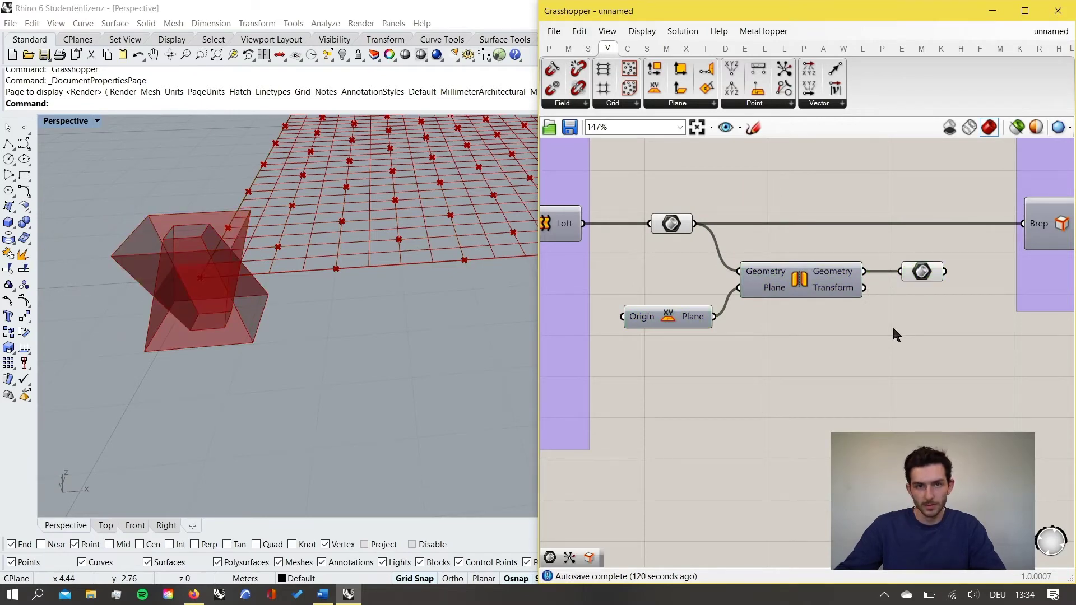
# Examine the culled grid points in relation to the module and its mirrored copy.
pyautogui.scroll(-5, 940, 285)
pyautogui.scroll(5, 945, 287)
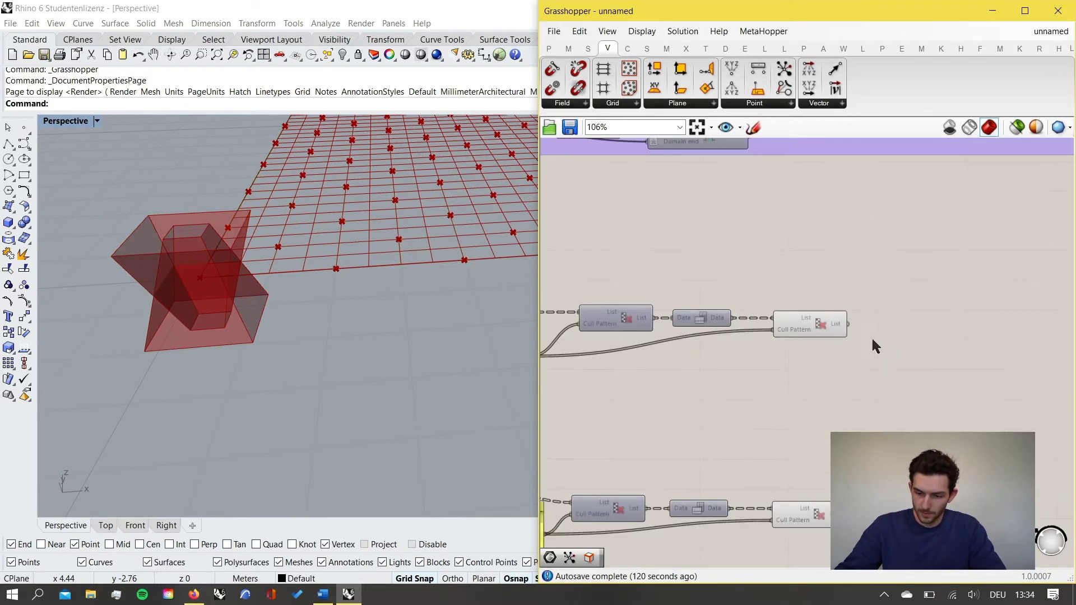
pyautogui.click(796, 317)
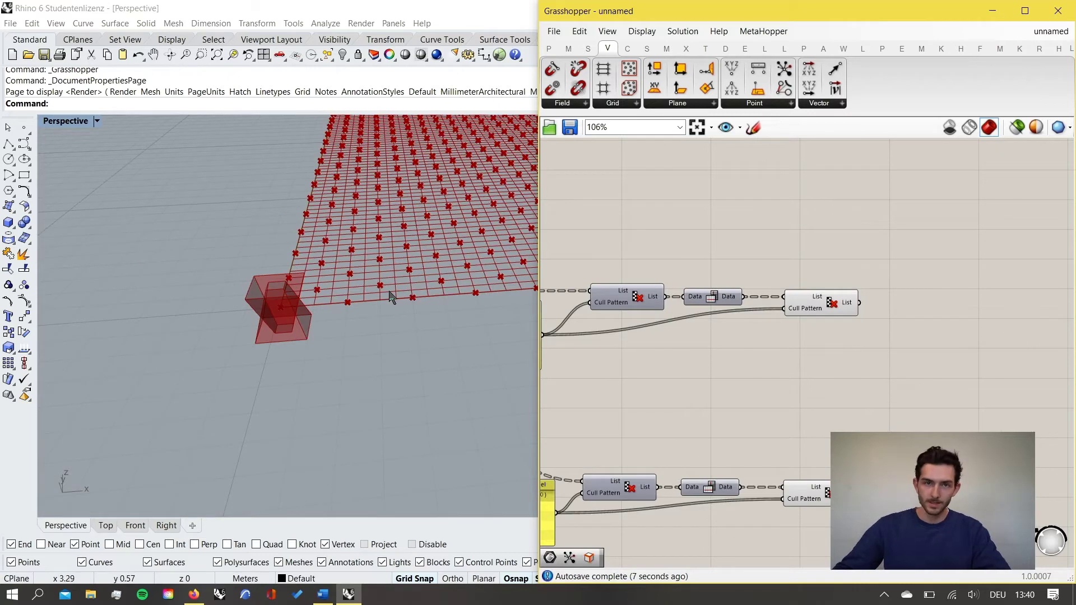
pyautogui.scroll(-4, 325, 312)
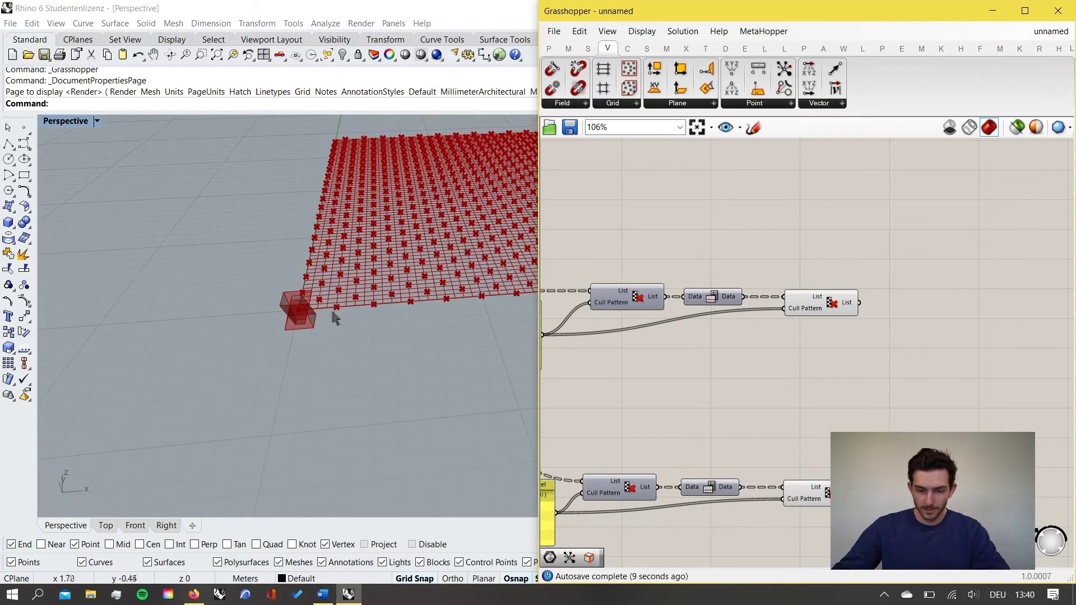
pyautogui.moveTo(399, 293); pyautogui.dragTo(325, 309, button='right')
pyautogui.scroll(5, 399, 293)
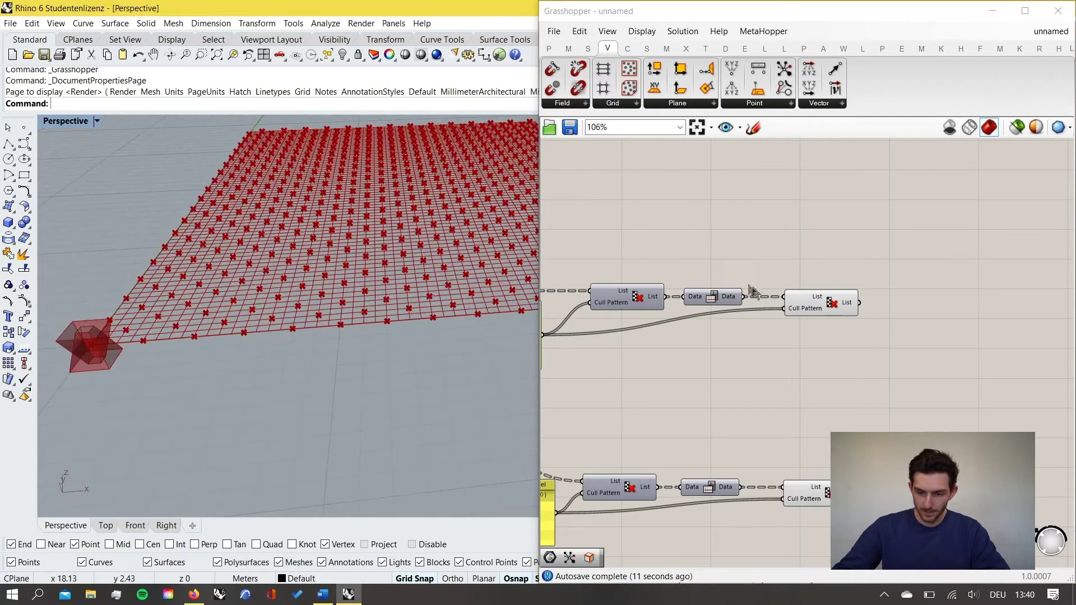
pyautogui.scroll(1, 824, 303)
# Add a Vector 2Pt component to the canvas after the two culling chains.
pyautogui.click(819, 309)
pyautogui.scroll(-2, 833, 376)
pyautogui.moveTo(834, 376); pyautogui.dragTo(832, 307, button='right')
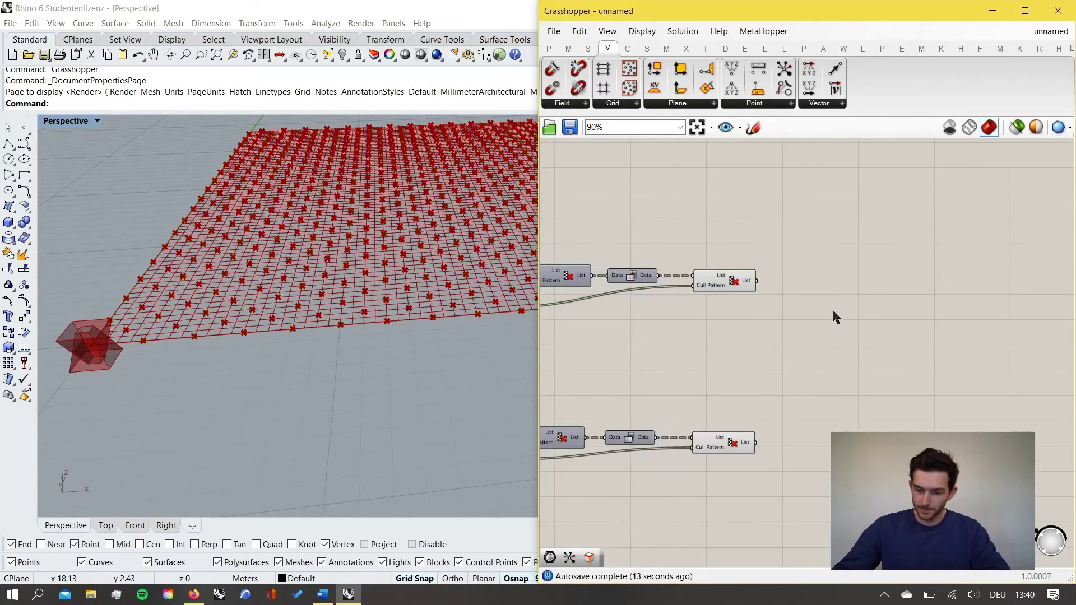
pyautogui.doubleClick(832, 309)
pyautogui.write('vector')
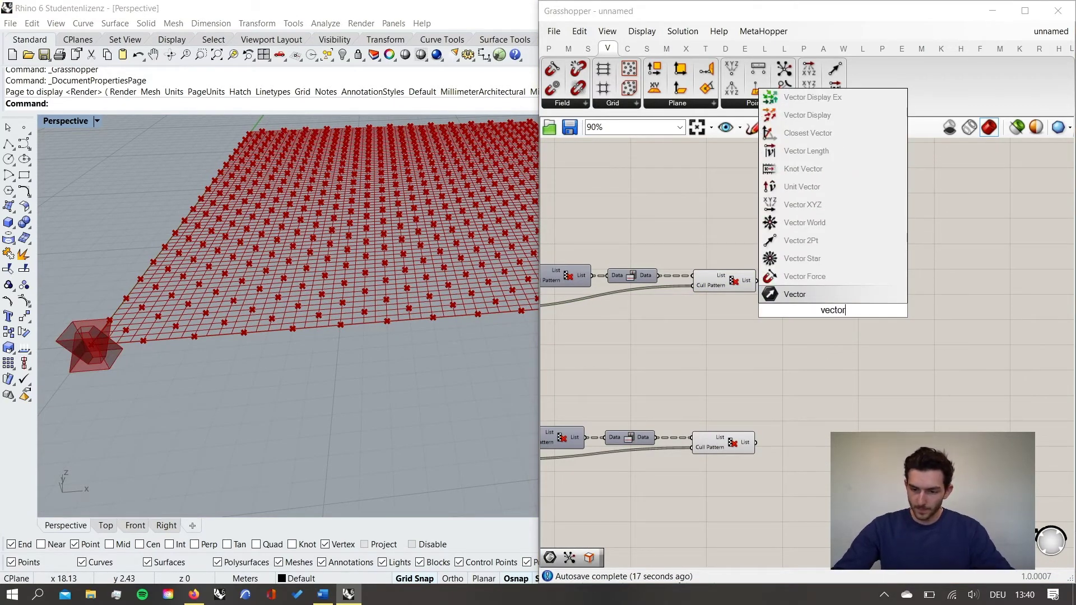
pyautogui.press('Up')
pyautogui.press('Up')
pyautogui.press('Up')
pyautogui.press('Return')
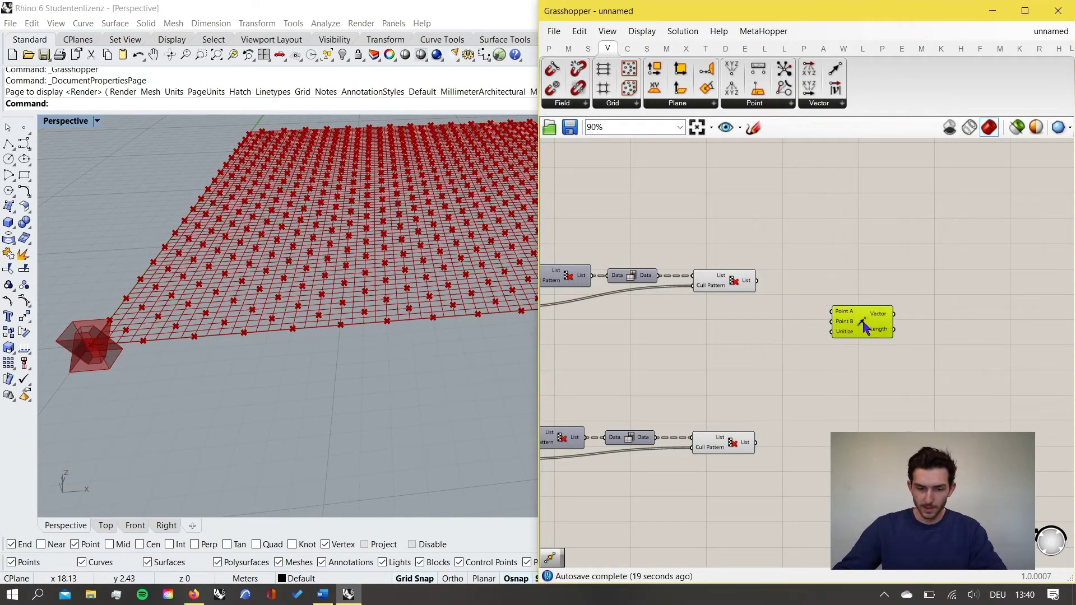
# Reposition the Vector 2Pt component and connect the upper chain's final culled List to its Point B input.
pyautogui.scroll(-5, 394, 358)
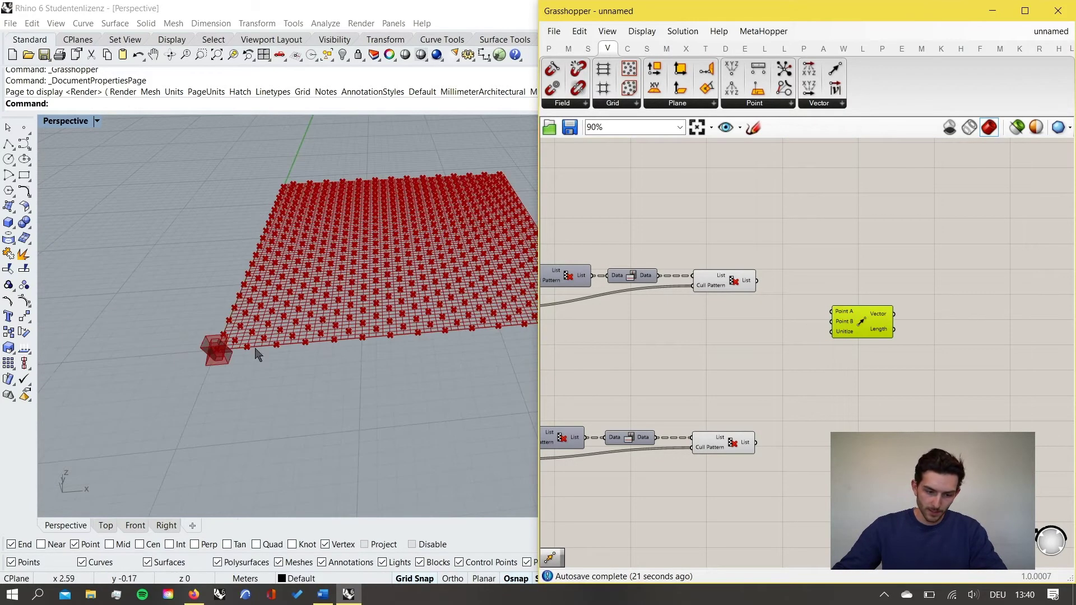
pyautogui.scroll(6, 242, 354)
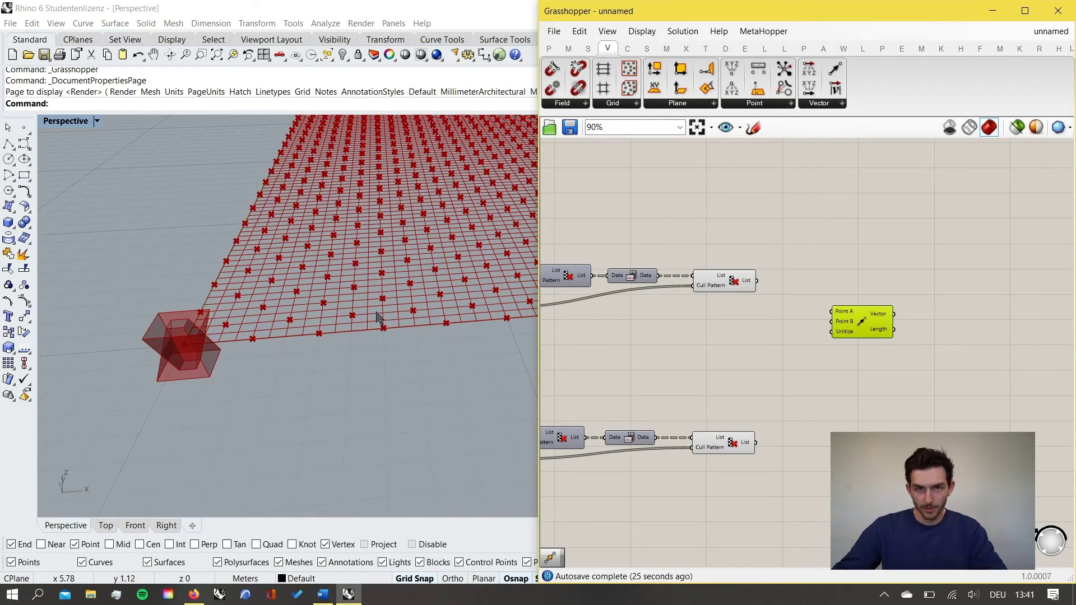
pyautogui.scroll(2, 786, 293)
pyautogui.moveTo(885, 326); pyautogui.dragTo(902, 301)
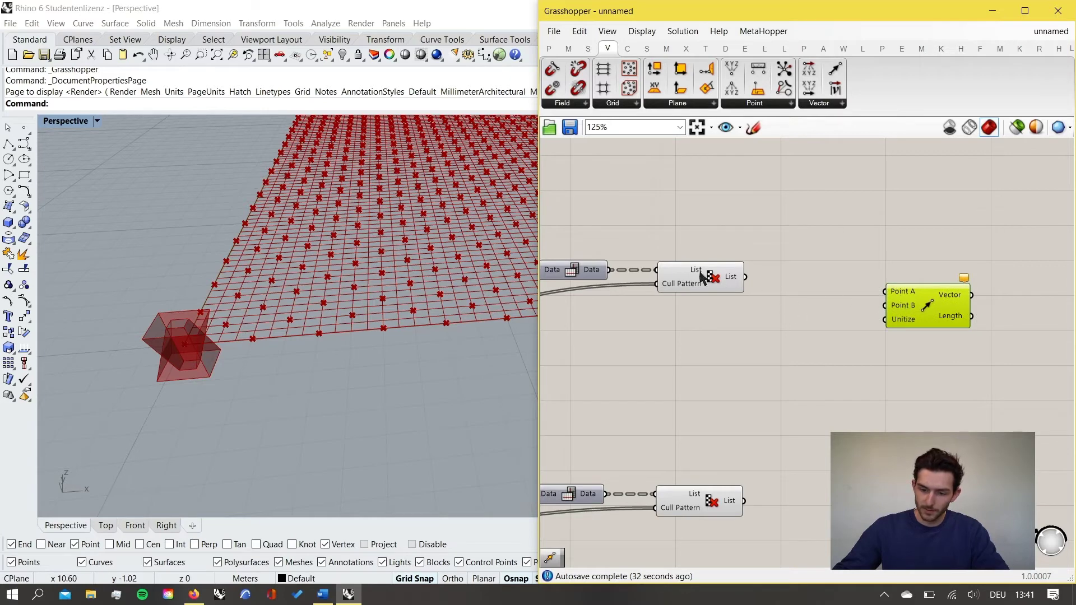
pyautogui.click(729, 280)
pyautogui.moveTo(746, 281); pyautogui.dragTo(884, 307)
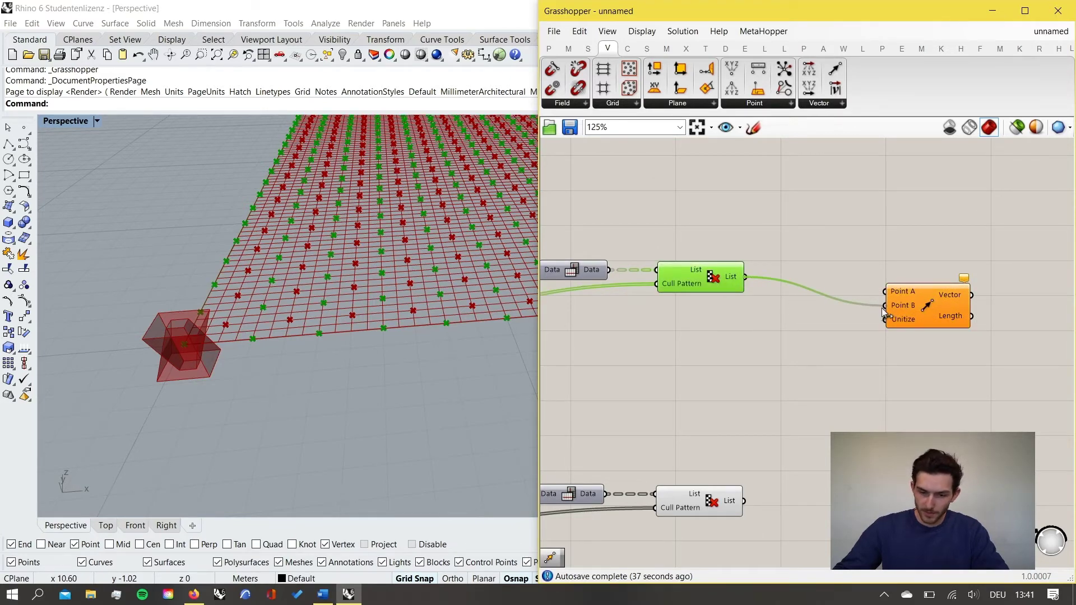
# Connect the origin Point parameter that feeds the Center Box's XY Plane to the Vector 2Pt's Point A input.
pyautogui.click(922, 317)
pyautogui.scroll(-5, 941, 331)
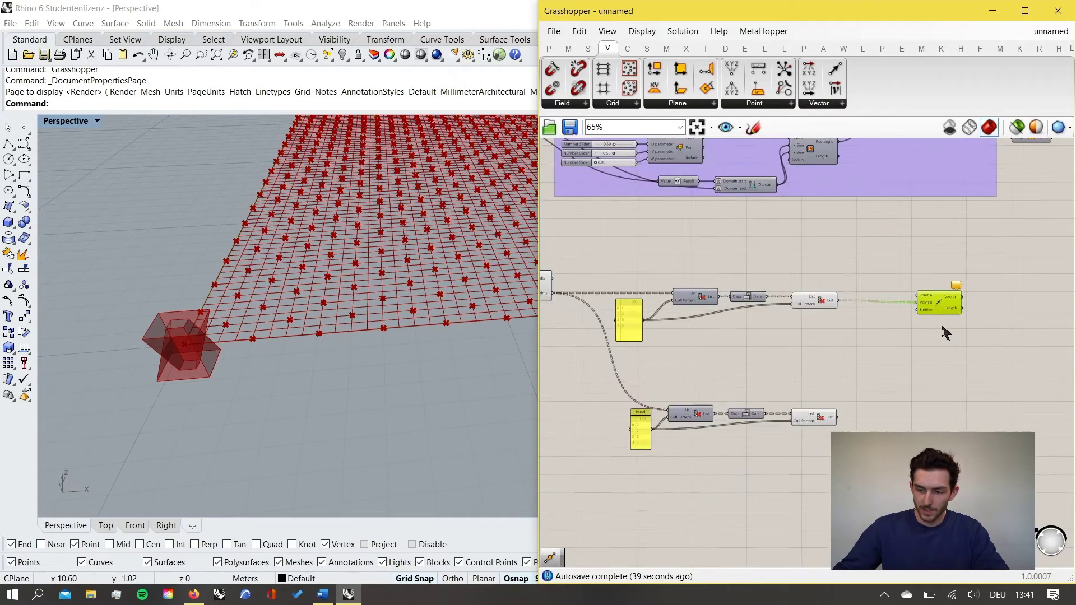
pyautogui.scroll(6, 674, 216)
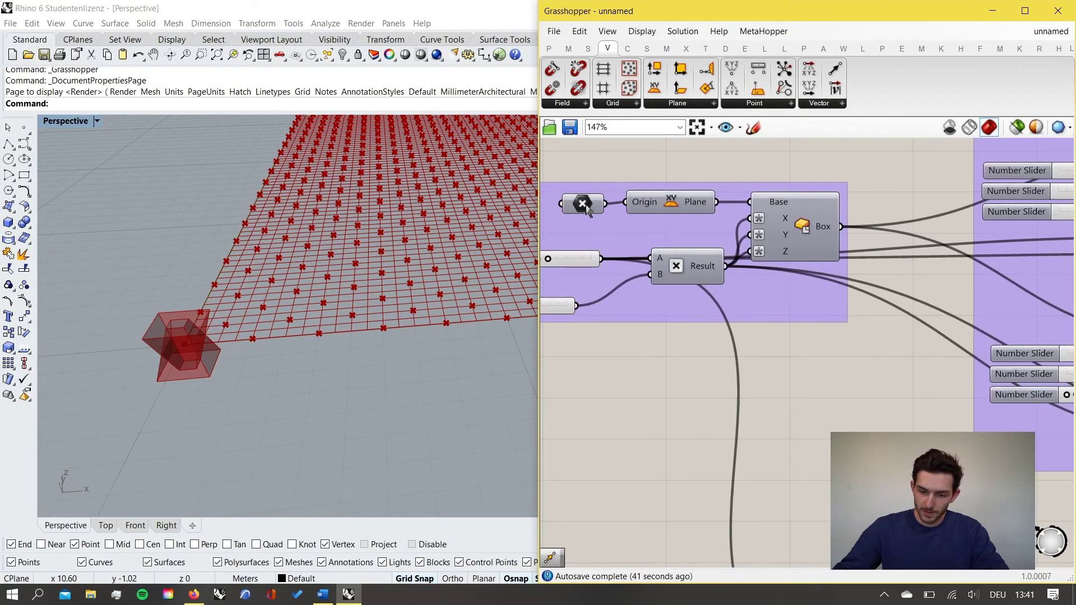
pyautogui.click(580, 202)
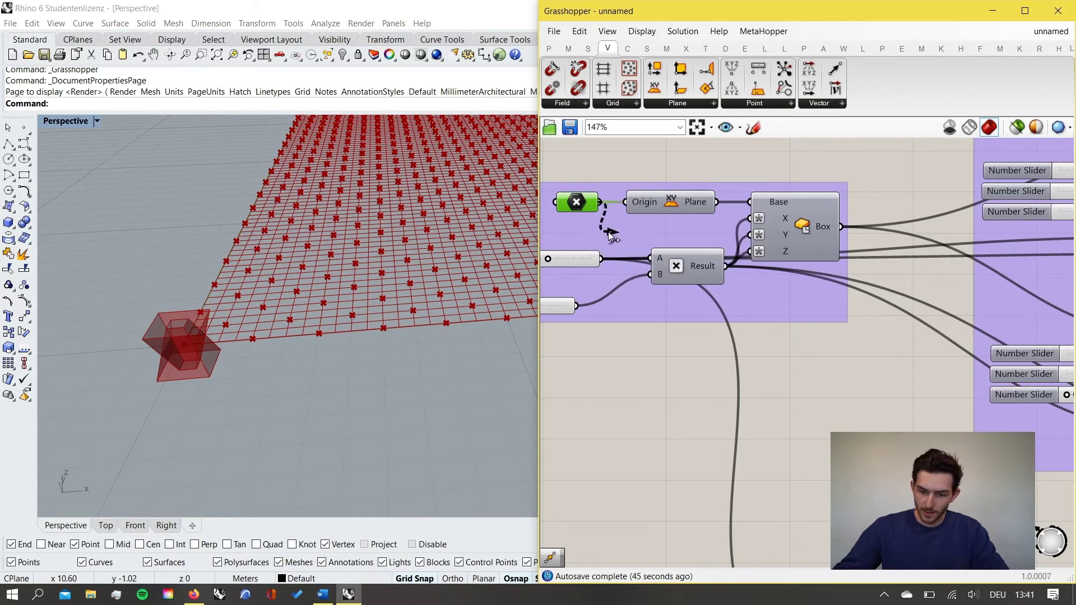
pyautogui.scroll(-6, 608, 231)
pyautogui.scroll(6, 874, 347)
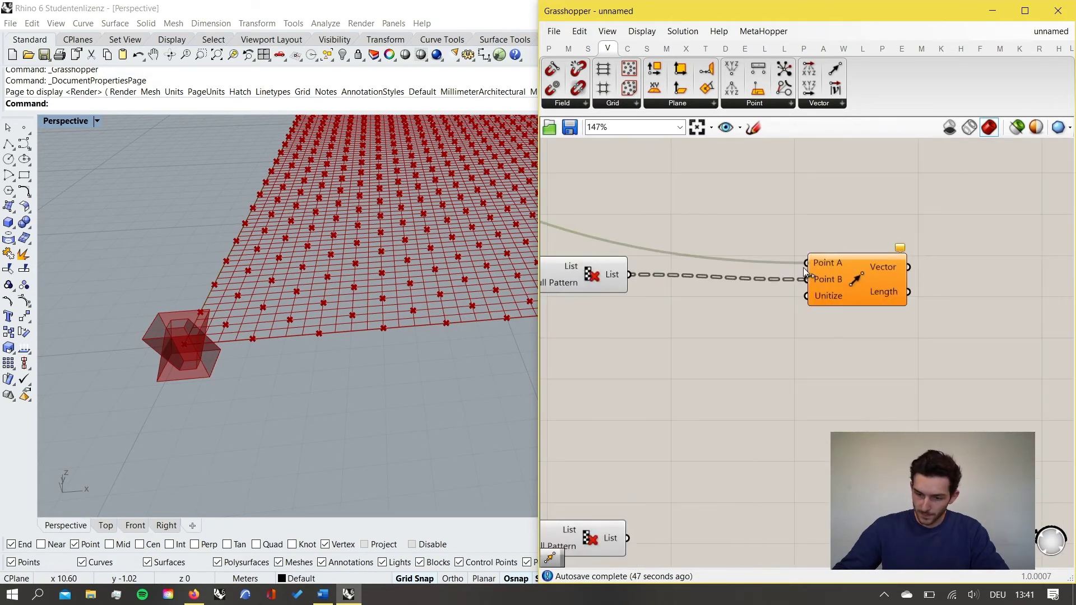
pyautogui.click(856, 279)
pyautogui.scroll(-2, 785, 374)
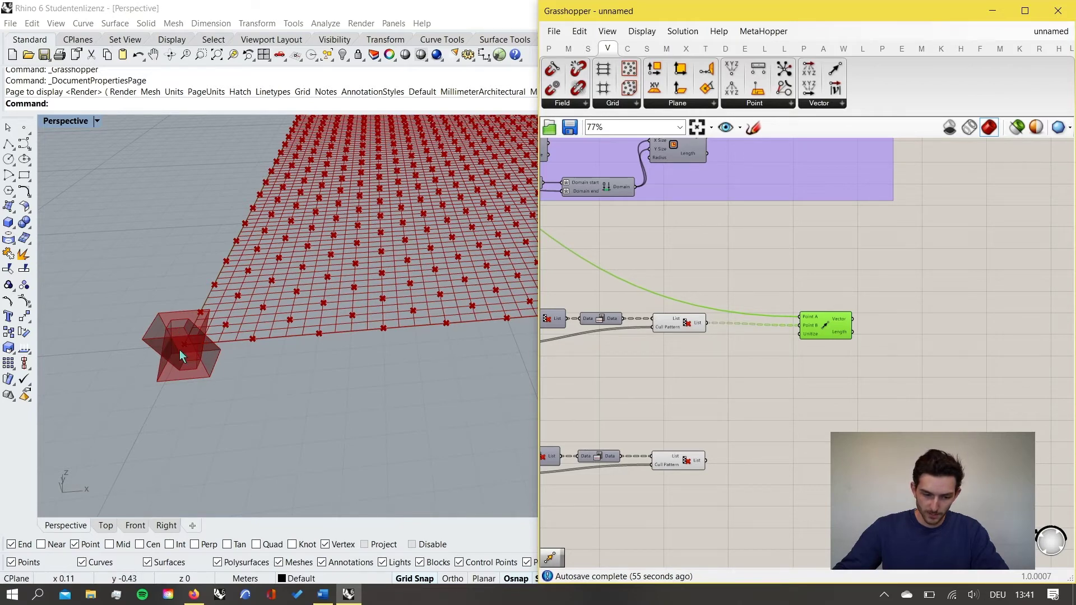
# Examine the Center Box and its base plane in relation to the vector's start point.
pyautogui.scroll(-5, 884, 334)
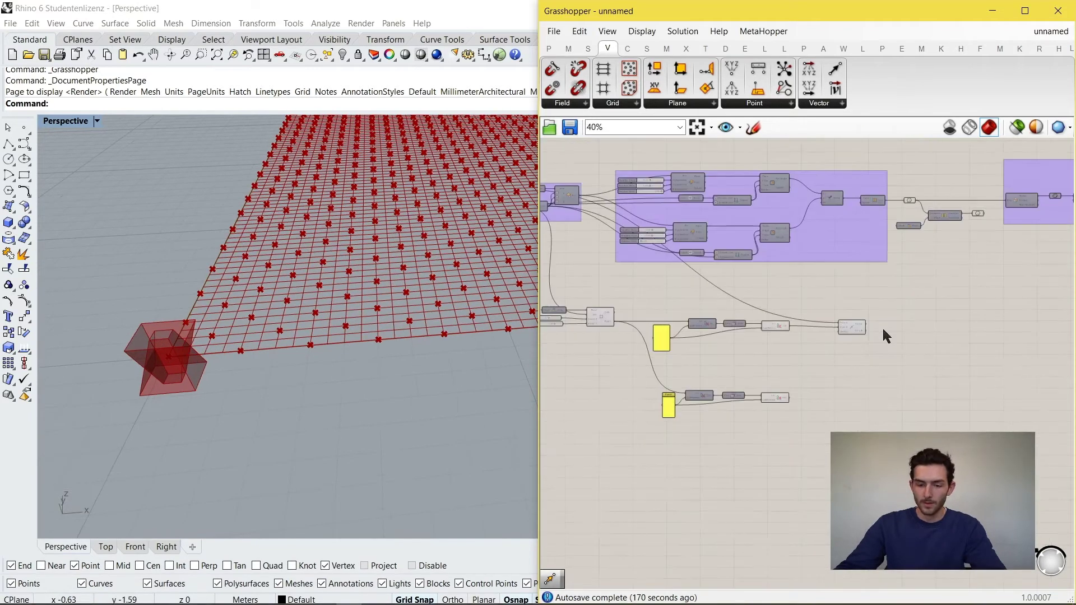
pyautogui.scroll(8, 593, 220)
pyautogui.scroll(2, 638, 236)
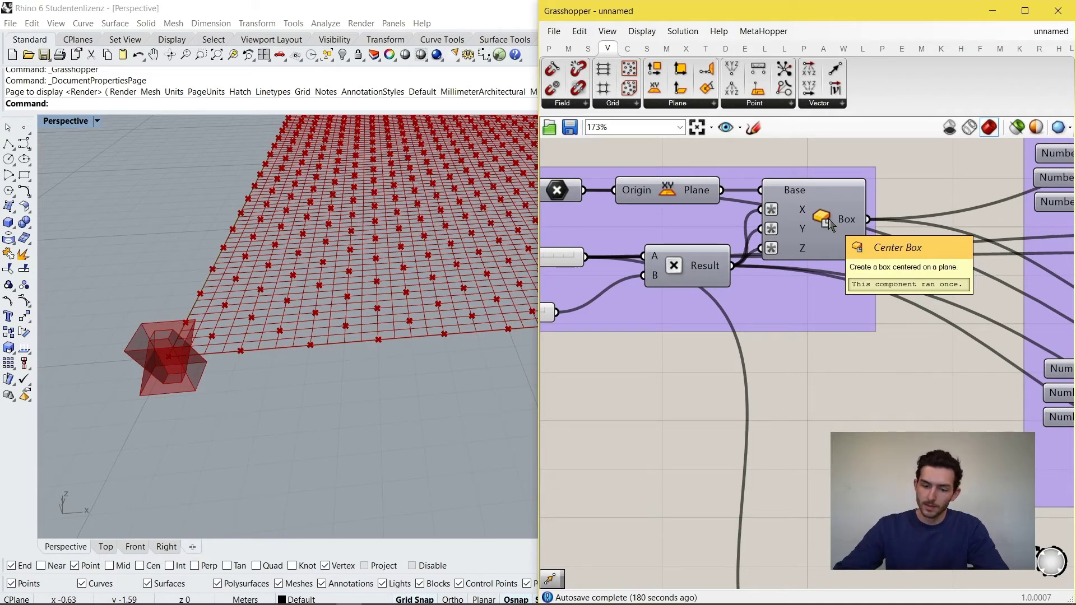
pyautogui.scroll(-3, 831, 244)
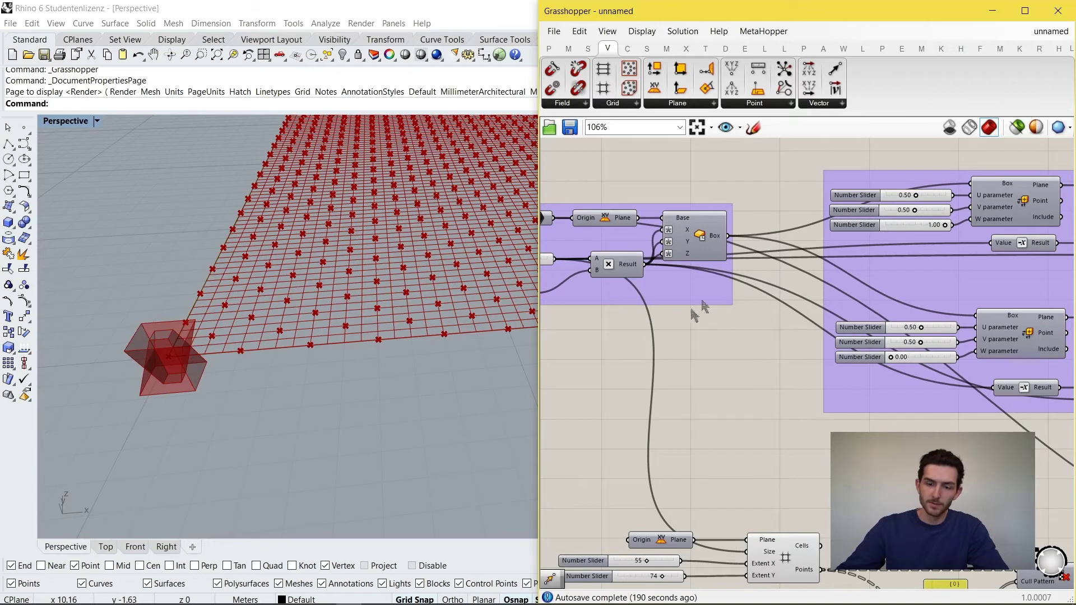
pyautogui.scroll(2, 779, 302)
pyautogui.scroll(2, 785, 272)
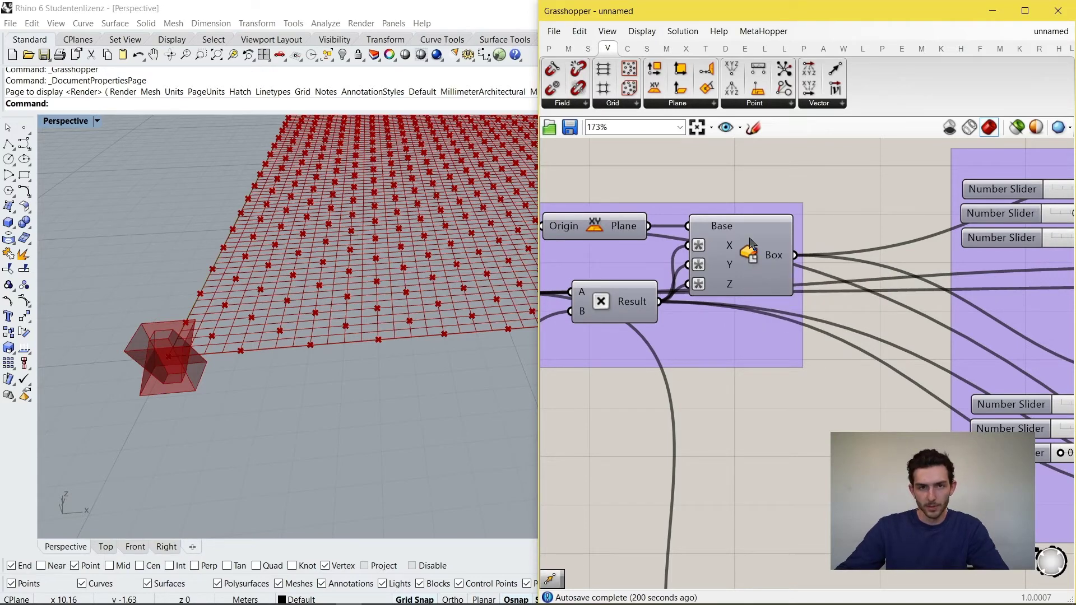
# Add a Move component to the canvas after the Vector 2Pt component.
pyautogui.scroll(-8, 739, 236)
pyautogui.scroll(5, 957, 341)
pyautogui.moveTo(957, 342); pyautogui.dragTo(785, 345, button='right')
pyautogui.click(868, 331)
pyautogui.doubleClick(894, 325)
pyautogui.write('mov')
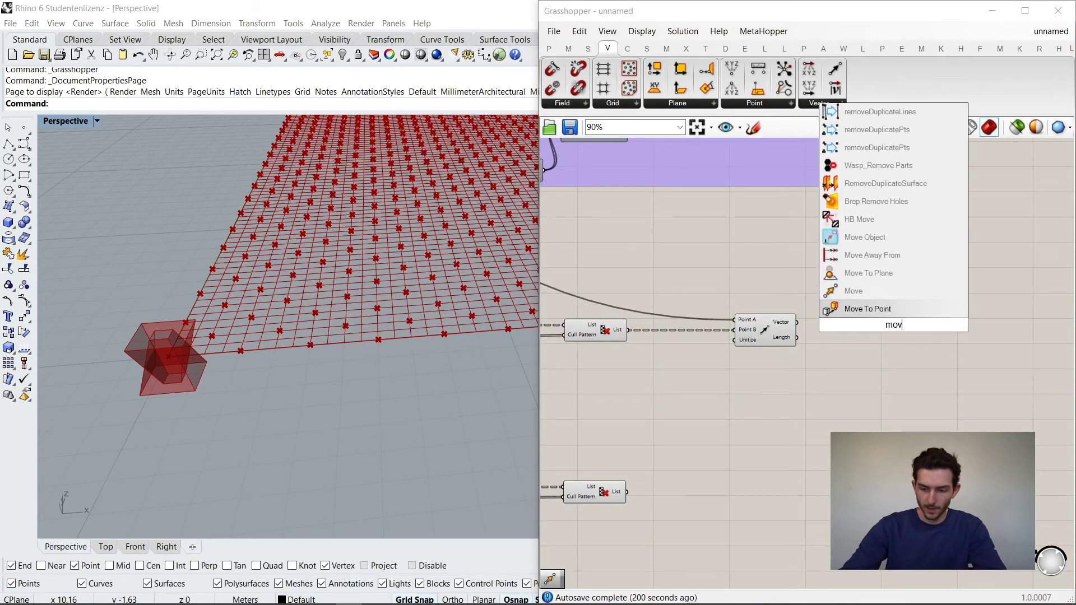
pyautogui.write('e')
pyautogui.press('Return')
pyautogui.click(896, 328)
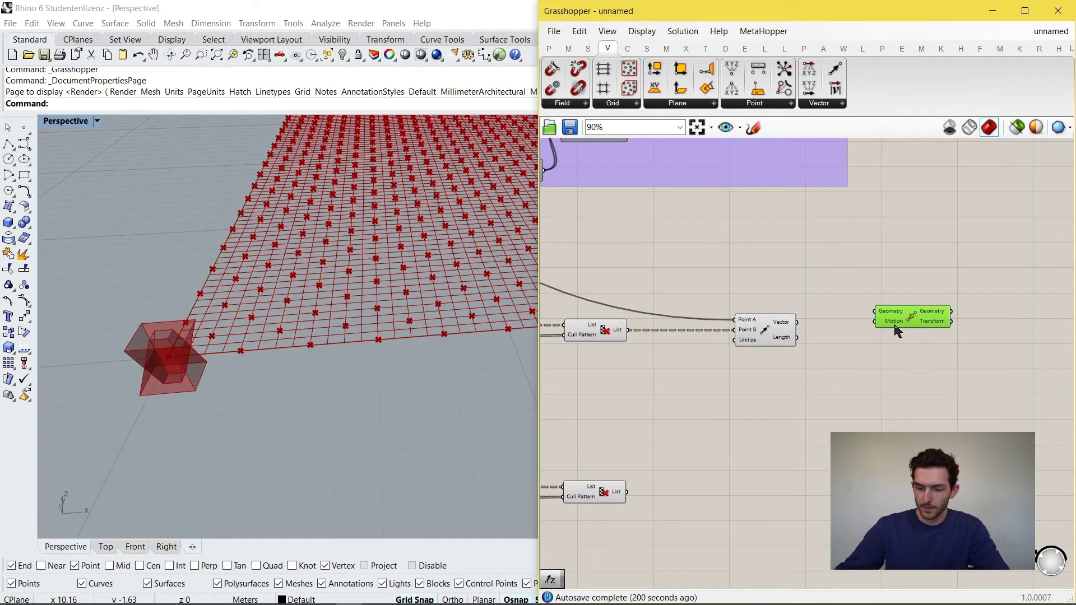
# Connect the Vector 2Pt's Vector output to the Move component's Motion input.
pyautogui.scroll(3, 897, 328)
pyautogui.scroll(-5, 903, 314)
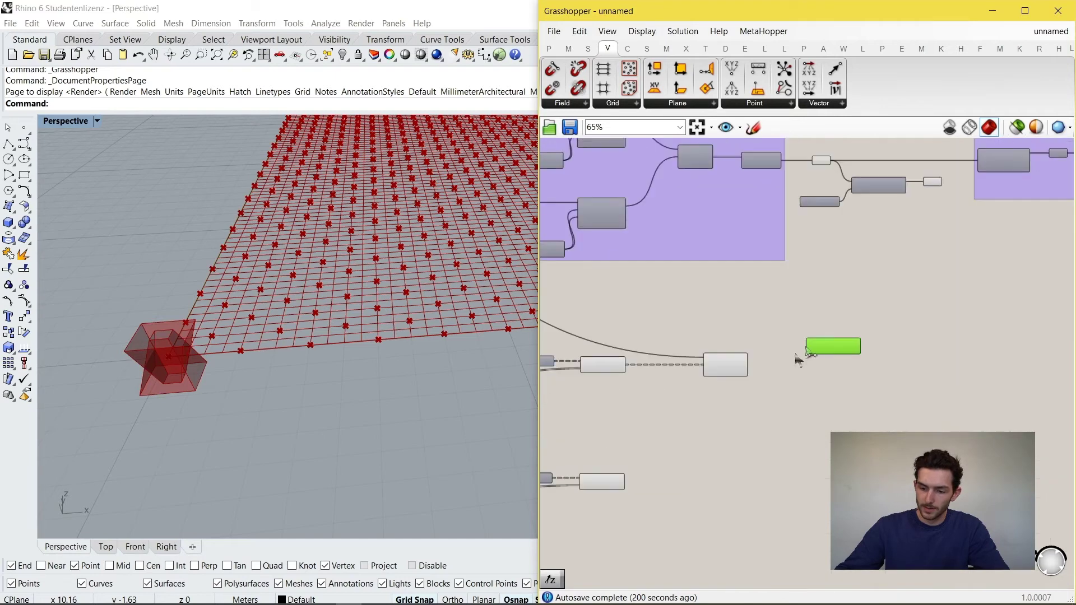
pyautogui.scroll(3, 799, 359)
pyautogui.click(724, 362)
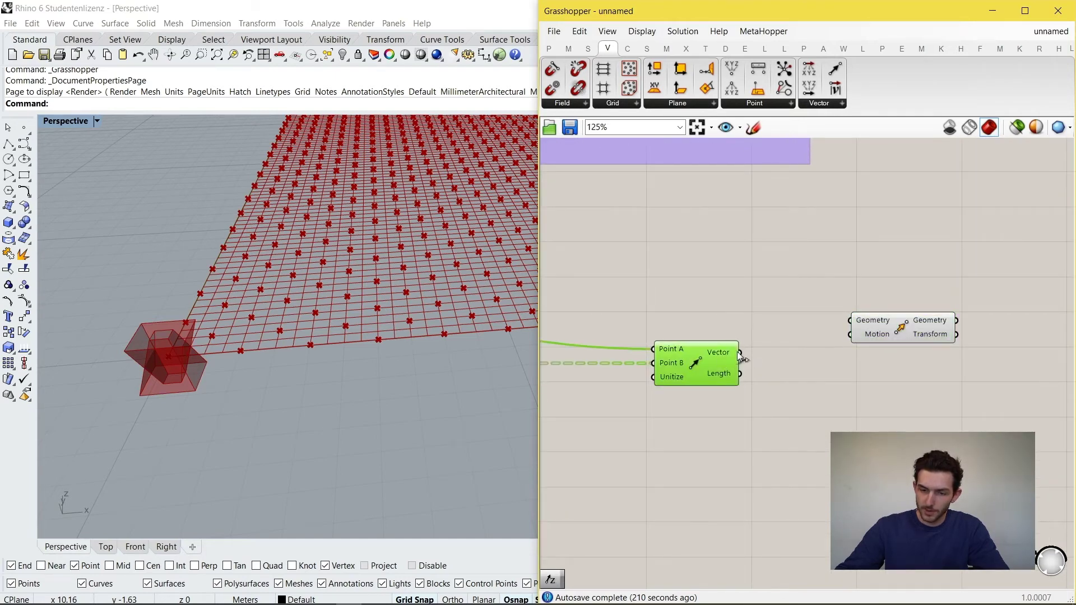
pyautogui.moveTo(740, 353); pyautogui.dragTo(902, 337)
pyautogui.scroll(-4, 862, 383)
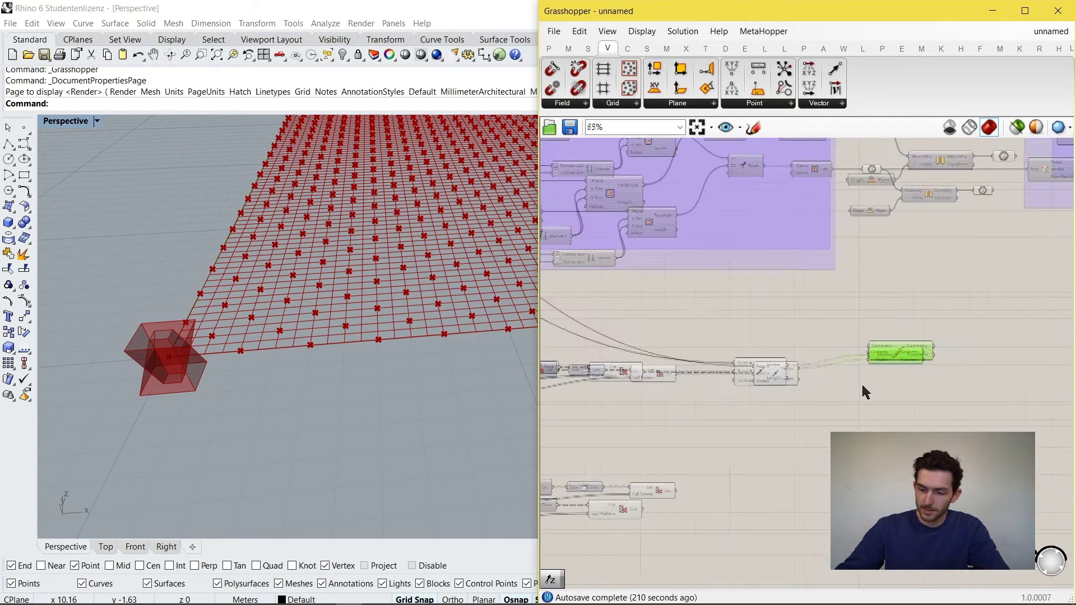
# Connect the original module's Brep container after the Loft to the Move component's Geometry input.
pyautogui.scroll(2, 944, 276)
pyautogui.moveTo(874, 247); pyautogui.dragTo(870, 292, button='right')
pyautogui.click(824, 199)
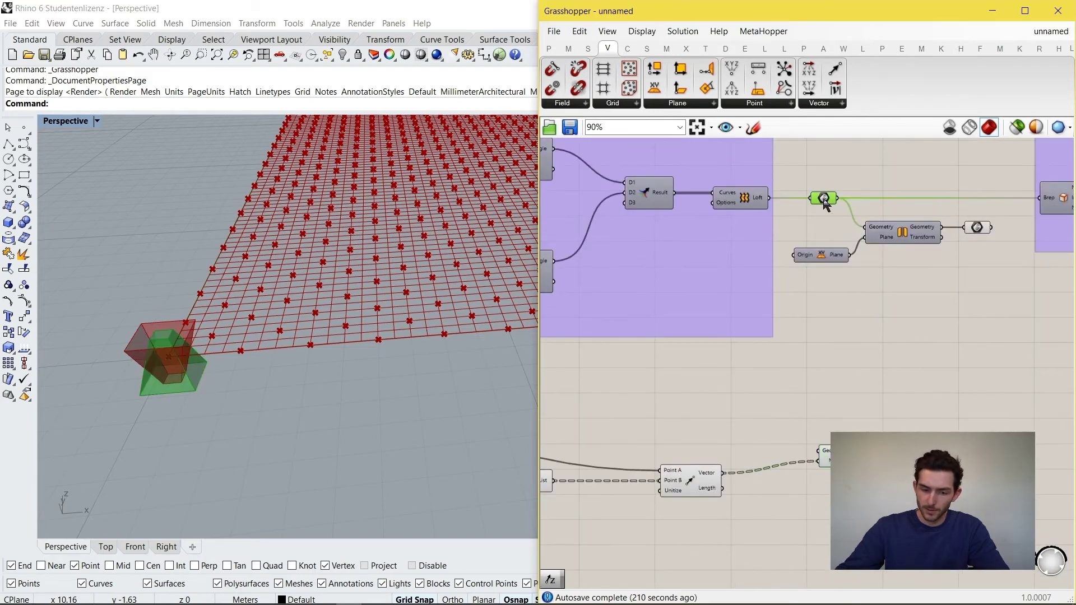
pyautogui.moveTo(840, 200); pyautogui.dragTo(819, 452)
# Inspect the distributed module copies across the whole grid, from the starting corner to the opposite edge.
pyautogui.moveTo(421, 388); pyautogui.dragTo(418, 405, button='right')
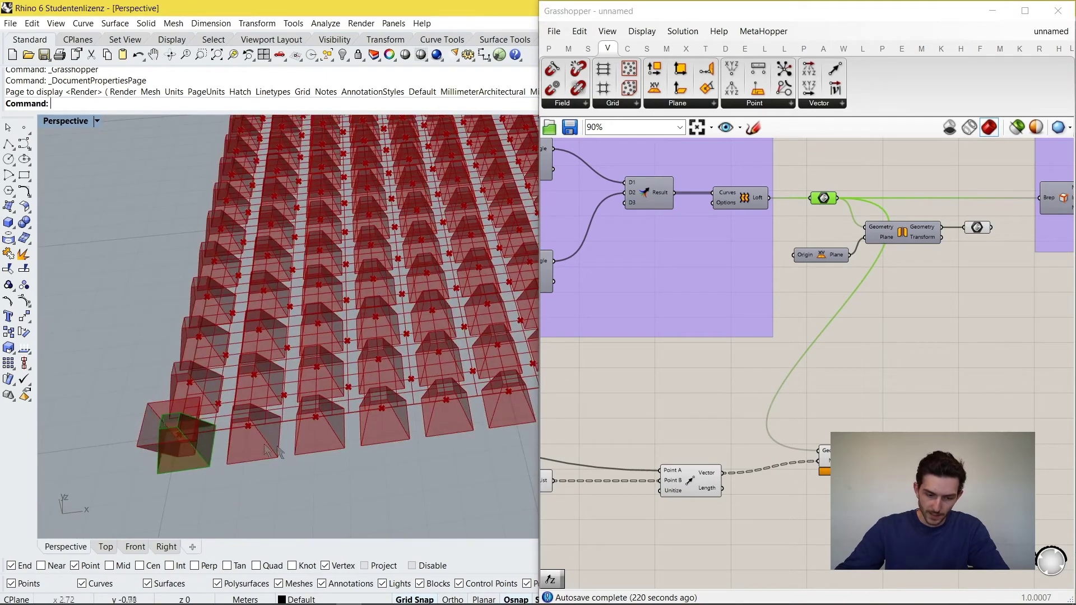
pyautogui.scroll(8, 268, 446)
pyautogui.scroll(-10, 329, 414)
pyautogui.moveTo(329, 394); pyautogui.dragTo(330, 403, button='right')
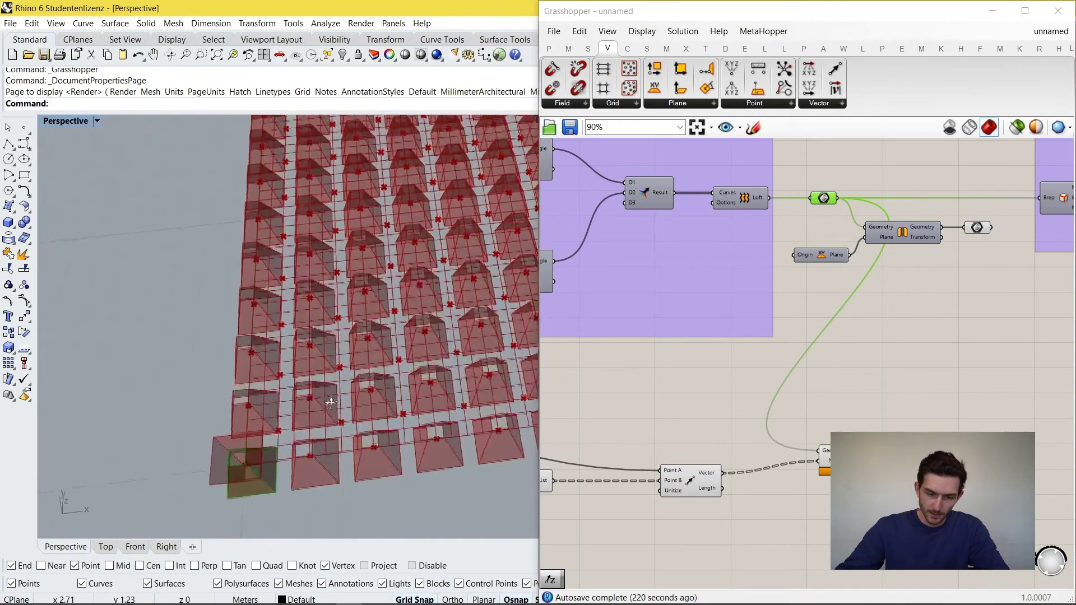
pyautogui.scroll(-8, 336, 401)
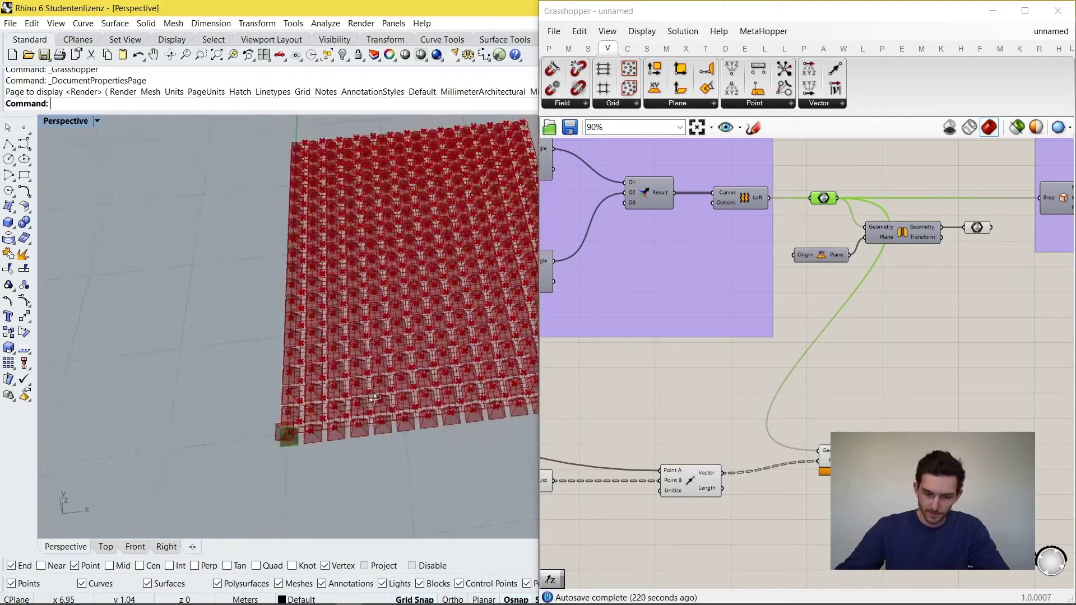
pyautogui.scroll(10, 374, 398)
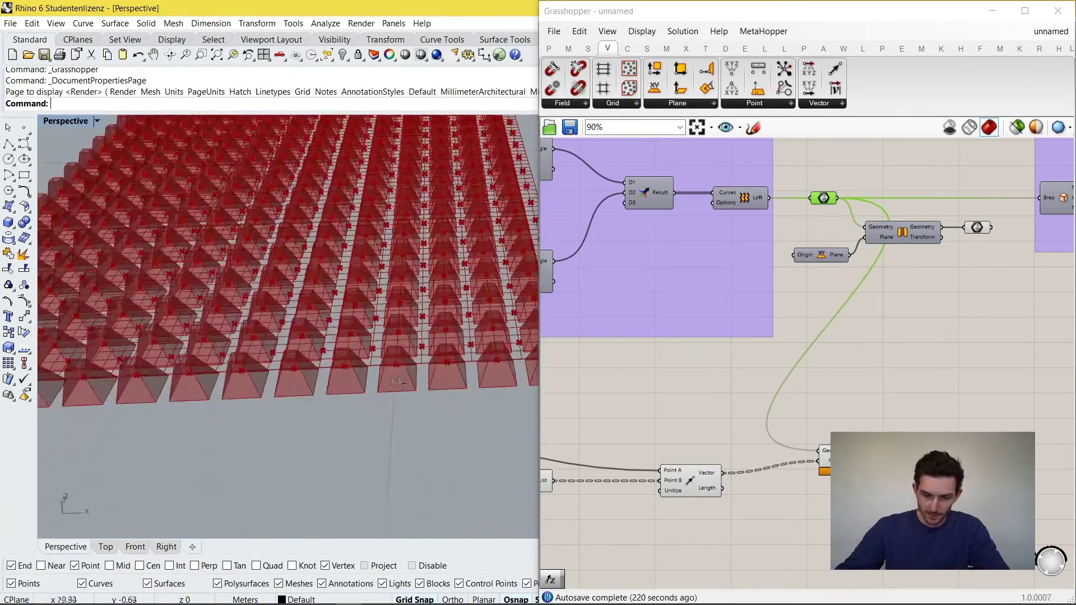
pyautogui.scroll(-5, 396, 381)
pyautogui.scroll(8, 438, 380)
pyautogui.scroll(-6, 465, 379)
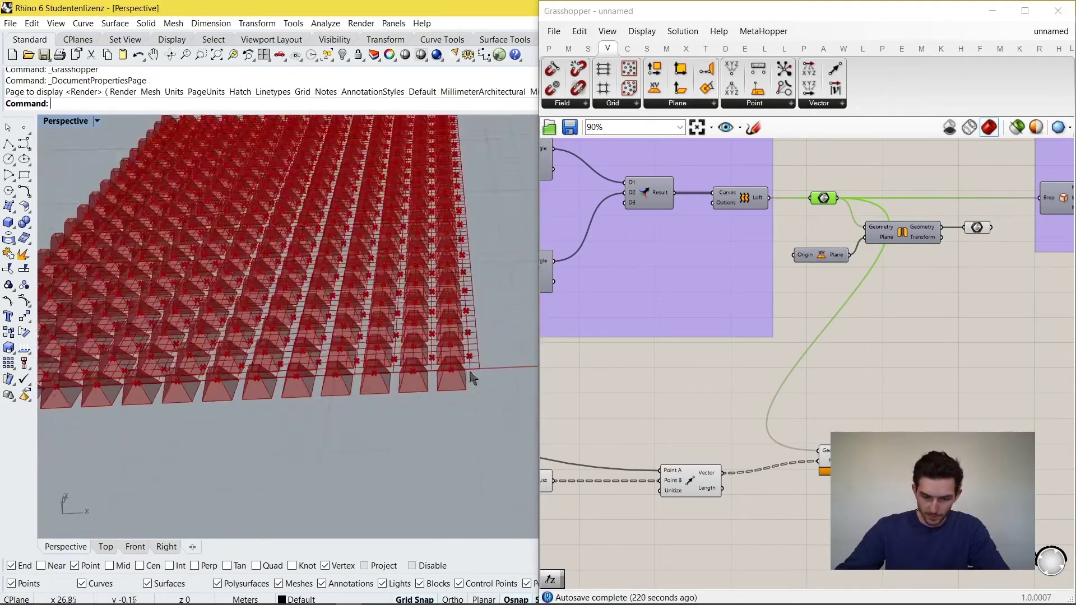
pyautogui.scroll(-5, 471, 377)
pyautogui.moveTo(851, 474); pyautogui.dragTo(873, 286, button='right')
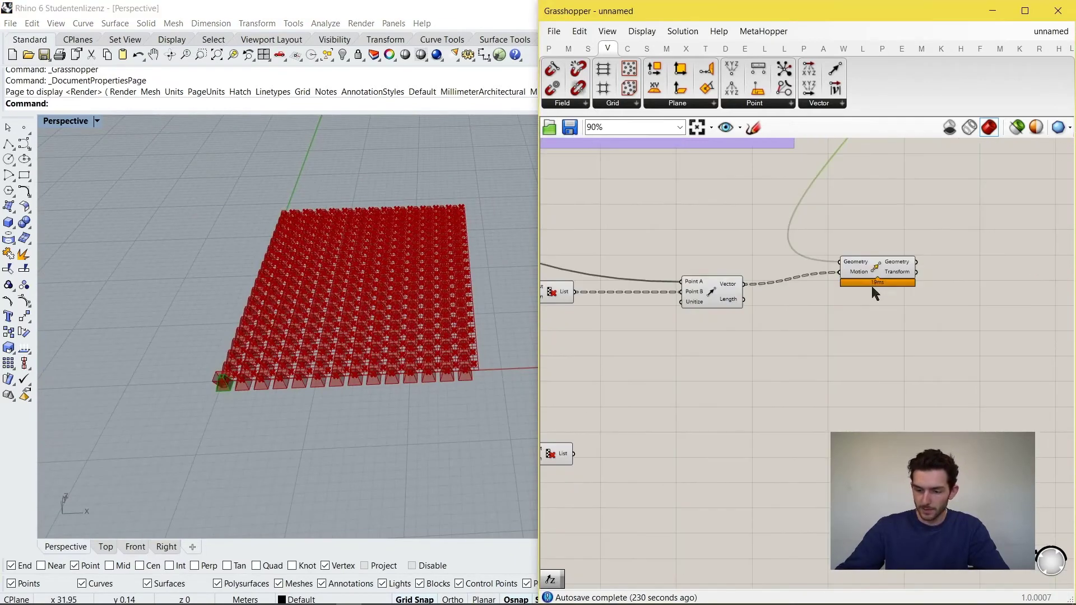
# Add a second Vector 2Pt component beside the lower Cull Pattern output.
pyautogui.scroll(-3, 897, 325)
pyautogui.scroll(3, 841, 343)
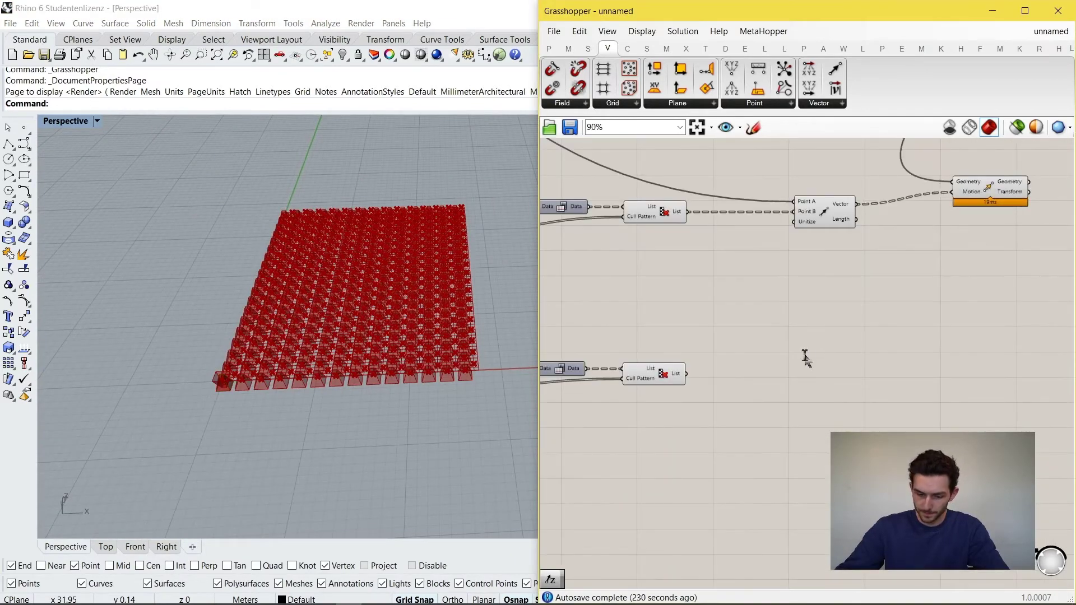
pyautogui.doubleClick(805, 356)
pyautogui.write('vectr')
pyautogui.press('BackSpace')
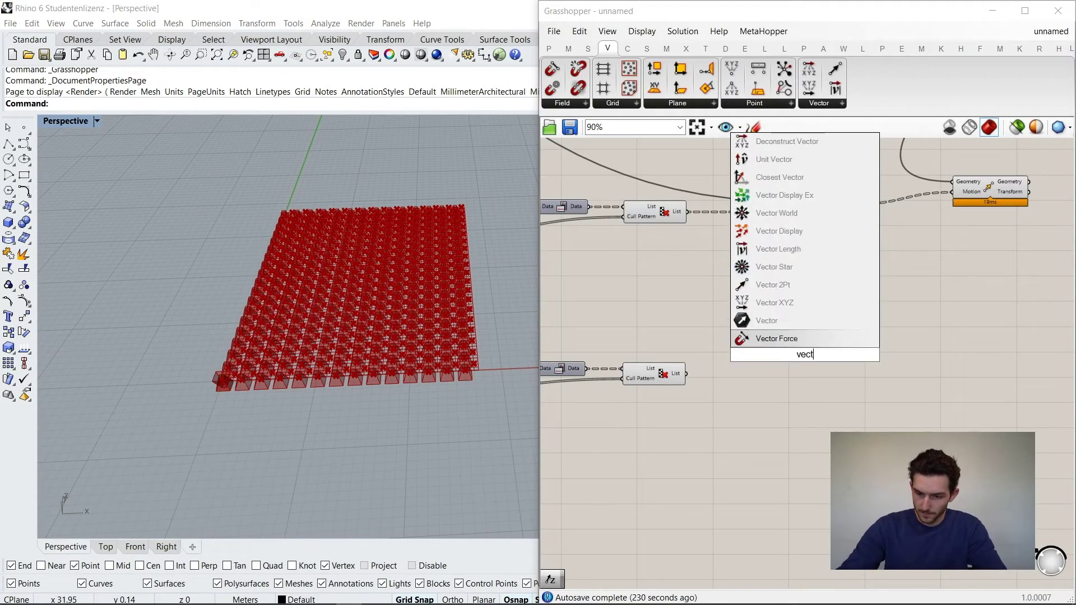
pyautogui.press('Up')
pyautogui.press('Up')
pyautogui.press('Up')
pyautogui.press('Return')
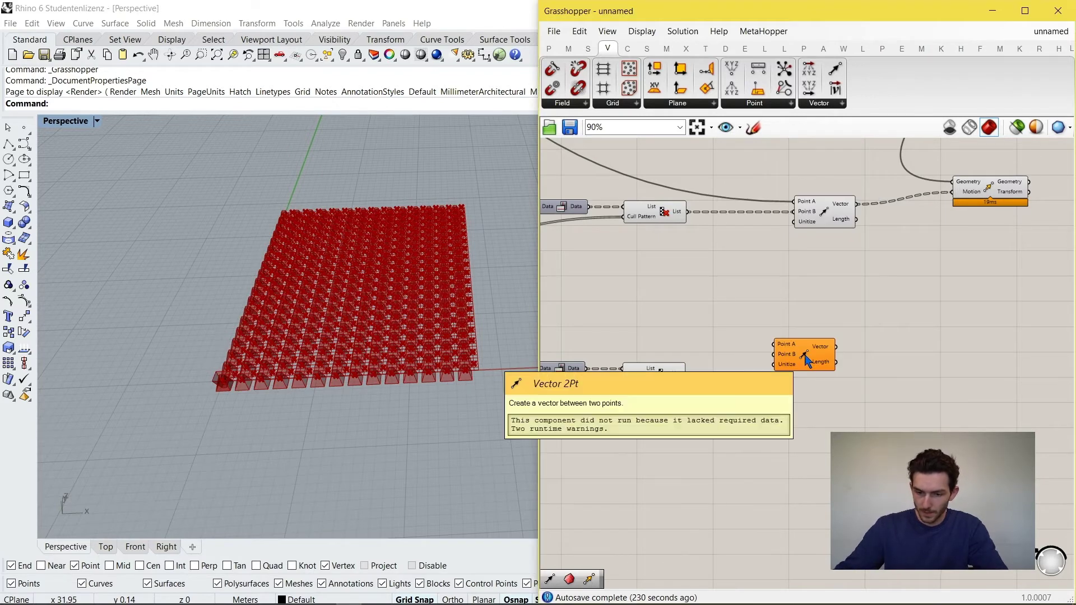
pyautogui.click(818, 371)
# Wire the lower culled points into Point B of the new Vector 2Pt and the upstream reference point into Point A.
pyautogui.scroll(2, 731, 374)
pyautogui.moveTo(675, 375); pyautogui.dragTo(790, 375)
pyautogui.scroll(-5, 901, 390)
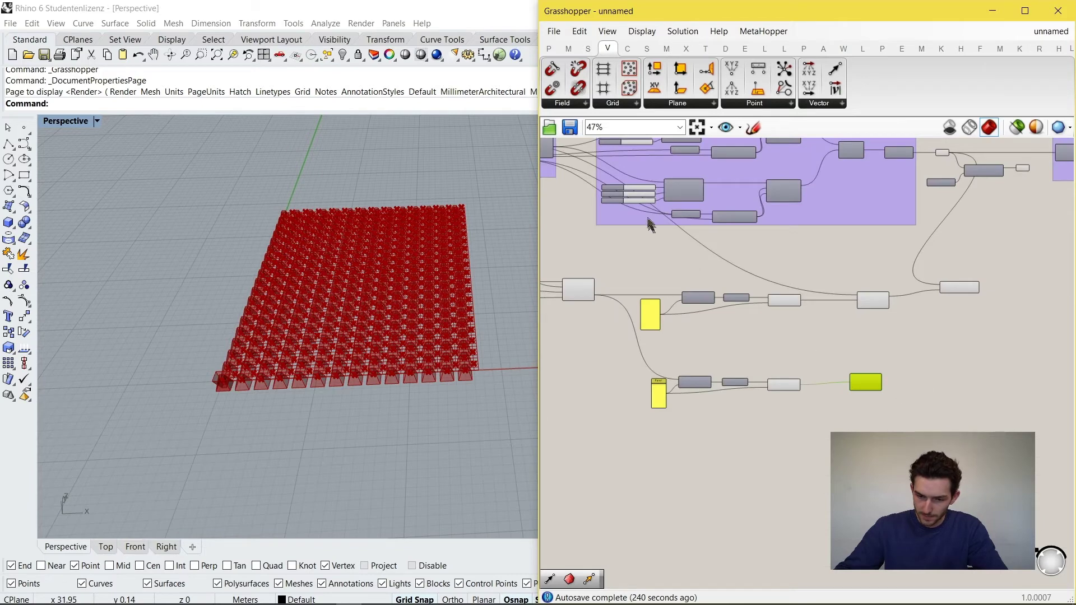
pyautogui.moveTo(647, 218); pyautogui.dragTo(820, 271, button='right')
pyautogui.scroll(6, 628, 180)
pyautogui.moveTo(669, 205); pyautogui.dragTo(856, 345)
pyautogui.scroll(-11, 673, 245)
pyautogui.scroll(4, 854, 345)
pyautogui.scroll(4, 856, 350)
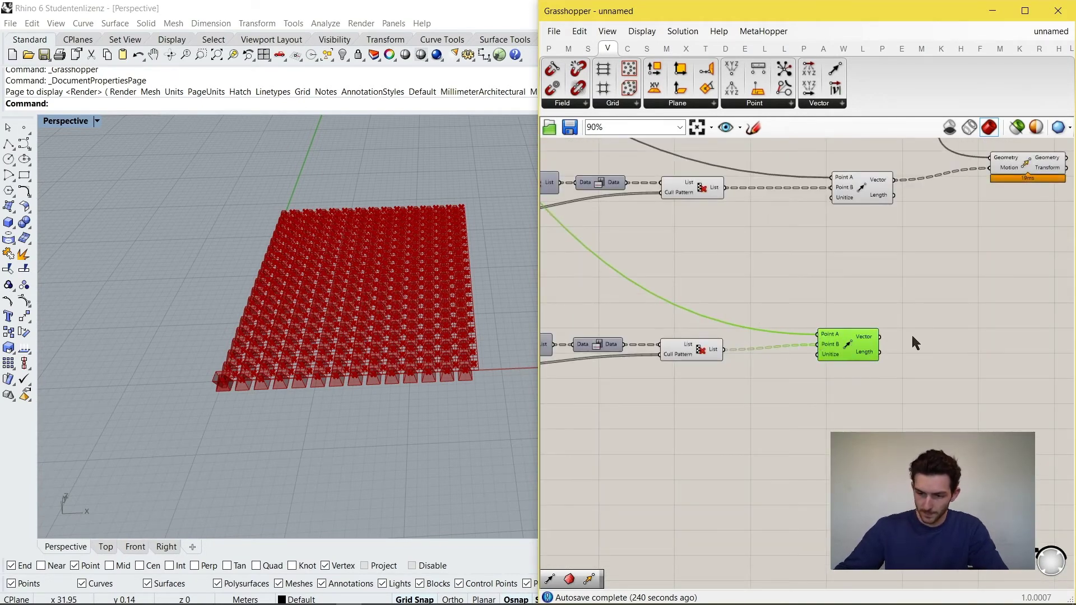
# Add a Move component beside the lower Vector 2Pt and connect the vector to its Motion input.
pyautogui.moveTo(913, 337); pyautogui.dragTo(858, 315, button='right')
pyautogui.doubleClick(858, 313)
pyautogui.write('move')
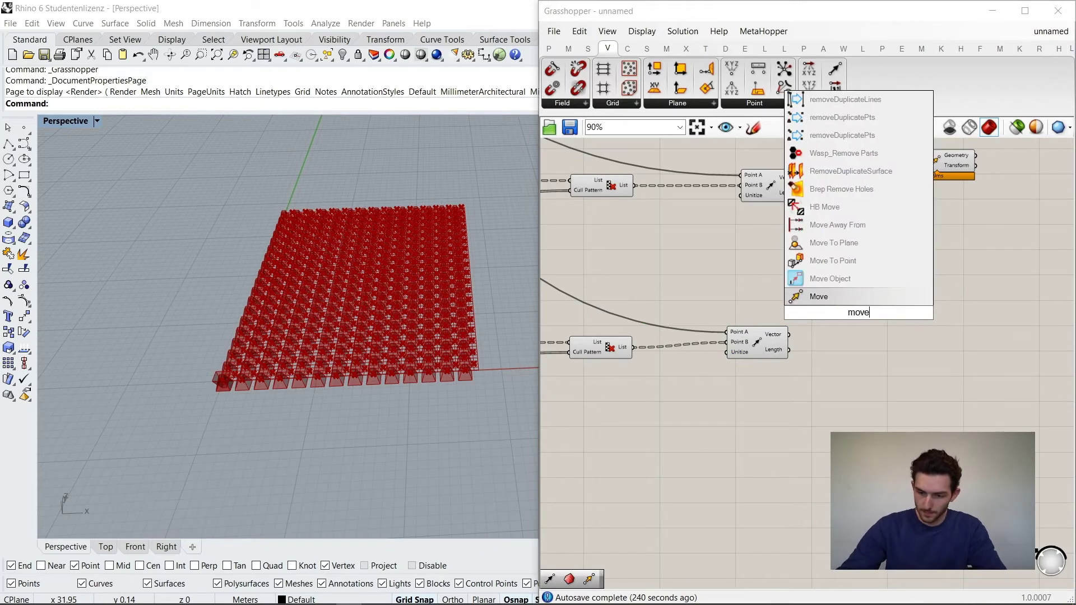
pyautogui.press('Return')
pyautogui.moveTo(863, 313); pyautogui.dragTo(900, 322)
pyautogui.moveTo(789, 335); pyautogui.dragTo(856, 327)
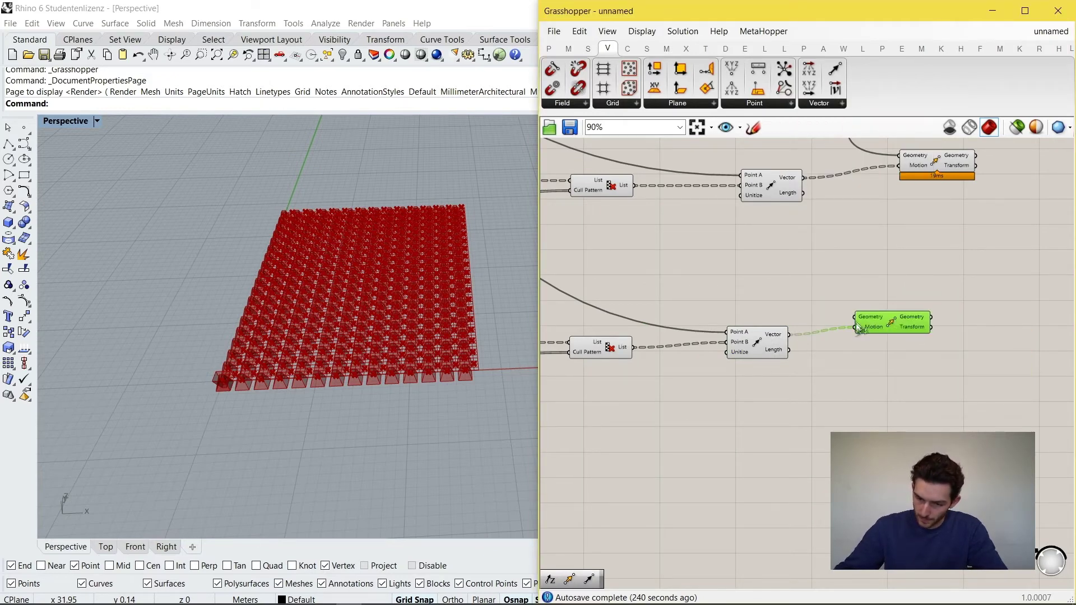
# Connect the mirrored geometry parameter to the Geometry input of the lower Move component.
pyautogui.scroll(-2, 859, 328)
pyautogui.scroll(-2, 810, 342)
pyautogui.scroll(4, 875, 204)
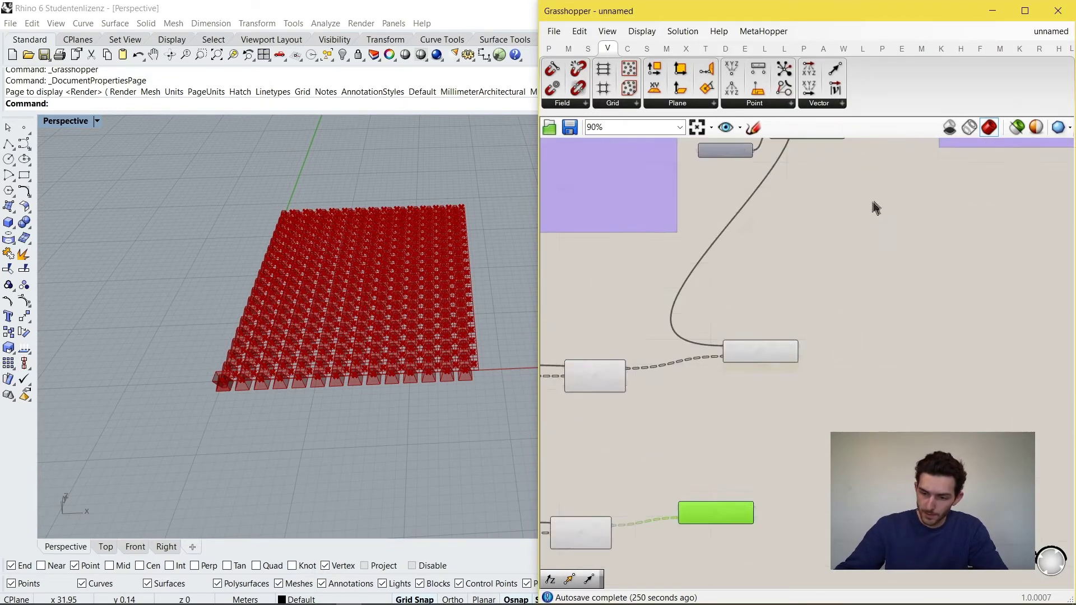
pyautogui.moveTo(889, 185); pyautogui.dragTo(860, 267, button='right')
pyautogui.scroll(-3, 894, 221)
pyautogui.moveTo(864, 205); pyautogui.dragTo(768, 471)
pyautogui.scroll(5, 768, 380)
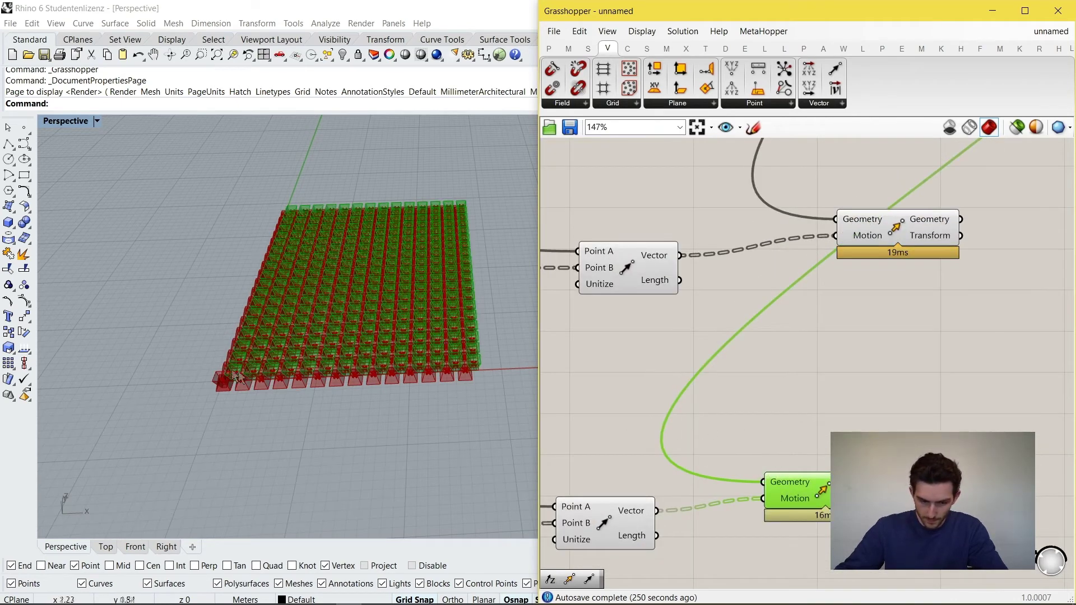
# Turn off the preview of the source geometry, the plane, the Mirror component and the mirrored geometry.
pyautogui.scroll(8, 232, 383)
pyautogui.scroll(-7, 813, 393)
pyautogui.scroll(3, 889, 298)
pyautogui.moveTo(884, 316); pyautogui.dragTo(714, 211)
pyautogui.middleClick(792, 196)
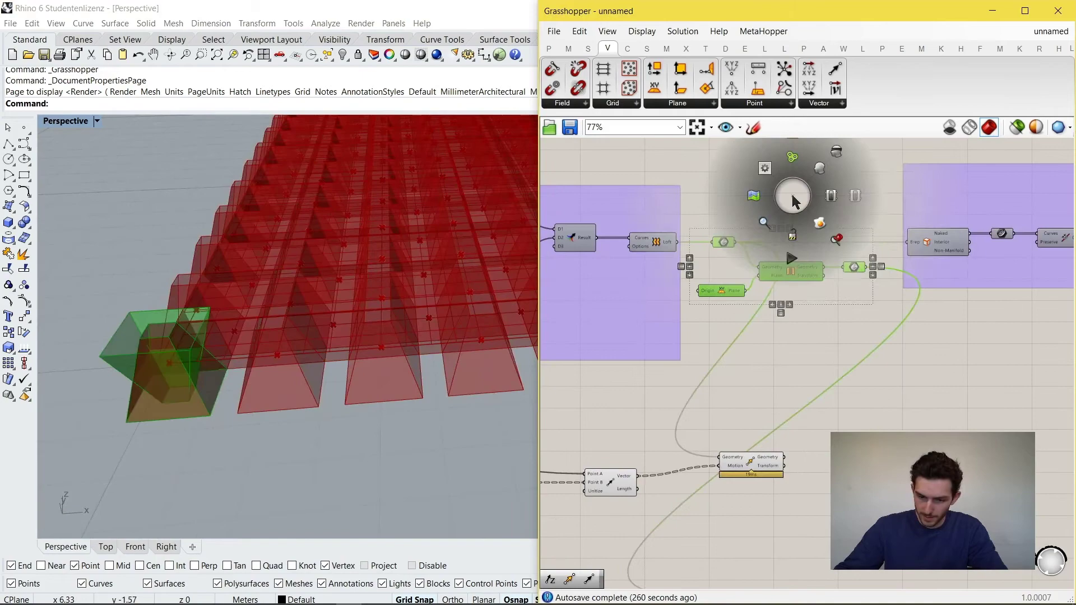
pyautogui.click(838, 152)
pyautogui.click(916, 369)
# Examine the two sets of moved modules by highlighting each Move component in turn and orbiting the model.
pyautogui.moveTo(196, 336); pyautogui.dragTo(175, 377, button='right')
pyautogui.scroll(-5, 303, 336)
pyautogui.moveTo(370, 364); pyautogui.dragTo(395, 336, button='right')
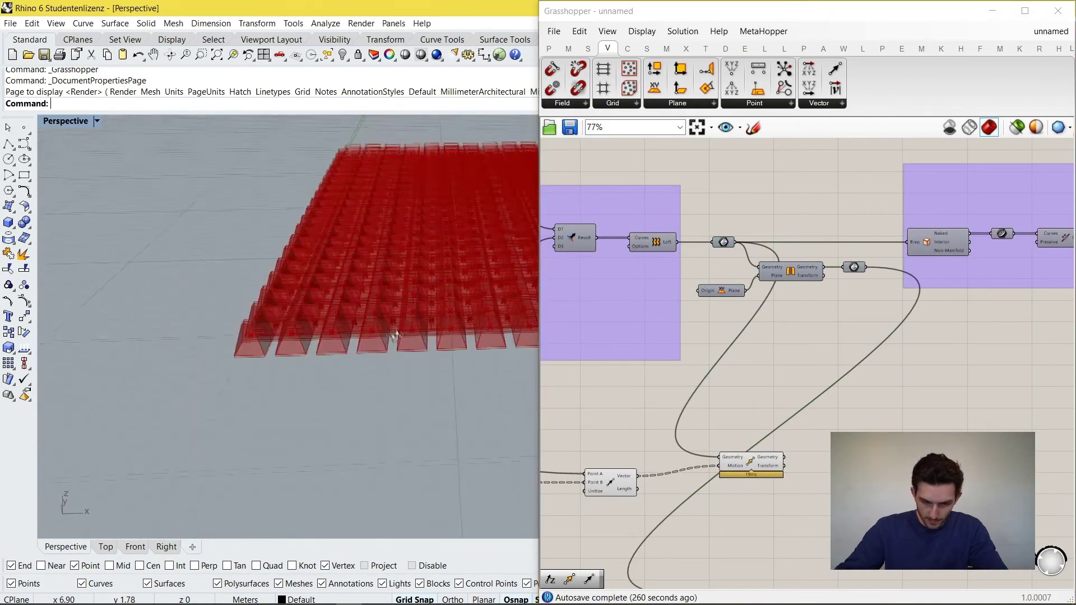
pyautogui.scroll(10, 396, 336)
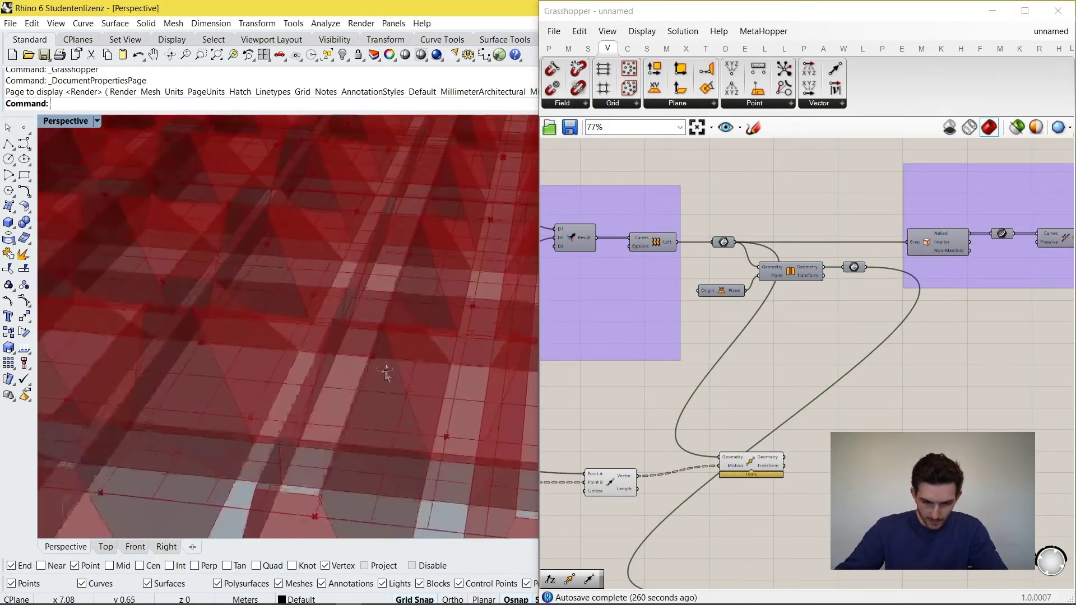
pyautogui.click(751, 461)
pyautogui.scroll(-5, 354, 354)
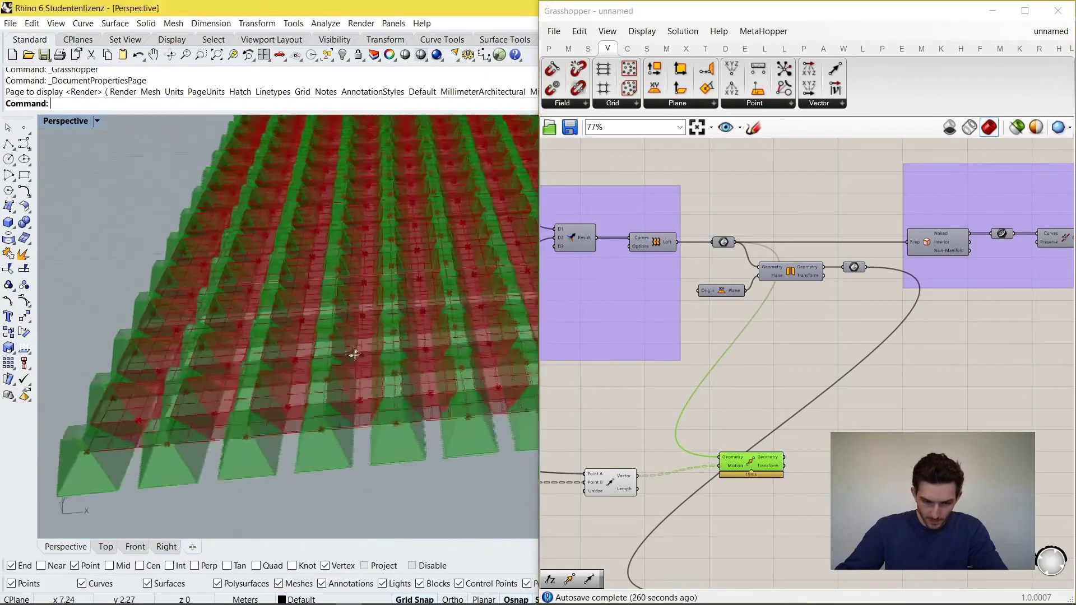
pyautogui.moveTo(354, 354); pyautogui.dragTo(408, 341, button='right')
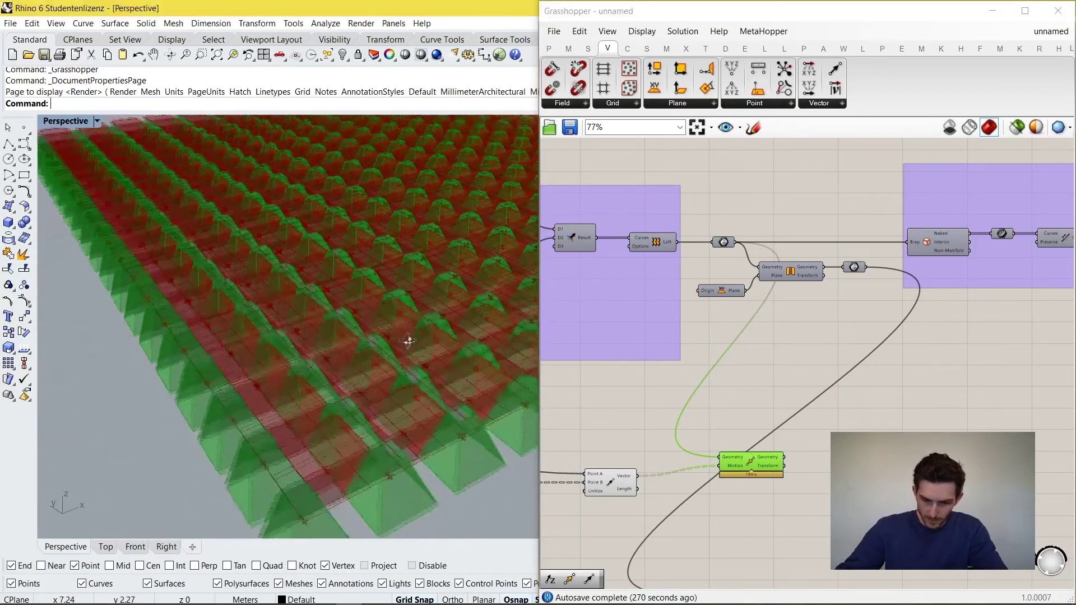
pyautogui.scroll(-2, 767, 335)
pyautogui.scroll(5, 690, 443)
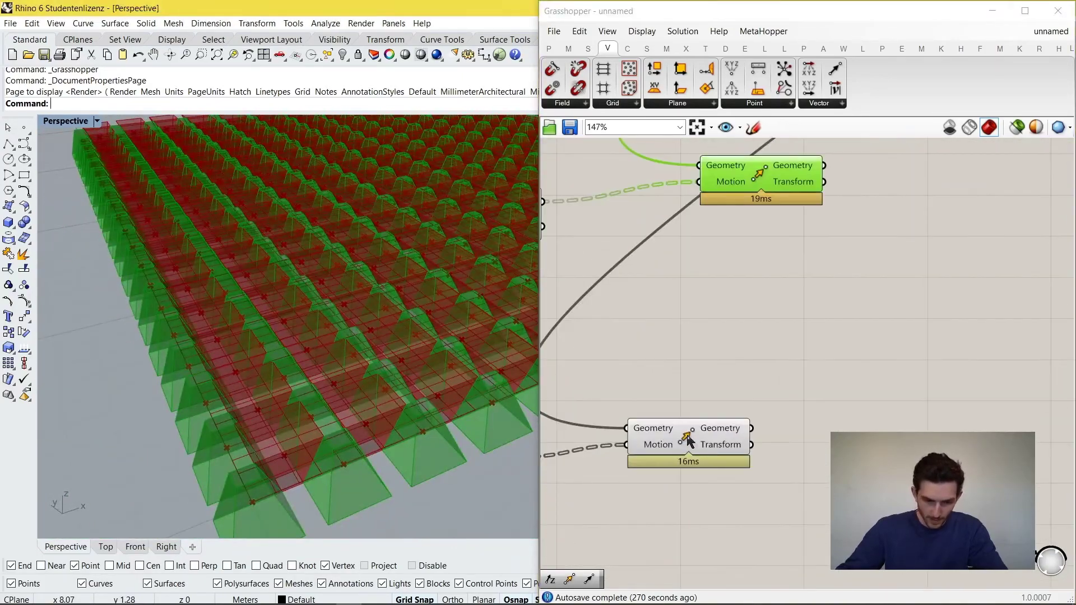
pyautogui.click(689, 442)
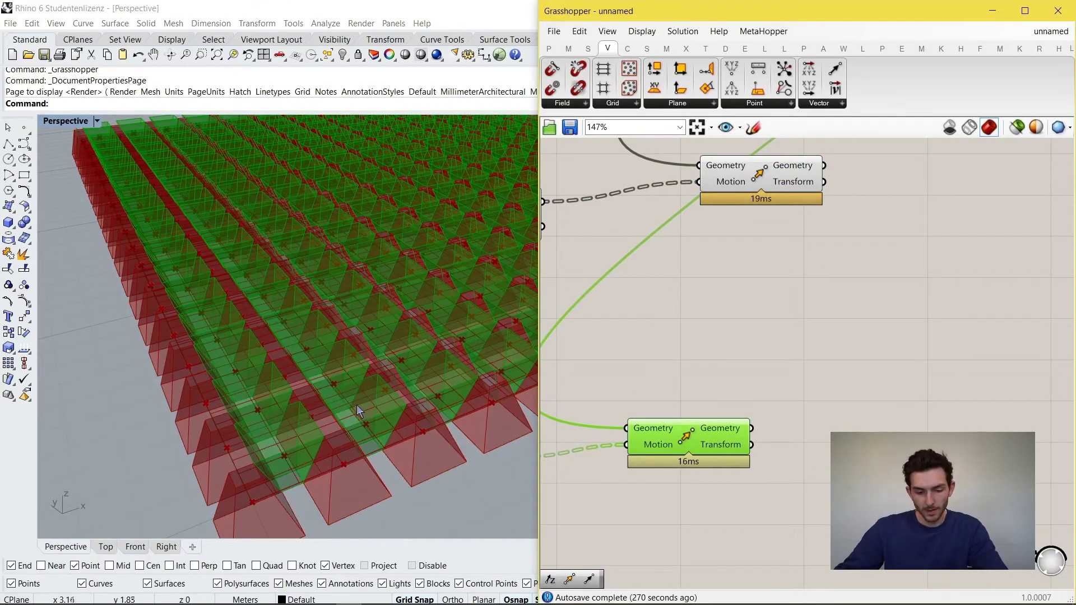
pyautogui.scroll(-5, 357, 405)
pyautogui.click(751, 317)
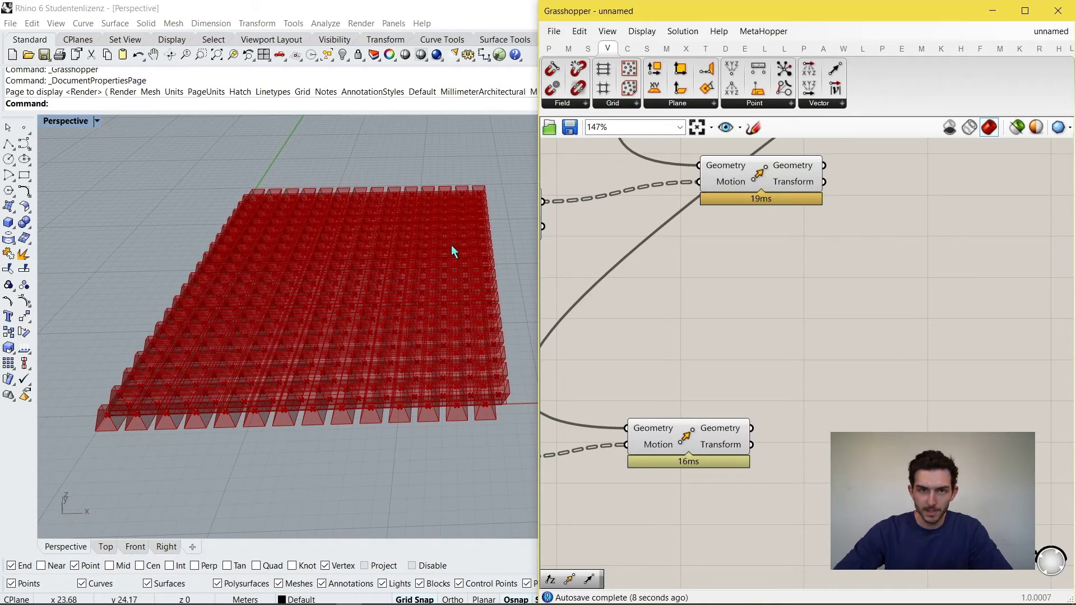
# Inspect the modules at the front corner of the grid up close.
pyautogui.scroll(-2, 452, 252)
pyautogui.scroll(10, 235, 348)
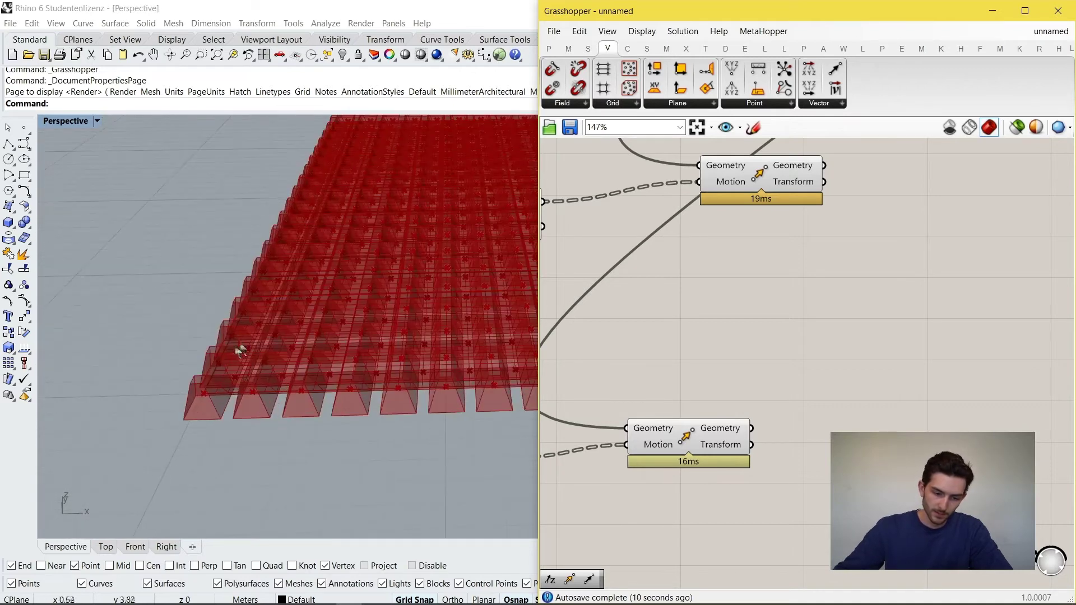
pyautogui.scroll(2, 199, 383)
pyautogui.scroll(-2, 242, 436)
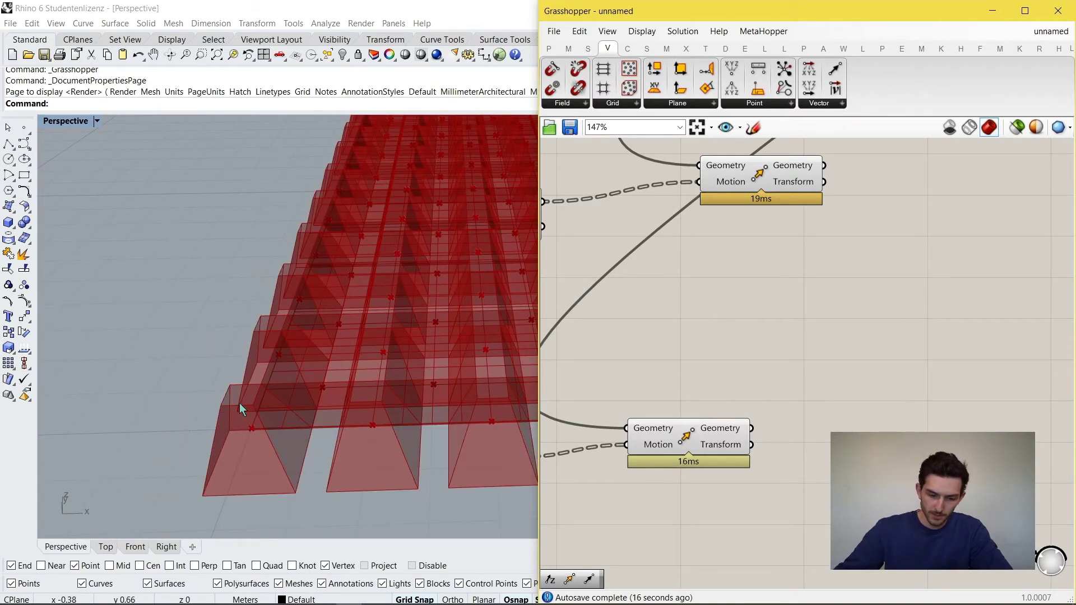
pyautogui.moveTo(305, 405)
pyautogui.mouseDown(button='right')
pyautogui.moveTo(334, 389)
pyautogui.moveTo(269, 422)
pyautogui.moveTo(302, 406)
pyautogui.mouseUp(button='right')
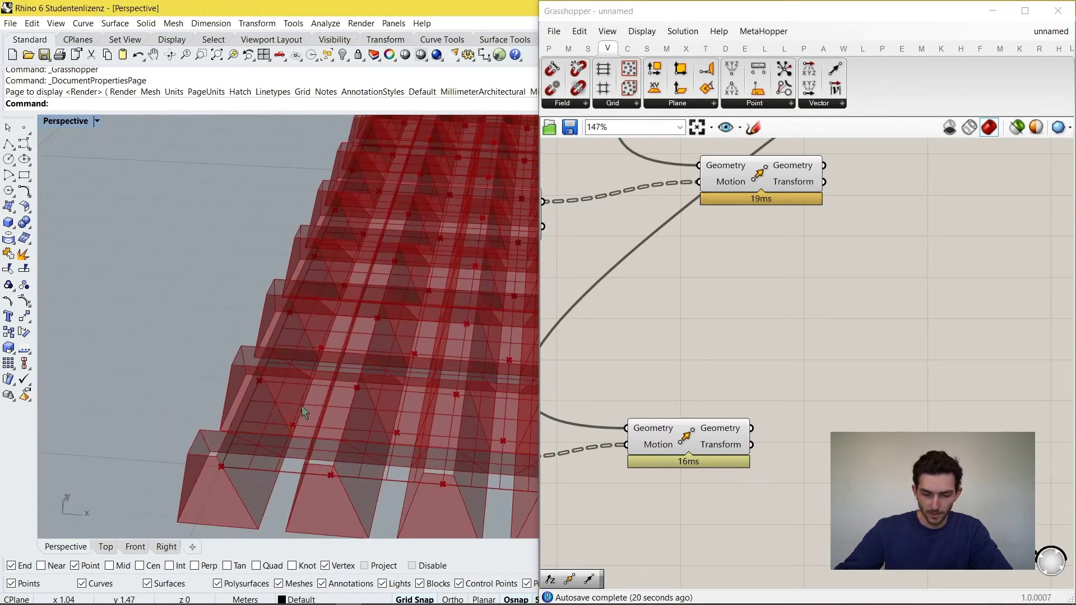
pyautogui.scroll(-6, 333, 389)
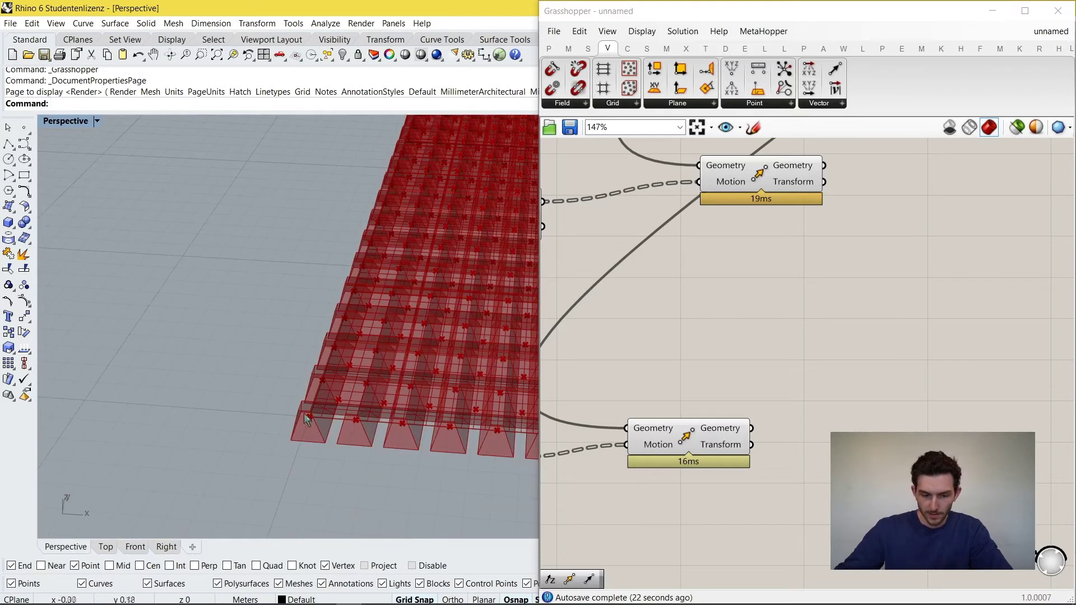
pyautogui.scroll(-2, 419, 379)
# Duplicate the upper culling branch with its 1, 0, 0, 0 pattern panel and place the copy below the lower branch.
pyautogui.scroll(-6, 893, 300)
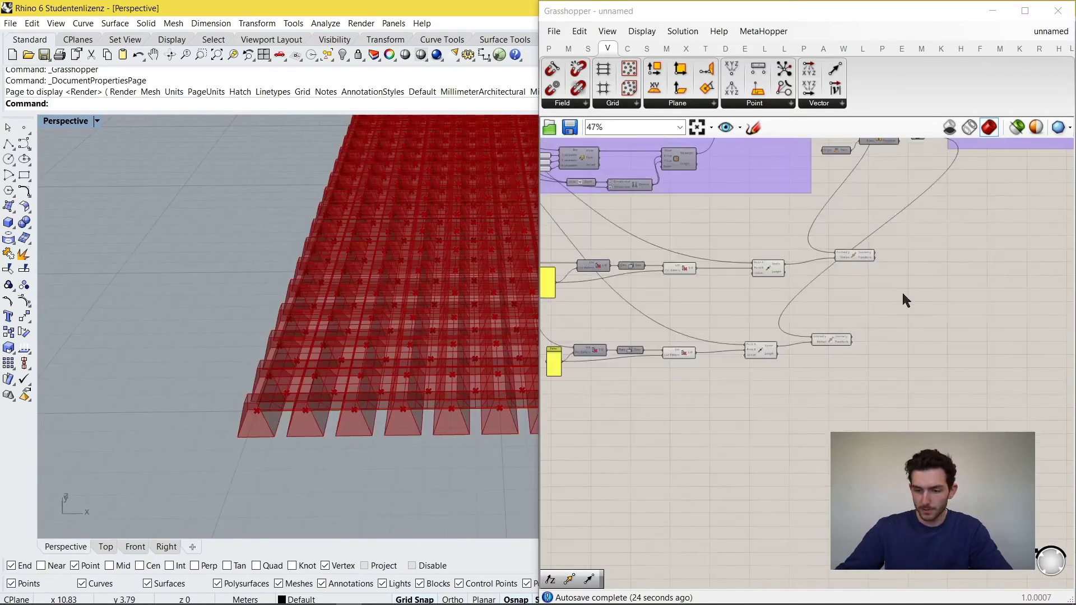
pyautogui.scroll(5, 832, 317)
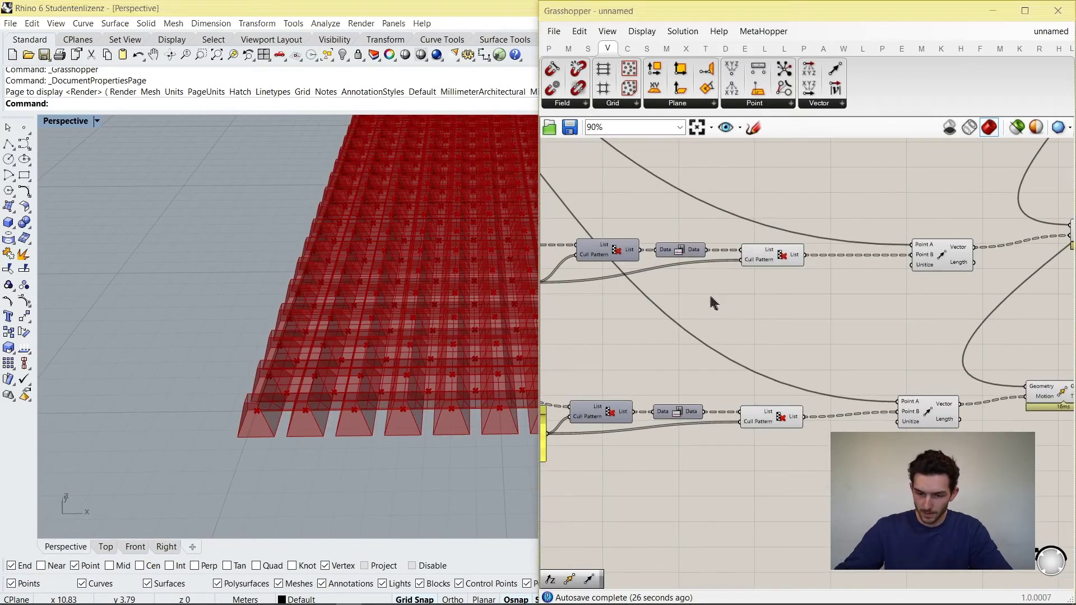
pyautogui.scroll(-3, 862, 285)
pyautogui.moveTo(901, 283); pyautogui.dragTo(705, 202)
pyautogui.keyDown('alt'); pyautogui.moveTo(777, 321); pyautogui.dragTo(777, 386); pyautogui.keyUp('alt')
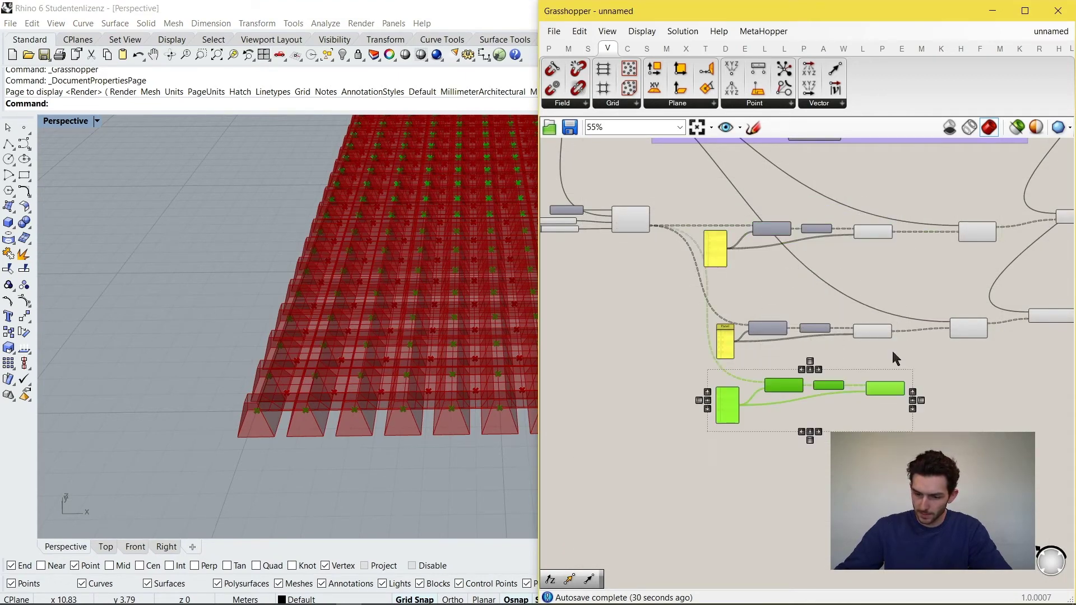
# Duplicate the lower culling branch with its 0, 0, 1, 0 pattern panel and place the copy below the upper branch.
pyautogui.moveTo(894, 357); pyautogui.dragTo(719, 311)
pyautogui.moveTo(771, 335); pyautogui.dragTo(773, 275)
pyautogui.scroll(4, 785, 266)
# Shift the two lower culling branches, with their Vector 2Pt and Move components, further down to make room on the canvas.
pyautogui.scroll(-5, 641, 247)
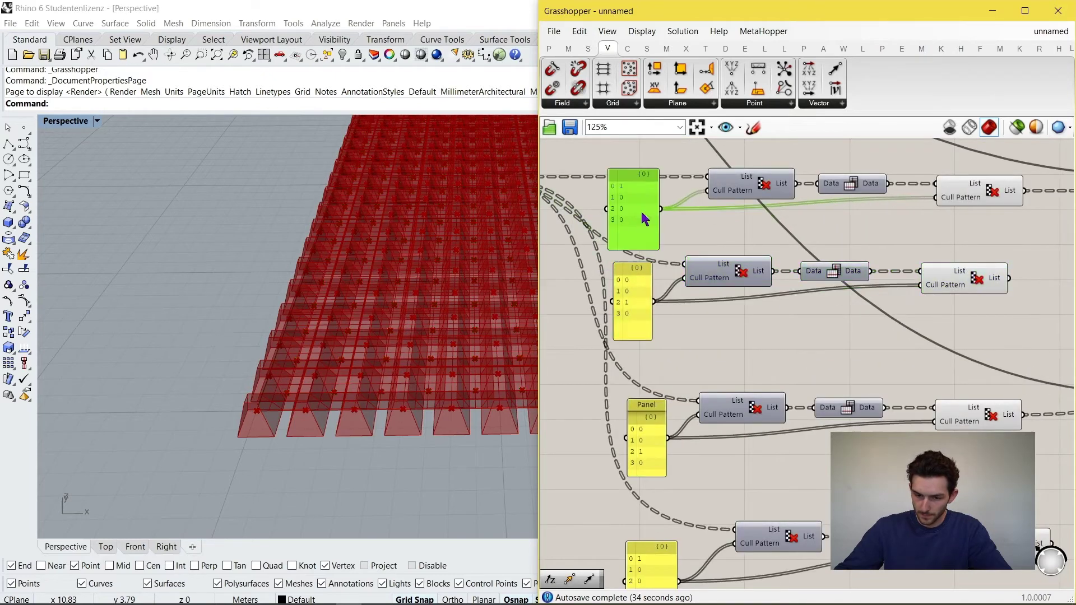
pyautogui.moveTo(915, 390); pyautogui.dragTo(635, 289)
pyautogui.moveTo(828, 316); pyautogui.dragTo(826, 344)
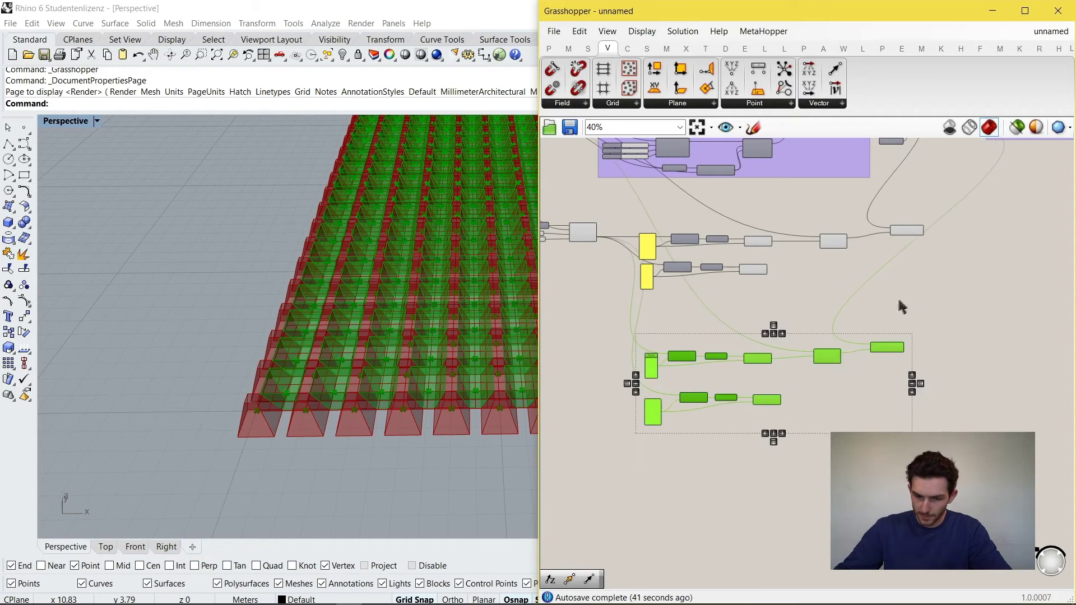
pyautogui.click(901, 305)
pyautogui.scroll(2, 926, 276)
pyautogui.scroll(4, 902, 226)
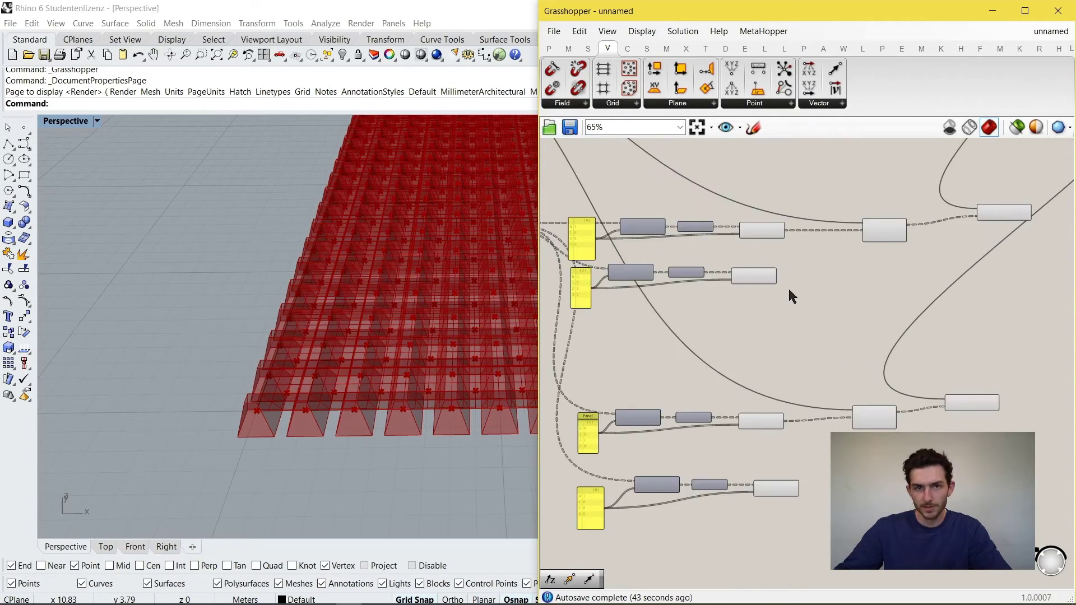
# Add a Move component beside the copied culling branch under the upper Vector 2Pt.
pyautogui.click(763, 280)
pyautogui.moveTo(845, 301); pyautogui.dragTo(735, 309, button='right')
pyautogui.click(753, 314)
pyautogui.doubleClick(753, 315)
pyautogui.write('move')
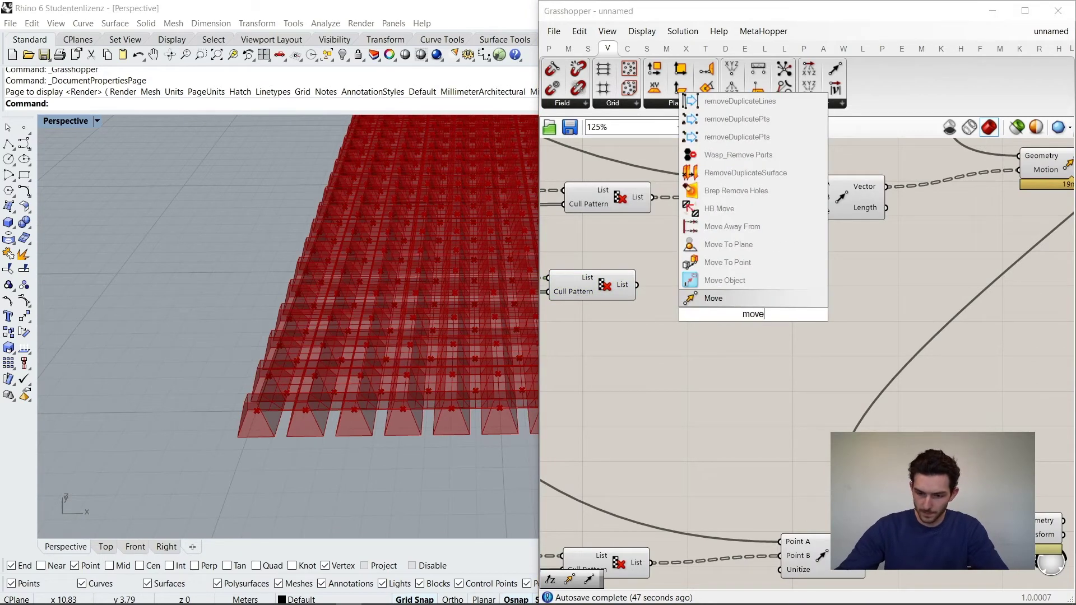
pyautogui.press('Return')
pyautogui.moveTo(754, 315)
pyautogui.mouseDown()
pyautogui.moveTo(820, 313)
pyautogui.moveTo(768, 329)
pyautogui.mouseUp()
pyautogui.scroll(-1, 799, 327)
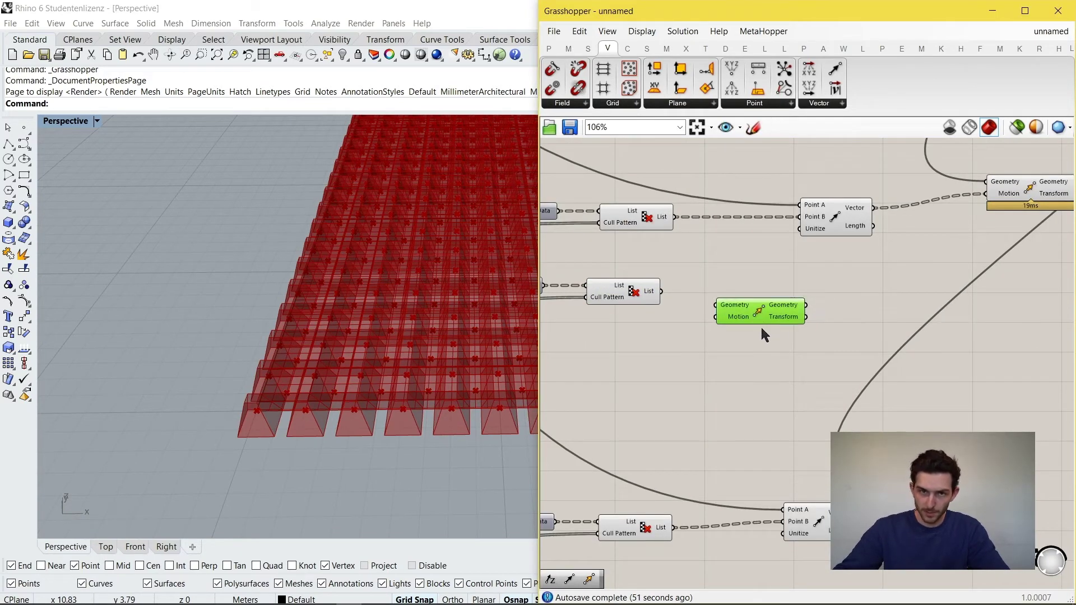
# Position the new Move component and connect the copied branch's culled points to its Geometry input.
pyautogui.click(758, 342)
pyautogui.scroll(1, 756, 336)
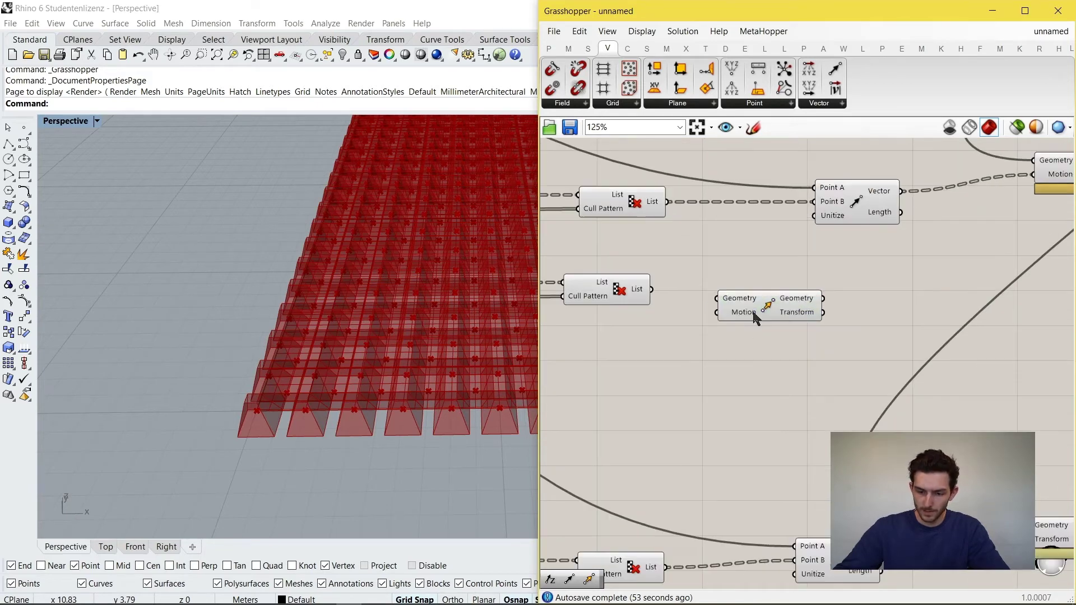
pyautogui.moveTo(755, 318); pyautogui.dragTo(768, 312)
pyautogui.moveTo(695, 295); pyautogui.dragTo(767, 302)
pyautogui.click(769, 355)
# Add a Unit Z component and connect its unit vector to the new Move component's Motion input.
pyautogui.scroll(1, 750, 344)
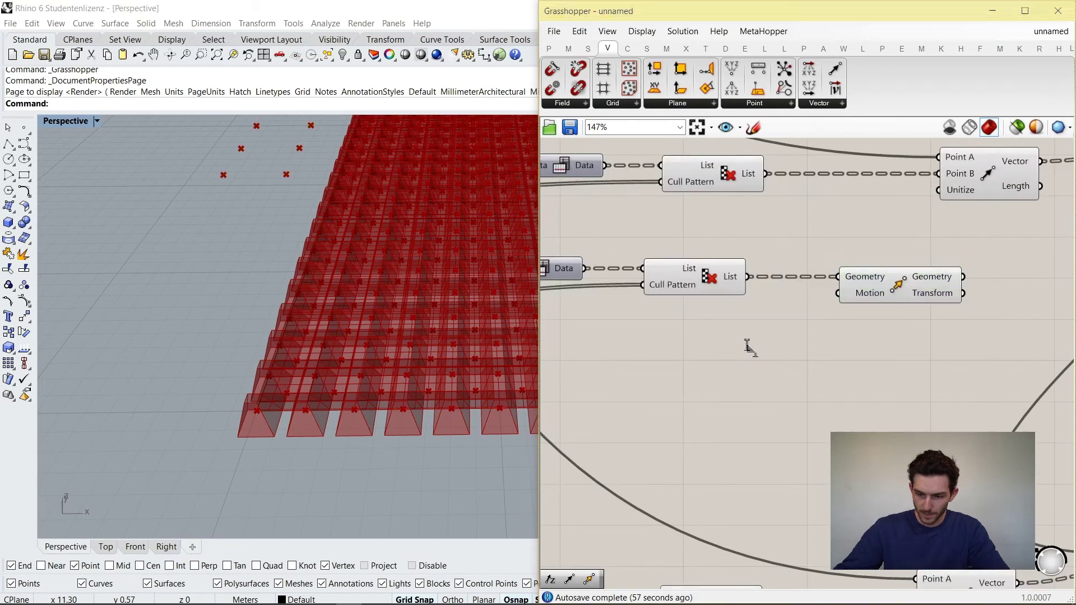
pyautogui.doubleClick(746, 343)
pyautogui.press('Return')
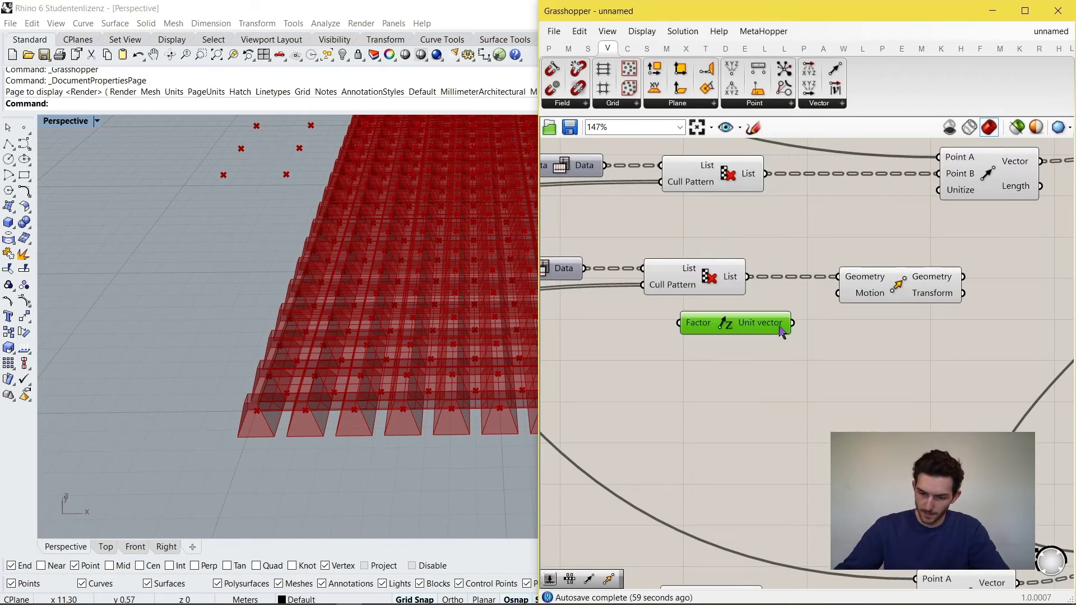
pyautogui.moveTo(792, 323); pyautogui.dragTo(835, 309)
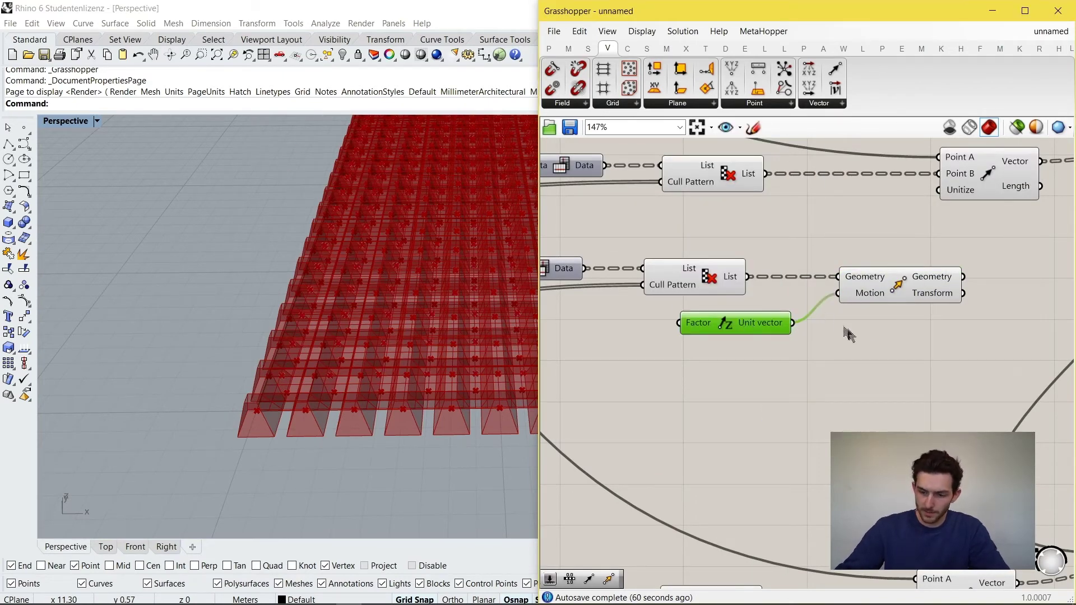
pyautogui.scroll(-8, 914, 365)
pyautogui.scroll(8, 737, 251)
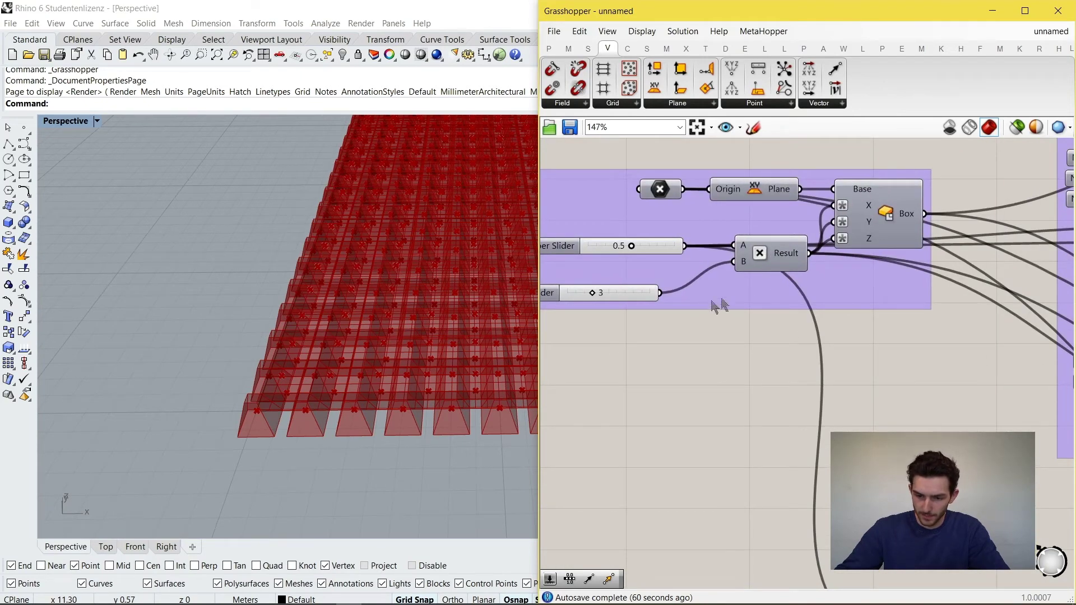
pyautogui.scroll(-1, 751, 288)
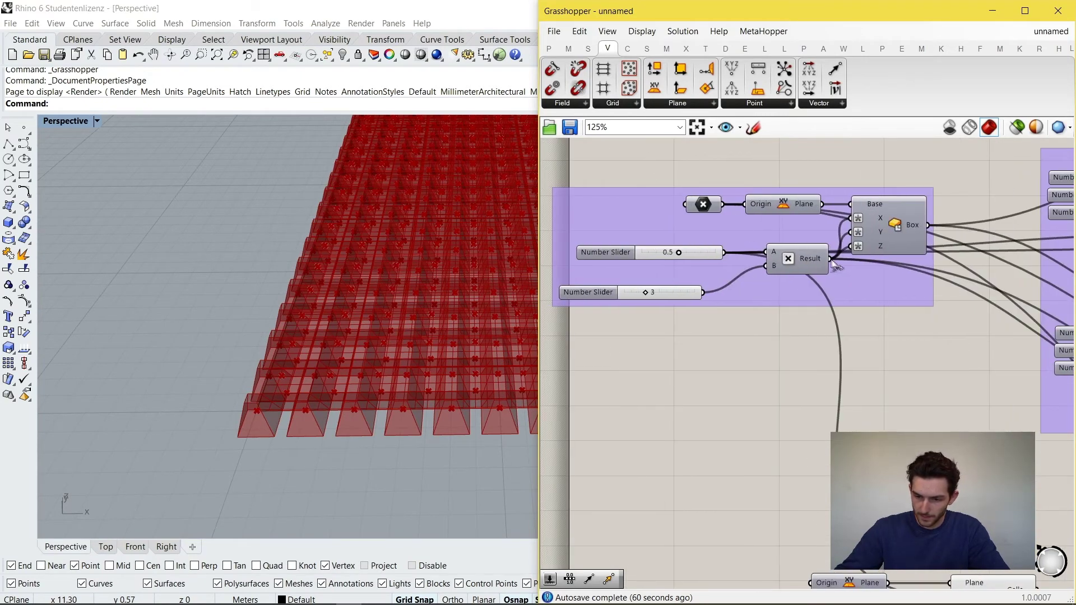
pyautogui.scroll(-8, 777, 269)
pyautogui.moveTo(835, 265); pyautogui.dragTo(879, 353)
pyautogui.scroll(6, 766, 288)
pyautogui.scroll(-9, 731, 278)
pyautogui.scroll(3, 908, 372)
pyautogui.scroll(8, 879, 353)
pyautogui.middleClick(879, 353)
pyautogui.click(774, 330)
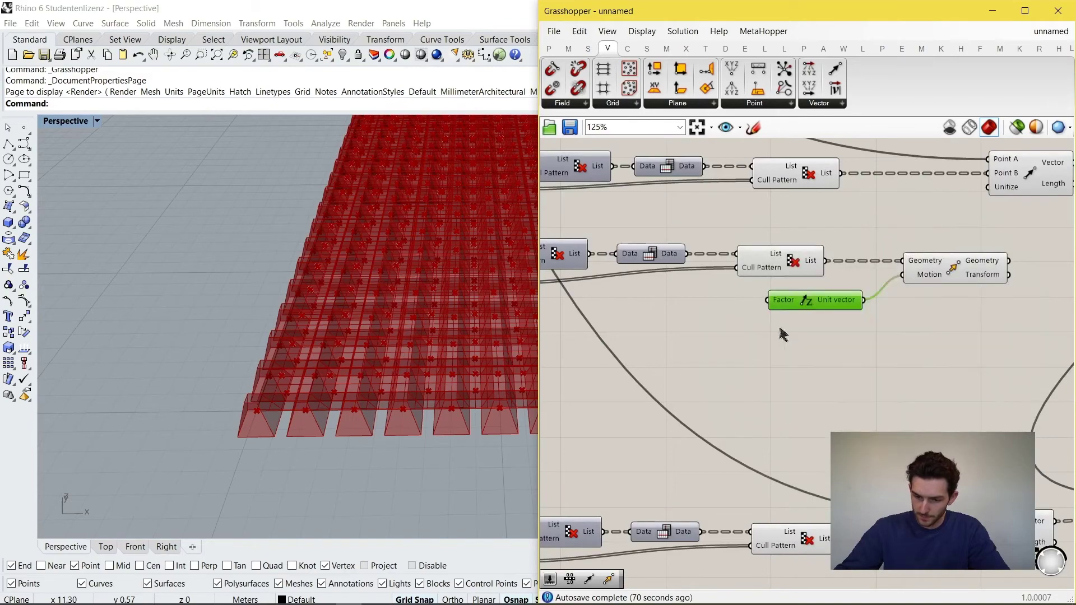
pyautogui.click(783, 329)
# Connect the Result of the multiplication in the module-size group to the Unit Z component's Factor input.
pyautogui.scroll(-6, 919, 367)
pyautogui.scroll(4, 703, 196)
pyautogui.moveTo(714, 210); pyautogui.dragTo(799, 256, button='right')
pyautogui.scroll(3, 699, 235)
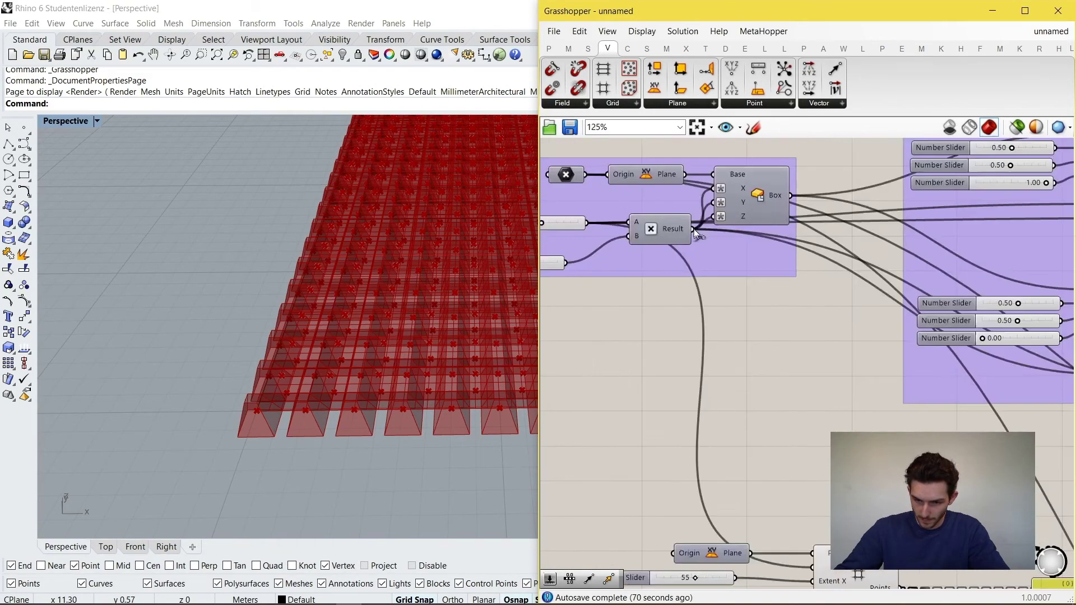
pyautogui.moveTo(693, 230); pyautogui.dragTo(739, 349)
pyautogui.scroll(-8, 737, 265)
pyautogui.scroll(8, 930, 374)
pyautogui.moveTo(914, 341); pyautogui.dragTo(843, 344, button='right')
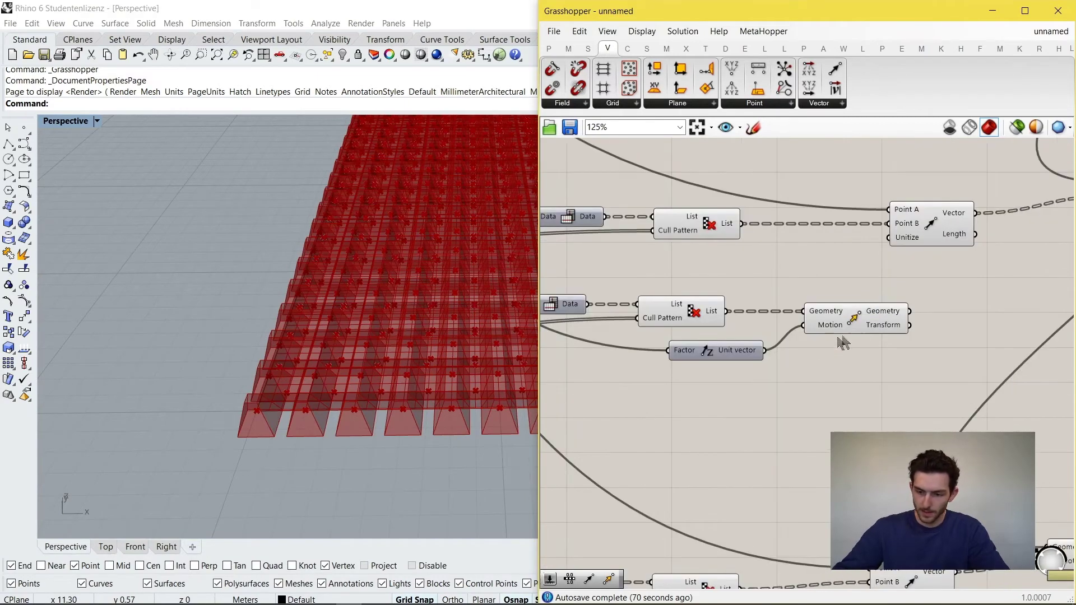
# Shift the Unit Z component further down, clear of the Move component fed by the upper copied culling branch.
pyautogui.click(832, 328)
pyautogui.moveTo(386, 377); pyautogui.dragTo(444, 387, button='right')
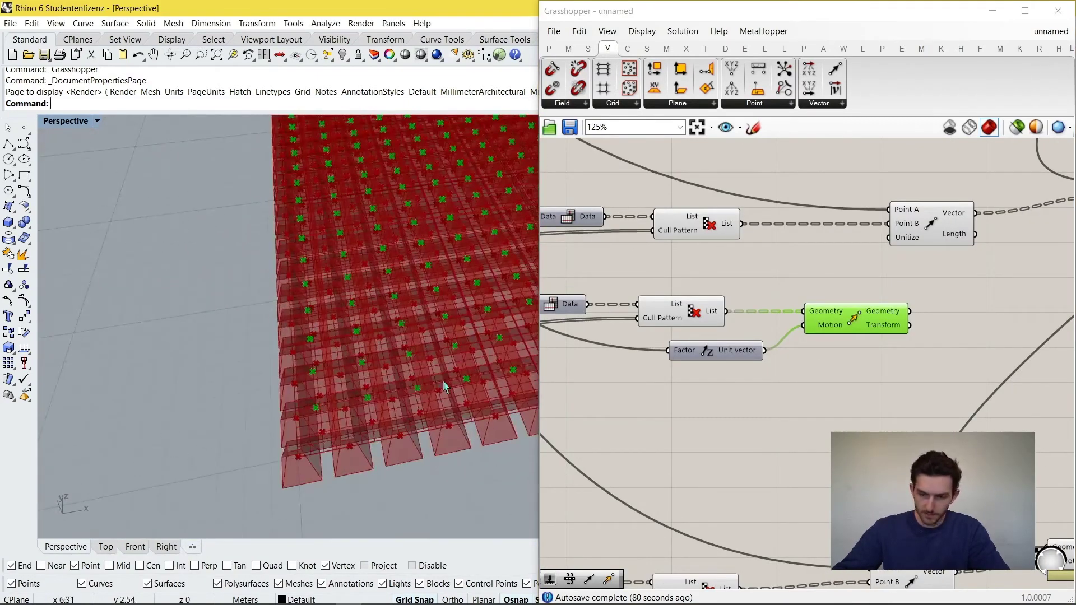
pyautogui.moveTo(371, 427); pyautogui.dragTo(403, 367, button='right')
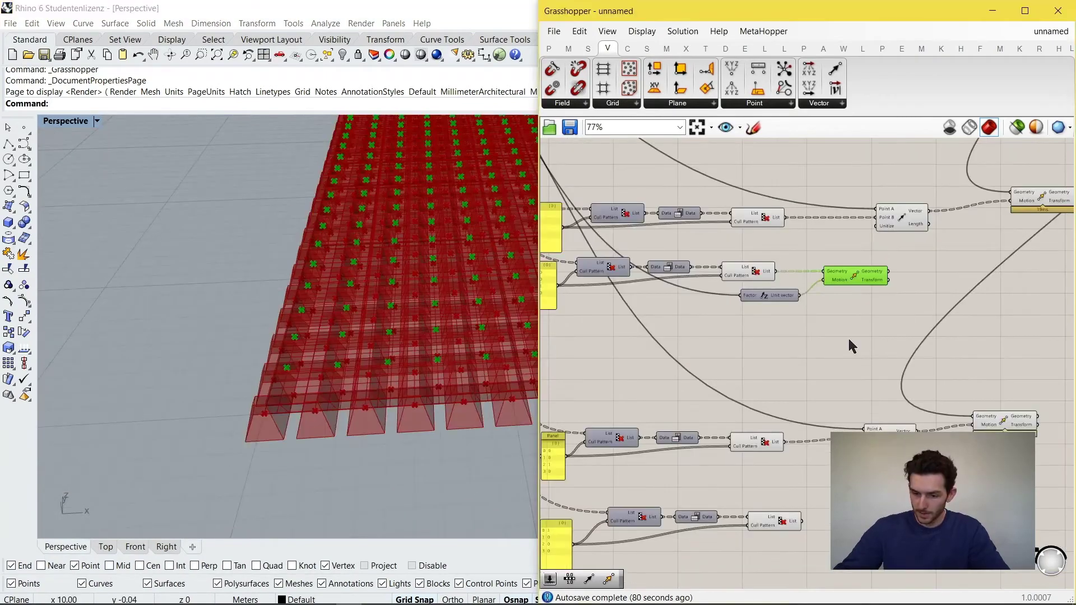
pyautogui.rightClick(850, 342)
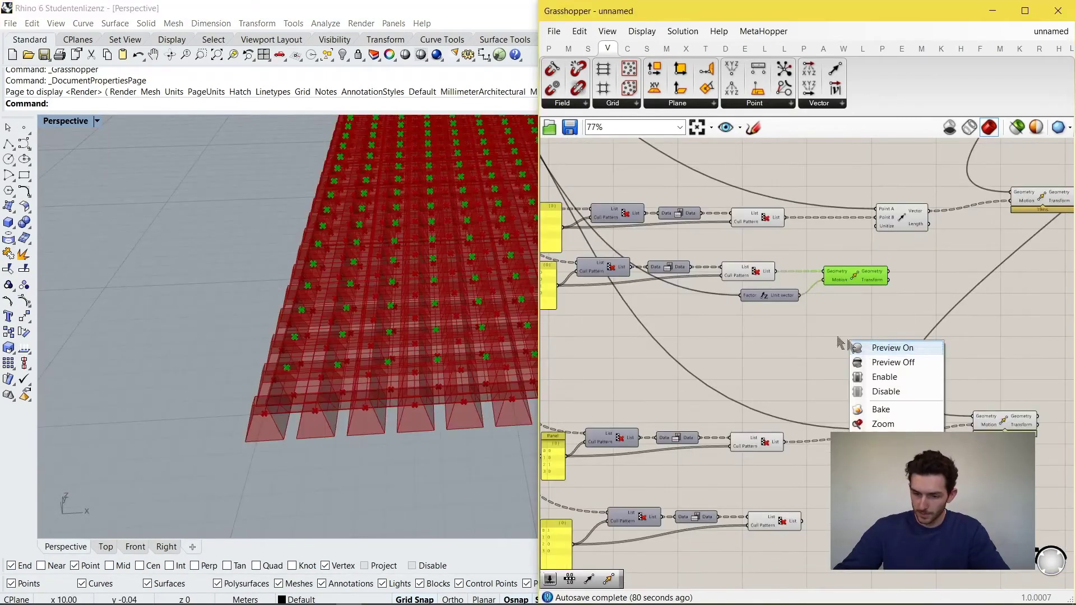
pyautogui.click(816, 334)
pyautogui.moveTo(816, 334); pyautogui.dragTo(788, 270, button='right')
pyautogui.moveTo(785, 259); pyautogui.dragTo(804, 289)
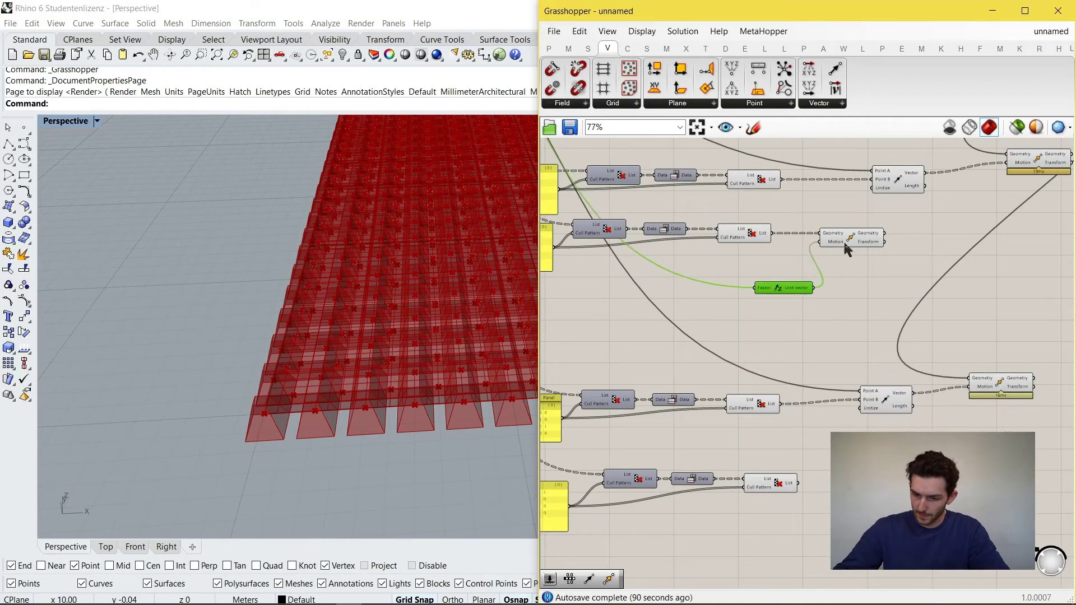
# Duplicate the point-raising Move component beside the lowest culling branch and connect that branch's culled points to its Geometry input.
pyautogui.moveTo(852, 242); pyautogui.dragTo(861, 242)
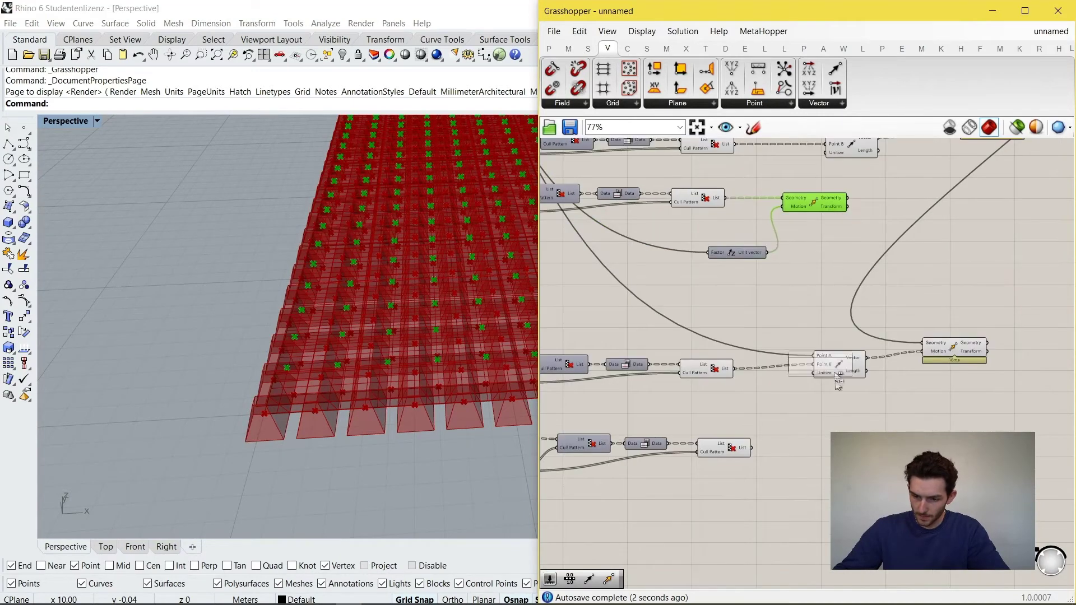
pyautogui.keyDown('alt'); pyautogui.moveTo(834, 378); pyautogui.dragTo(856, 429); pyautogui.keyUp('alt')
pyautogui.scroll(3, 818, 451)
pyautogui.moveTo(711, 449); pyautogui.dragTo(796, 402)
pyautogui.scroll(-3, 790, 405)
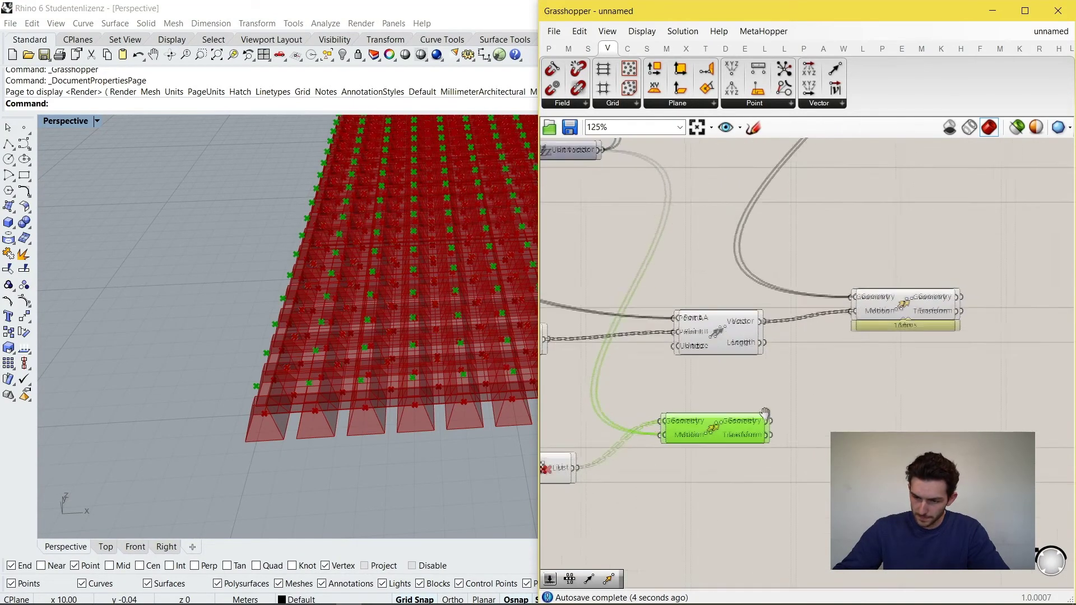
pyautogui.moveTo(749, 432); pyautogui.dragTo(763, 427)
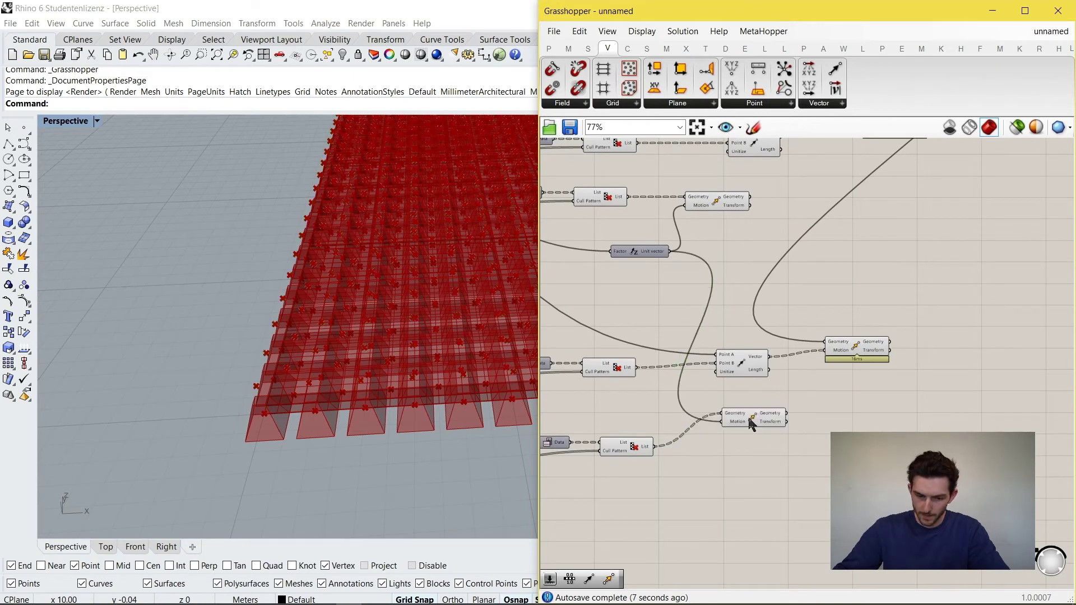
# Examine the raised points of the two new Move components against the module grid in the Perspective viewport.
pyautogui.scroll(4, 265, 440)
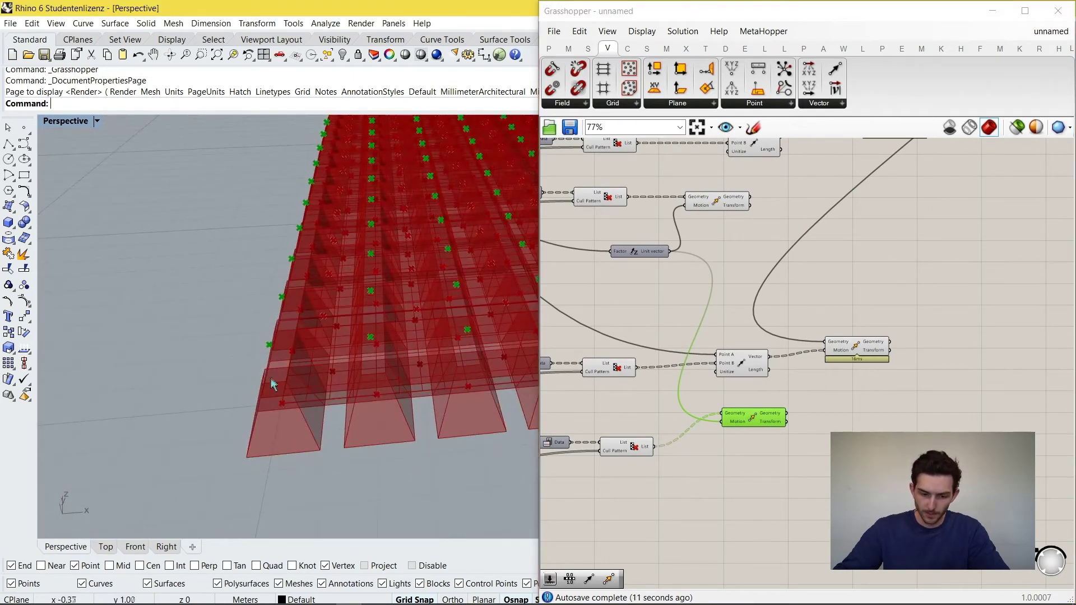
pyautogui.scroll(-5, 274, 400)
pyautogui.scroll(-3, 713, 404)
pyautogui.scroll(4, 720, 261)
pyautogui.scroll(1, 750, 320)
pyautogui.click(743, 313)
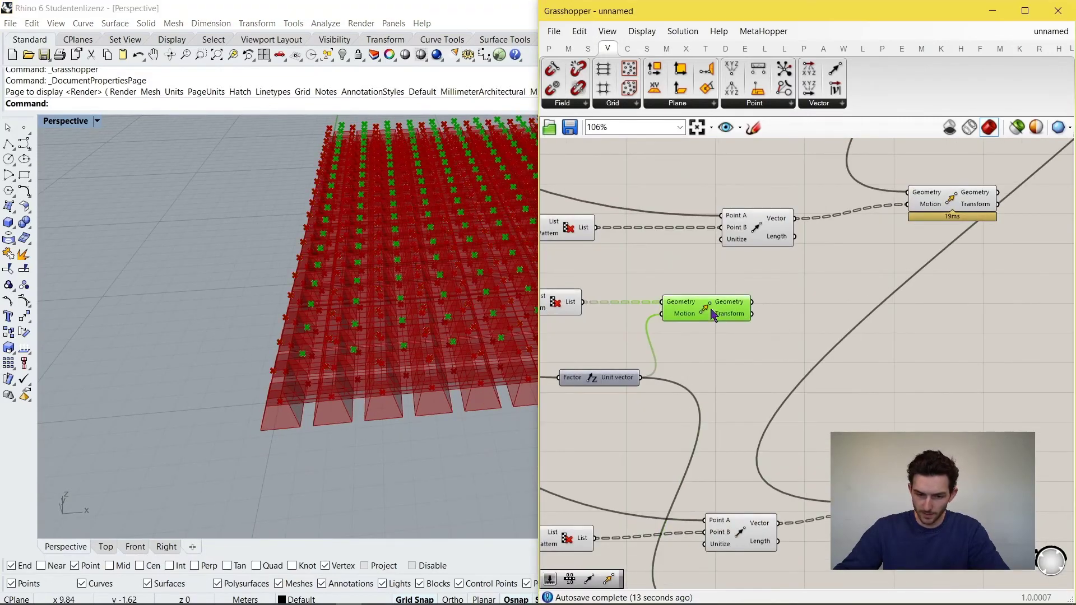
pyautogui.scroll(-2, 335, 420)
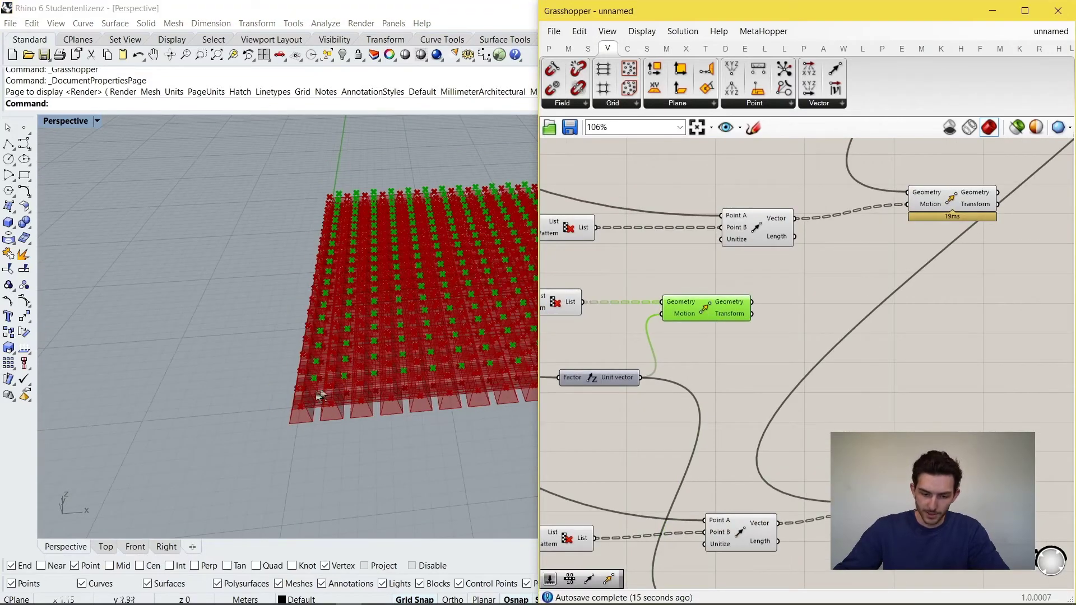
pyautogui.scroll(3, 320, 396)
# Connect the upper point-raising Move's Geometry output to the upper Vector 2Pt's Point B input as an additional source.
pyautogui.moveTo(844, 331); pyautogui.dragTo(882, 357, button='right')
pyautogui.moveTo(801, 368); pyautogui.dragTo(781, 368)
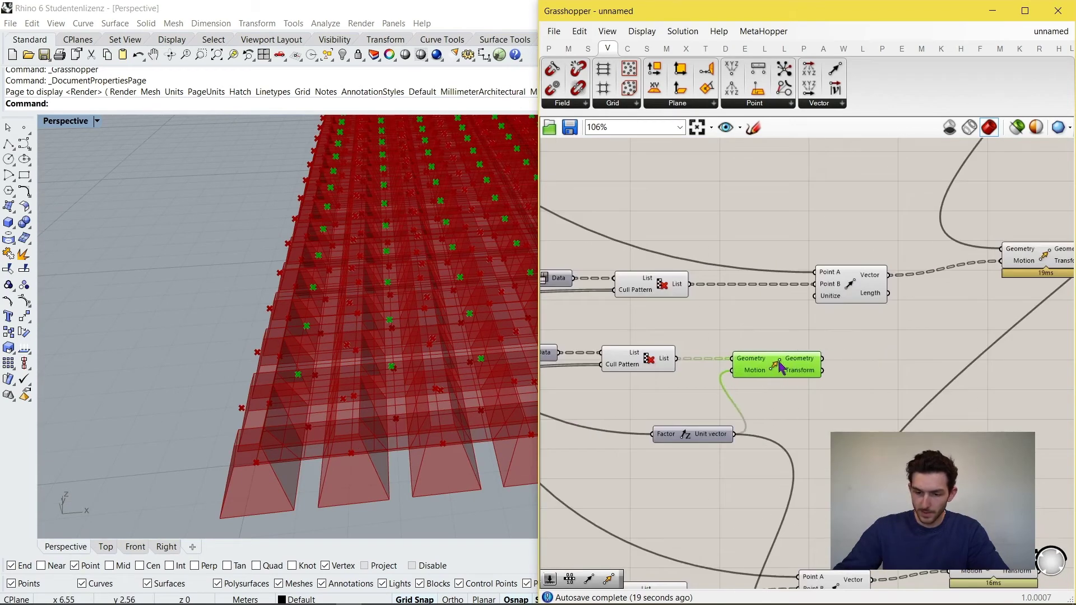
pyautogui.moveTo(823, 325); pyautogui.dragTo(821, 294)
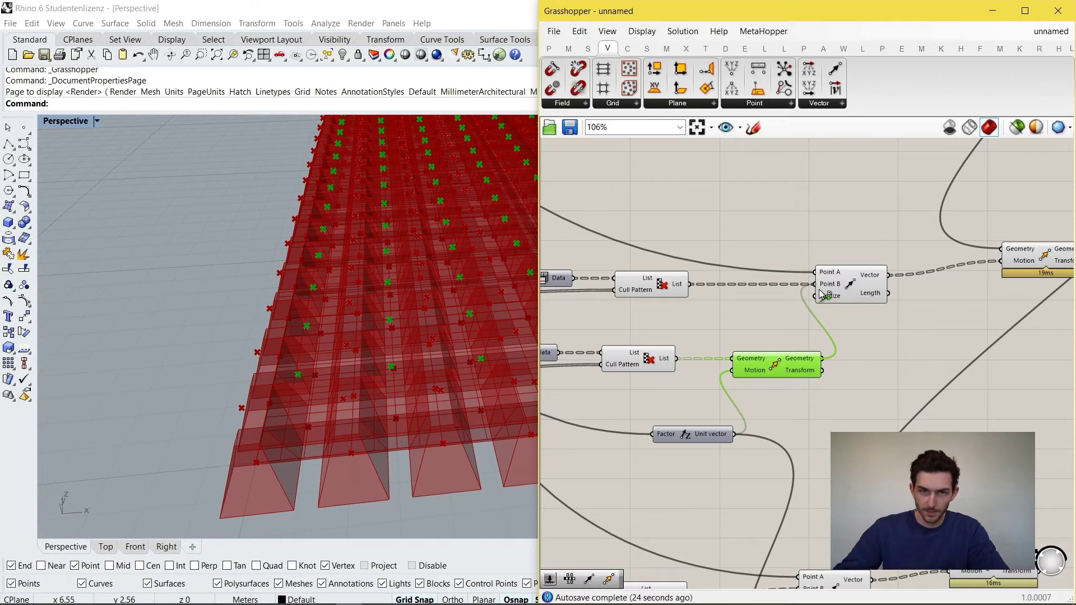
pyautogui.moveTo(821, 294); pyautogui.dragTo(822, 295)
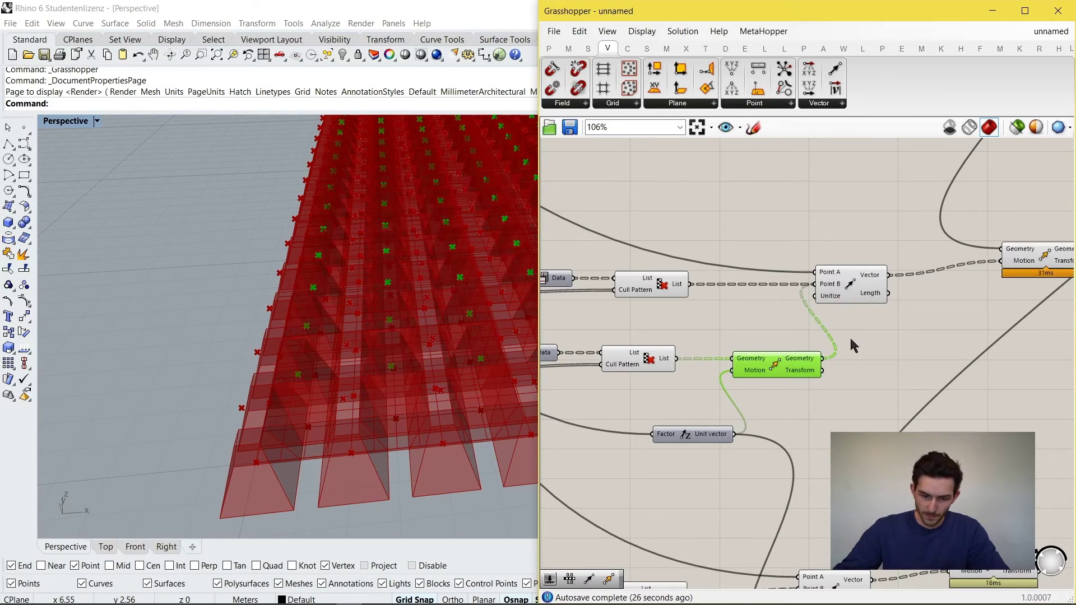
# Connect the lower point-raising Move's Geometry output to the lower Vector 2Pt's Point B input, keeping the existing wire.
pyautogui.moveTo(405, 377); pyautogui.dragTo(318, 384, button='right')
pyautogui.scroll(-3, 751, 314)
pyautogui.scroll(4, 842, 450)
pyautogui.moveTo(842, 450); pyautogui.dragTo(880, 333, button='right')
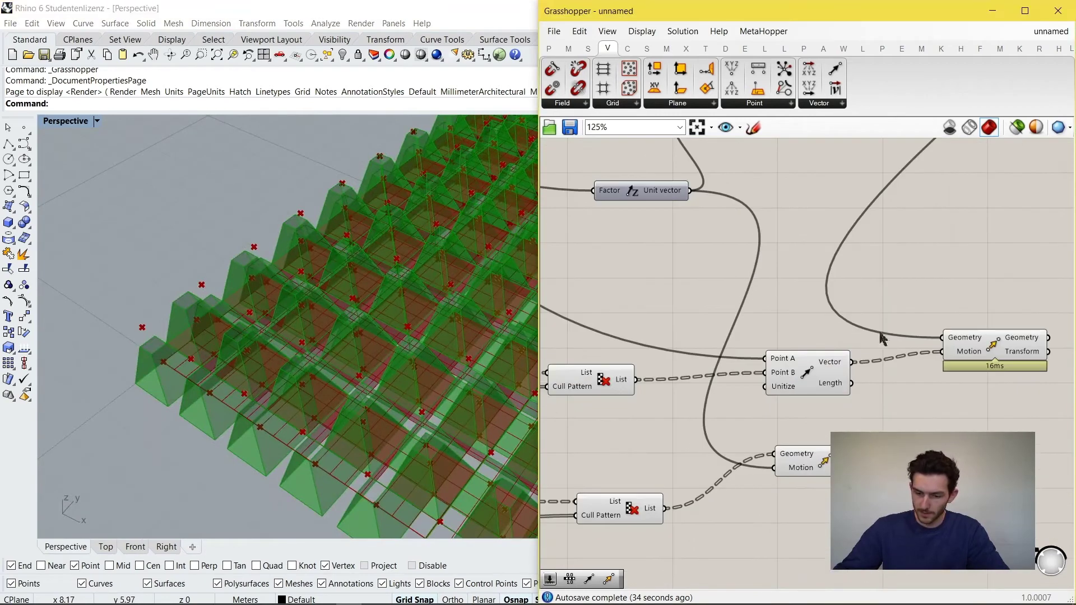
pyautogui.moveTo(825, 481); pyautogui.dragTo(749, 496, button='right')
pyautogui.click(794, 479)
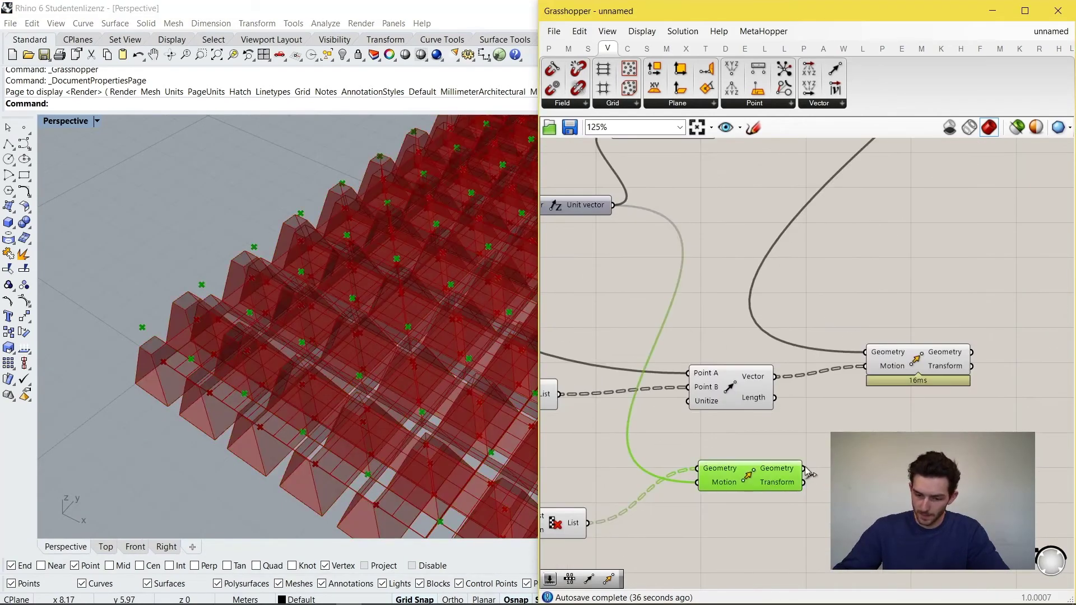
pyautogui.moveTo(816, 457); pyautogui.dragTo(695, 396)
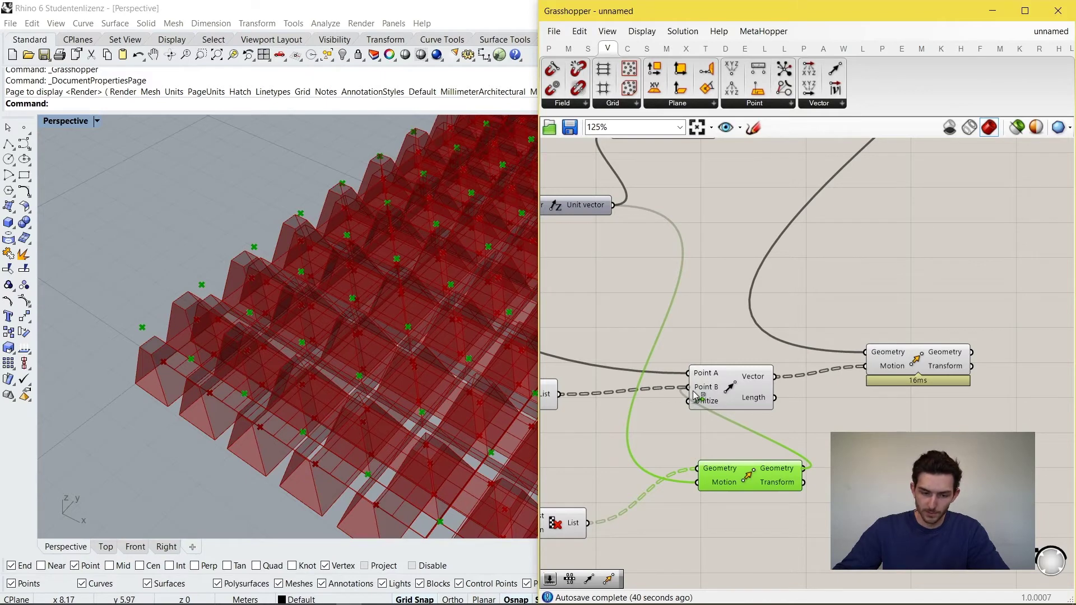
pyautogui.moveTo(696, 396); pyautogui.dragTo(694, 395)
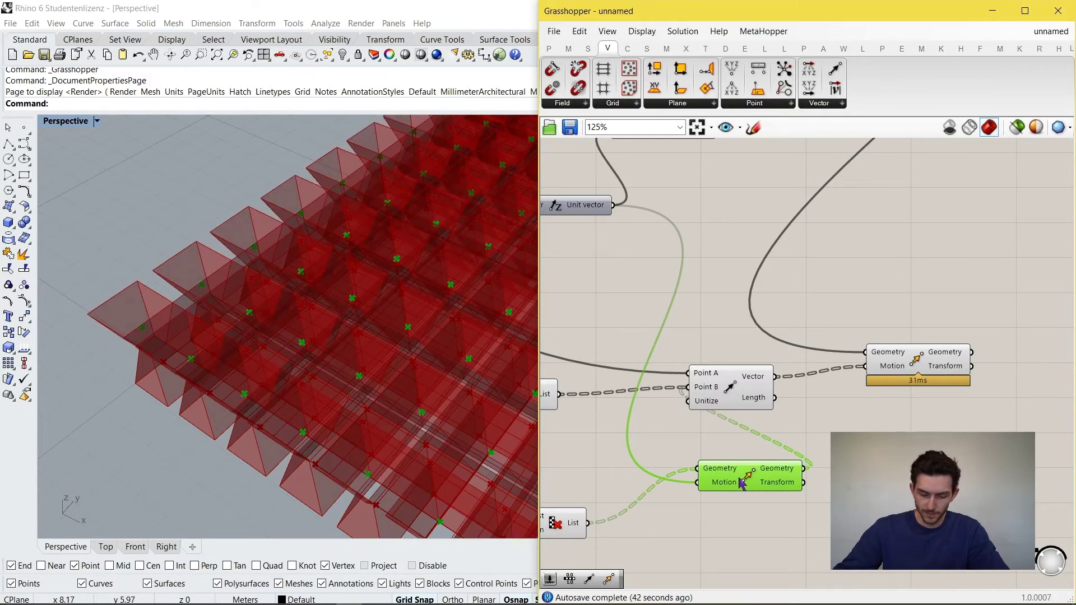
# Spread out the lower point-raising Move and the lower Vector 2Pt component so the wires between them read clearly.
pyautogui.moveTo(743, 483); pyautogui.dragTo(811, 471, button='right')
pyautogui.moveTo(819, 467); pyautogui.dragTo(731, 460)
pyautogui.moveTo(827, 431); pyautogui.dragTo(818, 444, button='right')
pyautogui.moveTo(783, 403); pyautogui.dragTo(818, 407)
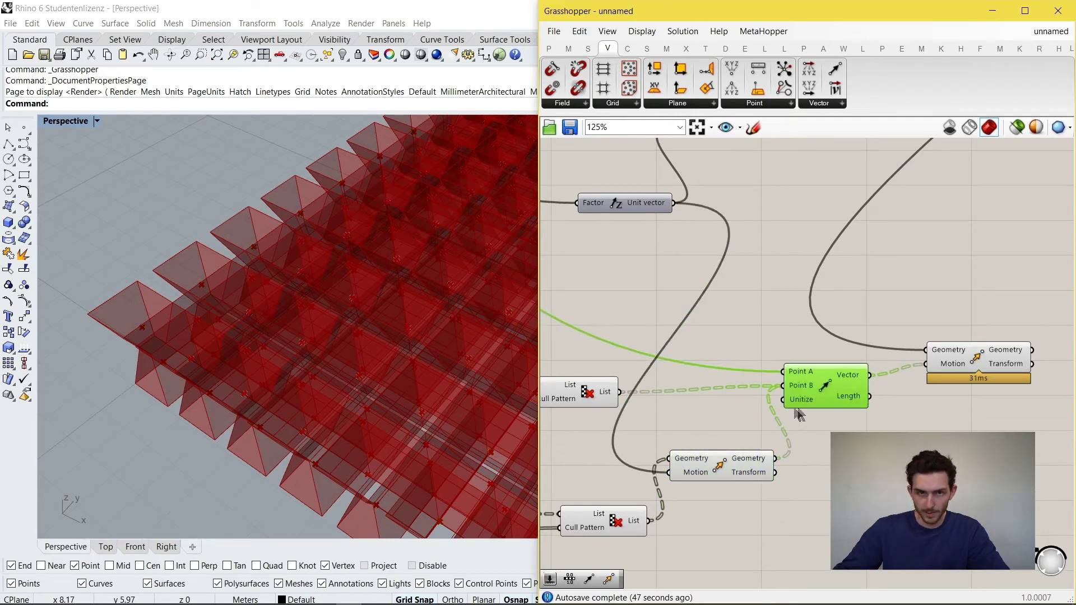
# Inspect the complete module array, and nudge the Unit Z component slightly between the two point-raising Move components.
pyautogui.moveTo(505, 387); pyautogui.dragTo(463, 371, button='right')
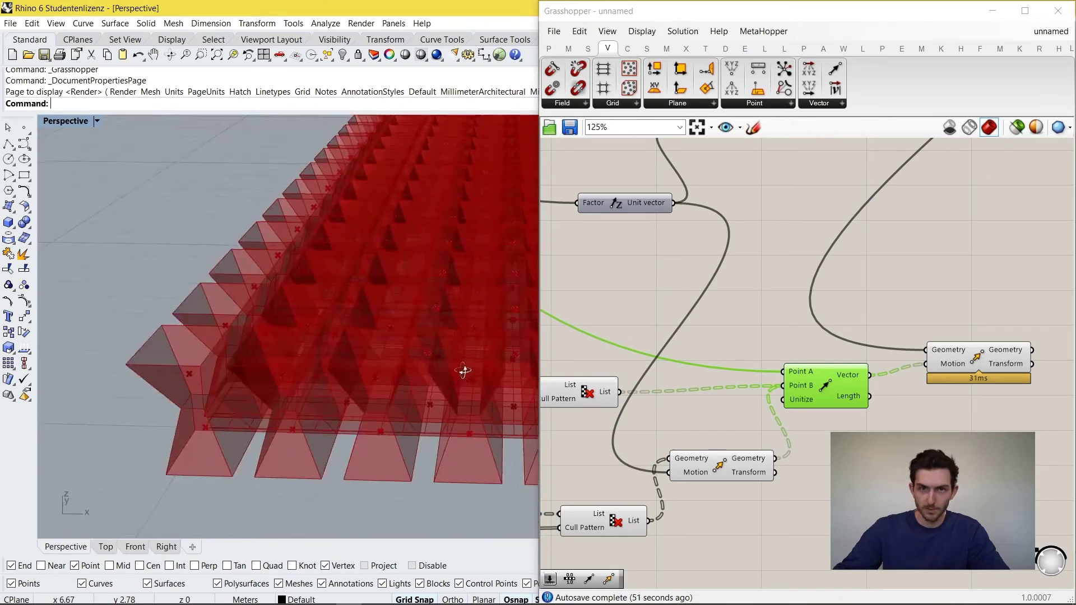
pyautogui.scroll(-8, 283, 392)
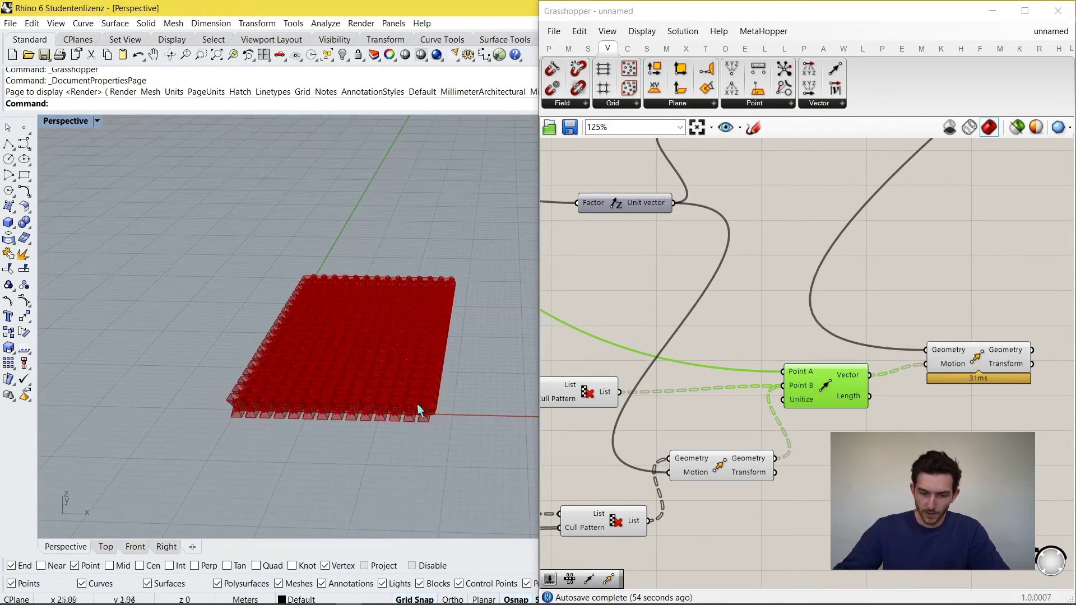
pyautogui.scroll(4, 356, 400)
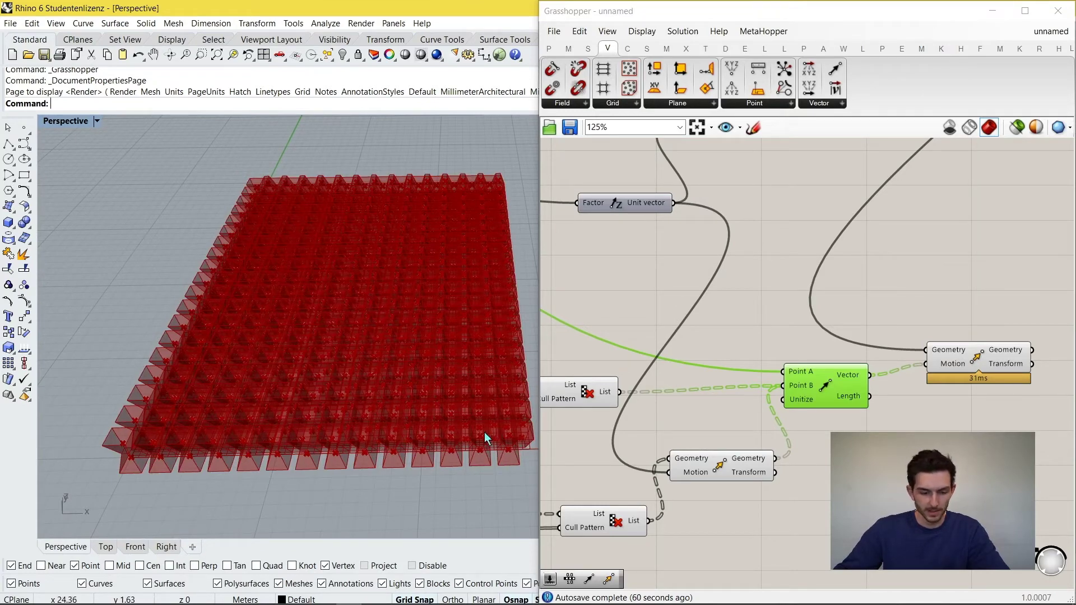
pyautogui.scroll(-2, 645, 375)
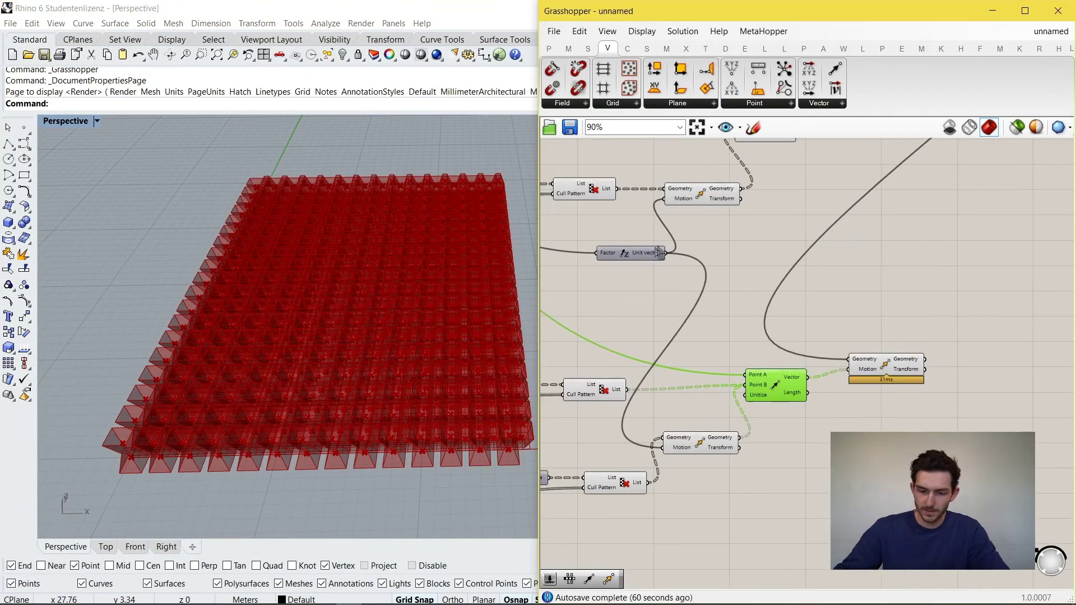
pyautogui.moveTo(660, 252); pyautogui.dragTo(650, 264)
pyautogui.moveTo(723, 263); pyautogui.dragTo(707, 293, button='right')
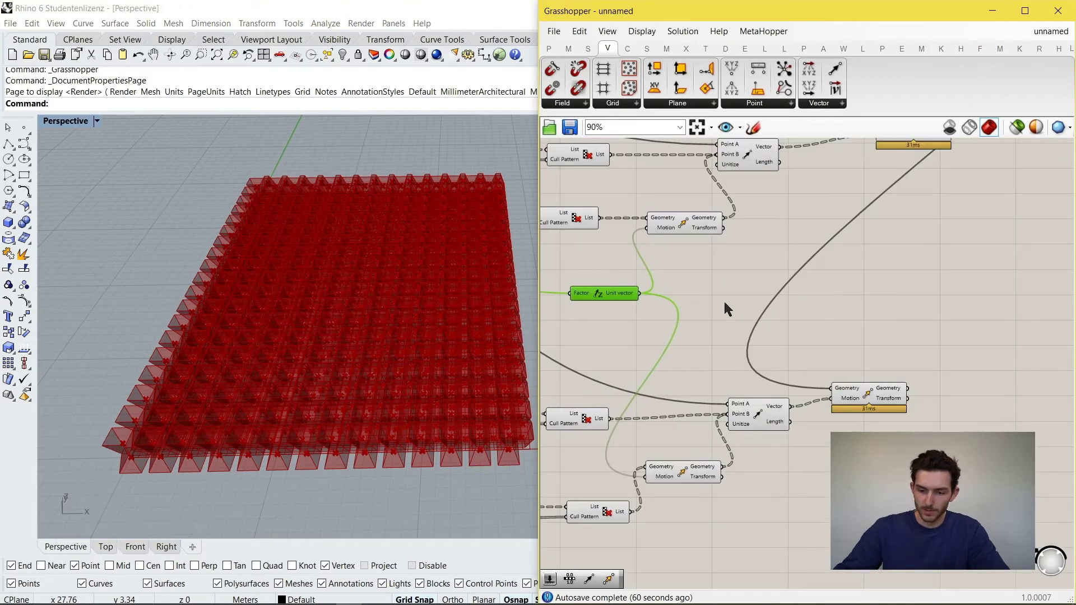
pyautogui.click(700, 288)
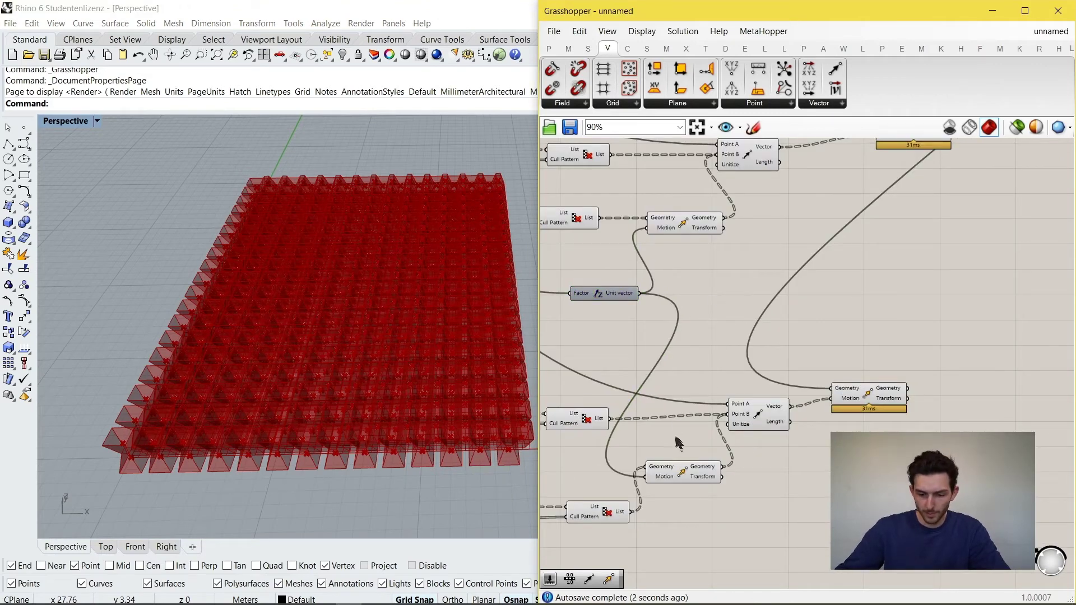
pyautogui.moveTo(697, 427); pyautogui.dragTo(736, 398, button='right')
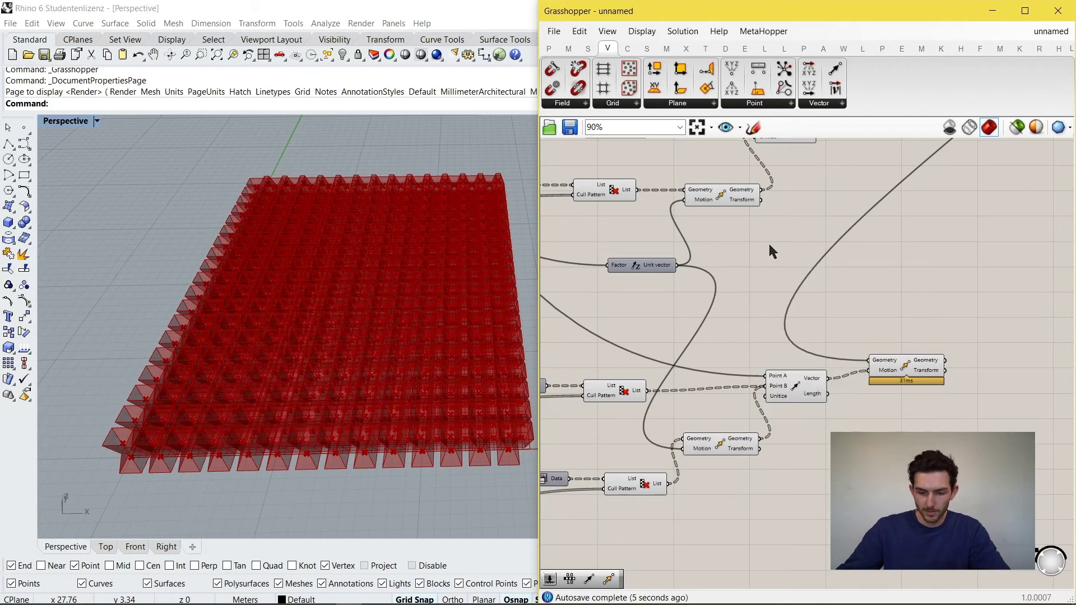
# Shift the lower Vector 2Pt and its module Move component together, away from the point-raising Move, to open space between them.
pyautogui.moveTo(781, 262); pyautogui.dragTo(758, 321, button='right')
pyautogui.scroll(-1, 757, 321)
pyautogui.moveTo(888, 458); pyautogui.dragTo(750, 380)
pyautogui.moveTo(772, 425); pyautogui.dragTo(864, 424)
pyautogui.click(839, 353)
# Add a Point parameter before the lower Vector 2Pt and transfer both incoming wires from its Point B input to the parameter.
pyautogui.scroll(3, 815, 450)
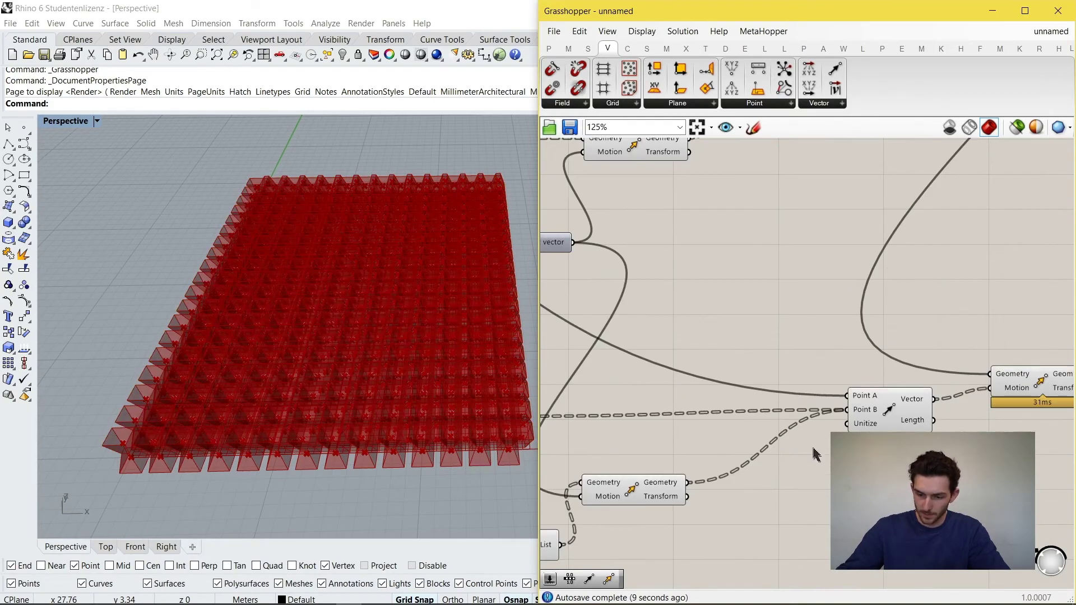
pyautogui.moveTo(811, 489); pyautogui.dragTo(812, 427, button='right')
pyautogui.doubleClick(812, 426)
pyautogui.write('point')
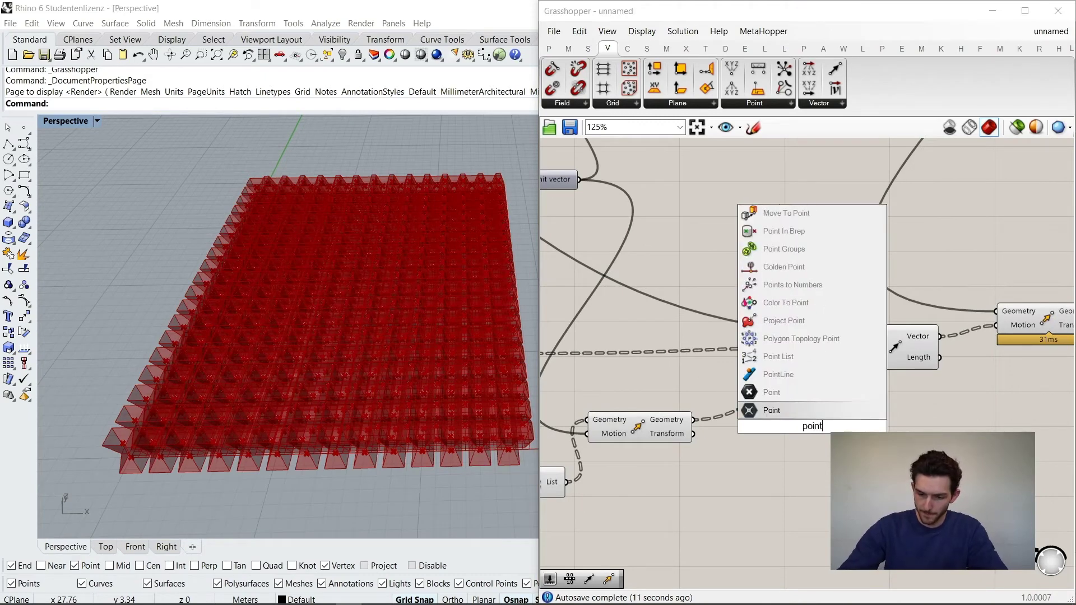
pyautogui.press('Return')
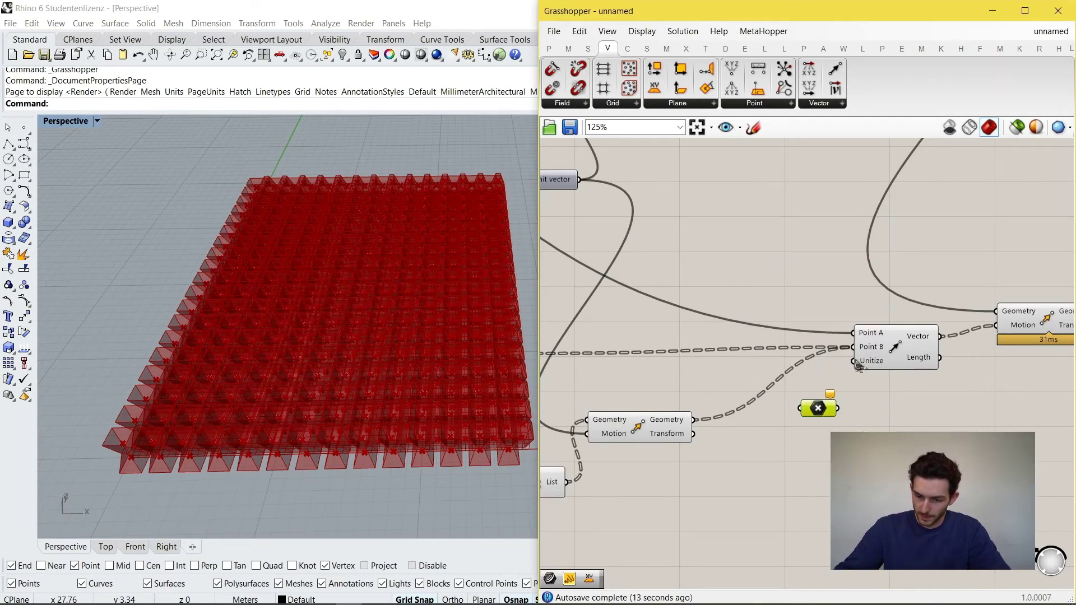
pyautogui.moveTo(868, 356)
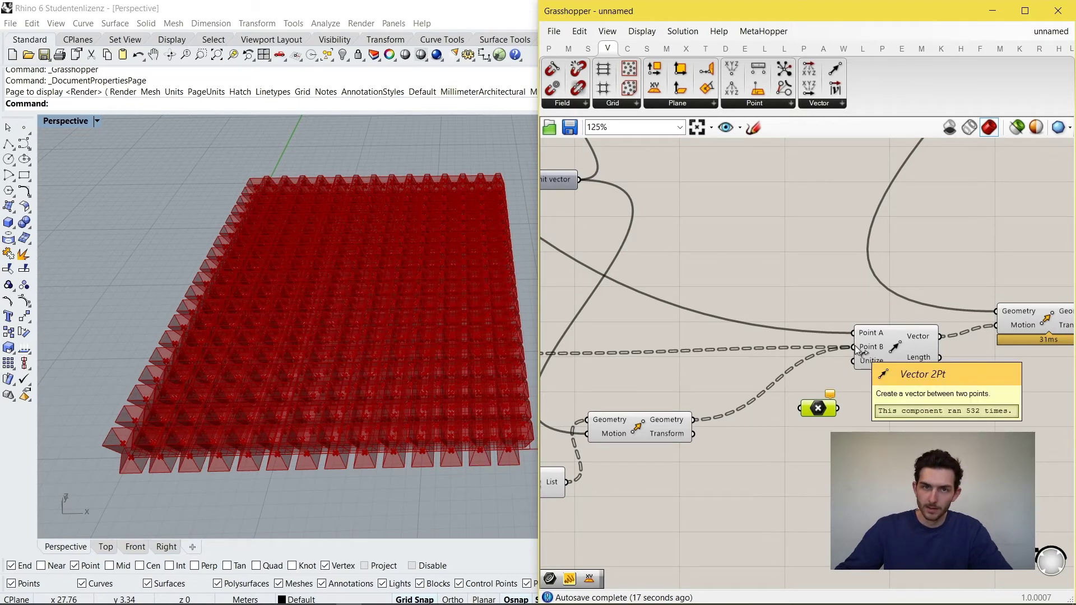
pyautogui.moveTo(856, 347)
pyautogui.keyDown('ctrl'); pyautogui.keyDown('shift'); pyautogui.mouseDown()
pyautogui.moveTo(788, 332)
pyautogui.moveTo(784, 397)
pyautogui.moveTo(820, 414)
pyautogui.moveTo(801, 364)
pyautogui.moveTo(772, 358)
pyautogui.moveTo(841, 354)
pyautogui.mouseUp(); pyautogui.keyUp('shift'); pyautogui.keyUp('ctrl')
pyautogui.scroll(-3, 809, 392)
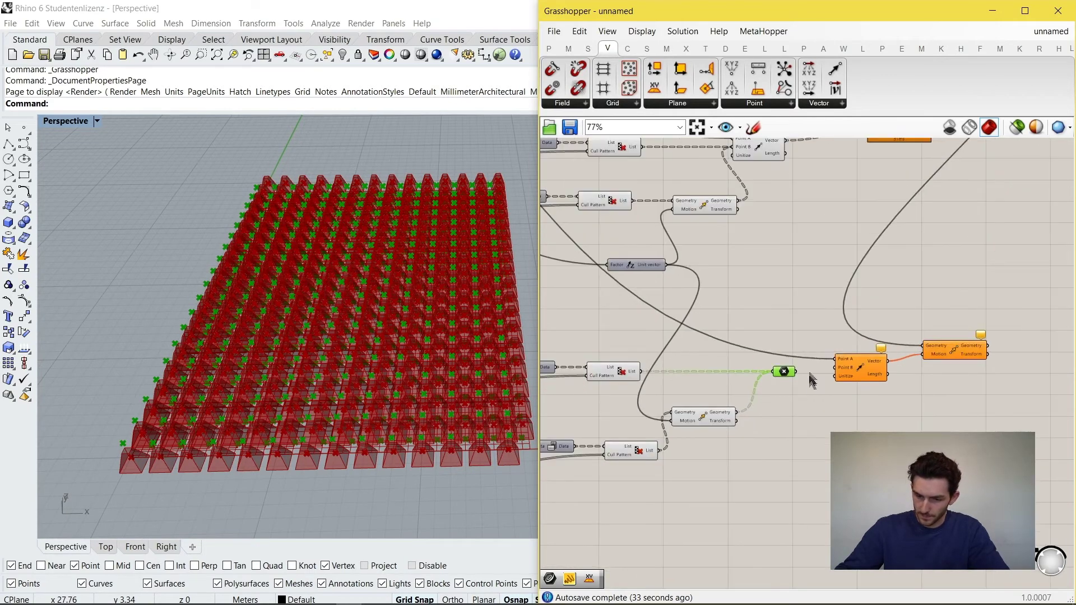
# Add a Point parameter before the upper Vector 2Pt and shift that Vector 2Pt away to make room for it.
pyautogui.moveTo(825, 220); pyautogui.dragTo(811, 307, button='right')
pyautogui.doubleClick(809, 277)
pyautogui.write('point')
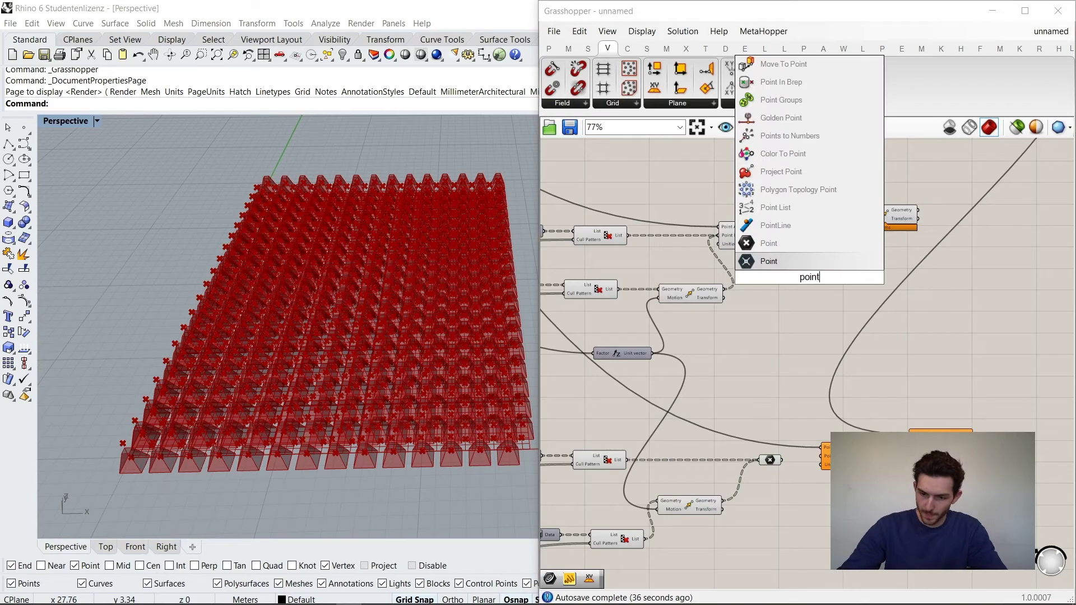
pyautogui.press('Return')
pyautogui.scroll(4, 709, 242)
pyautogui.moveTo(810, 279); pyautogui.dragTo(695, 242)
pyautogui.moveTo(695, 242); pyautogui.dragTo(753, 269, button='right')
pyautogui.moveTo(811, 272); pyautogui.dragTo(953, 274)
pyautogui.scroll(-5, 959, 275)
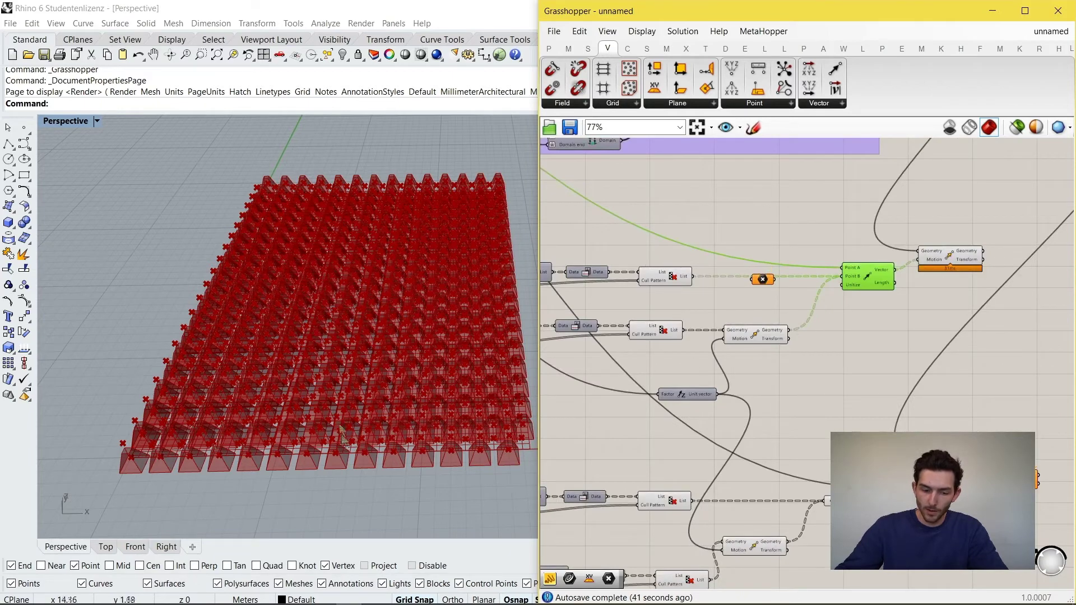
# Transfer both incoming wires from the upper Vector 2Pt's Point B input to the new Point parameter.
pyautogui.scroll(-2, 845, 378)
pyautogui.scroll(4, 885, 297)
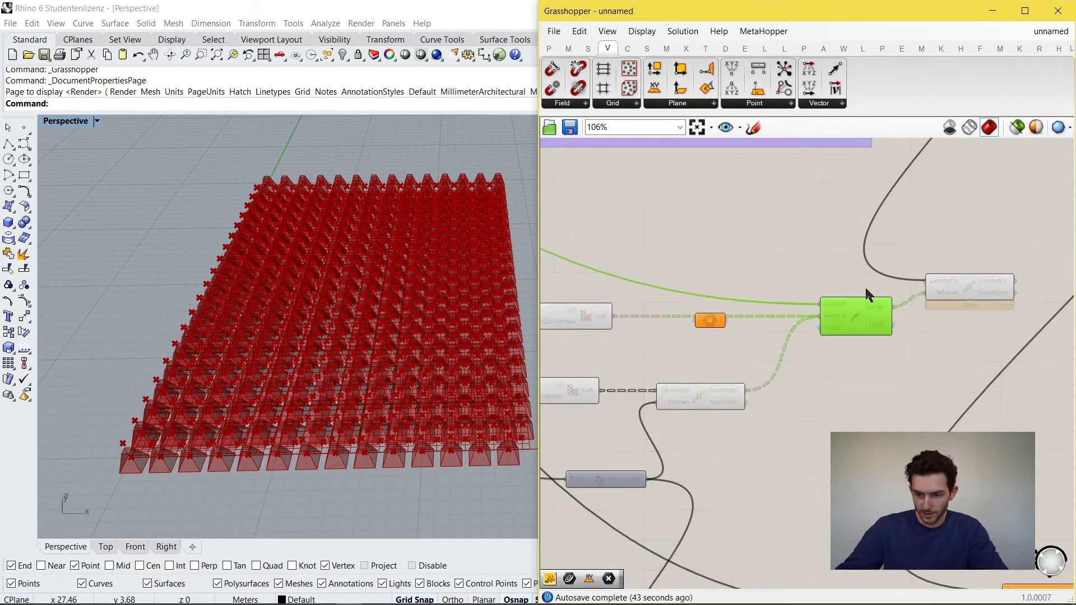
pyautogui.click(747, 330)
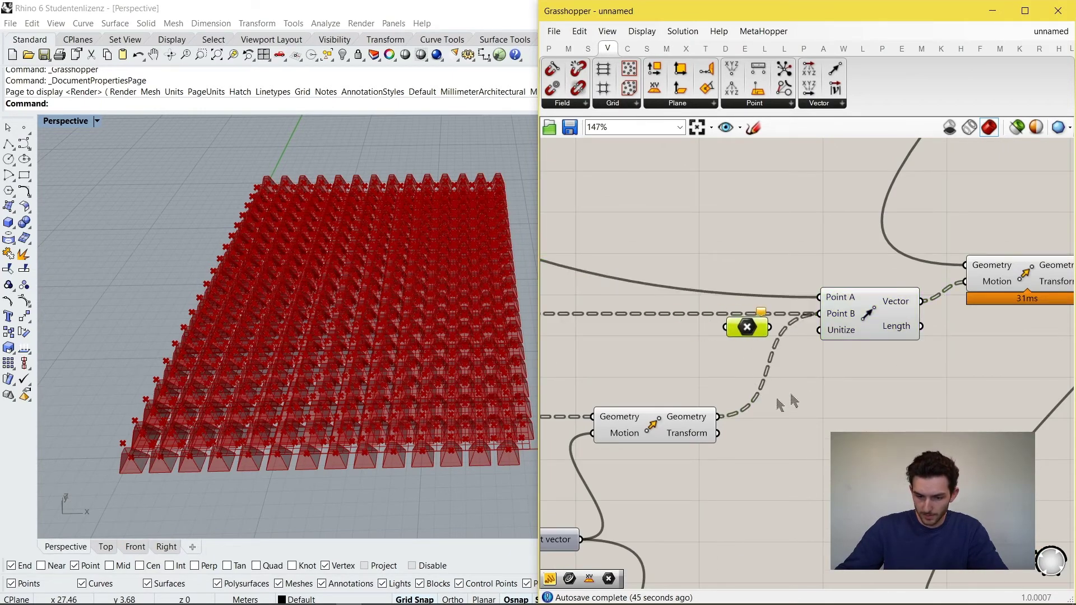
pyautogui.scroll(-1, 868, 317)
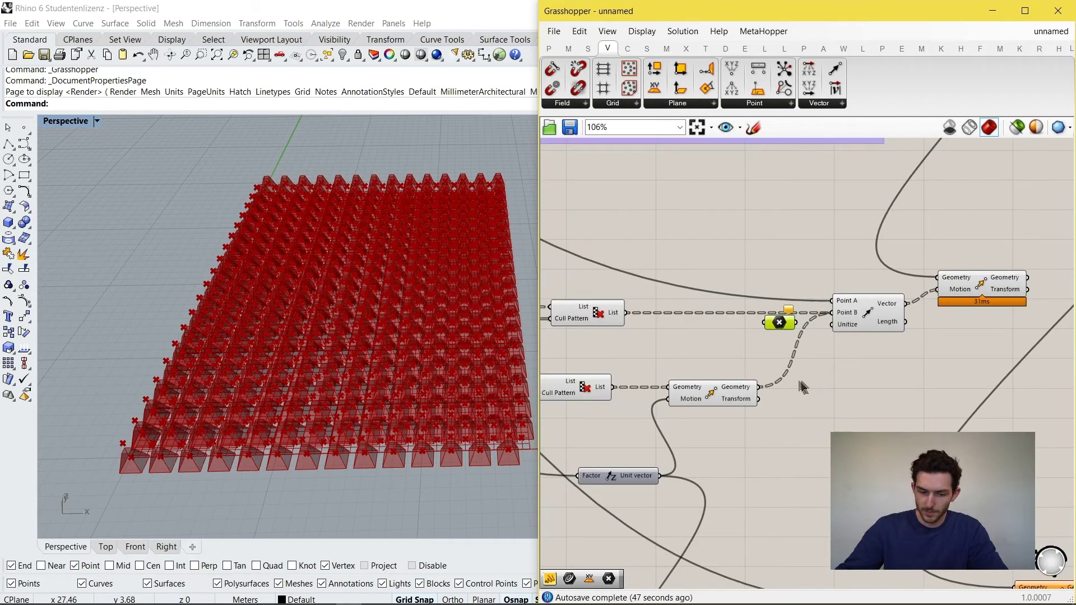
pyautogui.scroll(1, 797, 325)
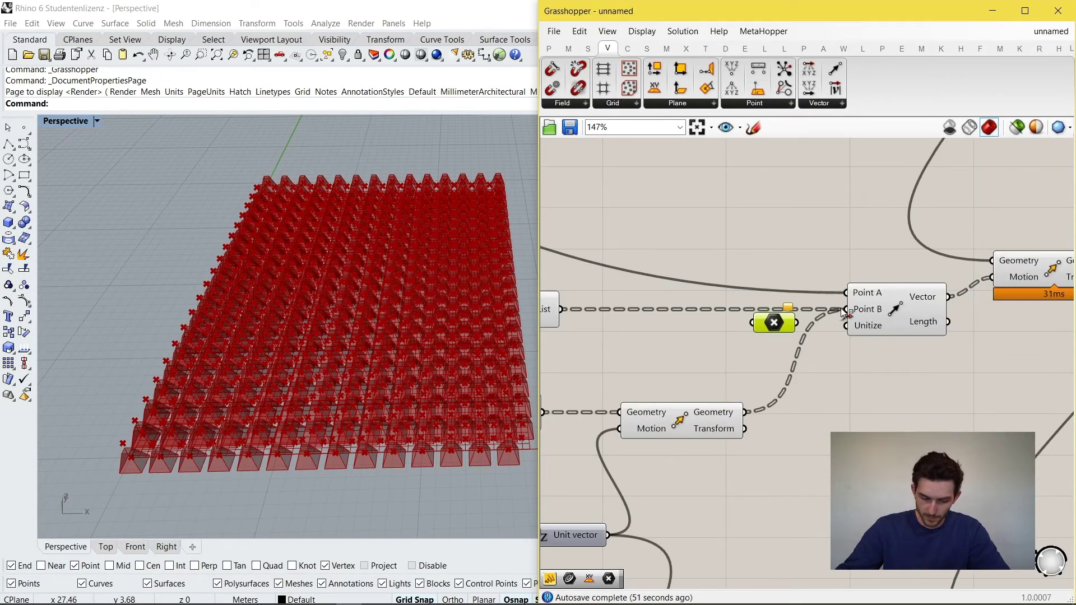
pyautogui.keyDown('ctrl'); pyautogui.keyDown('shift'); pyautogui.moveTo(842, 310); pyautogui.dragTo(774, 308); pyautogui.keyUp('shift'); pyautogui.keyUp('ctrl')
pyautogui.click(799, 345)
pyautogui.scroll(-5, 842, 276)
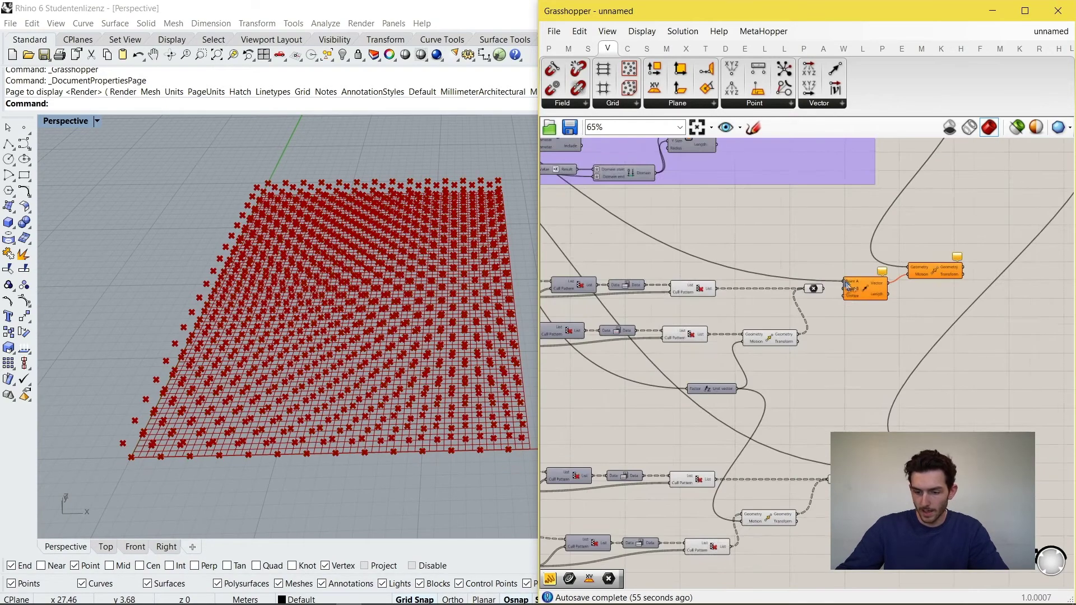
# Flatten the data in both the lower and the upper Point parameters.
pyautogui.moveTo(872, 369); pyautogui.dragTo(866, 339, button='right')
pyautogui.scroll(1, 839, 356)
pyautogui.click(797, 223)
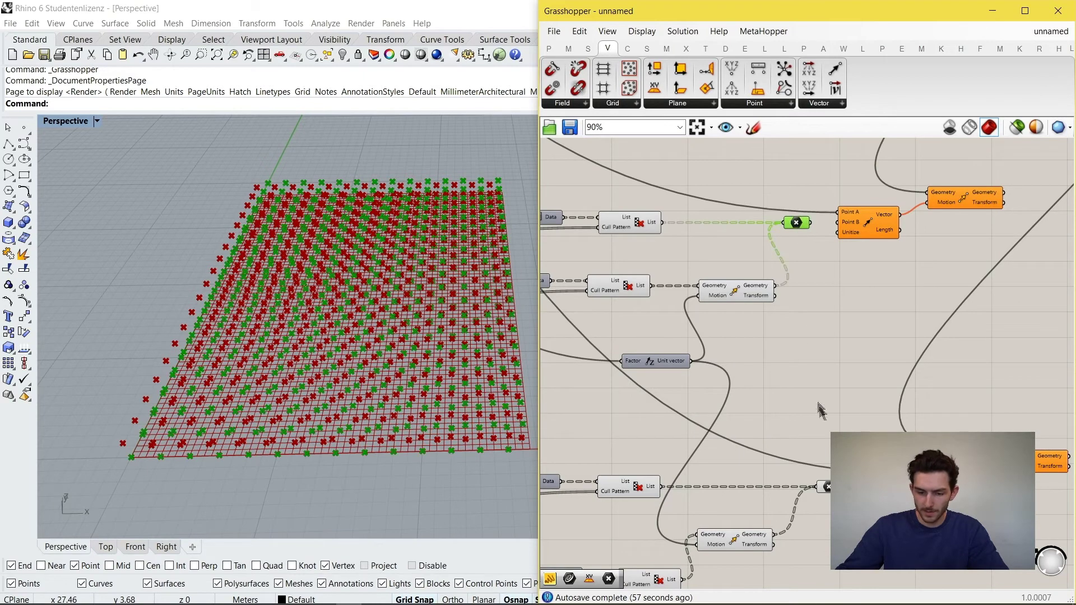
pyautogui.click(824, 487)
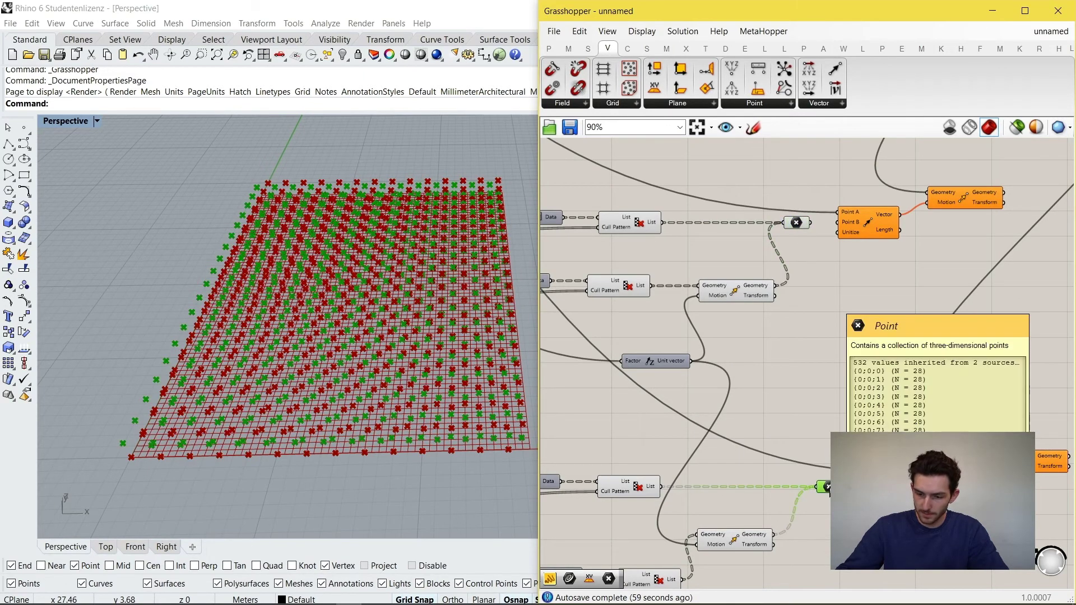
pyautogui.rightClick(828, 489)
pyautogui.press('Escape')
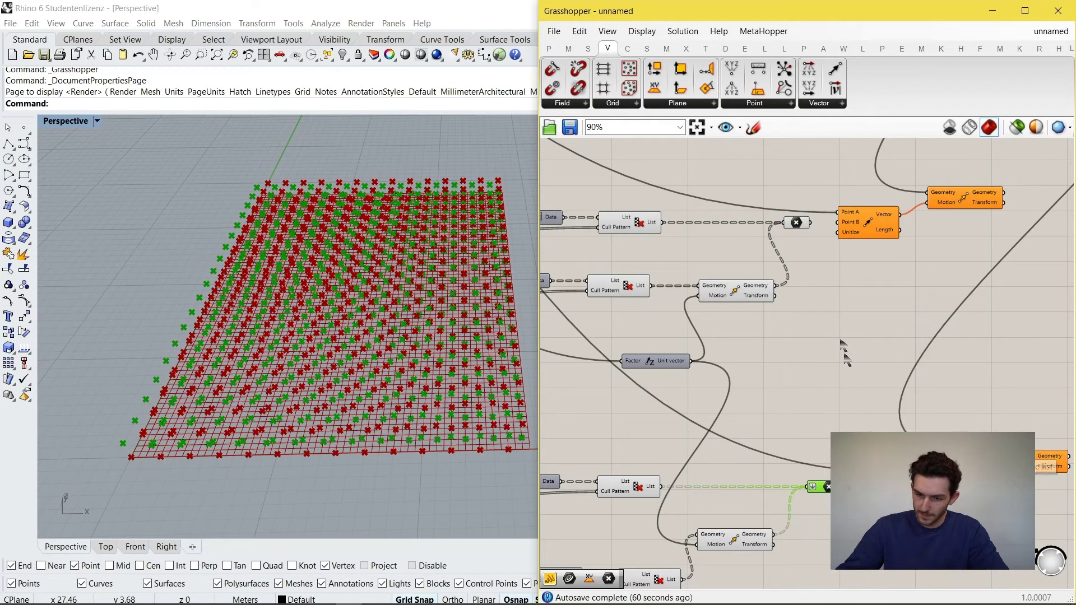
pyautogui.click(797, 222)
pyautogui.rightClick(794, 221)
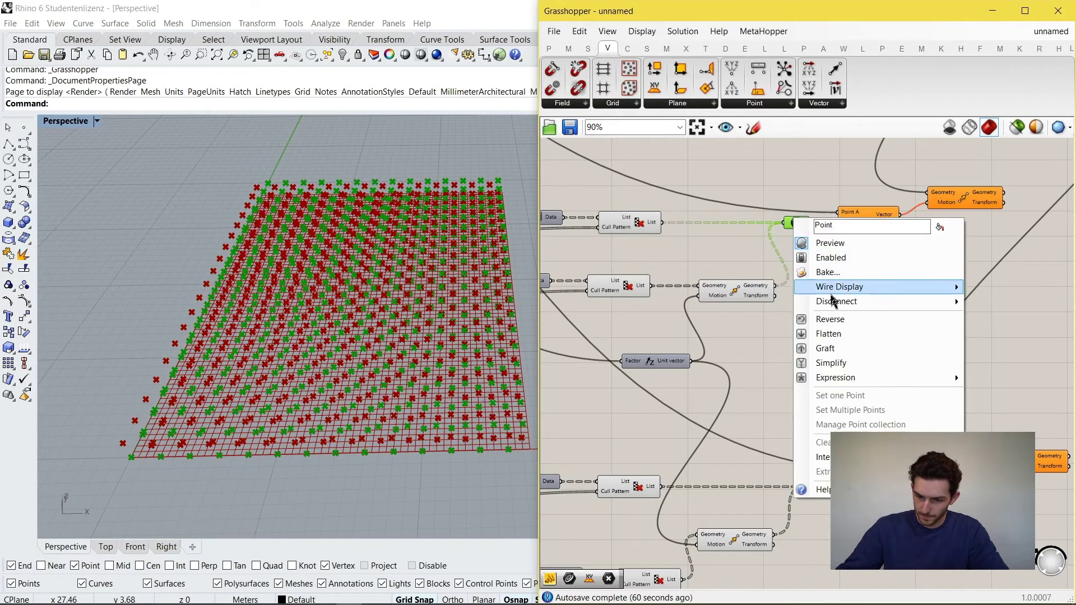
pyautogui.click(841, 335)
# Add a new Move component in the free space between the upper and lower Point parameters.
pyautogui.doubleClick(769, 348)
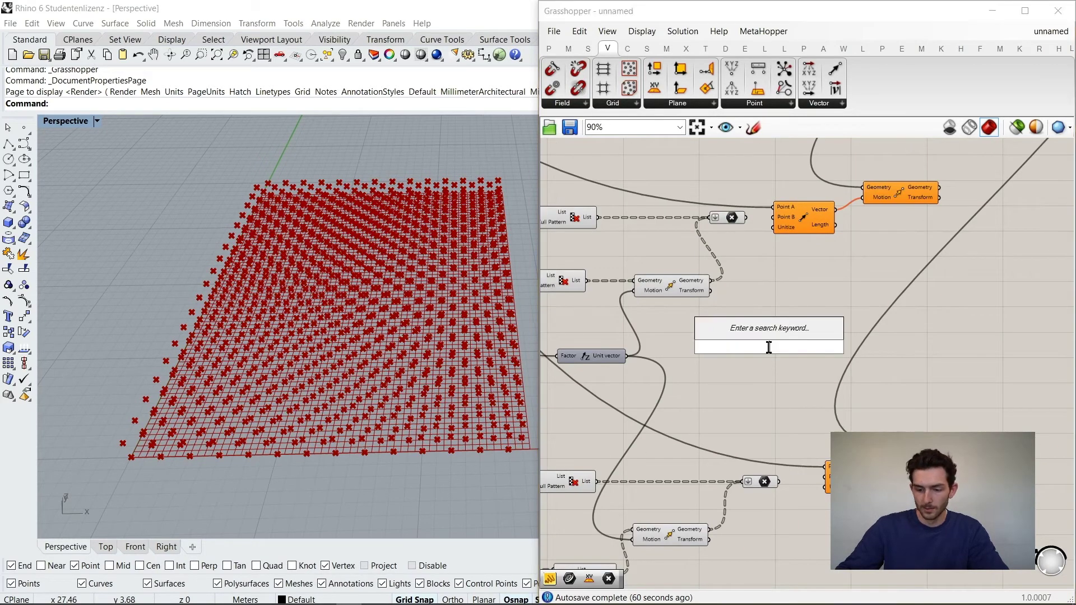
pyautogui.write('move')
pyautogui.press('Return')
pyautogui.moveTo(771, 352); pyautogui.dragTo(791, 338)
pyautogui.scroll(3, 765, 286)
pyautogui.scroll(-1, 746, 194)
pyautogui.moveTo(746, 194); pyautogui.dragTo(800, 178, button='right')
pyautogui.moveTo(827, 321); pyautogui.dragTo(854, 328)
# Add a Series component and position it just before the new Move component.
pyautogui.scroll(2, 767, 329)
pyautogui.doubleClick(753, 325)
pyautogui.write('serie')
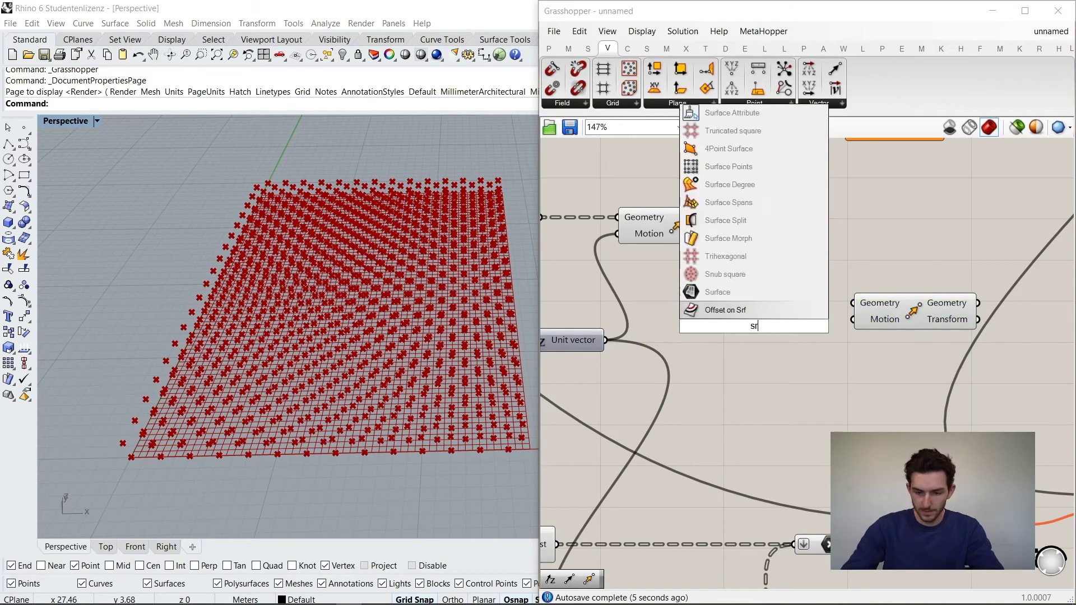
pyautogui.press('Return')
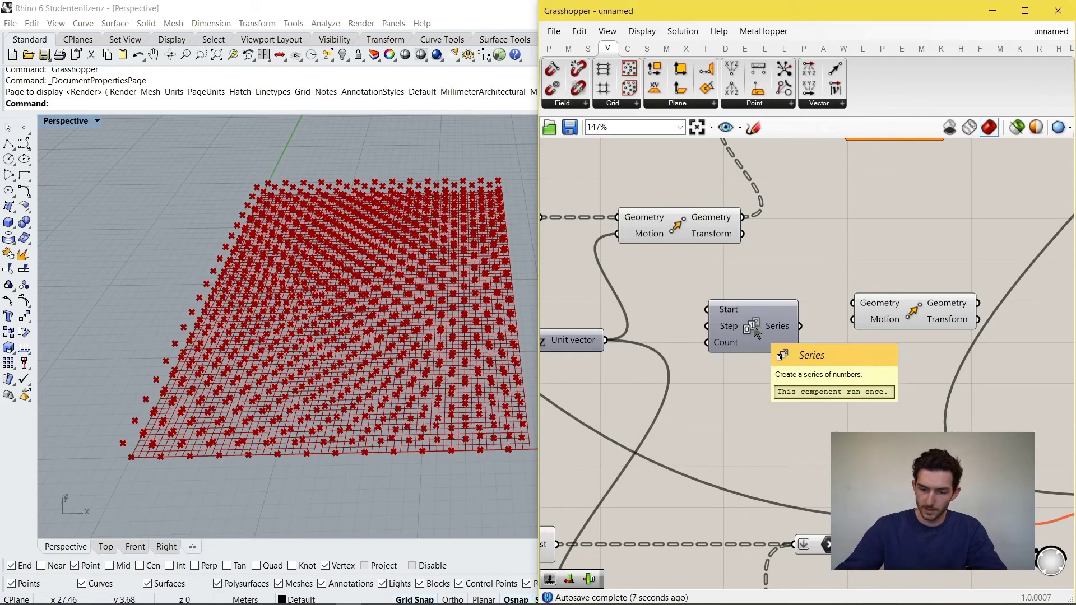
pyautogui.click(761, 339)
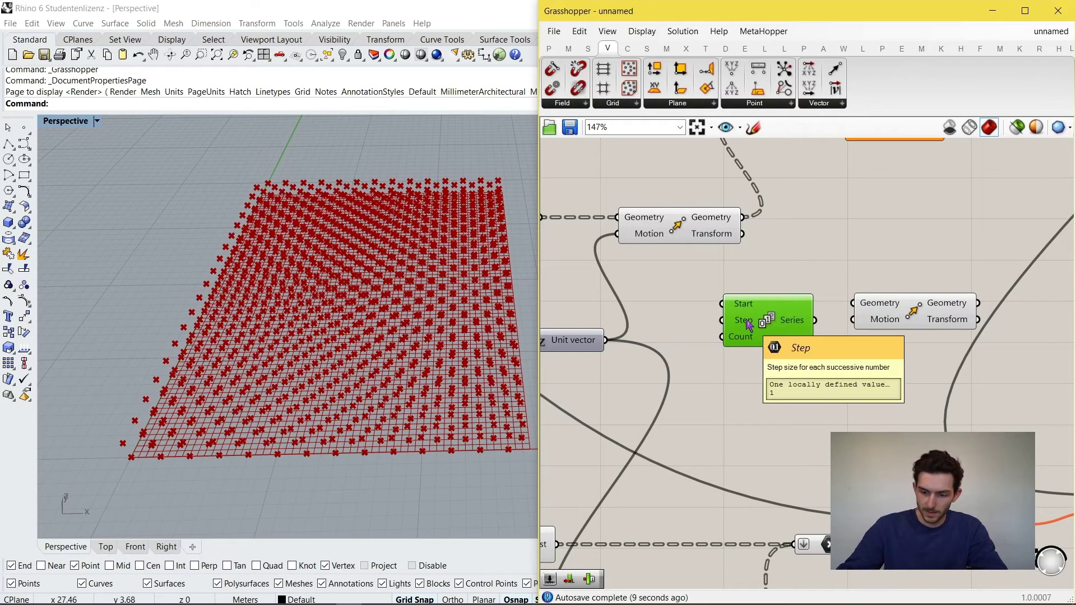
pyautogui.moveTo(749, 343); pyautogui.dragTo(750, 360)
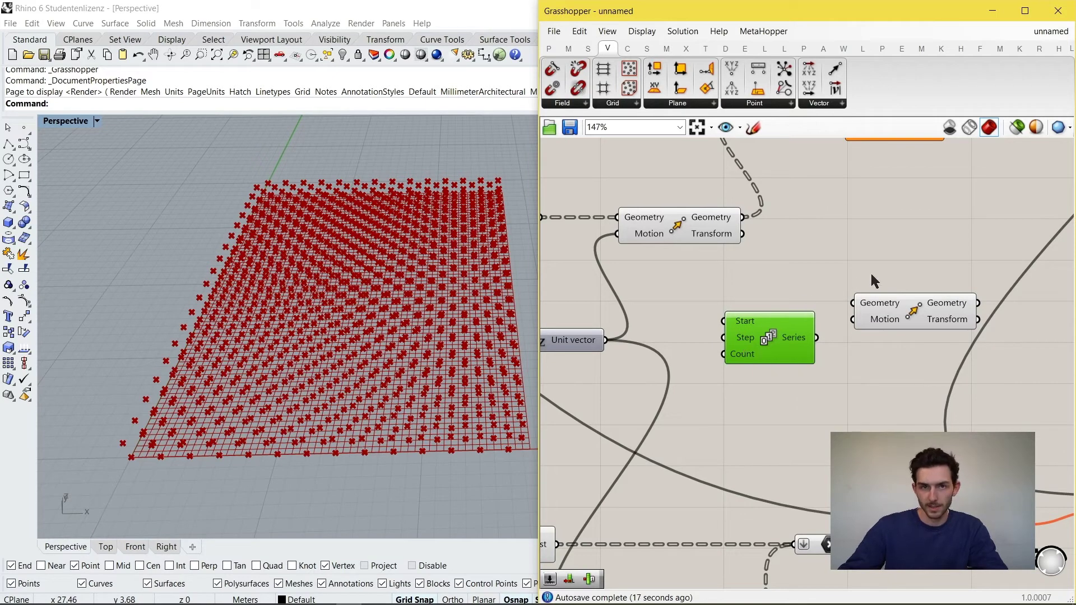
pyautogui.click(909, 253)
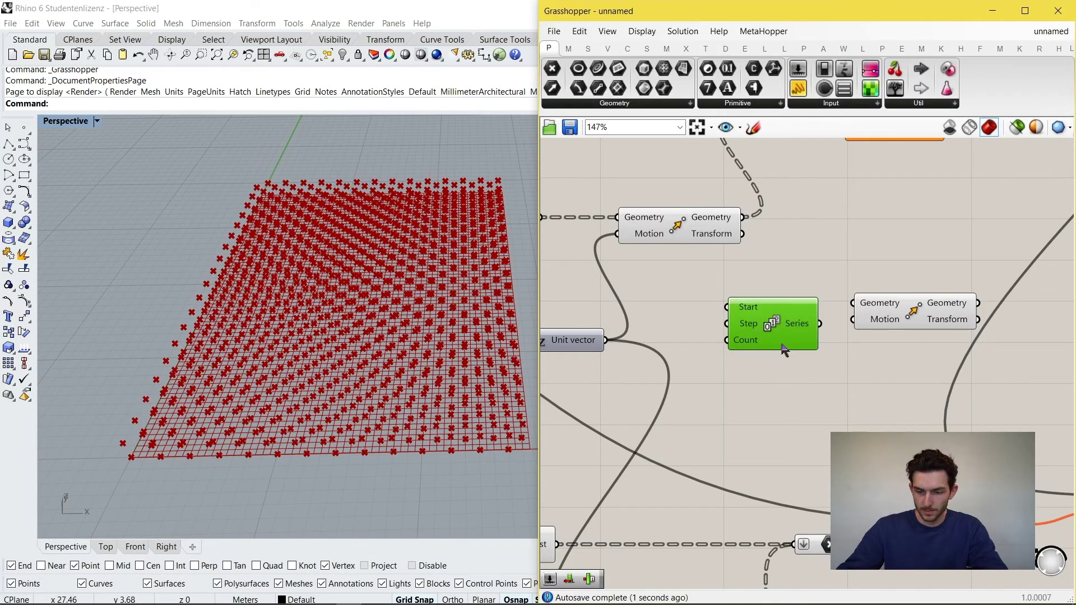
# Create a number slider set to 5 and connect it to the Series component's Count input.
pyautogui.scroll(-3, 782, 346)
pyautogui.scroll(3, 705, 371)
pyautogui.doubleClick(767, 369)
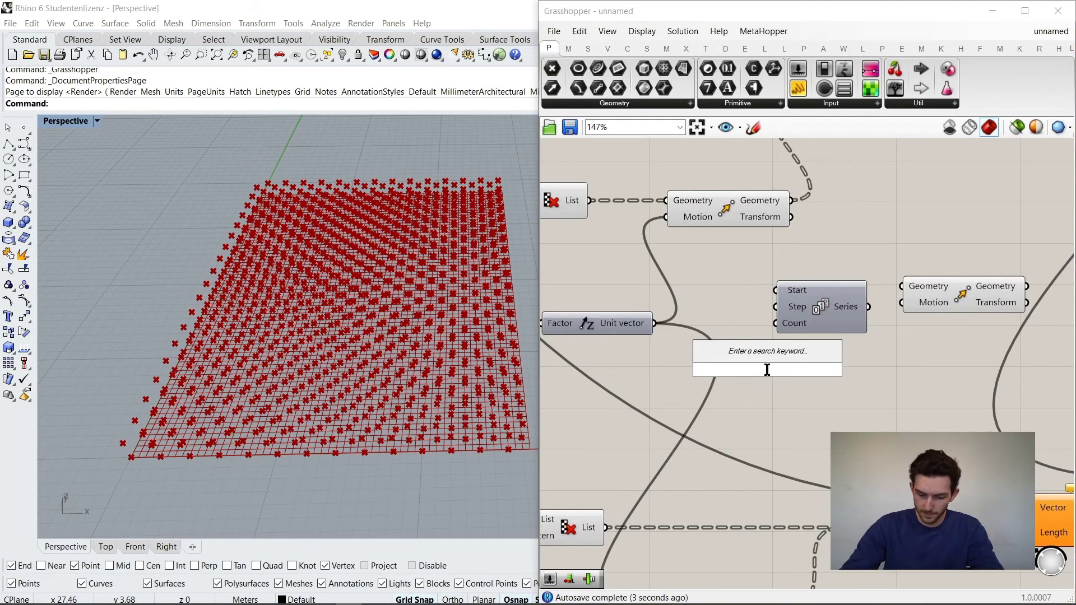
pyautogui.write('5')
pyautogui.press('Return')
pyautogui.moveTo(766, 367); pyautogui.dragTo(650, 386)
pyautogui.moveTo(799, 322); pyautogui.dragTo(805, 359)
pyautogui.moveTo(736, 389); pyautogui.dragTo(808, 346)
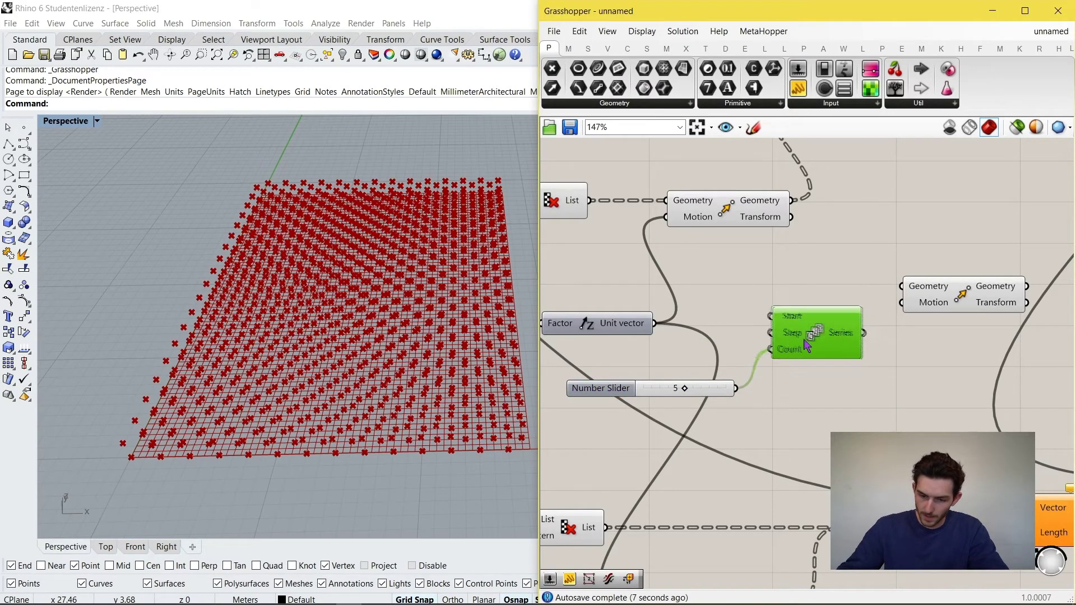
# Connect the Multiplication result that sizes the base box to the Series component's Step input.
pyautogui.click(645, 328)
pyautogui.scroll(-3, 650, 331)
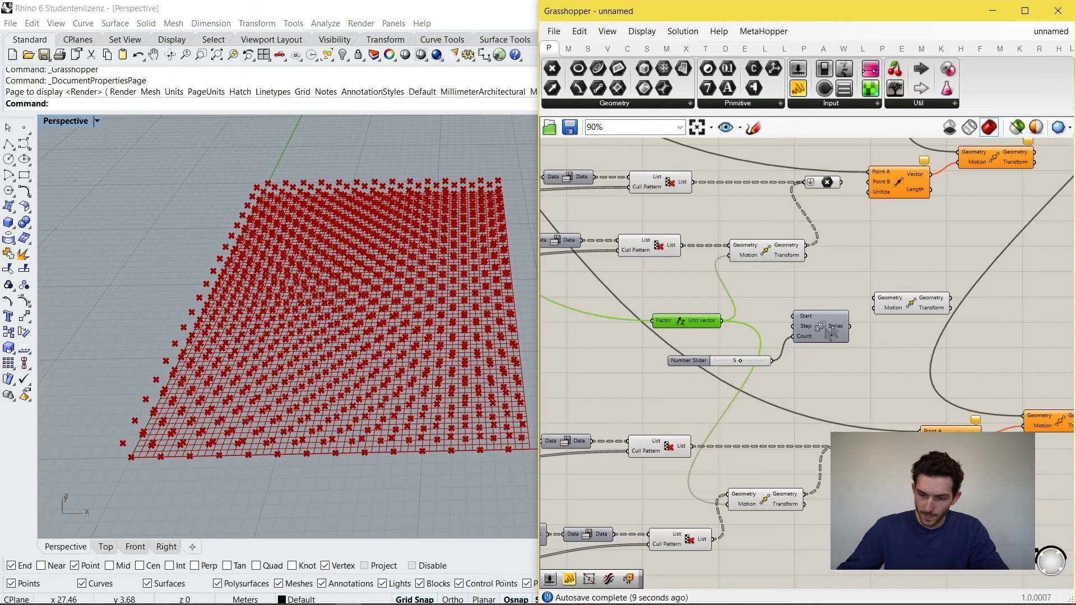
pyautogui.scroll(1, 645, 329)
pyautogui.scroll(-4, 645, 330)
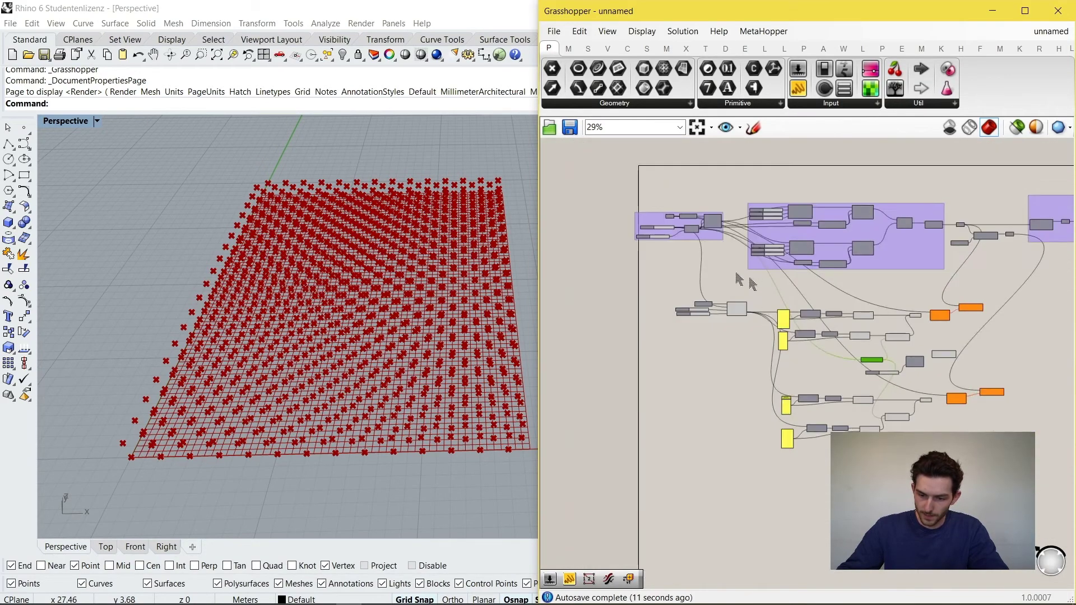
pyautogui.scroll(2, 723, 243)
pyautogui.scroll(2, 723, 242)
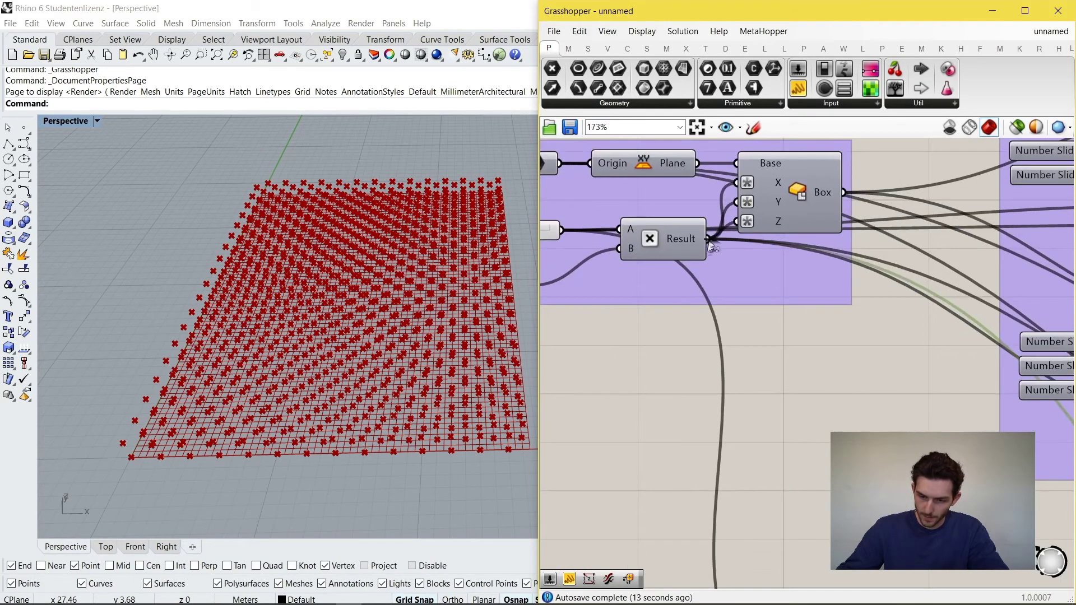
pyautogui.scroll(-6, 688, 256)
pyautogui.moveTo(688, 256); pyautogui.dragTo(873, 423)
pyautogui.scroll(9, 876, 352)
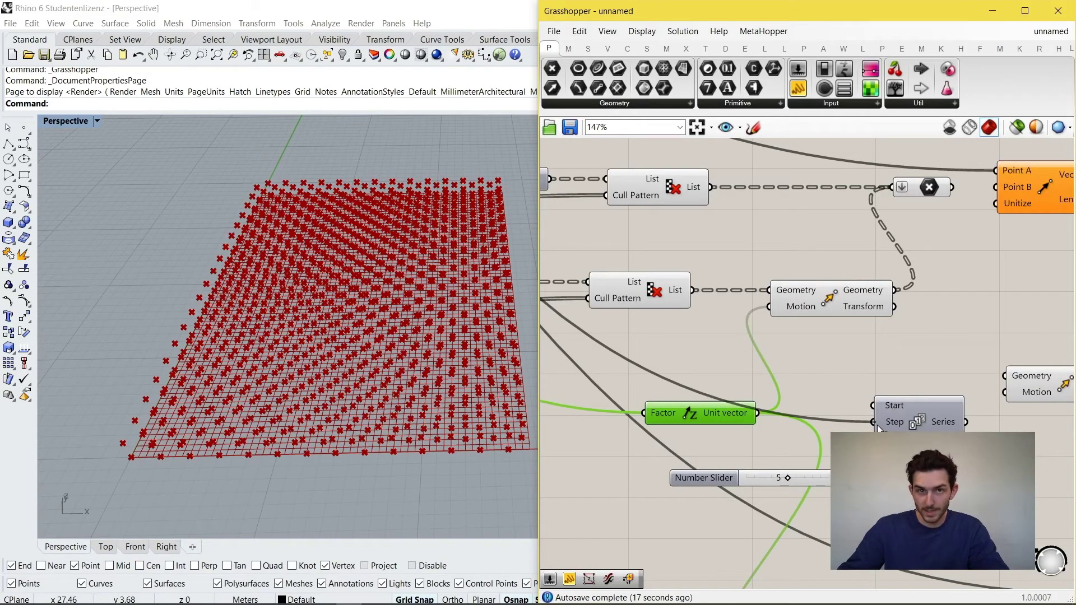
pyautogui.scroll(3, 1012, 507)
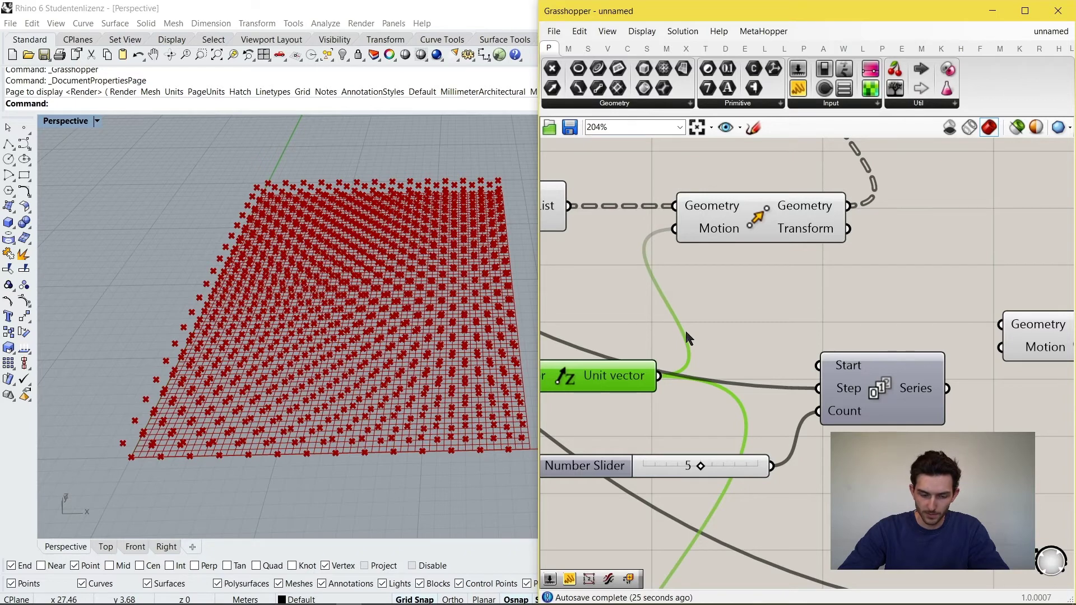
# Set the expression x*2 on the Series component's Step input.
pyautogui.scroll(-3, 686, 330)
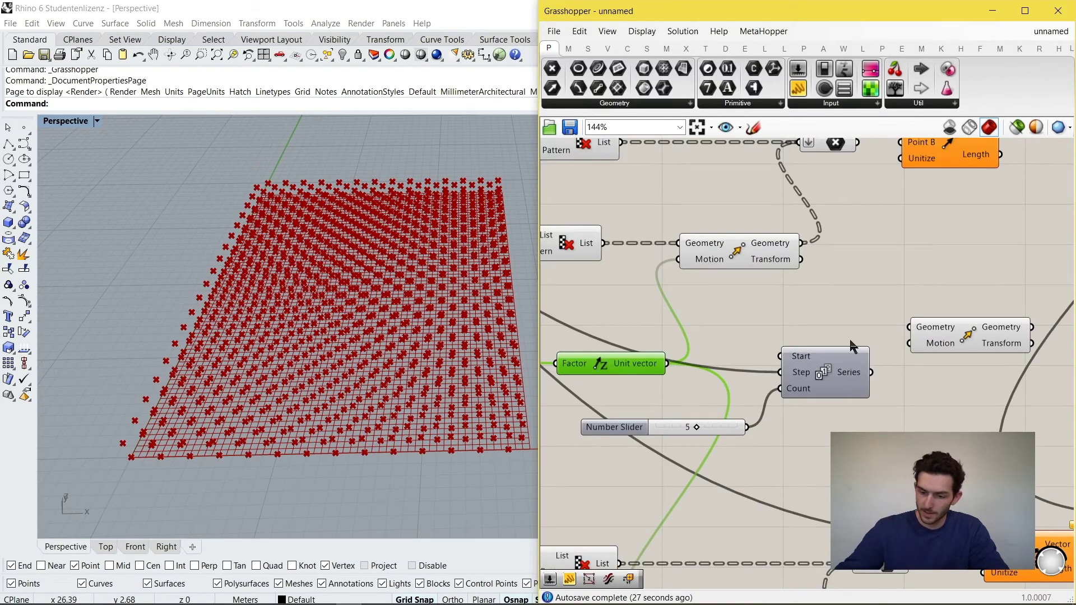
pyautogui.scroll(3, 798, 374)
pyautogui.rightClick(797, 370)
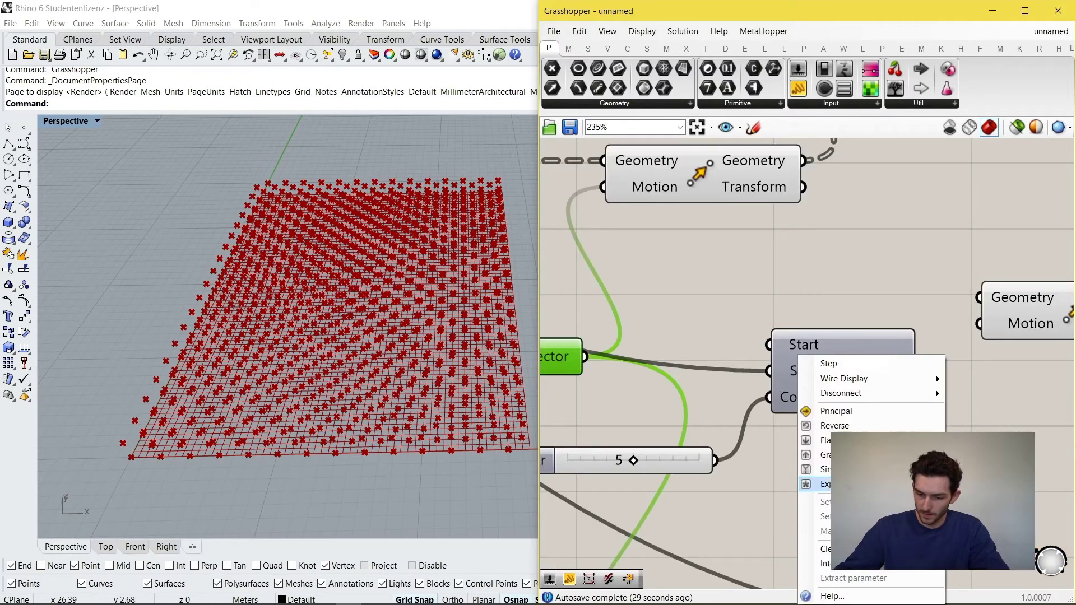
pyautogui.moveTo(811, 484)
pyautogui.click(762, 497)
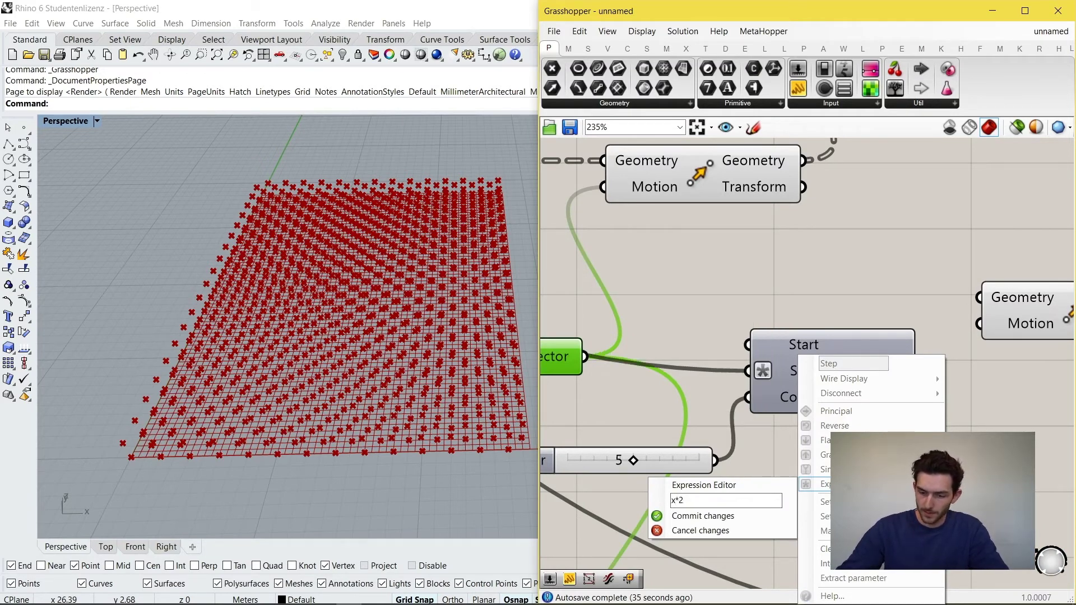
pyautogui.click(759, 310)
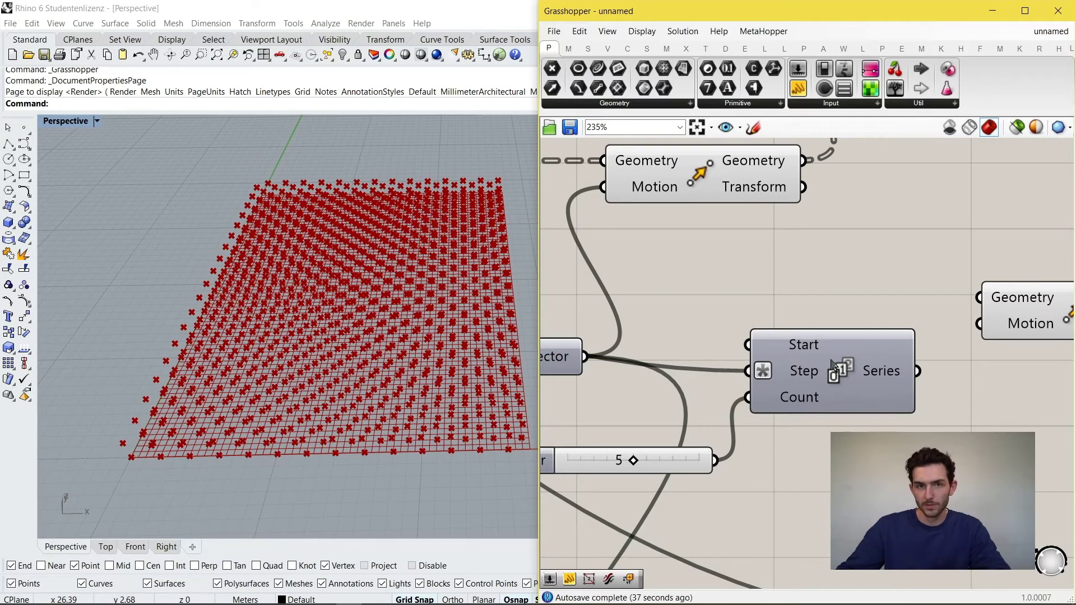
# Add a Unit Z component after the Series, feed the series into its Factor, and shift the new Move component clear of it.
pyautogui.scroll(-2, 832, 394)
pyautogui.moveTo(992, 376); pyautogui.dragTo(881, 380, button='right')
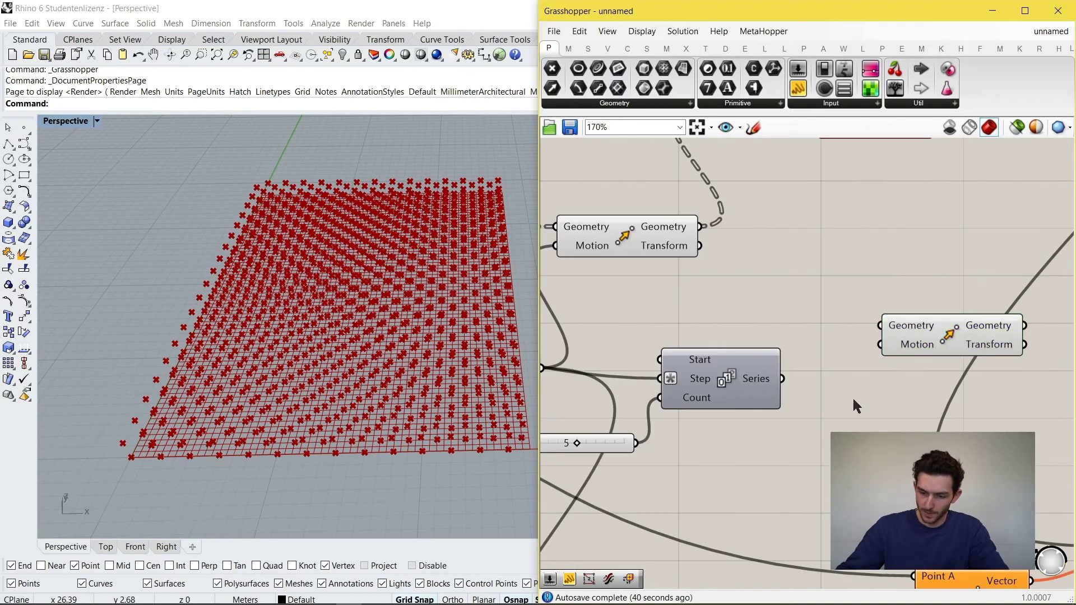
pyautogui.doubleClick(854, 399)
pyautogui.write('unit z')
pyautogui.press('Return')
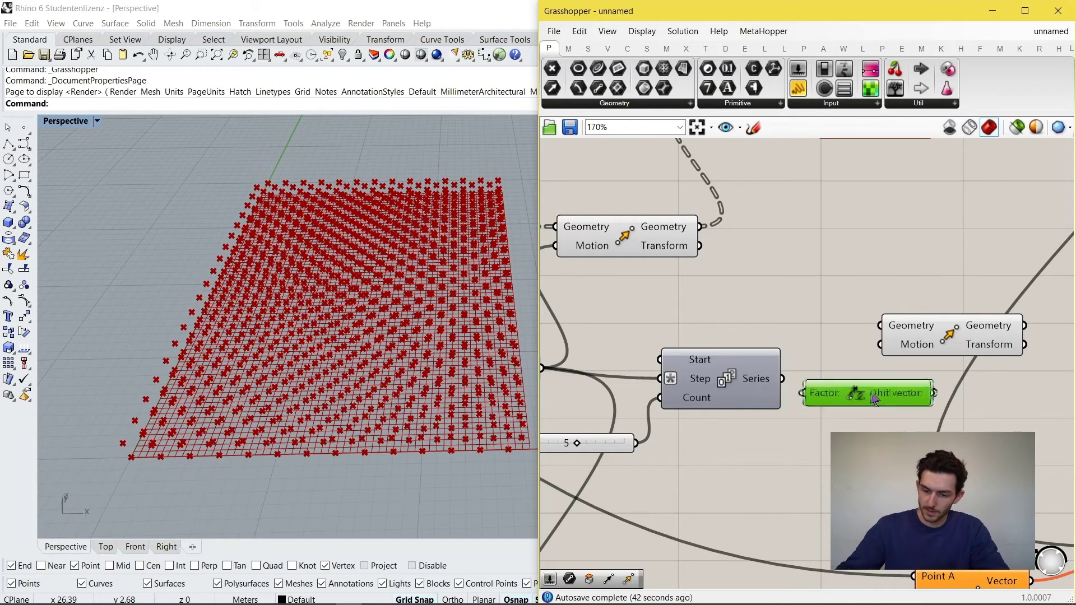
pyautogui.moveTo(848, 400); pyautogui.dragTo(842, 387)
pyautogui.moveTo(888, 374); pyautogui.dragTo(789, 393, button='right')
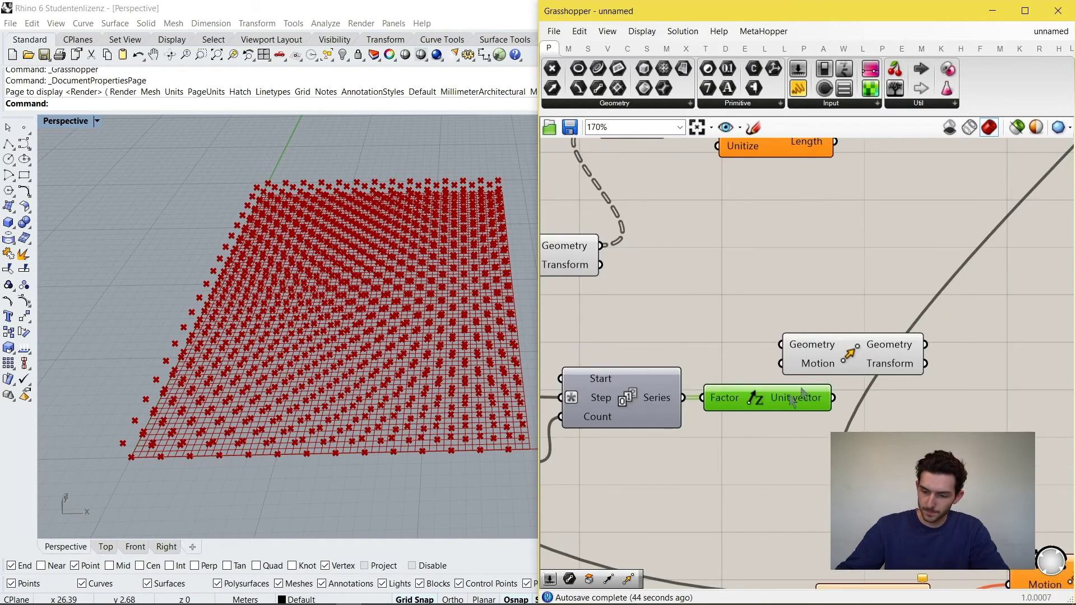
pyautogui.moveTo(813, 366); pyautogui.dragTo(899, 366)
pyautogui.moveTo(665, 405)
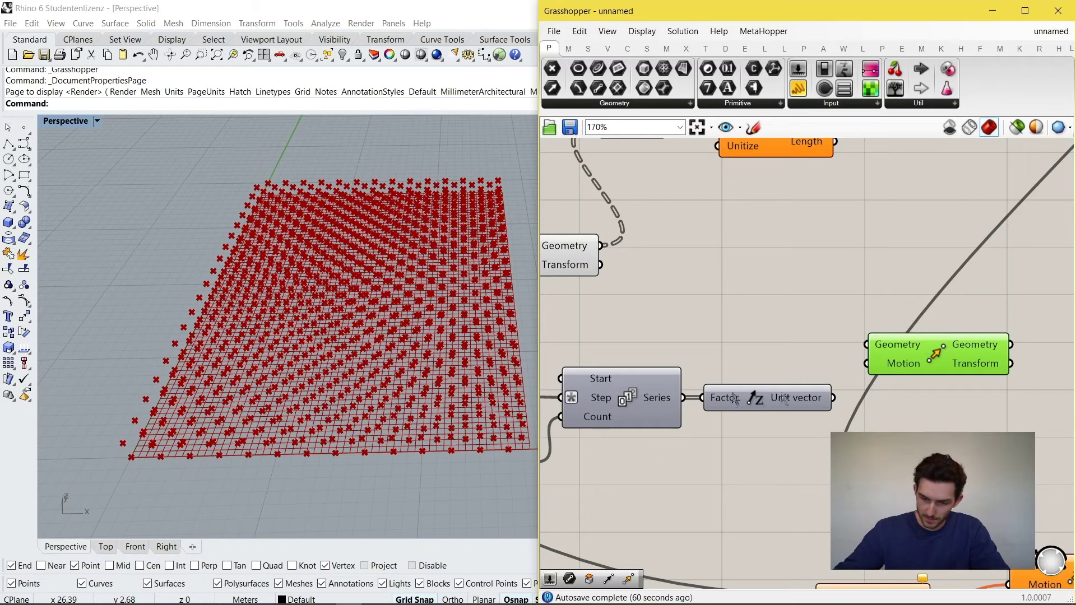
# Place the new Move near the upper Point parameter, wiring Unit Z into Motion and the flattened points into Geometry.
pyautogui.moveTo(848, 396); pyautogui.dragTo(765, 384, button='right')
pyautogui.moveTo(750, 386); pyautogui.dragTo(767, 241)
pyautogui.scroll(-5, 905, 349)
pyautogui.moveTo(703, 201); pyautogui.dragTo(756, 247)
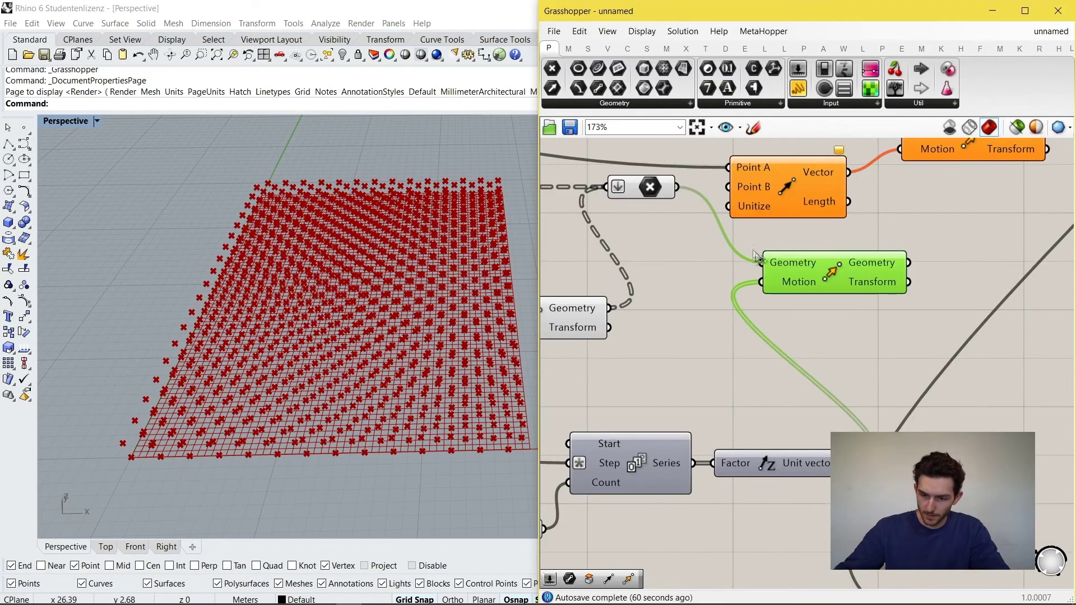
pyautogui.scroll(2, 779, 263)
pyautogui.moveTo(389, 362); pyautogui.dragTo(426, 358, button='right')
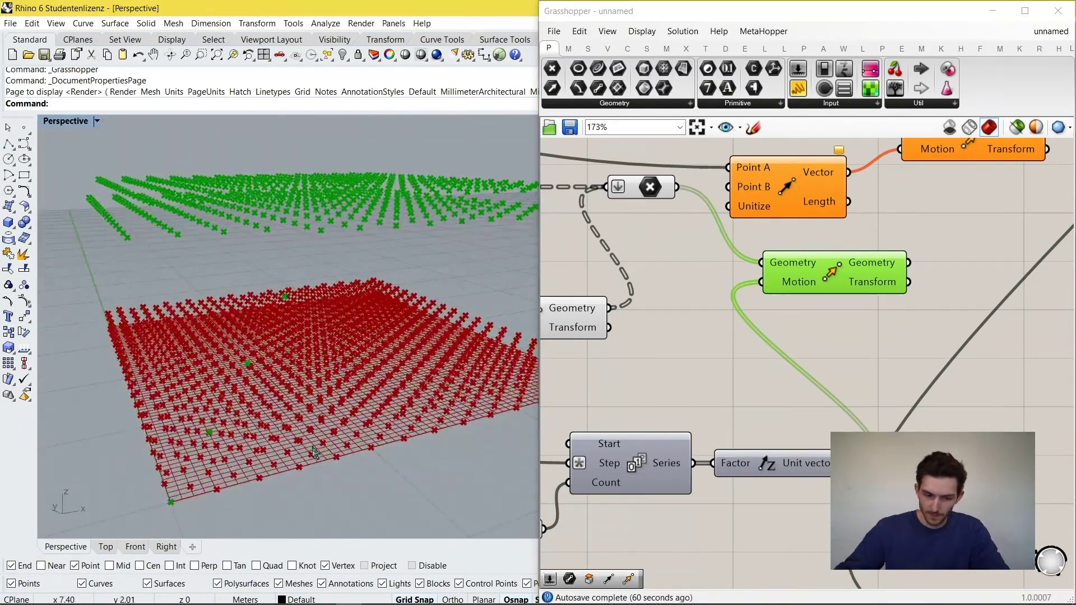
pyautogui.moveTo(354, 470); pyautogui.dragTo(325, 426, button='right')
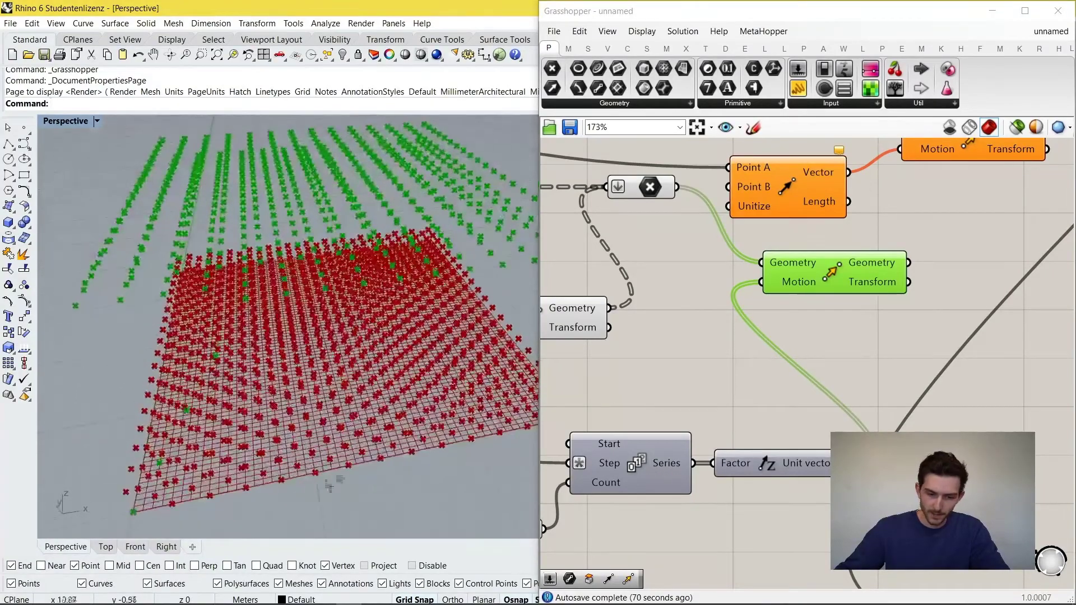
# Graft the Motion input of the Move that stacks the upper flattened points, and check its Geometry and Motion data.
pyautogui.moveTo(654, 189)
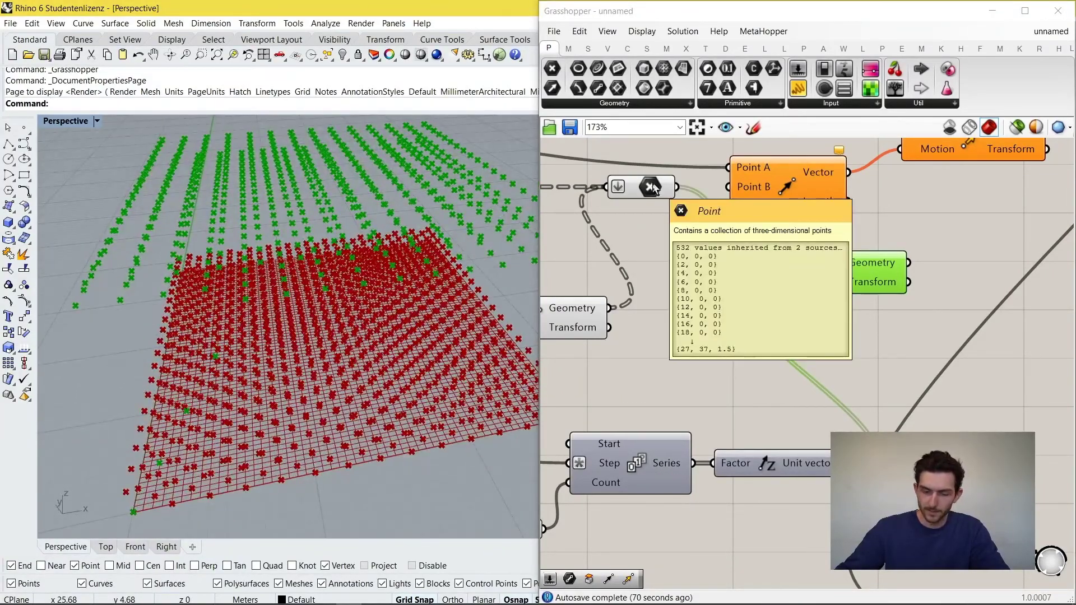
pyautogui.moveTo(330, 477); pyautogui.dragTo(291, 461, button='right')
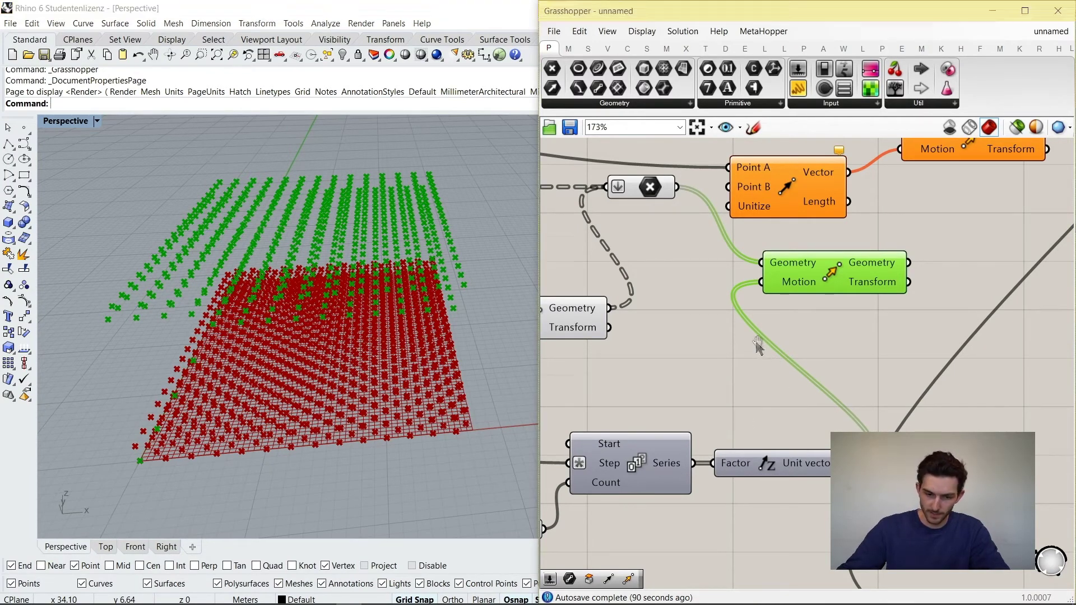
pyautogui.scroll(3, 809, 389)
pyautogui.moveTo(841, 325); pyautogui.dragTo(823, 328)
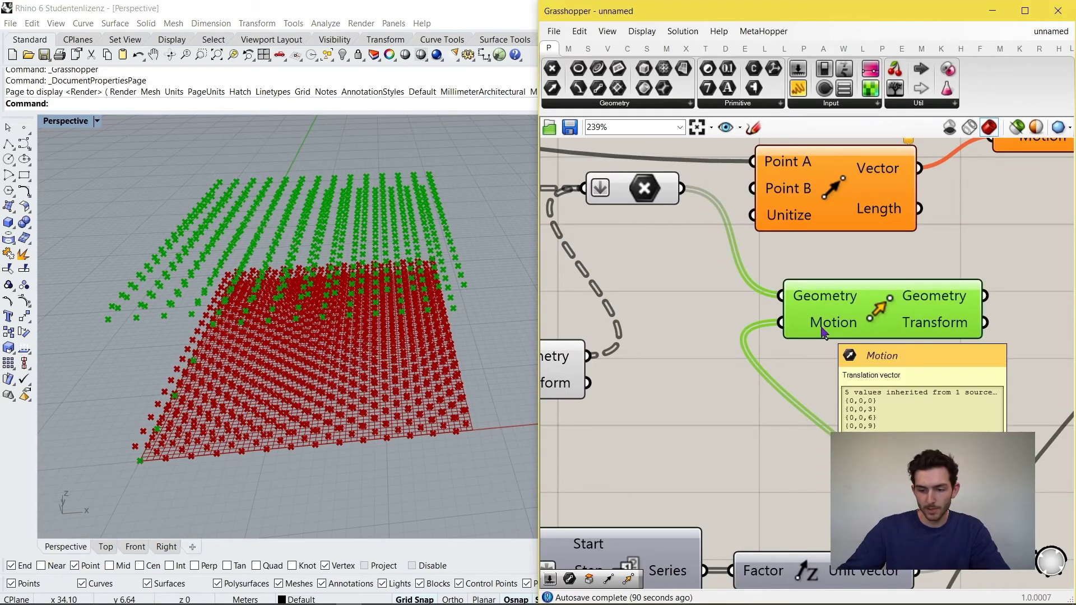
pyautogui.rightClick(823, 331)
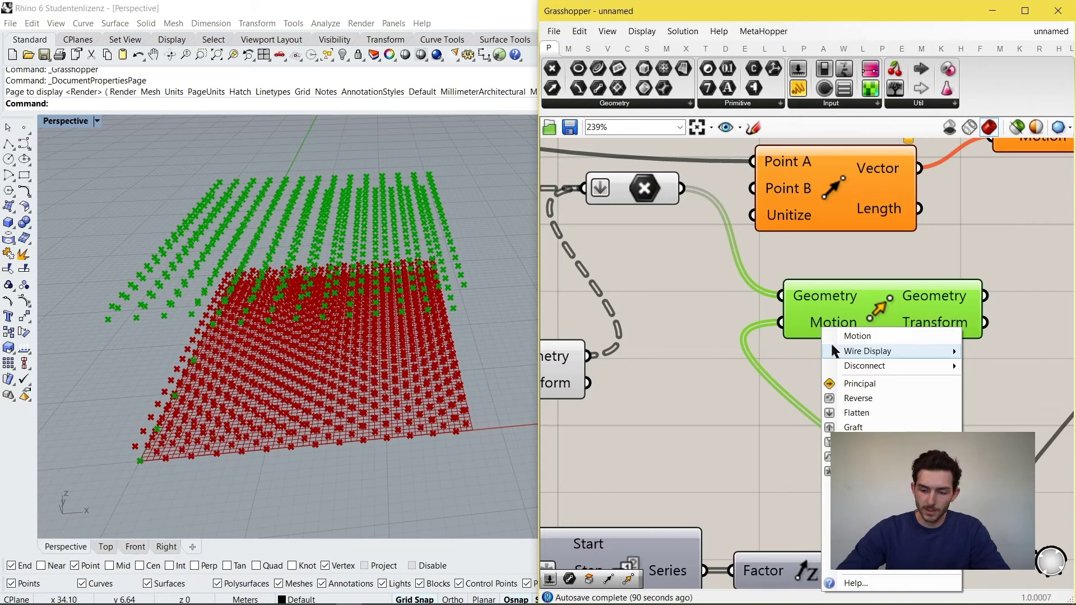
pyautogui.click(854, 428)
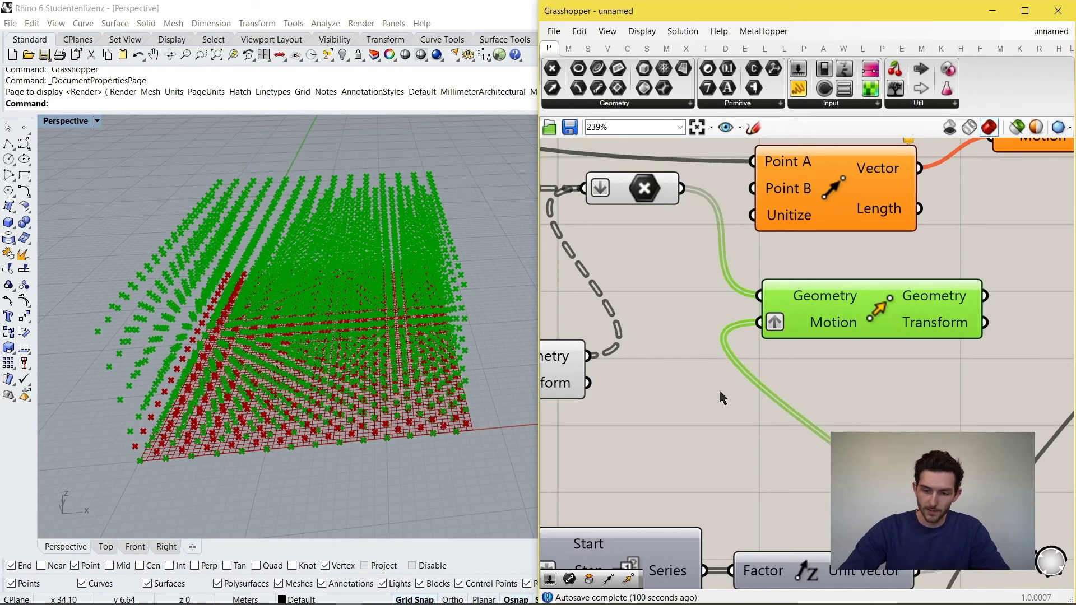
pyautogui.moveTo(800, 297)
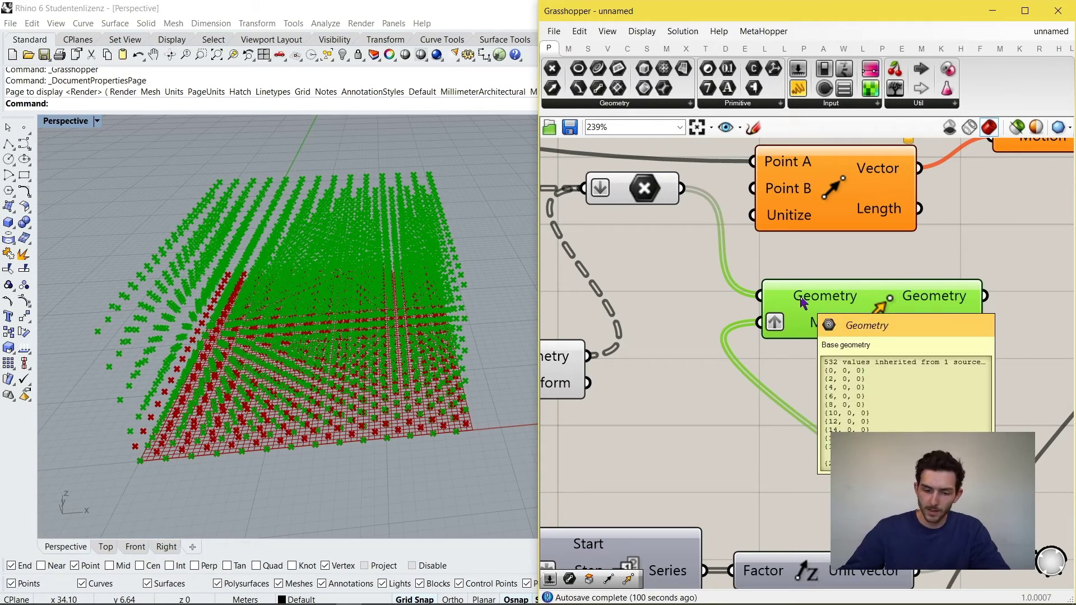
pyautogui.moveTo(788, 330)
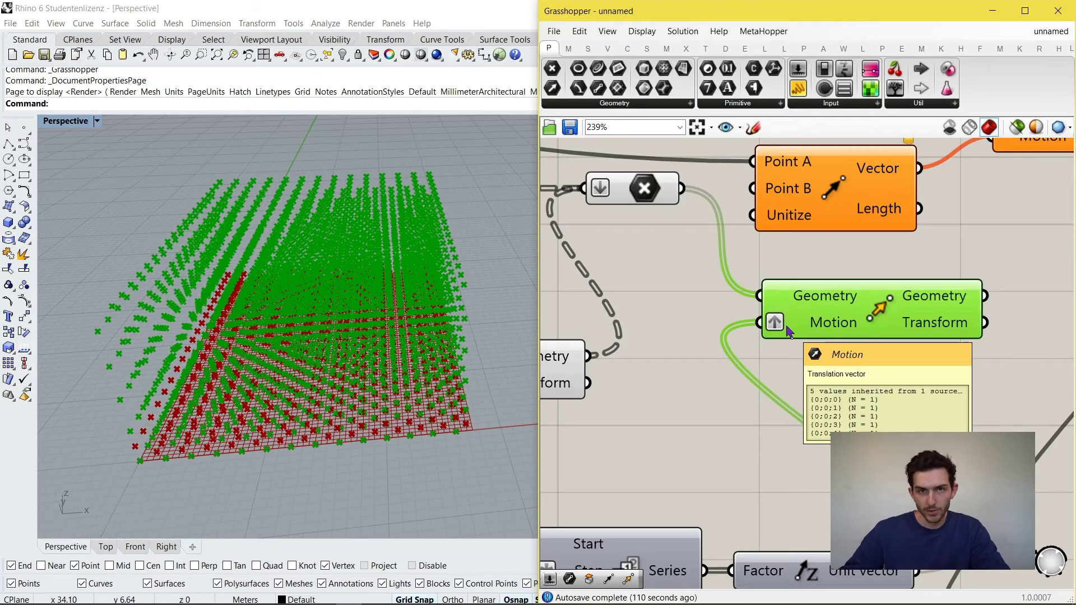
# Duplicate the grafted Move beside the lower Point parameter and wire the lower flattened points into its Geometry input.
pyautogui.moveTo(351, 351); pyautogui.dragTo(409, 347, button='right')
pyautogui.scroll(-3, 785, 286)
pyautogui.moveTo(847, 325); pyautogui.dragTo(782, 285, button='right')
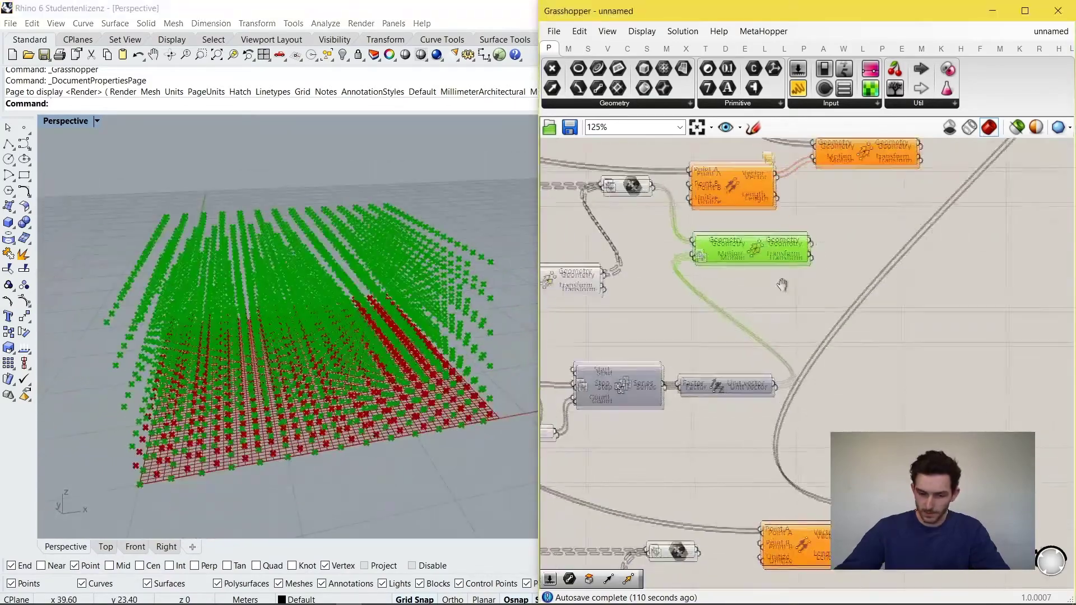
pyautogui.scroll(-2, 754, 304)
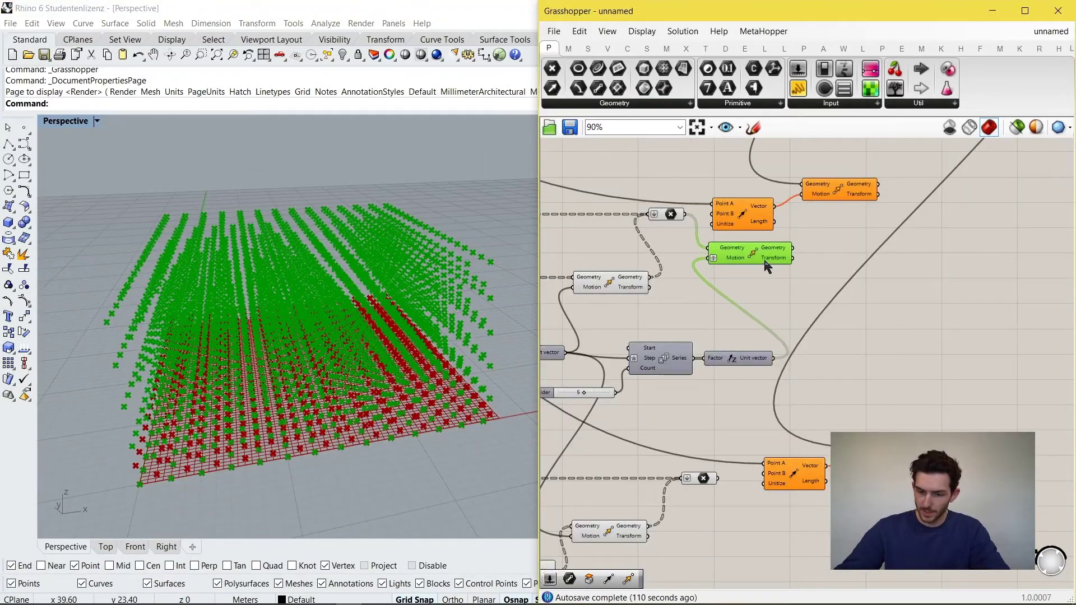
pyautogui.moveTo(765, 263); pyautogui.dragTo(768, 425)
pyautogui.scroll(3, 739, 459)
pyautogui.scroll(-3, 770, 417)
pyautogui.scroll(2, 736, 451)
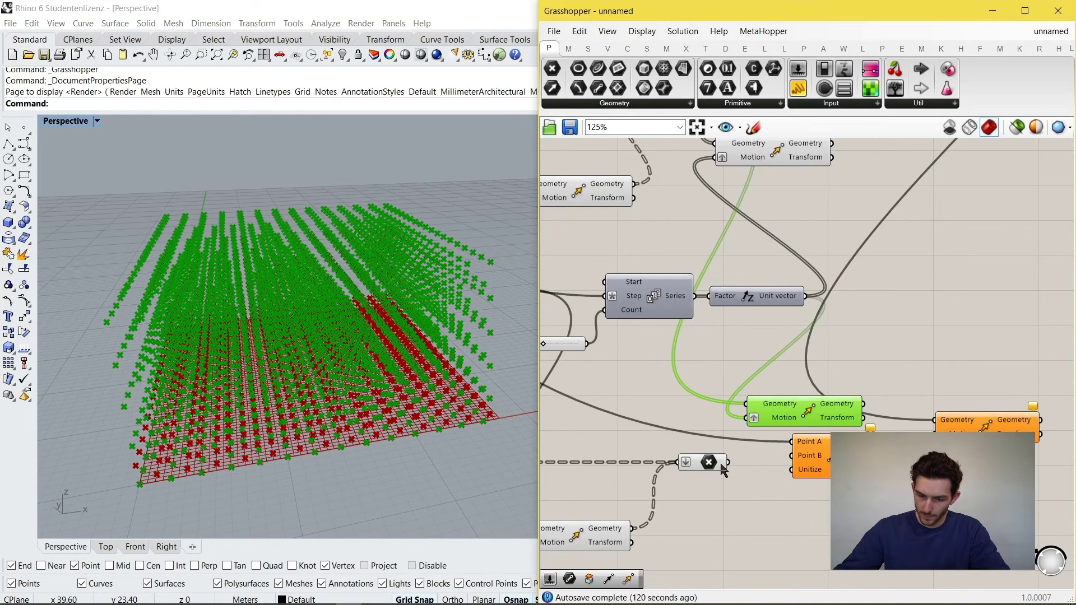
pyautogui.moveTo(728, 463); pyautogui.dragTo(782, 514)
pyautogui.scroll(-2, 863, 336)
pyautogui.moveTo(858, 315); pyautogui.dragTo(806, 359, button='right')
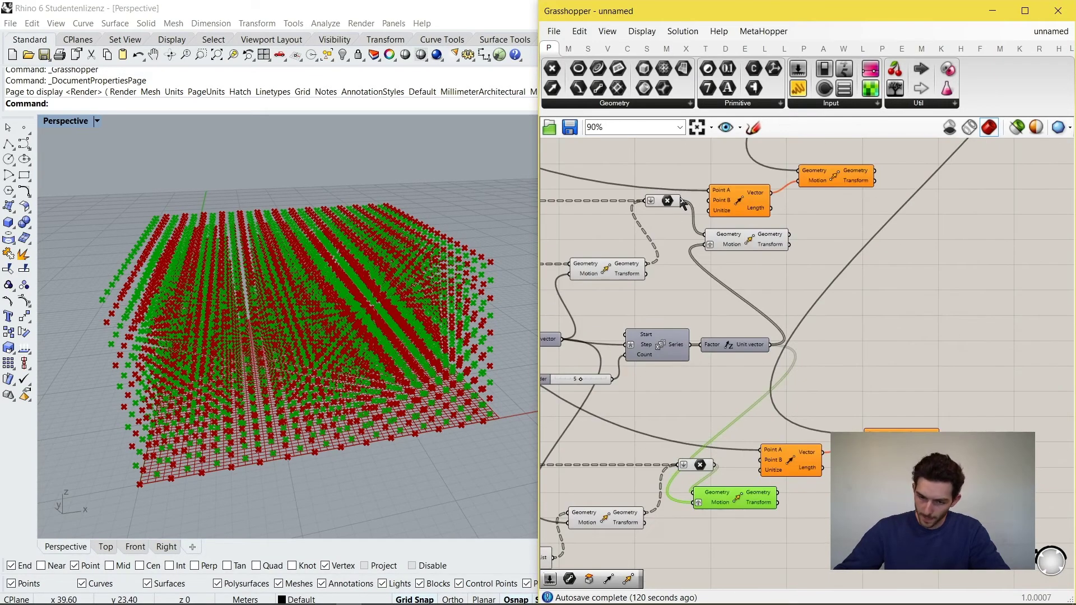
# Shift the lower Vector 2Pt and final Move components clear and place the copied Move between the Point parameter and Vector 2Pt.
pyautogui.scroll(-2, 885, 241)
pyautogui.moveTo(880, 227)
pyautogui.mouseDown()
pyautogui.moveTo(782, 186)
pyautogui.moveTo(906, 219)
pyautogui.moveTo(872, 217)
pyautogui.mouseUp()
pyautogui.moveTo(935, 421); pyautogui.dragTo(821, 362)
pyautogui.moveTo(824, 403); pyautogui.dragTo(916, 405)
pyautogui.scroll(3, 849, 457)
pyautogui.moveTo(743, 409); pyautogui.dragTo(811, 363)
pyautogui.click(823, 421)
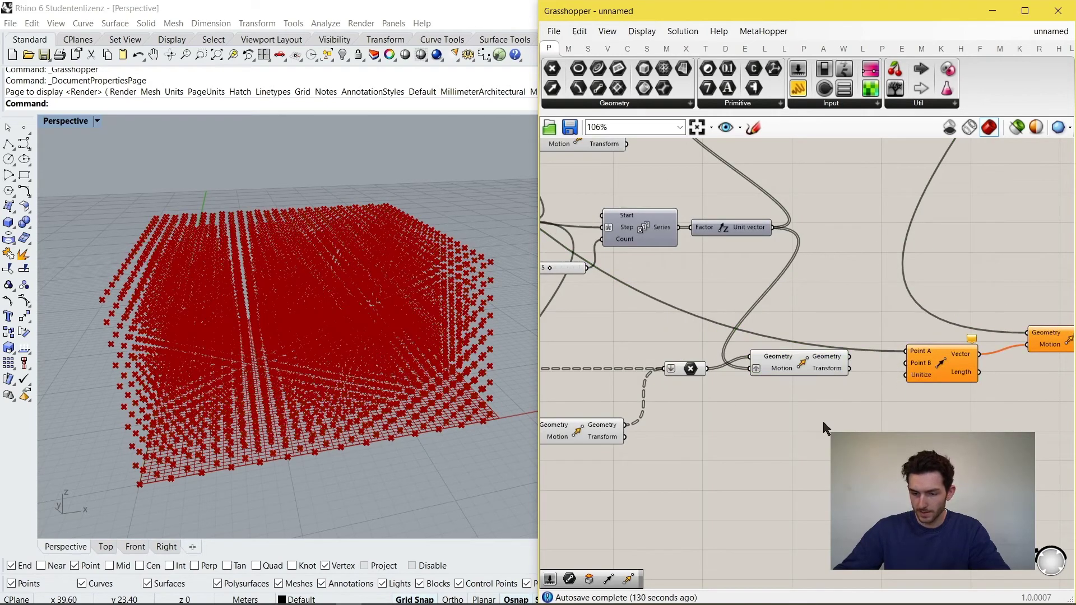
# Connect the lower stacking Move's Geometry output to Point B of the lower Vector 2Pt and check the stacked modules.
pyautogui.scroll(2, 953, 395)
pyautogui.click(722, 368)
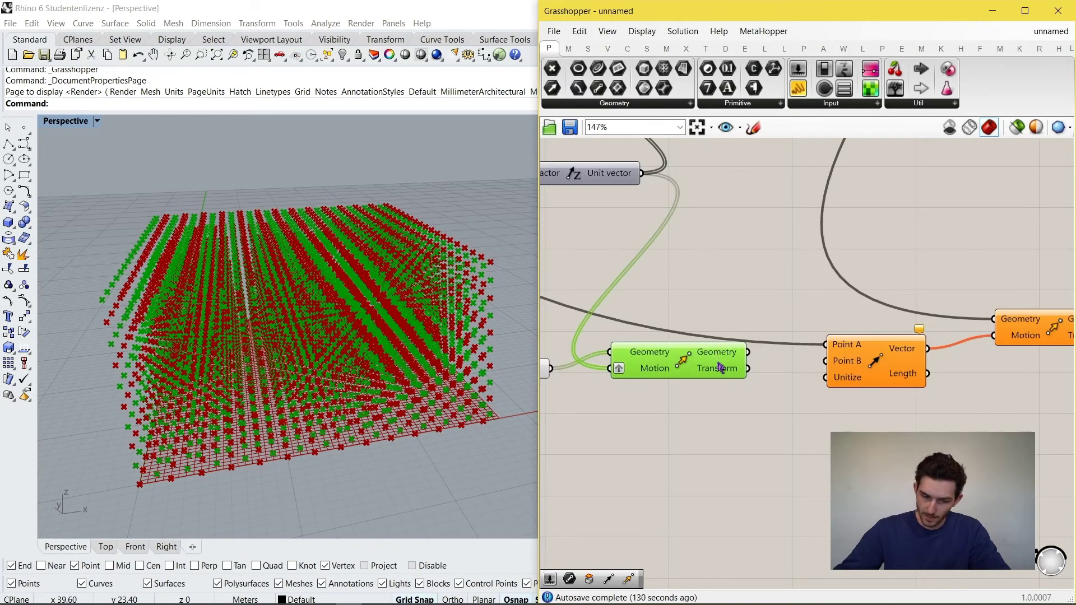
pyautogui.moveTo(717, 357); pyautogui.dragTo(826, 361)
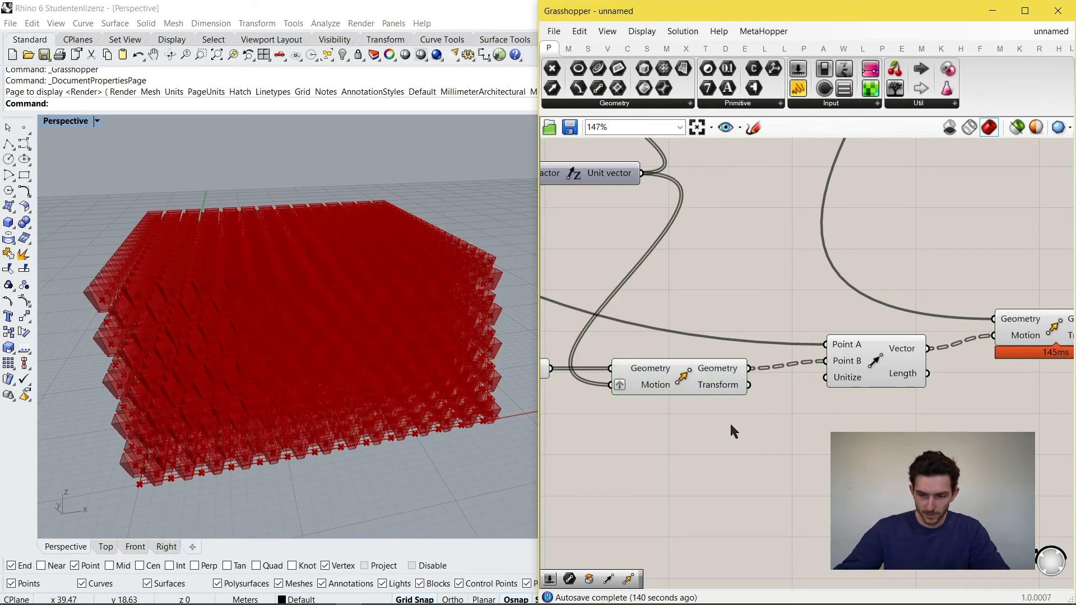
pyautogui.scroll(-4, 730, 421)
pyautogui.click(846, 382)
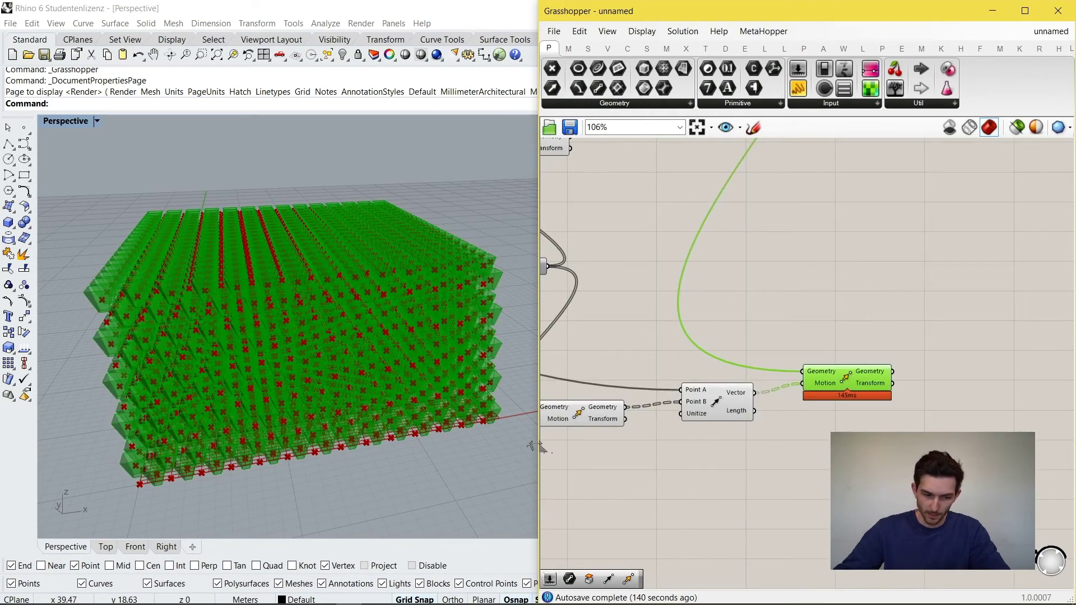
pyautogui.moveTo(340, 410); pyautogui.dragTo(360, 390, button='right')
pyautogui.click(792, 488)
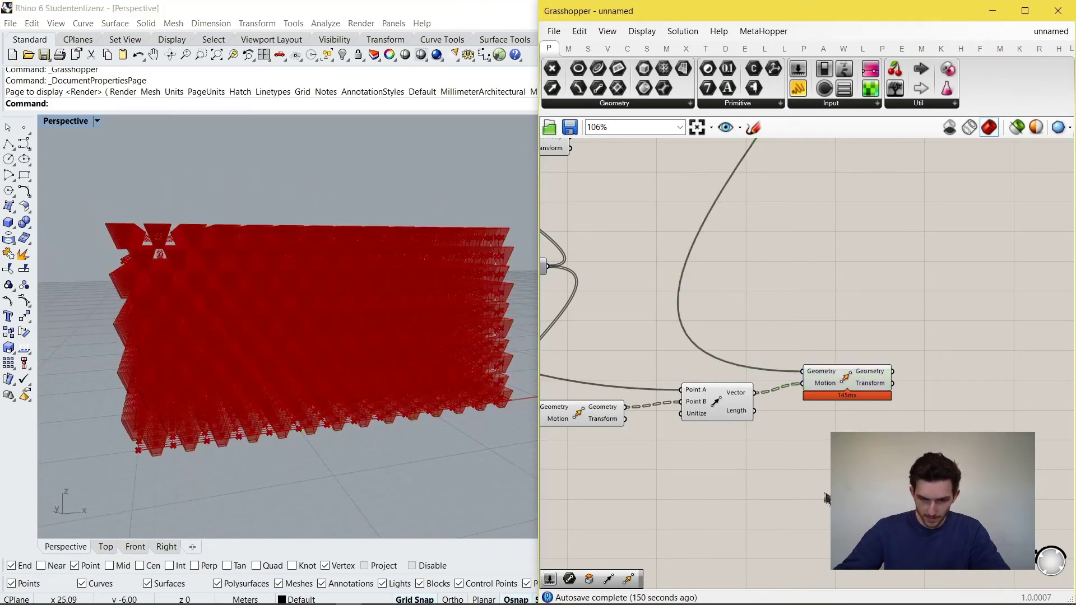
# Connect the upper stacking Move's Geometry output to Point B of the upper Vector 2Pt and inspect the stacked modules.
pyautogui.scroll(-3, 802, 486)
pyautogui.moveTo(824, 383); pyautogui.dragTo(834, 386, button='right')
pyautogui.scroll(3, 849, 347)
pyautogui.moveTo(868, 317); pyautogui.dragTo(849, 429, button='right')
pyautogui.moveTo(784, 326); pyautogui.dragTo(908, 416, button='right')
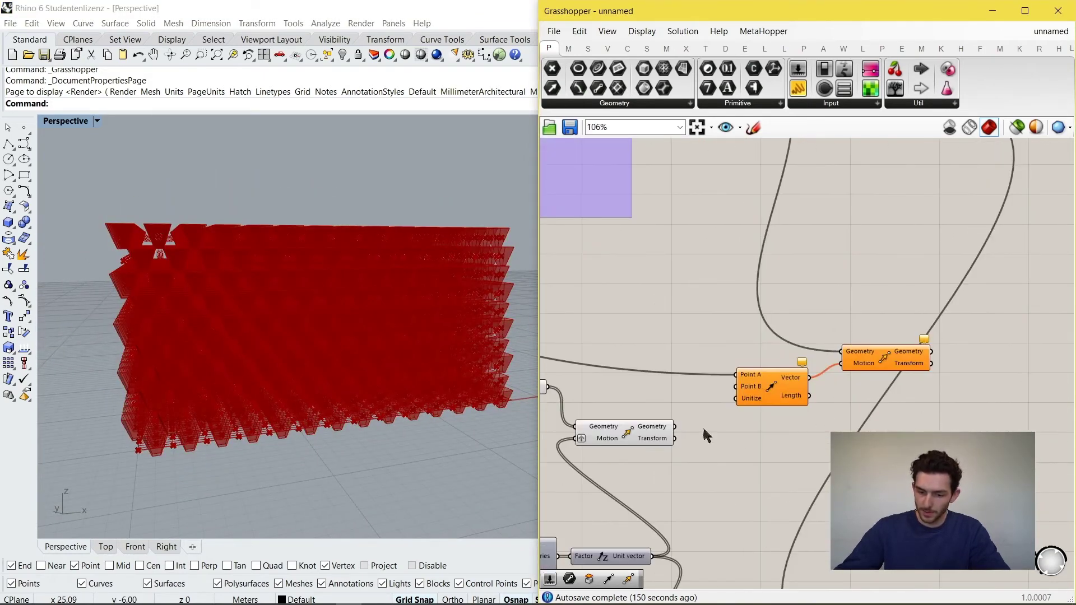
pyautogui.scroll(2, 702, 430)
pyautogui.moveTo(666, 428); pyautogui.dragTo(745, 380)
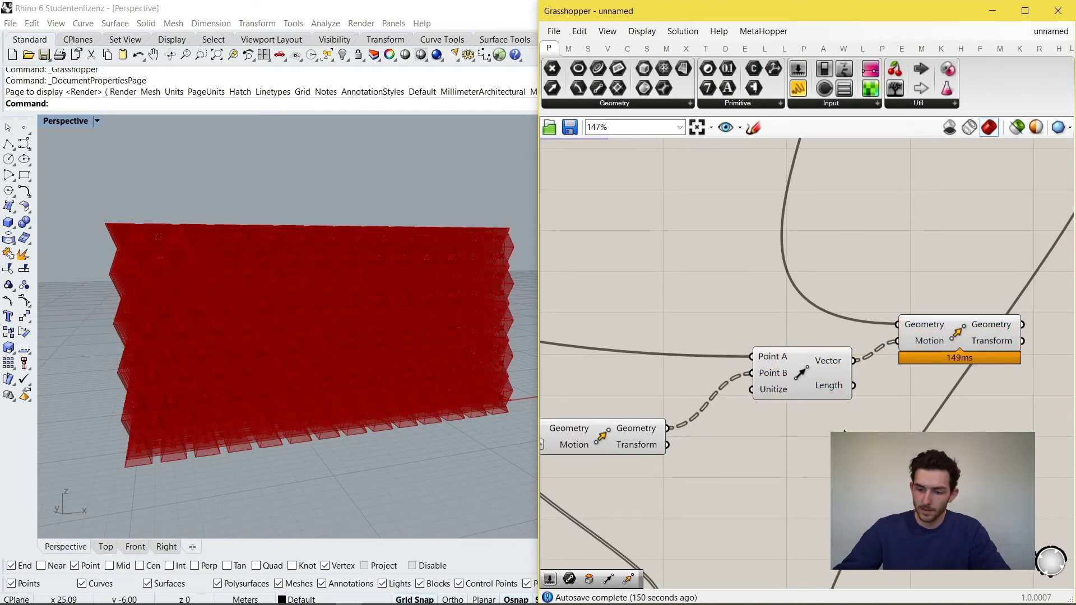
pyautogui.moveTo(922, 398); pyautogui.dragTo(836, 407, button='right')
pyautogui.click(878, 337)
pyautogui.moveTo(453, 419); pyautogui.dragTo(400, 472, button='right')
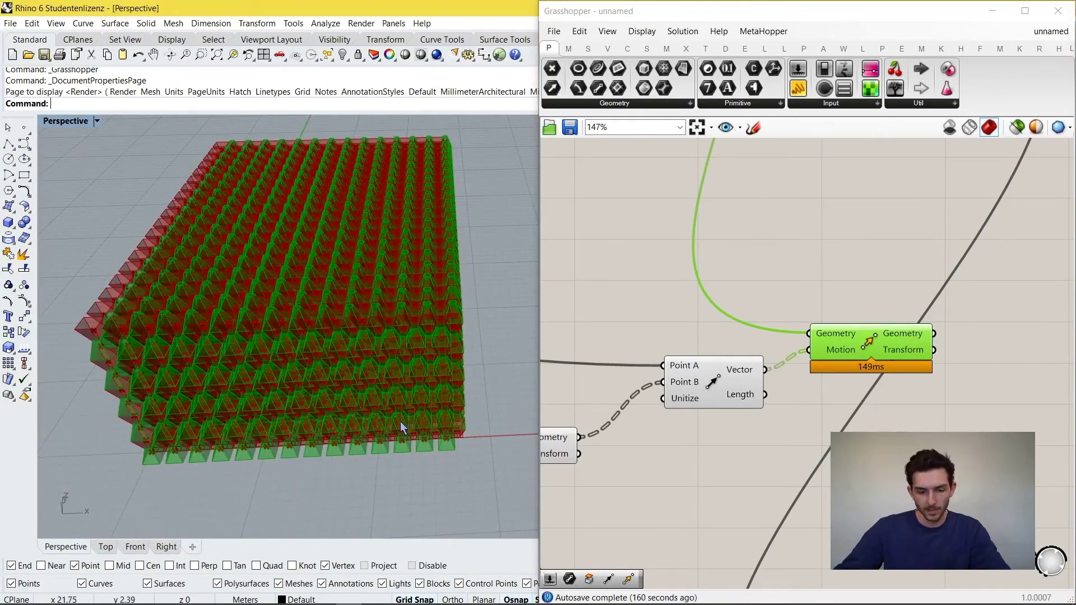
# Rearrange the two final Move components so they sit one above the other after their Vector 2Pt components.
pyautogui.scroll(-5, 667, 303)
pyautogui.scroll(3, 763, 483)
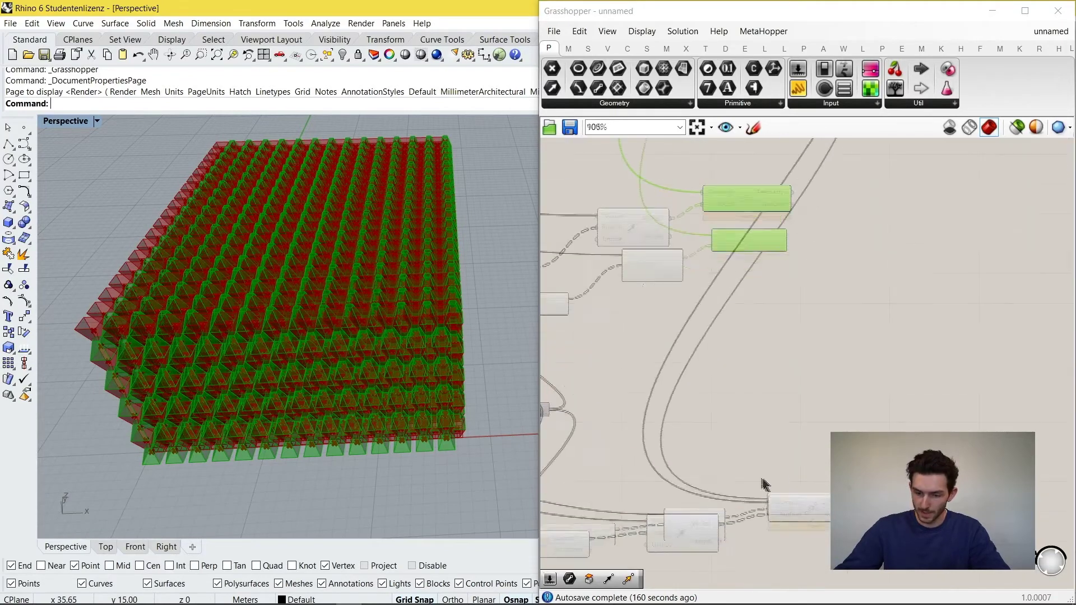
pyautogui.moveTo(764, 483); pyautogui.dragTo(752, 452, button='right')
pyautogui.moveTo(718, 173); pyautogui.dragTo(782, 284)
pyautogui.moveTo(810, 483); pyautogui.dragTo(813, 394)
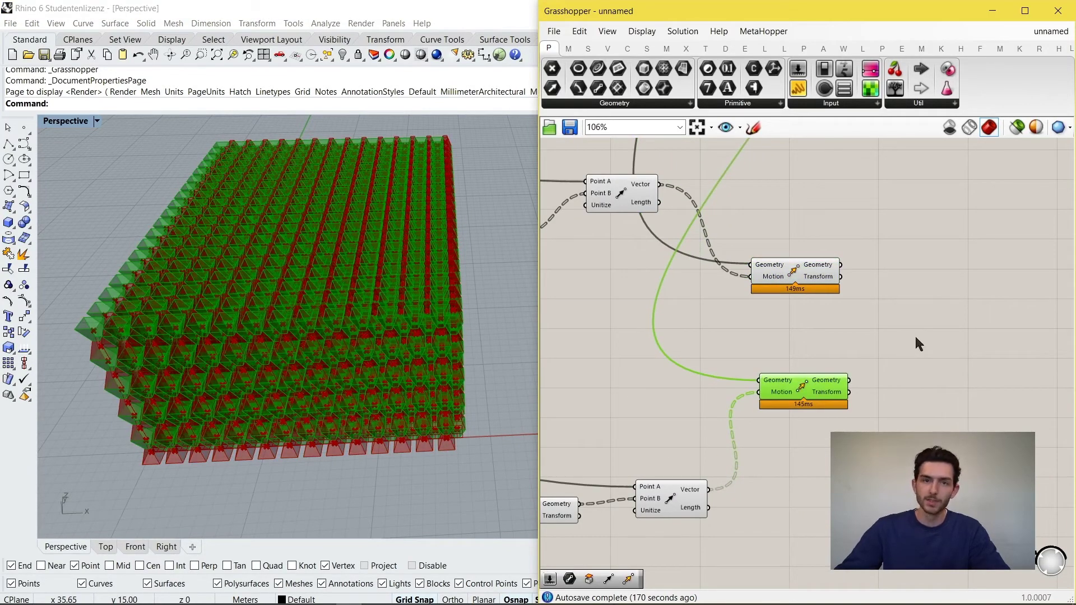
pyautogui.click(873, 335)
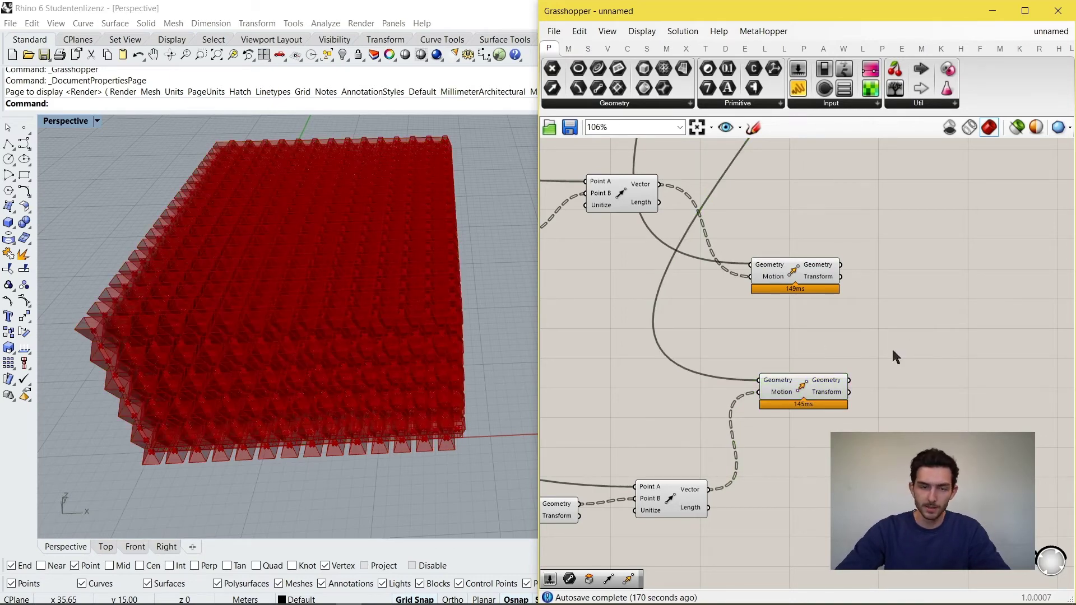
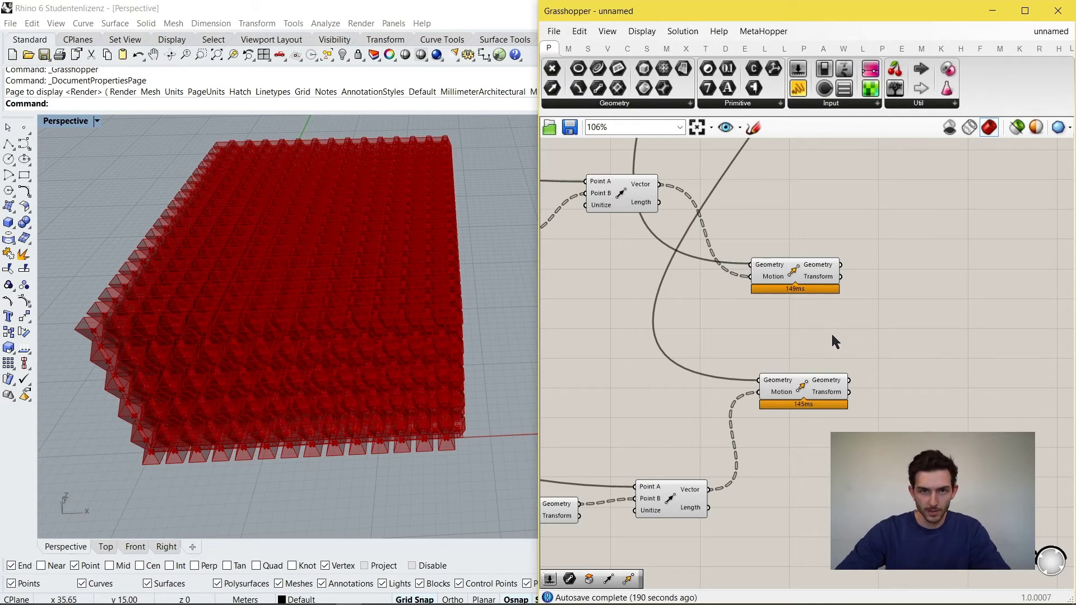
# Add a Brep parameter and connect the upper final Move's Geometry output to it.
pyautogui.scroll(-2, 832, 332)
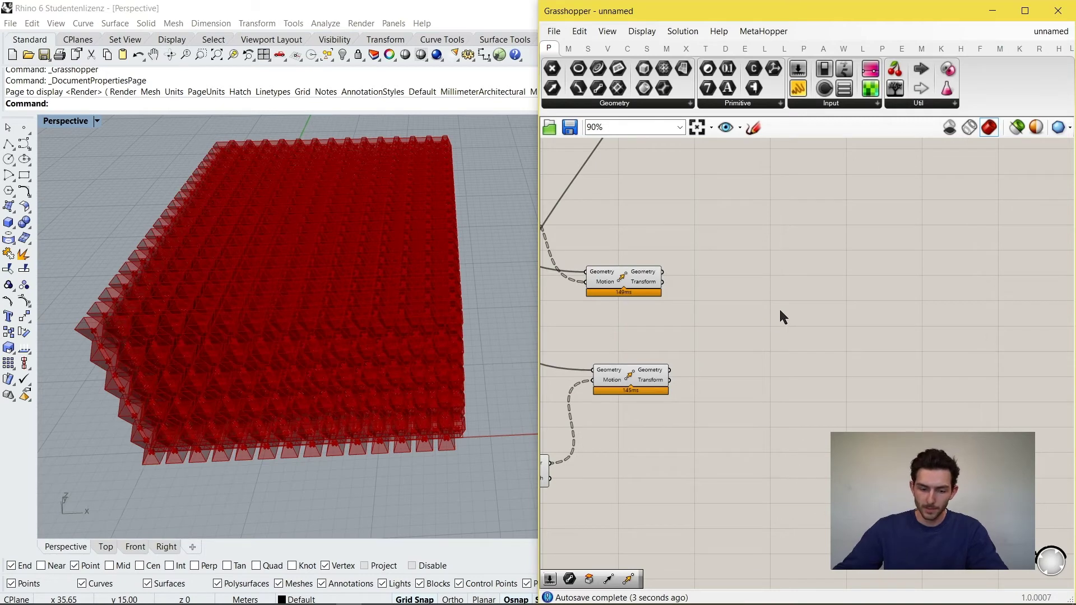
pyautogui.moveTo(751, 321); pyautogui.dragTo(803, 310, button='right')
pyautogui.scroll(1, 770, 272)
pyautogui.doubleClick(770, 272)
pyautogui.write('brep')
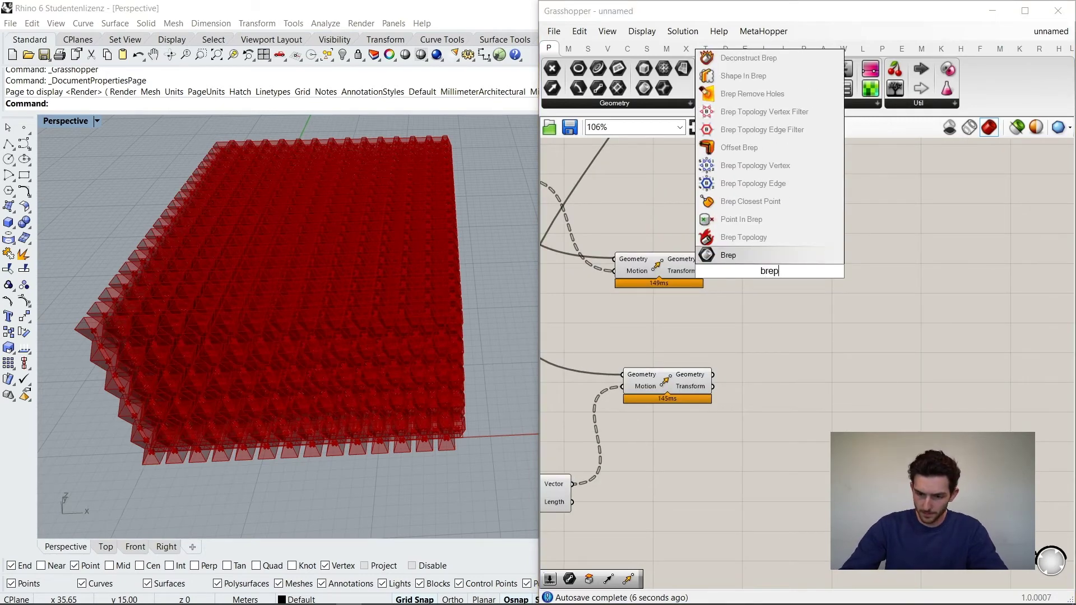
pyautogui.press('Return')
pyautogui.scroll(2, 770, 273)
pyautogui.moveTo(770, 273); pyautogui.dragTo(718, 249)
# Line up the Brep parameter with the upper Move, duplicate it below, and feed the copy from the lower Move's Geometry.
pyautogui.moveTo(734, 249); pyautogui.dragTo(756, 255)
pyautogui.keyDown('alt'); pyautogui.moveTo(756, 255); pyautogui.dragTo(768, 416); pyautogui.keyUp('alt')
pyautogui.moveTo(689, 415); pyautogui.dragTo(738, 418)
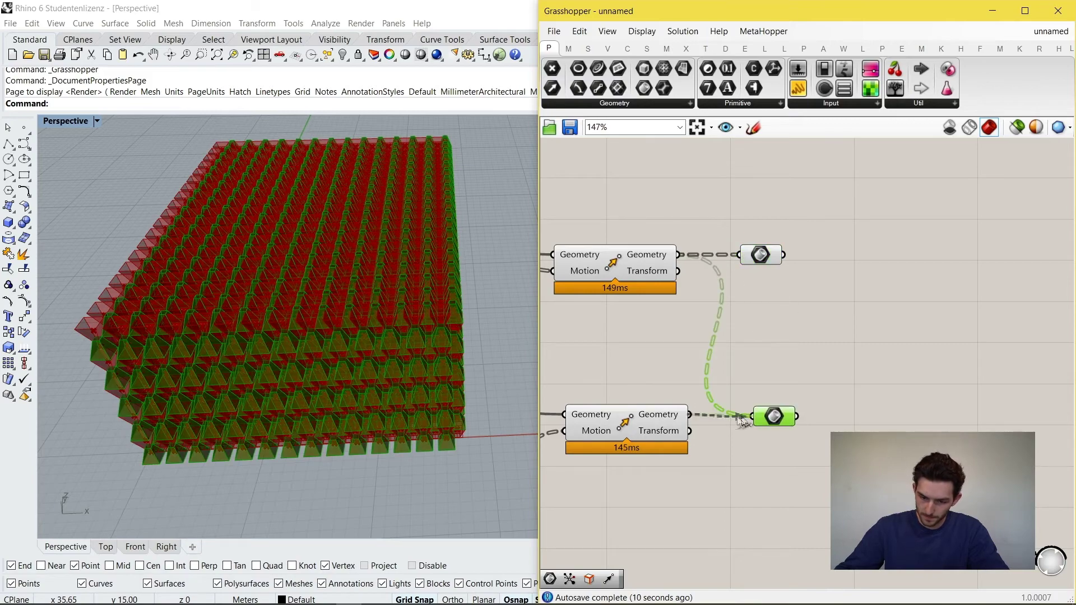
# Turn off the preview of all distribution and stacking components except the two Brep parameters.
pyautogui.scroll(-10, 870, 421)
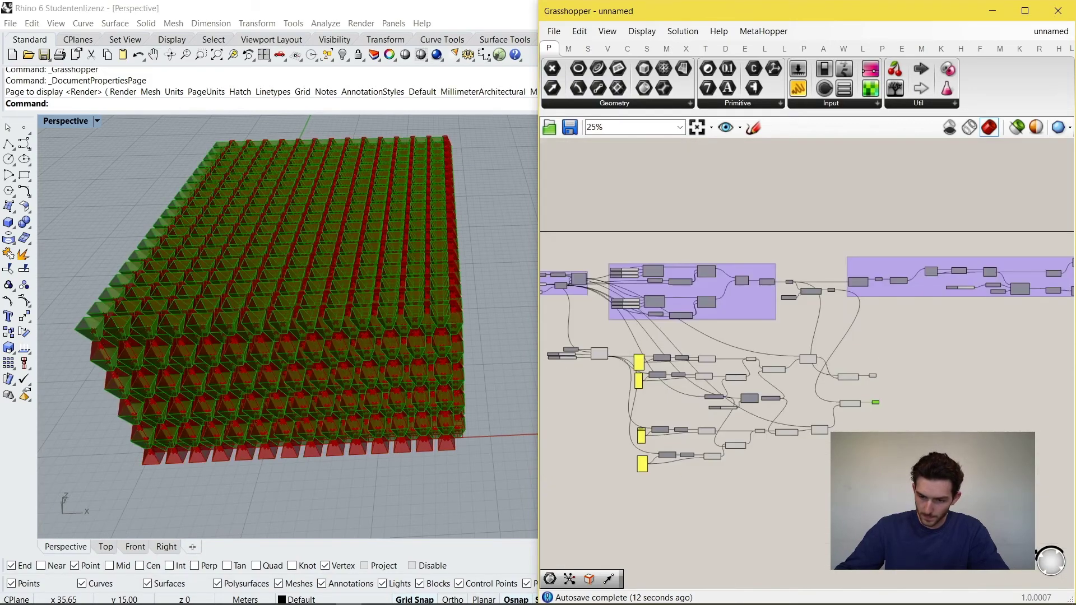
pyautogui.moveTo(857, 465); pyautogui.dragTo(564, 337)
pyautogui.middleClick(759, 366)
pyautogui.click(805, 320)
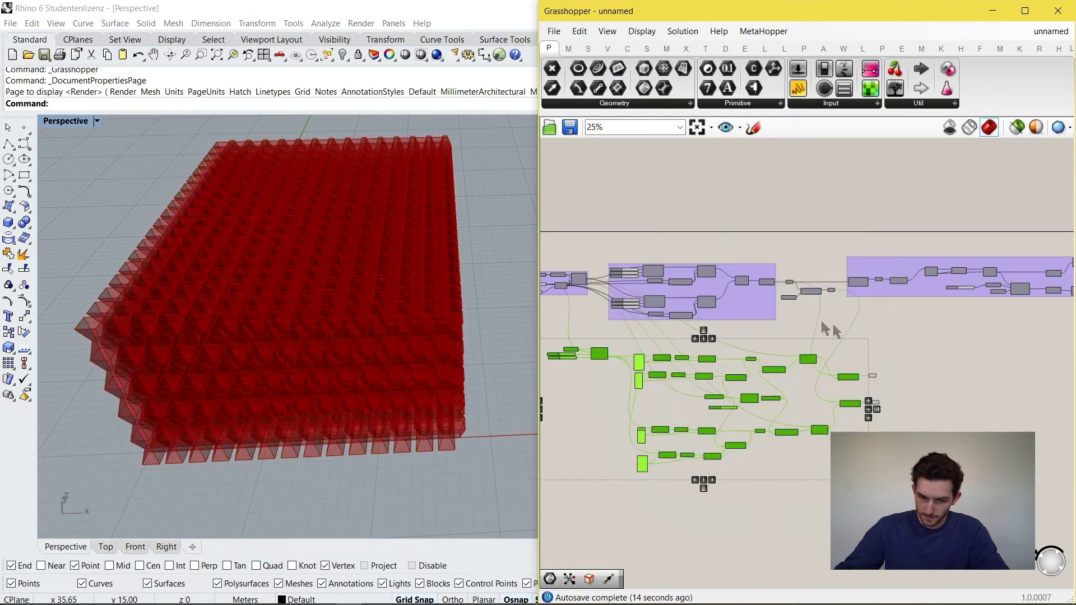
# Group the distribution and stacking components, leaving the two Brep parameters outside the group.
pyautogui.click(850, 507)
pyautogui.moveTo(850, 507); pyautogui.dragTo(557, 330)
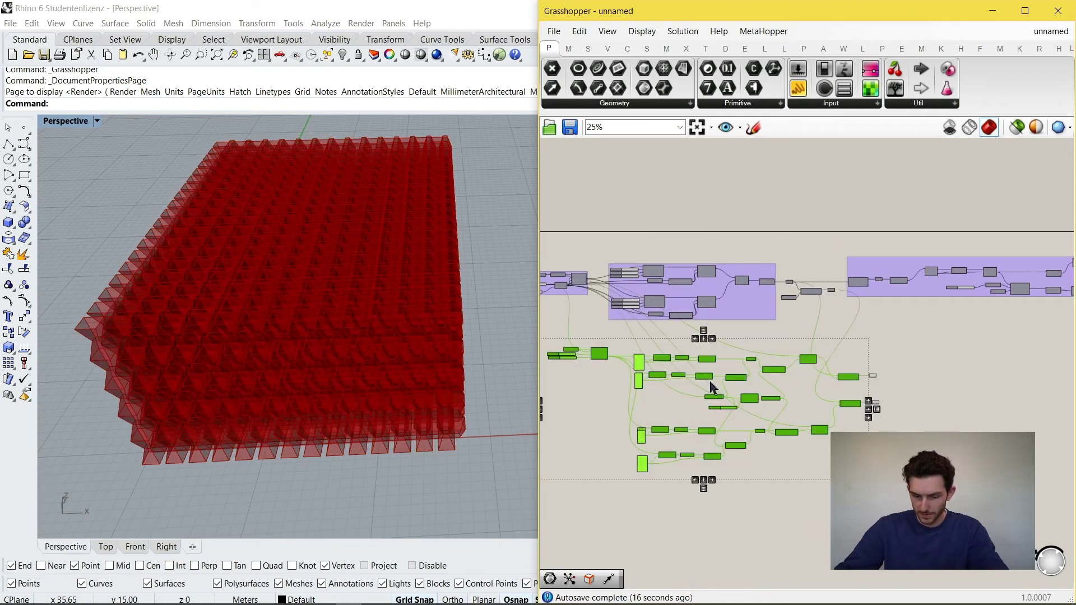
pyautogui.click(876, 378)
pyautogui.scroll(3, 881, 415)
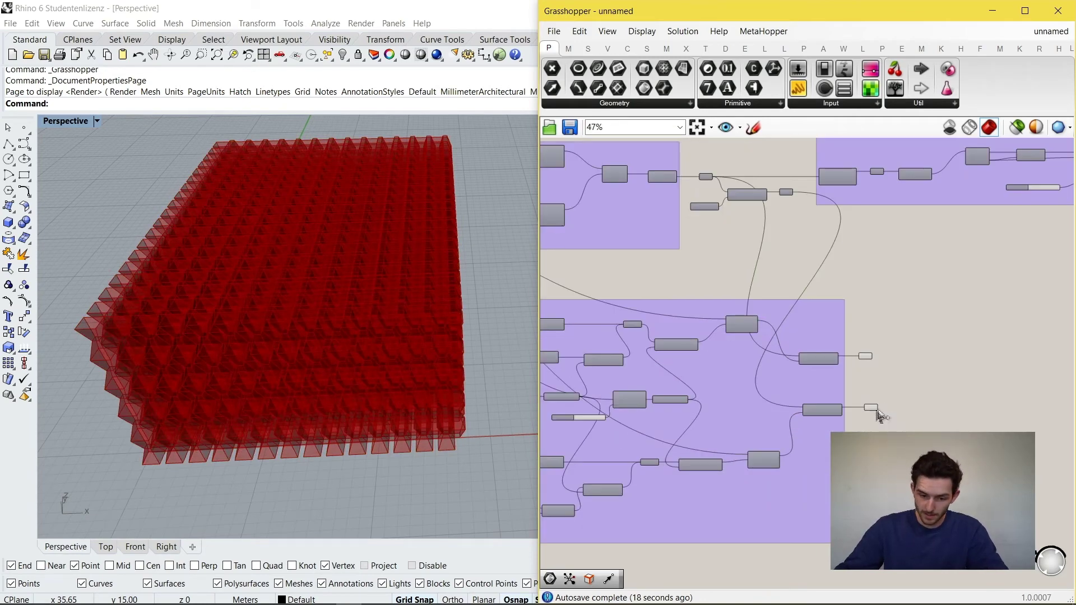
pyautogui.scroll(3, 881, 415)
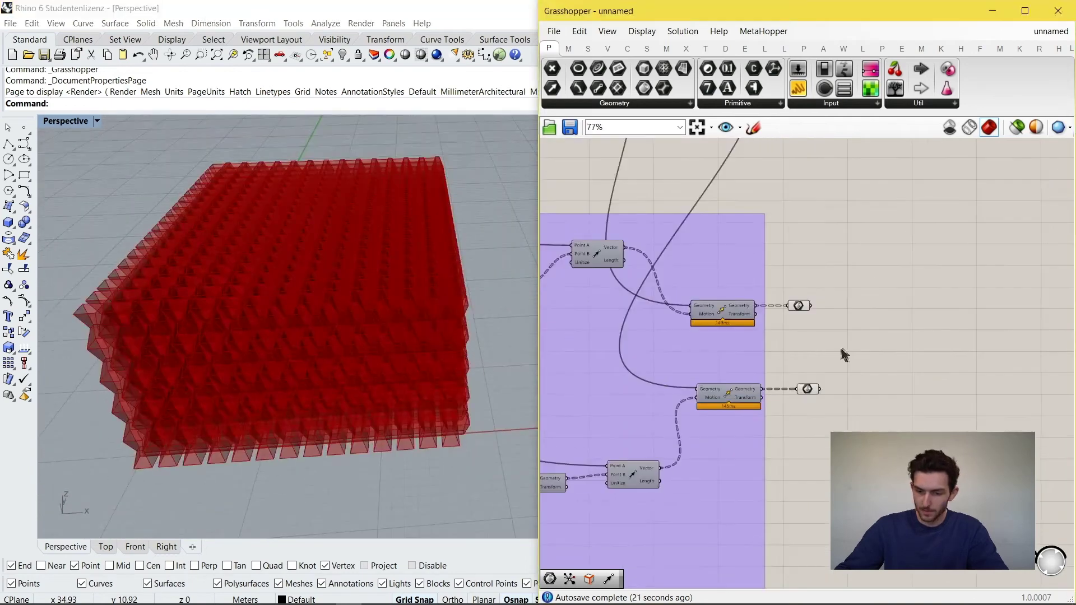
# Align the upper Brep parameter with the lower one beside the new group.
pyautogui.scroll(1, 845, 355)
pyautogui.click(801, 302)
pyautogui.click(903, 332)
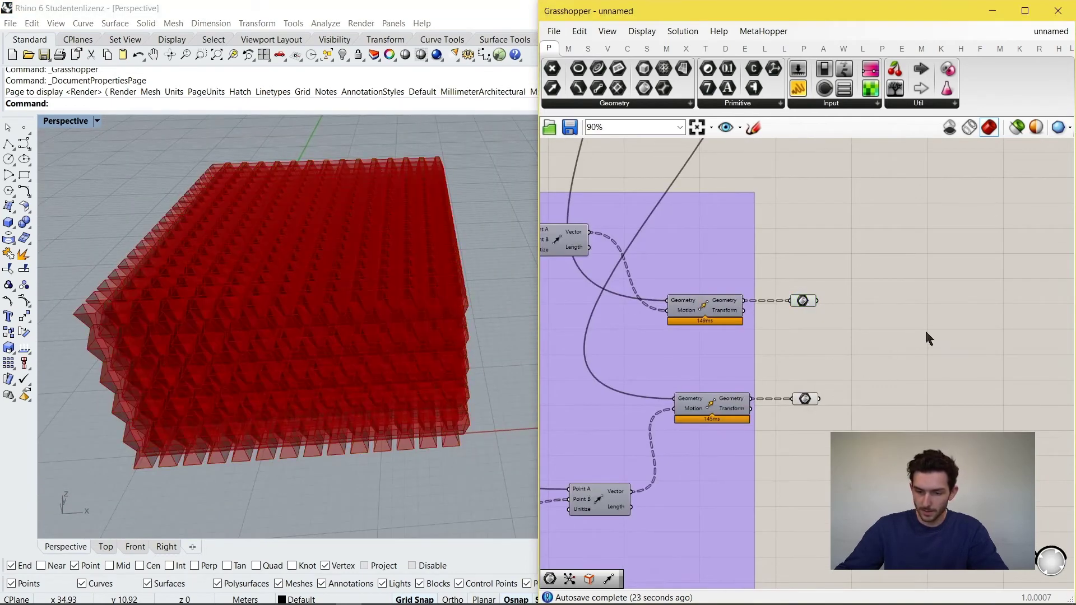
pyautogui.moveTo(925, 328); pyautogui.dragTo(807, 327, button='right')
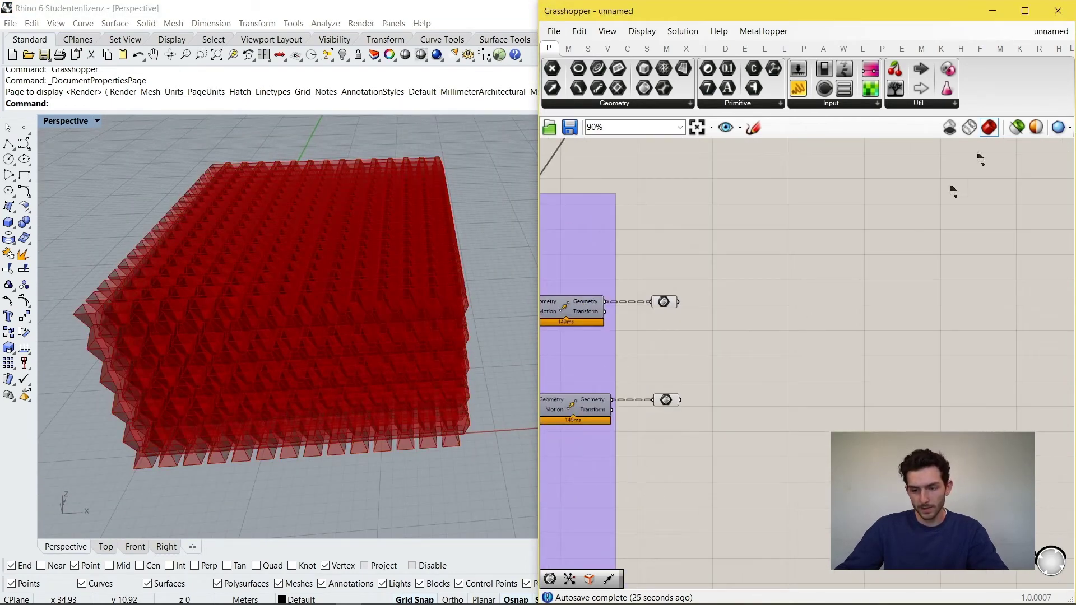
pyautogui.moveTo(719, 348); pyautogui.dragTo(796, 348, button='right')
# Turn off the preview of the two Brep parameters beside the distribution and stacking group.
pyautogui.click(744, 306)
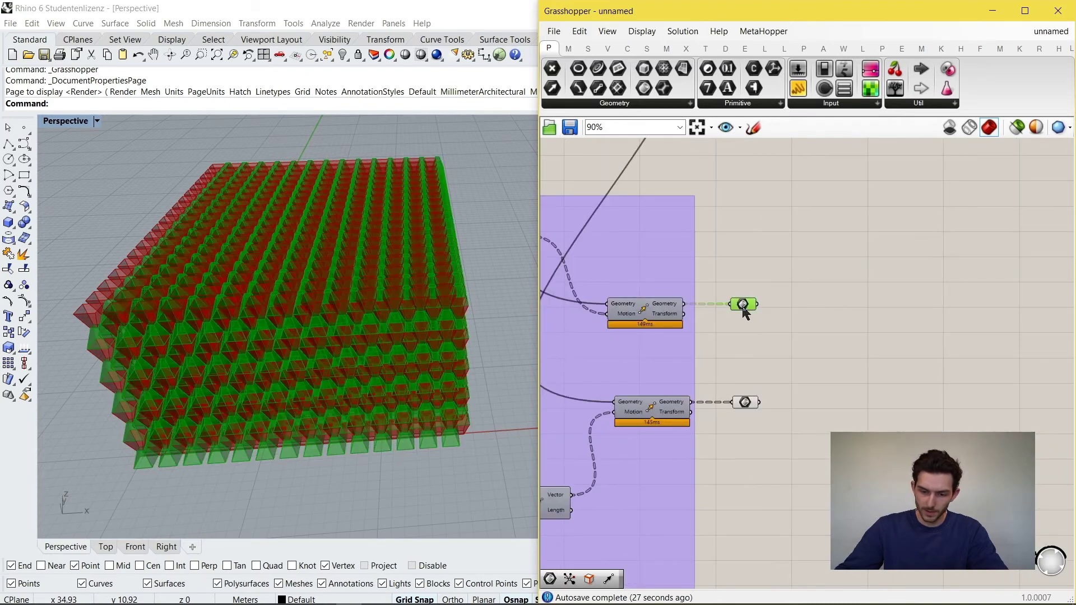
pyautogui.click(745, 402)
pyautogui.doubleClick(852, 351)
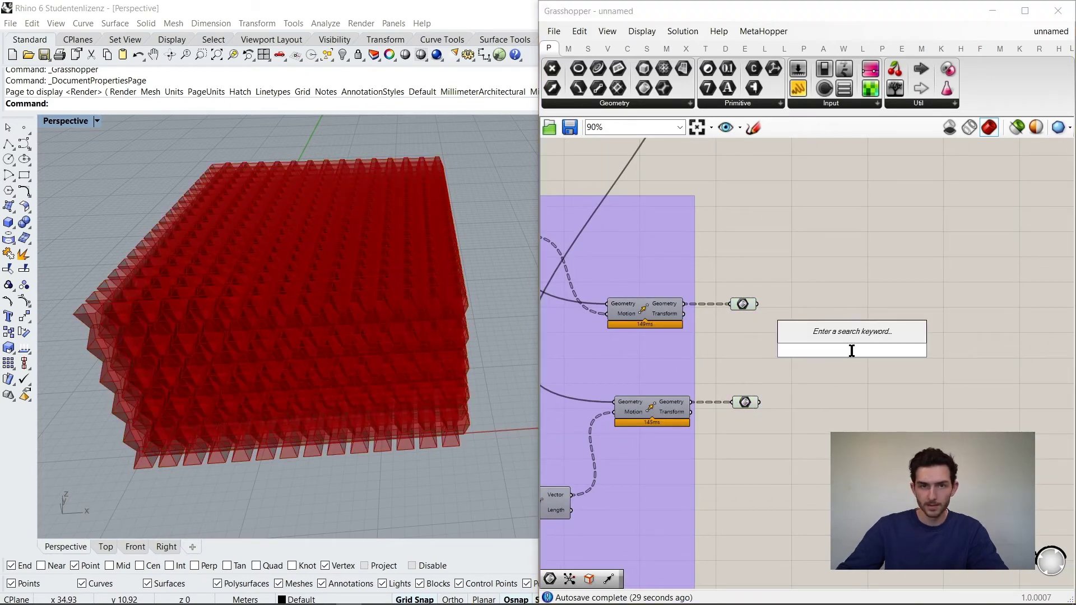
pyautogui.click(705, 383)
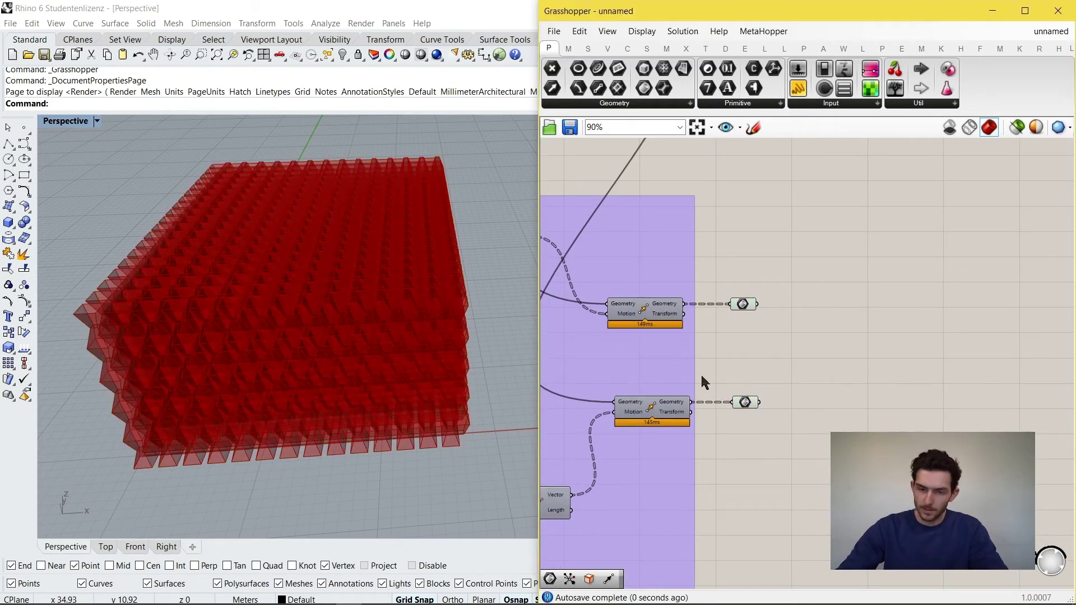
pyautogui.moveTo(797, 440); pyautogui.dragTo(721, 283)
pyautogui.middleClick(806, 284)
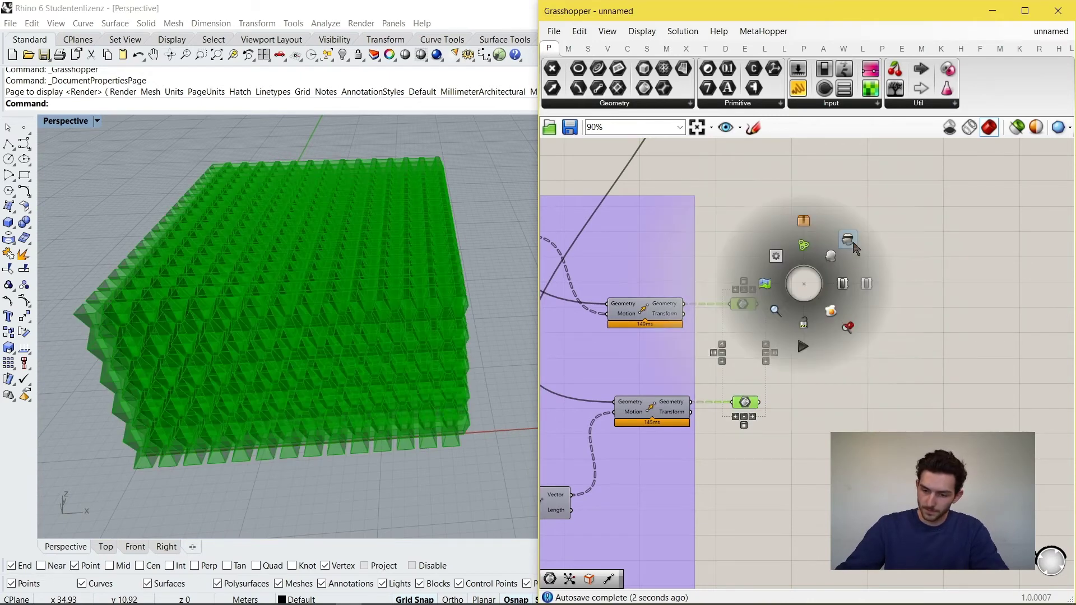
pyautogui.click(853, 242)
# Turn on the preview of the Square grid component that feeds the module distribution.
pyautogui.scroll(-5, 833, 348)
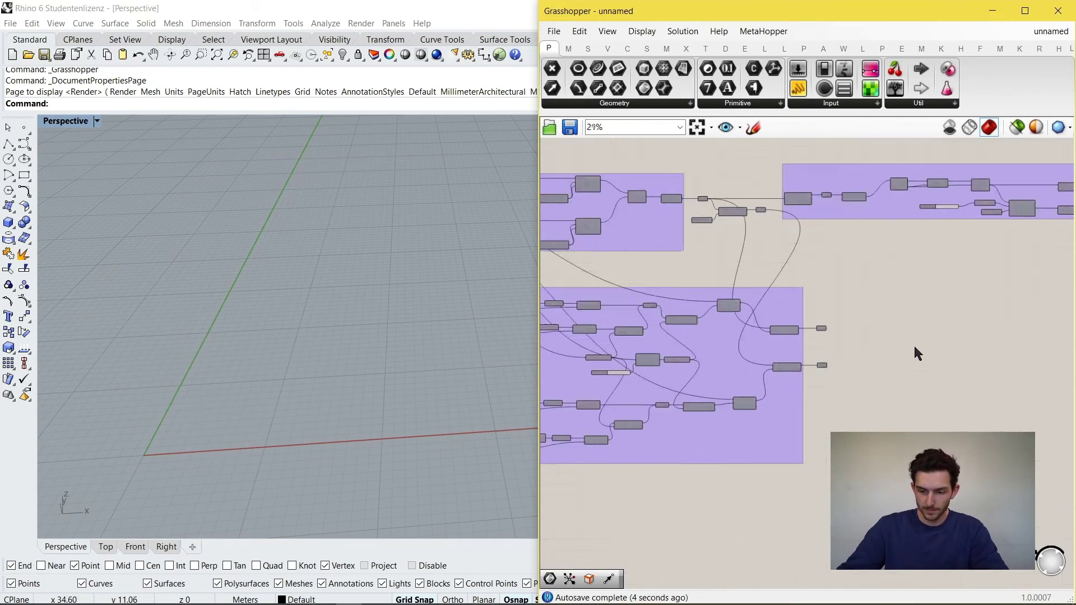
pyautogui.scroll(8, 667, 327)
pyautogui.rightClick(732, 329)
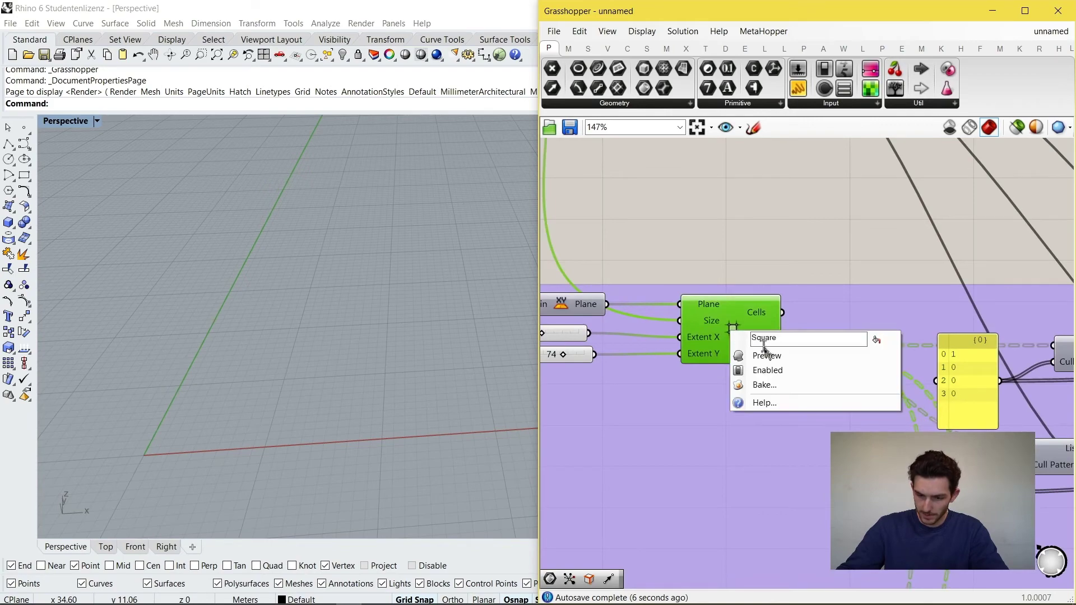
pyautogui.click(766, 338)
pyautogui.click(756, 238)
# Draw a degree-3 curve with five control points across the grid, from near the origin to near the diagonally opposite corner.
pyautogui.moveTo(382, 330); pyautogui.dragTo(392, 399, button='right')
pyautogui.scroll(-5, 395, 398)
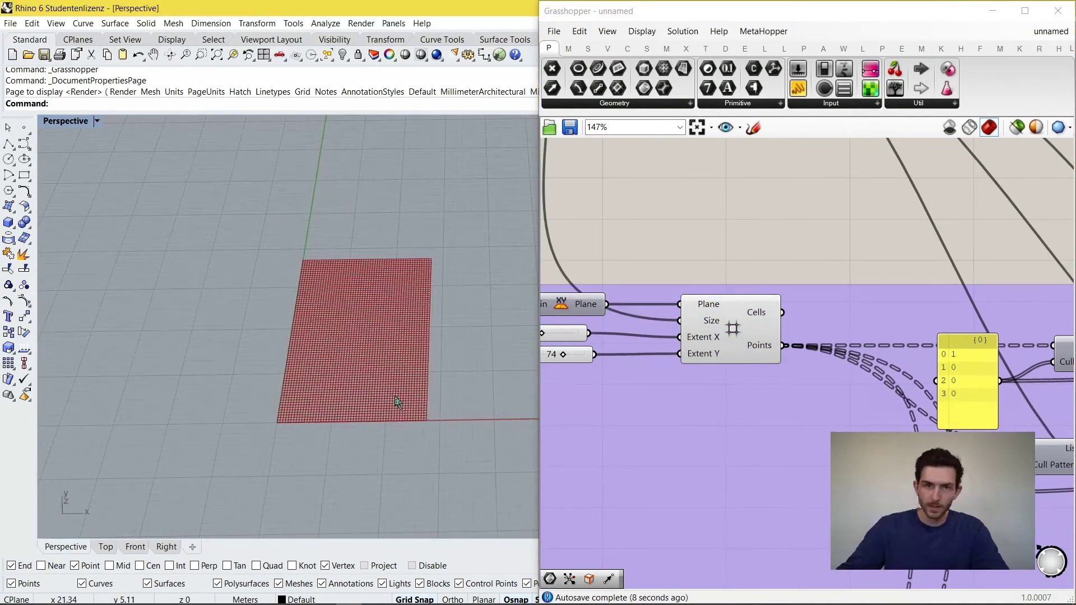
pyautogui.scroll(-2, 366, 393)
pyautogui.scroll(6, 361, 385)
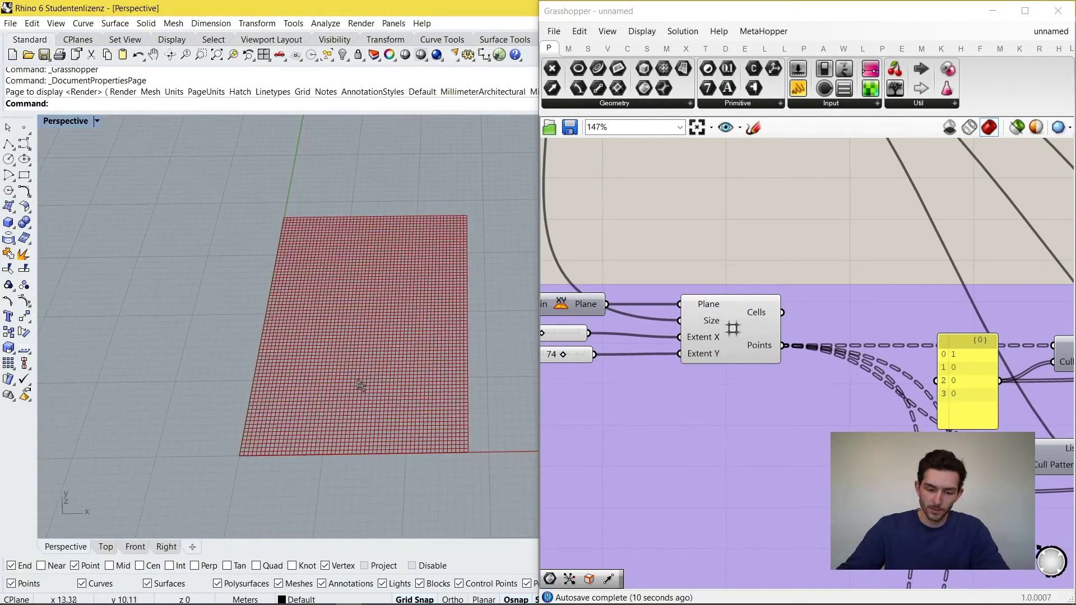
pyautogui.moveTo(361, 385); pyautogui.dragTo(386, 390, button='right')
pyautogui.scroll(-2, 359, 388)
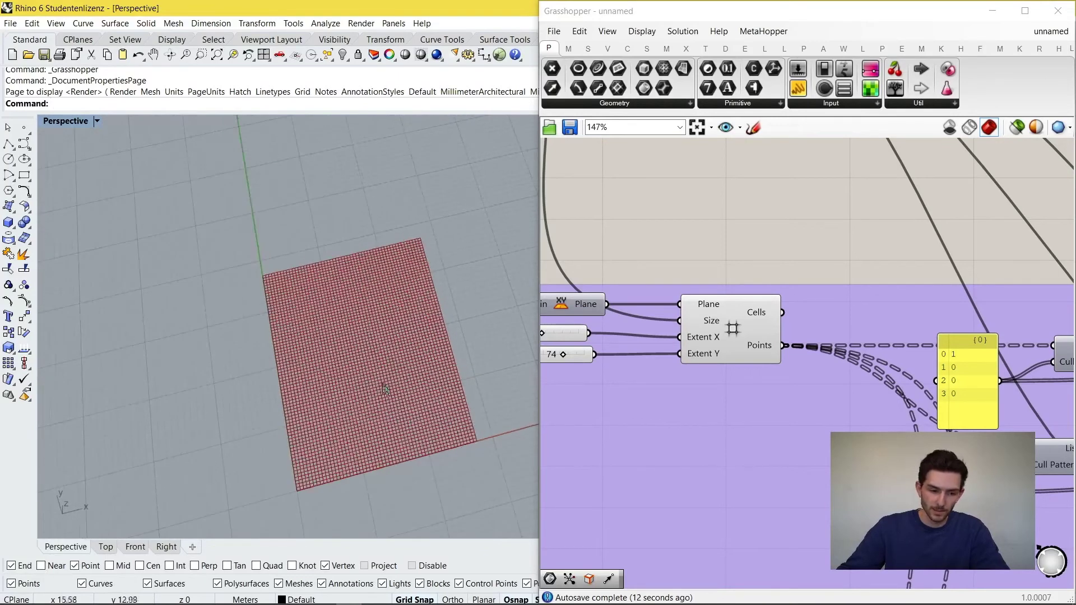
pyautogui.click(24, 144)
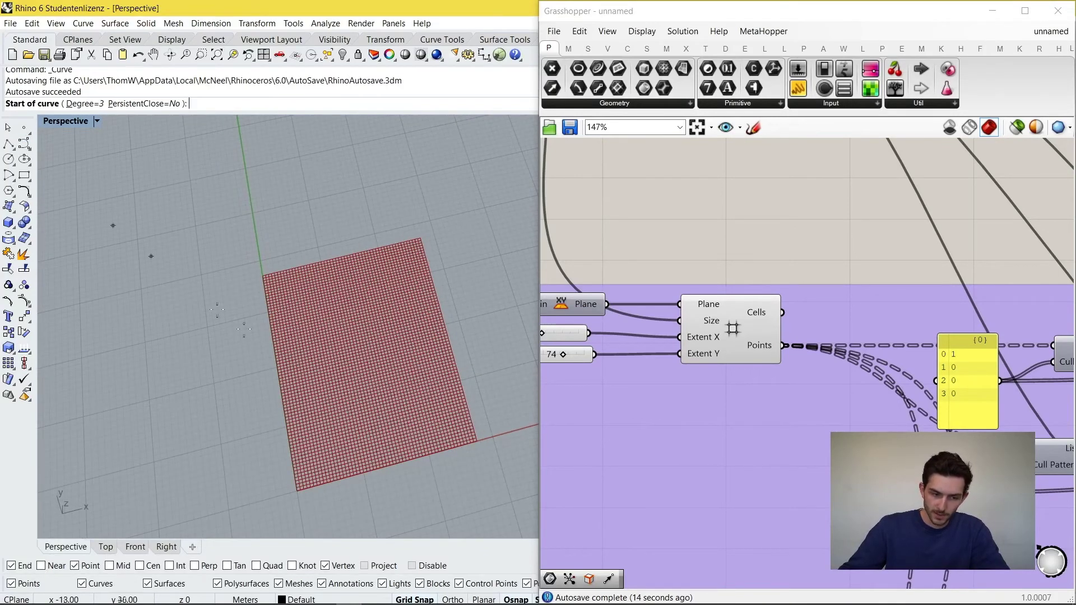
pyautogui.scroll(2, 355, 446)
pyautogui.click(303, 473)
pyautogui.click(299, 396)
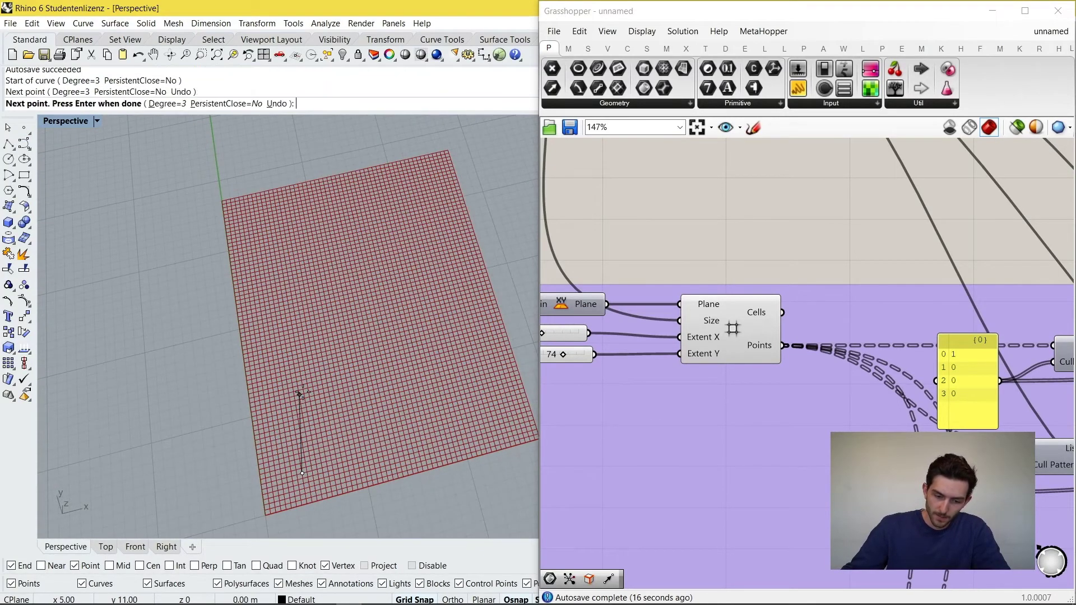
pyautogui.click(375, 331)
pyautogui.click(420, 255)
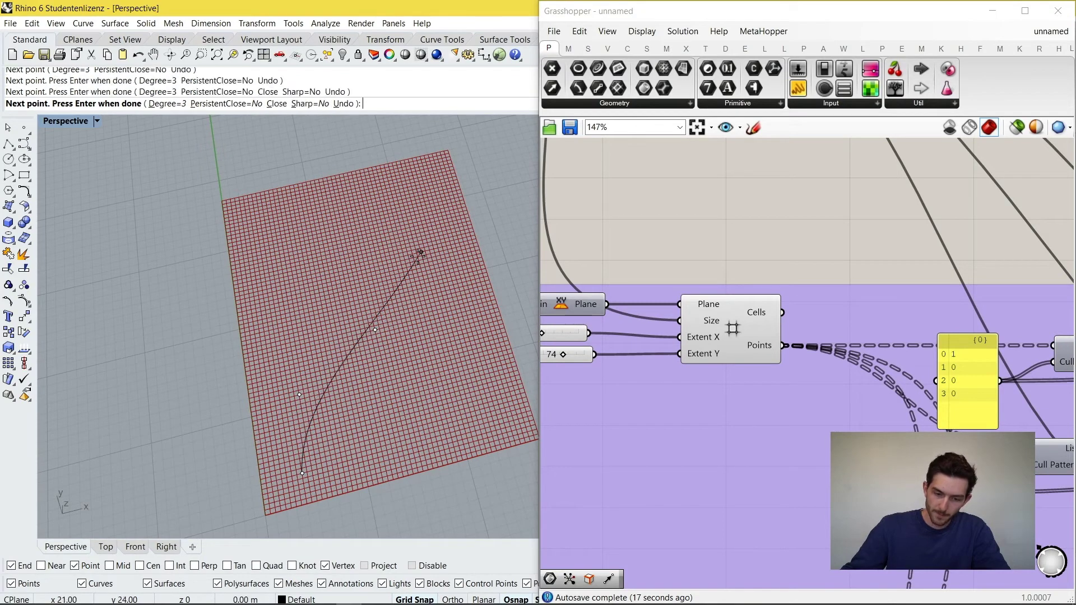
pyautogui.click(407, 194)
pyautogui.press('Return')
# Draw a second five-point curve crossing the first, from the grid's far Y-axis corner to near its X-axis corner.
pyautogui.press('Return')
pyautogui.click(282, 240)
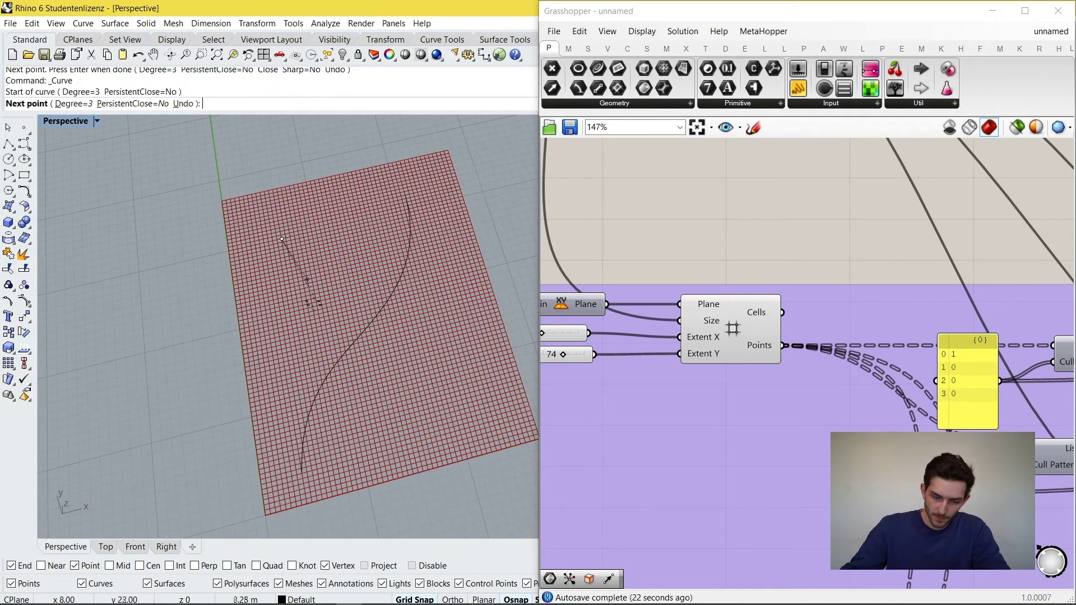
pyautogui.click(314, 312)
pyautogui.click(404, 367)
pyautogui.click(474, 407)
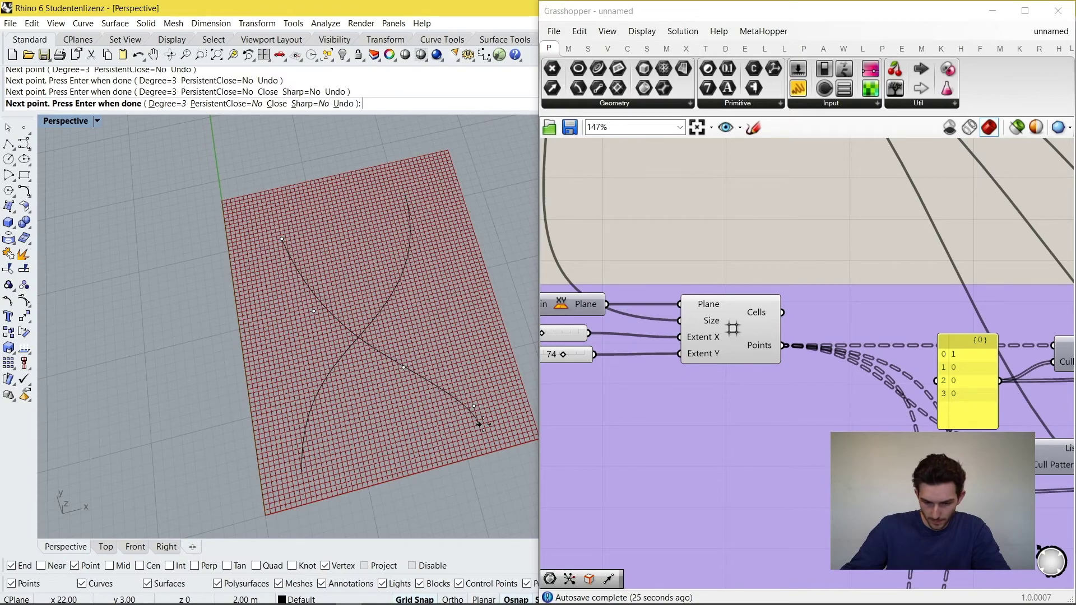
pyautogui.click(487, 426)
pyautogui.press('Return')
# Raise two inner control points of the second curve vertically so that it arches above the grid.
pyautogui.scroll(-4, 426, 368)
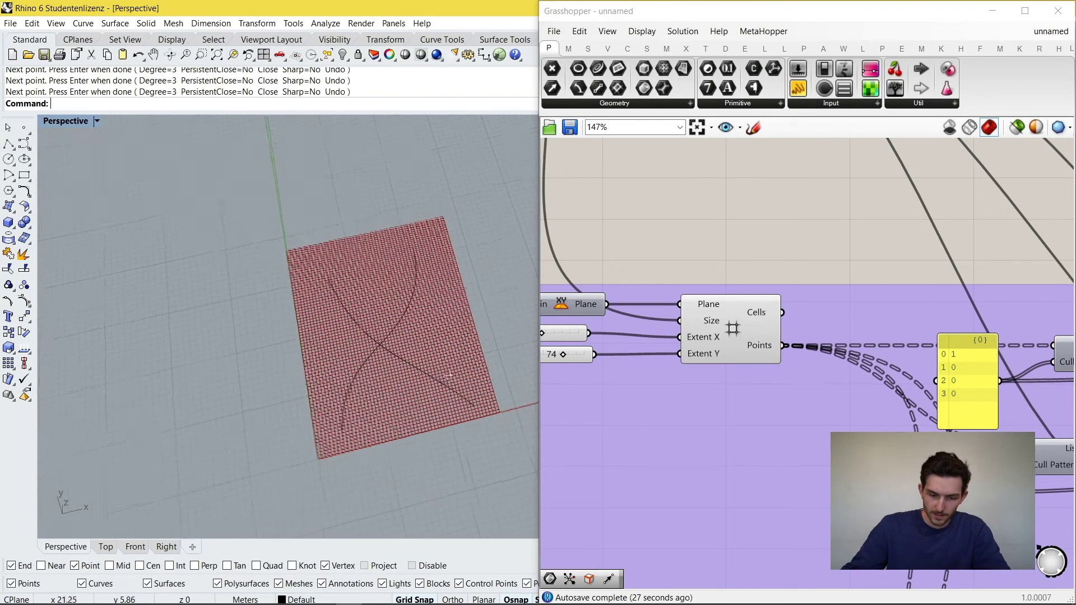
pyautogui.click(420, 368)
pyautogui.moveTo(419, 369); pyautogui.dragTo(310, 267, button='right')
pyautogui.scroll(8, 455, 355)
pyautogui.scroll(-6, 380, 325)
pyautogui.moveTo(288, 255); pyautogui.dragTo(415, 395)
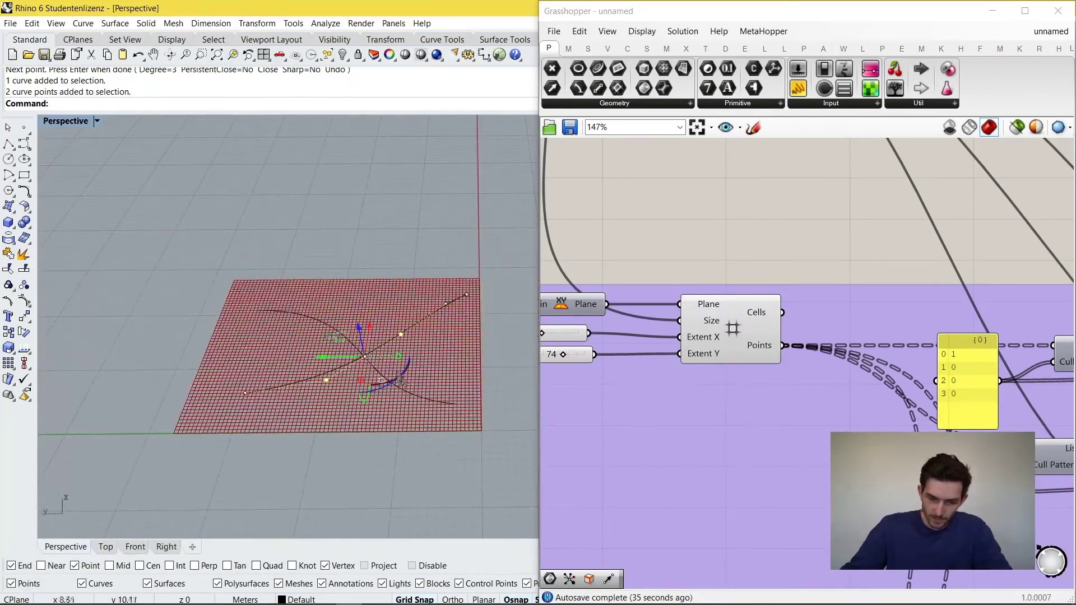
pyautogui.moveTo(363, 343); pyautogui.dragTo(355, 295)
pyautogui.click(457, 386)
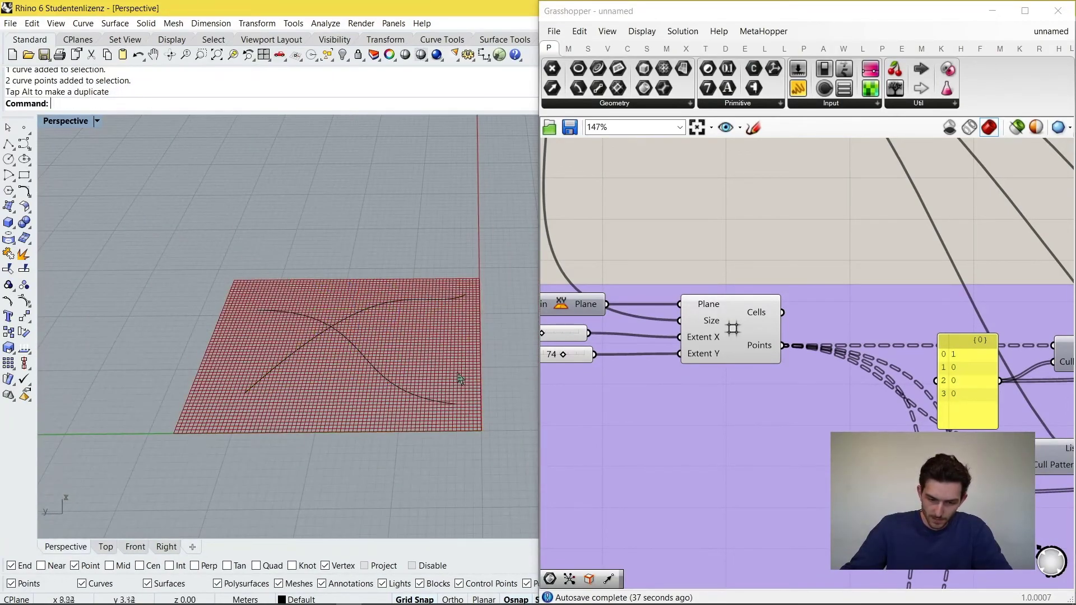
# Raise inner control points of the first curve vertically, one at a time, to arch it above the grid.
pyautogui.moveTo(463, 376); pyautogui.dragTo(372, 297, button='right')
pyautogui.click(347, 331)
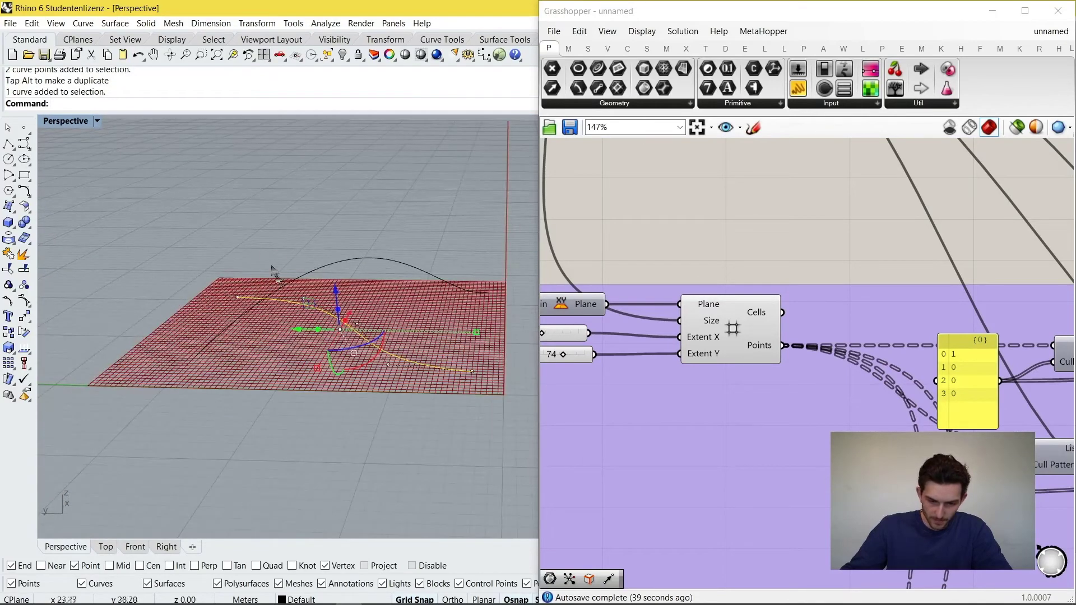
pyautogui.moveTo(270, 244); pyautogui.dragTo(361, 336)
pyautogui.moveTo(327, 278); pyautogui.dragTo(321, 219)
pyautogui.moveTo(332, 351); pyautogui.dragTo(412, 402)
pyautogui.moveTo(386, 325); pyautogui.dragTo(385, 280)
pyautogui.moveTo(469, 341); pyautogui.dragTo(336, 295, button='right')
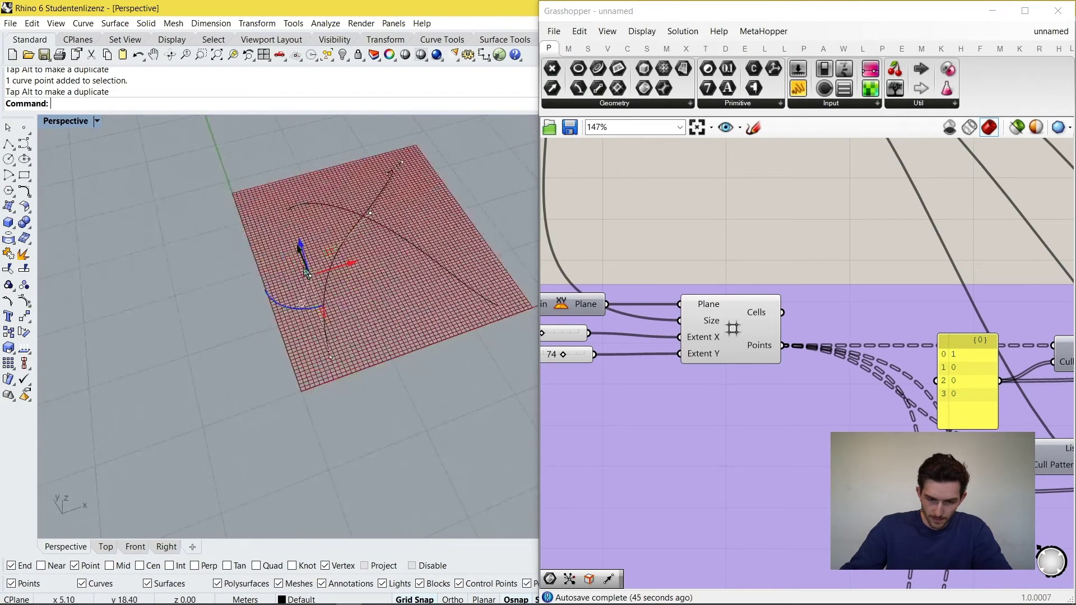
pyautogui.moveTo(301, 251); pyautogui.dragTo(297, 232)
pyautogui.click(429, 384)
pyautogui.scroll(-4, 332, 356)
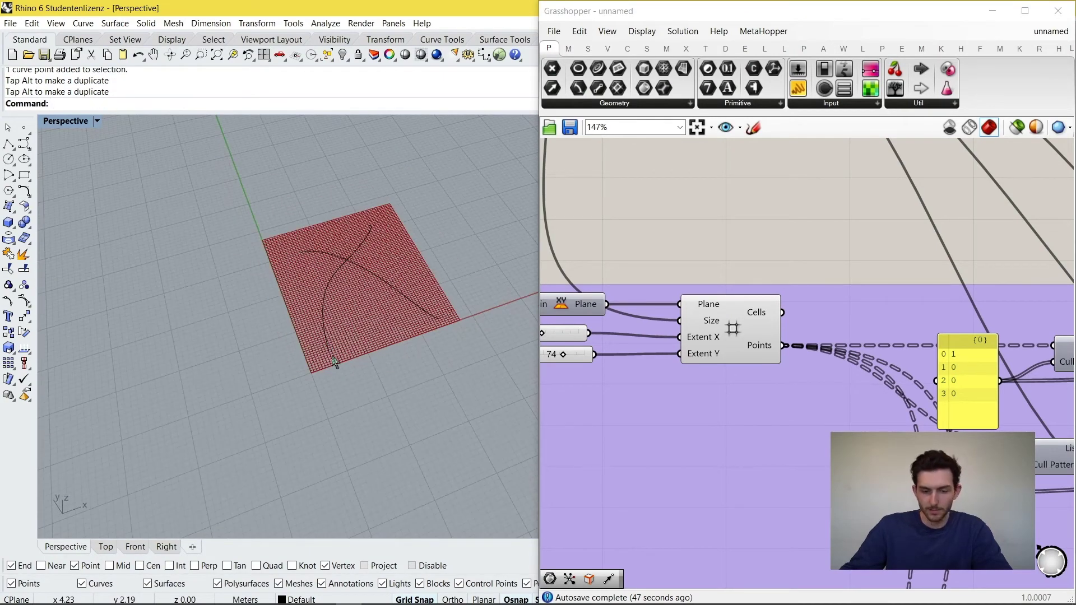
pyautogui.scroll(-4, 304, 325)
pyautogui.scroll(12, 346, 314)
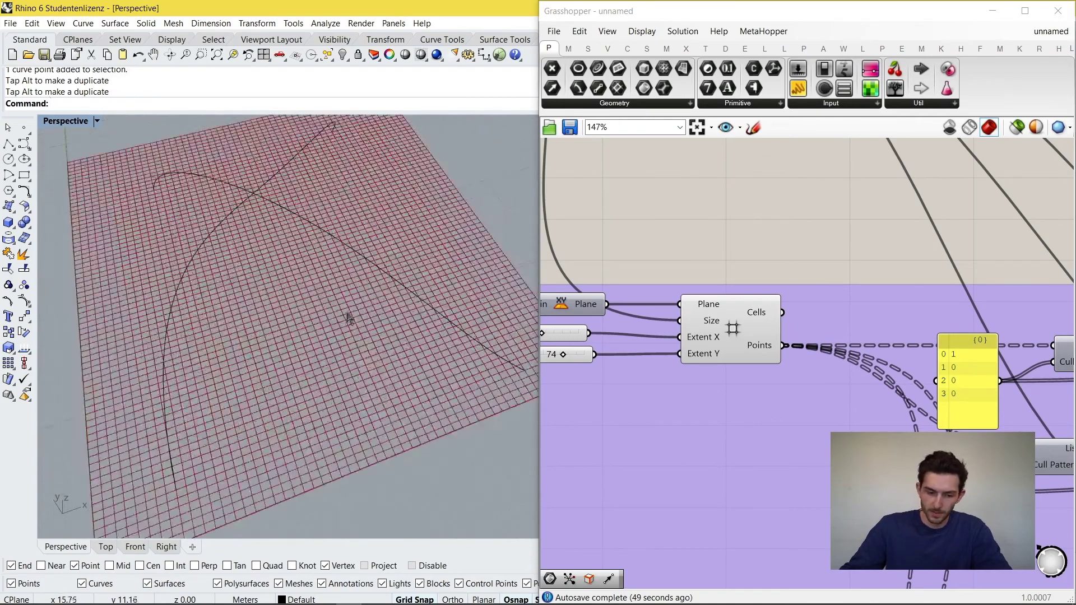
pyautogui.moveTo(350, 318); pyautogui.dragTo(342, 258, button='right')
pyautogui.scroll(-3, 284, 264)
# Add a Pull Point component to the canvas beyond the two Brep parameters, with free space before its inputs.
pyautogui.scroll(-10, 624, 345)
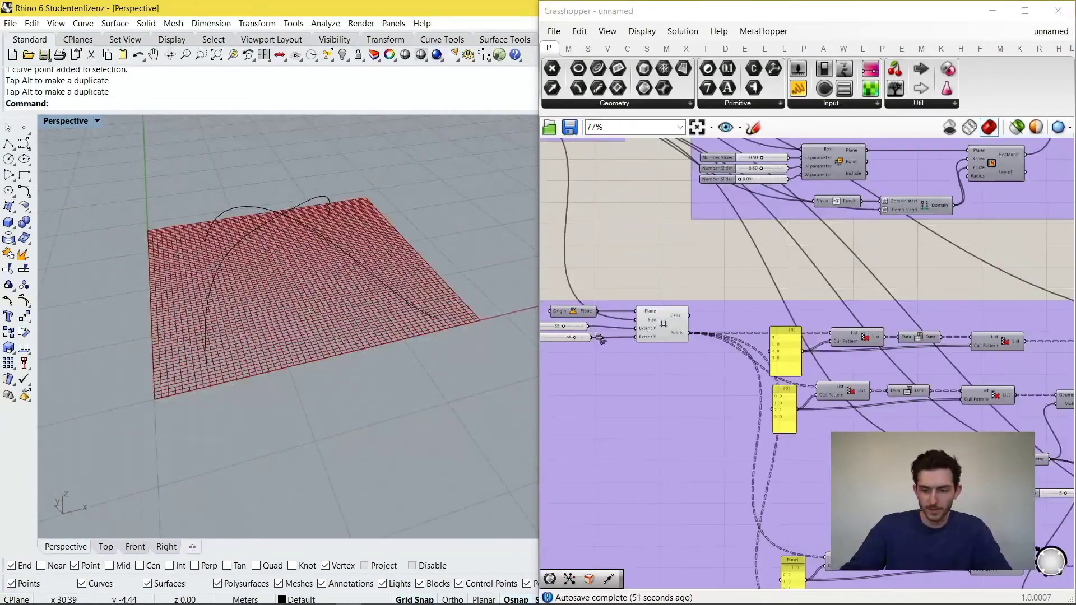
pyautogui.scroll(8, 824, 384)
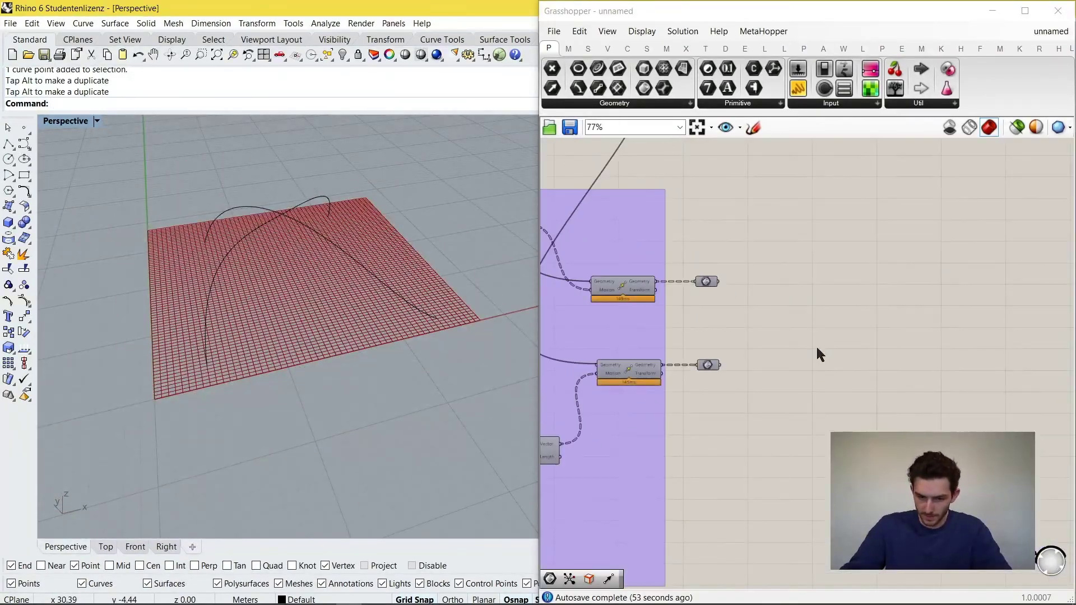
pyautogui.moveTo(762, 286); pyautogui.dragTo(799, 281, button='right')
pyautogui.doubleClick(805, 298)
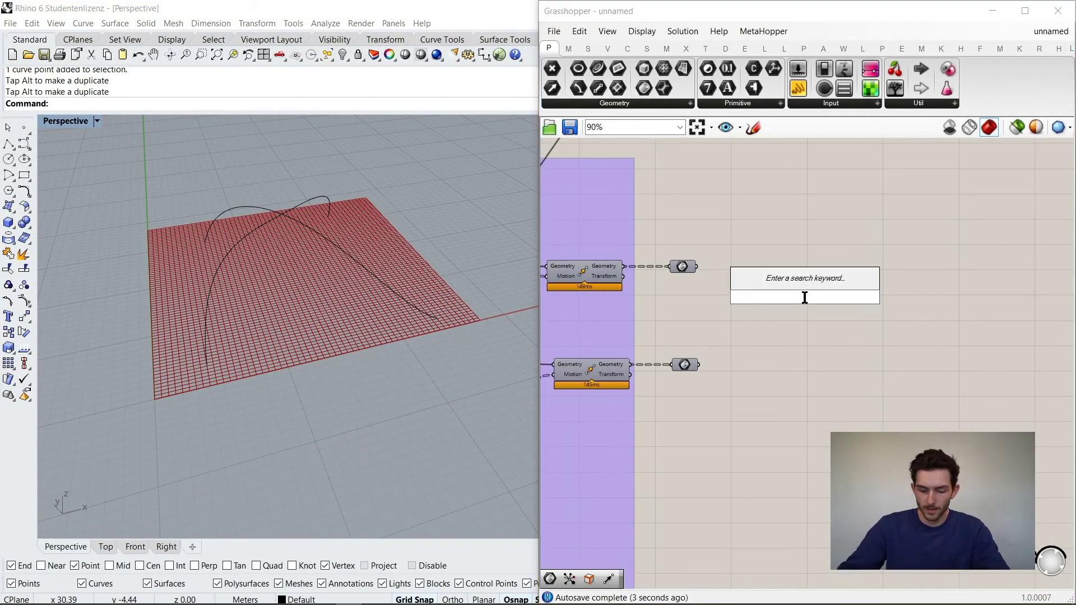
pyautogui.write('pull')
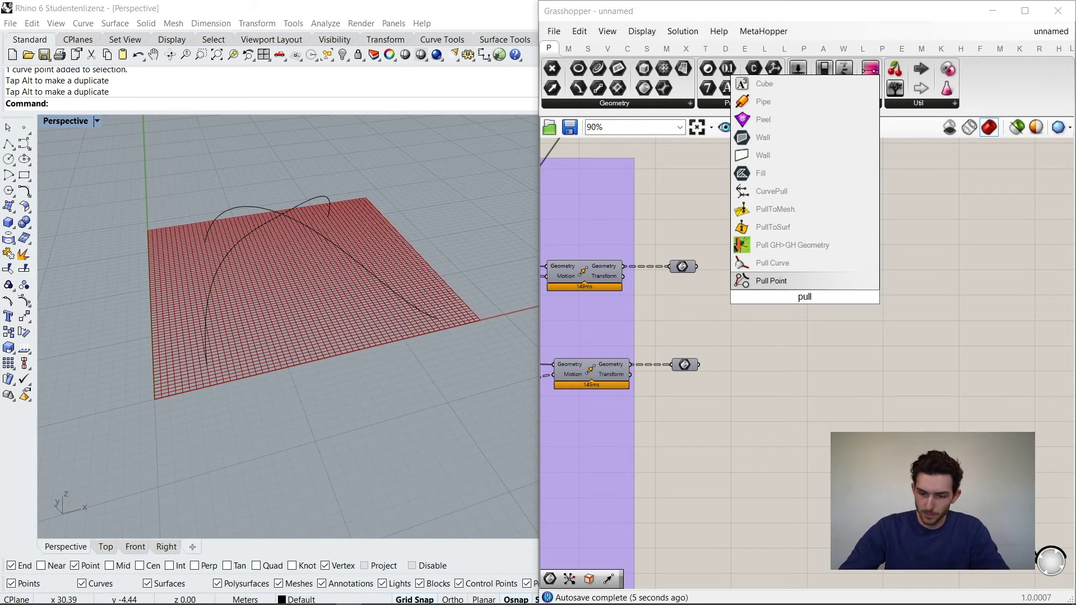
pyautogui.press('Return')
pyautogui.click(857, 291)
pyautogui.scroll(3, 855, 293)
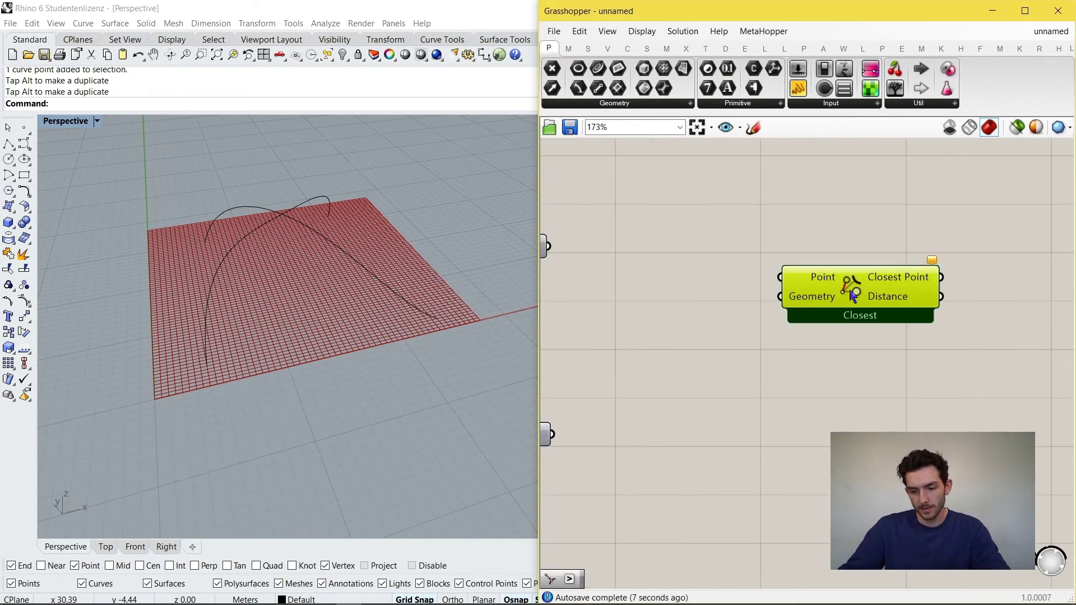
pyautogui.moveTo(863, 297); pyautogui.dragTo(929, 292)
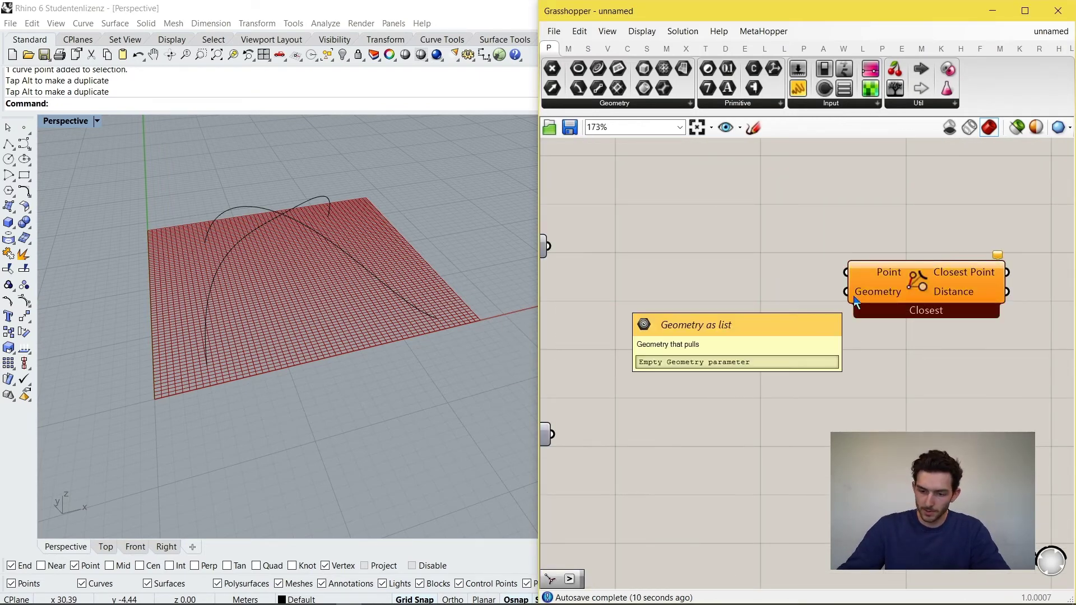
pyautogui.click(858, 301)
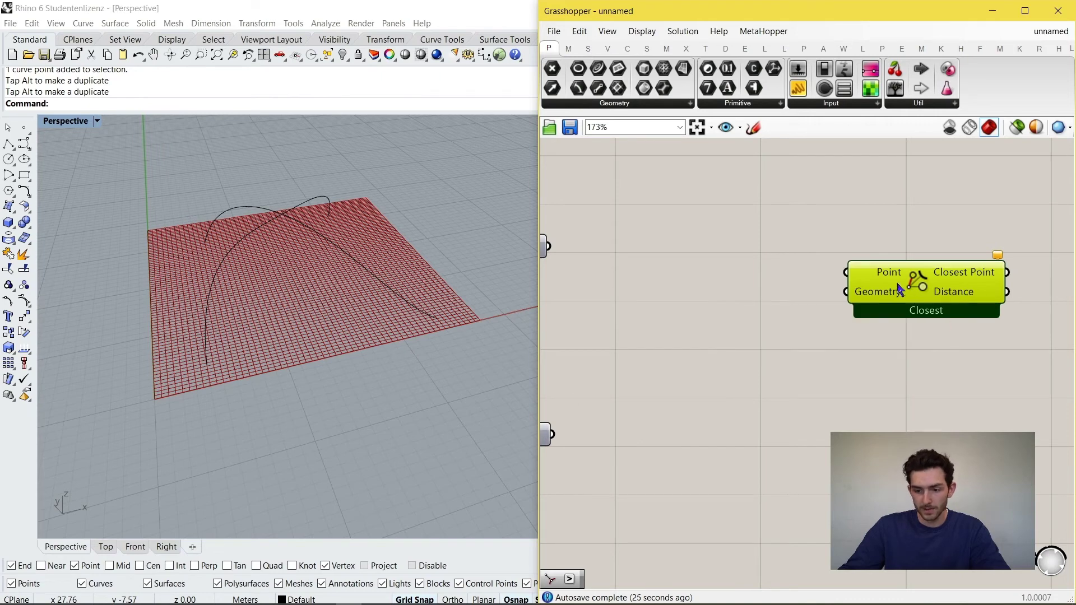
# Add a Curve parameter between the Brep parameters and the Pull Point component.
pyautogui.scroll(-2, 898, 290)
pyautogui.click(824, 298)
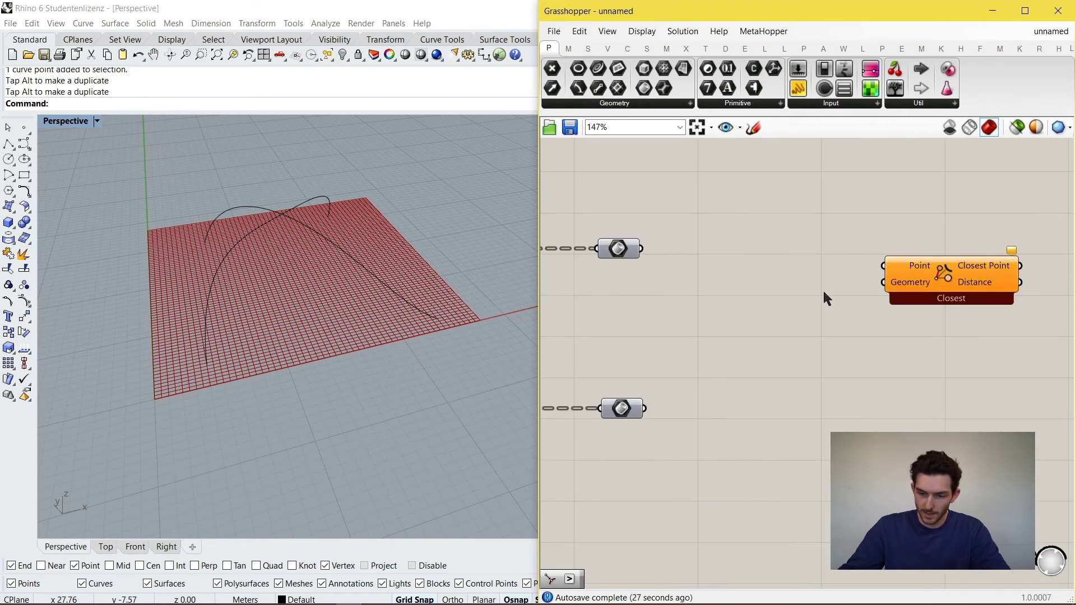
pyautogui.doubleClick(824, 292)
pyautogui.write('crv')
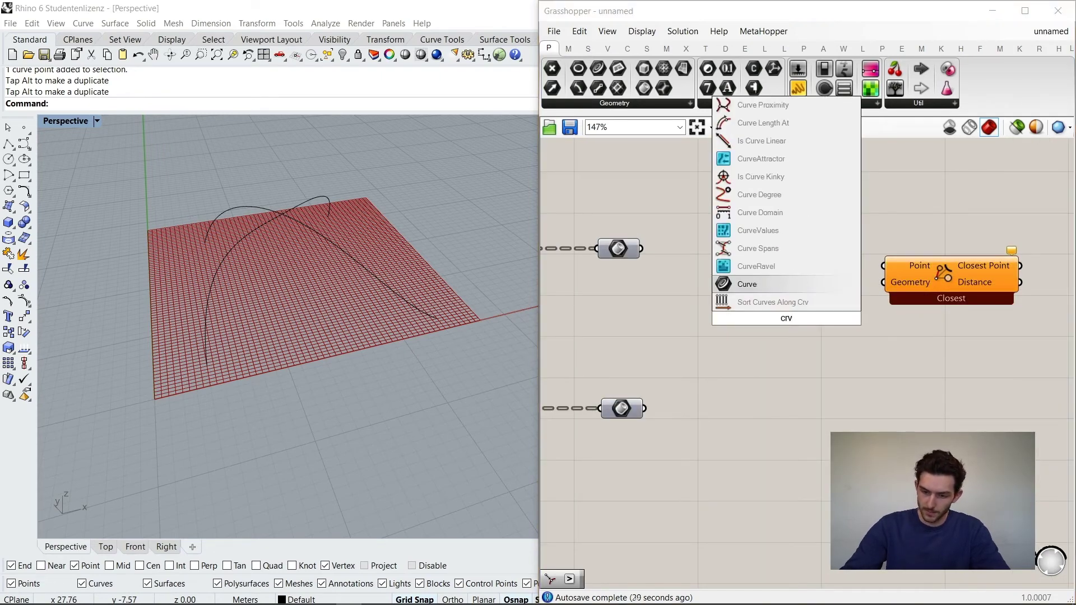
pyautogui.press('Return')
pyautogui.moveTo(787, 321); pyautogui.dragTo(755, 315)
# Reference both arched Rhino curves in the Curve parameter as multiple curves.
pyautogui.rightClick(756, 315)
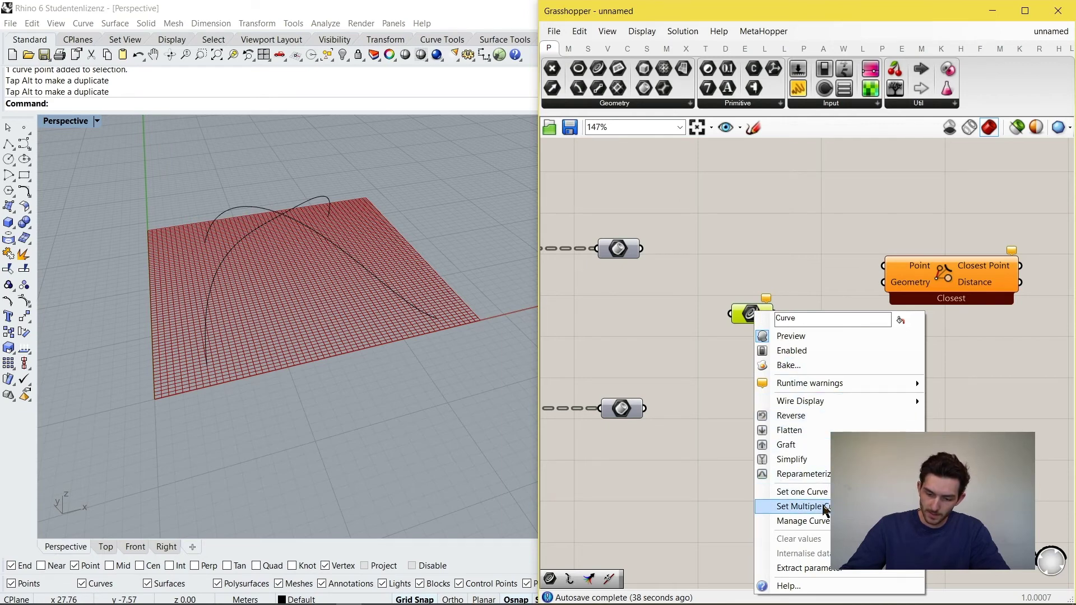
pyautogui.click(801, 492)
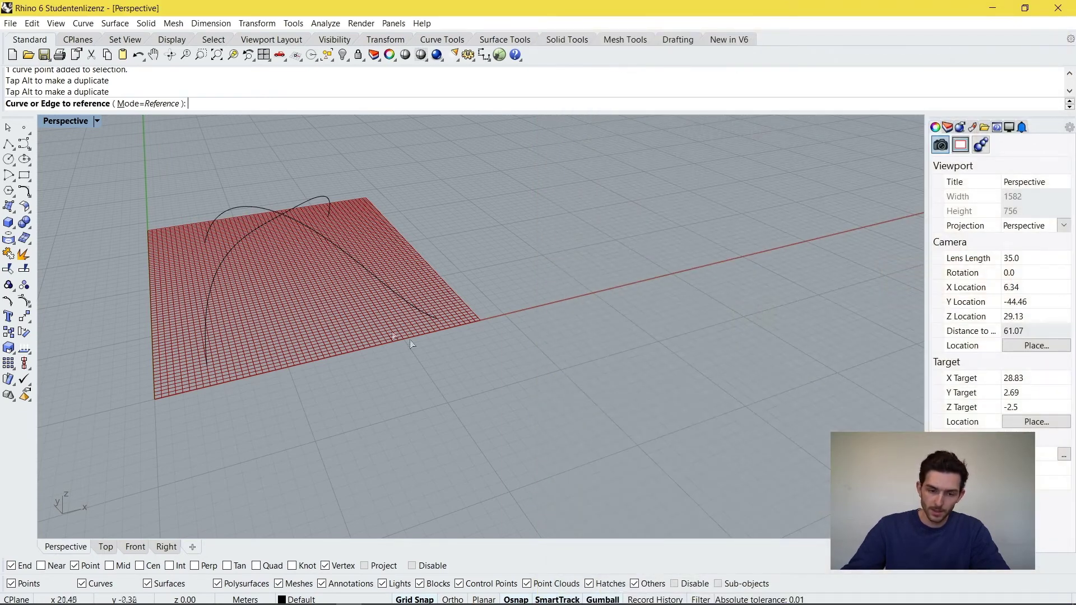
pyautogui.click(298, 224)
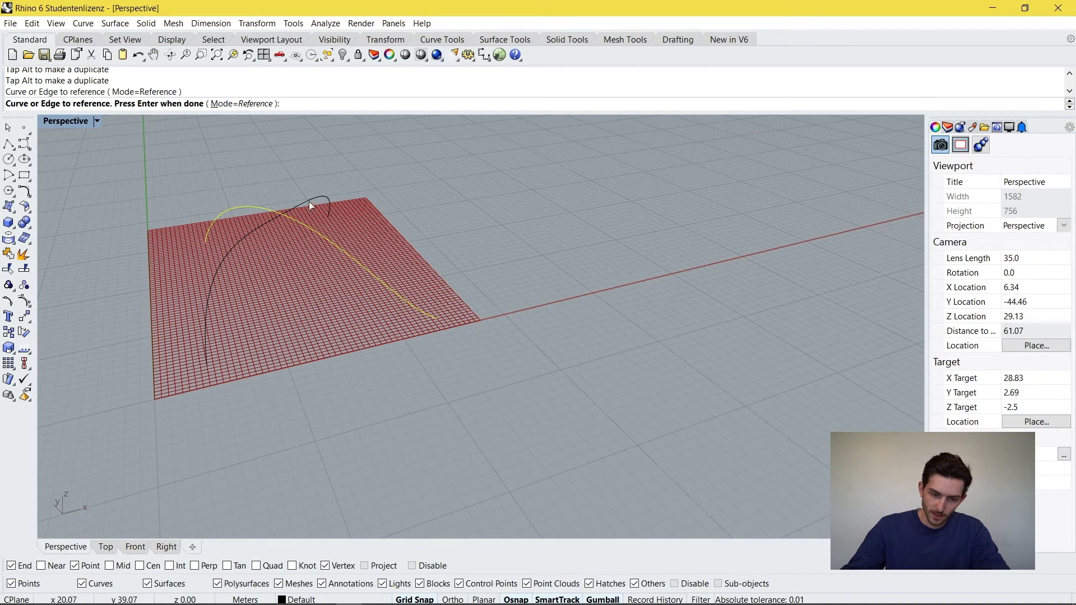
pyautogui.click(311, 206)
pyautogui.press('Return')
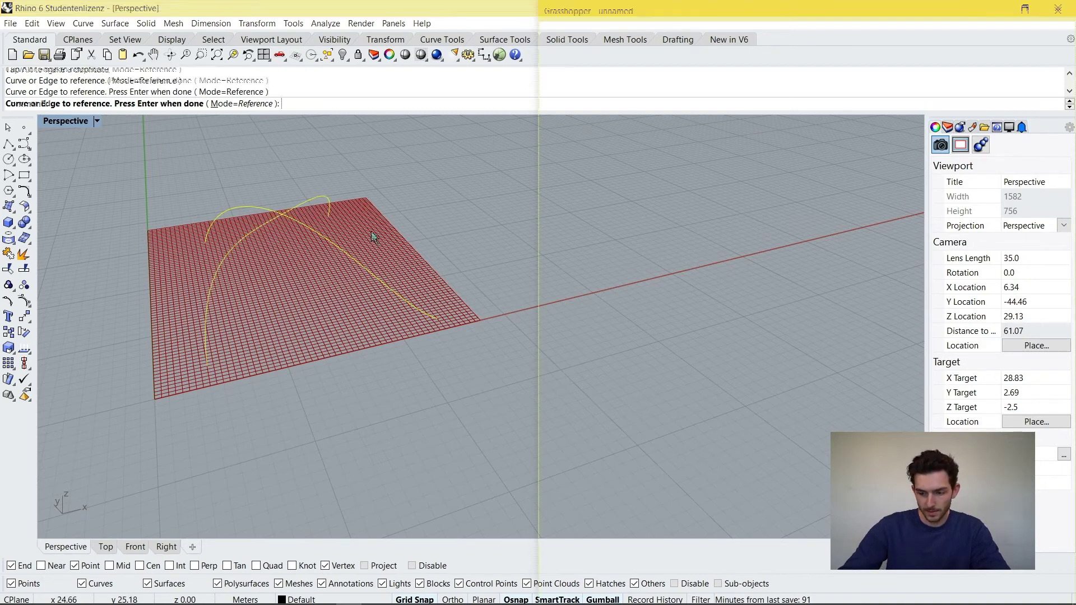
pyautogui.click(746, 318)
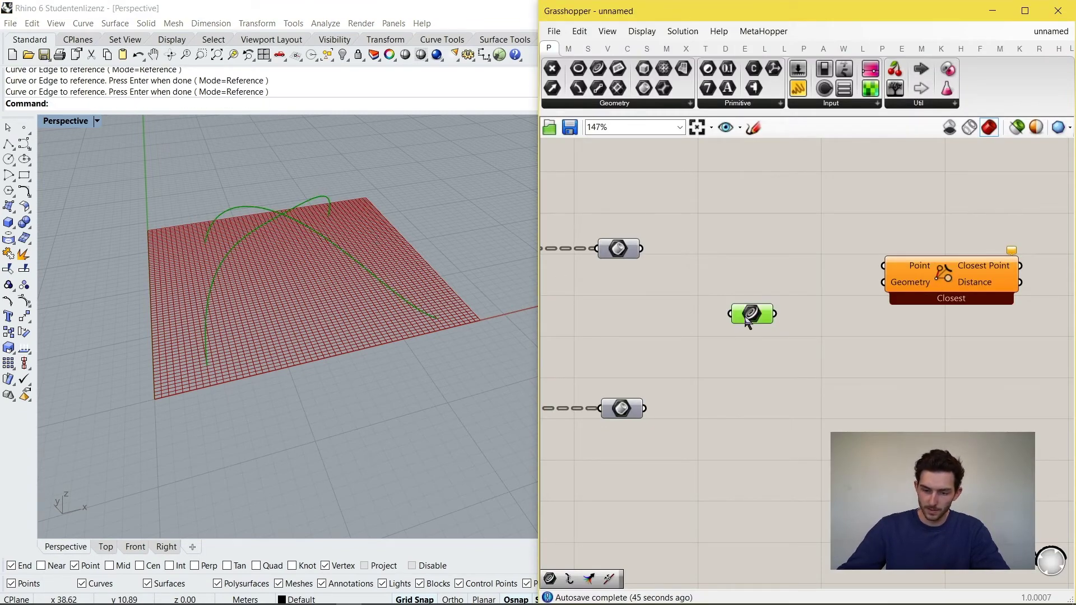
# Move an inner control point of one arched Rhino curve horizontally in the positive X direction to reshape its bend.
pyautogui.moveTo(755, 320)
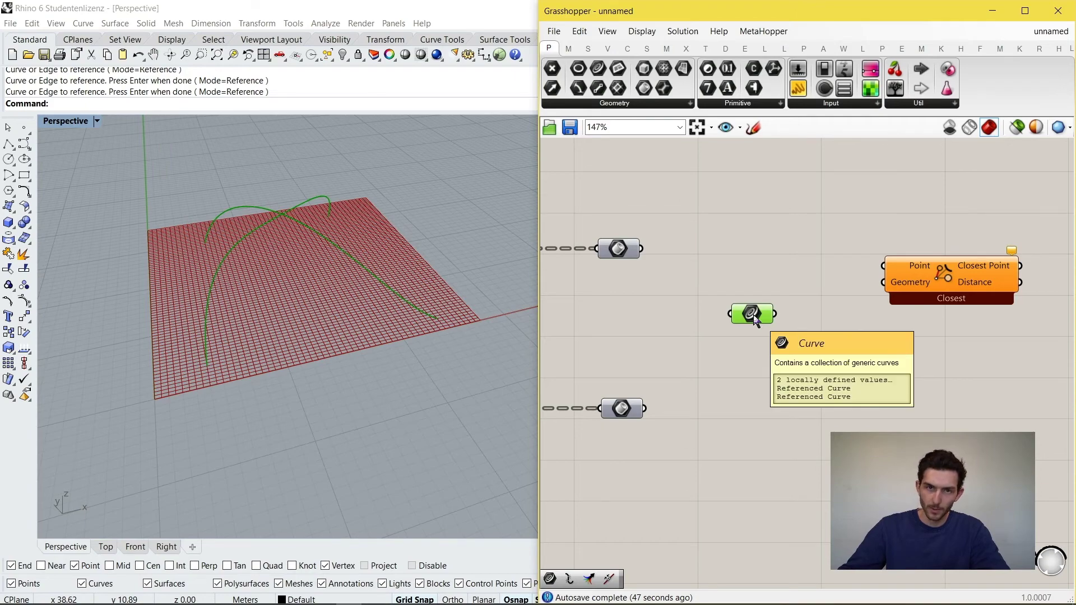
pyautogui.click(359, 264)
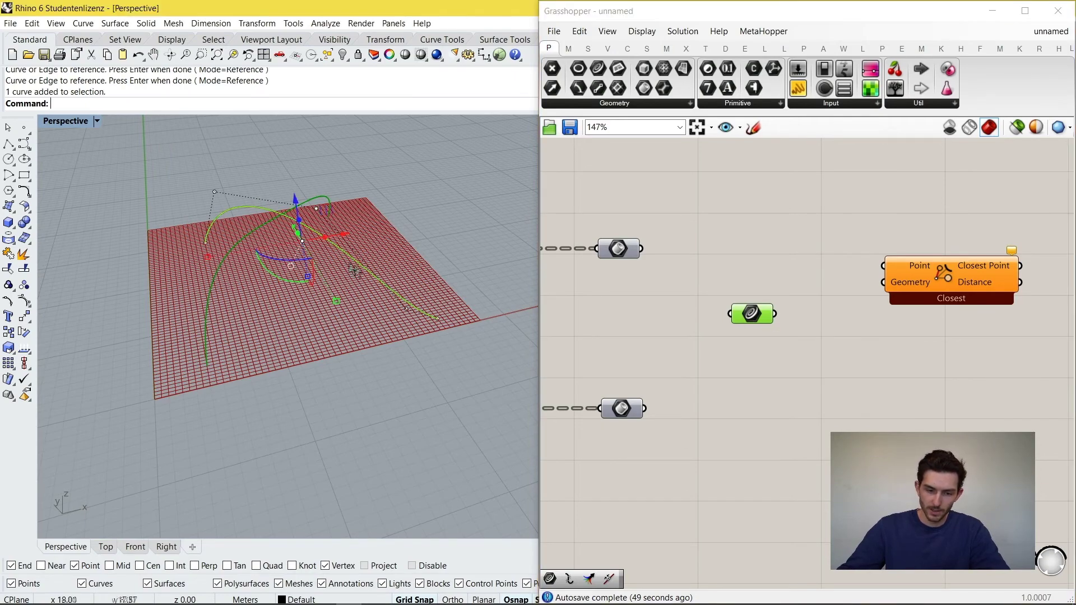
pyautogui.moveTo(356, 270); pyautogui.dragTo(400, 274, button='right')
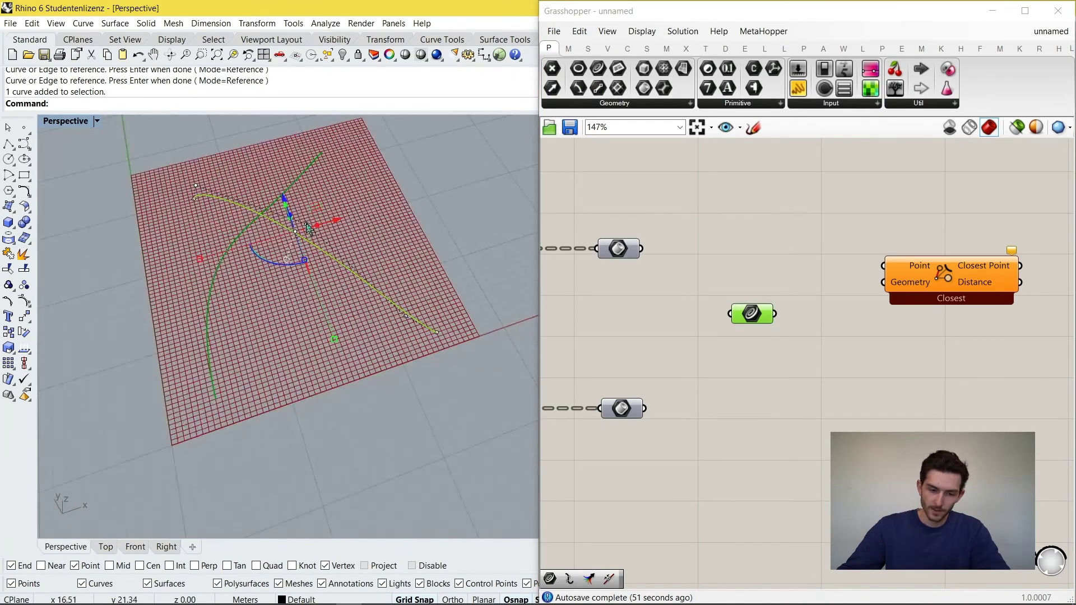
pyautogui.moveTo(297, 210); pyautogui.dragTo(385, 292)
pyautogui.moveTo(338, 217); pyautogui.dragTo(384, 211)
pyautogui.click(471, 220)
pyautogui.moveTo(372, 333); pyautogui.dragTo(378, 258, button='right')
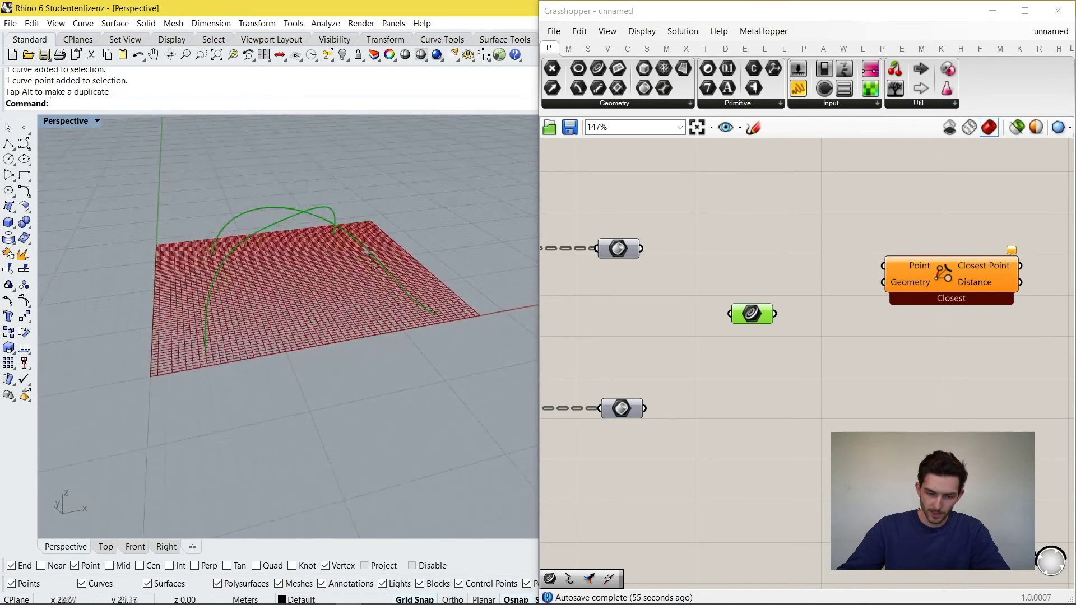
# Hide both arched curves in Rhino and select the Curve parameter to check its referenced geometry over the grid.
pyautogui.click(770, 372)
pyautogui.moveTo(447, 344); pyautogui.dragTo(255, 193)
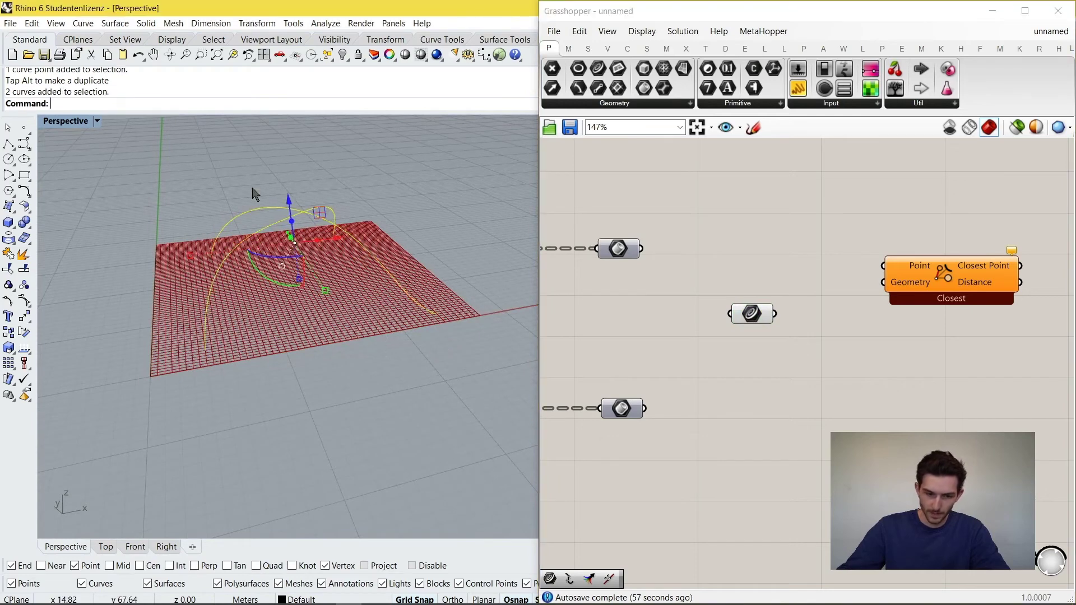
pyautogui.press('Return')
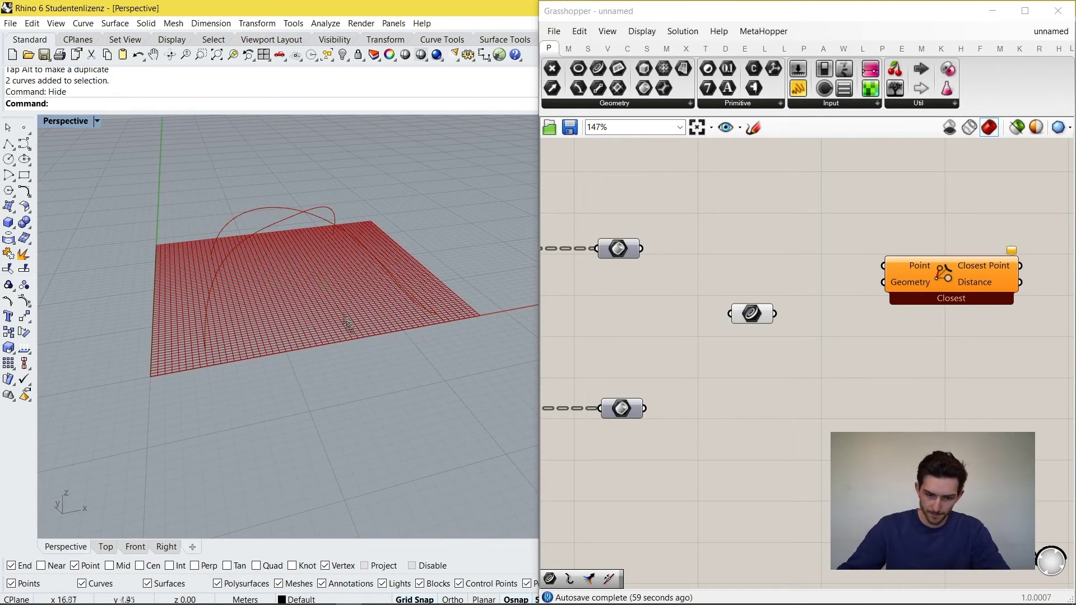
pyautogui.moveTo(253, 192); pyautogui.dragTo(504, 337, button='right')
pyautogui.click(756, 319)
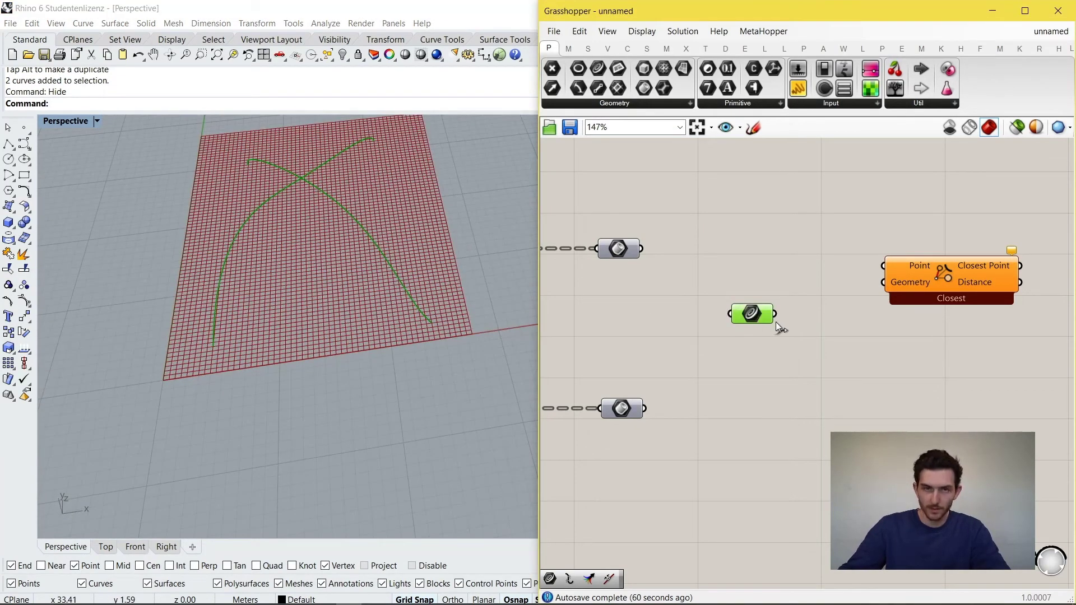
# Arrange the Curve parameter beside the Pull Point component and connect it to the Geometry input.
pyautogui.moveTo(925, 287); pyautogui.dragTo(911, 288)
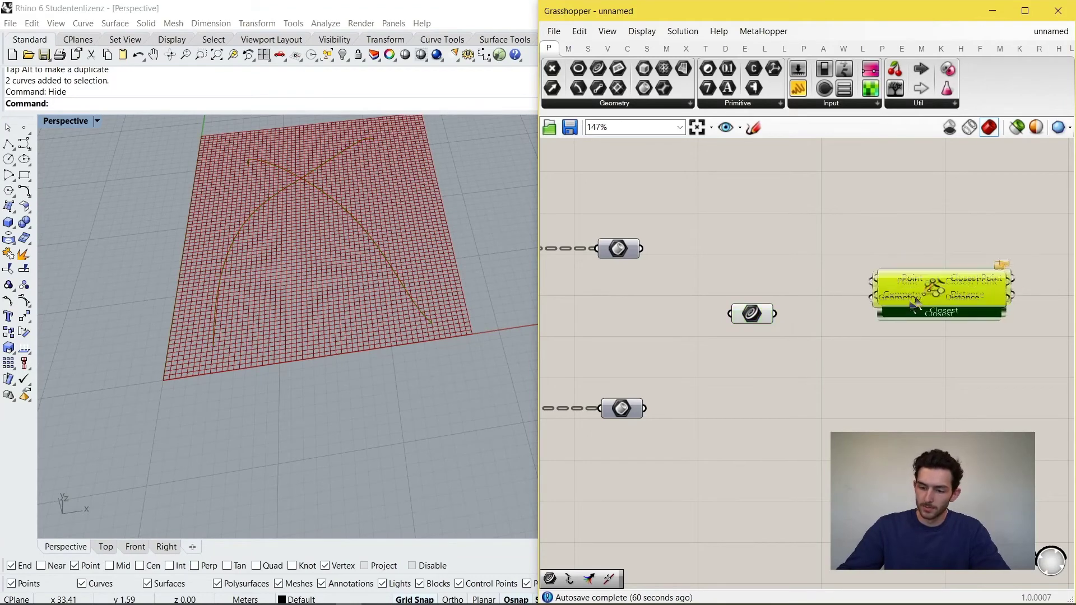
pyautogui.scroll(2, 799, 318)
pyautogui.click(780, 319)
pyautogui.moveTo(721, 316); pyautogui.dragTo(746, 322)
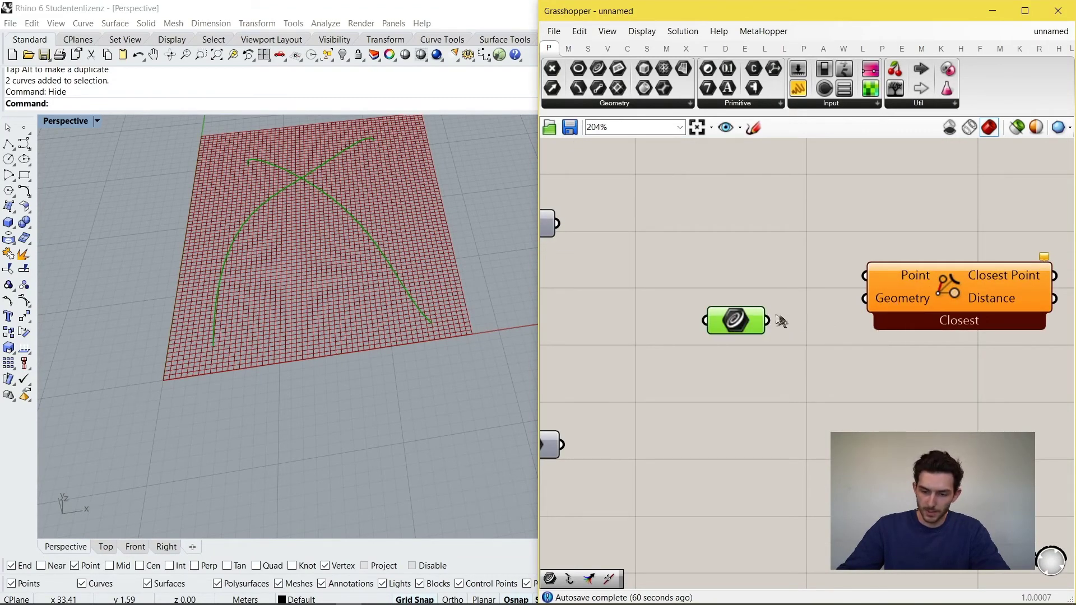
pyautogui.moveTo(752, 322); pyautogui.dragTo(771, 320)
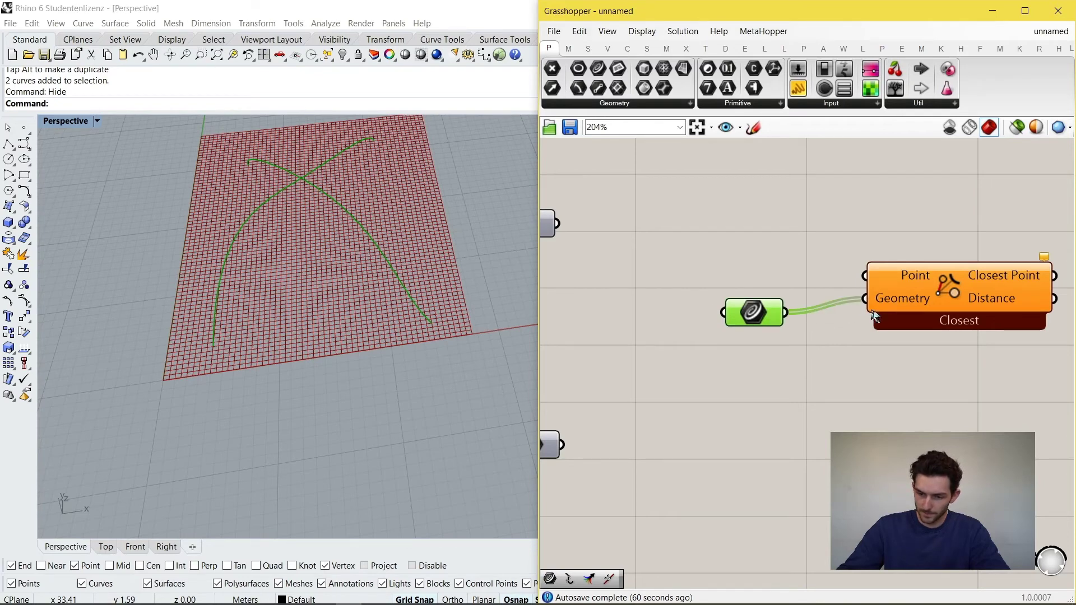
pyautogui.click(964, 308)
# Examine the two Brep parameters and the upstream Vector 2Pt component that supplies motion to the Move component.
pyautogui.scroll(-4, 959, 314)
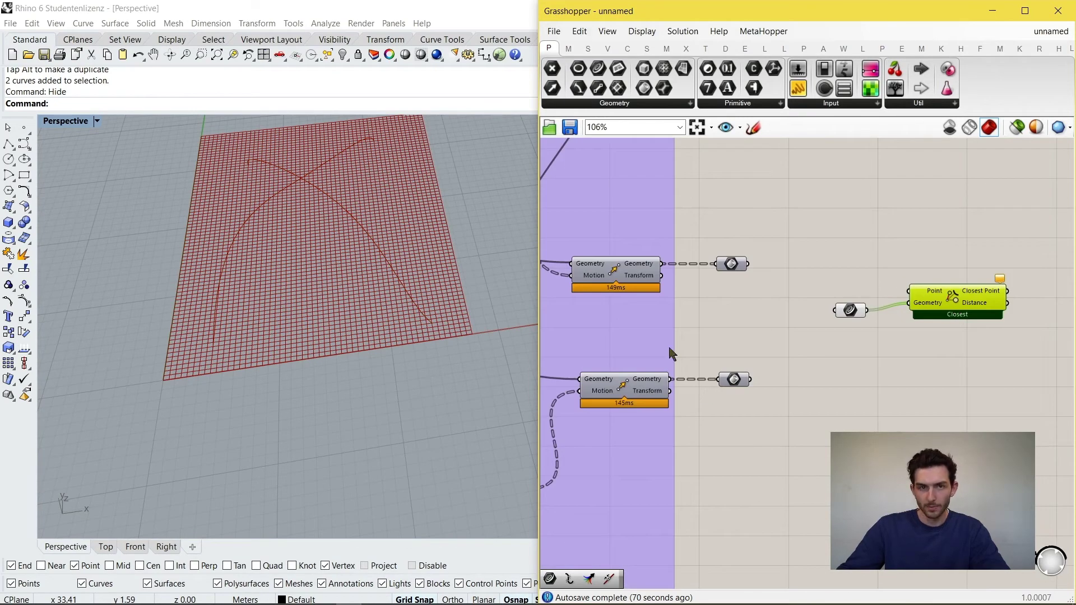
pyautogui.scroll(1, 750, 300)
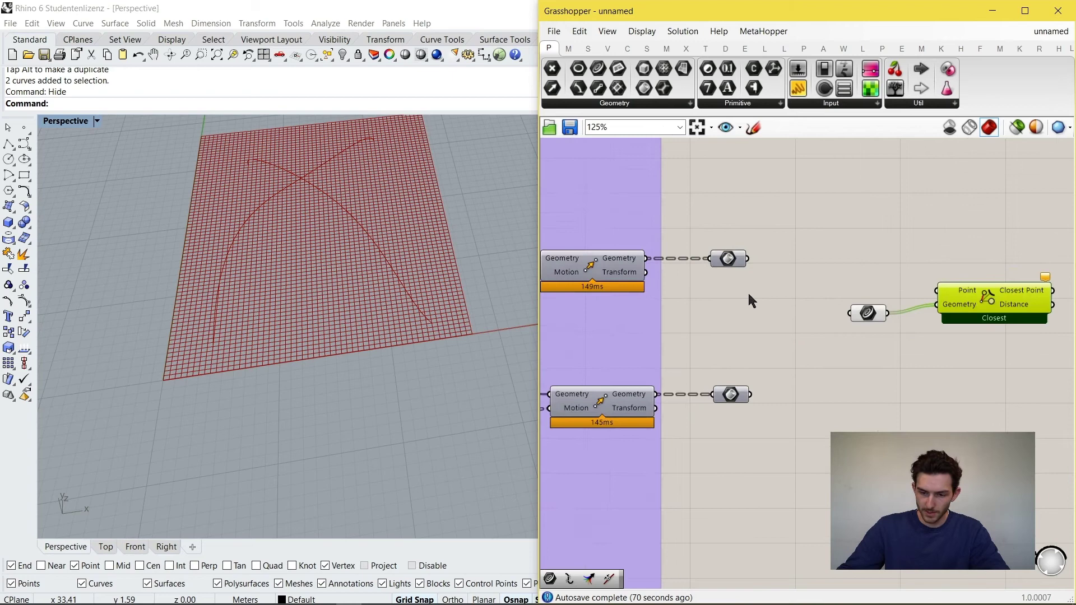
pyautogui.click(730, 262)
pyautogui.click(731, 395)
pyautogui.click(728, 260)
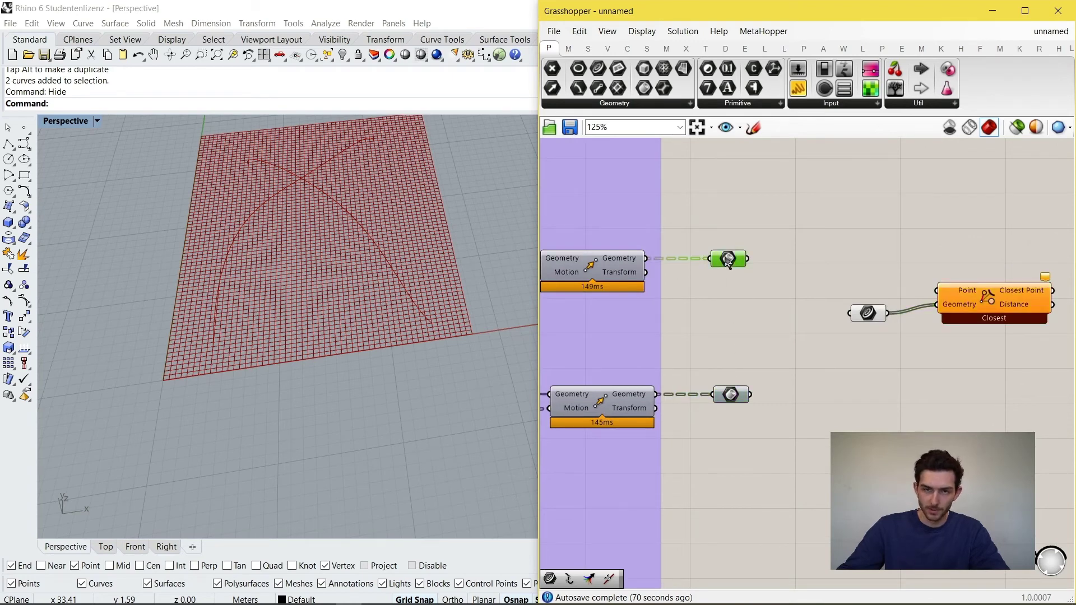
pyautogui.scroll(-5, 902, 297)
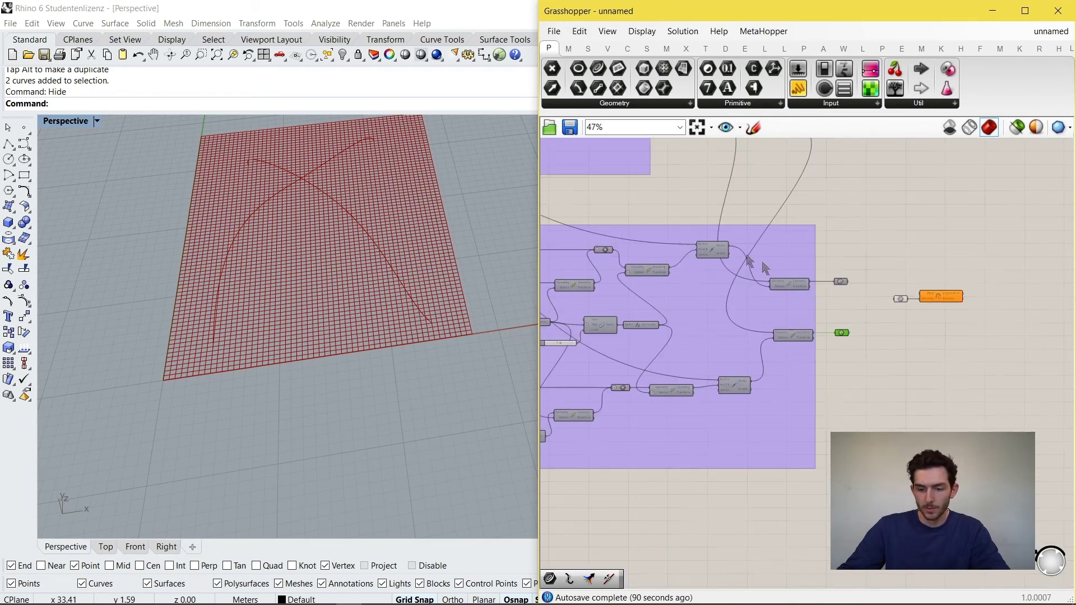
pyautogui.scroll(7, 741, 274)
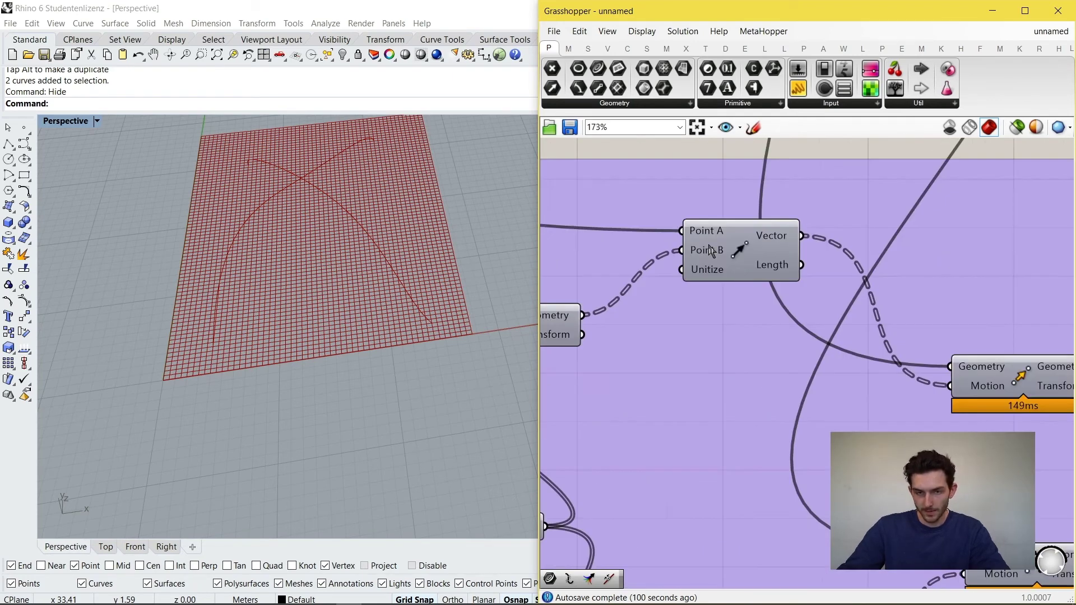
pyautogui.moveTo(709, 255)
pyautogui.scroll(-4, 709, 255)
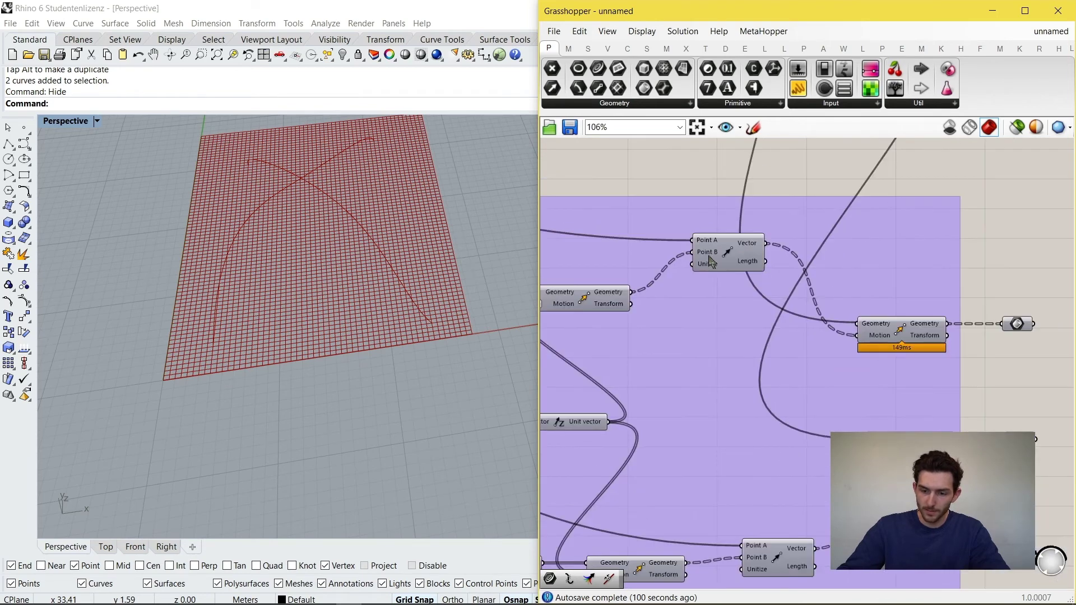
# Shift the Curve and Pull Point components away from the Brep parameters and place a Bounding Box component in the gap.
pyautogui.moveTo(958, 357); pyautogui.dragTo(695, 293, button='right')
pyautogui.moveTo(870, 339); pyautogui.dragTo(748, 273)
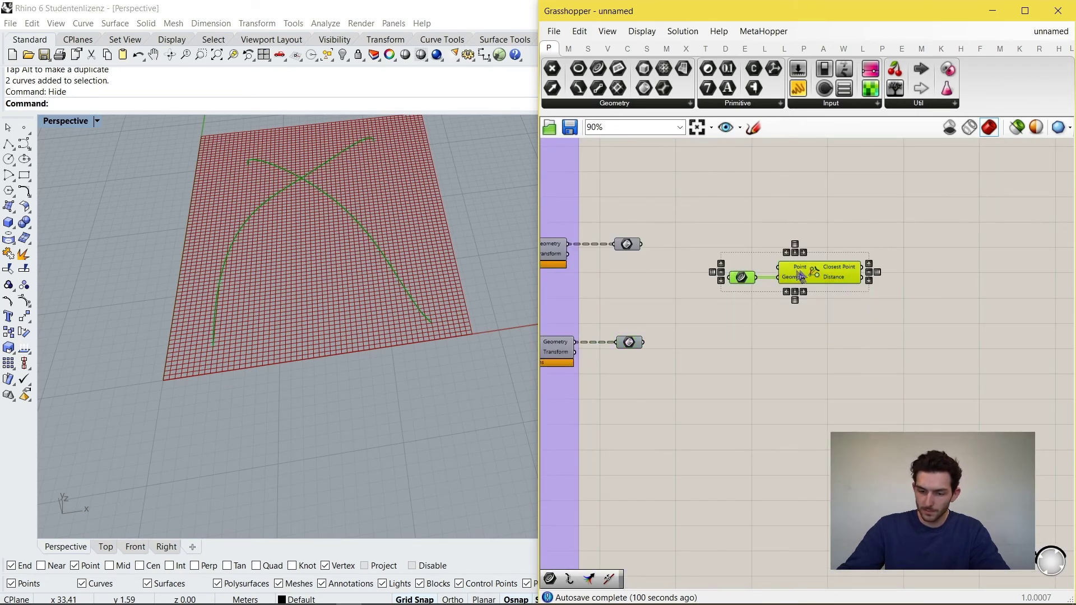
pyautogui.scroll(3, 724, 266)
pyautogui.doubleClick(725, 267)
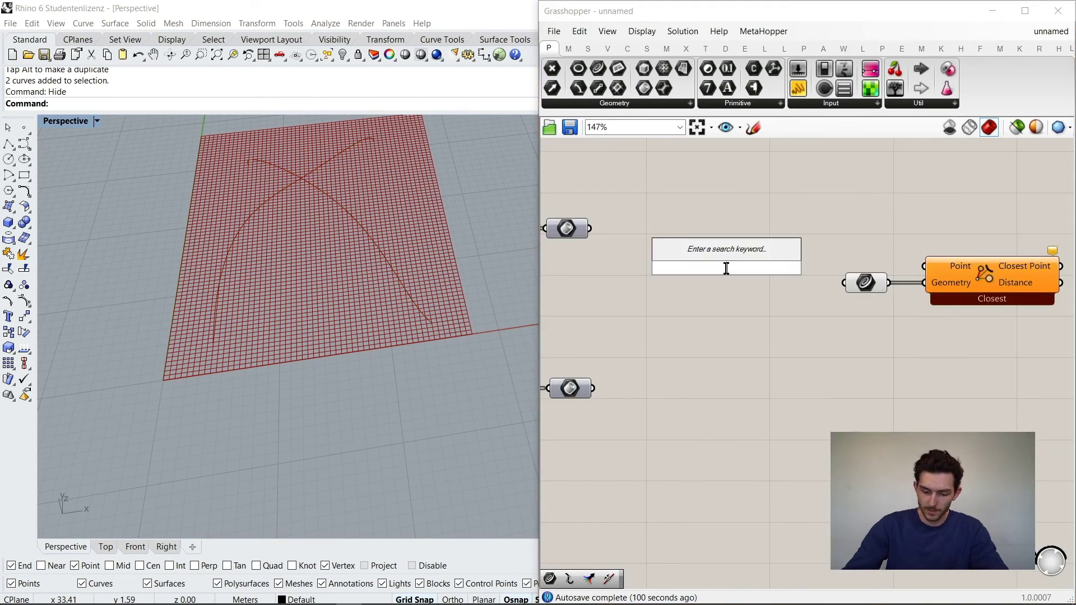
pyautogui.write('nounding')
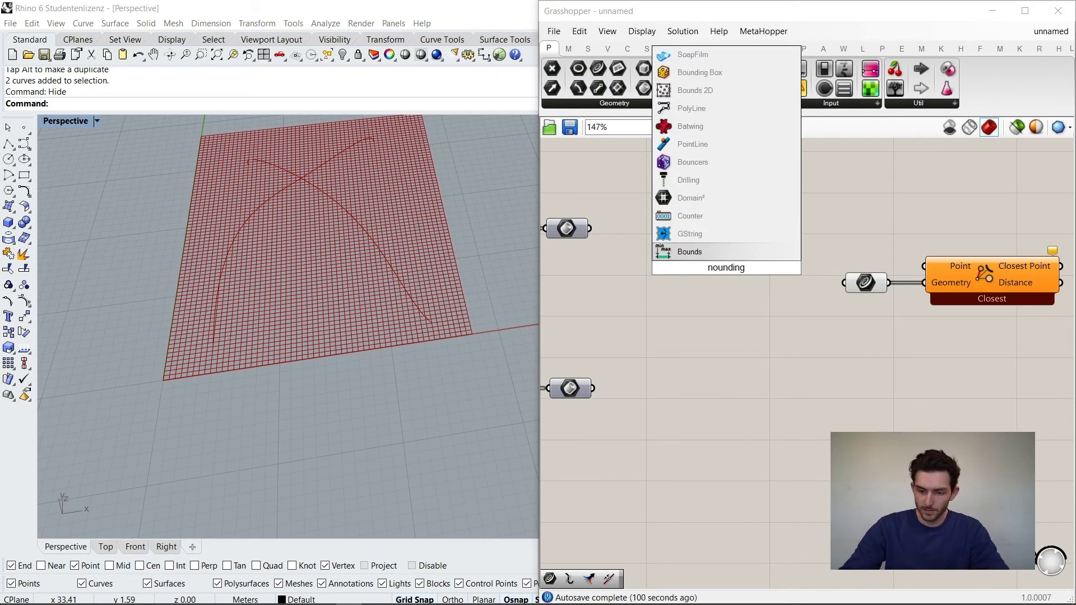
pyautogui.press('BackSpace')
pyautogui.press('BackSpace')
pyautogui.press('BackSpace')
pyautogui.press('BackSpace')
pyautogui.press('BackSpace')
pyautogui.press('BackSpace')
pyautogui.press('BackSpace')
pyautogui.press('BackSpace')
pyautogui.write('bounding')
pyautogui.press('Return')
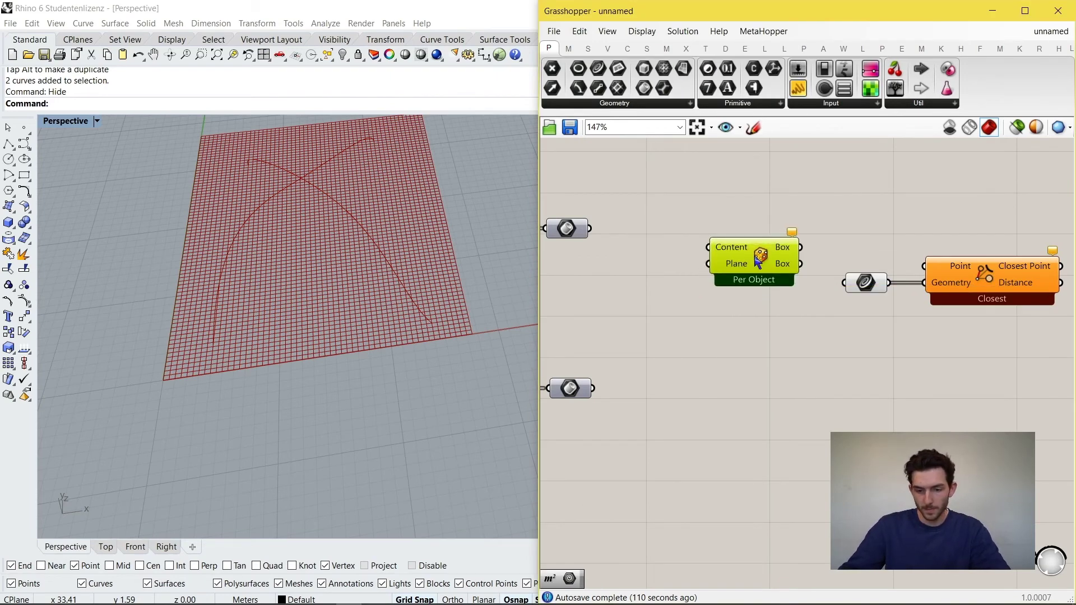
pyautogui.scroll(-1, 764, 274)
pyautogui.moveTo(764, 277); pyautogui.dragTo(791, 262)
# Add a new Brep parameter before the Bounding Box and connect both existing Brep parameters to its input.
pyautogui.doubleClick(668, 266)
pyautogui.write('br')
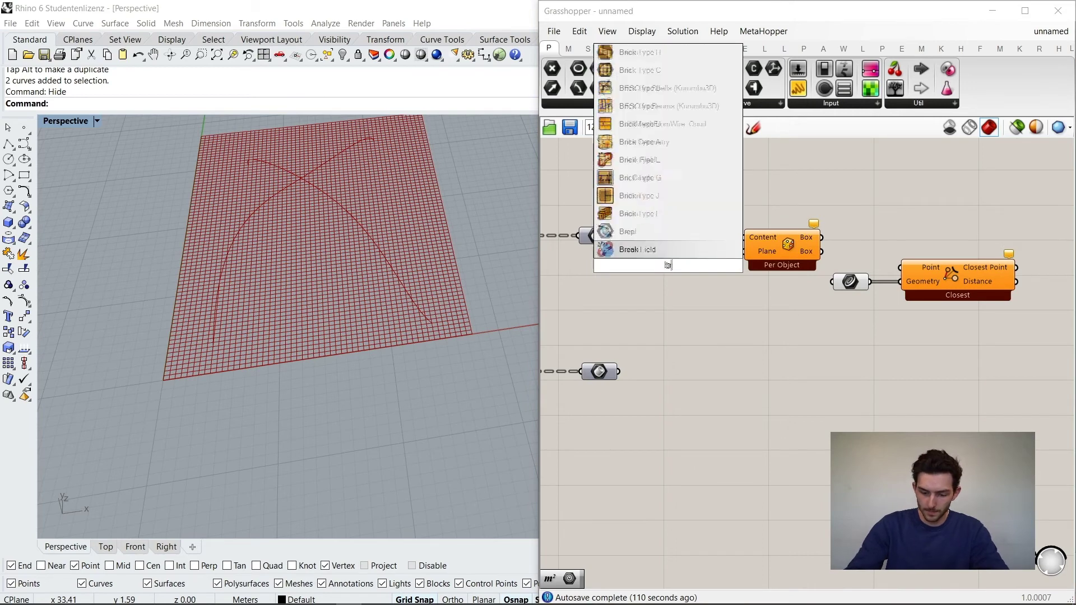
pyautogui.write('ep')
pyautogui.press('Return')
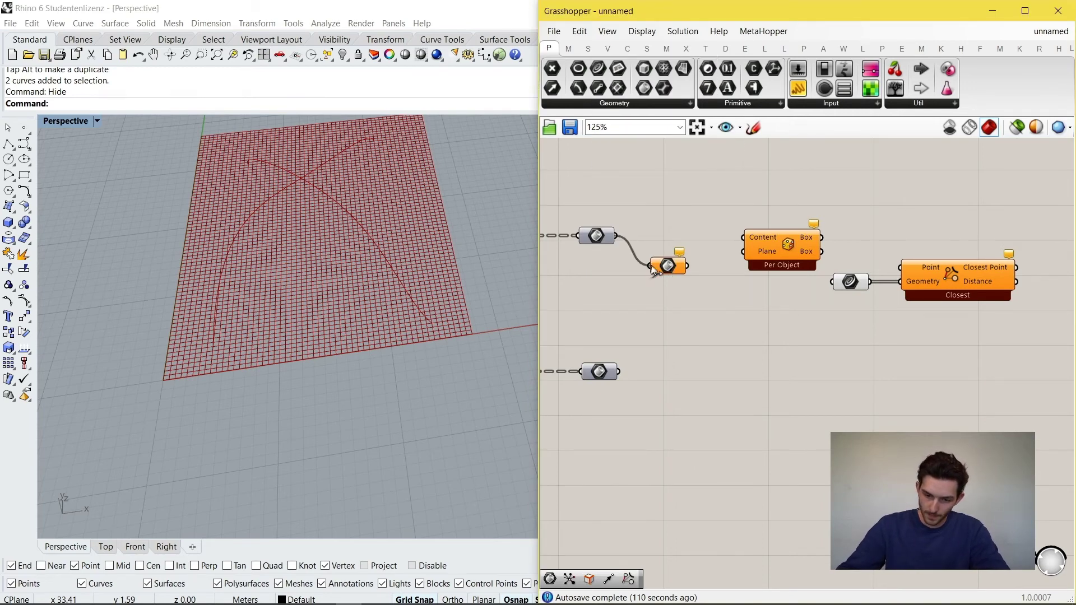
pyautogui.moveTo(651, 266); pyautogui.dragTo(651, 267)
pyautogui.keyDown('shift'); pyautogui.moveTo(619, 372); pyautogui.dragTo(686, 236); pyautogui.keyUp('shift')
# Flatten the combined Brep parameter, connect it to the Bounding Box's Content input and inspect the boxes around the modules.
pyautogui.rightClick(671, 255)
pyautogui.click(730, 365)
pyautogui.scroll(2, 700, 268)
pyautogui.moveTo(697, 246); pyautogui.dragTo(608, 247, button='right')
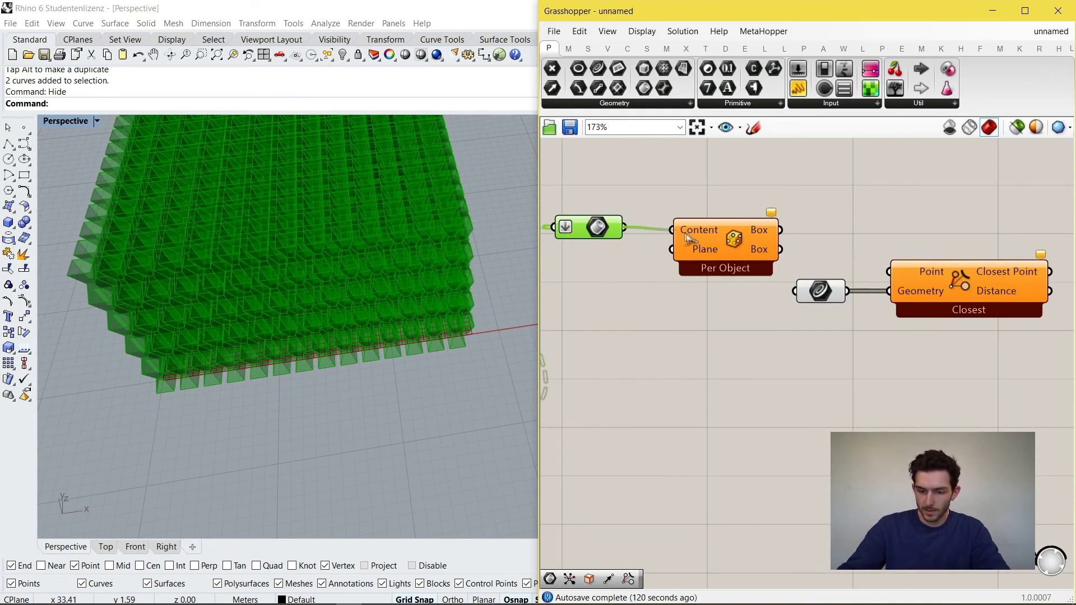
pyautogui.moveTo(686, 234); pyautogui.dragTo(686, 235)
pyautogui.moveTo(735, 238); pyautogui.dragTo(755, 235)
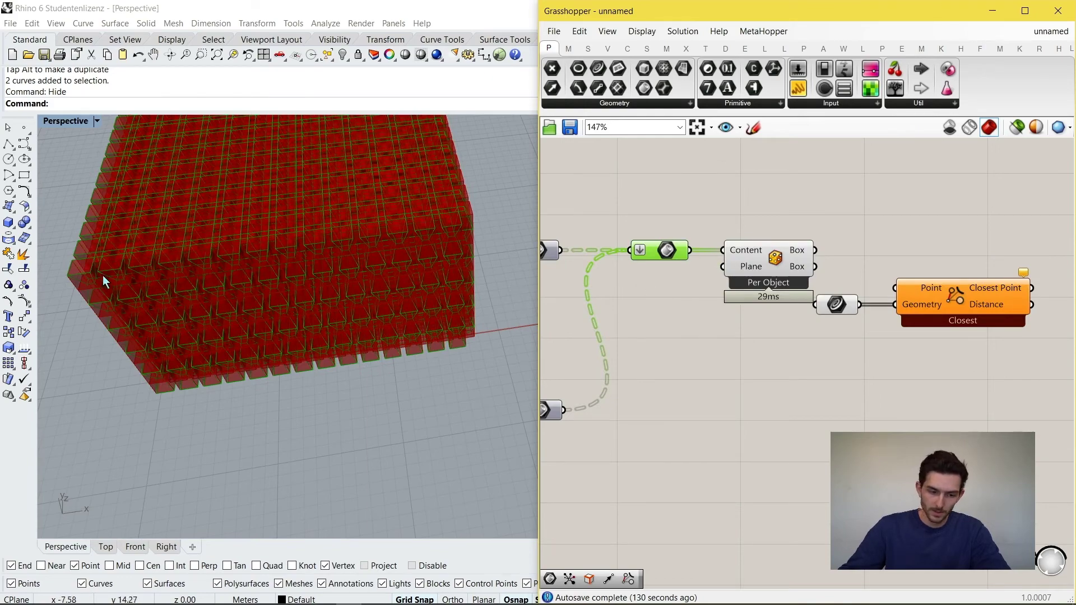
pyautogui.scroll(8, 103, 282)
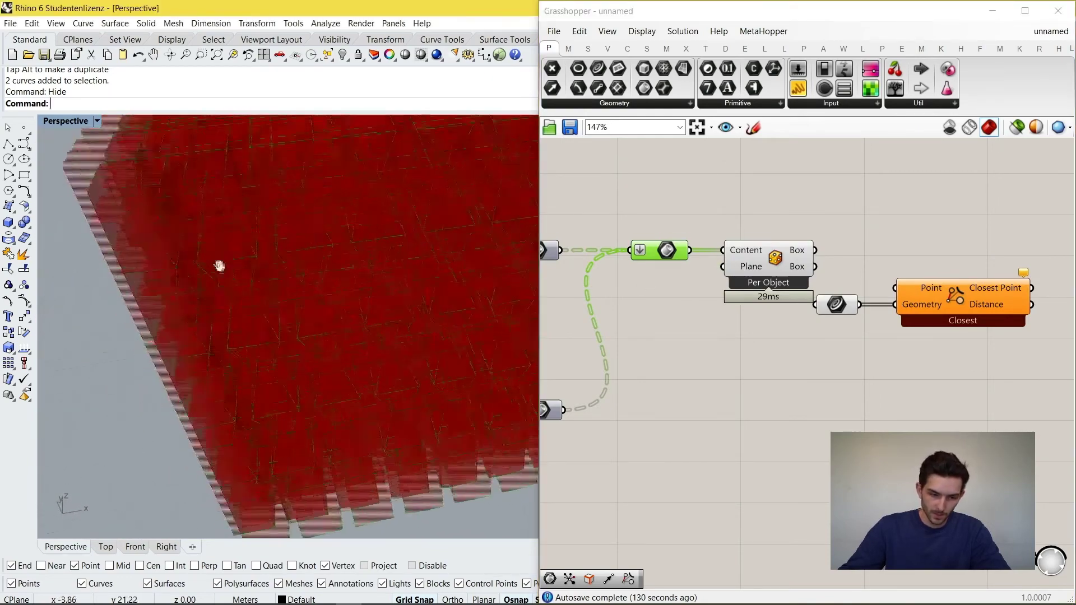
pyautogui.scroll(3, 219, 267)
pyautogui.click(779, 266)
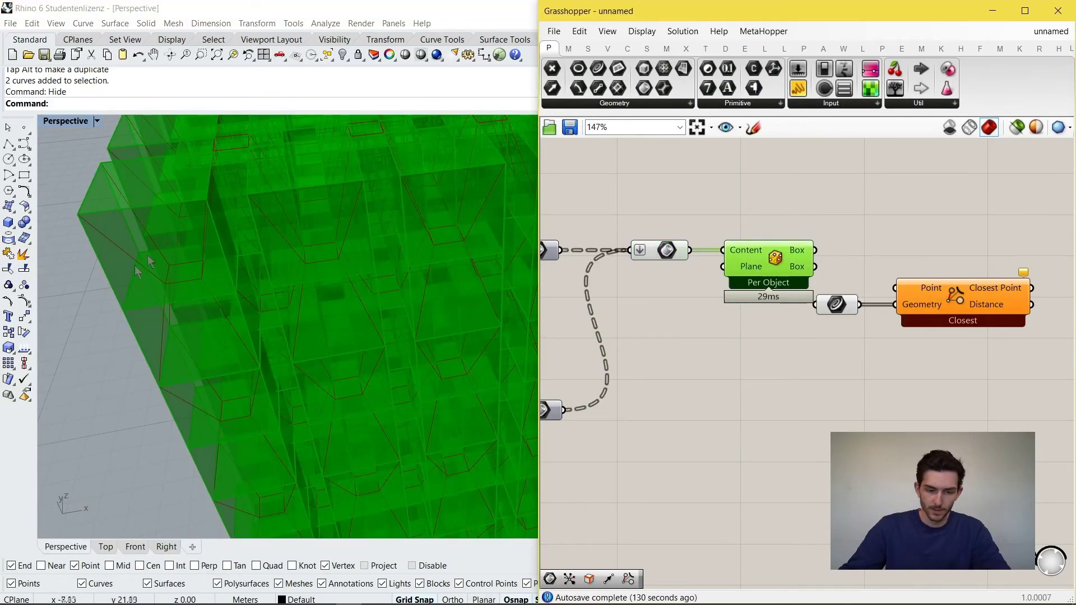
# Reposition the Curve and Pull Point components and add a Volume component after the Bounding Box.
pyautogui.moveTo(899, 313); pyautogui.dragTo(728, 317, button='right')
pyautogui.scroll(-3, 728, 318)
pyautogui.moveTo(766, 336)
pyautogui.mouseDown()
pyautogui.moveTo(678, 284)
pyautogui.moveTo(773, 320)
pyautogui.mouseUp()
pyautogui.scroll(3, 709, 270)
pyautogui.doubleClick(710, 263)
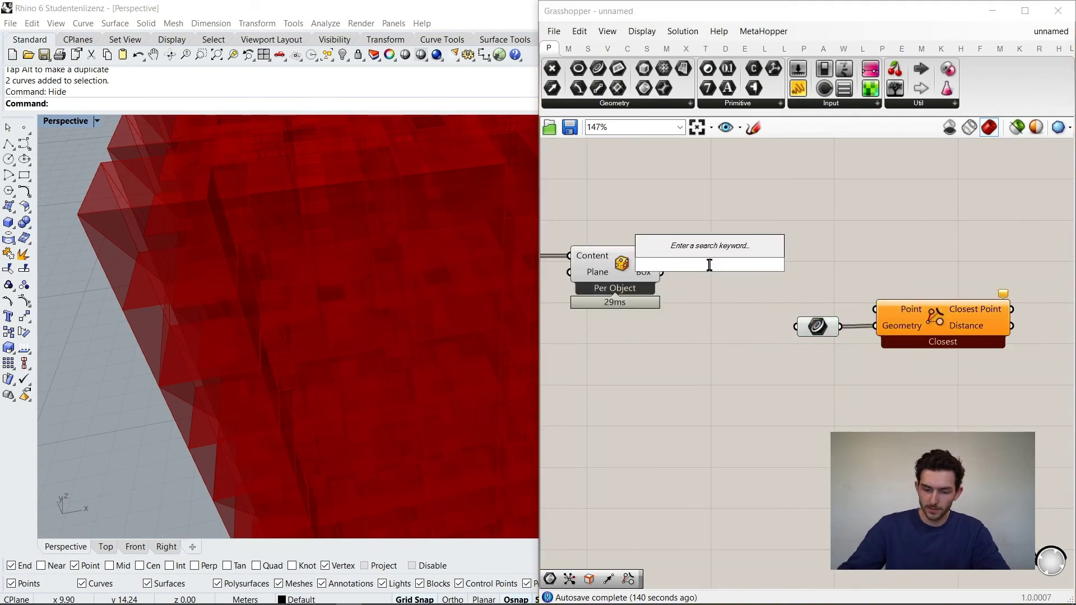
pyautogui.write('volume')
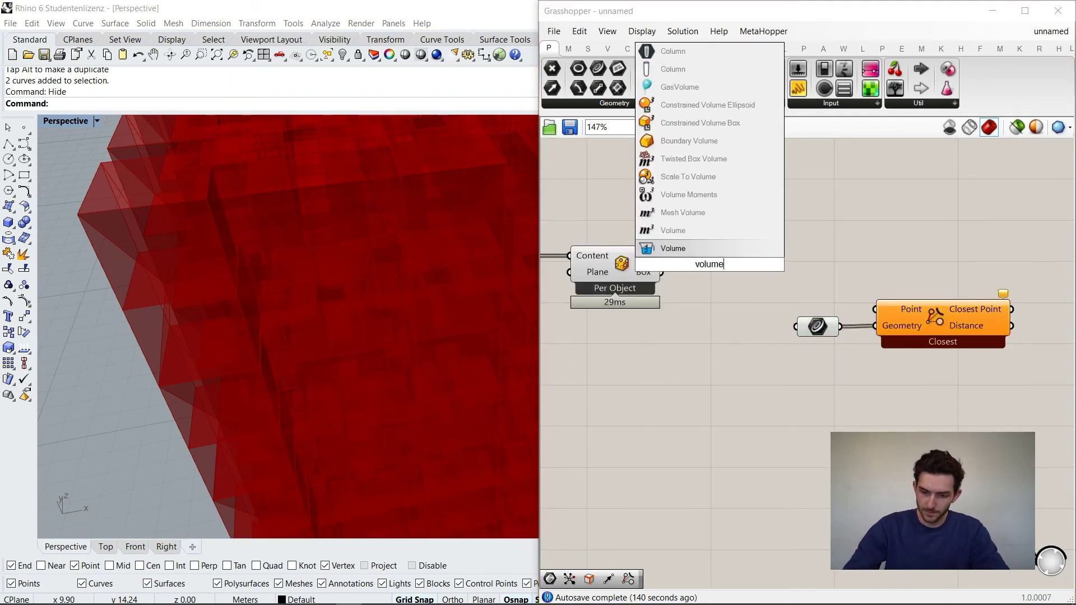
pyautogui.press('Return')
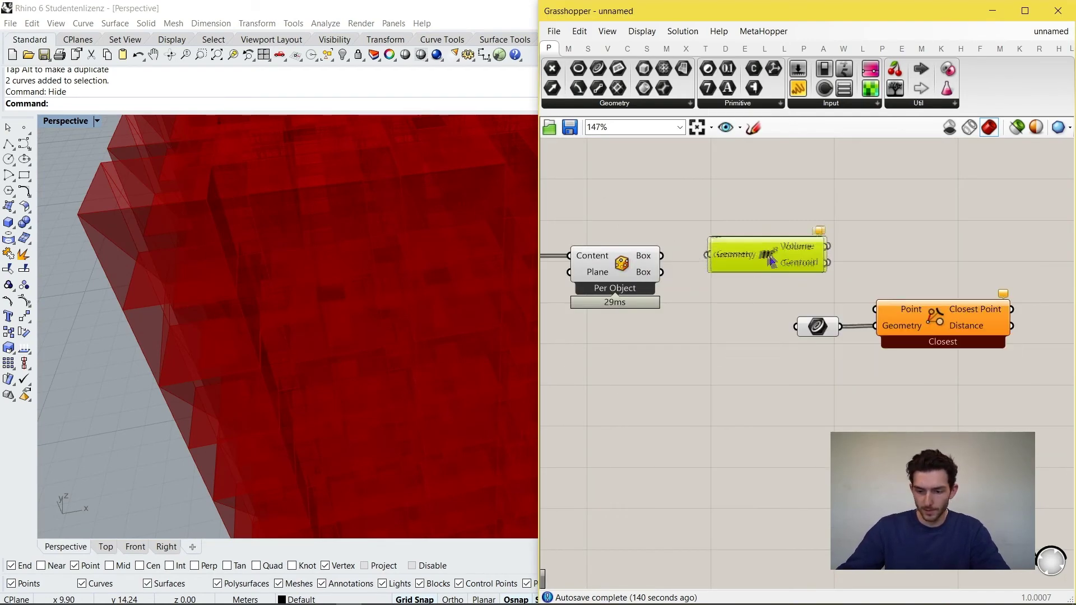
# Nudge the Volume component into place beside the Bounding Box and check the inputs and outputs of both components.
pyautogui.scroll(2, 743, 264)
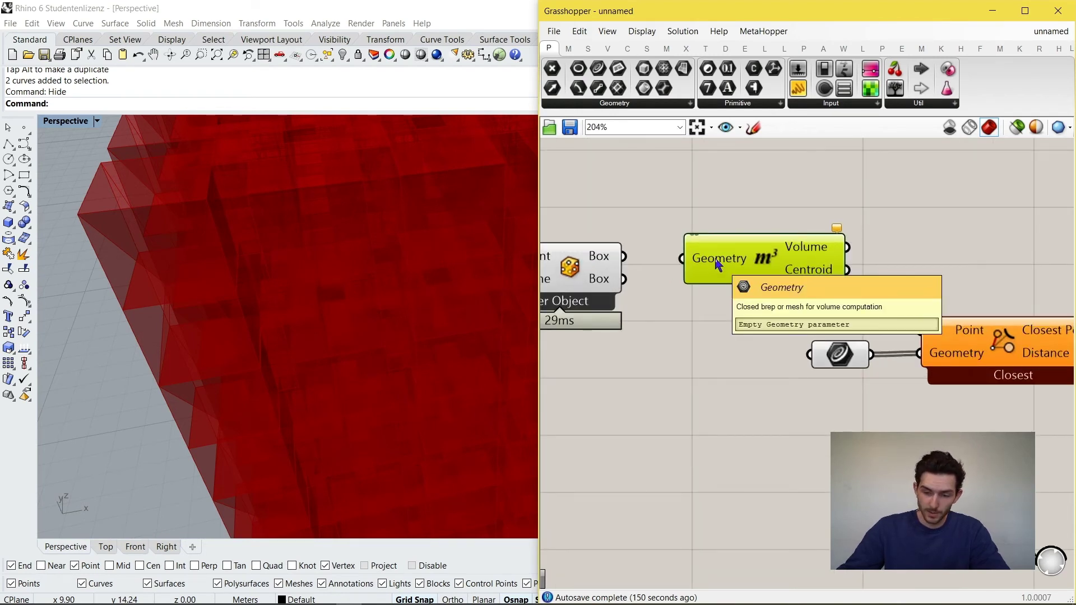
pyautogui.scroll(-4, 889, 237)
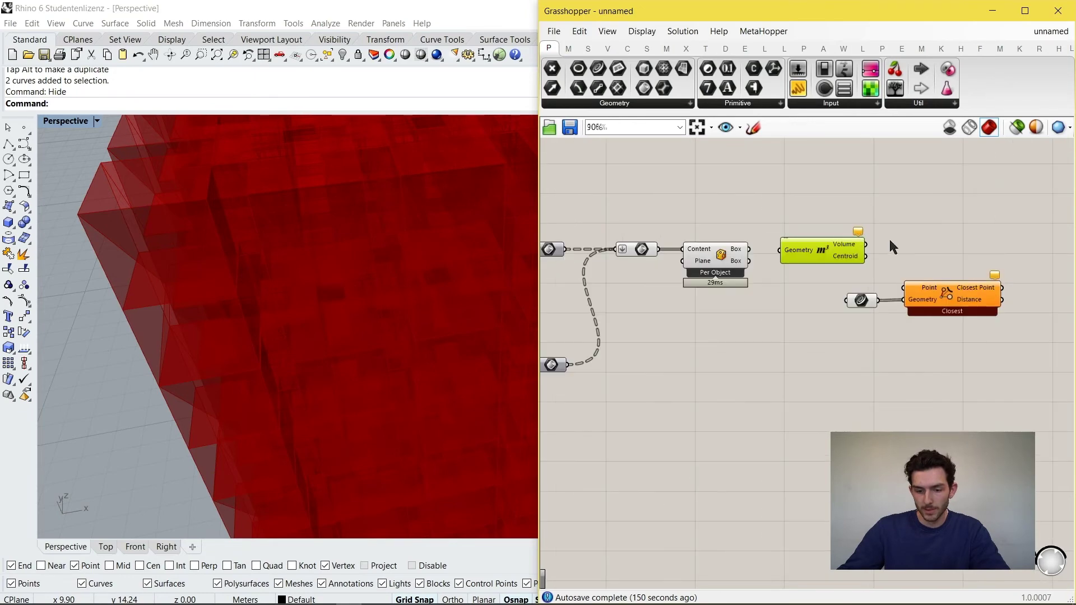
pyautogui.moveTo(635, 272); pyautogui.dragTo(750, 264, button='right')
pyautogui.scroll(2, 750, 264)
pyautogui.click(755, 238)
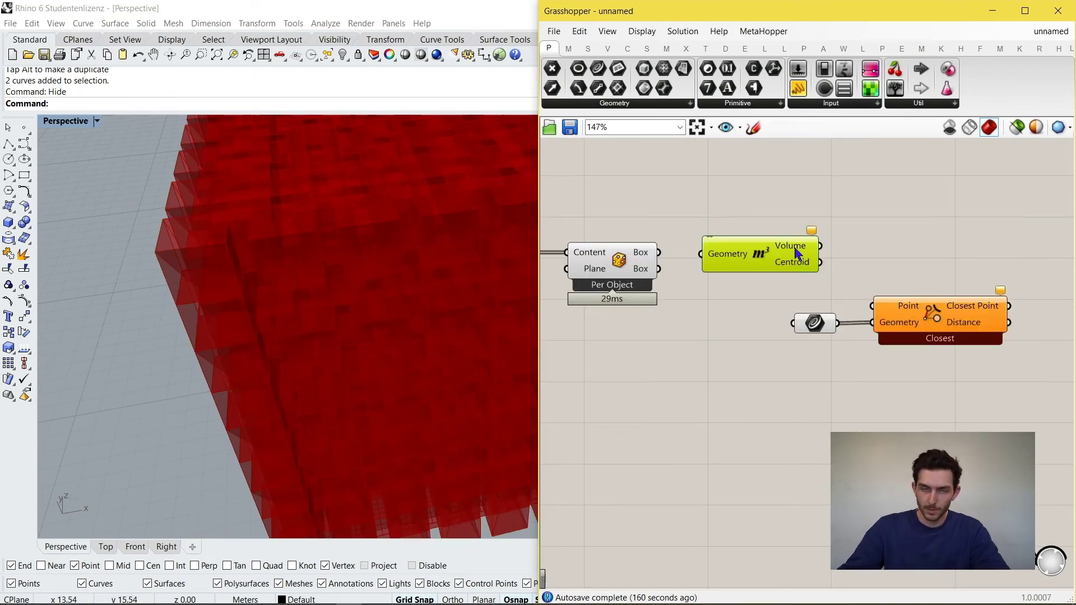
pyautogui.moveTo(798, 254)
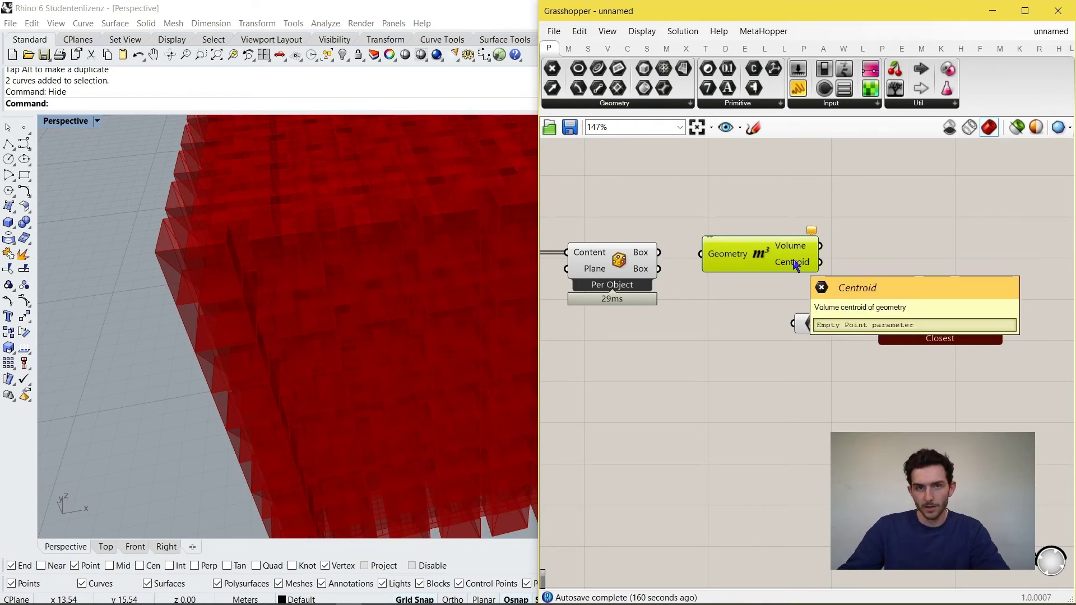
pyautogui.moveTo(750, 259); pyautogui.dragTo(750, 251)
pyautogui.click(738, 295)
pyautogui.click(635, 268)
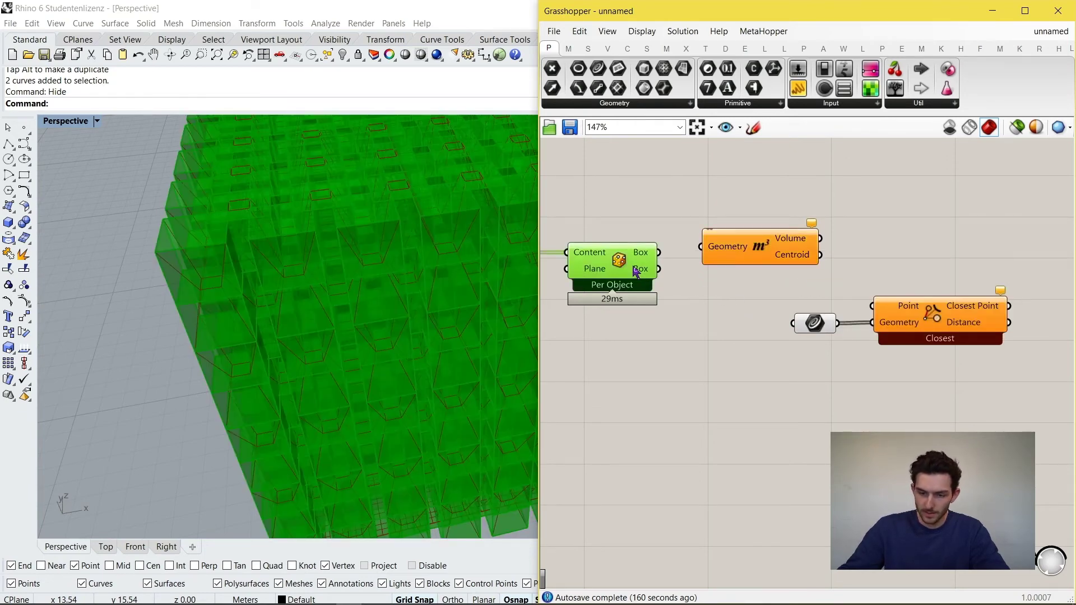
pyautogui.moveTo(636, 272)
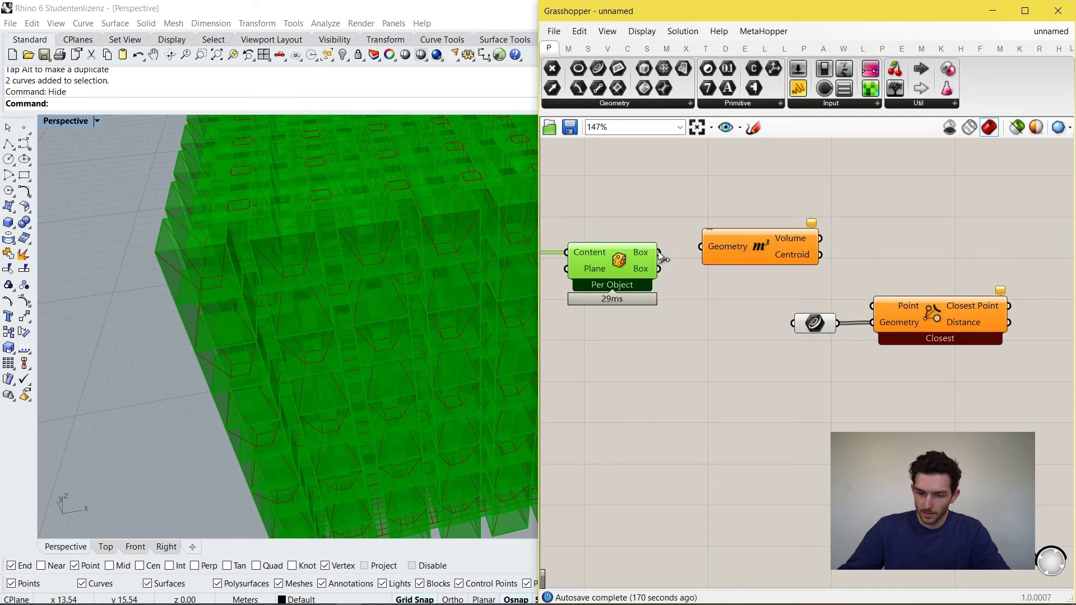
# Connect the Bounding Box's Box output to the Volume's Geometry input and align the Volume component with the Bounding Box.
pyautogui.moveTo(714, 247); pyautogui.dragTo(715, 247)
pyautogui.moveTo(740, 243); pyautogui.dragTo(740, 249)
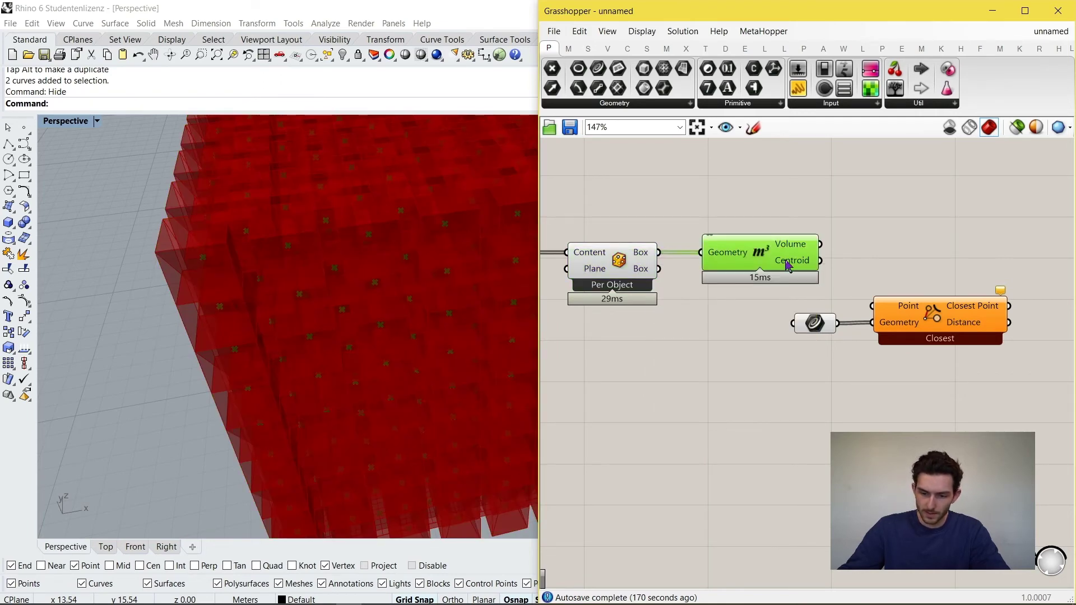
pyautogui.moveTo(769, 264); pyautogui.dragTo(737, 262, button='right')
pyautogui.moveTo(582, 246); pyautogui.dragTo(622, 234, button='right')
pyautogui.click(623, 245)
pyautogui.click(623, 234)
# Shift the Curve and Pull Point components and connect the Volume's Centroid output to Pull Point's Point input.
pyautogui.moveTo(843, 267); pyautogui.dragTo(762, 267, button='right')
pyautogui.moveTo(854, 315); pyautogui.dragTo(922, 300)
pyautogui.click(838, 232)
pyautogui.moveTo(735, 238); pyautogui.dragTo(868, 284)
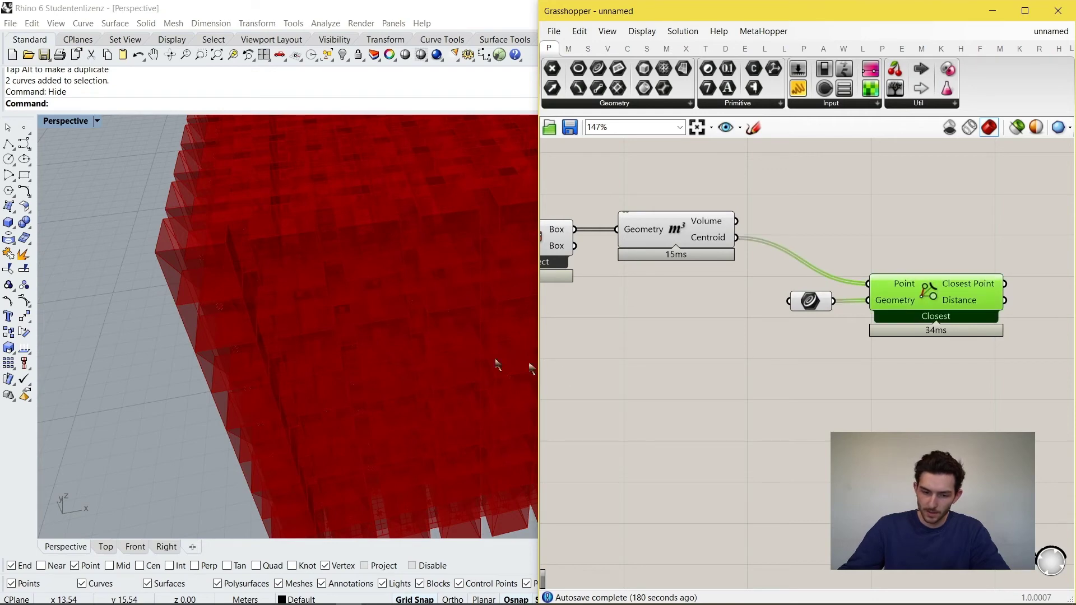
# Turn off the preview of the combined Brep parameter, the Bounding Box and the Volume component.
pyautogui.scroll(-6, 319, 343)
pyautogui.scroll(-5, 997, 337)
pyautogui.moveTo(879, 374); pyautogui.dragTo(757, 264)
pyautogui.middleClick(875, 231)
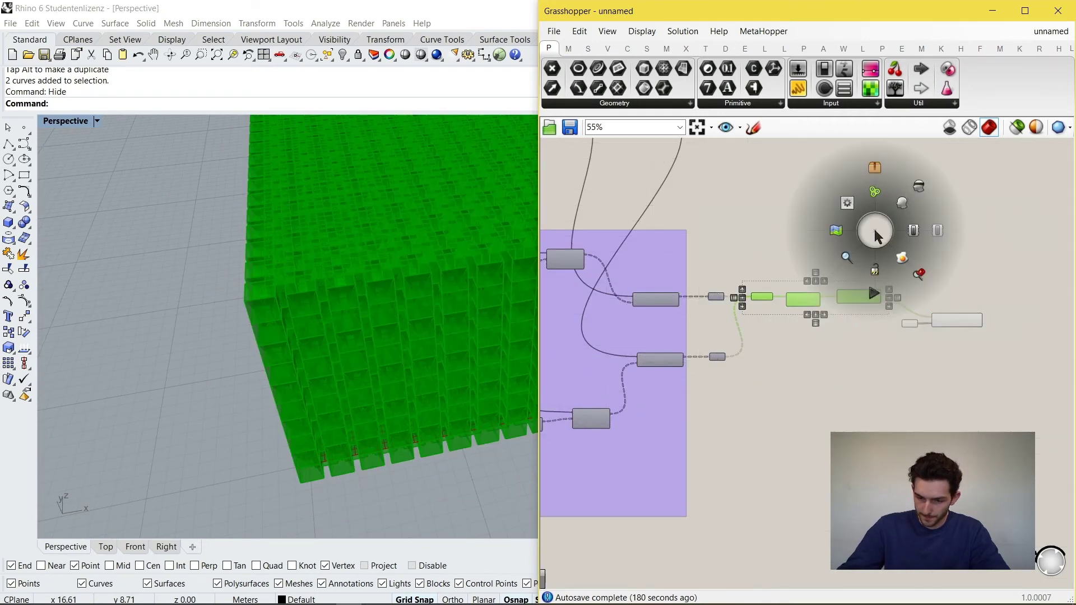
pyautogui.click(919, 187)
pyautogui.click(991, 211)
# Select Pull Point and examine its closest points along the attractor curves and the values of its Distance output.
pyautogui.scroll(5, 437, 266)
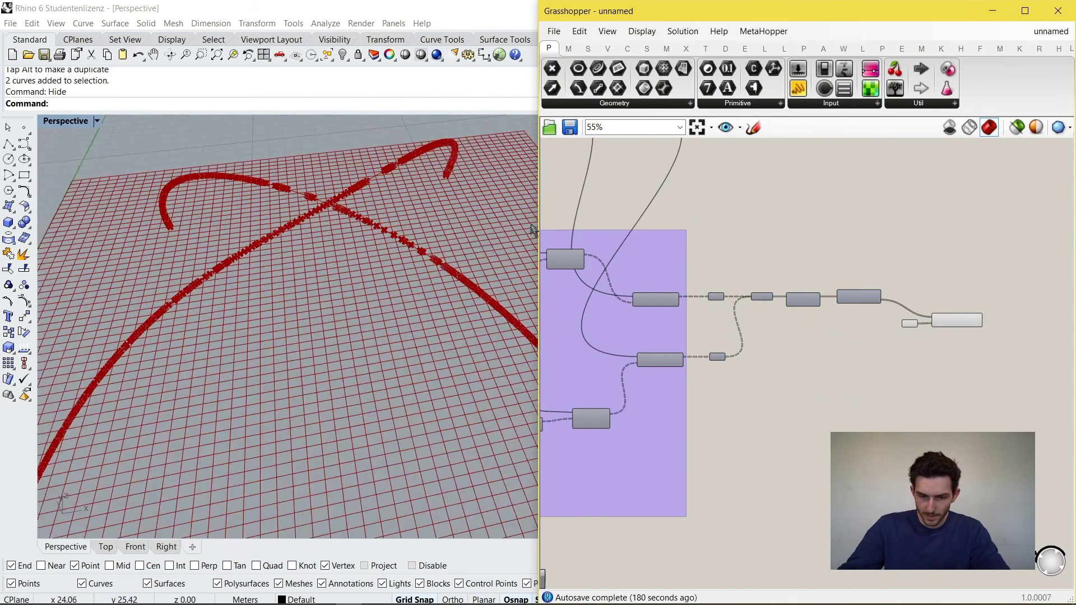
pyautogui.moveTo(449, 275); pyautogui.dragTo(462, 251, button='right')
pyautogui.click(965, 321)
pyautogui.scroll(2, 431, 311)
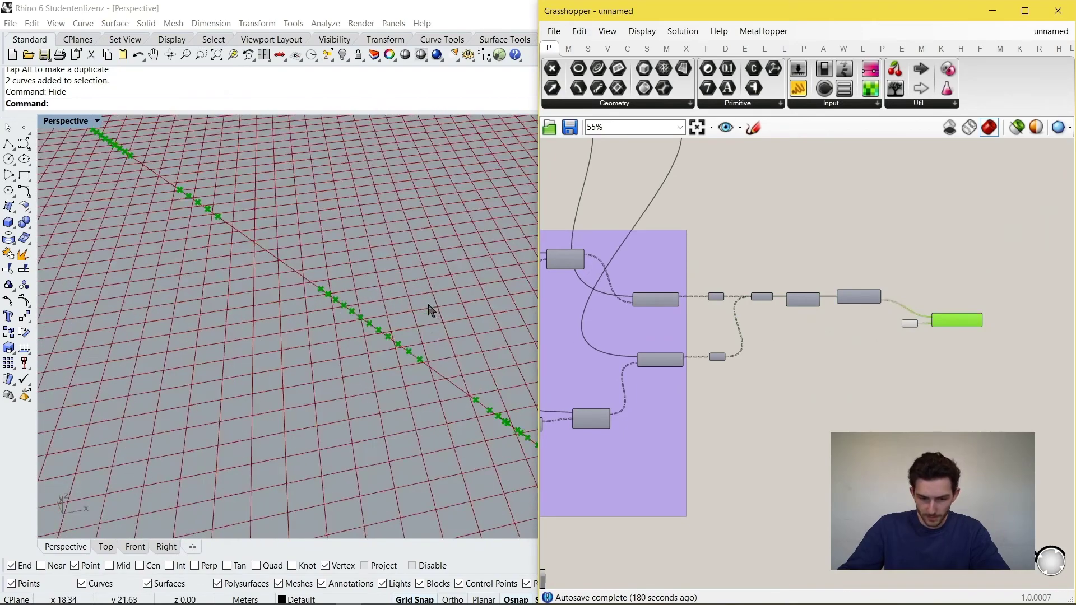
pyautogui.scroll(-11, 404, 320)
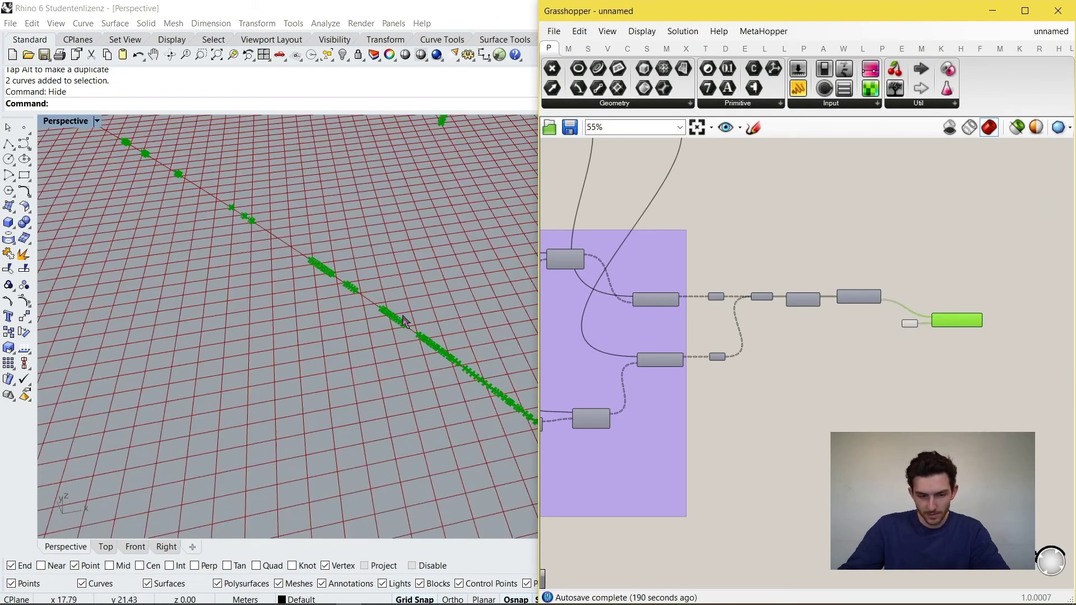
pyautogui.scroll(-2, 293, 222)
pyautogui.scroll(5, 973, 321)
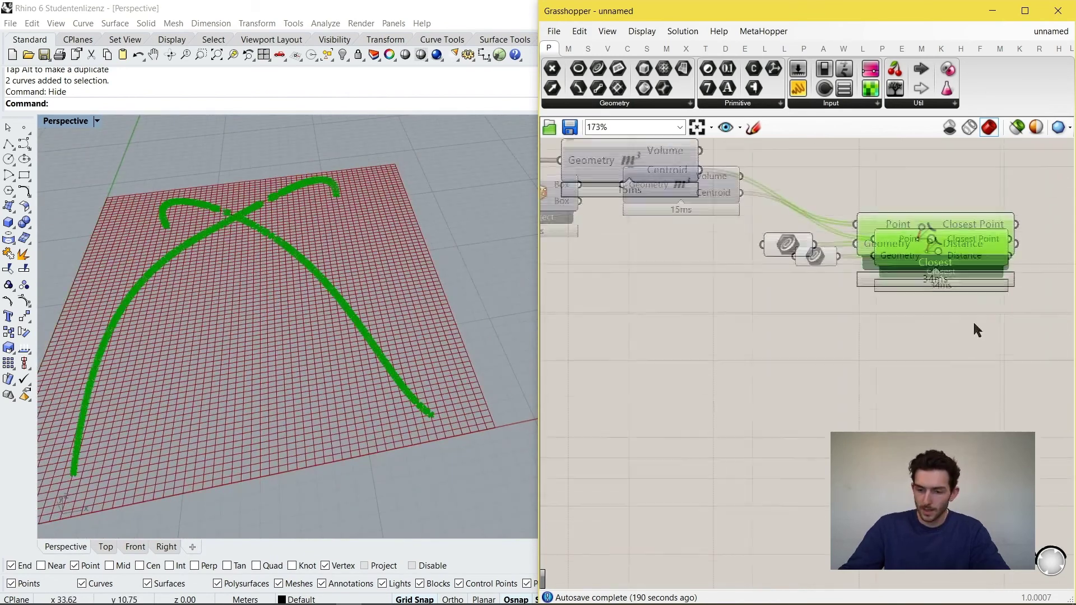
pyautogui.moveTo(829, 312)
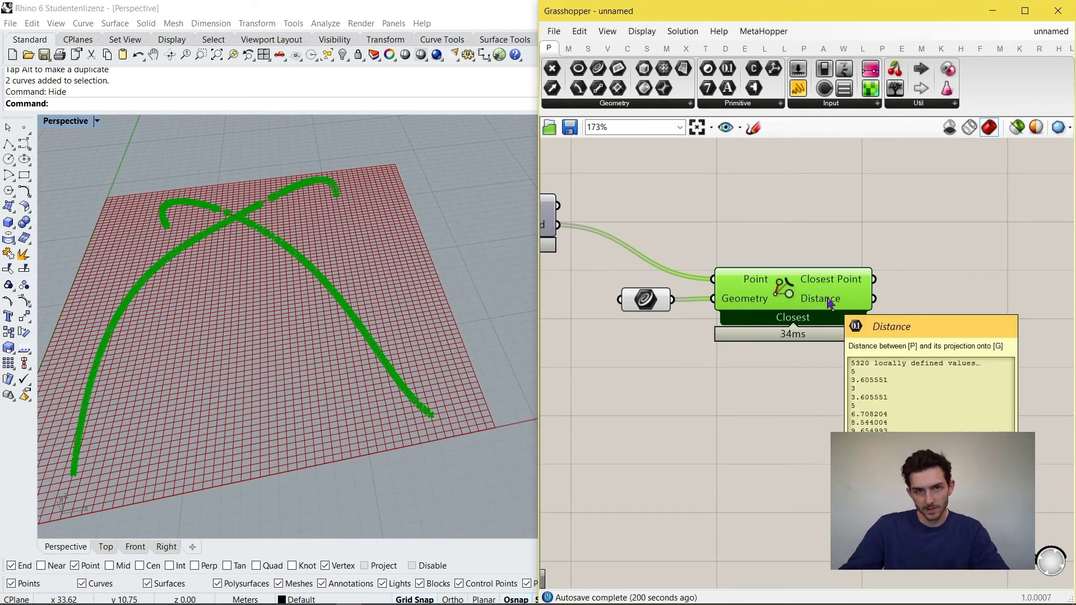
pyautogui.scroll(-3, 824, 307)
pyautogui.scroll(2, 728, 308)
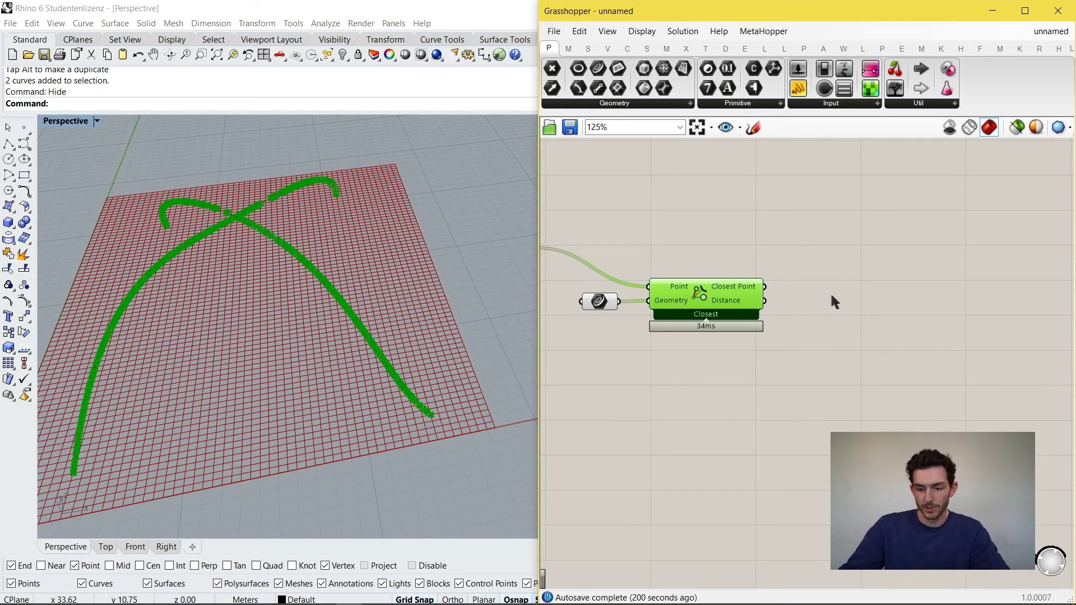
# Add a Cull Pattern component to the canvas beyond Pull Point.
pyautogui.moveTo(832, 296); pyautogui.dragTo(815, 314, button='right')
pyautogui.click(809, 312)
pyautogui.doubleClick(842, 265)
pyautogui.write('c')
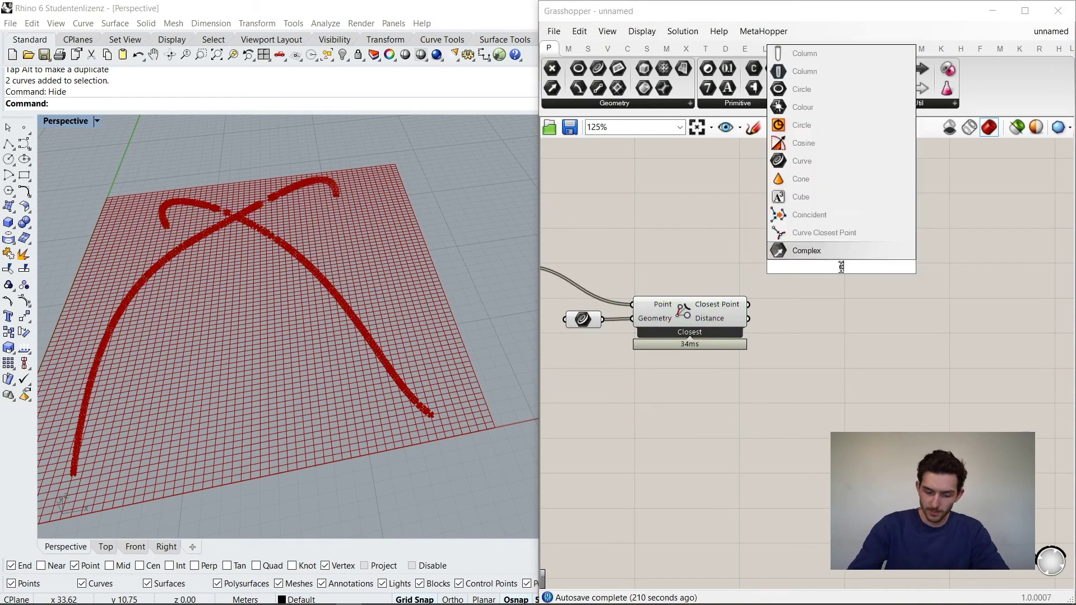
pyautogui.write('ull pa')
pyautogui.press('BackSpace')
pyautogui.press('BackSpace')
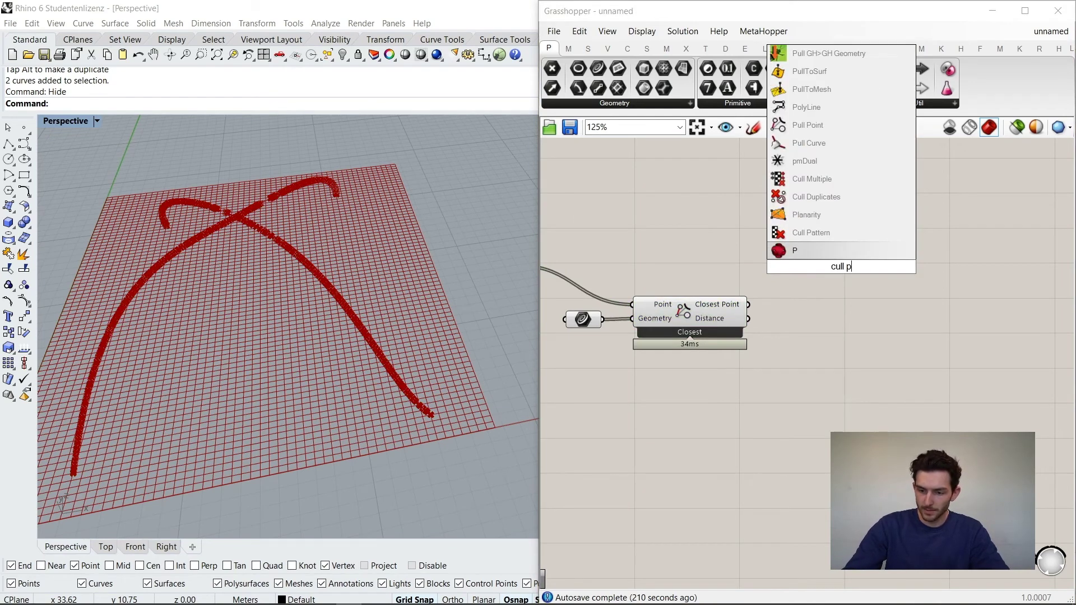
pyautogui.press('Return')
# Connect the combined Brep parameter to Cull Pattern's List input and inspect the module stack.
pyautogui.moveTo(845, 268); pyautogui.dragTo(624, 346)
pyautogui.click(980, 285)
pyautogui.scroll(-5, 981, 283)
pyautogui.scroll(4, 781, 209)
pyautogui.scroll(-2, 645, 277)
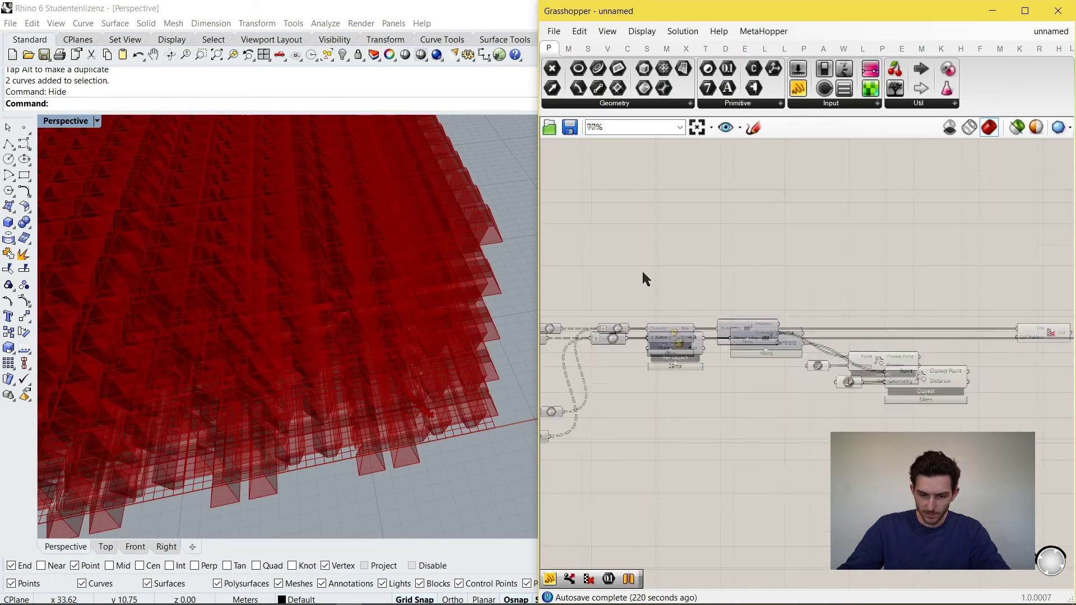
pyautogui.scroll(-5, 363, 311)
pyautogui.moveTo(363, 311)
pyautogui.mouseDown(button='right')
pyautogui.moveTo(367, 281)
pyautogui.moveTo(381, 314)
pyautogui.mouseUp(button='right')
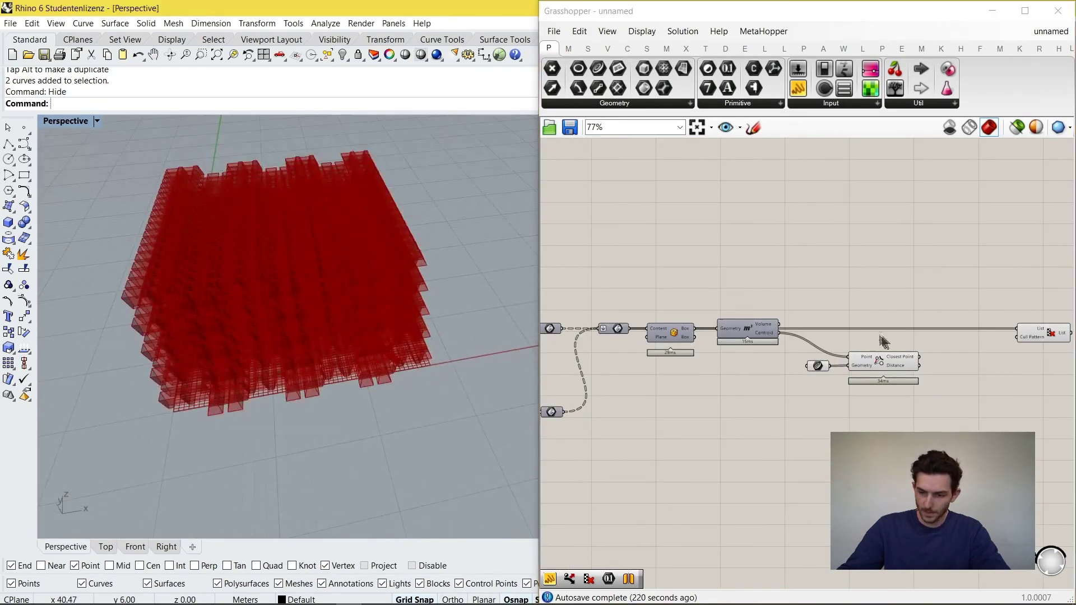
# Move Cull Pattern farther from Pull Point to make room and check the values of Pull Point's Distance output.
pyautogui.scroll(3, 924, 334)
pyautogui.moveTo(924, 335); pyautogui.dragTo(800, 314, button='right')
pyautogui.moveTo(1022, 325); pyautogui.dragTo(841, 323, button='right')
pyautogui.scroll(3, 841, 324)
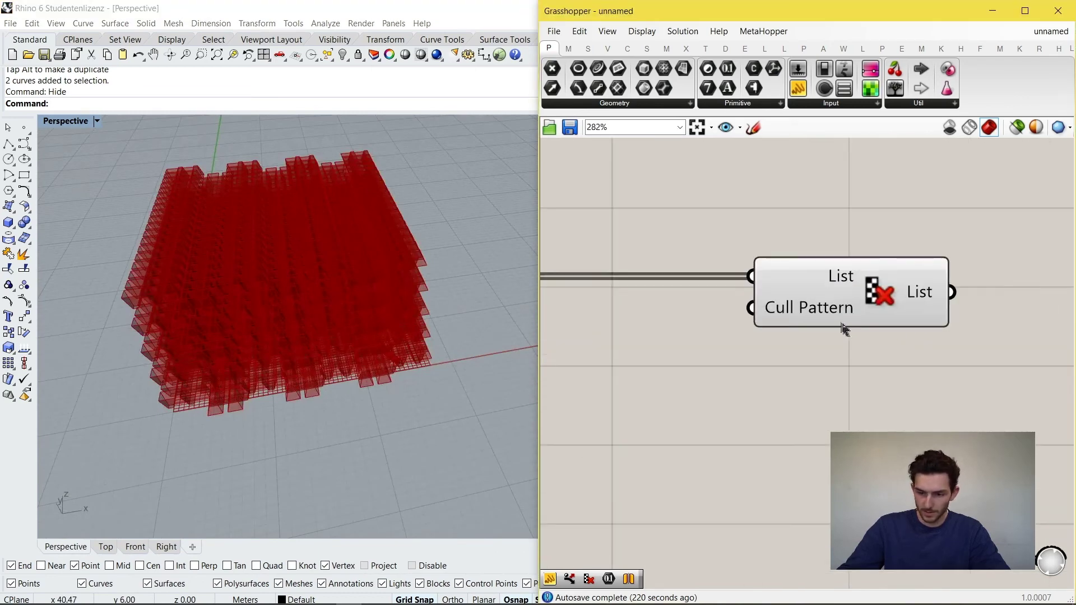
pyautogui.rightClick(886, 285)
pyautogui.click(964, 247)
pyautogui.scroll(-3, 964, 248)
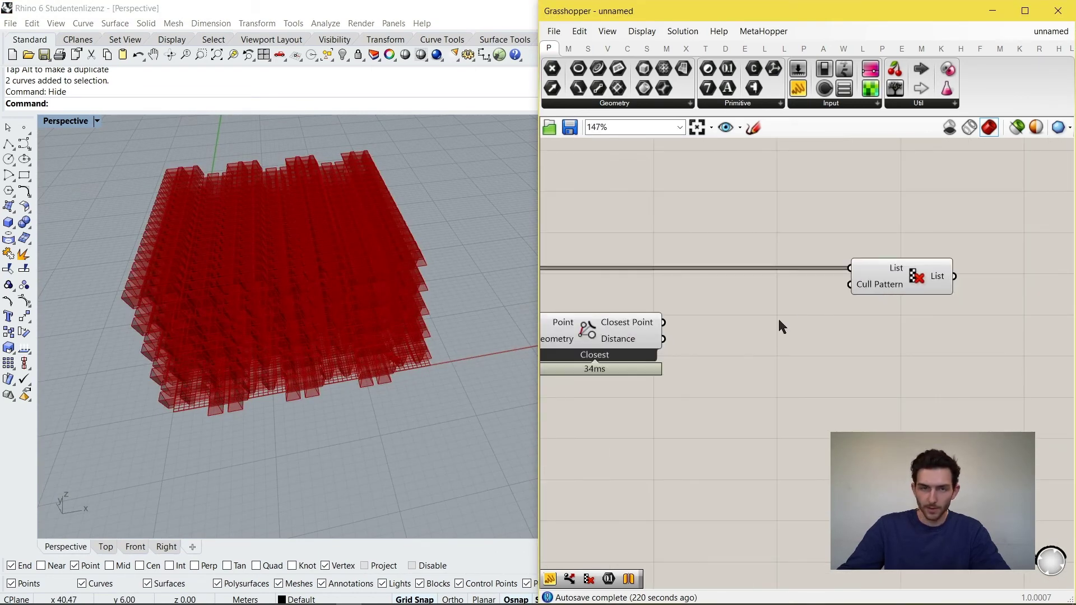
pyautogui.moveTo(877, 286); pyautogui.dragTo(961, 279)
pyautogui.click(631, 346)
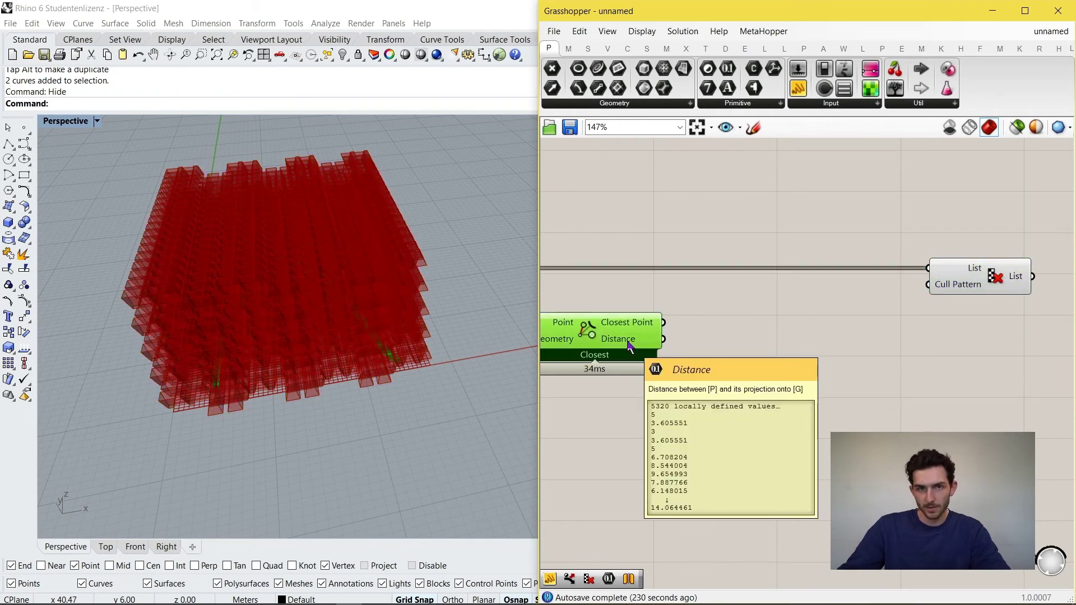
pyautogui.click(721, 347)
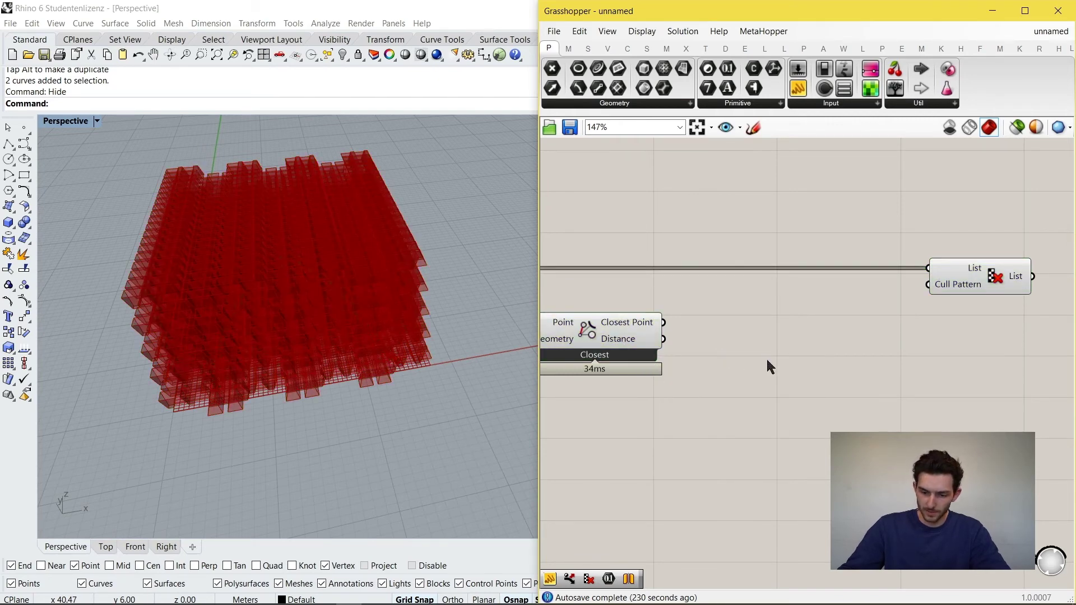
# Add a Smaller Than component beside Pull Point and connect the Distance output to its First Number input.
pyautogui.doubleClick(765, 347)
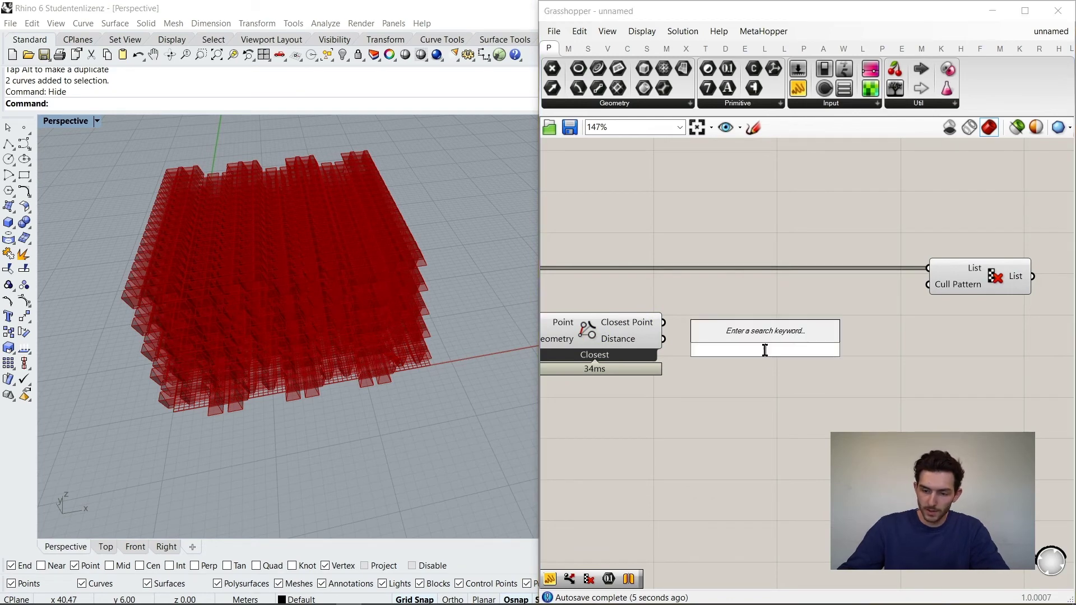
pyautogui.write('small')
pyautogui.press('Return')
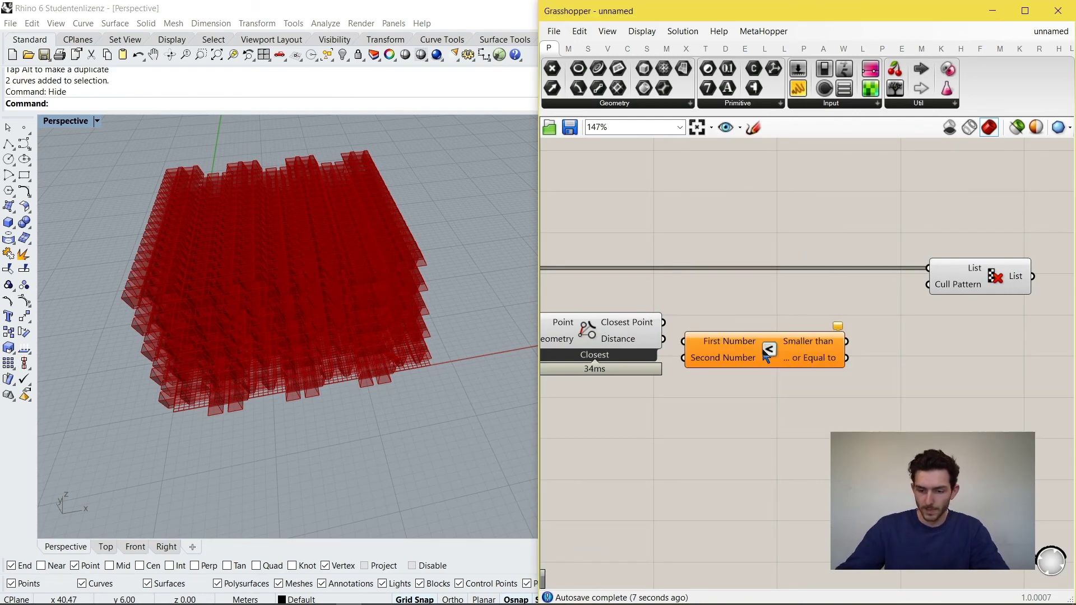
pyautogui.moveTo(767, 356); pyautogui.dragTo(799, 351)
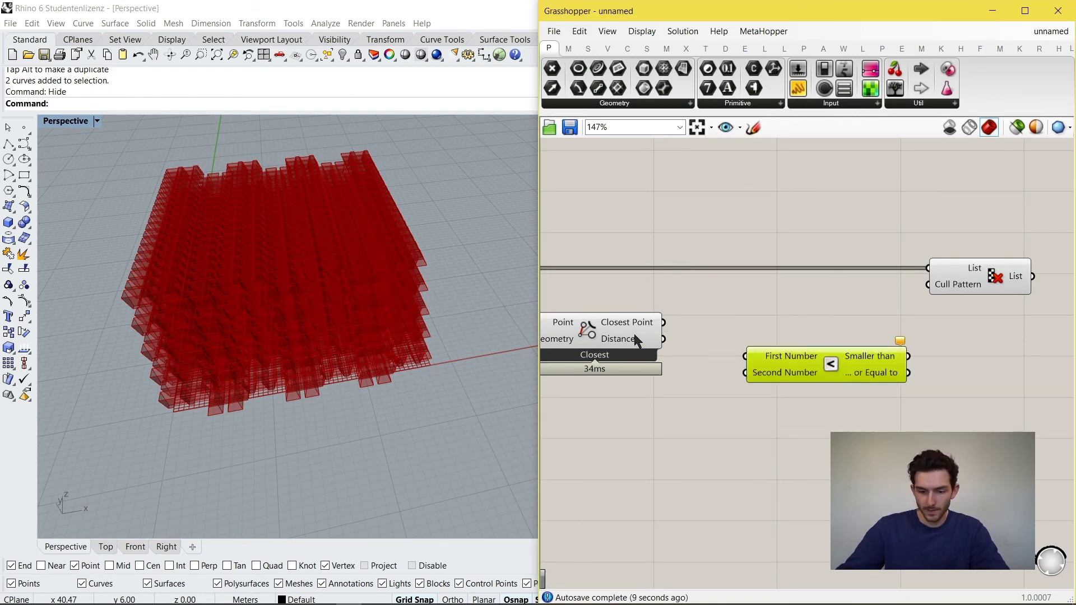
pyautogui.moveTo(663, 339); pyautogui.dragTo(761, 372)
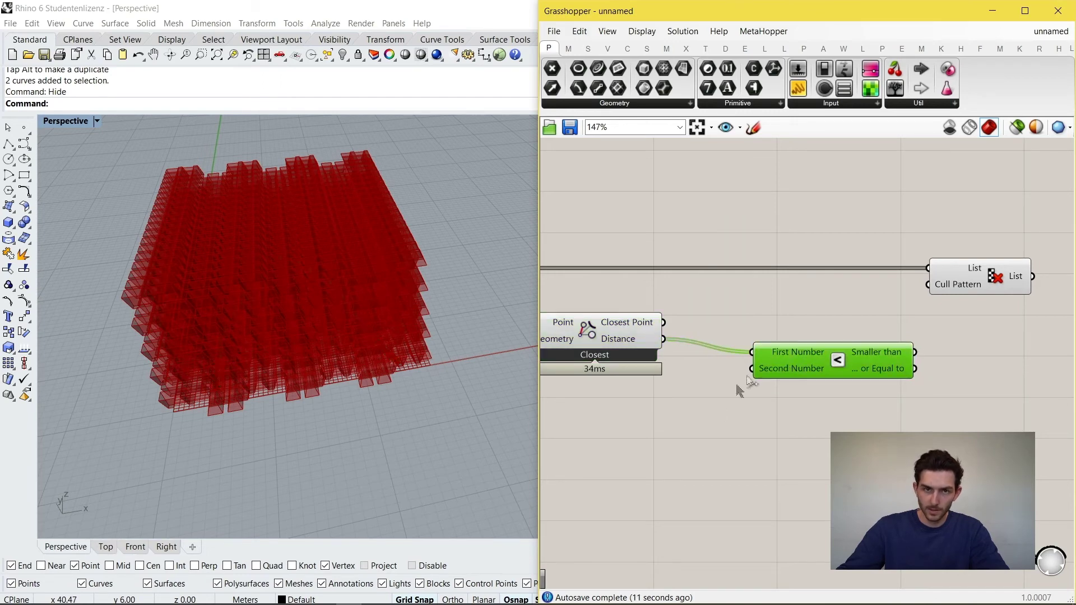
# Add a number slider with the value 5 and connect it to Smaller Than's Second Number input.
pyautogui.doubleClick(656, 443)
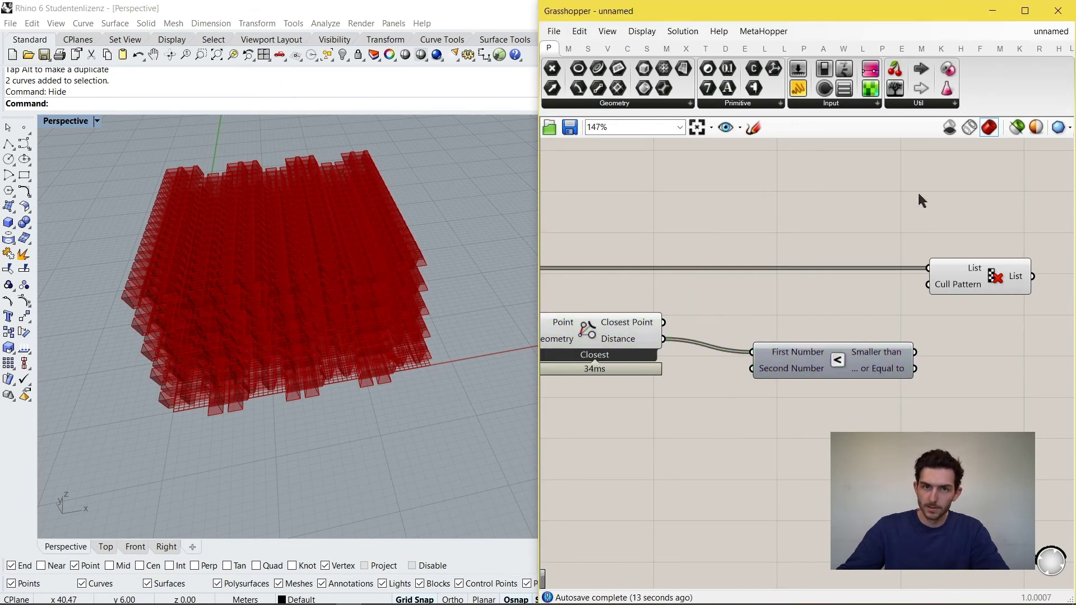
pyautogui.doubleClick(728, 367)
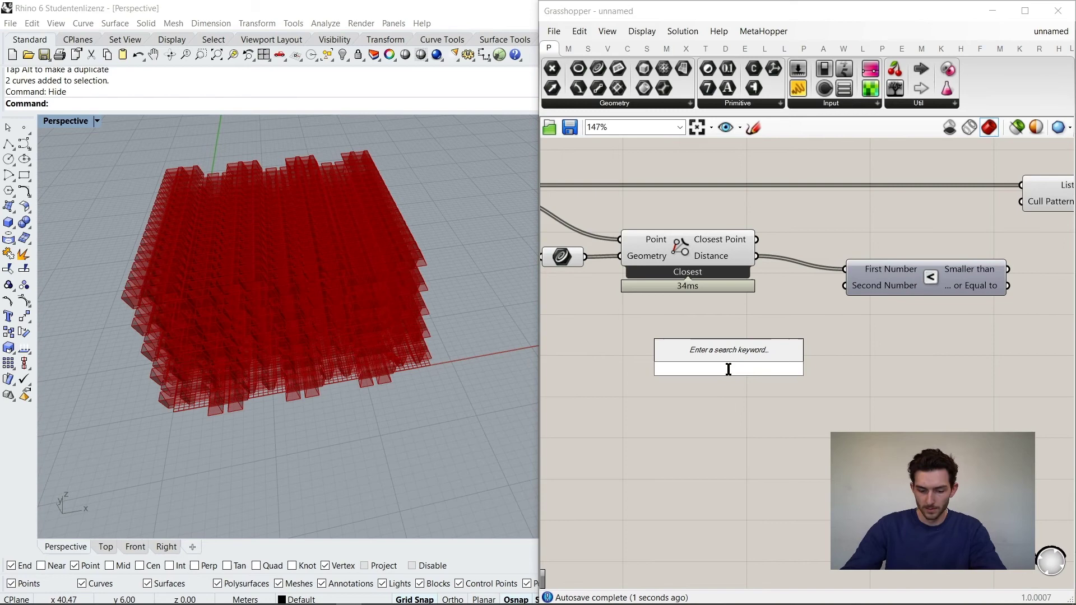
pyautogui.write('5')
pyautogui.press('Return')
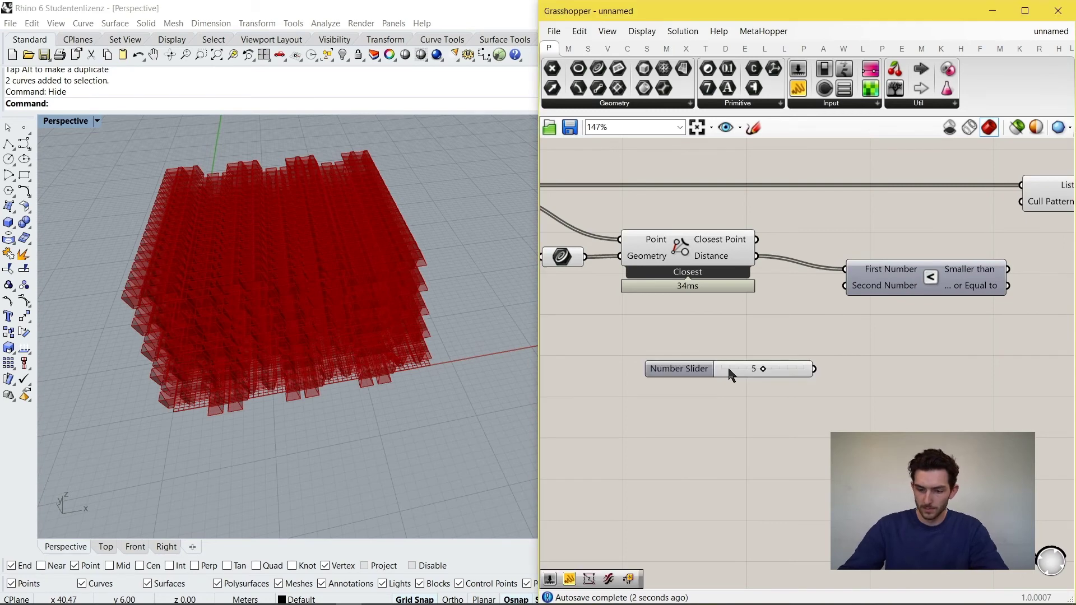
pyautogui.moveTo(727, 367); pyautogui.dragTo(729, 346)
pyautogui.moveTo(854, 340); pyautogui.dragTo(764, 363, button='right')
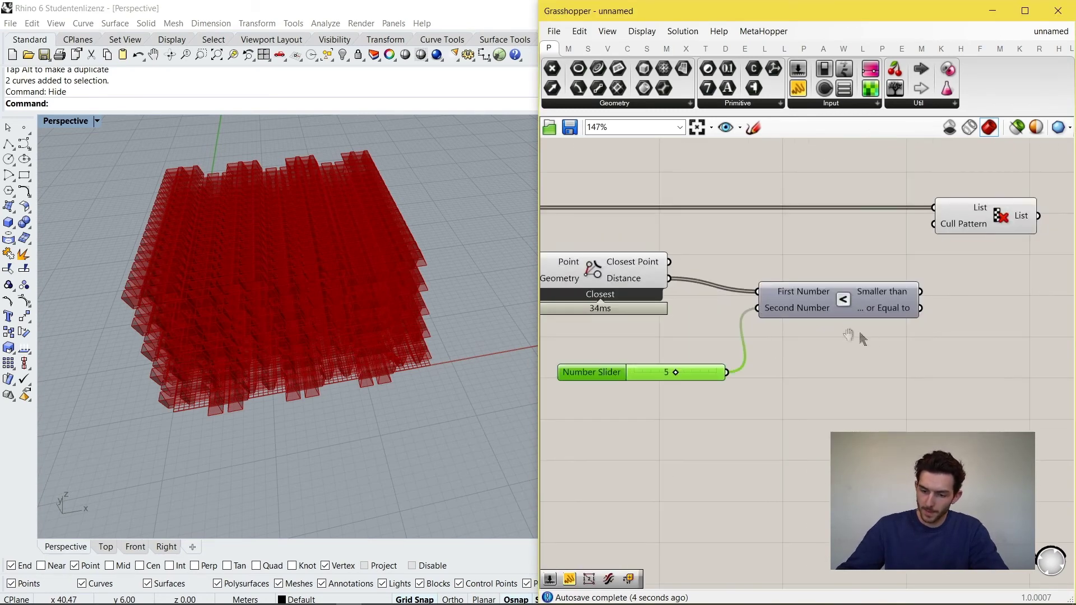
# Align Smaller Than with Pull Point's Distance output and move Cull Pattern farther along to make room between them.
pyautogui.moveTo(860, 333); pyautogui.dragTo(785, 372, button='right')
pyautogui.moveTo(806, 335); pyautogui.dragTo(795, 321)
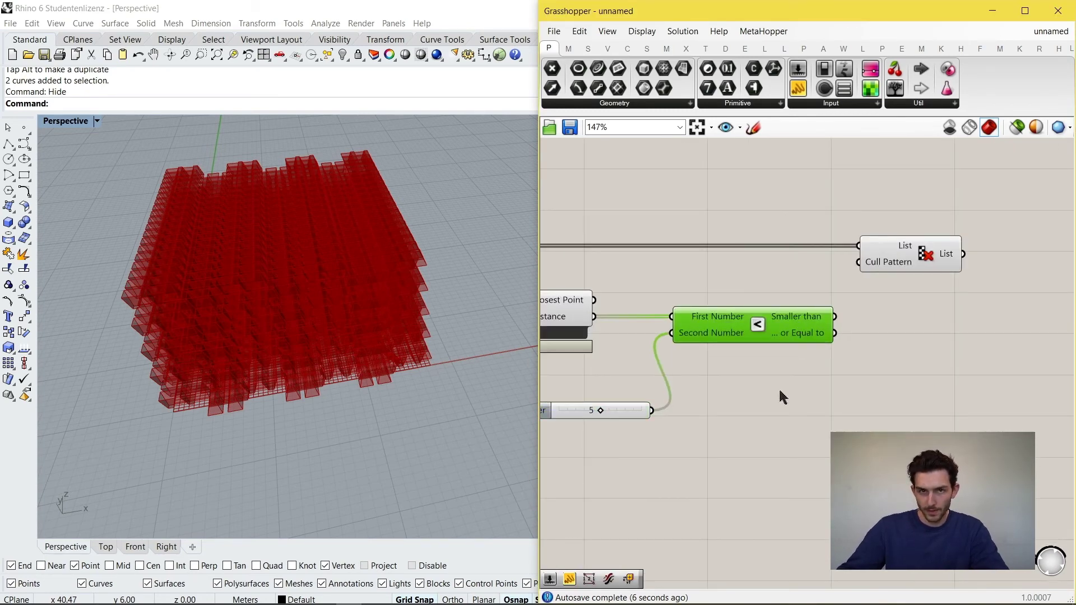
pyautogui.moveTo(812, 367); pyautogui.dragTo(785, 389, button='right')
pyautogui.moveTo(775, 340)
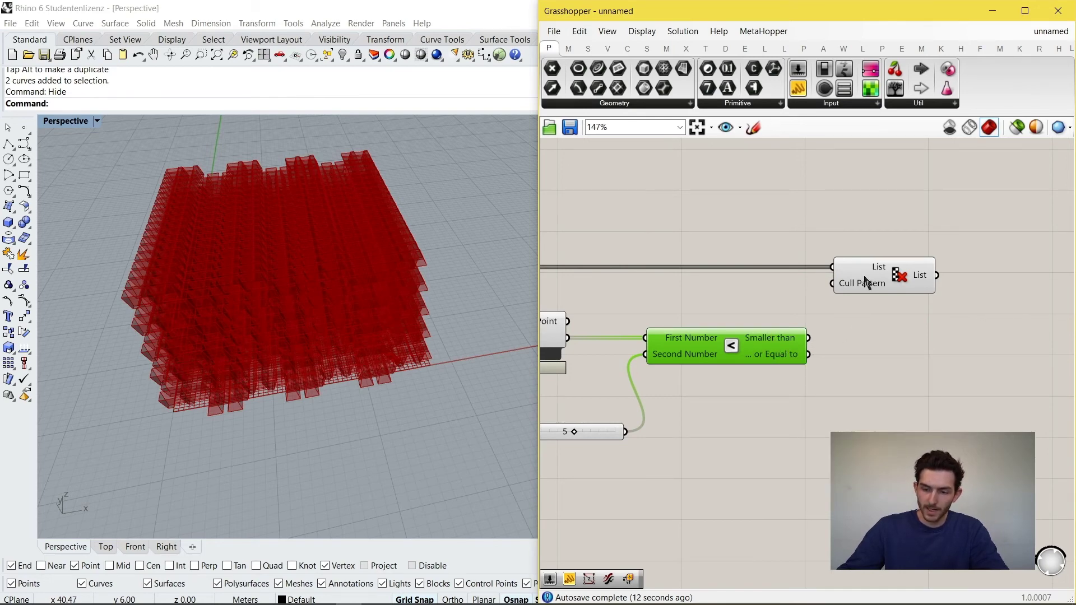
pyautogui.moveTo(887, 277); pyautogui.dragTo(947, 277)
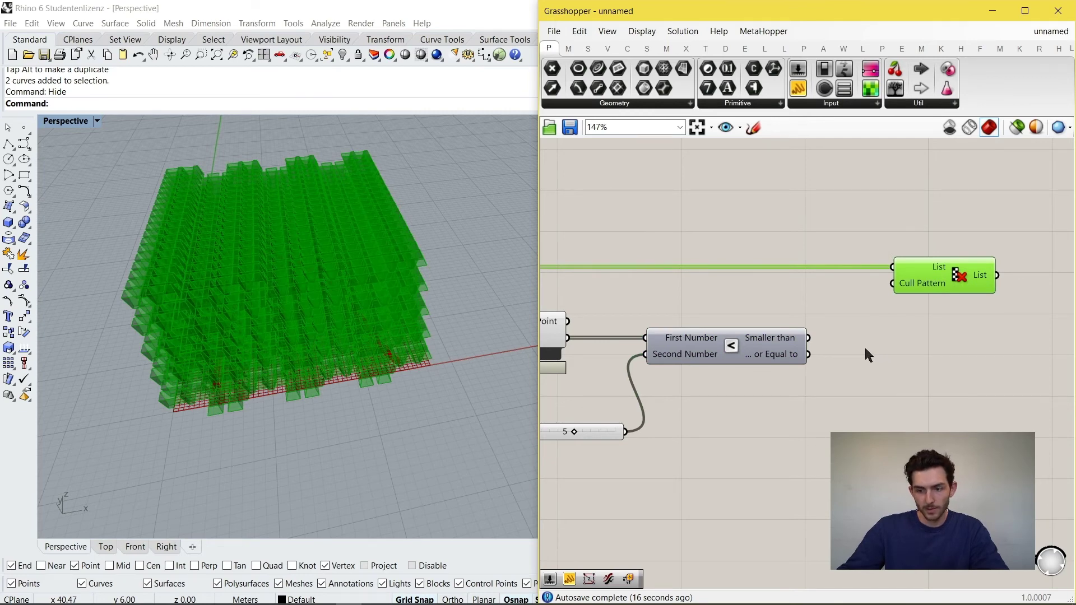
# Connect the Smaller Than output to Cull Pattern's Cull Pattern input and inspect the culled modules around the curves.
pyautogui.moveTo(871, 348); pyautogui.dragTo(812, 374, button='right')
pyautogui.click(816, 367)
pyautogui.click(880, 307)
pyautogui.moveTo(745, 372); pyautogui.dragTo(839, 319)
pyautogui.moveTo(402, 345); pyautogui.dragTo(440, 350, button='right')
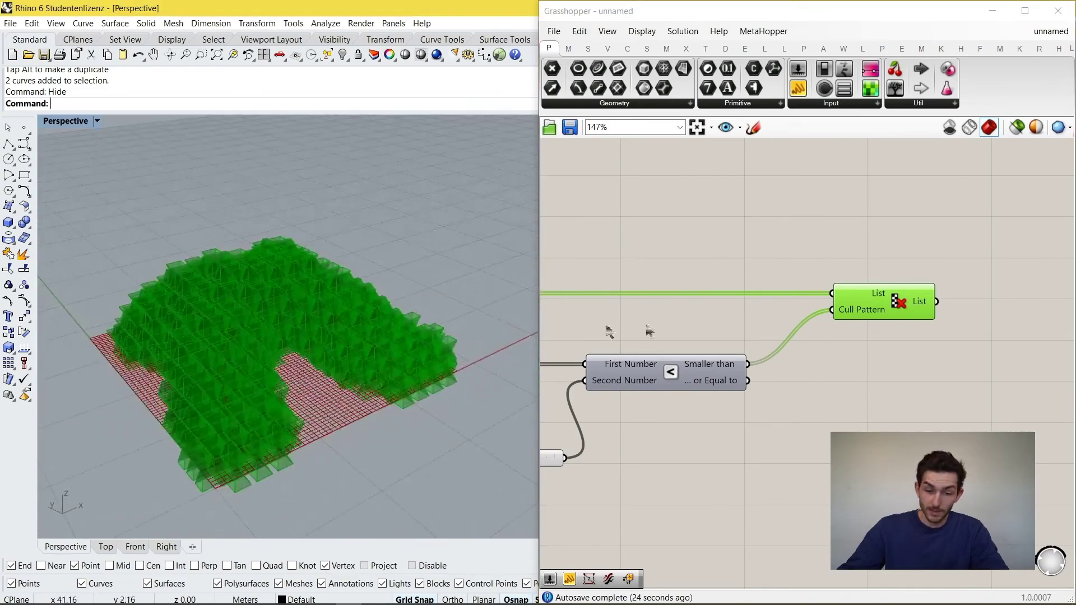
pyautogui.scroll(-3, 855, 329)
pyautogui.scroll(3, 661, 398)
pyautogui.moveTo(339, 418); pyautogui.dragTo(344, 358, button='right')
# Set the slider feeding Smaller Than to 3 and inspect the culled modules.
pyautogui.moveTo(1007, 285); pyautogui.dragTo(886, 308, button='right')
pyautogui.scroll(3, 750, 396)
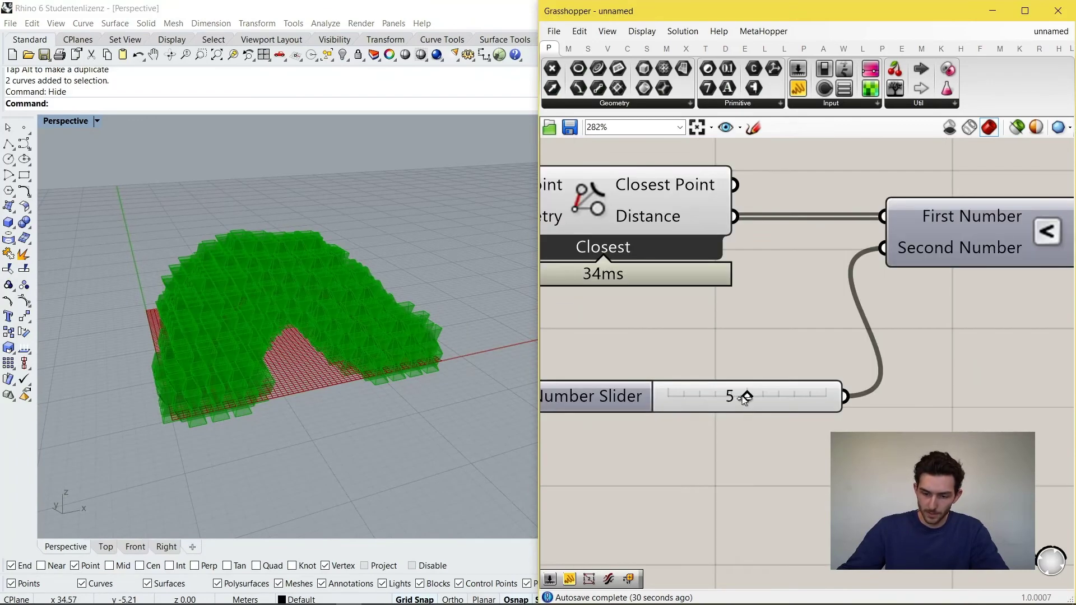
pyautogui.moveTo(446, 404); pyautogui.dragTo(446, 342, button='right')
pyautogui.scroll(2, 745, 399)
pyautogui.moveTo(743, 403); pyautogui.dragTo(702, 403)
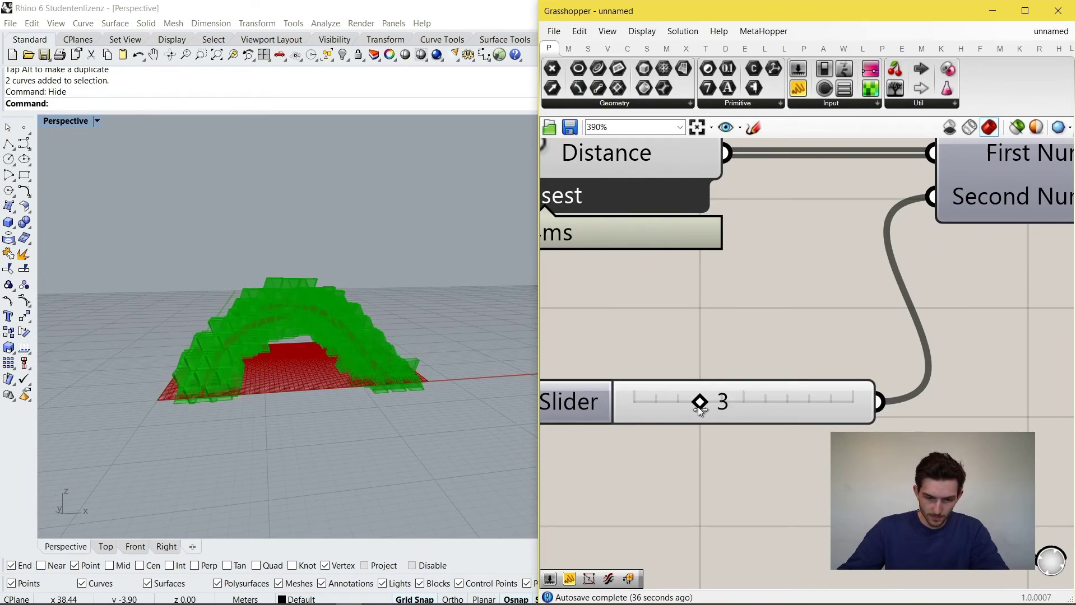
pyautogui.moveTo(453, 395); pyautogui.dragTo(466, 455, button='right')
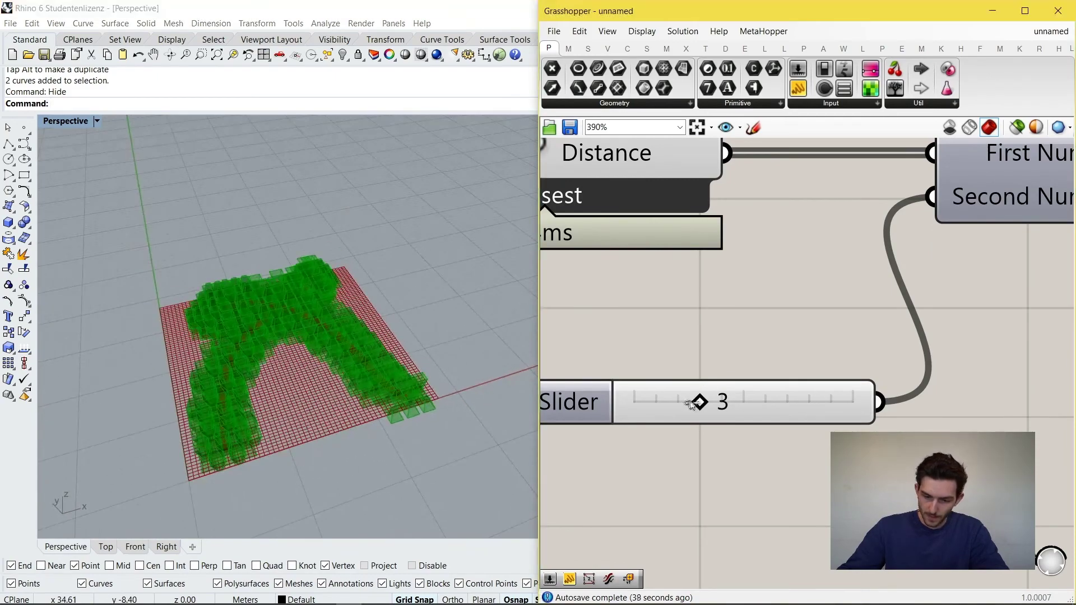
# Set the distance threshold slider to 2 and examine the culled arrangement from several angles along with the whole definition.
pyautogui.moveTo(701, 402); pyautogui.dragTo(678, 402)
pyautogui.moveTo(392, 395); pyautogui.dragTo(407, 424, button='right')
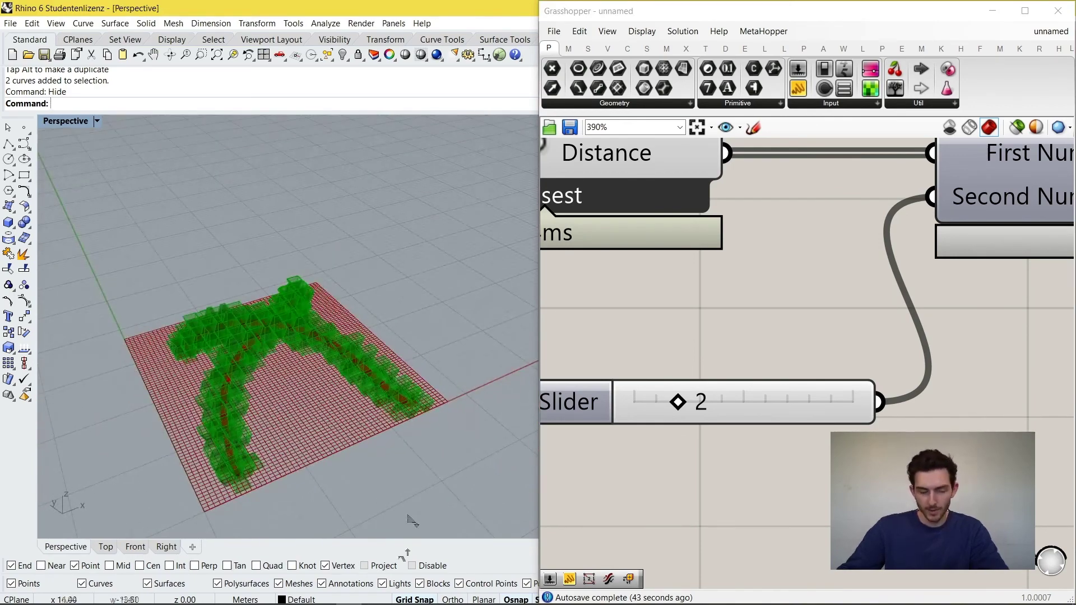
pyautogui.scroll(-2, 776, 342)
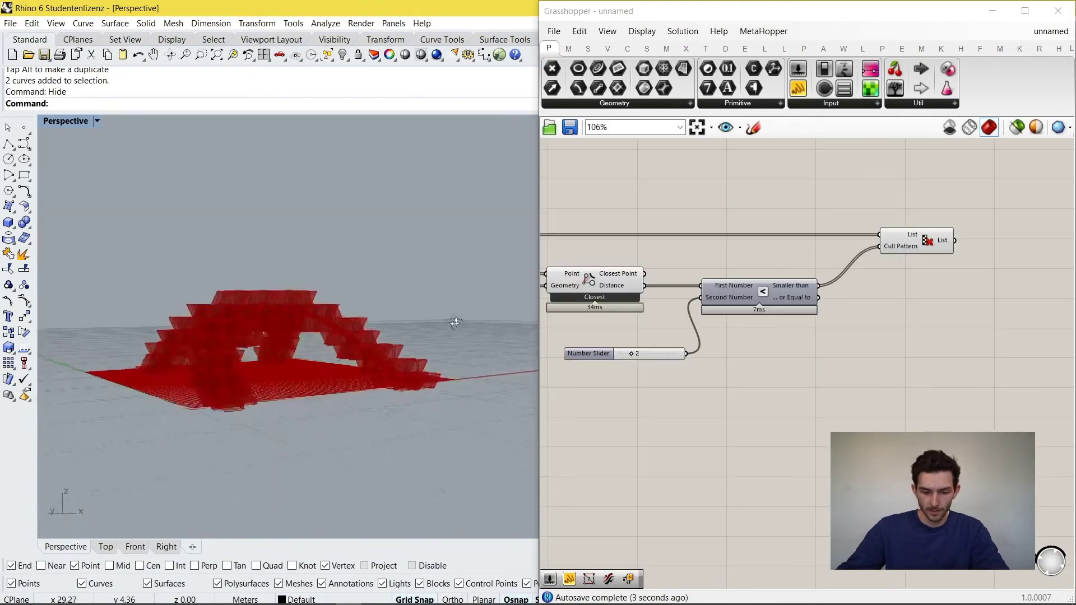
pyautogui.moveTo(496, 307); pyautogui.dragTo(478, 313, button='right')
pyautogui.moveTo(416, 335); pyautogui.dragTo(382, 387, button='right')
pyautogui.scroll(8, 439, 417)
pyautogui.moveTo(443, 416)
pyautogui.mouseDown(button='right')
pyautogui.moveTo(416, 387)
pyautogui.moveTo(433, 310)
pyautogui.moveTo(421, 308)
pyautogui.moveTo(425, 391)
pyautogui.moveTo(425, 373)
pyautogui.moveTo(437, 411)
pyautogui.mouseUp(button='right')
pyautogui.scroll(-12, 426, 391)
pyautogui.scroll(-6, 974, 370)
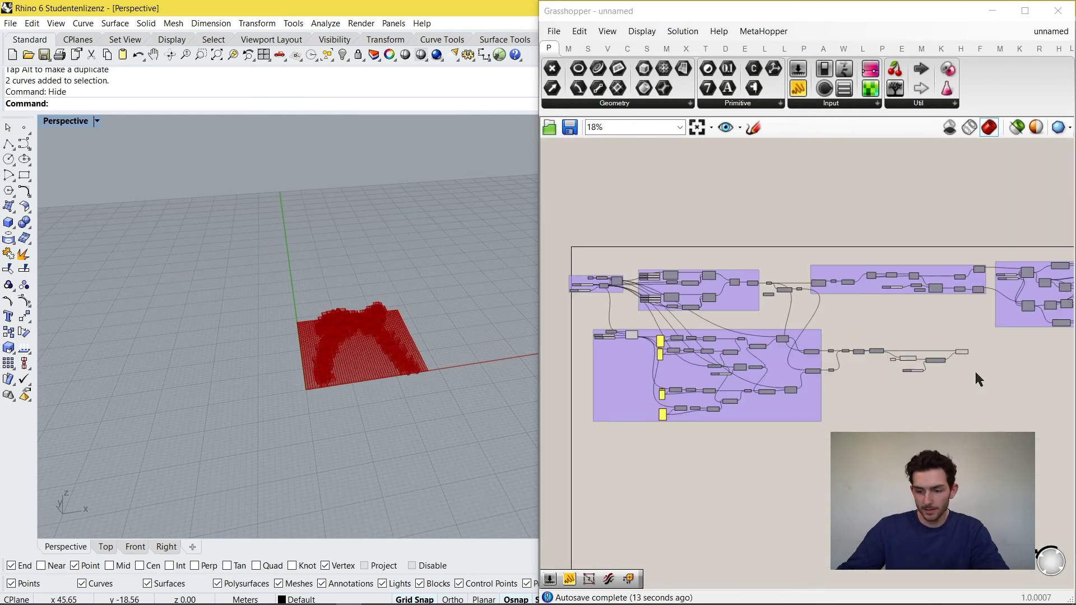
# Select the square grid component and examine from several angles how the culled modules sit relative to the base grid.
pyautogui.scroll(8, 603, 332)
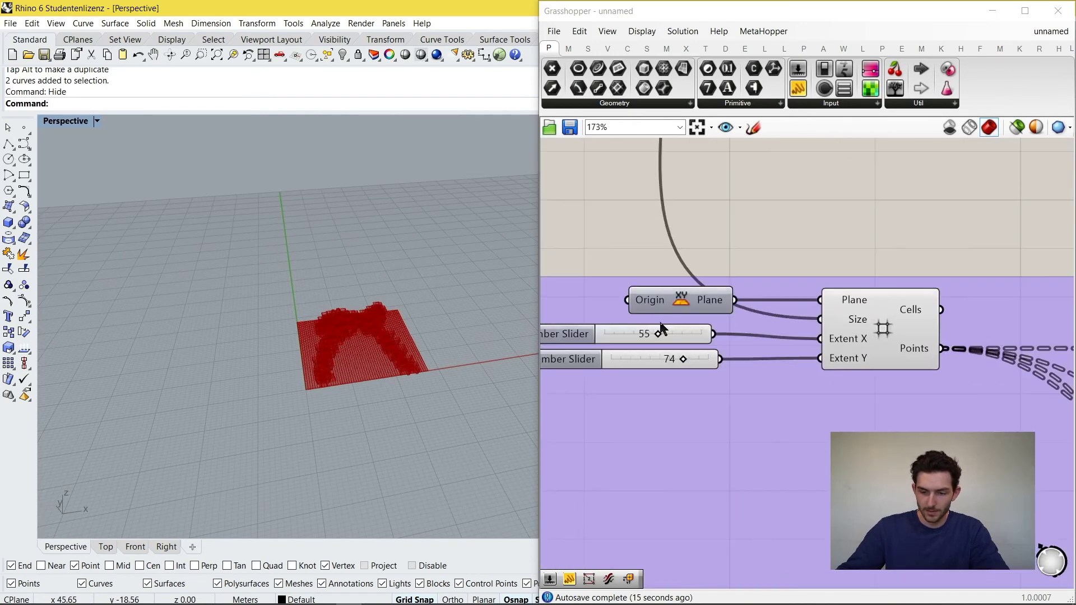
pyautogui.click(880, 330)
pyautogui.moveTo(416, 362); pyautogui.dragTo(386, 361, button='right')
pyautogui.scroll(7, 387, 361)
pyautogui.scroll(-3, 358, 374)
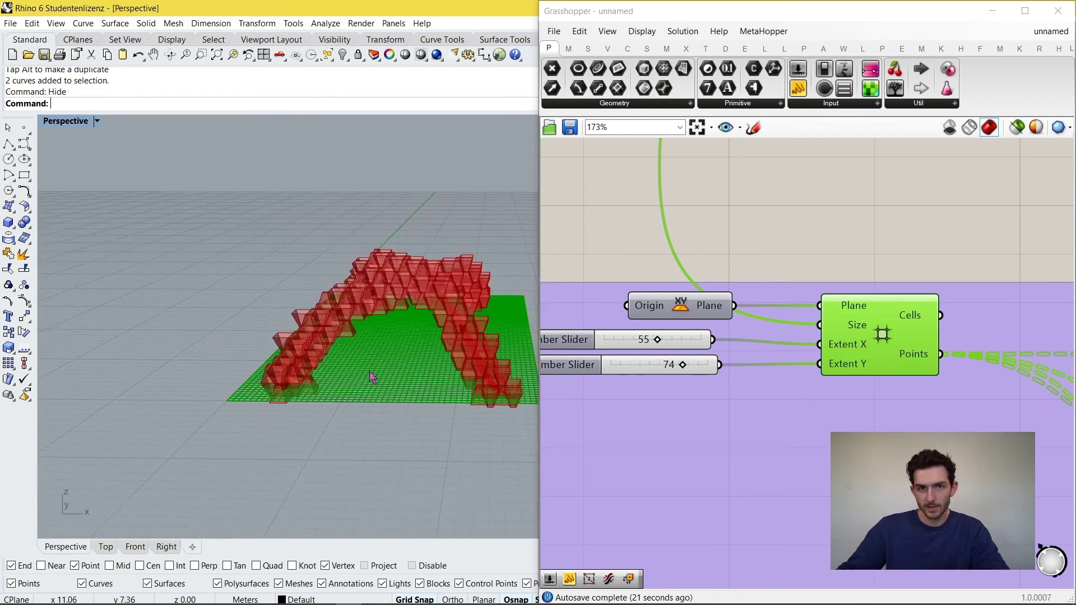
pyautogui.scroll(6, 276, 402)
pyautogui.moveTo(367, 409); pyautogui.dragTo(345, 373, button='right')
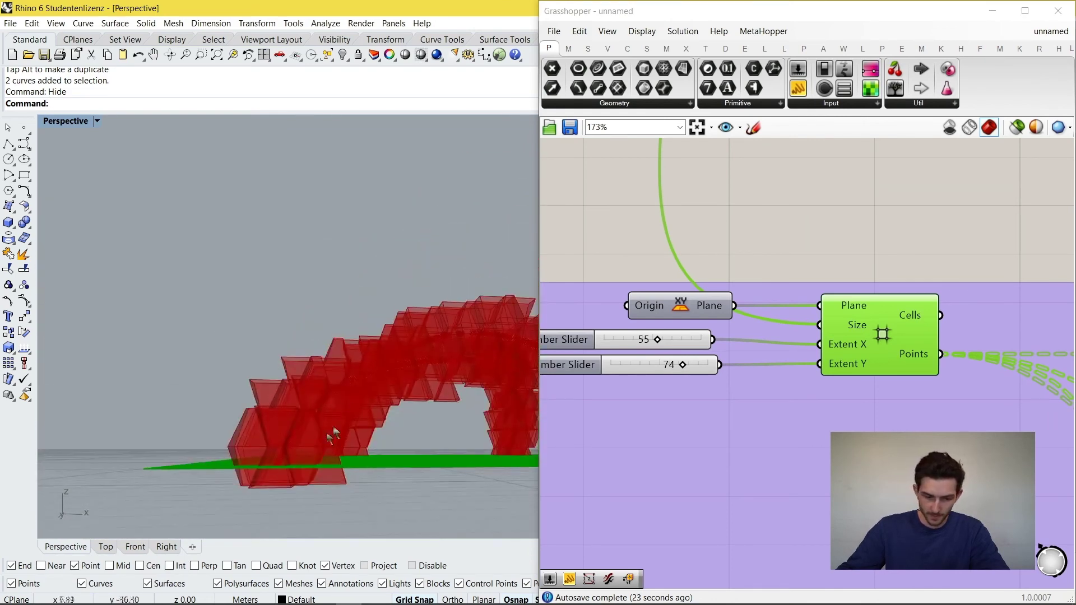
pyautogui.moveTo(404, 331); pyautogui.dragTo(282, 421, button='right')
pyautogui.scroll(-3, 854, 358)
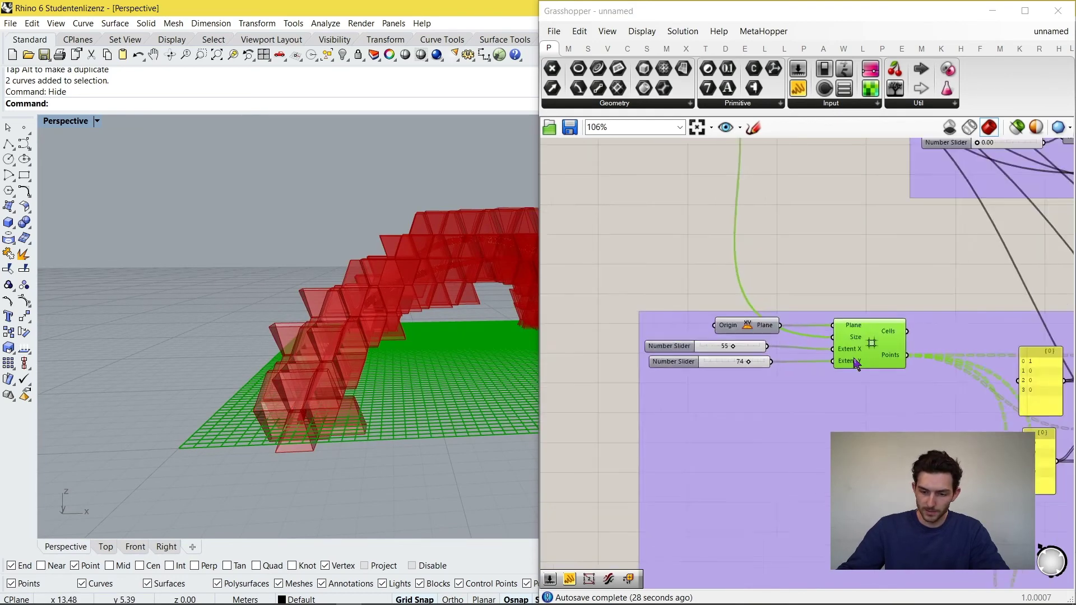
# Add a Move component above the square grid's XY Plane.
pyautogui.scroll(2, 801, 334)
pyautogui.moveTo(678, 279); pyautogui.dragTo(741, 310, button='right')
pyautogui.doubleClick(703, 279)
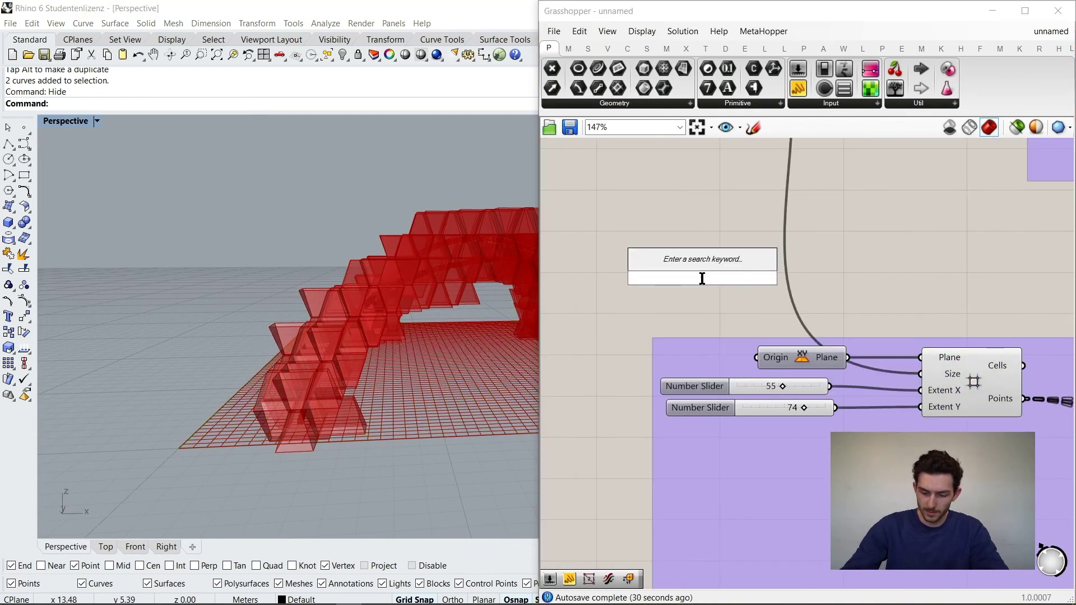
pyautogui.write('move')
pyautogui.press('Return')
pyautogui.moveTo(703, 279); pyautogui.dragTo(726, 291)
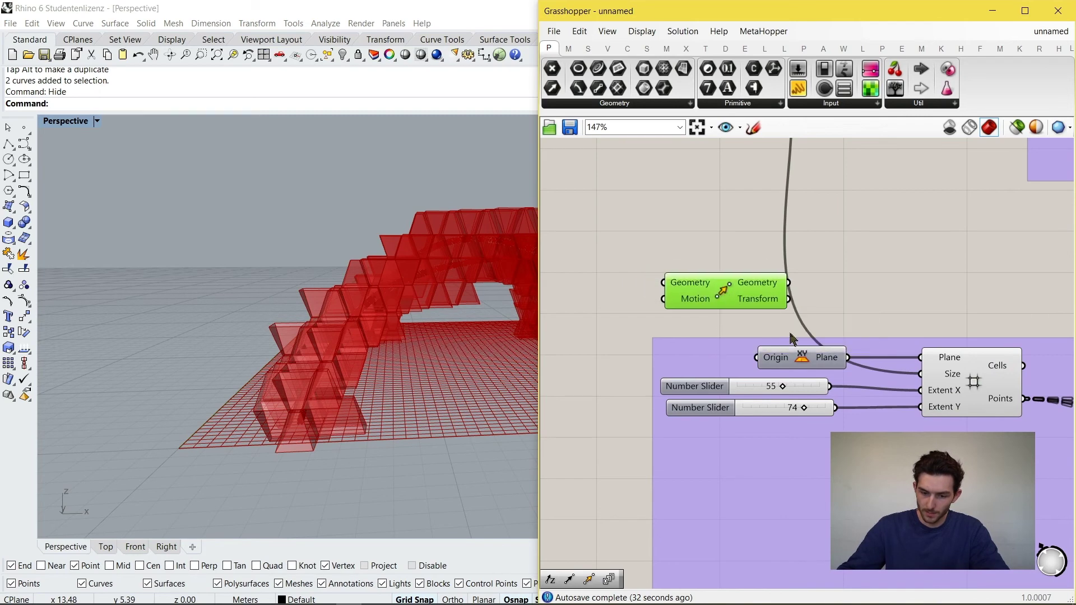
# Connect the base Point parameter to Move's Geometry input and shift Move to make room beside it.
pyautogui.scroll(-4, 792, 333)
pyautogui.scroll(3, 742, 239)
pyautogui.moveTo(743, 246); pyautogui.dragTo(795, 332, button='right')
pyautogui.scroll(-3, 795, 332)
pyautogui.scroll(4, 781, 213)
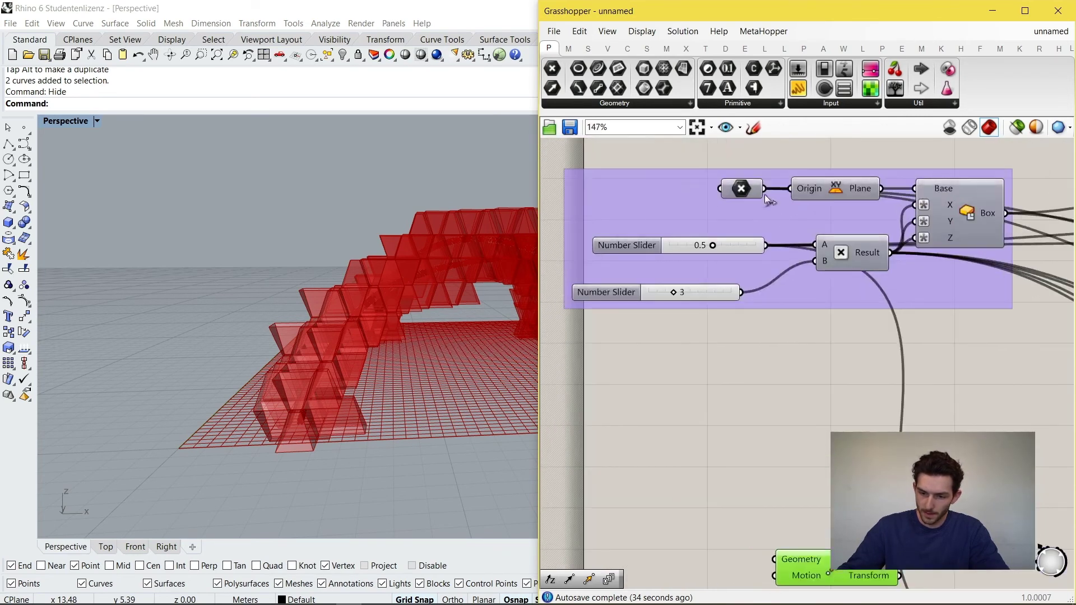
pyautogui.scroll(-3, 758, 213)
pyautogui.moveTo(758, 213); pyautogui.dragTo(772, 421)
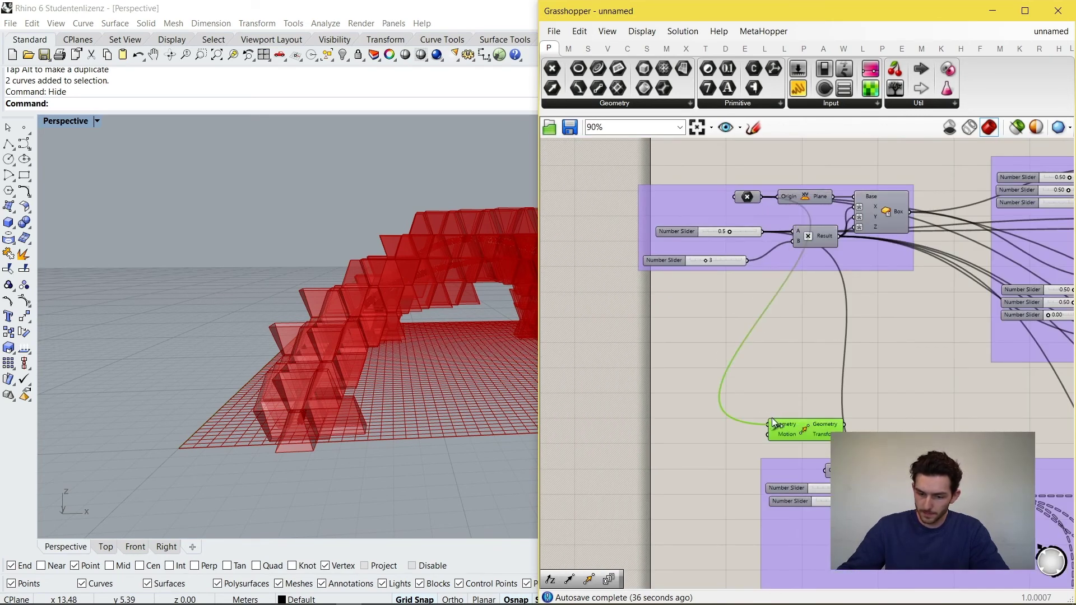
pyautogui.moveTo(850, 411); pyautogui.dragTo(766, 376, button='right')
pyautogui.moveTo(717, 386); pyautogui.dragTo(753, 362)
# Add a Unit Z component beside Move and connect the multiplication Result to its Factor input.
pyautogui.click(664, 380)
pyautogui.doubleClick(664, 380)
pyautogui.write('z')
pyautogui.press('Return')
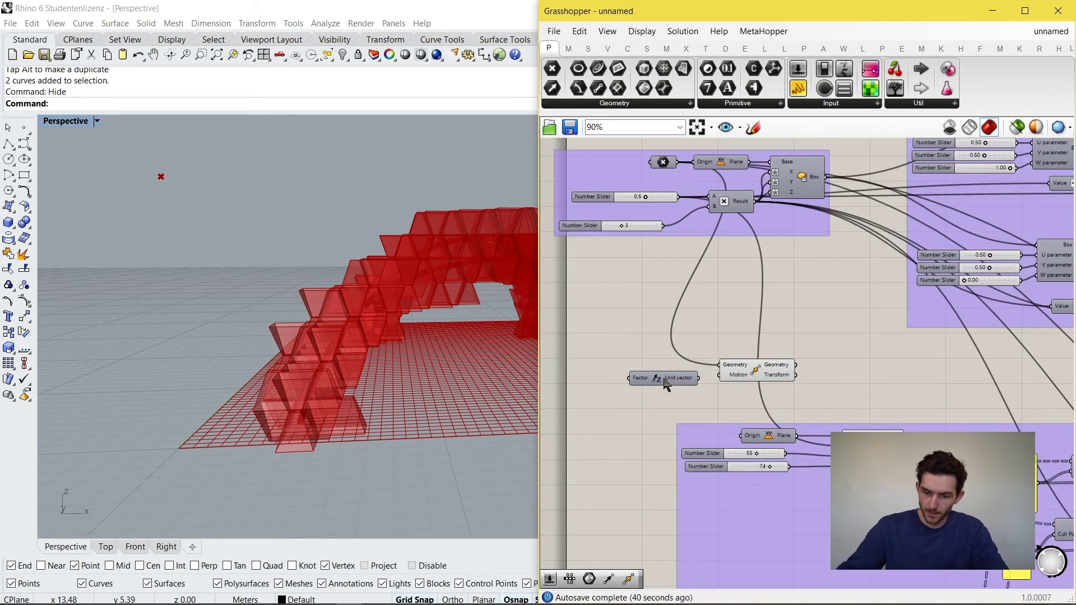
pyautogui.moveTo(670, 370); pyautogui.dragTo(690, 336)
pyautogui.scroll(3, 676, 359)
pyautogui.moveTo(745, 279); pyautogui.dragTo(735, 329, button='right')
pyautogui.moveTo(792, 164); pyautogui.dragTo(642, 408)
# Assign and commit an expression based on x on Unit Z's Factor input.
pyautogui.rightClick(633, 404)
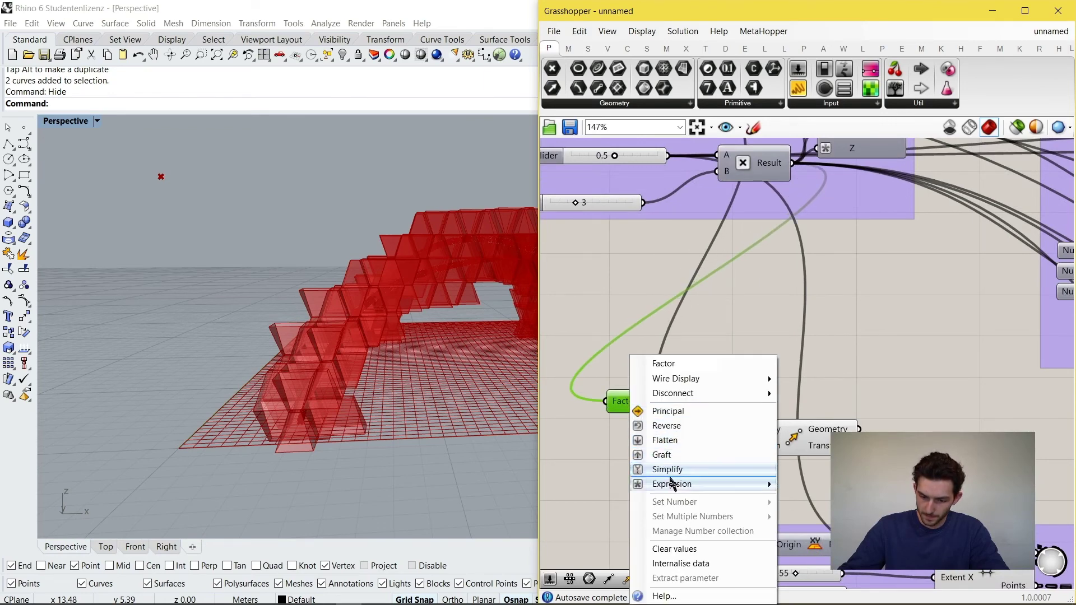
pyautogui.moveTo(763, 484)
pyautogui.click(821, 495)
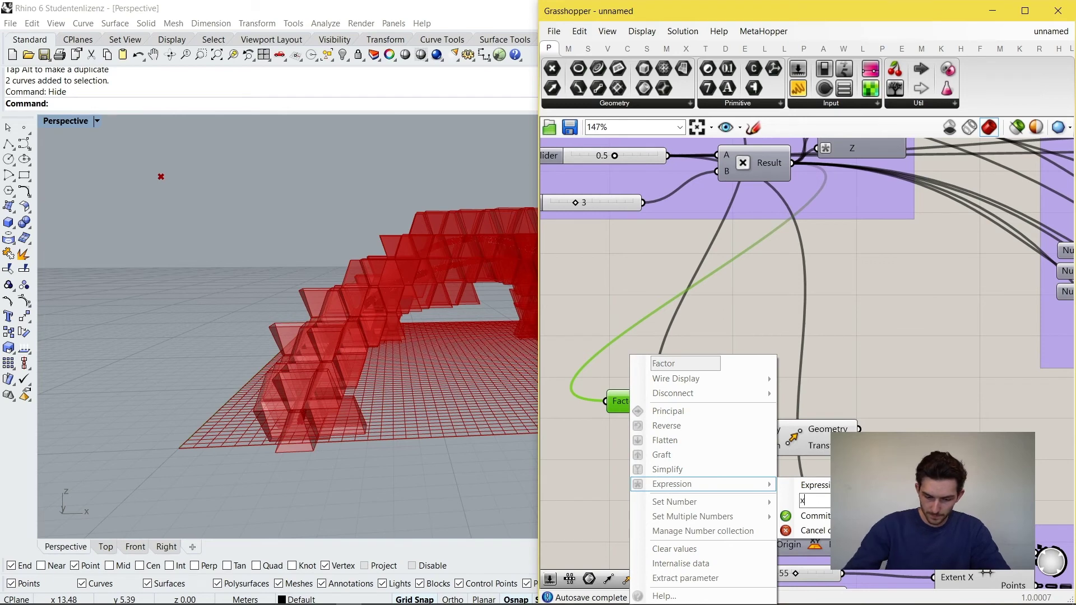
pyautogui.click(810, 516)
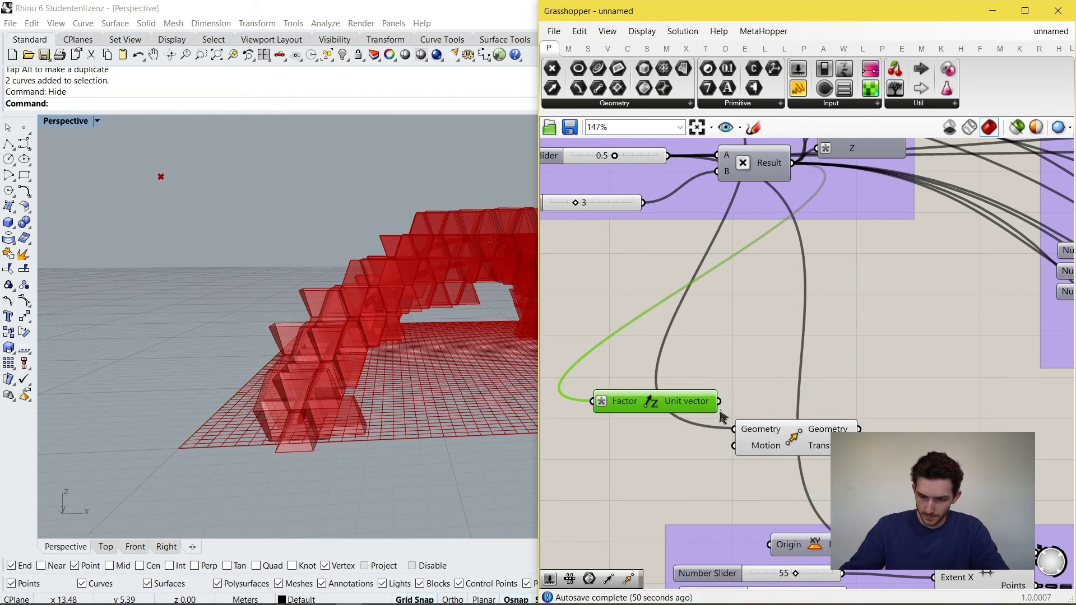
# Connect Unit Z to Move's Motion and Move's Geometry output to the grid's XY Plane Origin, checking the grid's height.
pyautogui.moveTo(689, 432); pyautogui.dragTo(734, 446)
pyautogui.moveTo(849, 422); pyautogui.dragTo(813, 375, button='right')
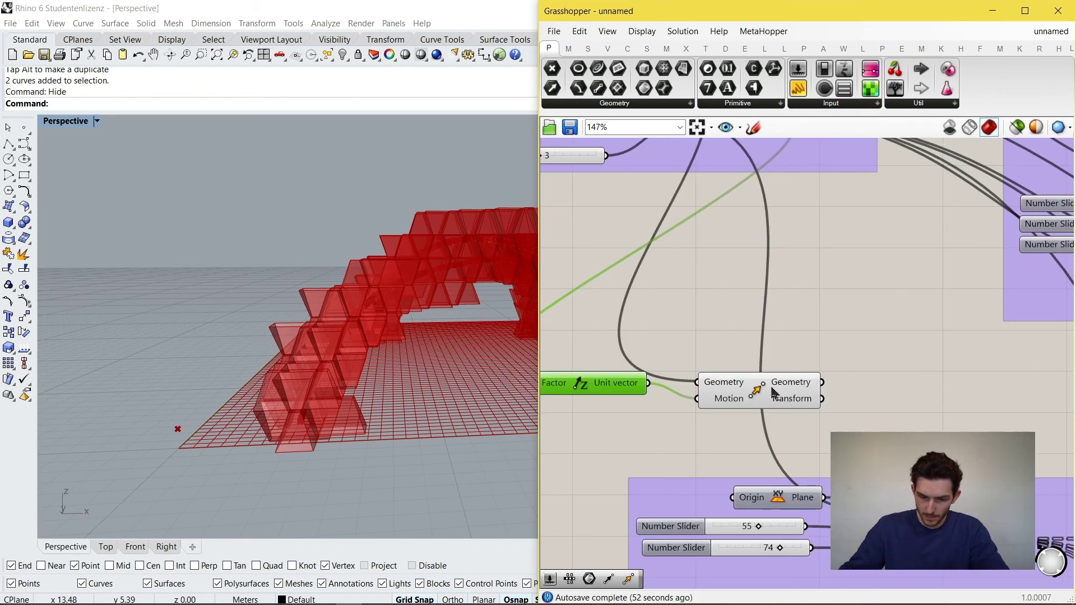
pyautogui.moveTo(770, 387); pyautogui.dragTo(733, 493)
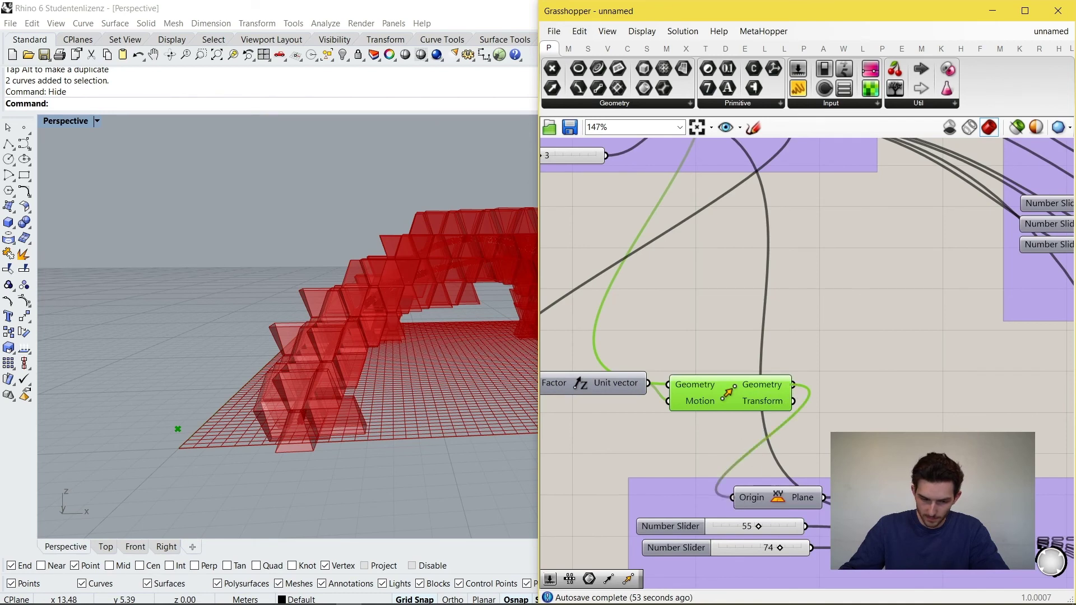
pyautogui.moveTo(503, 449); pyautogui.dragTo(473, 379, button='right')
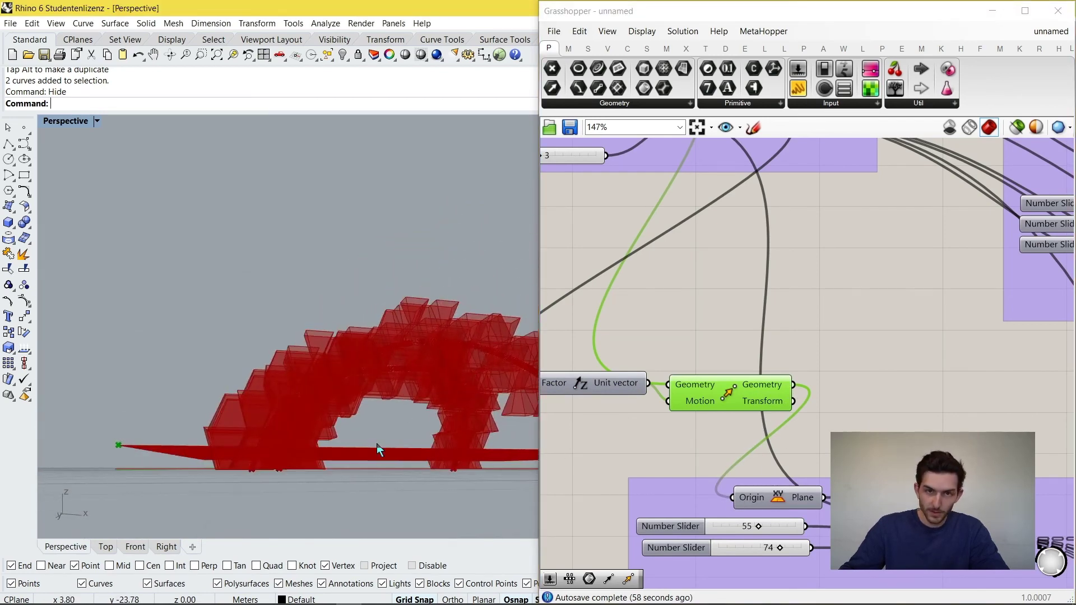
pyautogui.moveTo(309, 467); pyautogui.dragTo(301, 492, button='right')
pyautogui.moveTo(250, 447); pyautogui.dragTo(540, 403, button='right')
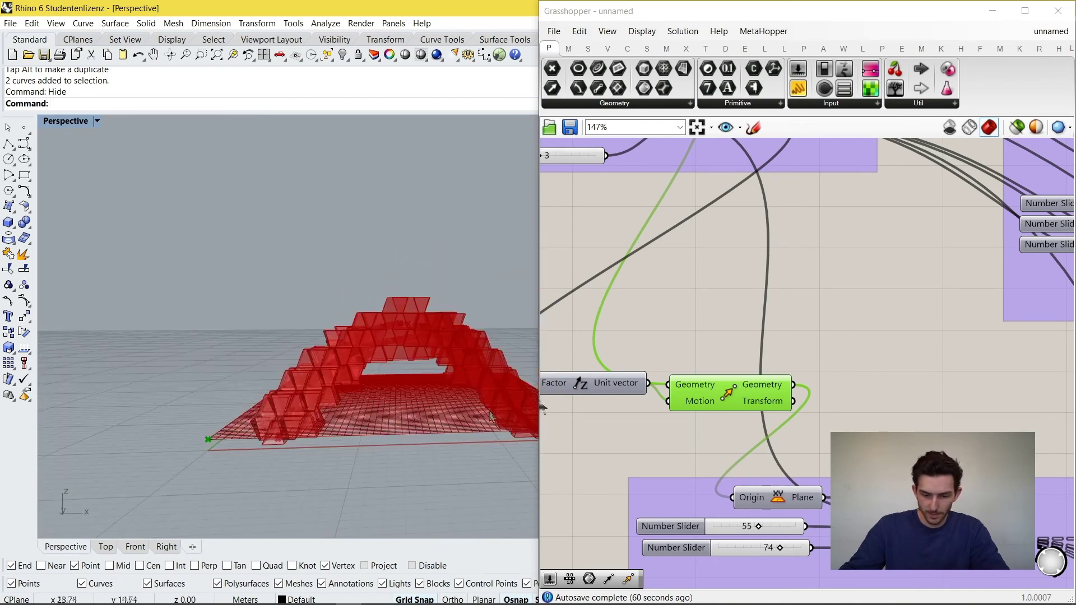
# Turn off the previews of the square grid and Move components.
pyautogui.scroll(-5, 786, 379)
pyautogui.middleClick(801, 396)
pyautogui.click(828, 366)
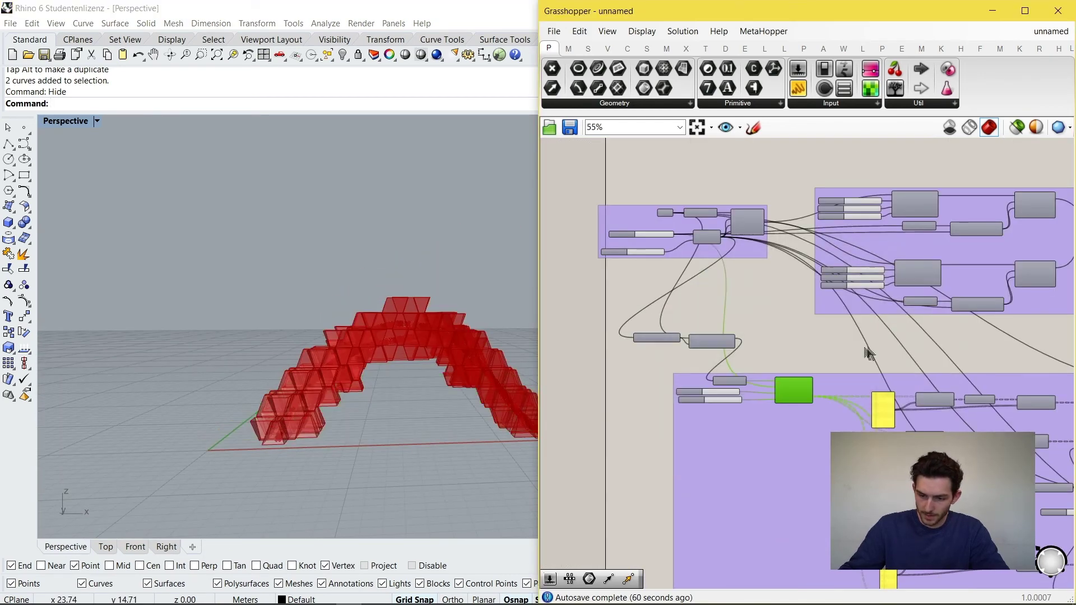
pyautogui.moveTo(372, 416); pyautogui.dragTo(437, 387, button='right')
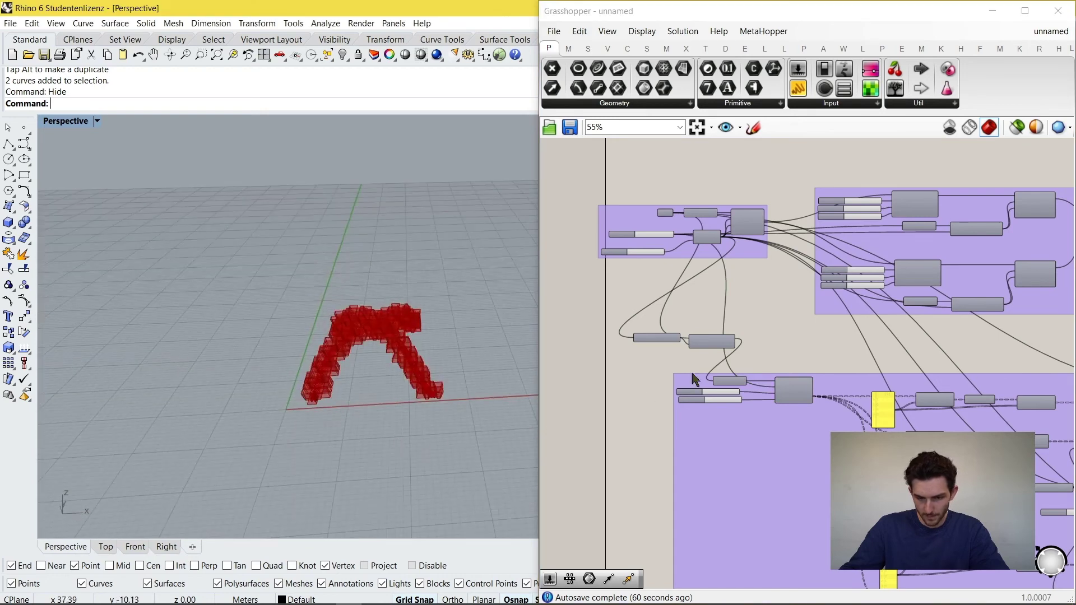
# Select Cull Pattern and examine the culled modules around the attractor curves from above.
pyautogui.scroll(3, 801, 298)
pyautogui.scroll(3, 767, 317)
pyautogui.click(762, 319)
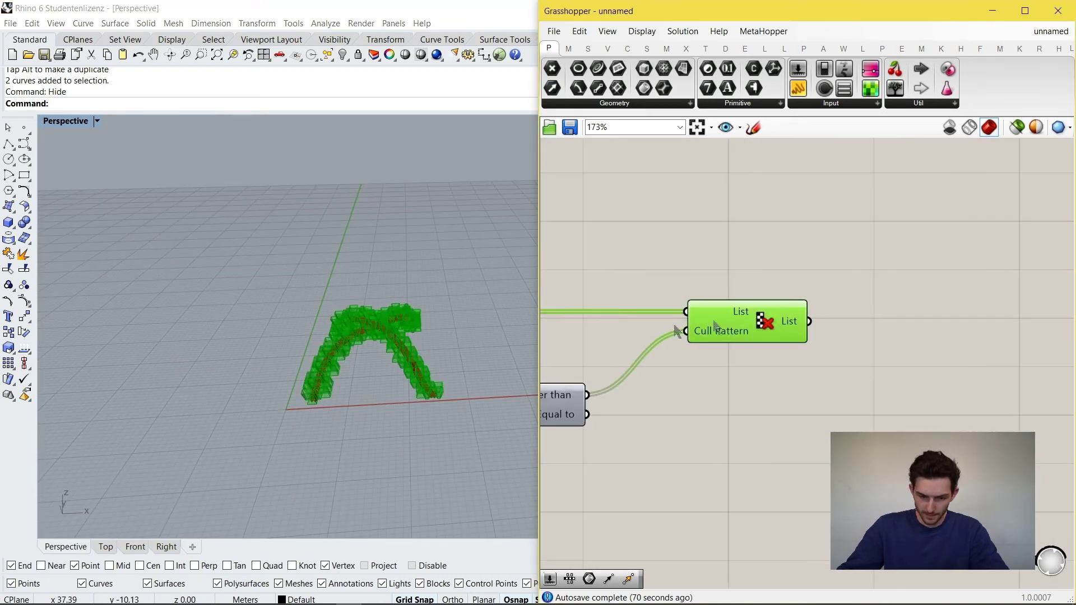
pyautogui.moveTo(367, 342); pyautogui.dragTo(373, 388, button='right')
pyautogui.scroll(9, 393, 334)
pyautogui.scroll(-5, 393, 335)
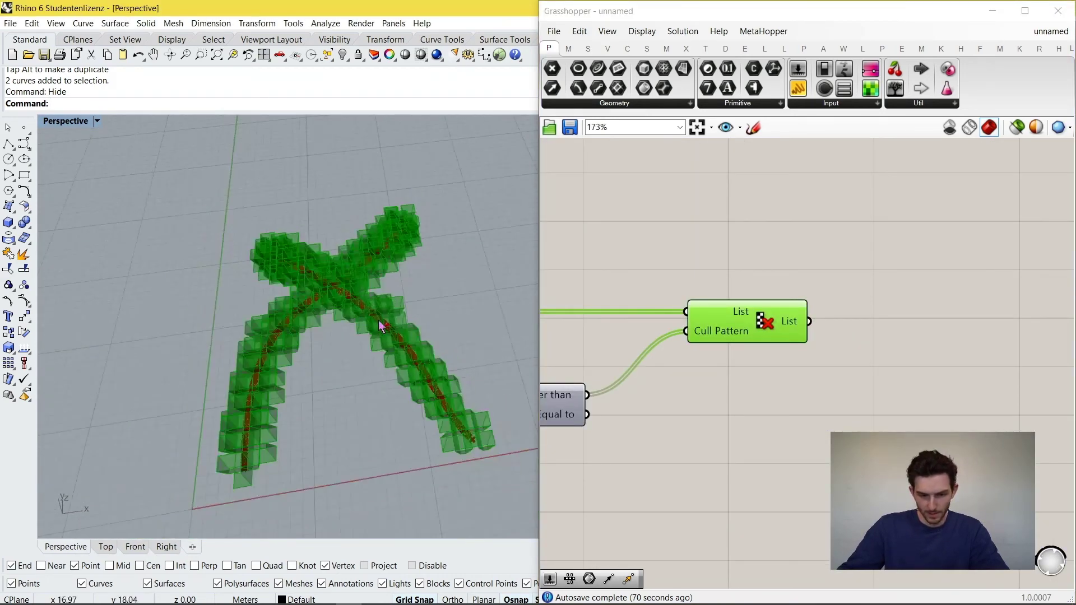
pyautogui.click(770, 368)
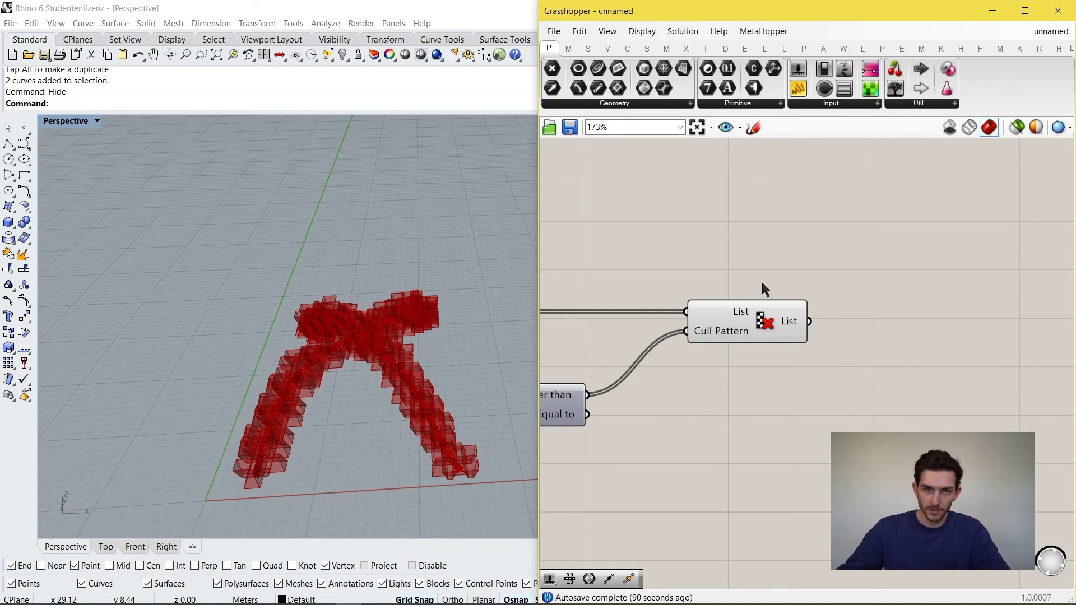
# Add a Random Reduce component after Cull Pattern.
pyautogui.scroll(-3, 770, 314)
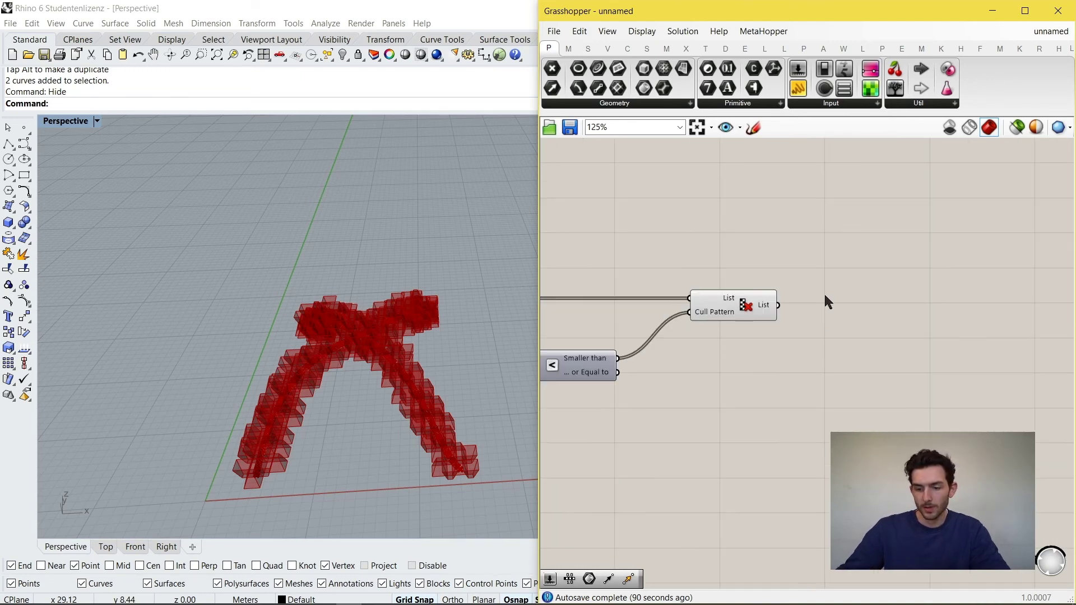
pyautogui.doubleClick(845, 296)
pyautogui.write('rando')
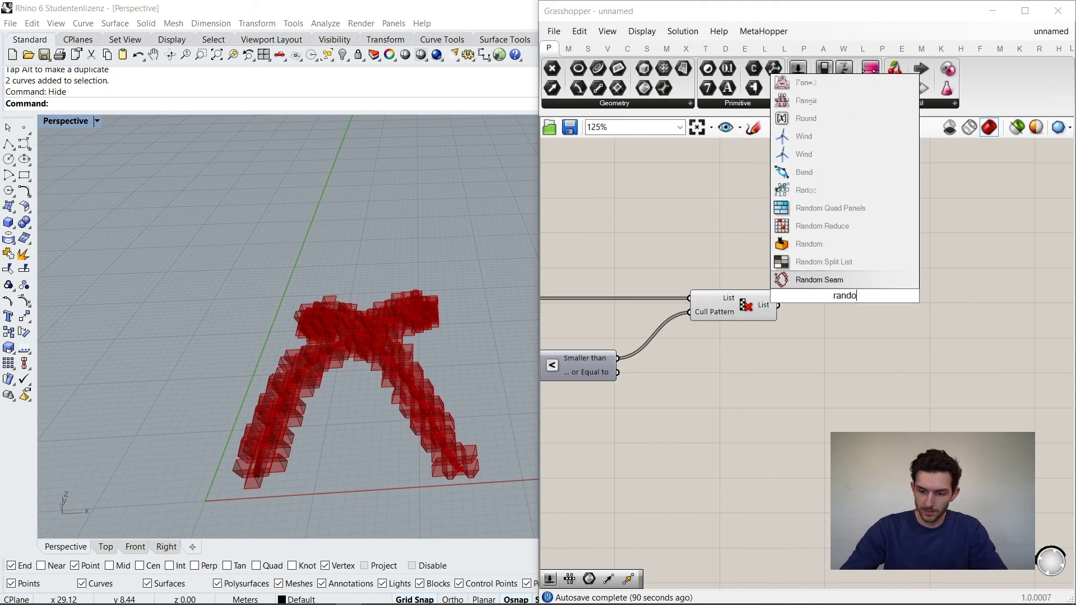
pyautogui.write('m redu')
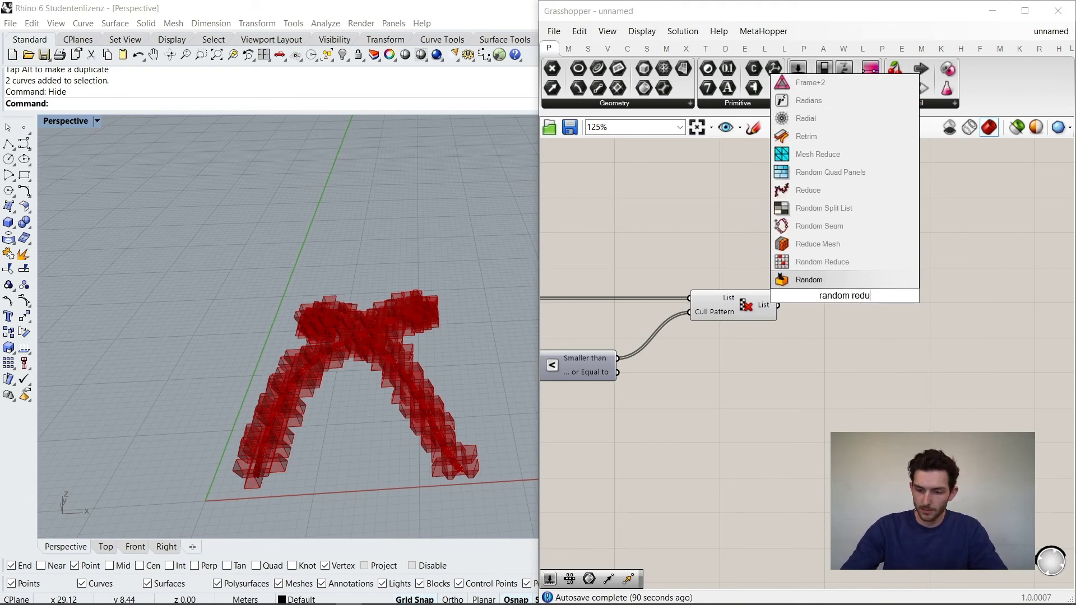
pyautogui.write('ce')
pyautogui.press('Return')
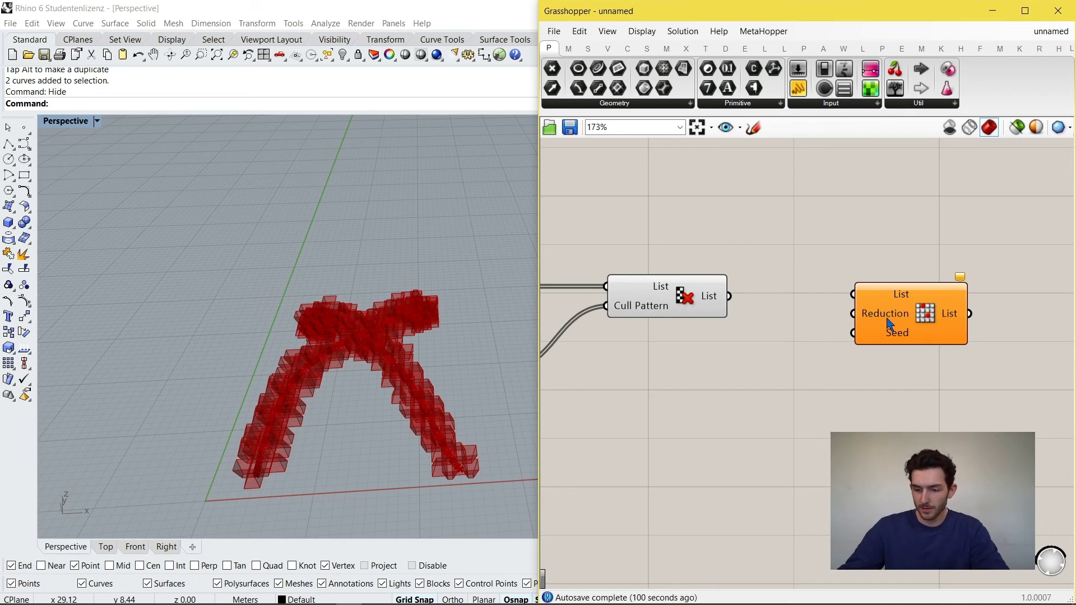
# Connect Cull Pattern's List output to Random Reduce's List input and align the two components.
pyautogui.moveTo(892, 321)
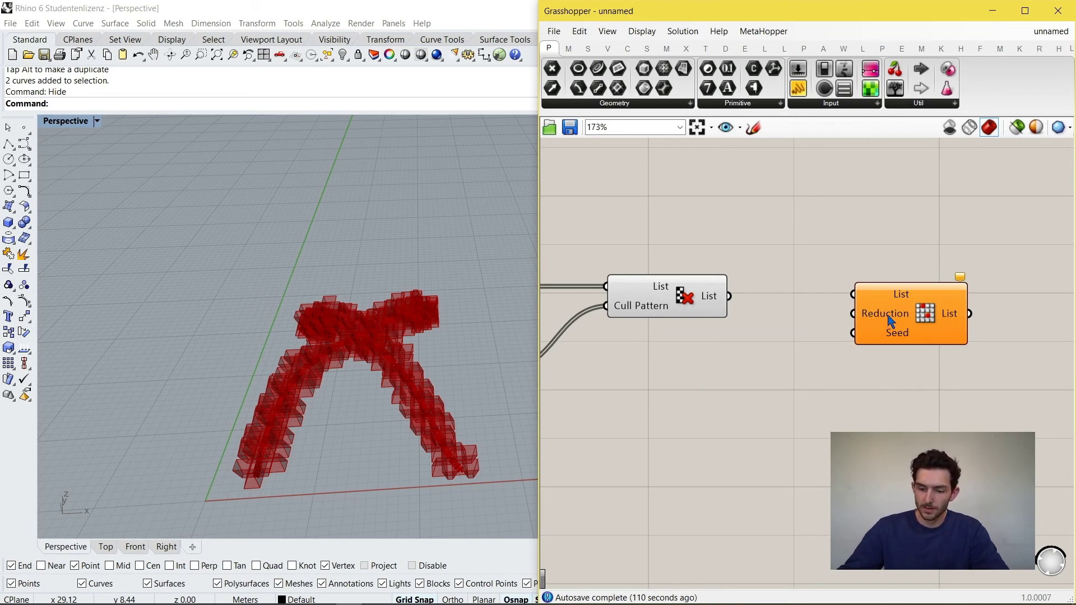
pyautogui.moveTo(892, 321); pyautogui.dragTo(895, 334)
pyautogui.moveTo(730, 297); pyautogui.dragTo(857, 305)
pyautogui.moveTo(913, 327); pyautogui.dragTo(932, 317)
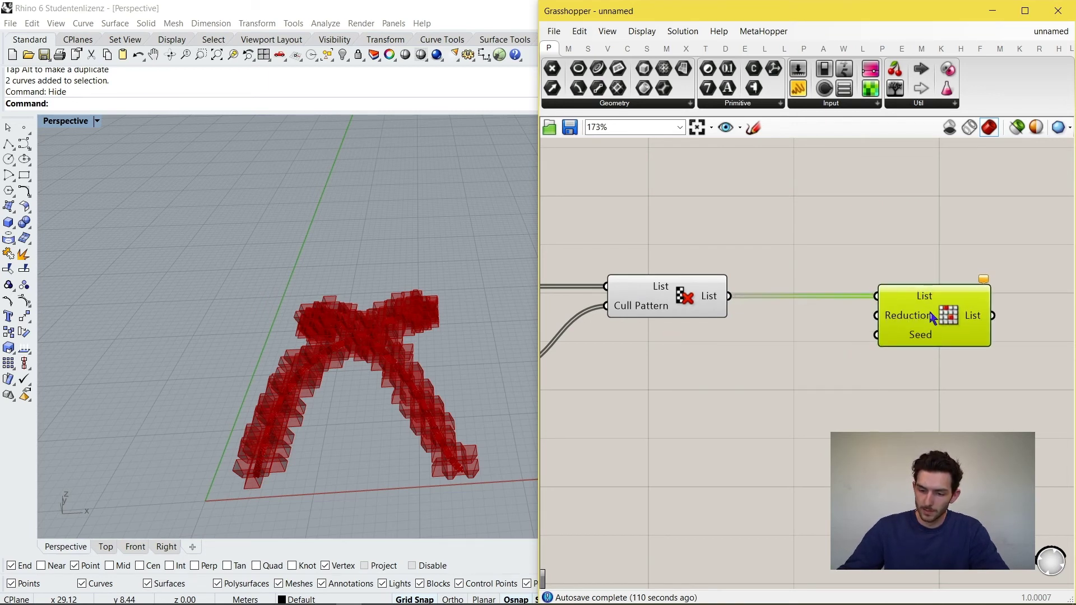
# Add a number slider set to 20, connect it to Random Reduce's Reduction input and inspect the reduced modules.
pyautogui.doubleClick(775, 393)
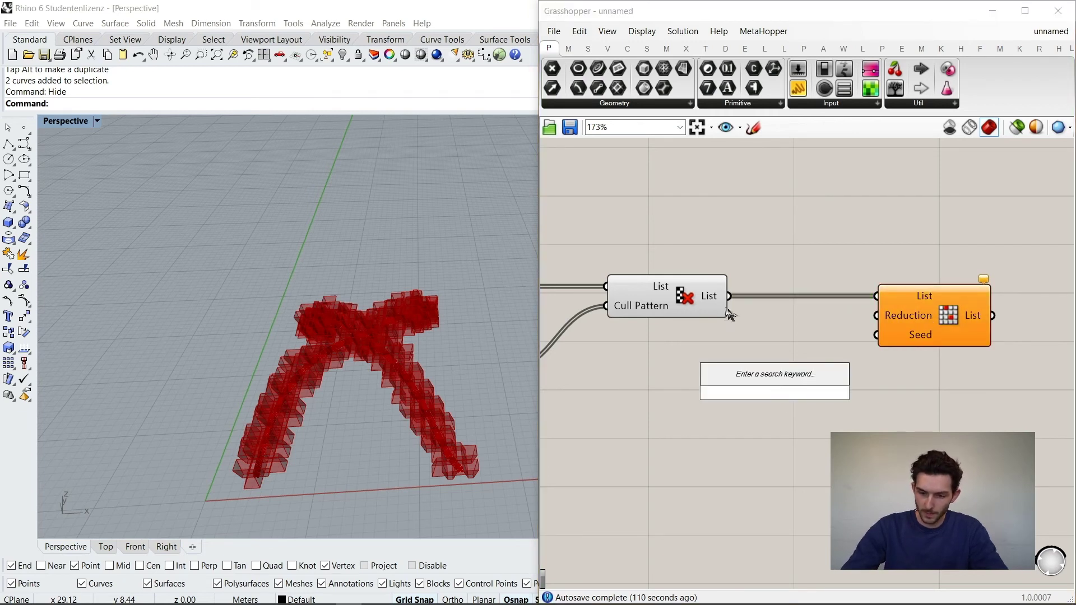
pyautogui.moveTo(714, 299)
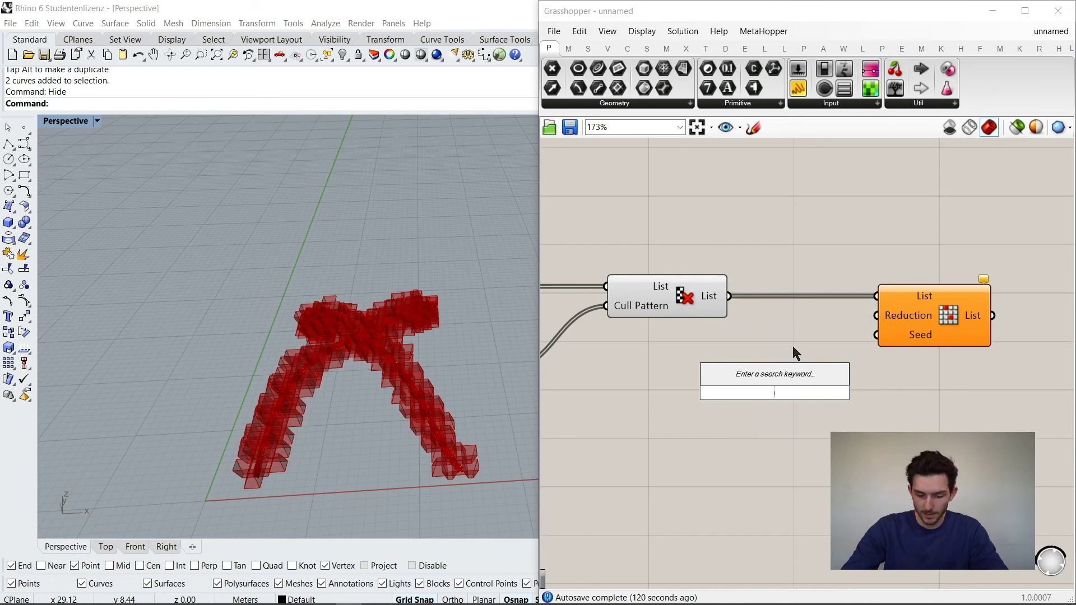
pyautogui.write('20')
pyautogui.press('Return')
pyautogui.moveTo(824, 391); pyautogui.dragTo(877, 317)
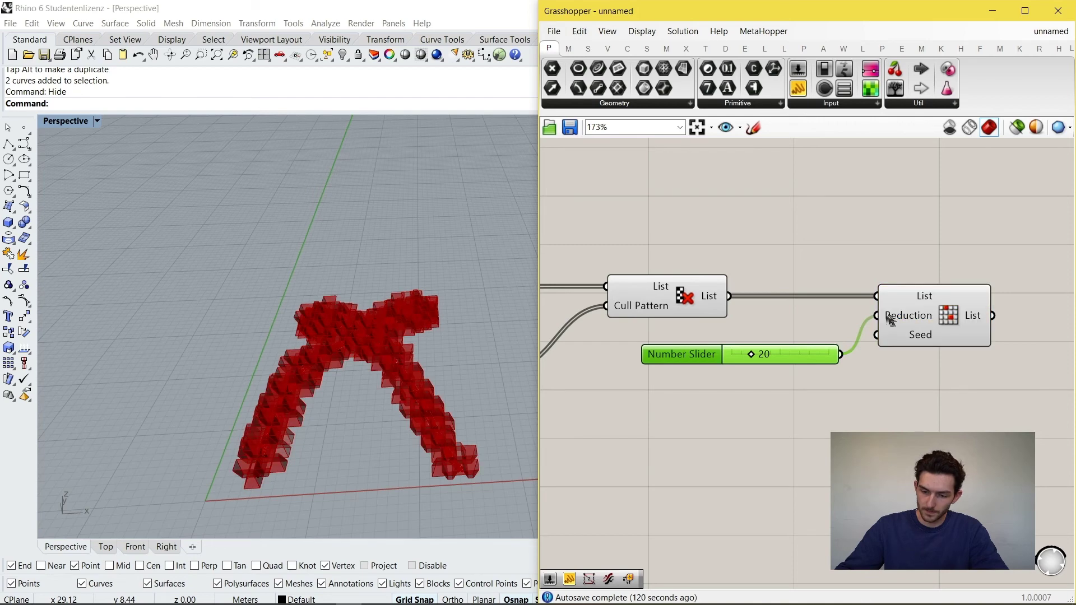
pyautogui.click(941, 318)
pyautogui.moveTo(429, 375); pyautogui.dragTo(401, 447, button='right')
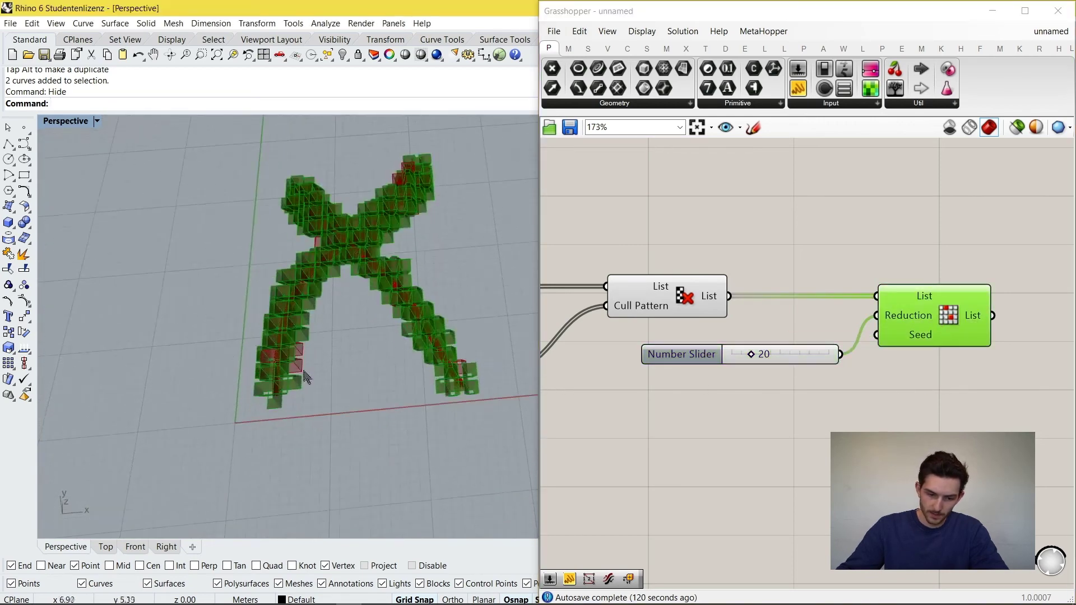
pyautogui.scroll(6, 323, 376)
pyautogui.scroll(-6, 364, 387)
pyautogui.moveTo(388, 386); pyautogui.dragTo(402, 347, button='right')
# Turn off the previews of the attractor curve, Pull Point, Smaller Than and Cull Pattern components, leaving Random Reduce's preview on.
pyautogui.scroll(-4, 827, 317)
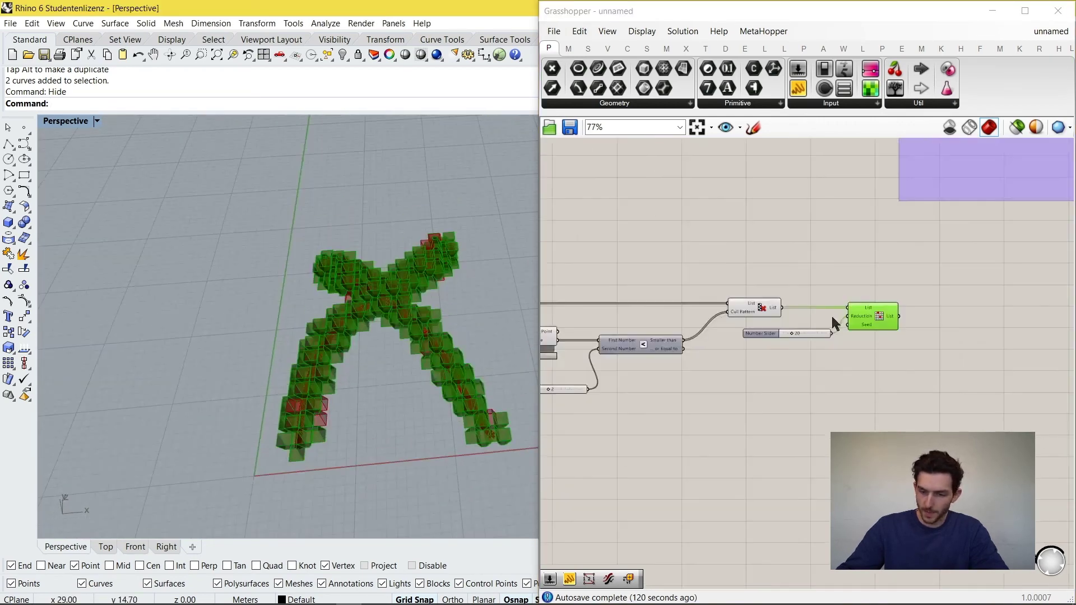
pyautogui.scroll(-2, 832, 317)
pyautogui.moveTo(839, 401); pyautogui.dragTo(591, 237)
pyautogui.middleClick(714, 230)
pyautogui.click(756, 191)
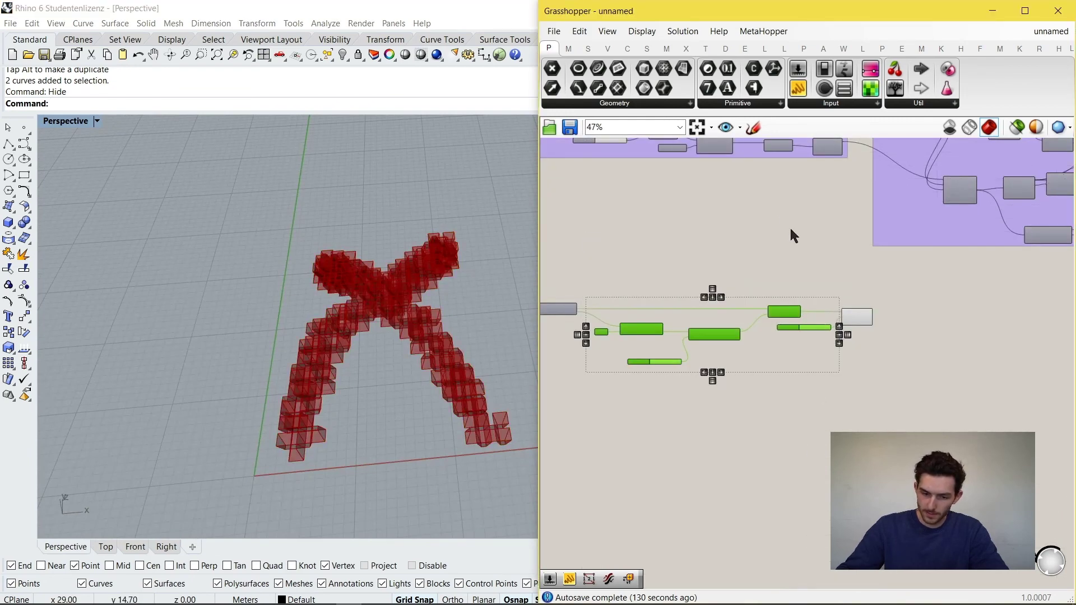
pyautogui.click(791, 230)
pyautogui.scroll(6, 914, 320)
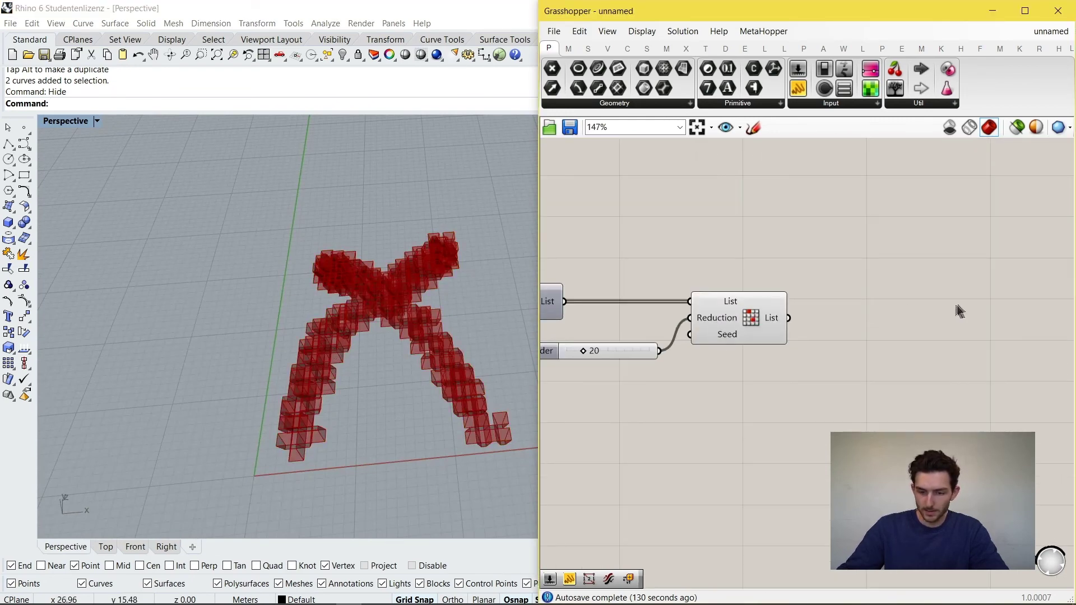
pyautogui.moveTo(903, 324); pyautogui.dragTo(812, 305, button='right')
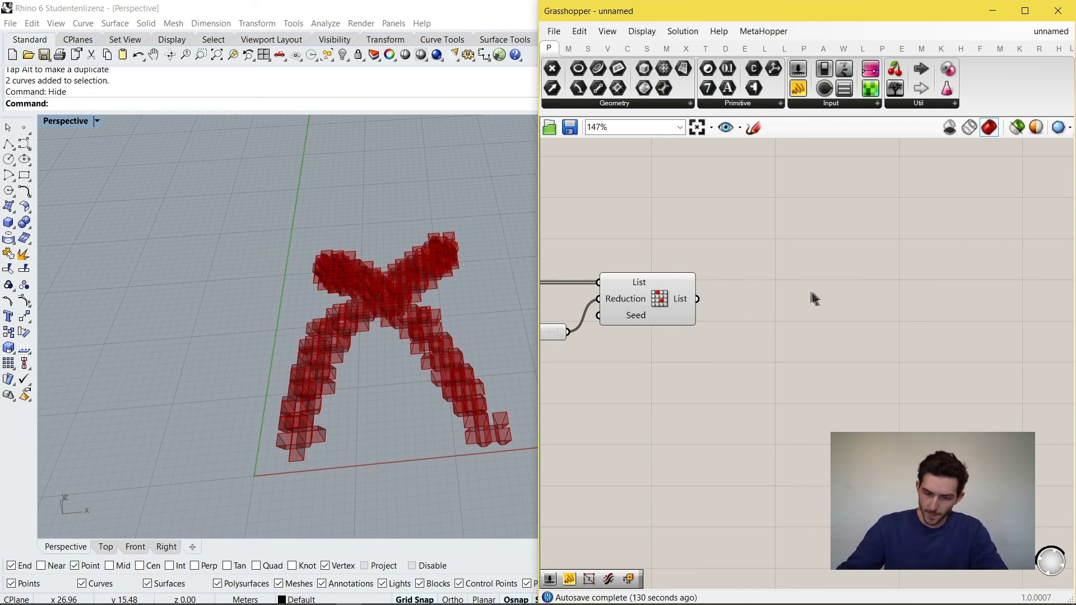
# Add a Brep parameter after Random Reduce and connect Random Reduce's List output to it.
pyautogui.doubleClick(808, 292)
pyautogui.write('brep')
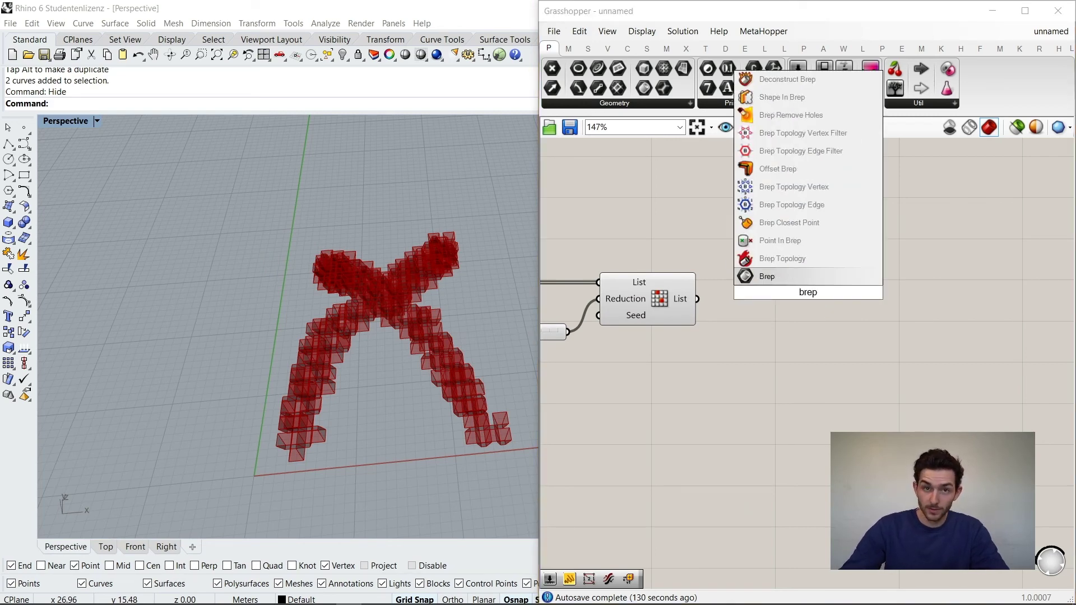
pyautogui.press('Return')
pyautogui.scroll(3, 812, 294)
pyautogui.moveTo(813, 294); pyautogui.dragTo(764, 317)
pyautogui.moveTo(627, 302); pyautogui.dragTo(804, 307)
# Turn off the preview of the Random Reduce component.
pyautogui.scroll(-6, 982, 300)
pyautogui.moveTo(892, 345); pyautogui.dragTo(760, 266)
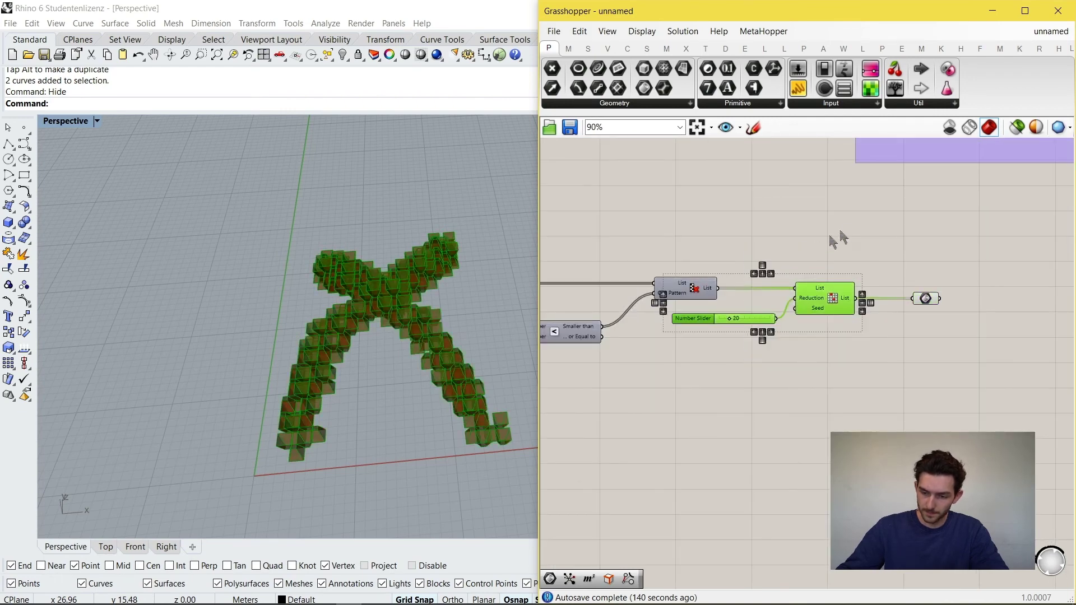
pyautogui.middleClick(840, 238)
pyautogui.click(953, 240)
pyautogui.scroll(-3, 961, 295)
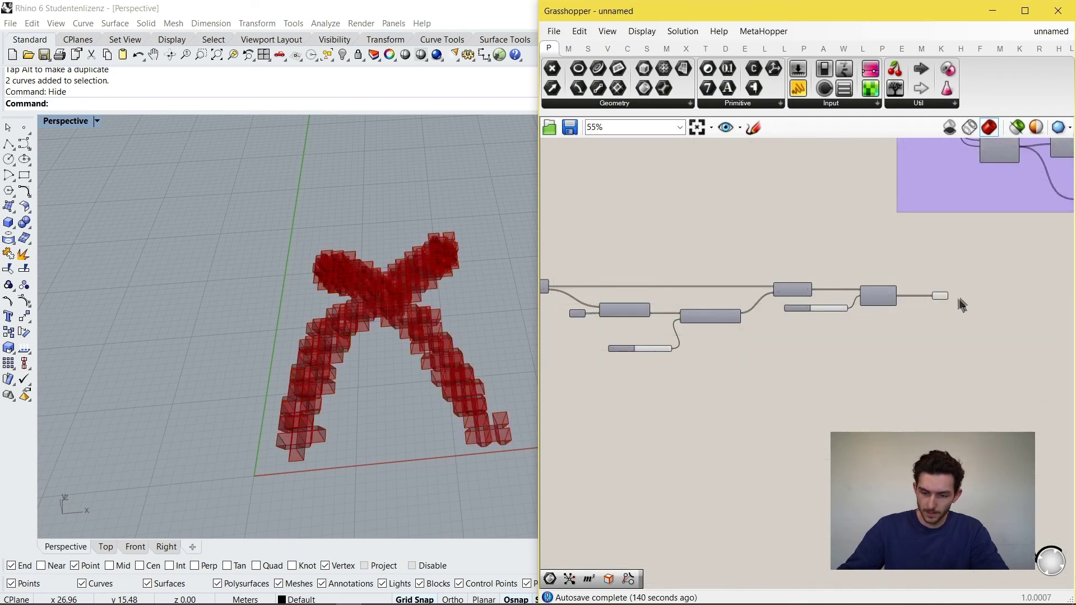
# Switch to Rhino and show the two hidden attractor curves.
pyautogui.scroll(-3, 974, 300)
pyautogui.click(284, 312)
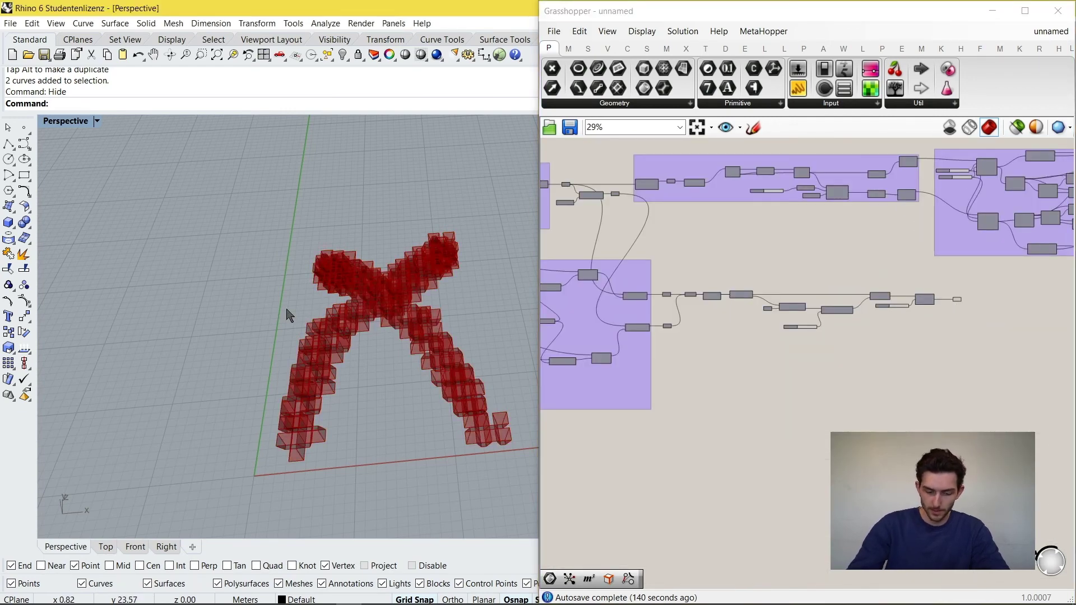
pyautogui.write('Show')
pyautogui.press('Return')
pyautogui.scroll(-4, 423, 333)
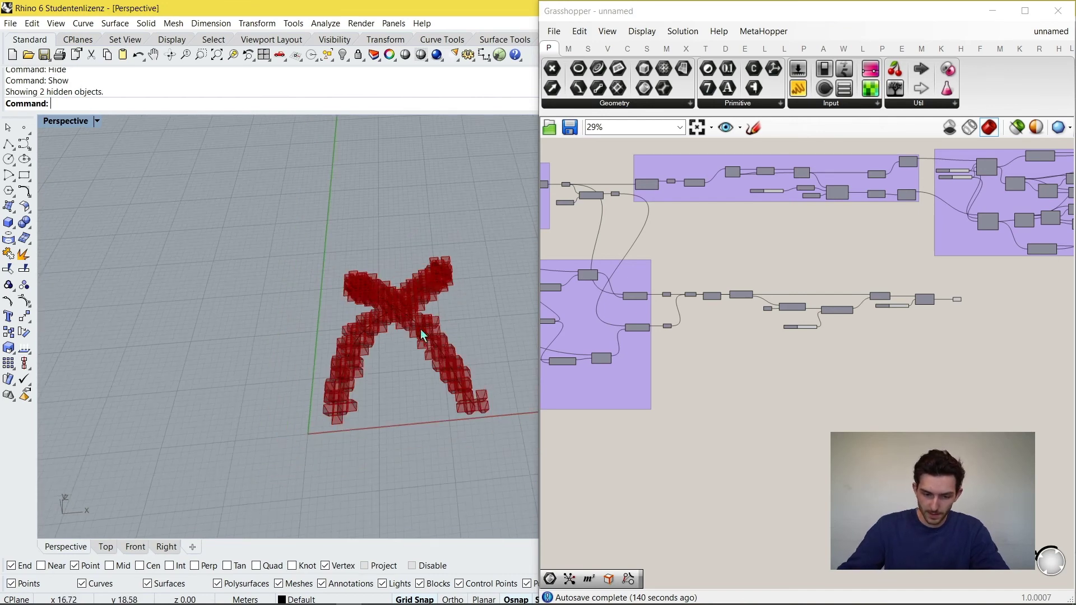
# Reshape the attractor curve running to the structure's right leg by moving its middle control point outward along the X axis.
pyautogui.click(424, 331)
pyautogui.scroll(5, 481, 353)
pyautogui.scroll(2, 457, 307)
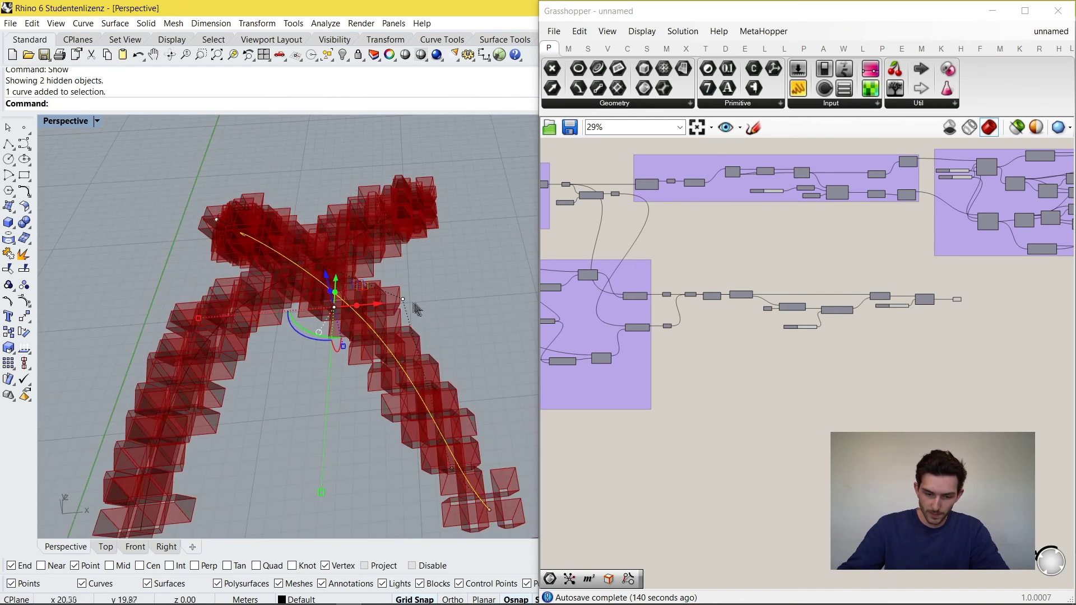
pyautogui.click(404, 302)
pyautogui.scroll(-4, 411, 314)
pyautogui.moveTo(438, 298); pyautogui.dragTo(528, 295)
# Reshape the other attractor curve by moving the two control points at its far upper end together.
pyautogui.moveTo(353, 345); pyautogui.dragTo(456, 400, button='right')
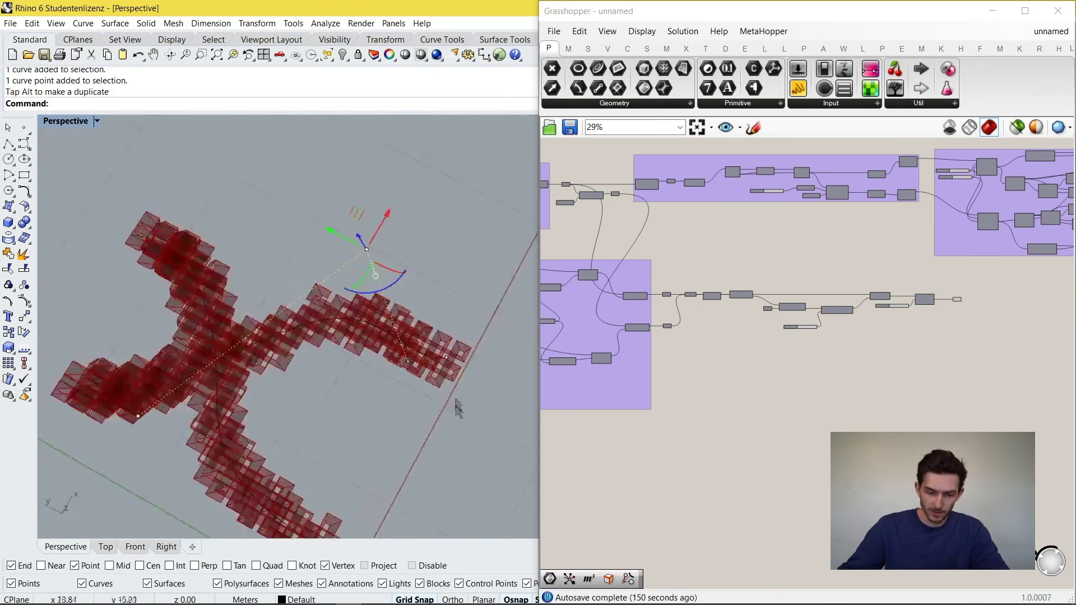
pyautogui.scroll(-3, 343, 387)
pyautogui.scroll(3, 296, 419)
pyautogui.click(289, 432)
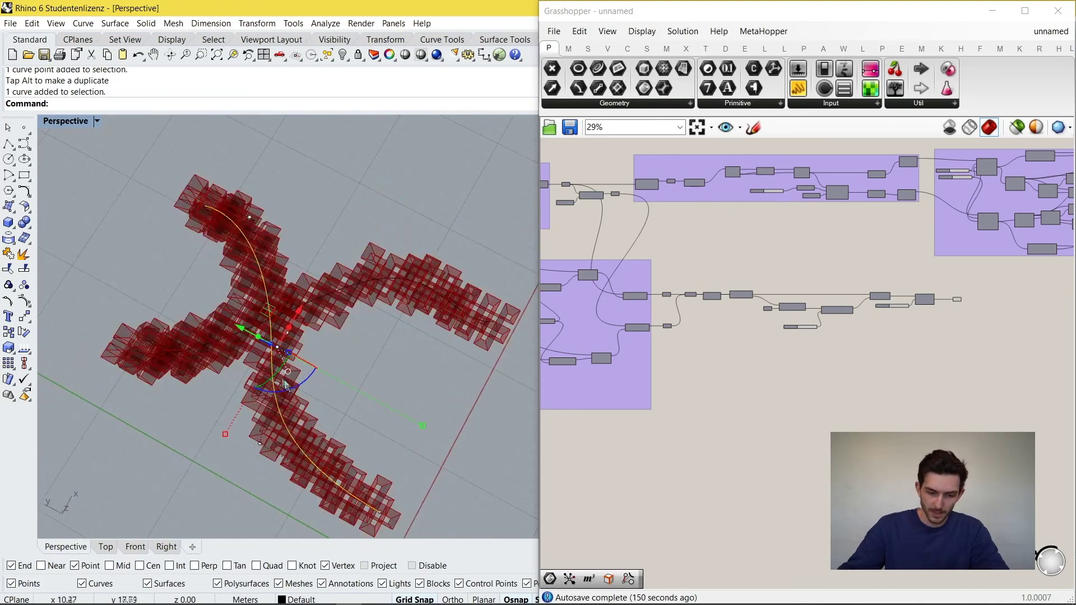
pyautogui.moveTo(169, 162); pyautogui.dragTo(281, 254)
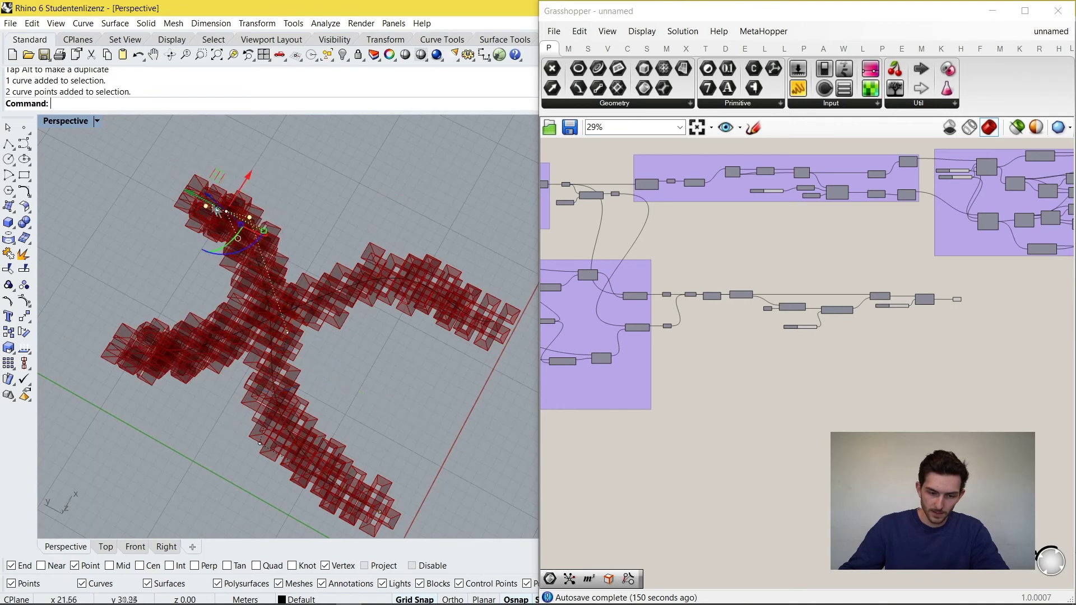
pyautogui.moveTo(179, 191); pyautogui.dragTo(91, 159)
pyautogui.scroll(-6, 301, 304)
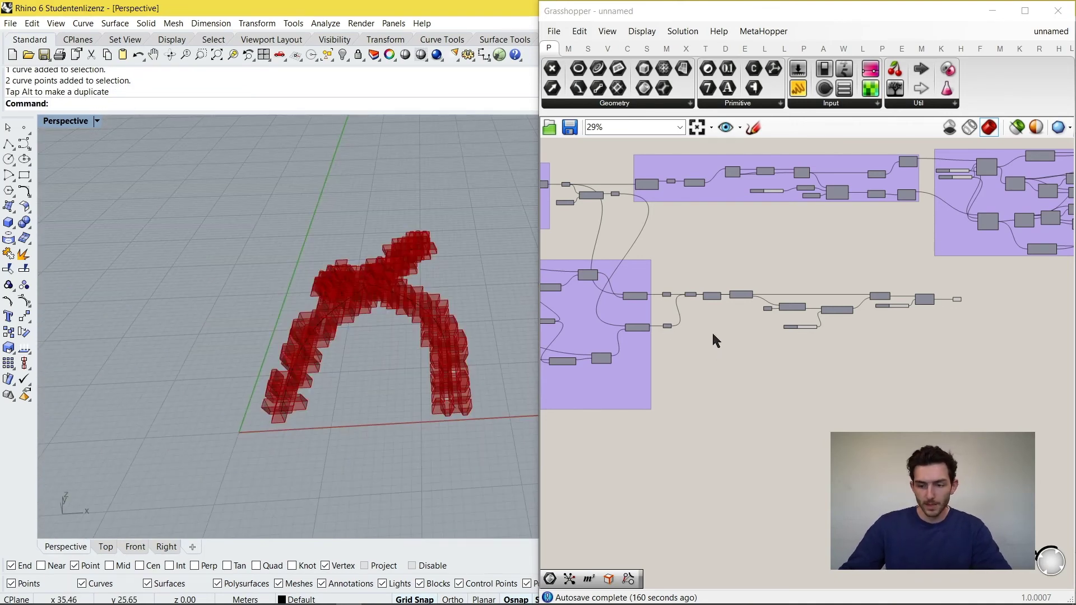
# Switch to Grasshopper and group the stacking, culling and Random Reduce components up to the final Brep parameter.
pyautogui.scroll(-1, 717, 336)
pyautogui.scroll(3, 864, 336)
pyautogui.scroll(-4, 820, 317)
pyautogui.moveTo(945, 374); pyautogui.dragTo(657, 273)
pyautogui.hotkey('ctrl', 'g')
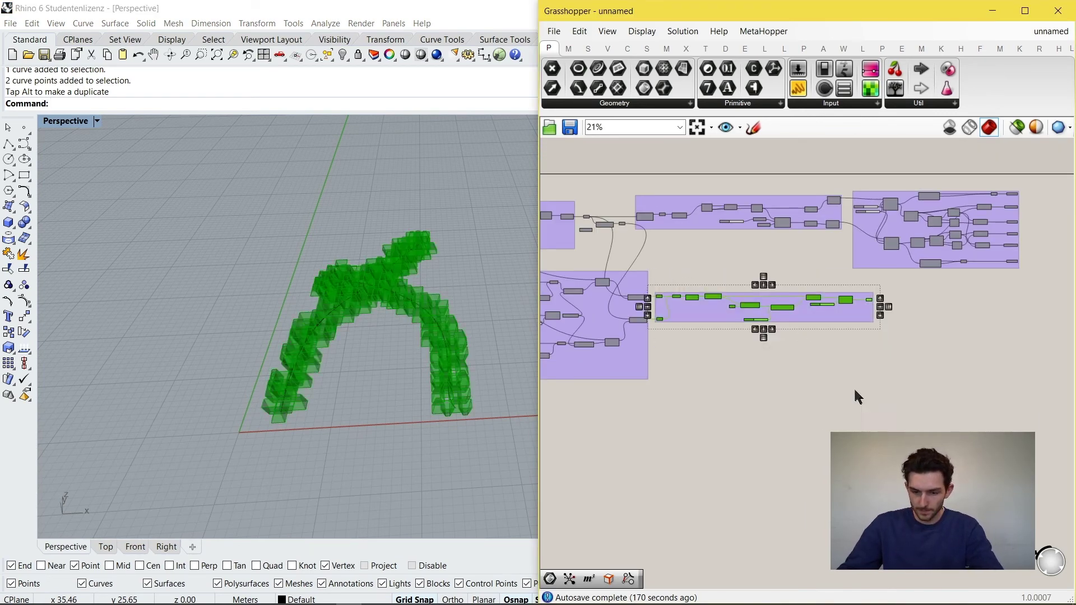
pyautogui.click(858, 389)
# Inspect the final Brep parameter's contents and compare it with the original module's Brep parameter that feeds the edge and mirror components.
pyautogui.scroll(3, 908, 321)
pyautogui.scroll(5, 909, 325)
pyautogui.click(802, 246)
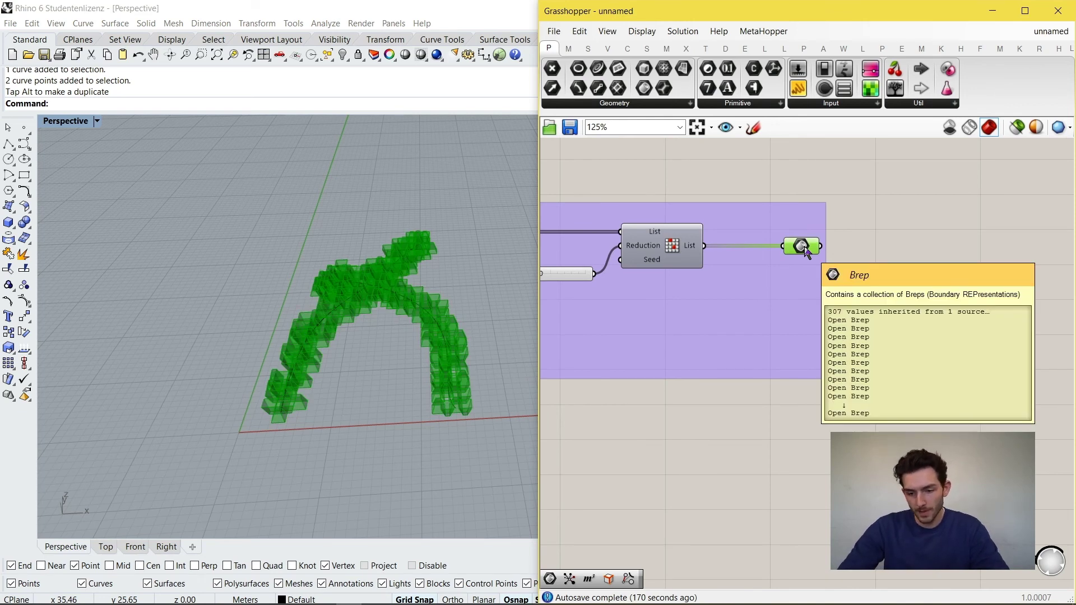
pyautogui.click(744, 464)
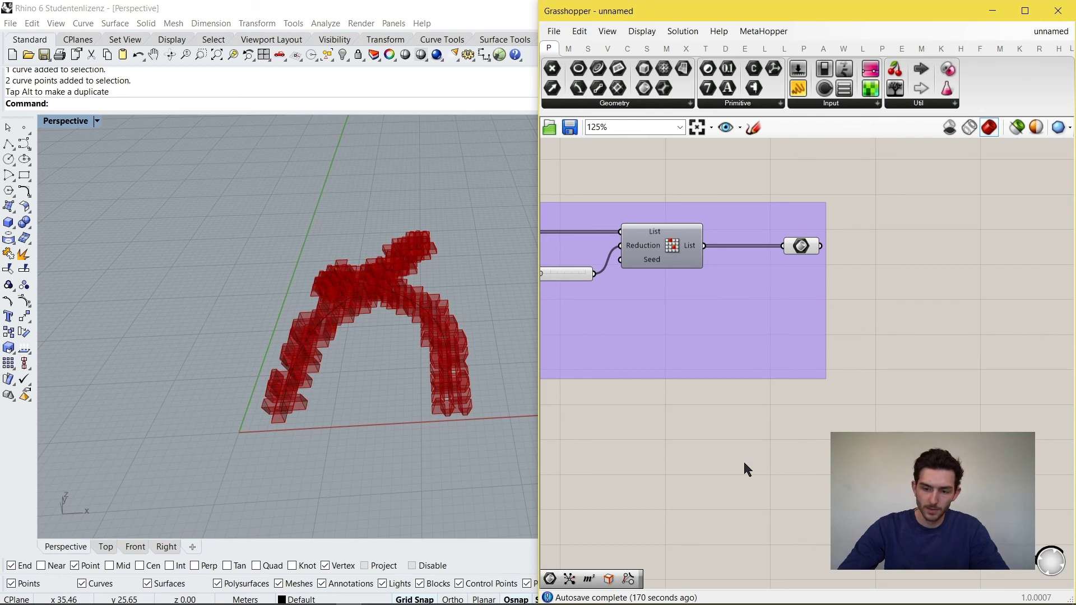
pyautogui.moveTo(807, 249)
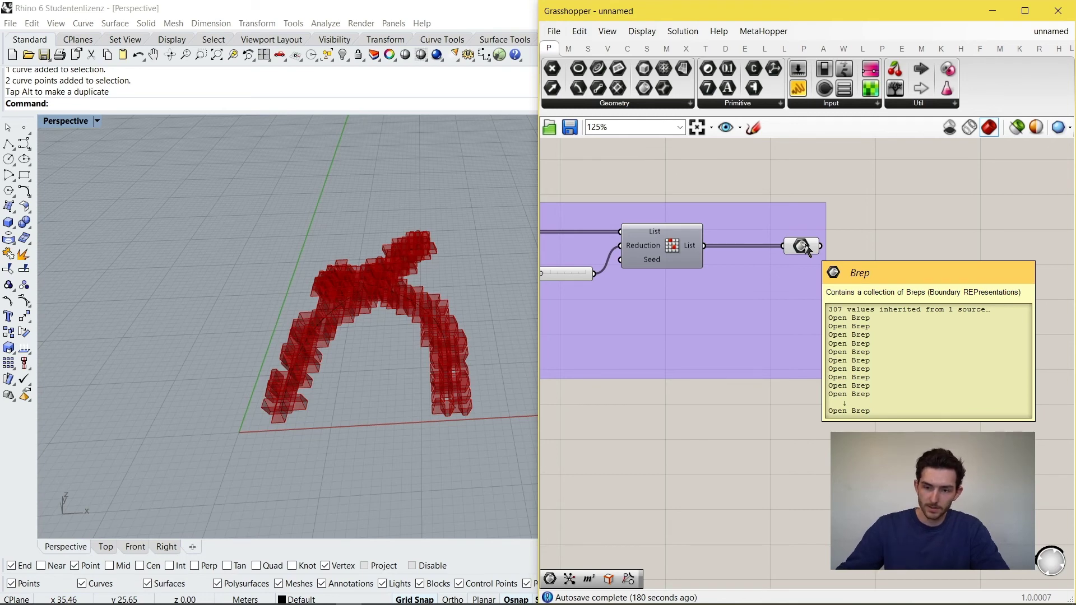
pyautogui.click(803, 250)
pyautogui.scroll(-5, 784, 336)
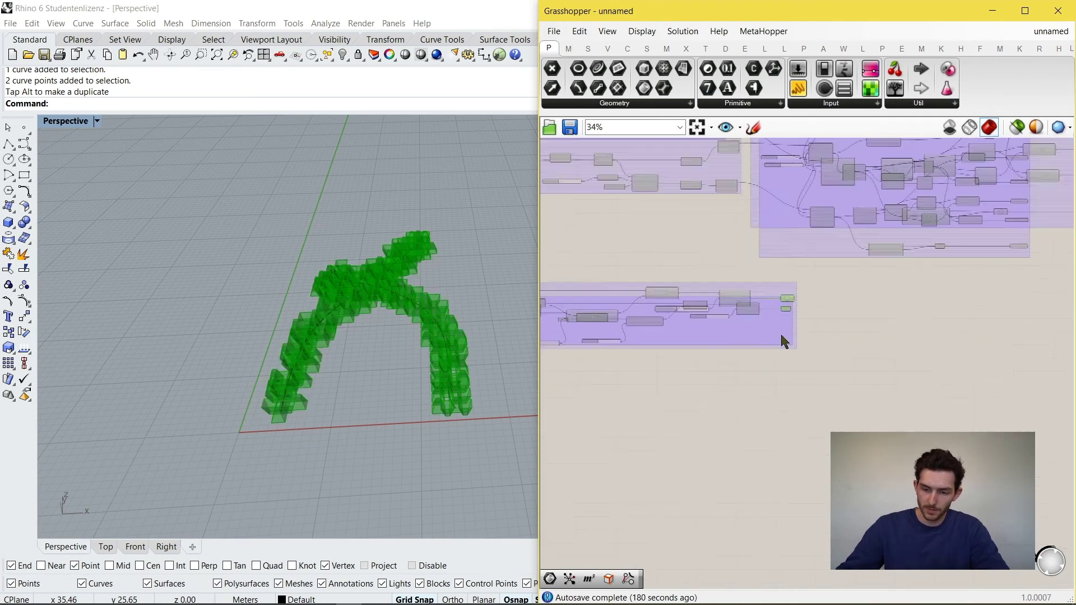
pyautogui.scroll(10, 664, 245)
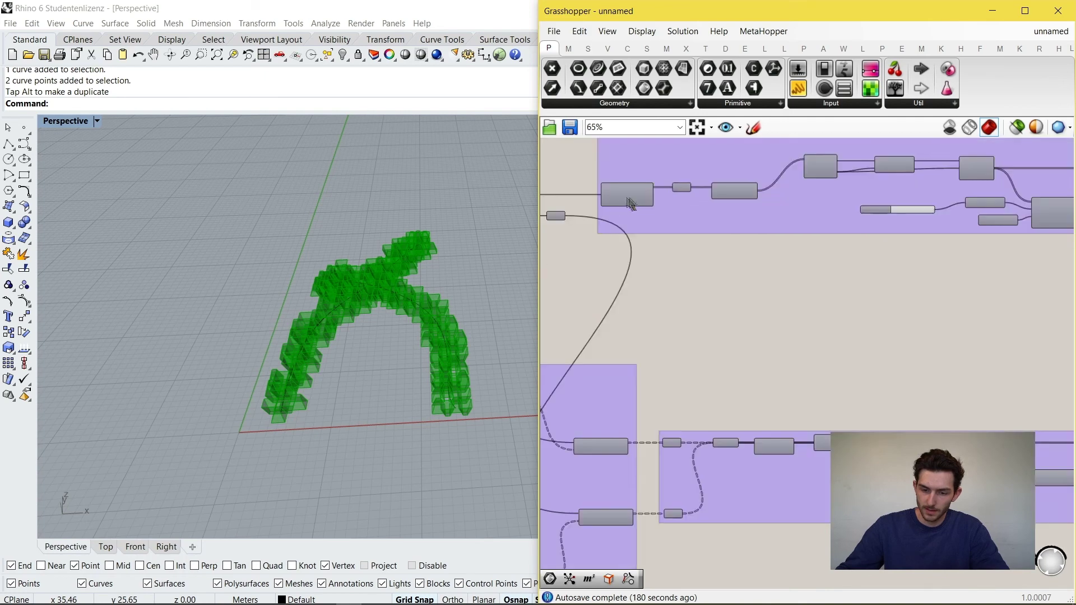
pyautogui.scroll(-10, 630, 224)
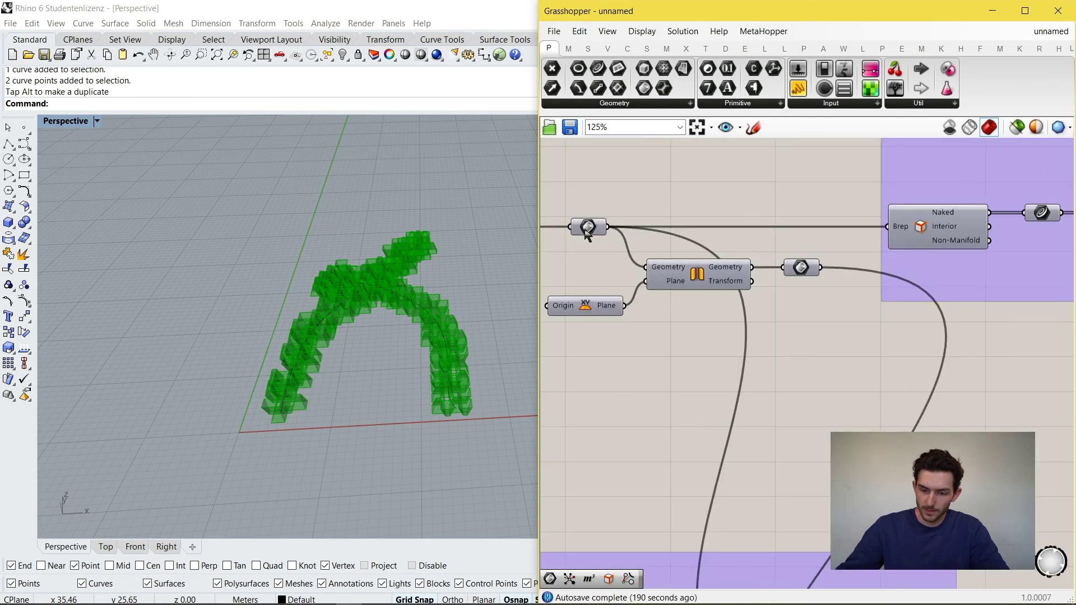
pyautogui.scroll(-2, 908, 260)
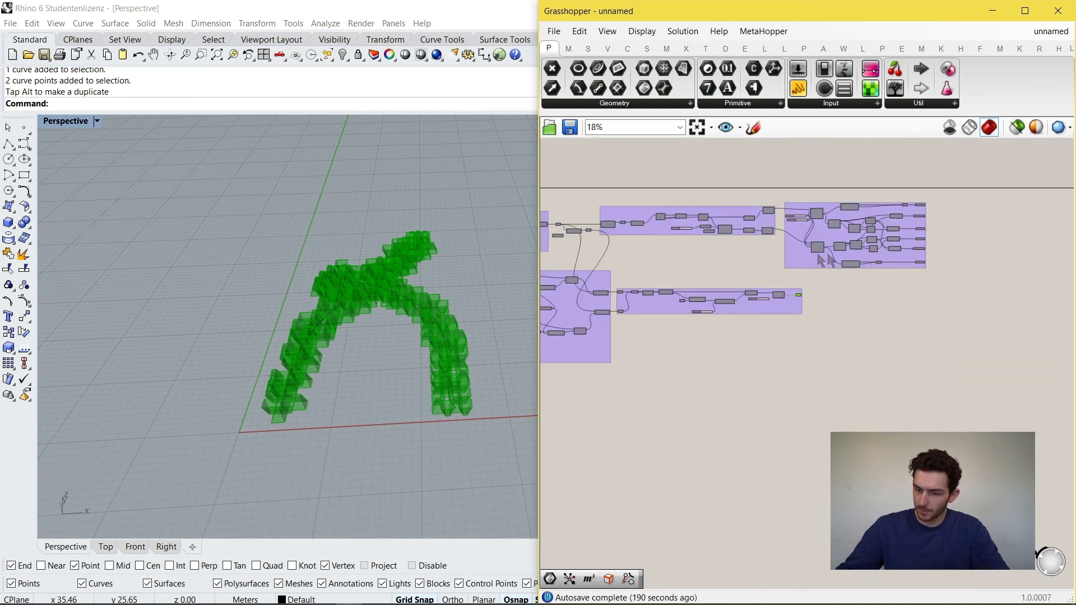
# Duplicate the two groups that process the single module's edges and faces, placing the copies after the new culling group.
pyautogui.moveTo(950, 278); pyautogui.dragTo(614, 167)
pyautogui.scroll(2, 675, 233)
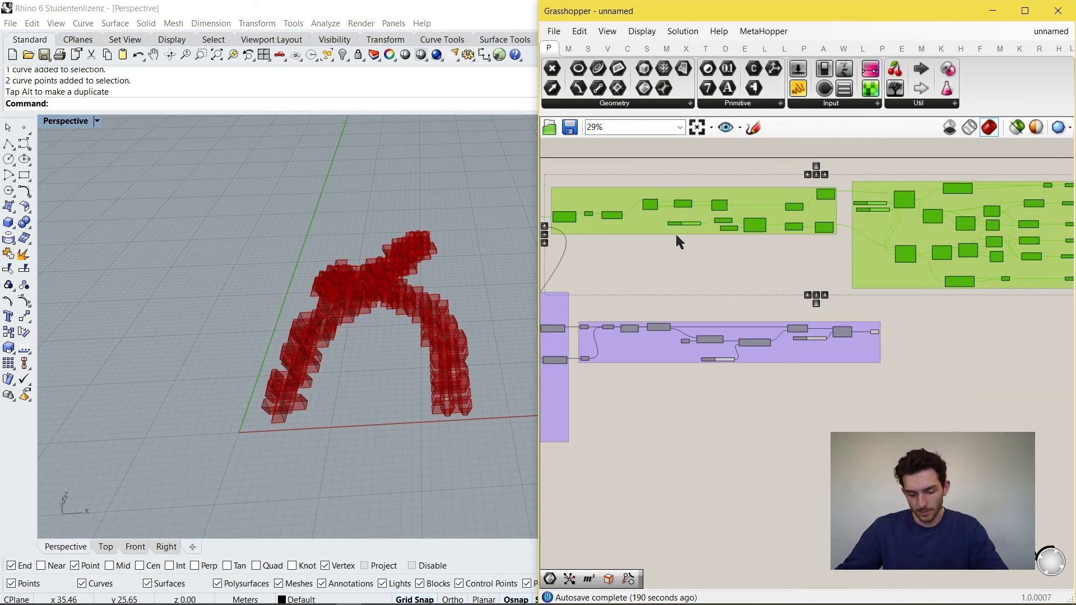
pyautogui.hotkey('ctrl', 'v')
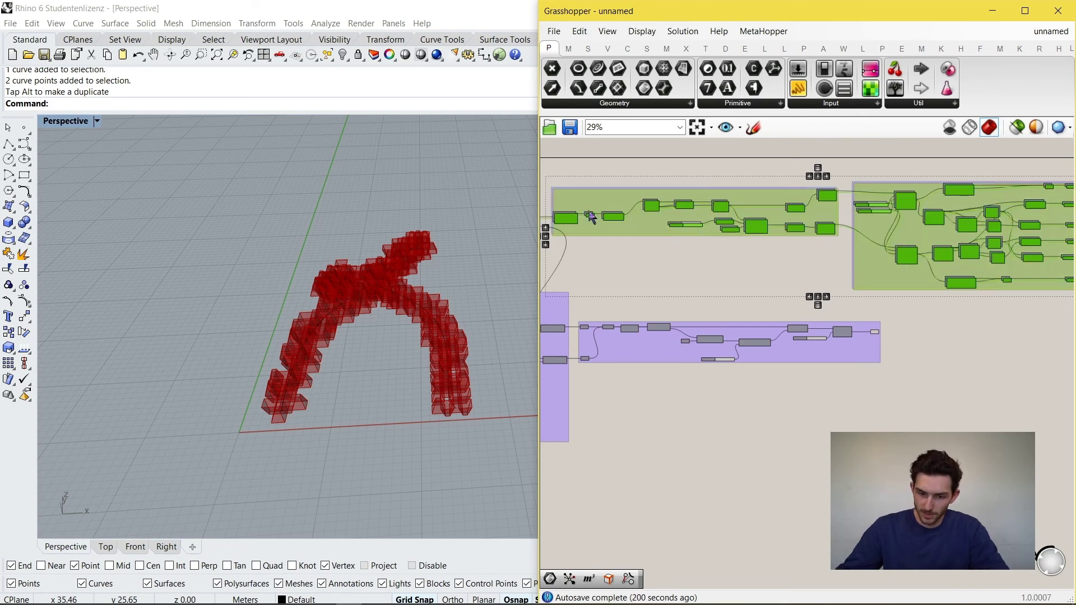
pyautogui.moveTo(567, 217); pyautogui.dragTo(673, 262)
pyautogui.scroll(3, 674, 262)
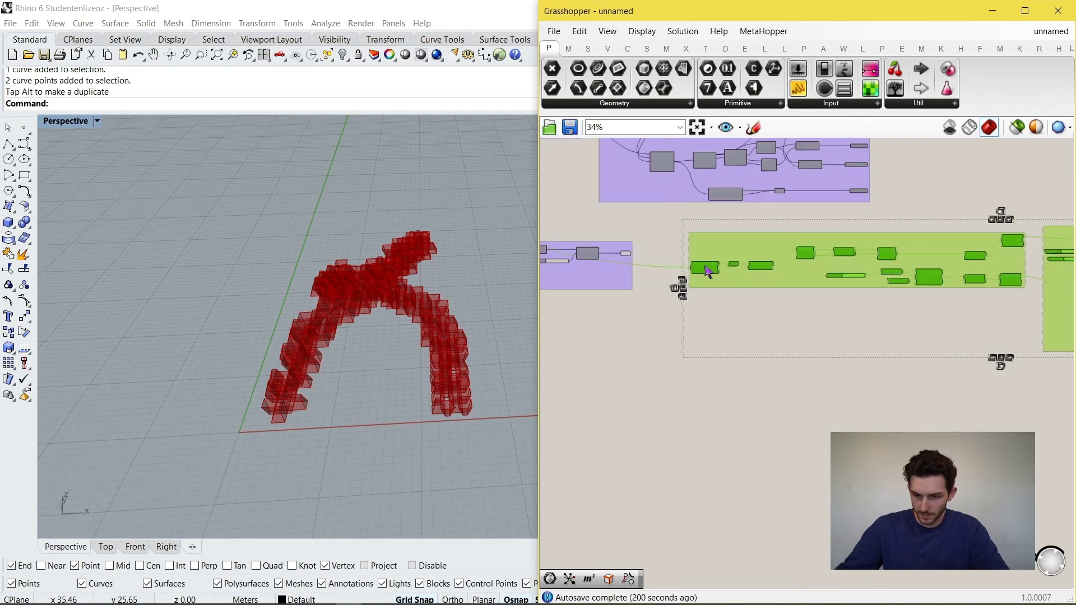
pyautogui.click(663, 339)
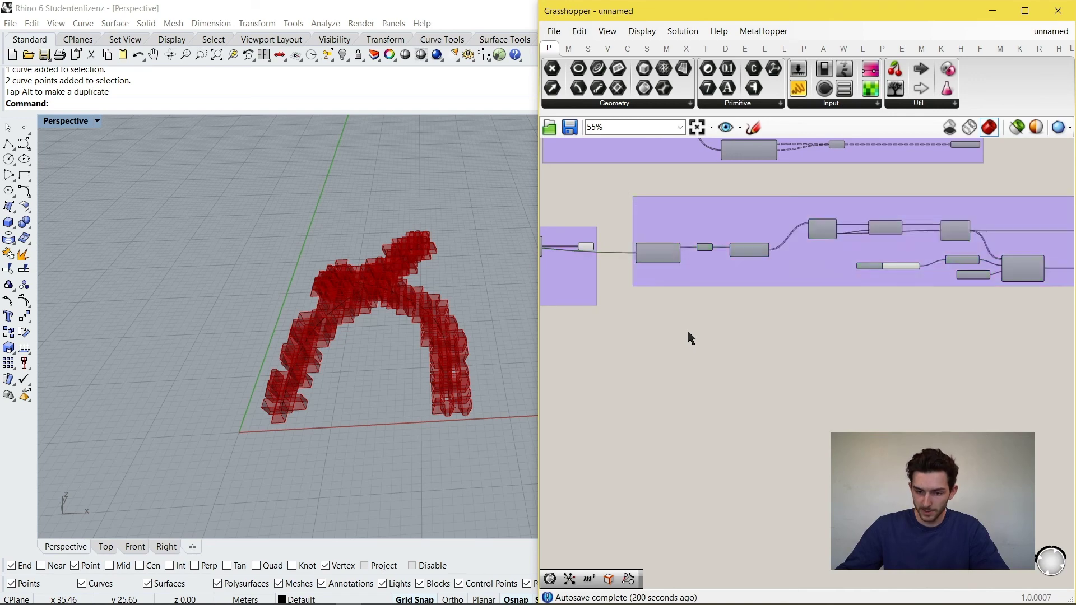
# Replace the input of the copied Brep Edges component with the reduced modules from the final Brep parameter.
pyautogui.scroll(3, 687, 328)
pyautogui.scroll(-5, 686, 264)
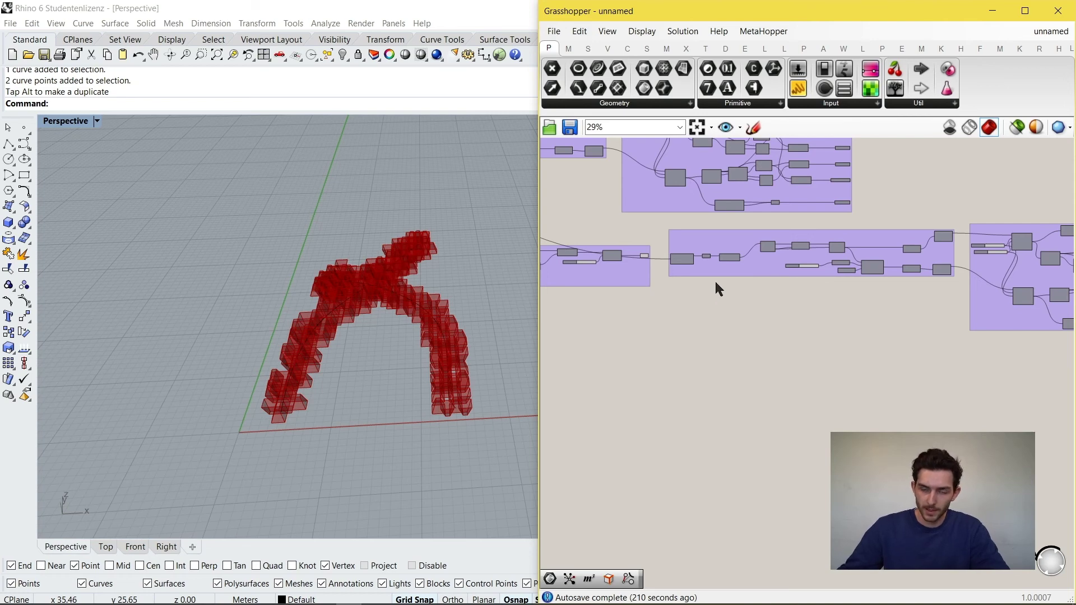
pyautogui.scroll(5, 639, 242)
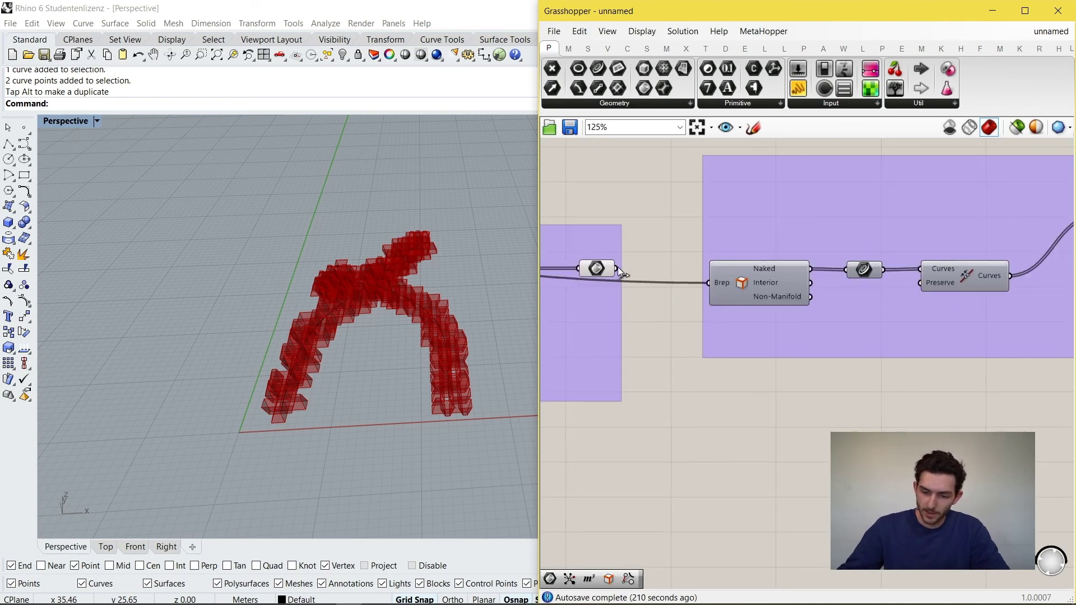
pyautogui.moveTo(619, 272); pyautogui.dragTo(711, 284)
pyautogui.scroll(-2, 704, 314)
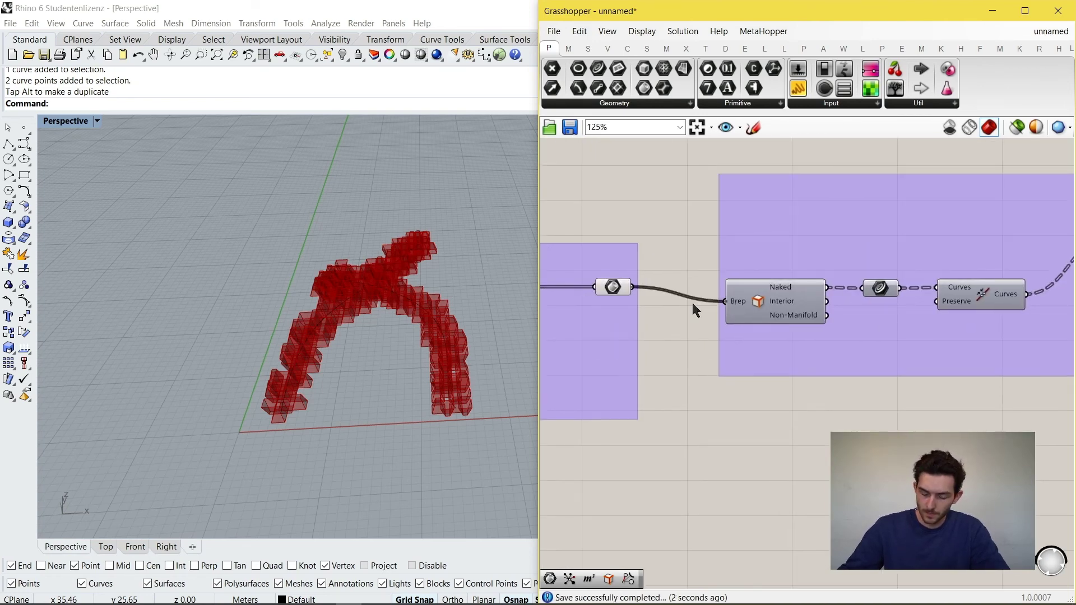
# Examine the copied group's red Loft component and the flattened Curve output of the Offset Curve component feeding it.
pyautogui.scroll(-1, 665, 287)
pyautogui.scroll(-5, 664, 282)
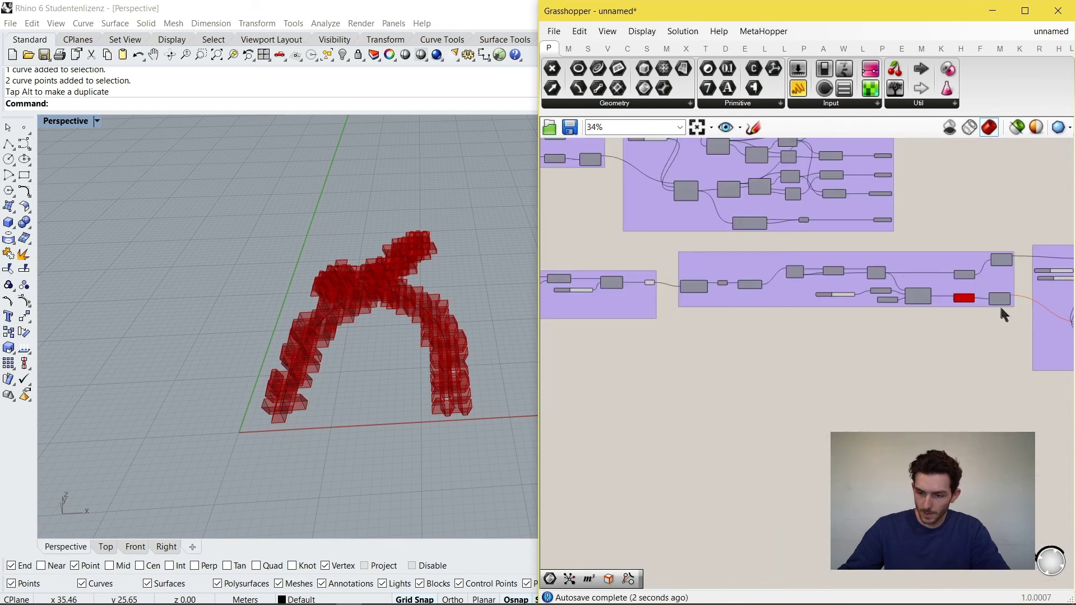
pyautogui.scroll(6, 967, 306)
pyautogui.scroll(3, 977, 315)
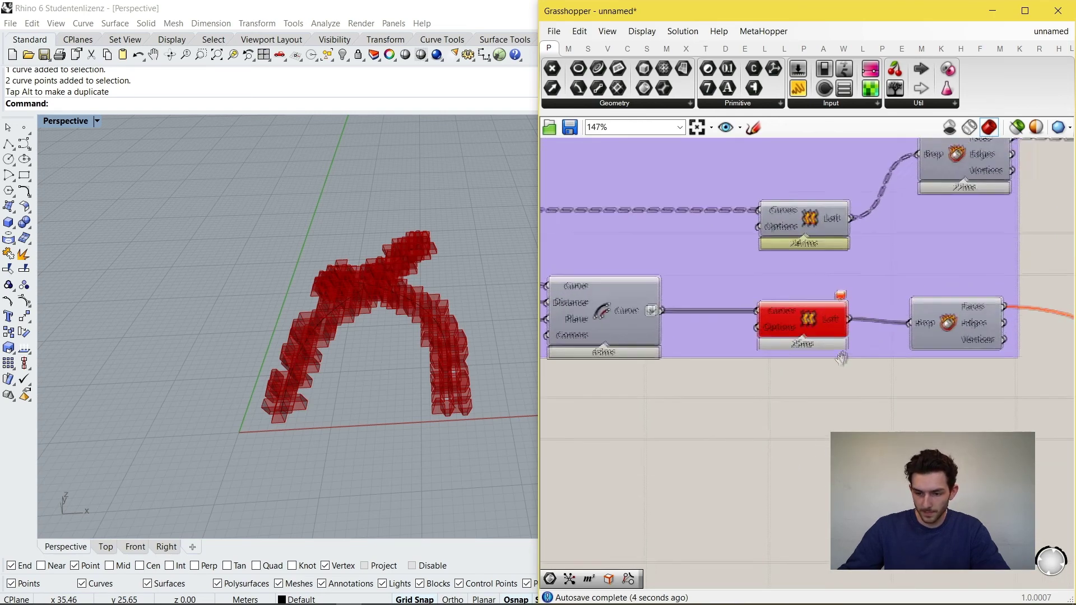
pyautogui.scroll(-3, 829, 359)
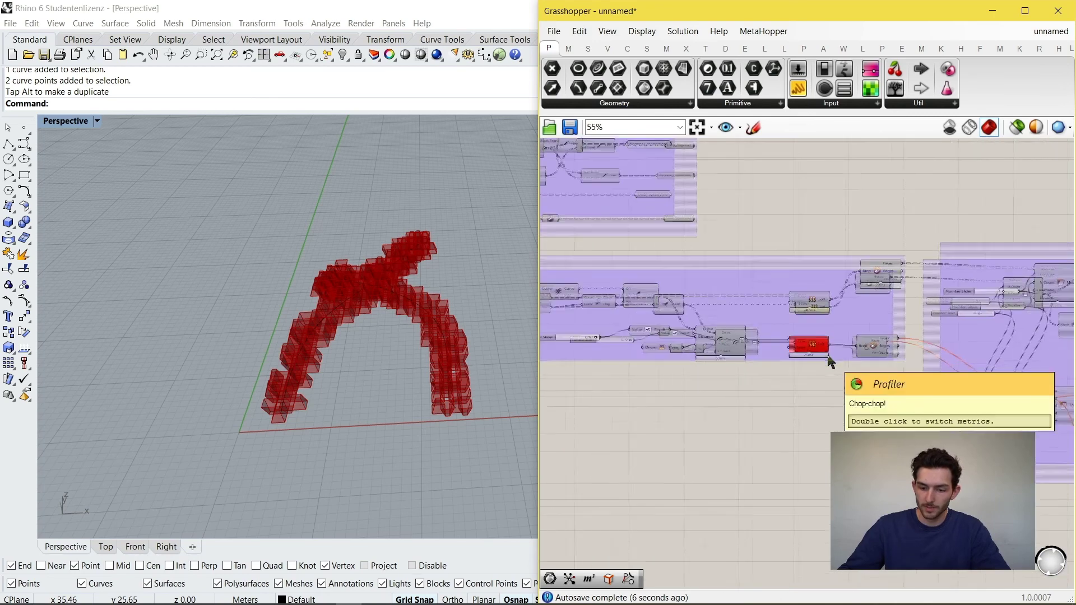
pyautogui.scroll(3, 827, 354)
pyautogui.moveTo(722, 356); pyautogui.dragTo(808, 353, button='right')
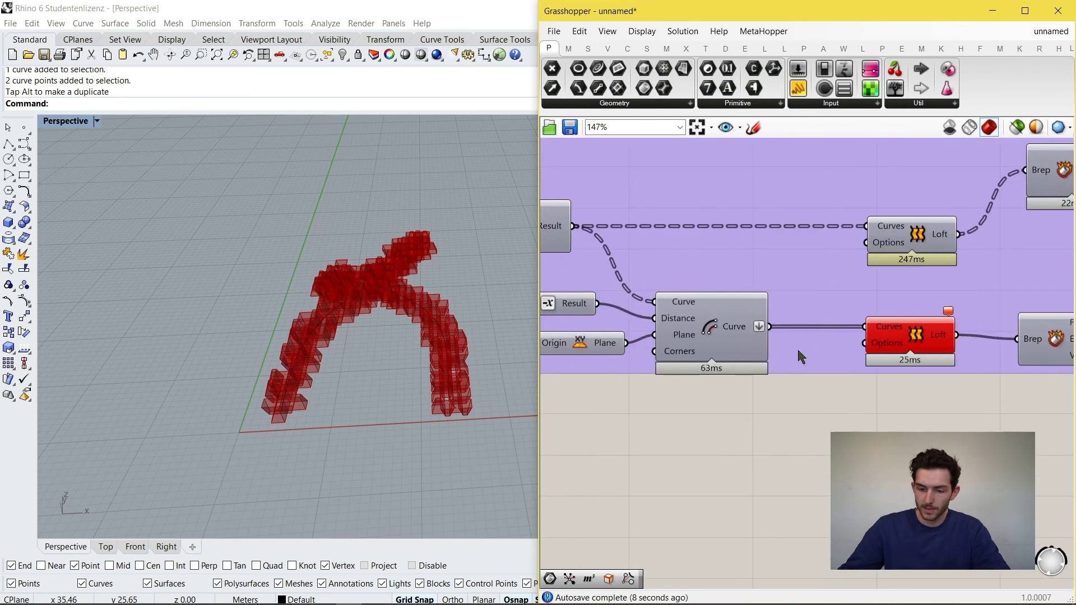
pyautogui.moveTo(738, 335)
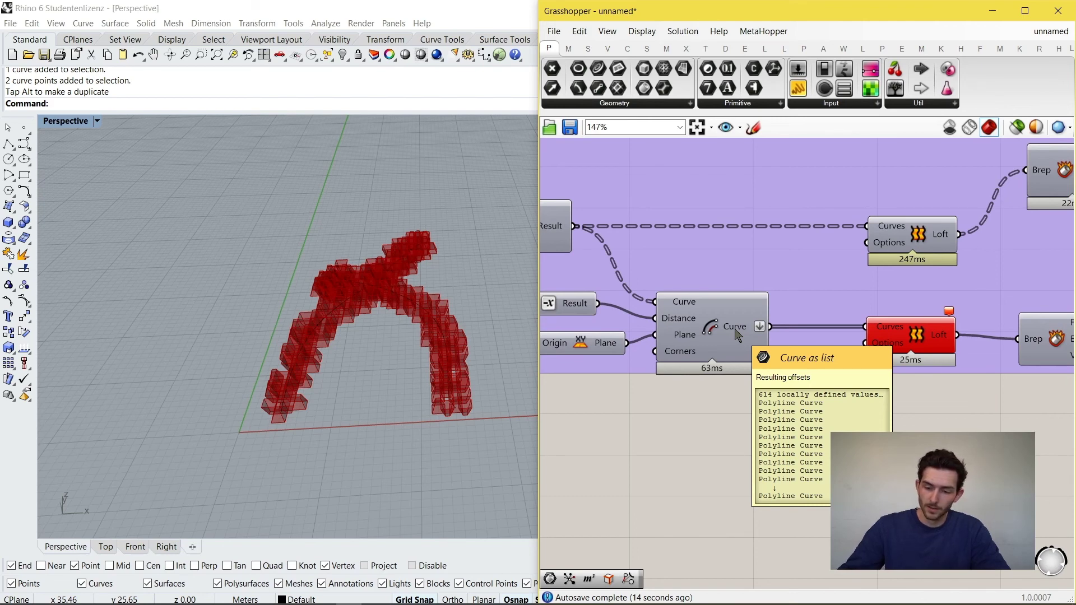
# Duplicate the Offset Curve component below the original, turn off Flatten on the copy's Curve output and inspect its data structure.
pyautogui.moveTo(747, 391); pyautogui.dragTo(785, 325, button='right')
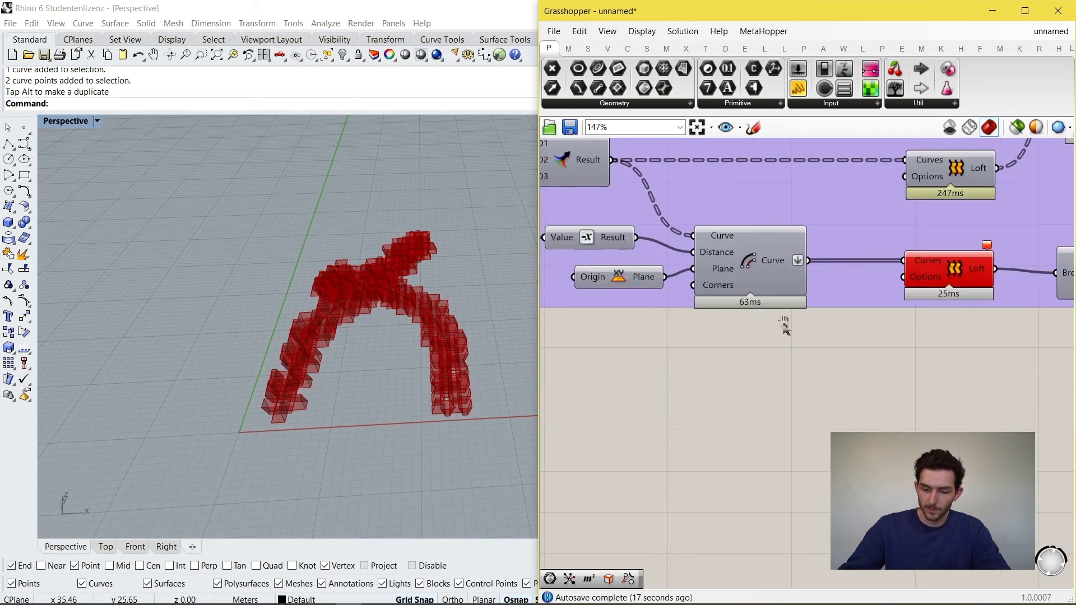
pyautogui.keyDown('alt'); pyautogui.moveTo(759, 269); pyautogui.dragTo(763, 412); pyautogui.keyUp('alt')
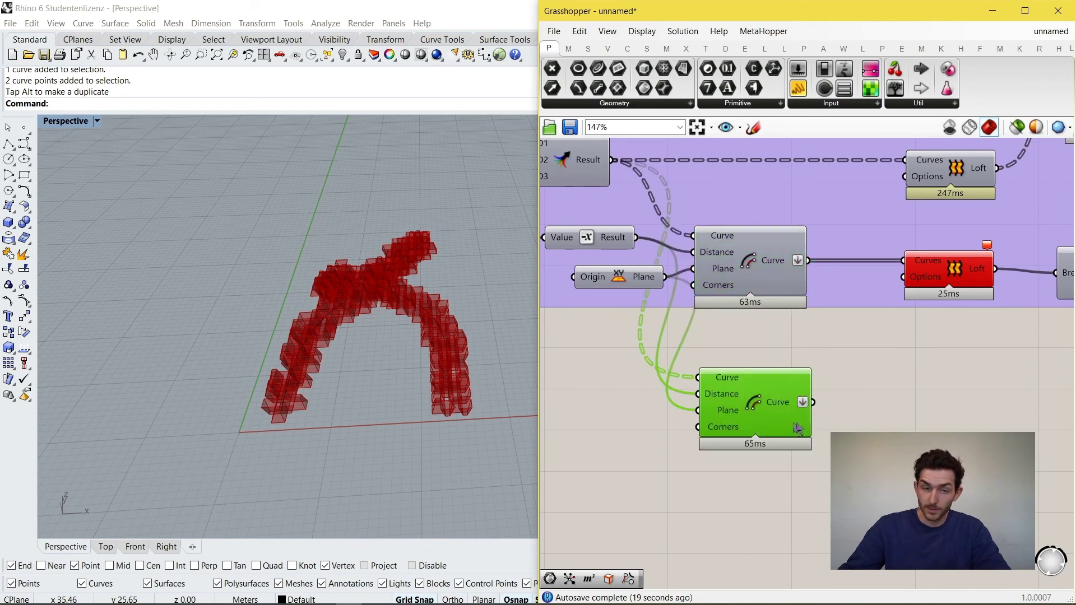
pyautogui.moveTo(794, 422); pyautogui.dragTo(763, 393, button='right')
pyautogui.rightClick(775, 375)
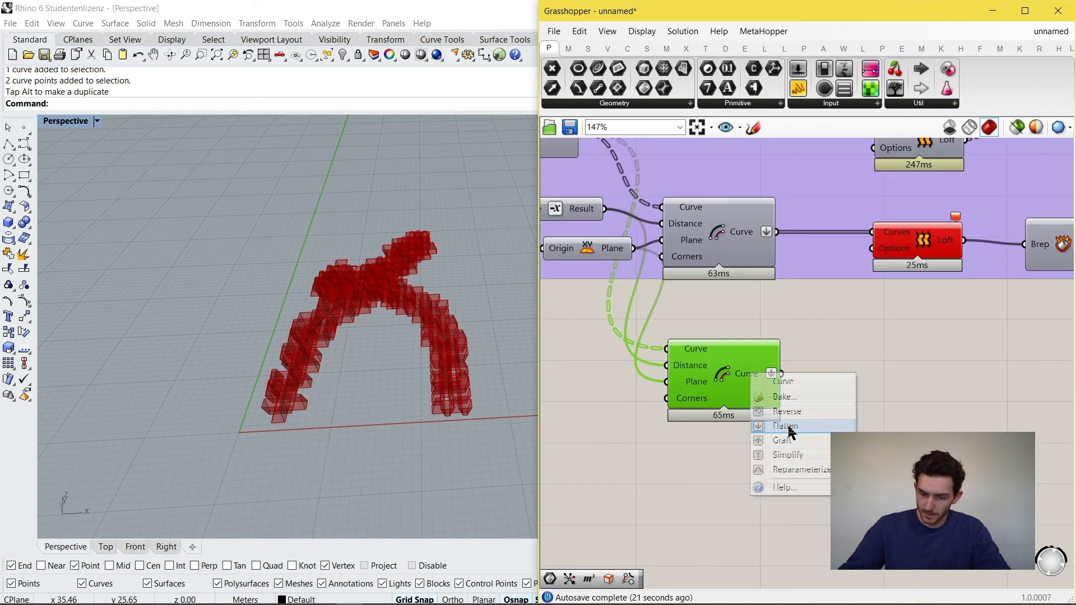
pyautogui.click(827, 421)
pyautogui.moveTo(756, 379)
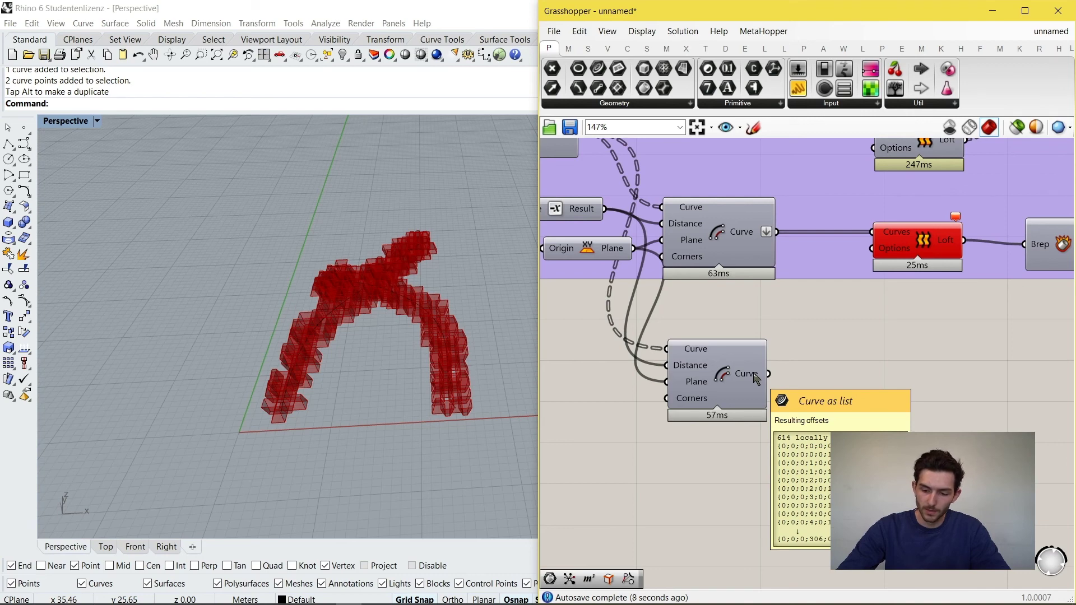
pyautogui.scroll(-1, 798, 500)
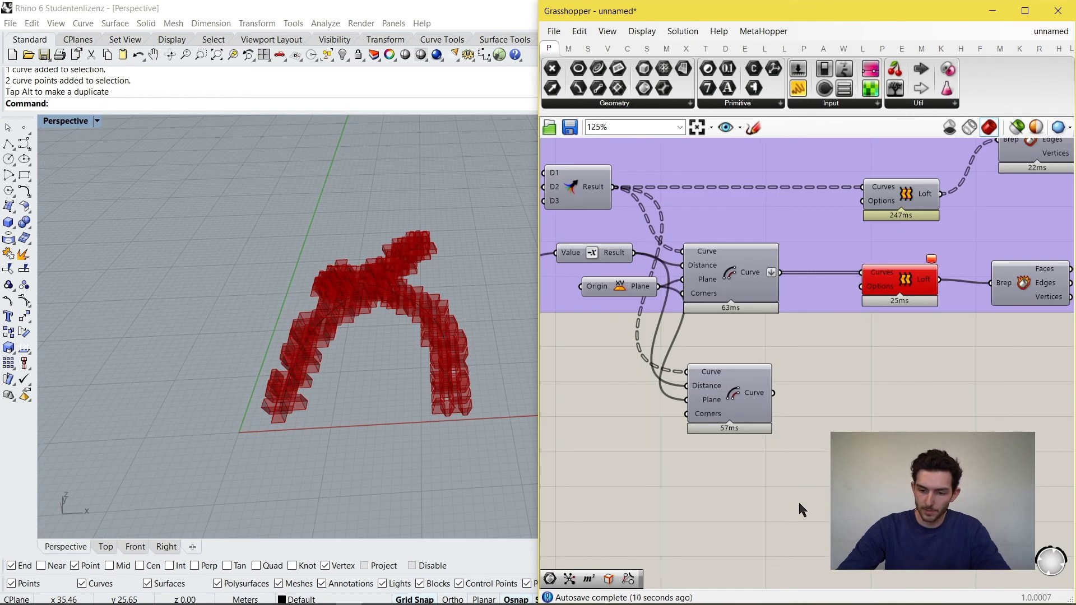
# Add a Trim Tree component beside the duplicated Offset Curve component below the purple group.
pyautogui.moveTo(599, 197)
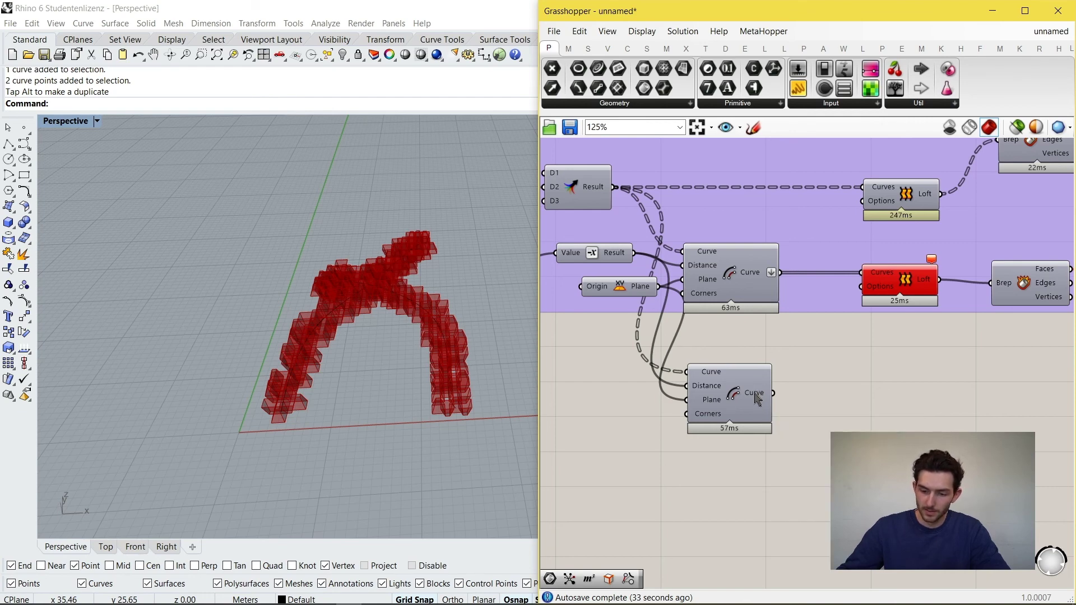
pyautogui.moveTo(756, 393); pyautogui.dragTo(752, 385)
pyautogui.moveTo(817, 400); pyautogui.dragTo(775, 381, button='right')
pyautogui.moveTo(711, 381)
pyautogui.mouseDown()
pyautogui.moveTo(726, 386)
pyautogui.moveTo(708, 386)
pyautogui.mouseUp()
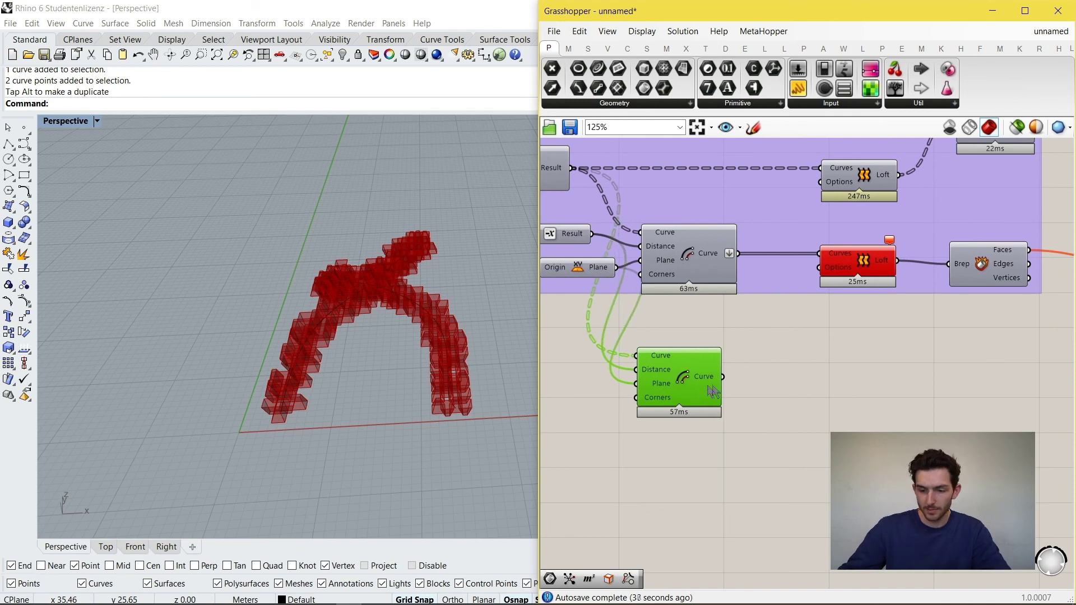
pyautogui.doubleClick(812, 380)
pyautogui.write('trim tre')
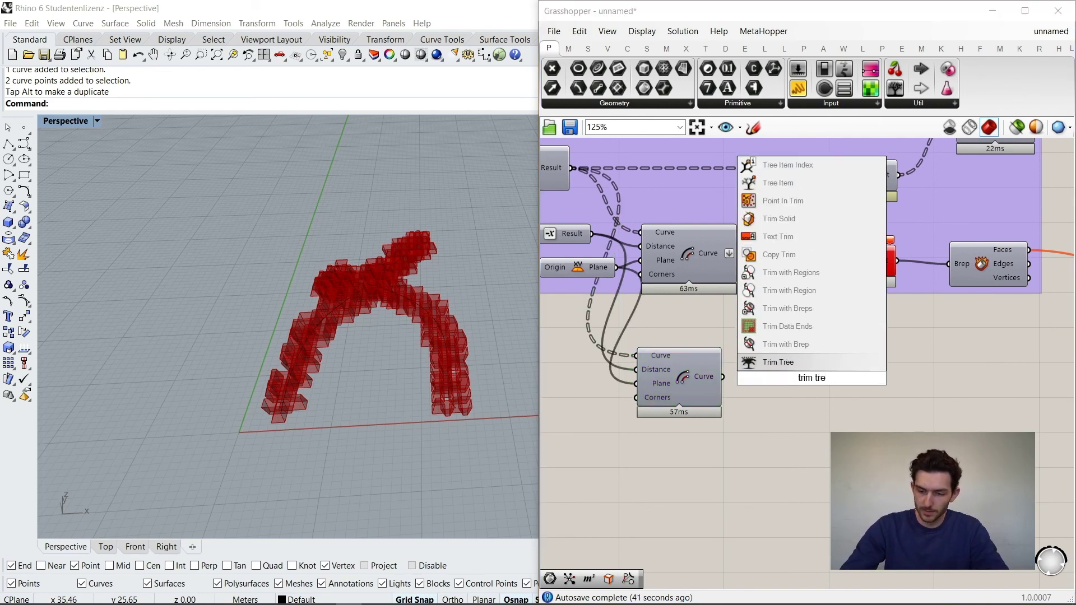
pyautogui.press('Return')
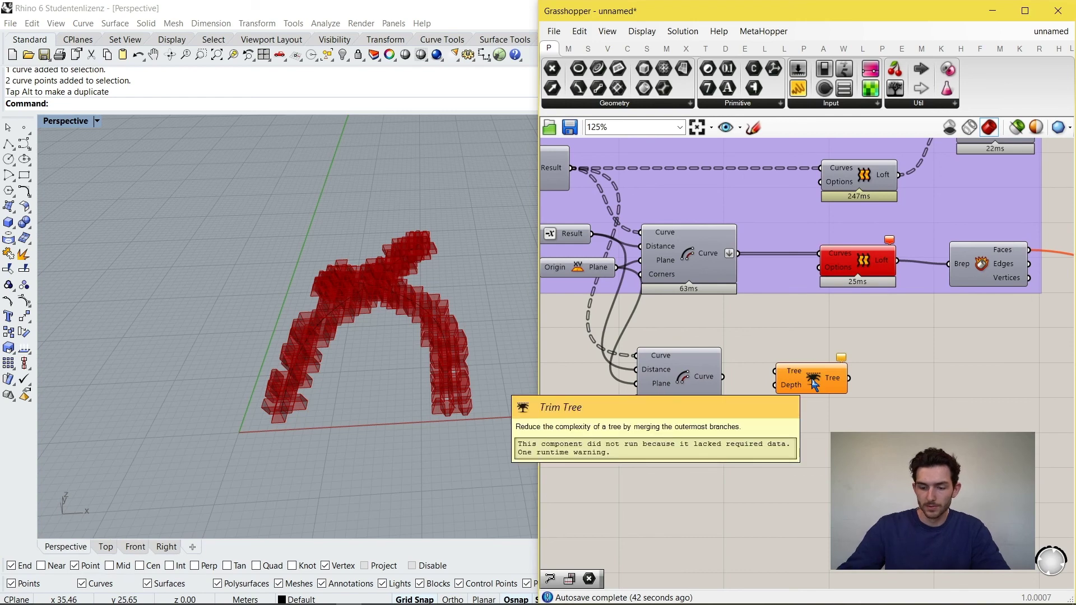
# Feed the duplicated Offset Curve's curves into Trim Tree and set its Depth with a number slider of 1.
pyautogui.scroll(2, 835, 426)
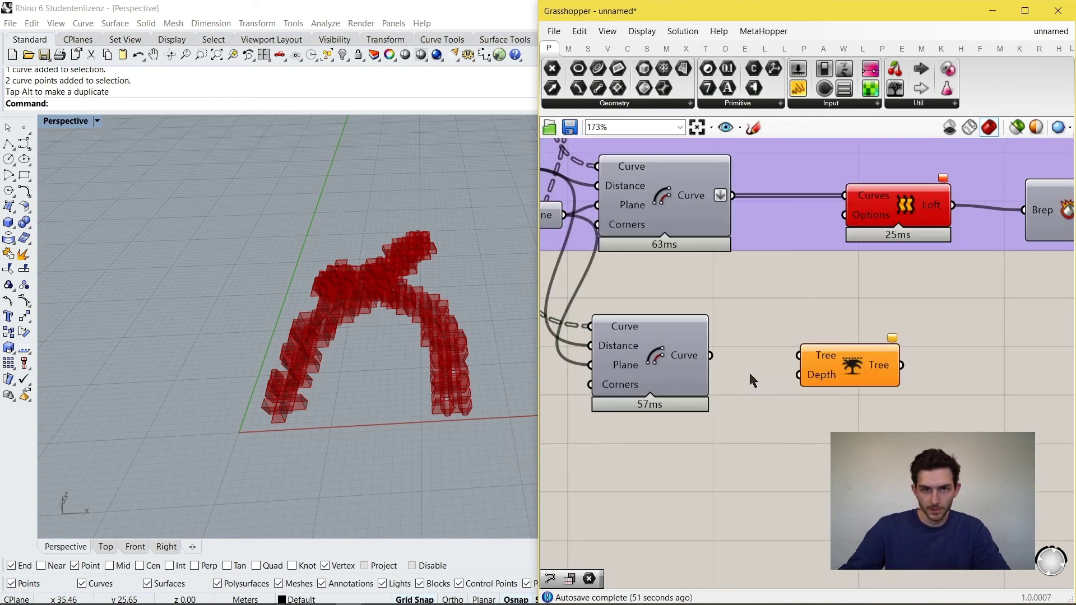
pyautogui.moveTo(689, 363); pyautogui.dragTo(688, 375)
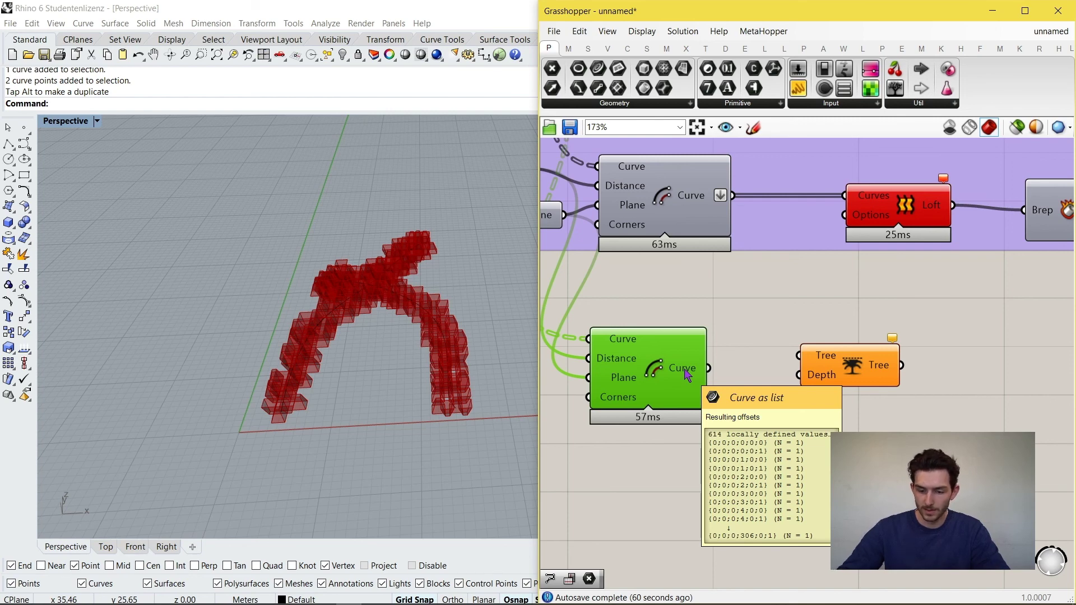
pyautogui.doubleClick(774, 443)
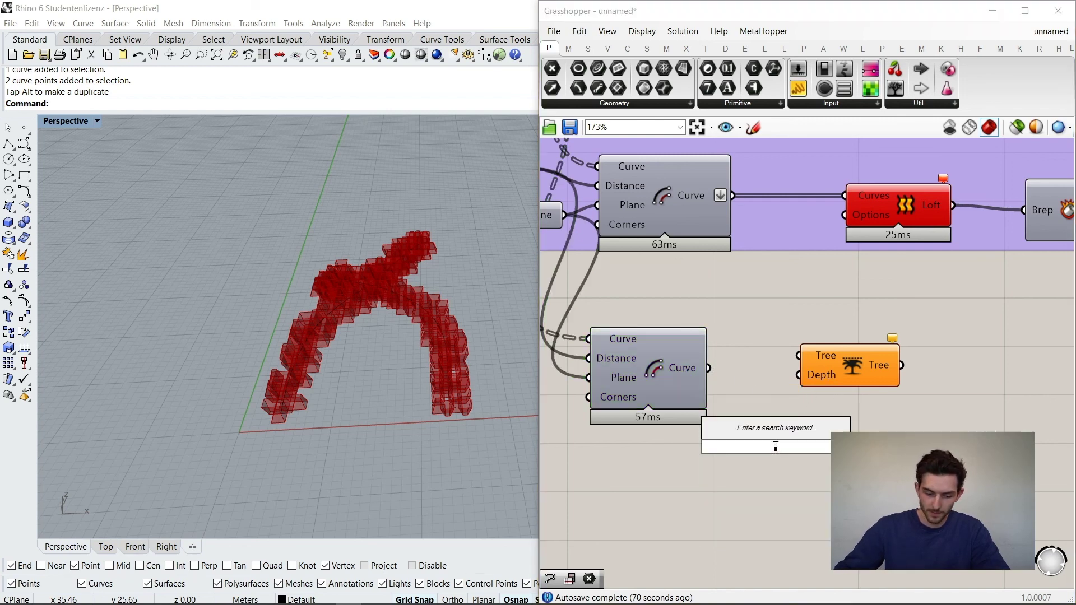
pyautogui.write('1')
pyautogui.press('Return')
pyautogui.moveTo(787, 463); pyautogui.dragTo(799, 375)
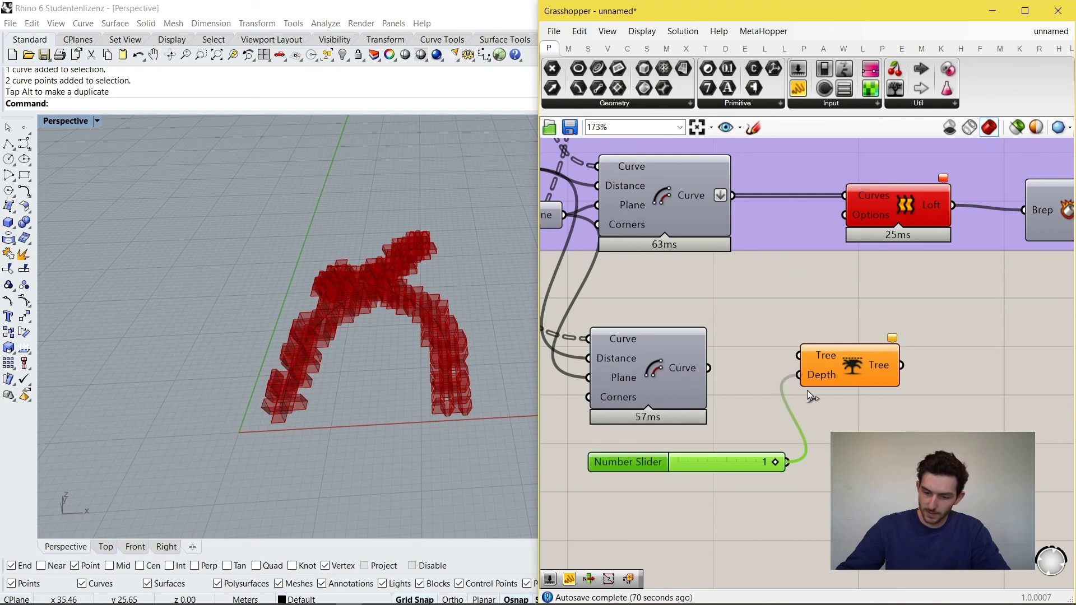
pyautogui.moveTo(709, 367); pyautogui.dragTo(843, 387)
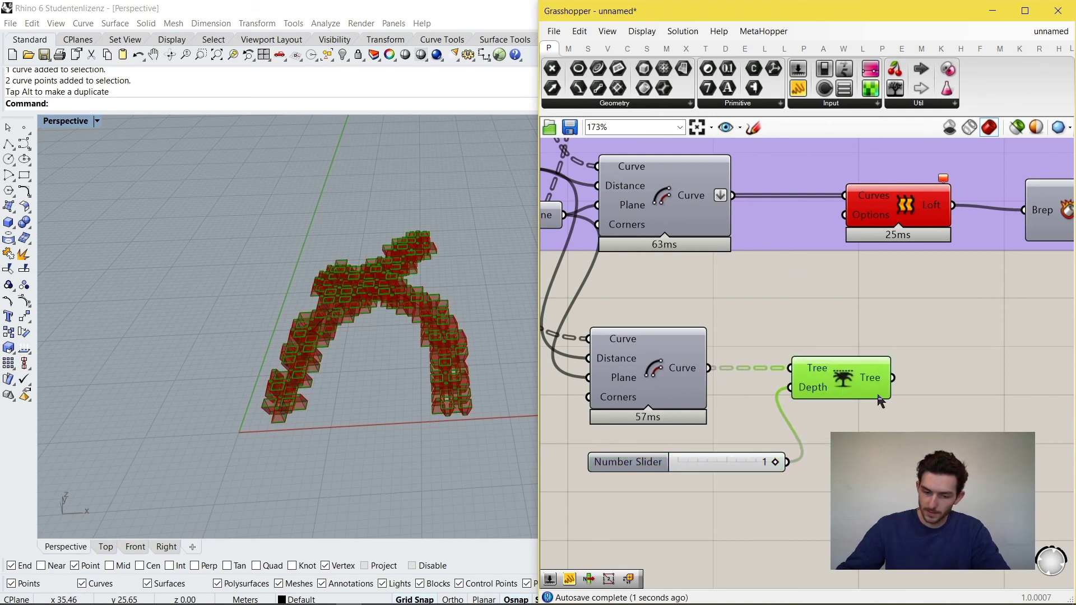
# Replace the Curves input of the red Loft component with the Trim Tree output.
pyautogui.moveTo(879, 396); pyautogui.dragTo(773, 367, button='right')
pyautogui.moveTo(769, 352)
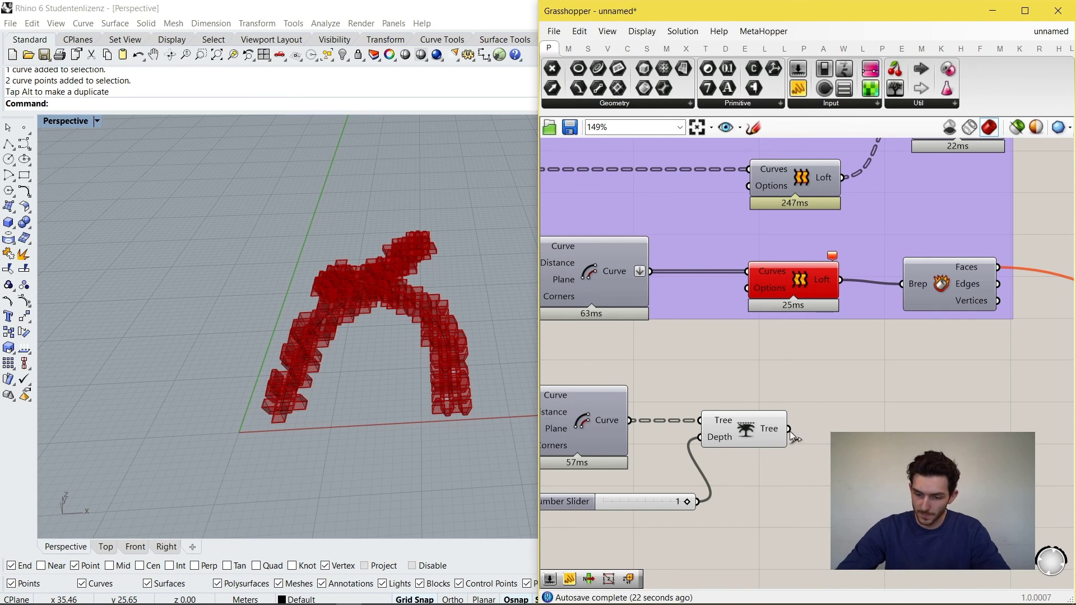
pyautogui.moveTo(790, 430); pyautogui.dragTo(757, 271)
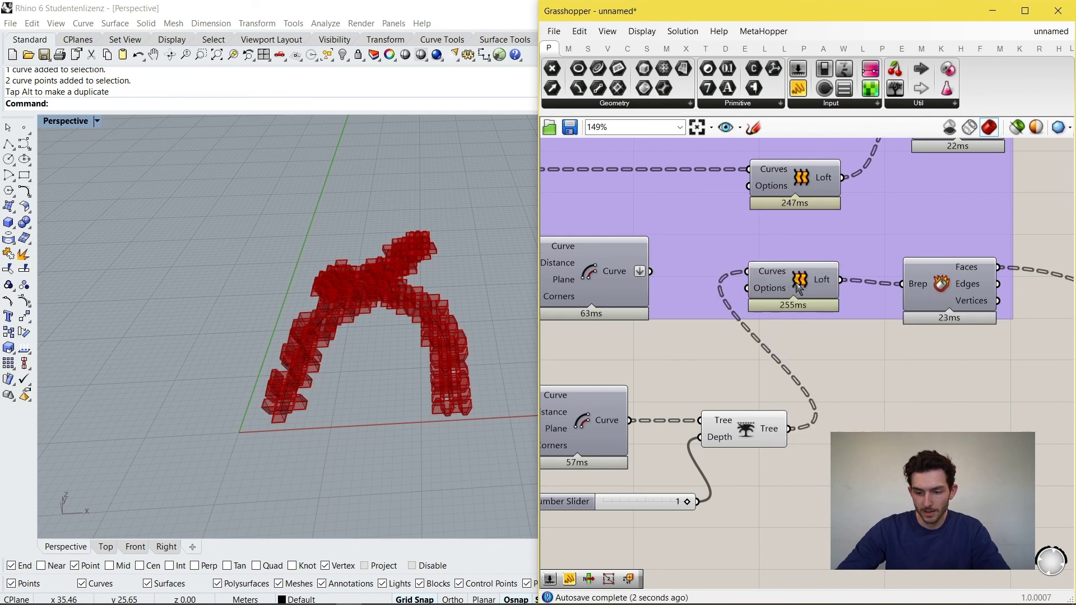
# Turn off the preview of the duplicated Offset Curve, the Trim Tree component and its slider.
pyautogui.scroll(-6, 681, 359)
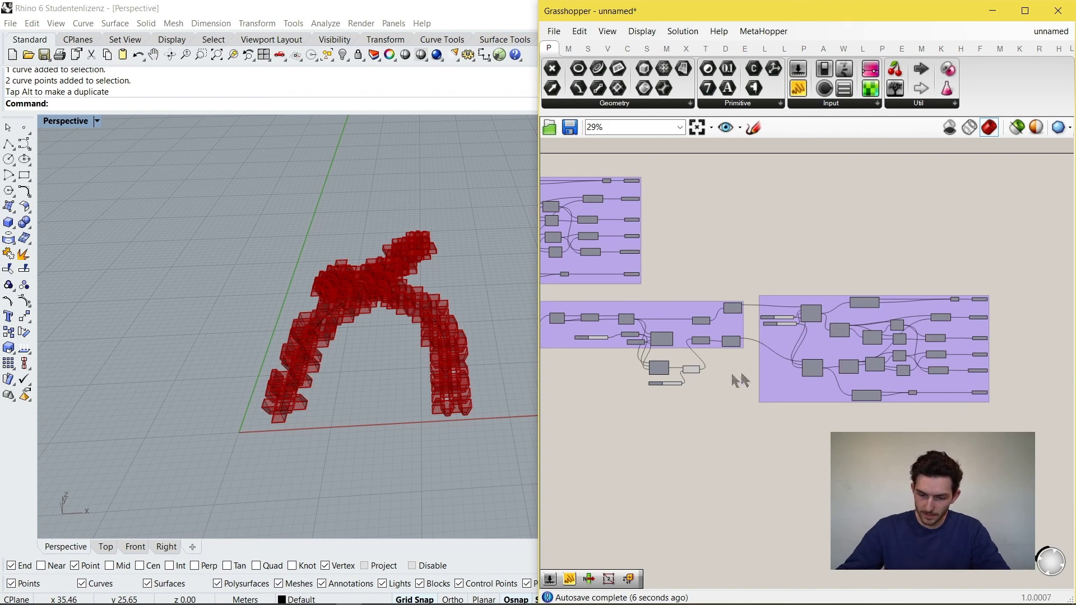
pyautogui.scroll(3, 740, 381)
pyautogui.moveTo(688, 388); pyautogui.dragTo(607, 351)
pyautogui.middleClick(690, 343)
pyautogui.click(737, 311)
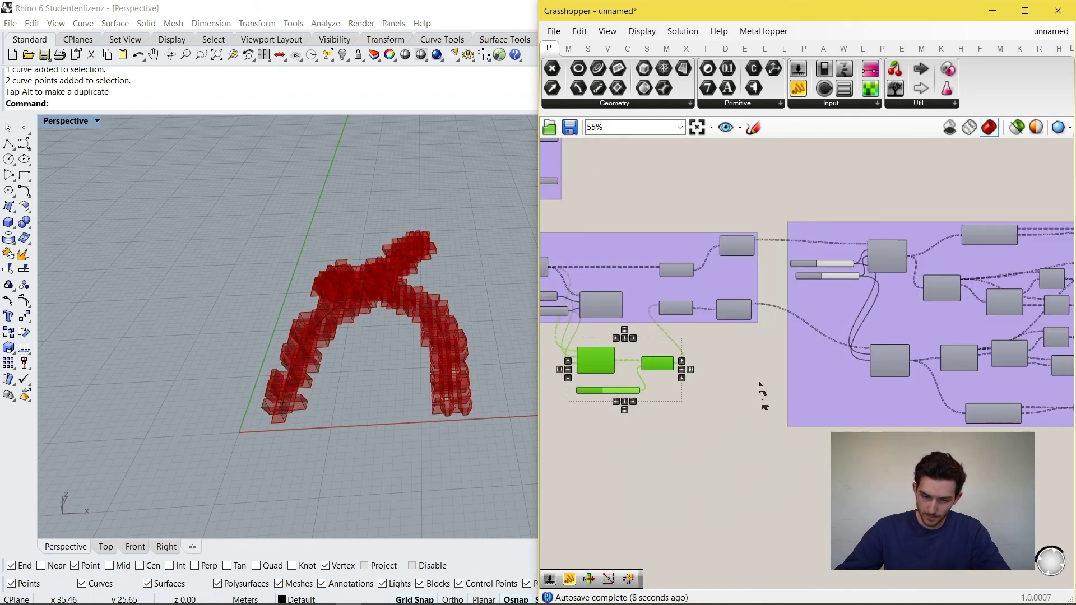
pyautogui.click(765, 438)
# Turn on the preview of the last copied group's output parameters and inspect the modules' wireframe detailing in the perspective view.
pyautogui.scroll(-7, 831, 383)
pyautogui.scroll(9, 963, 385)
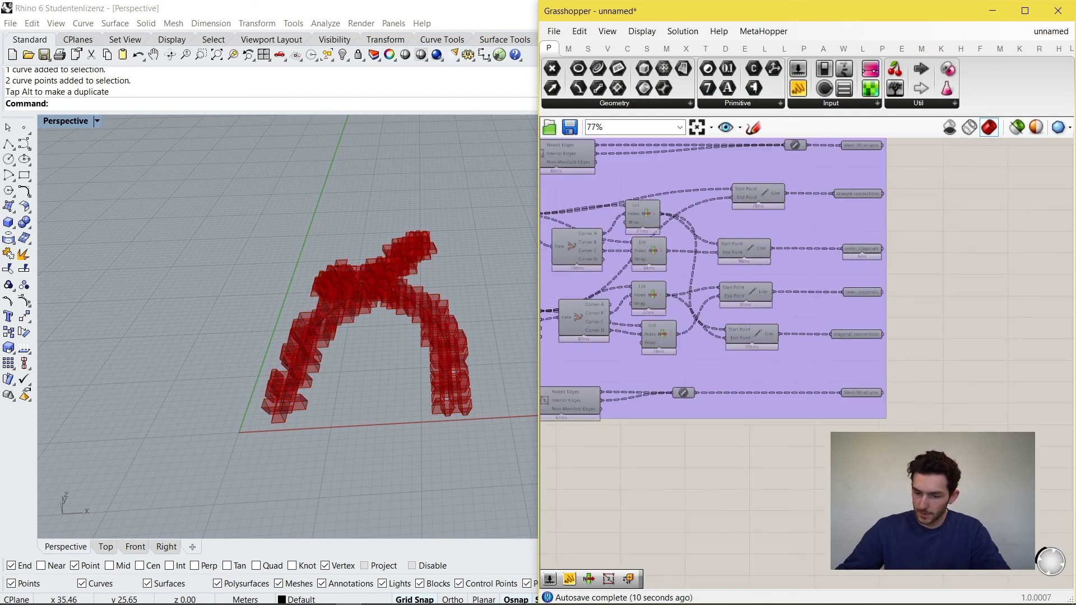
pyautogui.scroll(-3, 931, 399)
pyautogui.moveTo(943, 449); pyautogui.dragTo(908, 252)
pyautogui.scroll(4, 908, 254)
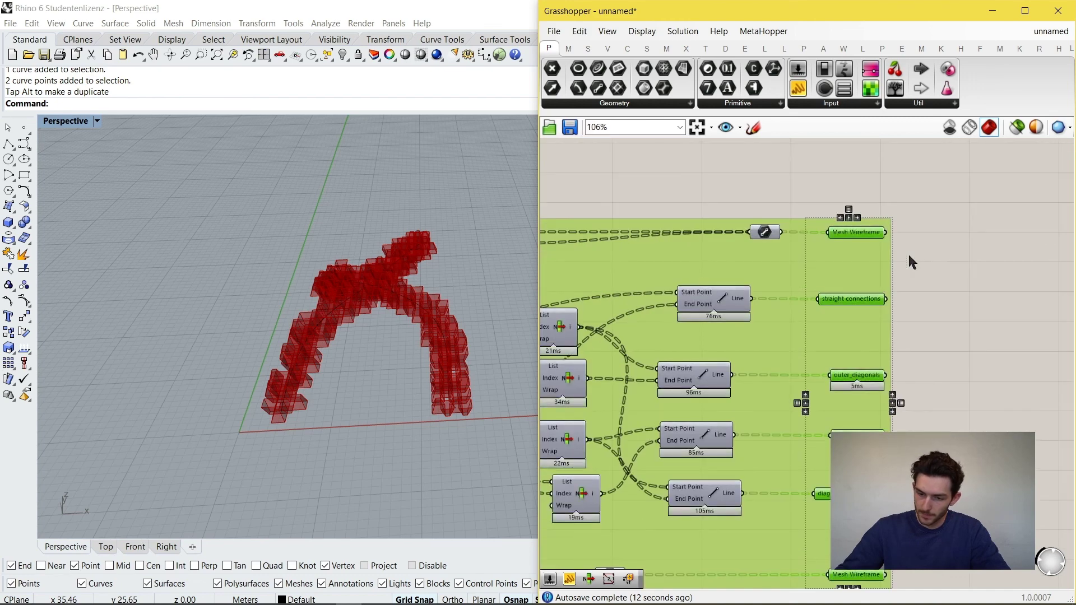
pyautogui.middleClick(927, 226)
pyautogui.click(954, 201)
pyautogui.click(985, 312)
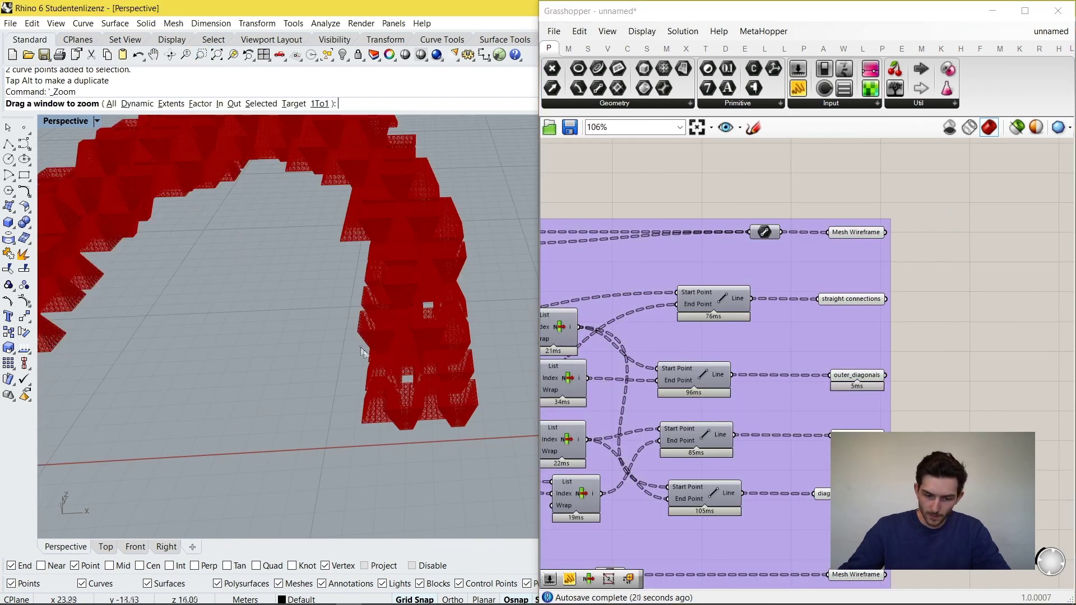
pyautogui.moveTo(469, 459); pyautogui.dragTo(465, 452)
pyautogui.moveTo(479, 385); pyautogui.dragTo(459, 406, button='right')
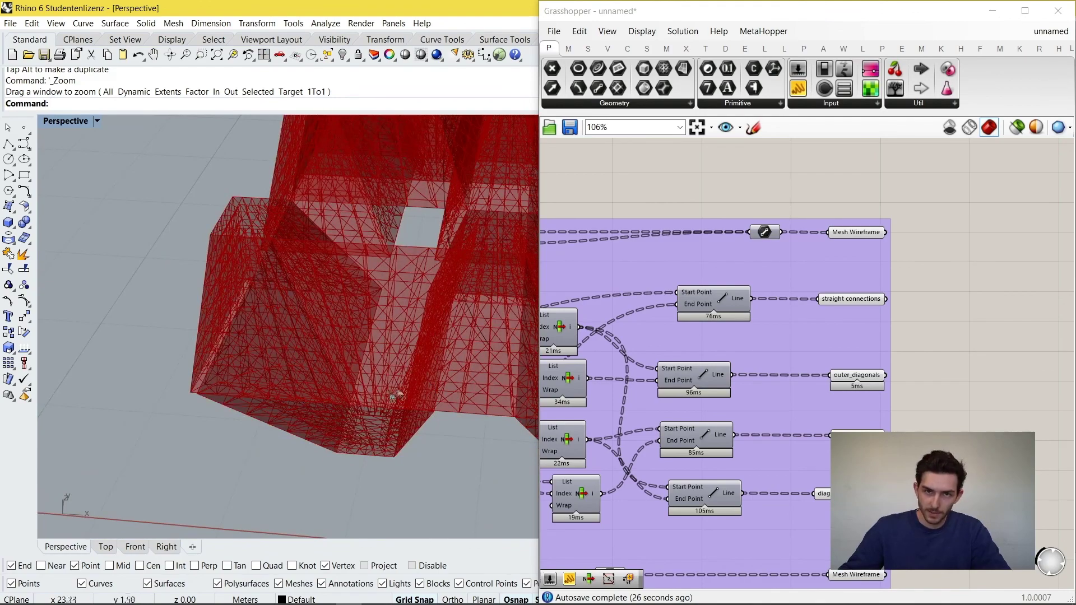
pyautogui.moveTo(381, 393); pyautogui.dragTo(403, 384, button='right')
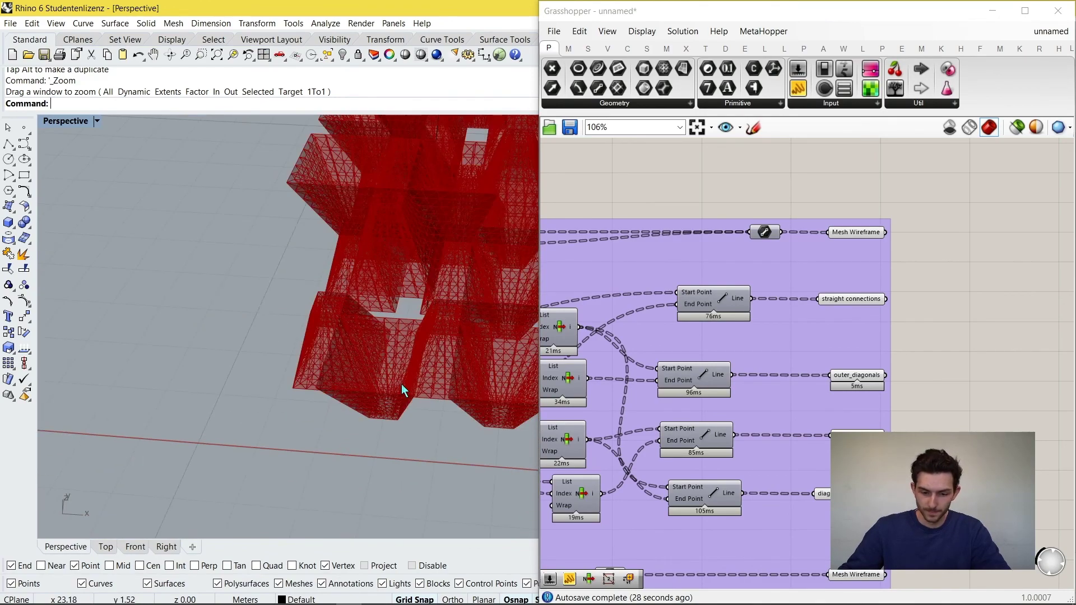